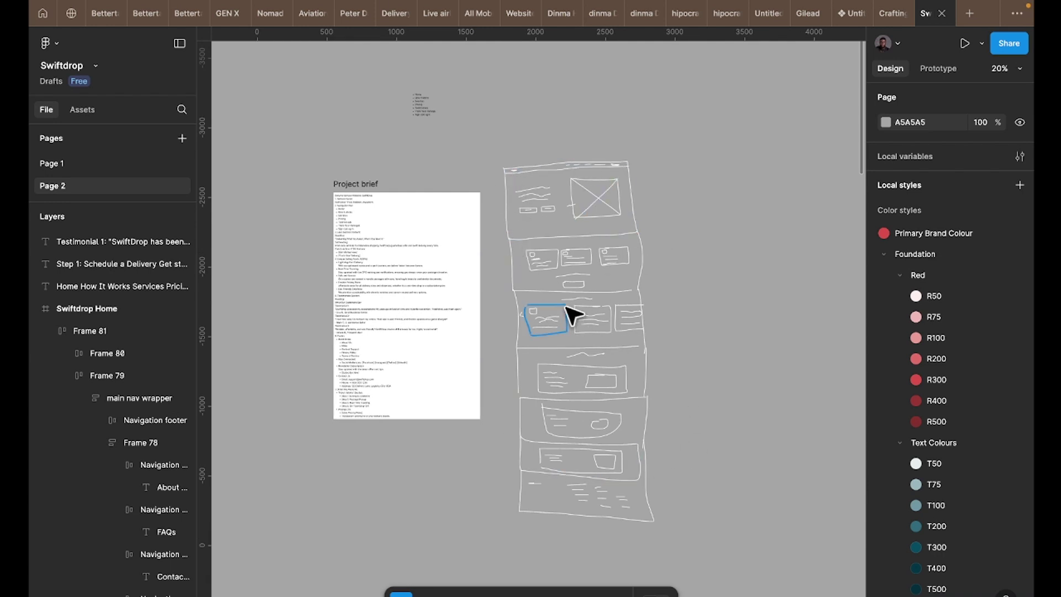
- Examine the hand-drawn homepage wireframe sketch and the Swiftdrop Home frame built from it
{"action": "scroll", "coordinate": [575, 281], "scroll_direction": "up", "scroll_amount": 5}
{"action": "scroll", "coordinate": [628, 332], "scroll_direction": "left", "scroll_amount": 2}
{"action": "scroll", "coordinate": [628, 331], "scroll_direction": "down", "scroll_amount": 2}
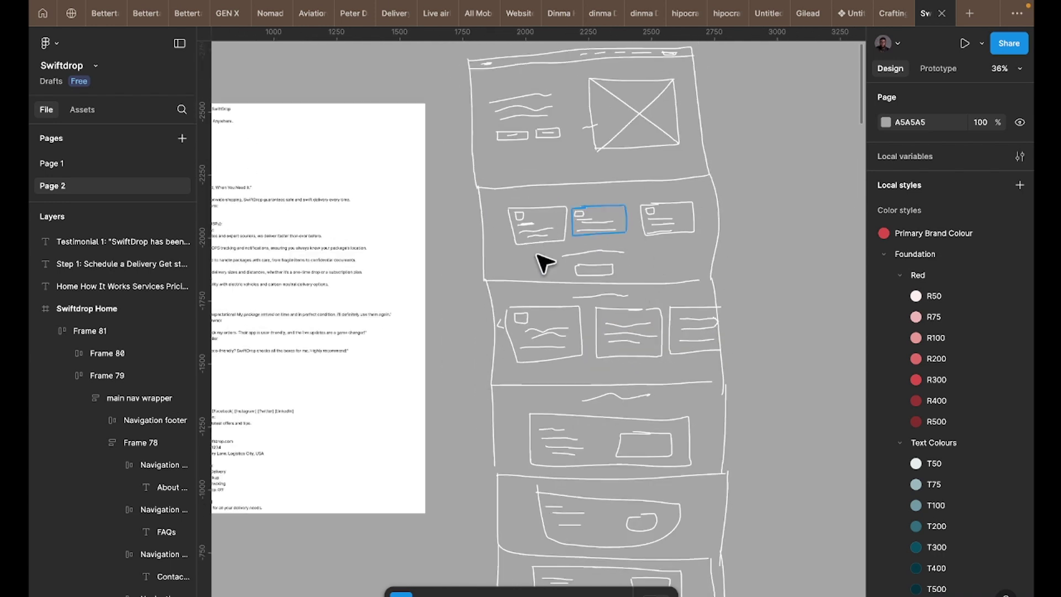
{"action": "scroll", "coordinate": [635, 256], "scroll_direction": "up", "scroll_amount": 2}
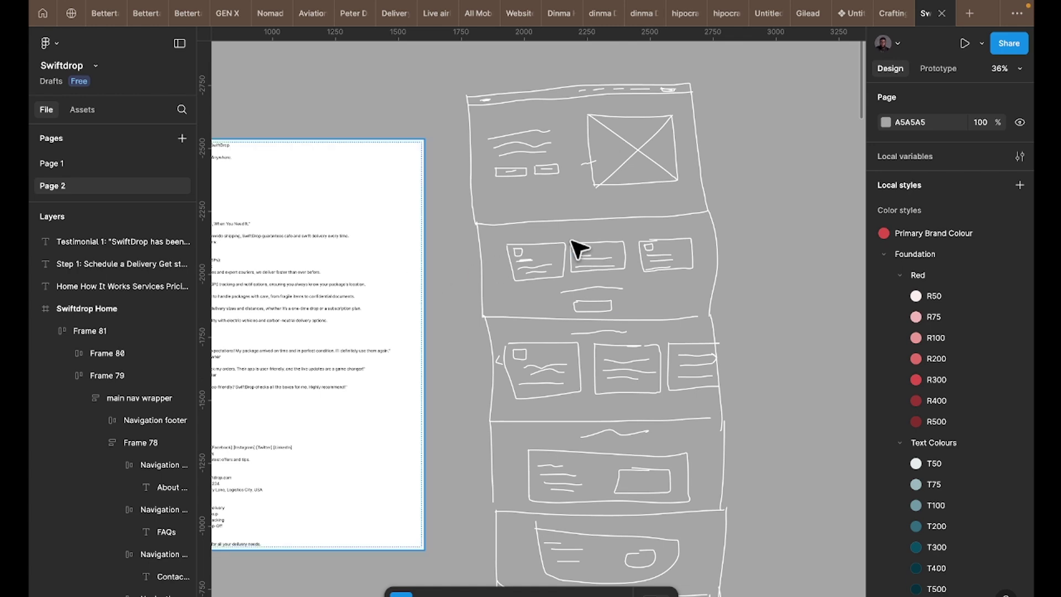
{"action": "scroll", "coordinate": [576, 243], "scroll_direction": "right", "scroll_amount": 15}
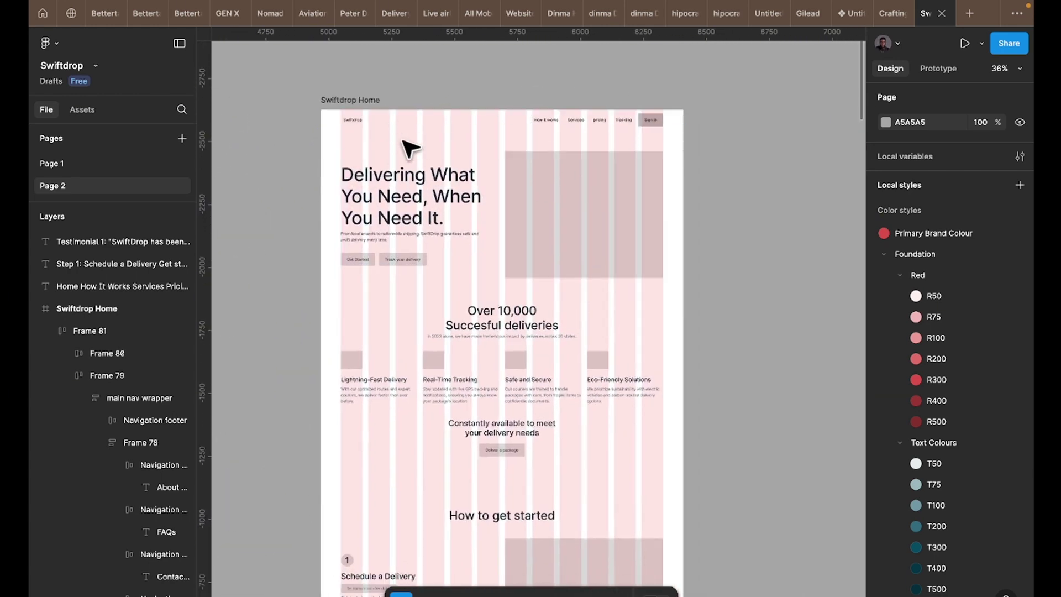
{"action": "left_click", "coordinate": [331, 101]}
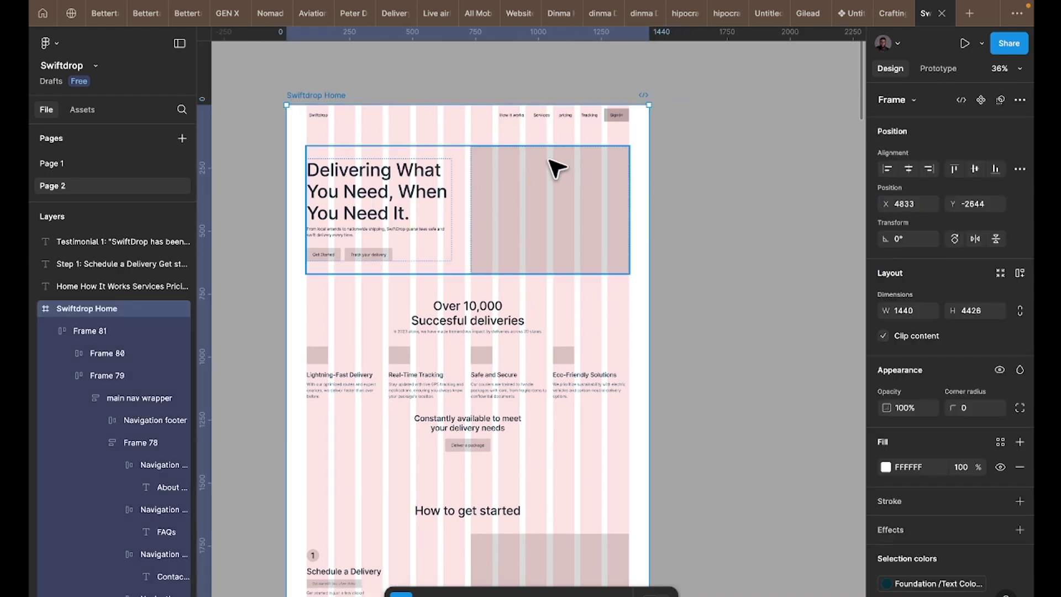
- Examine the Red and Text Colours palettes and the teal swatch in the colour strip above them
{"action": "scroll", "coordinate": [554, 167], "scroll_direction": "down", "scroll_amount": 3}
{"action": "scroll", "coordinate": [554, 167], "scroll_direction": "left", "scroll_amount": 20}
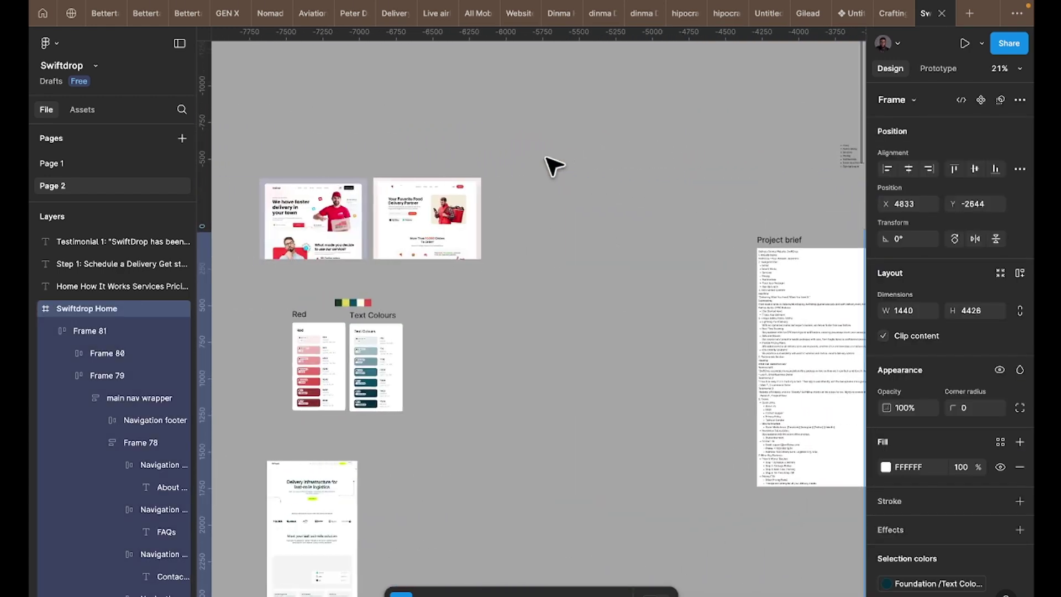
{"action": "scroll", "coordinate": [461, 346], "scroll_direction": "up", "scroll_amount": 10}
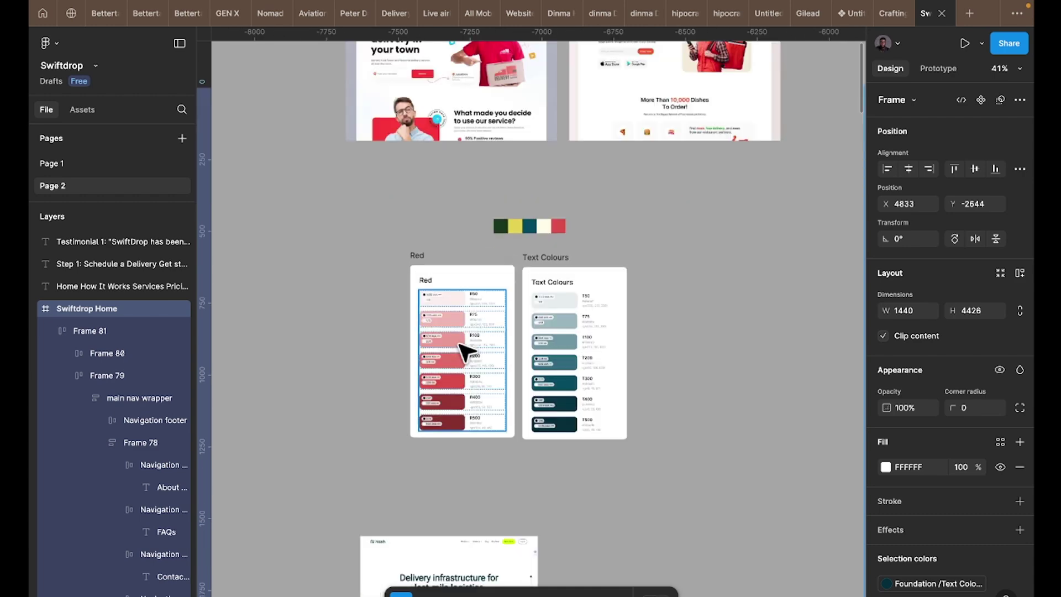
{"action": "scroll", "coordinate": [465, 350], "scroll_direction": "right", "scroll_amount": 8}
{"action": "scroll", "coordinate": [464, 350], "scroll_direction": "up", "scroll_amount": 2}
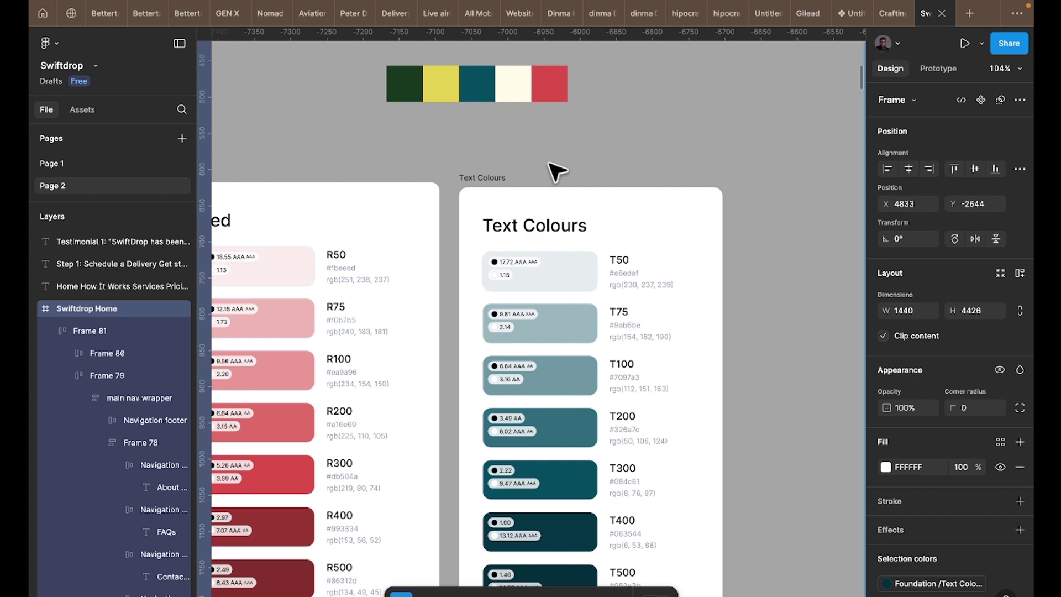
{"action": "left_click", "coordinate": [489, 89]}
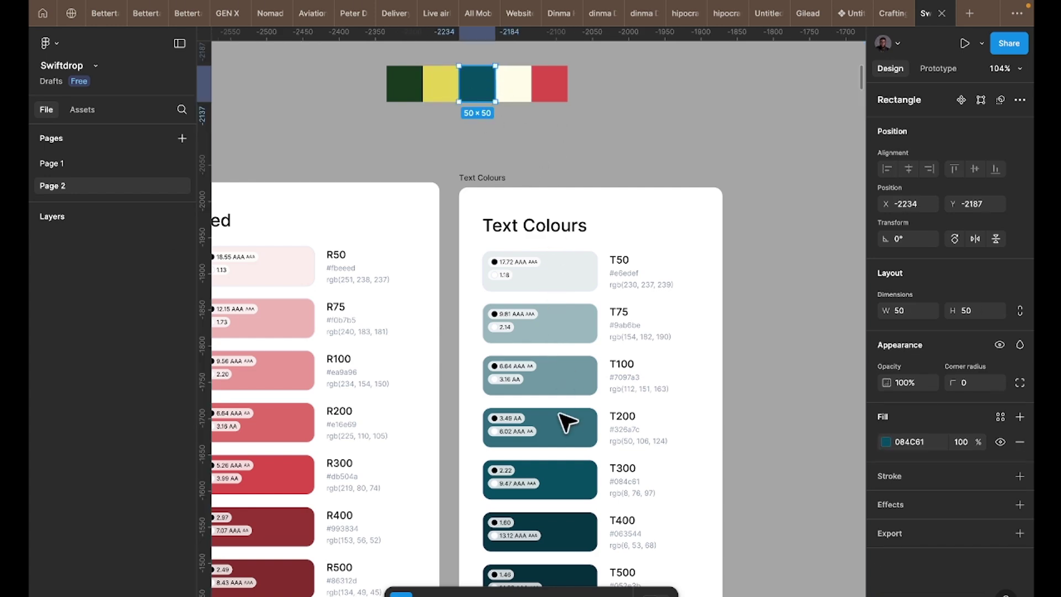
{"action": "scroll", "coordinate": [568, 424], "scroll_direction": "down", "scroll_amount": 4}
{"action": "scroll", "coordinate": [568, 367], "scroll_direction": "up", "scroll_amount": 4}
{"action": "scroll", "coordinate": [569, 387], "scroll_direction": "down", "scroll_amount": 1}
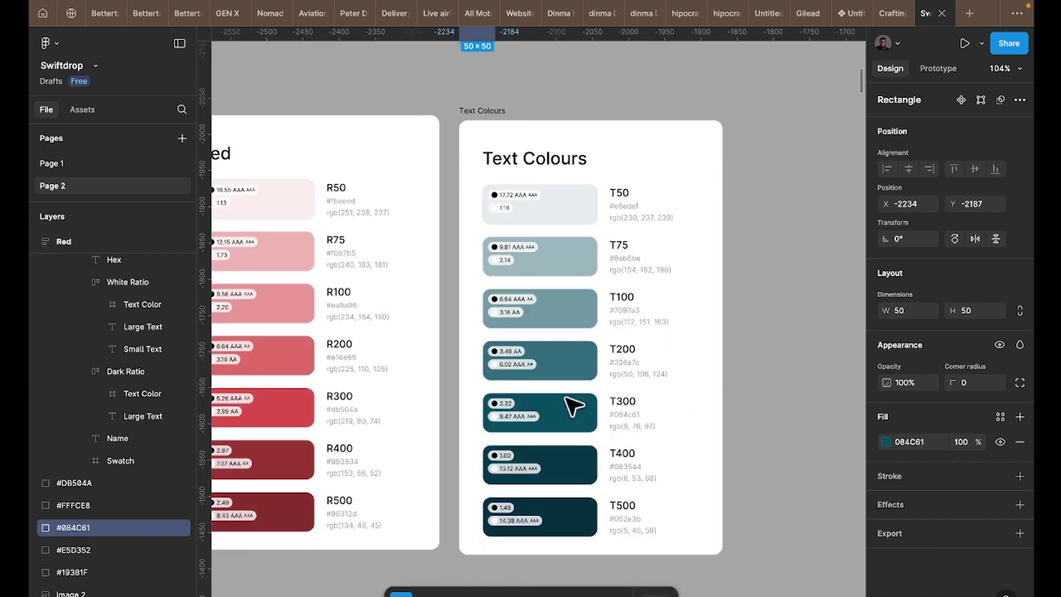
{"action": "scroll", "coordinate": [574, 408], "scroll_direction": "down", "scroll_amount": 2}
{"action": "scroll", "coordinate": [573, 408], "scroll_direction": "up", "scroll_amount": 3}
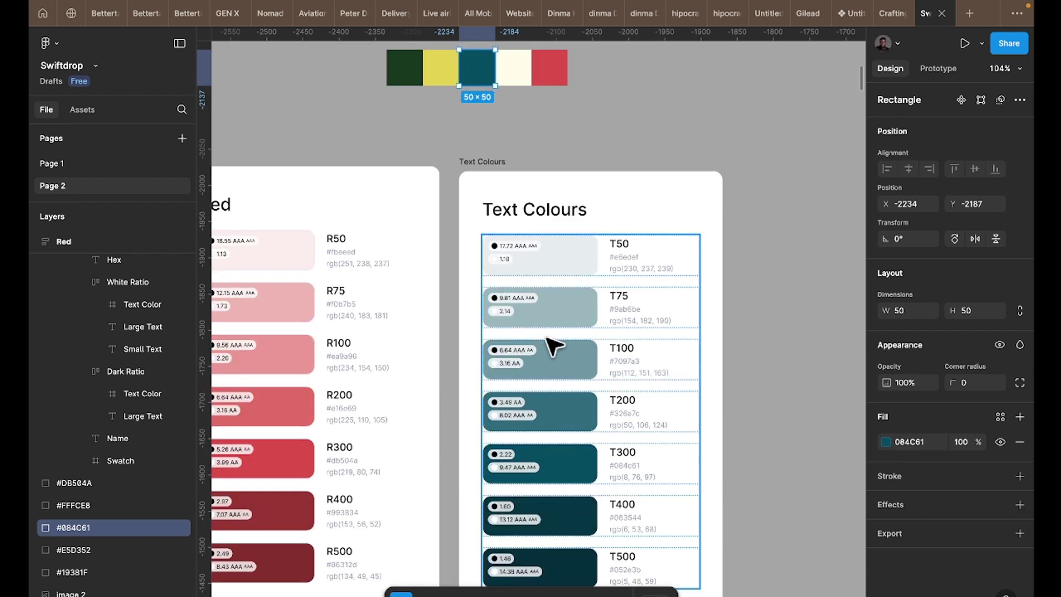
{"action": "scroll", "coordinate": [424, 318], "scroll_direction": "up", "scroll_amount": 3}
{"action": "scroll", "coordinate": [423, 332], "scroll_direction": "left", "scroll_amount": 3}
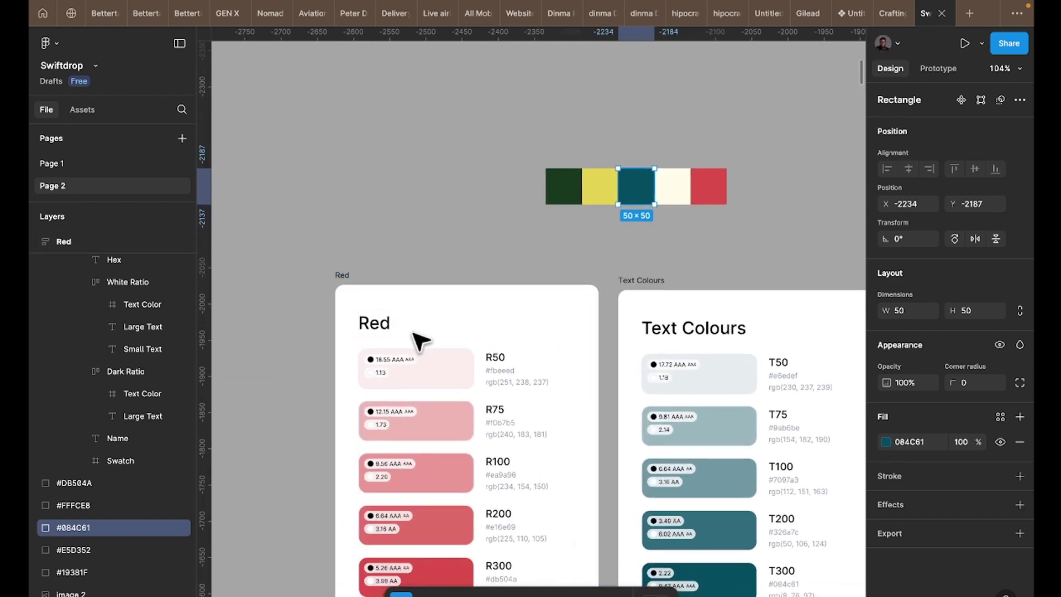
{"action": "scroll", "coordinate": [607, 211], "scroll_direction": "right", "scroll_amount": 5}
{"action": "scroll", "coordinate": [612, 465], "scroll_direction": "down", "scroll_amount": 1}
- Run the Foundation: Color Generator plugin and review the existing local colour styles down to the Secondary group
{"action": "left_click", "coordinate": [617, 594]}
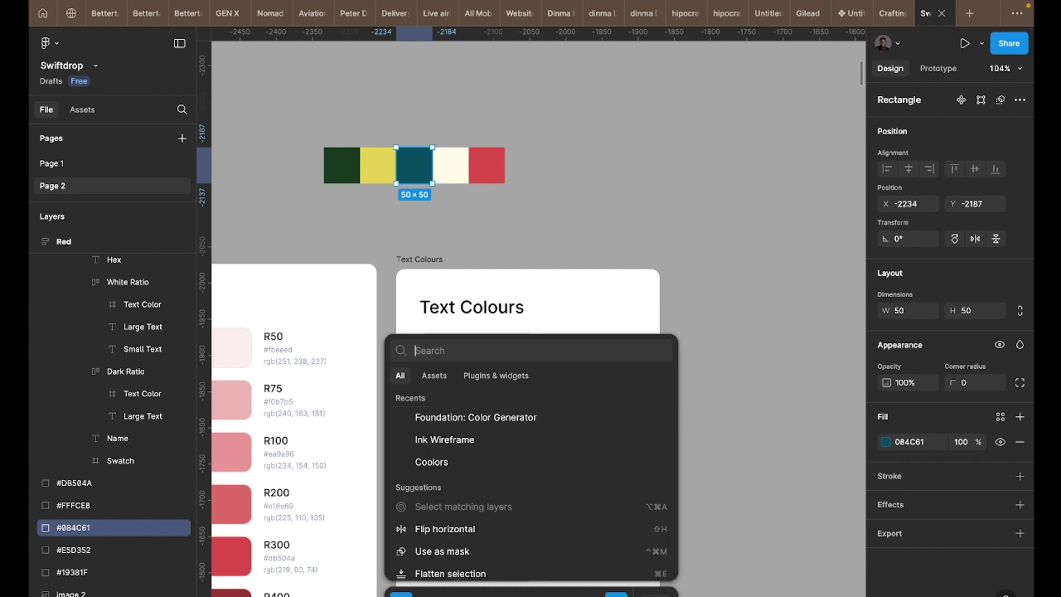
{"action": "left_click", "coordinate": [453, 415]}
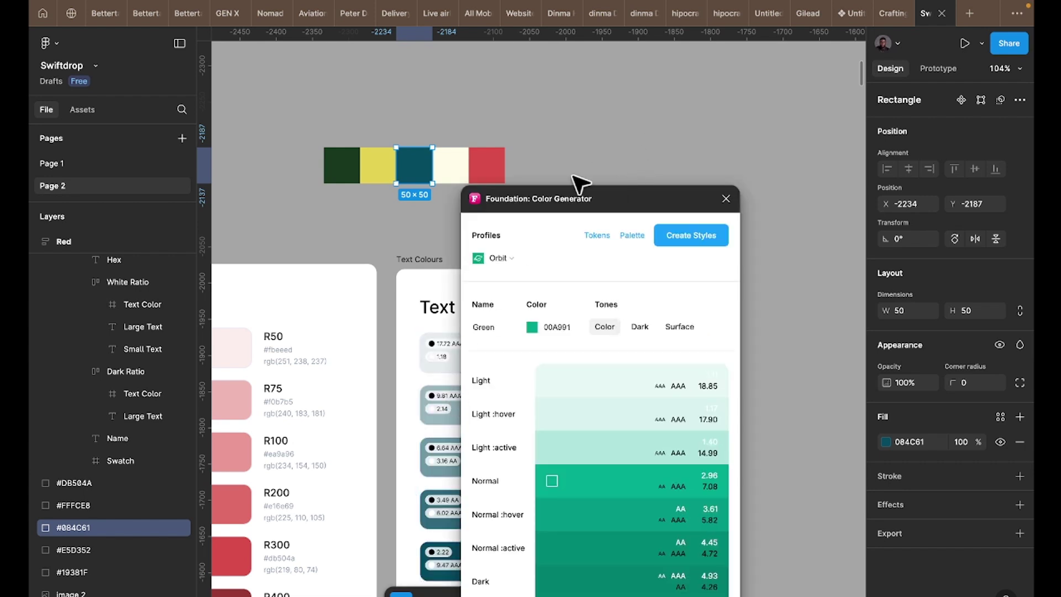
{"action": "left_click", "coordinate": [722, 126]}
{"action": "scroll", "coordinate": [962, 387], "scroll_direction": "down", "scroll_amount": 4}
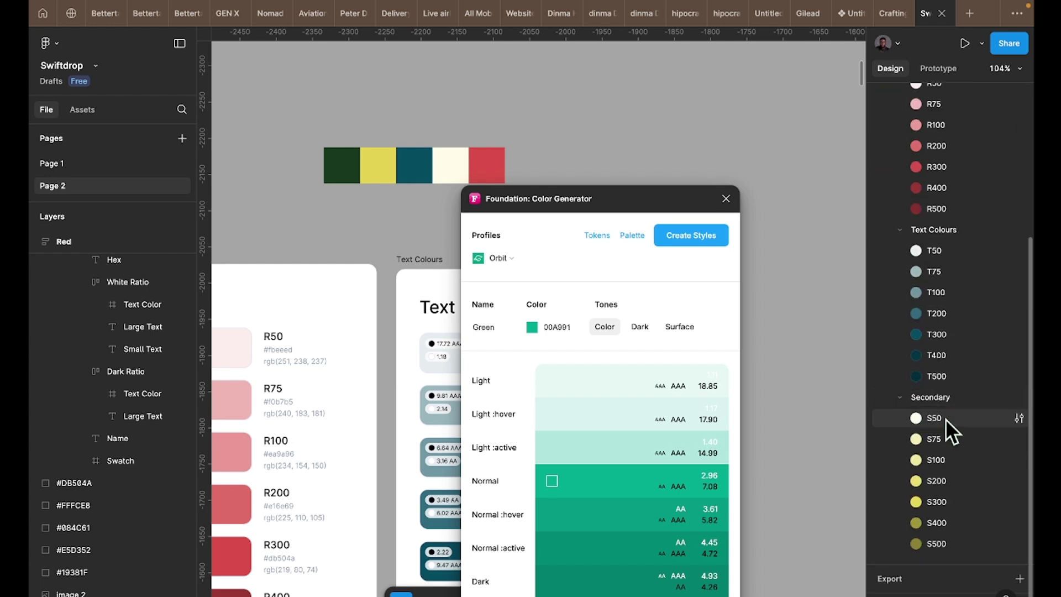
{"action": "scroll", "coordinate": [943, 374], "scroll_direction": "up", "scroll_amount": 4}
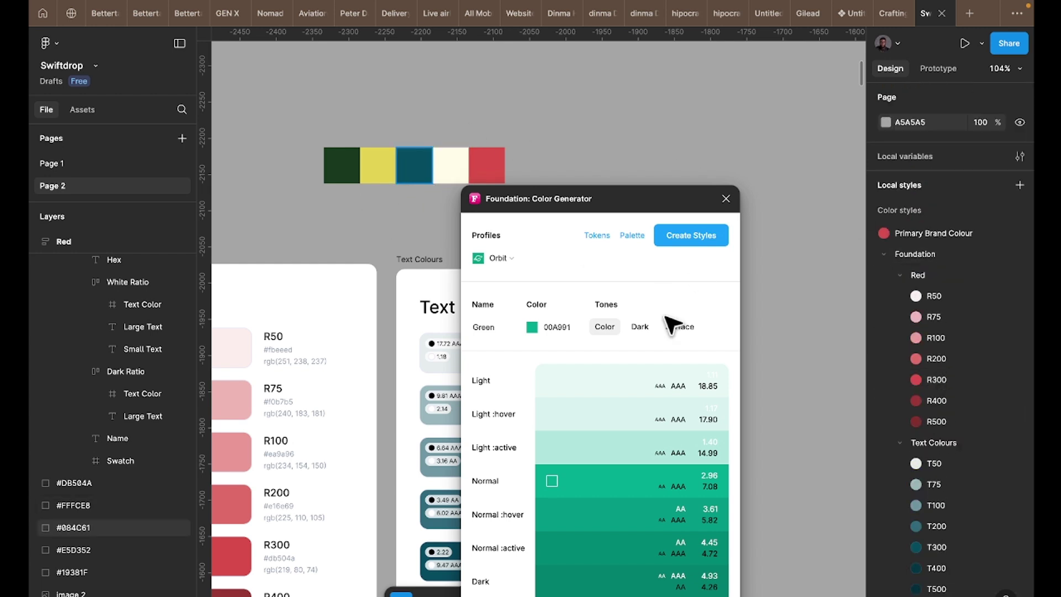
- Name the generator's colour Tetiary Colour and set its base colour to the yellow swatch's fill, E5D352
{"action": "left_click", "coordinate": [378, 179]}
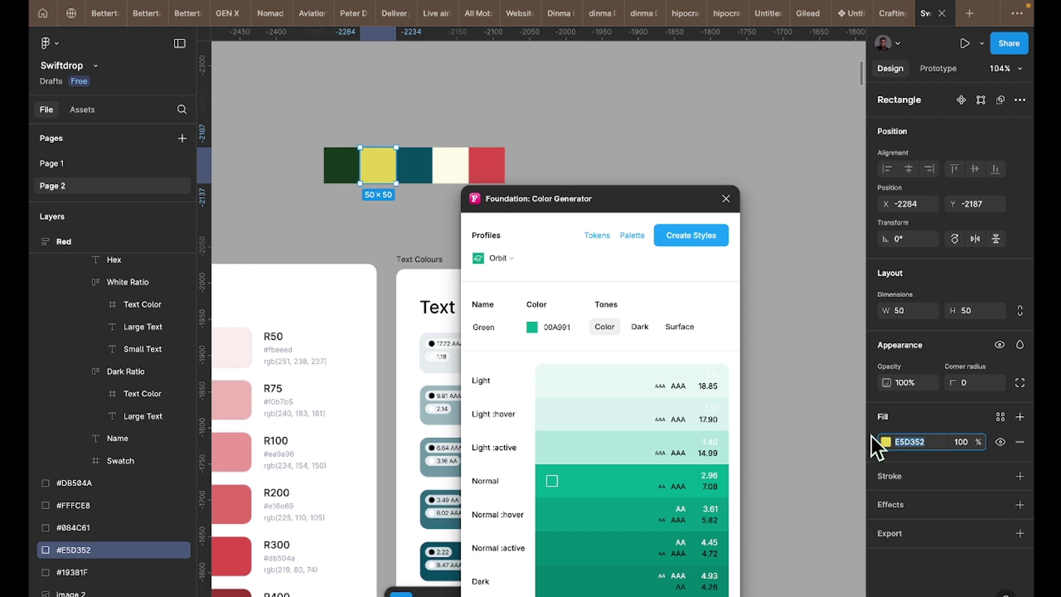
{"action": "double_click", "coordinate": [496, 327]}
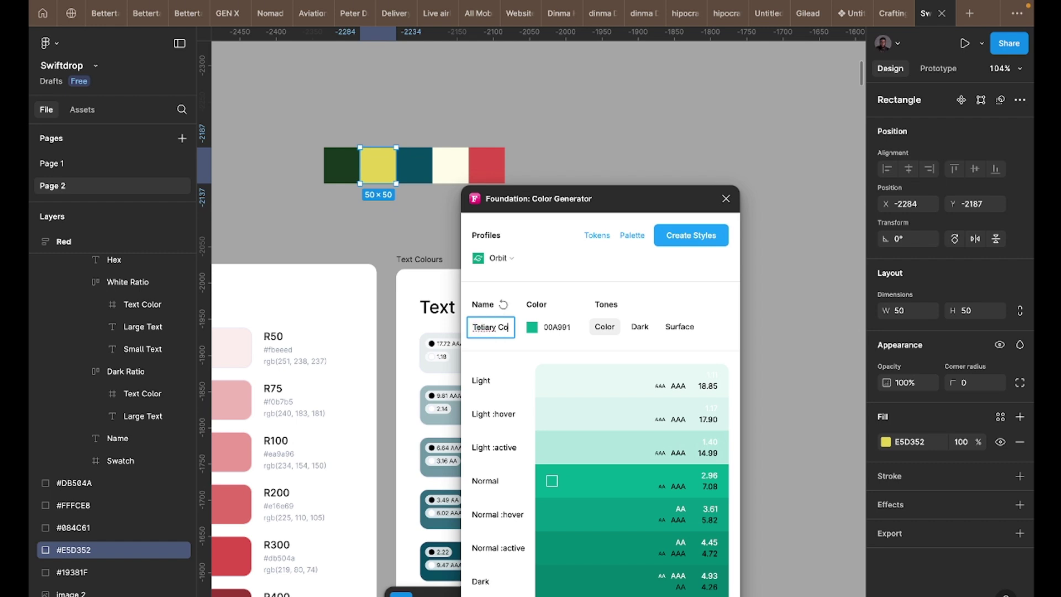
{"action": "left_click", "coordinate": [568, 326]}
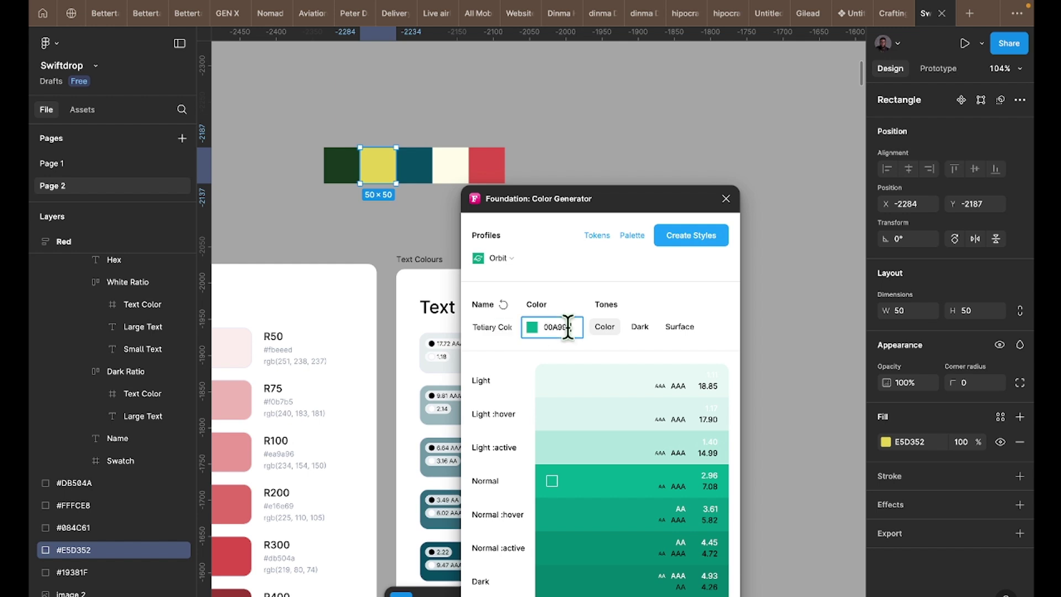
- Try the Material profile in the colour generator, and set the profile to Atlassian
{"action": "left_click", "coordinate": [505, 258]}
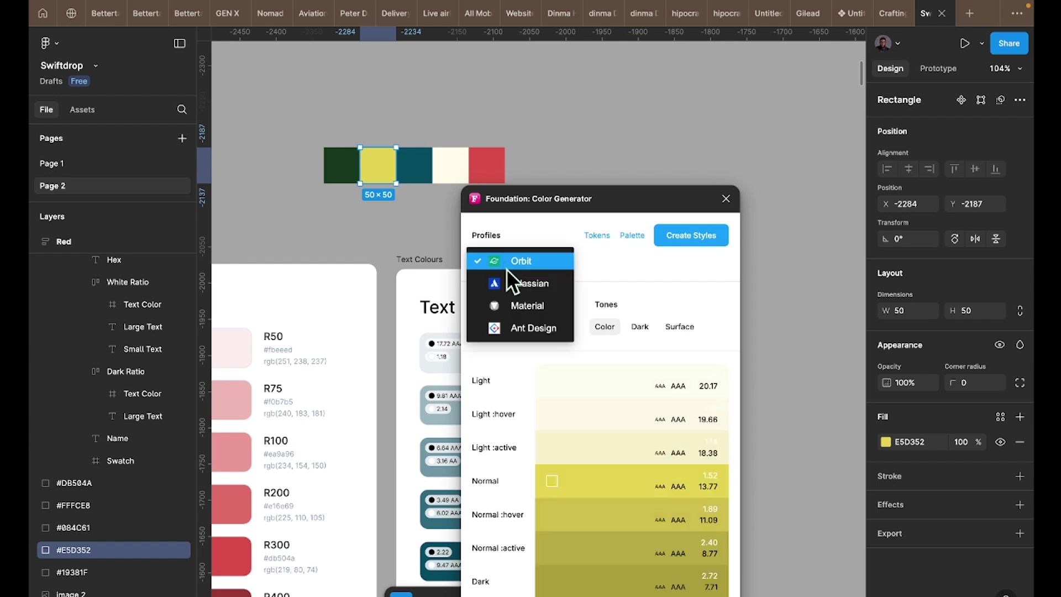
{"action": "left_click", "coordinate": [516, 306]}
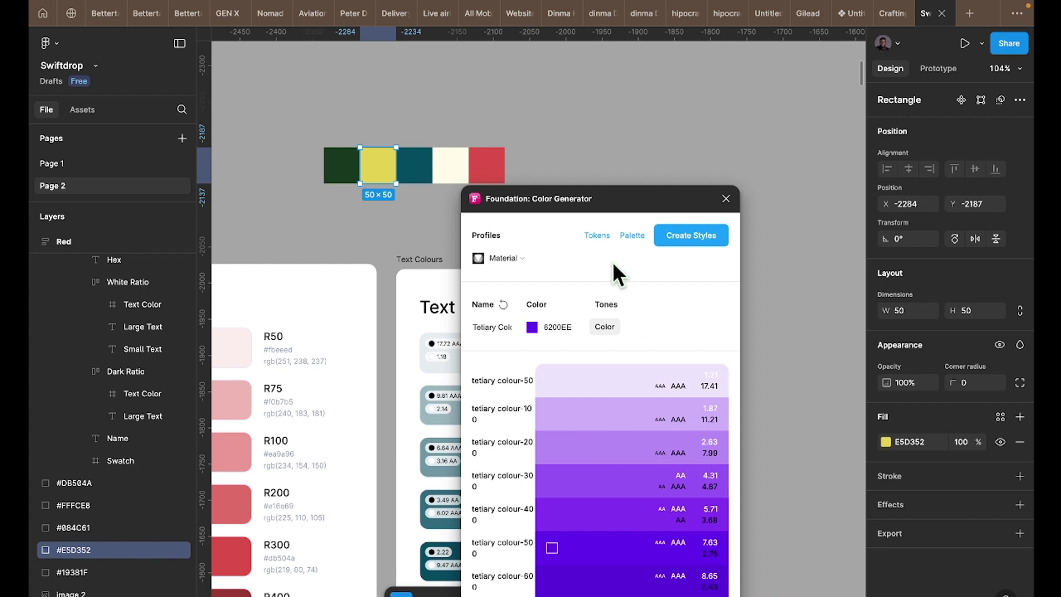
{"action": "left_click_drag", "start_coordinate": [609, 201], "coordinate": [634, 164]}
{"action": "left_click", "coordinate": [535, 216]}
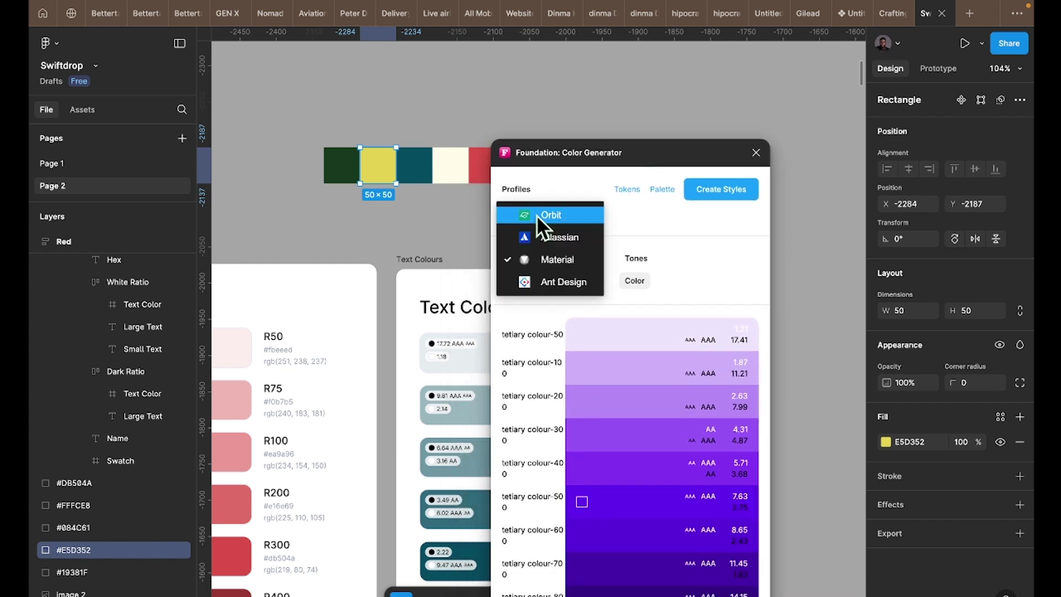
{"action": "left_click", "coordinate": [543, 237]}
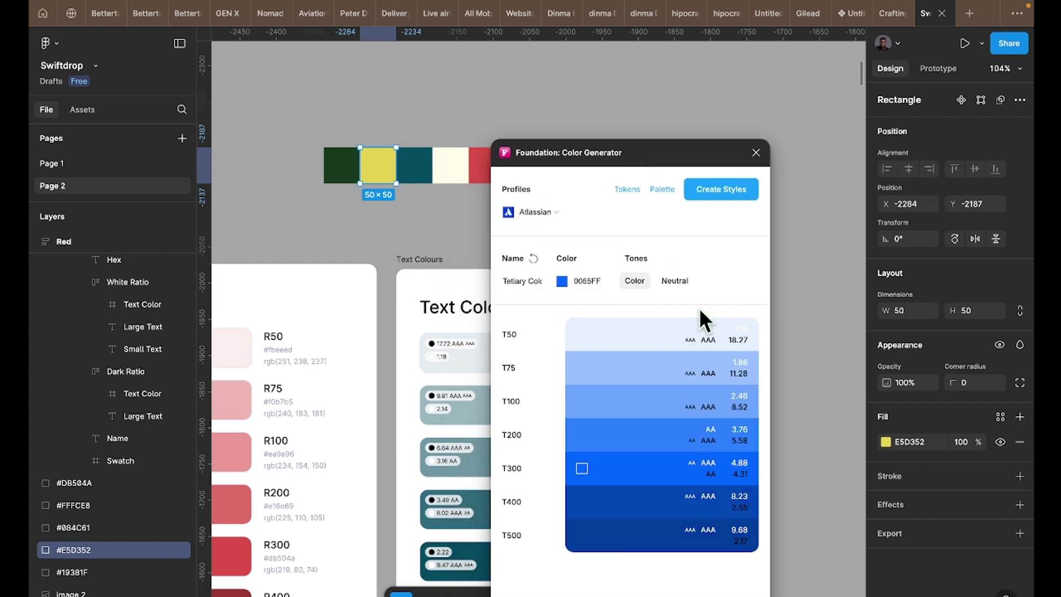
- Create local colour styles from the Tetiary colour scale, generate its palette on the canvas and close the plugin
{"action": "left_click", "coordinate": [718, 191]}
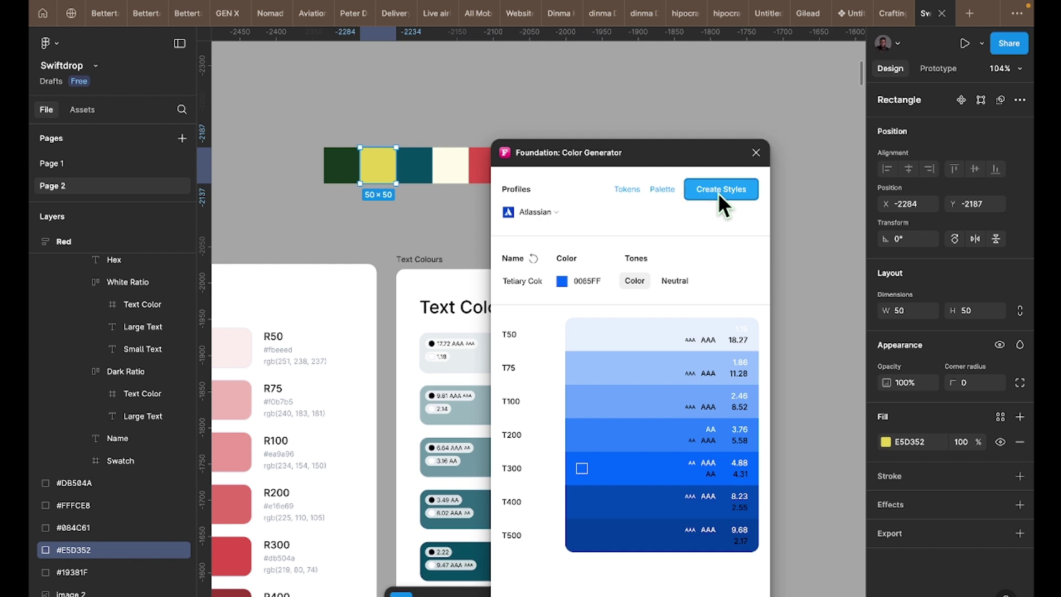
{"action": "left_click", "coordinate": [831, 240]}
{"action": "scroll", "coordinate": [920, 430], "scroll_direction": "down", "scroll_amount": 5}
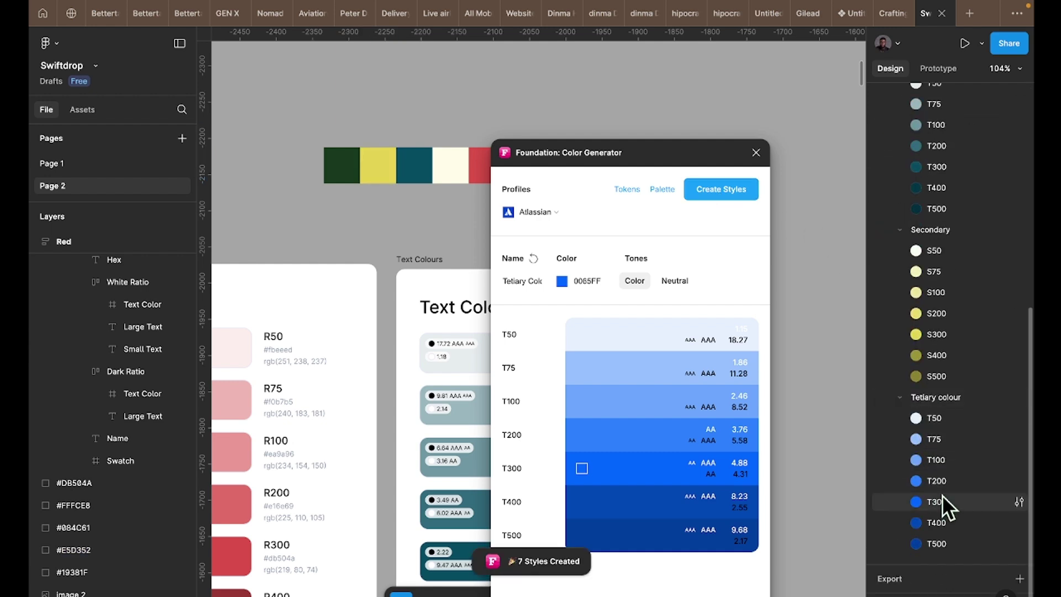
{"action": "left_click_drag", "start_coordinate": [943, 496], "coordinate": [602, 466]}
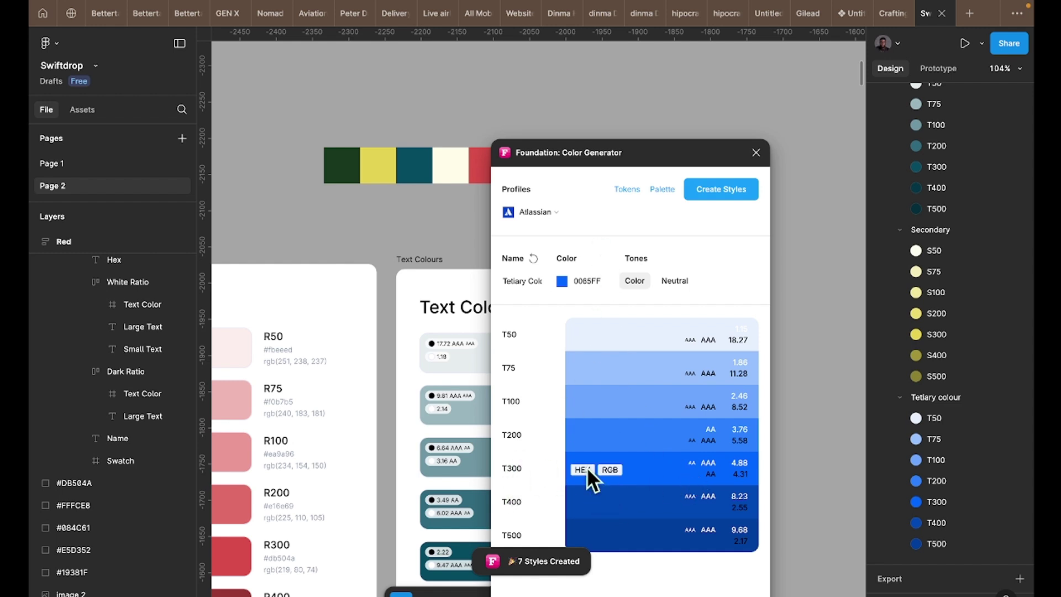
{"action": "left_click", "coordinate": [663, 189]}
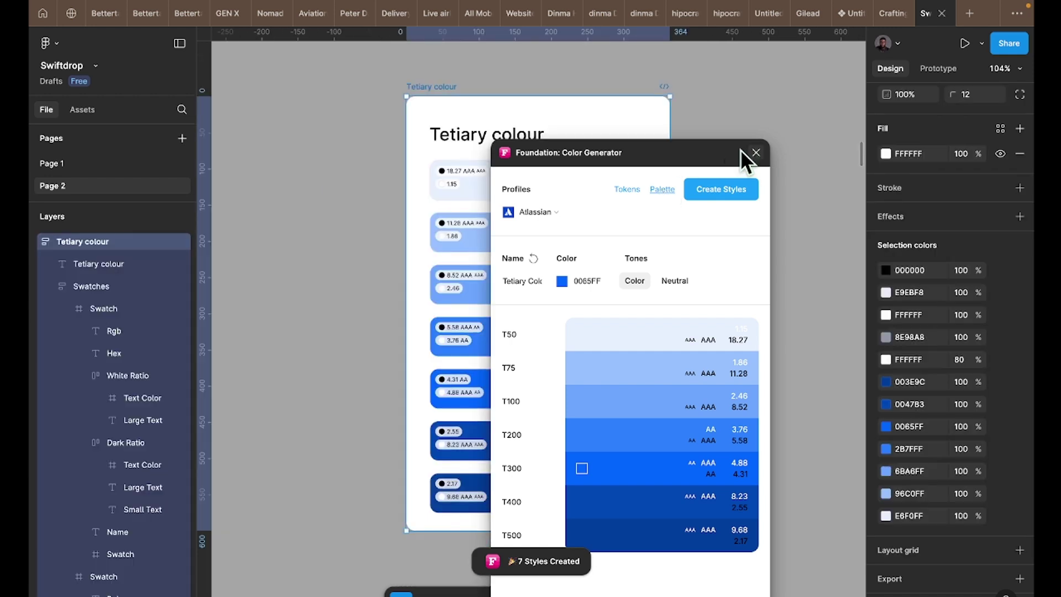
{"action": "left_click", "coordinate": [757, 152]}
- Move the Tetiary colour palette frame into the empty space between the Text Colours palette and the Project brief
{"action": "scroll", "coordinate": [760, 161], "scroll_direction": "down", "scroll_amount": 10}
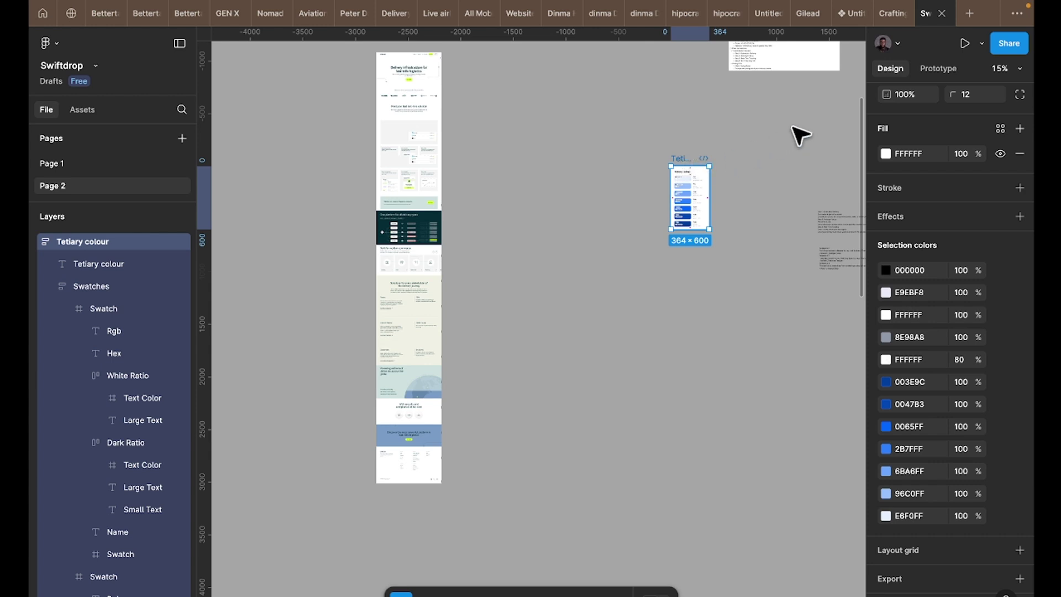
{"action": "left_click_drag", "start_coordinate": [802, 136], "coordinate": [829, 114]}
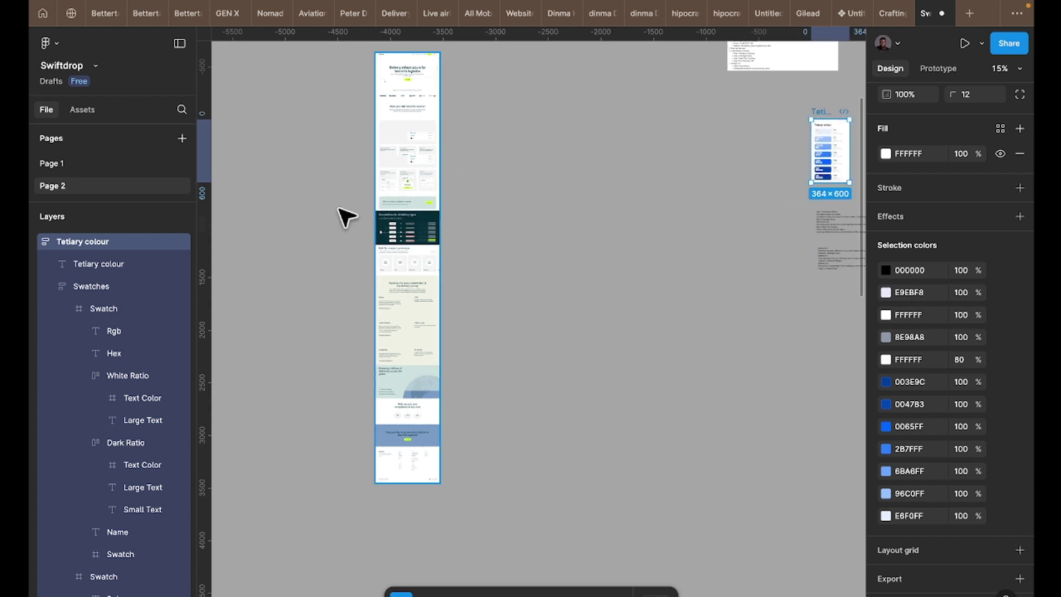
{"action": "scroll", "coordinate": [345, 215], "scroll_direction": "up", "scroll_amount": 6}
{"action": "scroll", "coordinate": [345, 215], "scroll_direction": "right", "scroll_amount": 6}
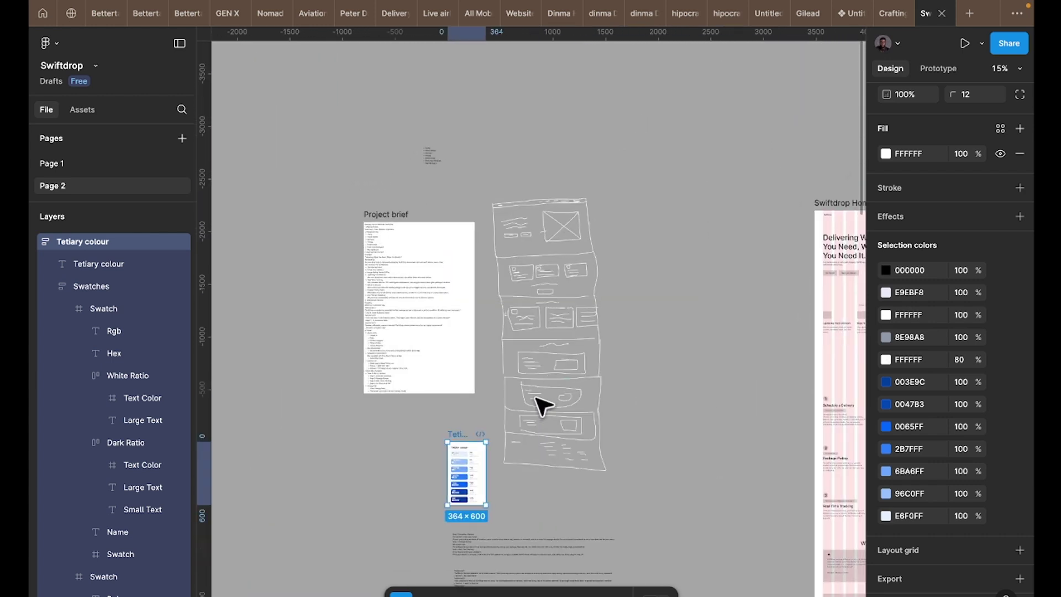
{"action": "left_click_drag", "start_coordinate": [467, 442], "coordinate": [262, 347]}
{"action": "scroll", "coordinate": [296, 348], "scroll_direction": "left", "scroll_amount": 3}
{"action": "scroll", "coordinate": [381, 370], "scroll_direction": "left", "scroll_amount": 5}
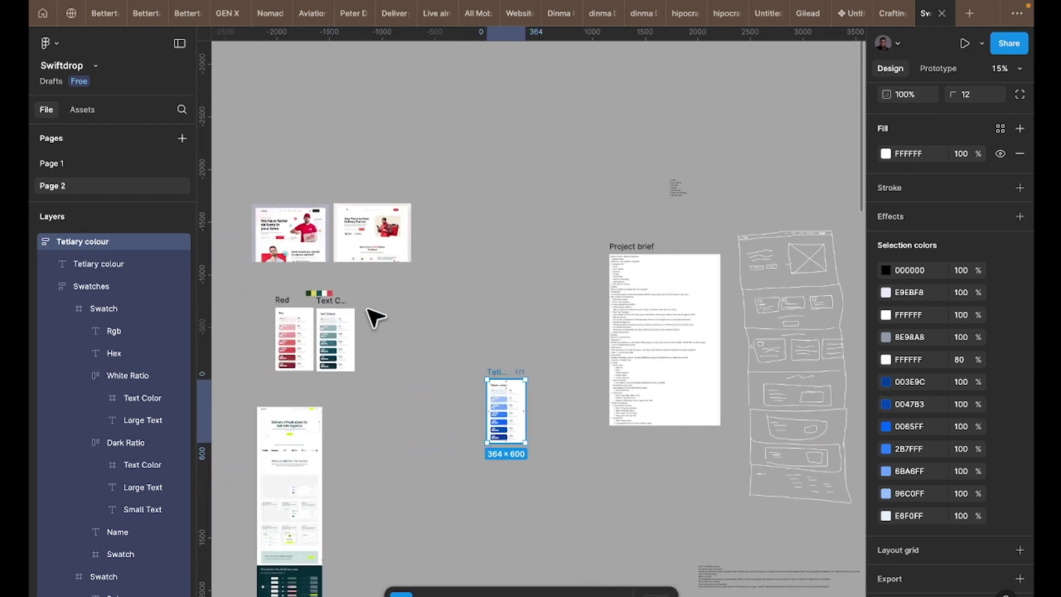
- Examine the navigation bar, hero section and successful-deliveries section of the Swiftdrop Home frame
{"action": "scroll", "coordinate": [417, 312], "scroll_direction": "right", "scroll_amount": 15}
{"action": "scroll", "coordinate": [417, 313], "scroll_direction": "down", "scroll_amount": 3}
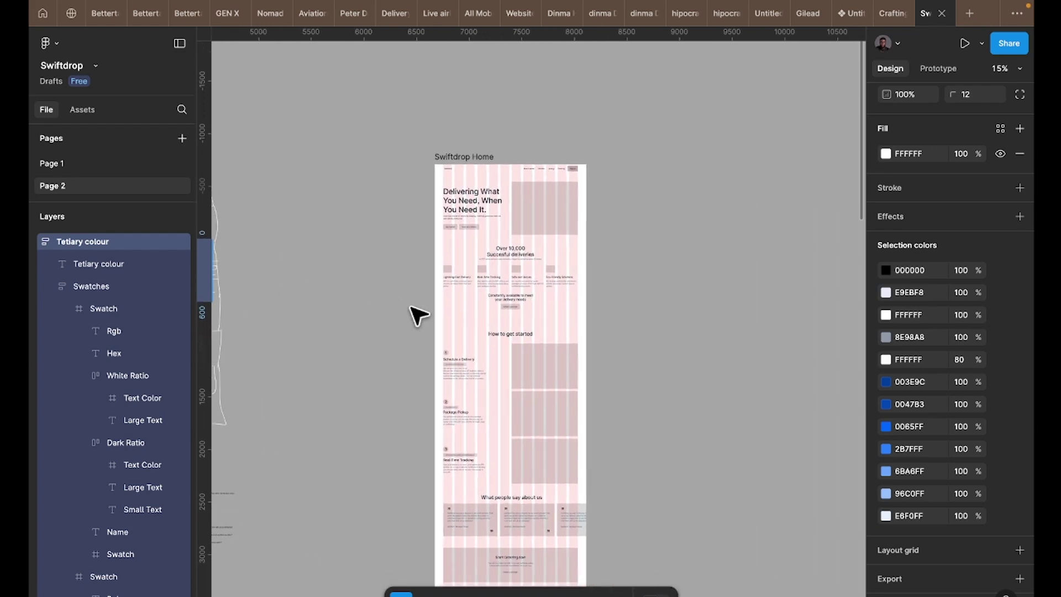
{"action": "scroll", "coordinate": [403, 194], "scroll_direction": "up", "scroll_amount": 3}
{"action": "scroll", "coordinate": [562, 287], "scroll_direction": "up", "scroll_amount": 10}
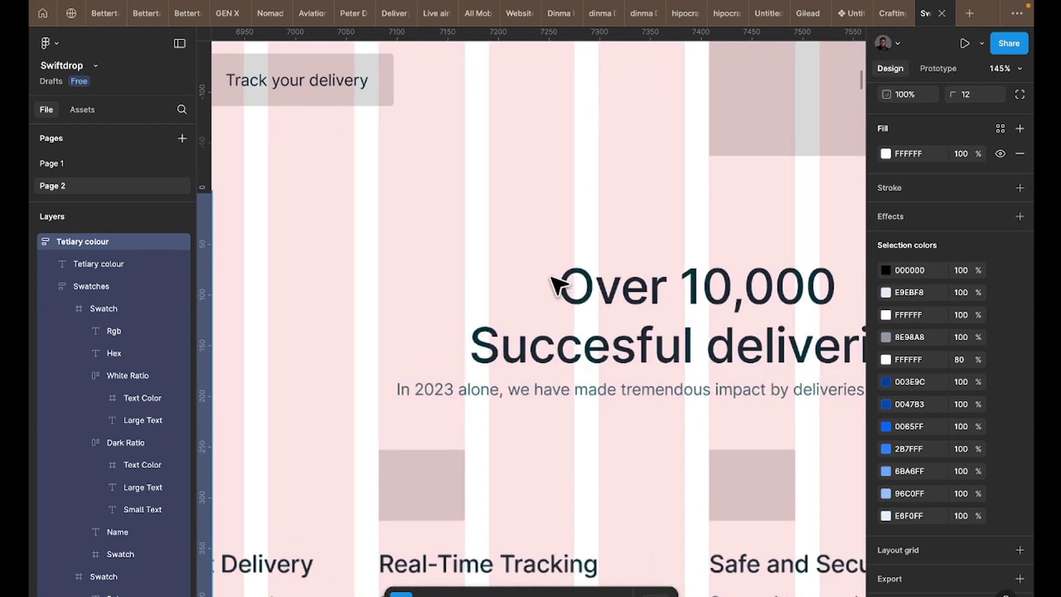
{"action": "scroll", "coordinate": [557, 285], "scroll_direction": "down", "scroll_amount": 8}
{"action": "scroll", "coordinate": [552, 272], "scroll_direction": "up", "scroll_amount": 5}
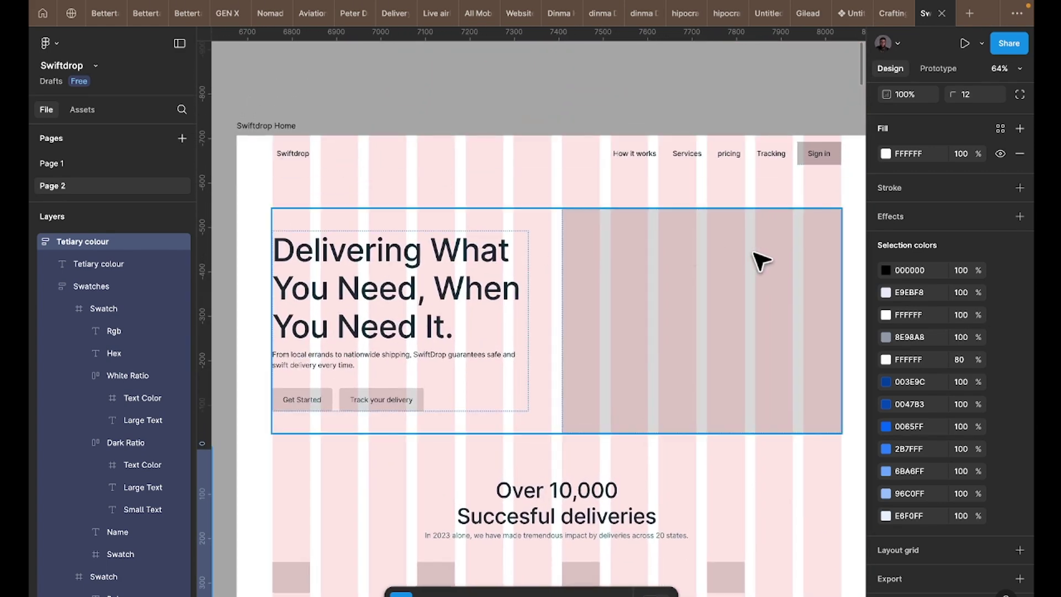
{"action": "scroll", "coordinate": [698, 362], "scroll_direction": "down", "scroll_amount": 3}
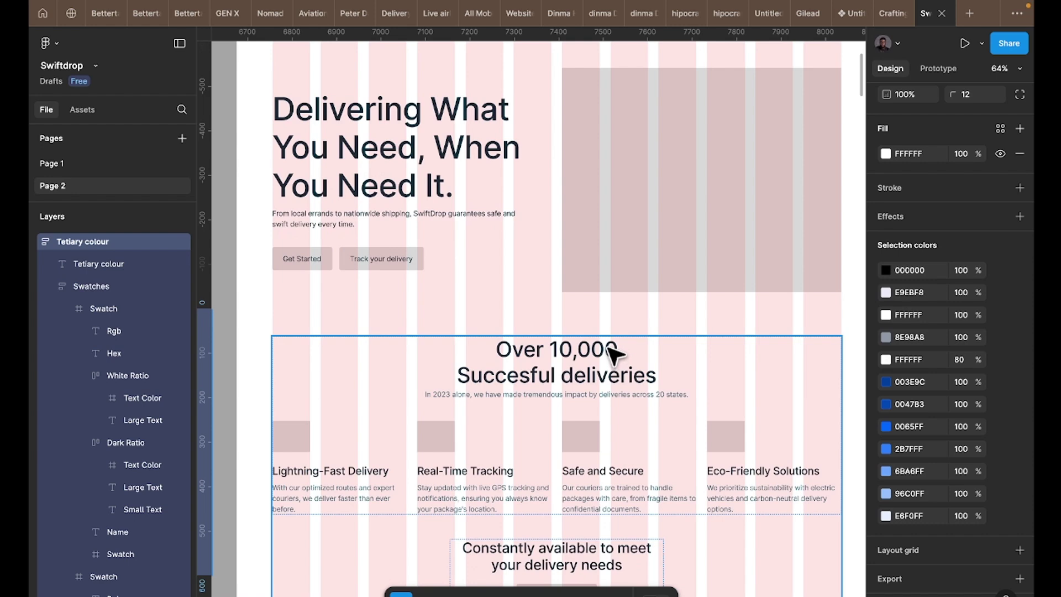
{"action": "scroll", "coordinate": [608, 354], "scroll_direction": "up", "scroll_amount": 5}
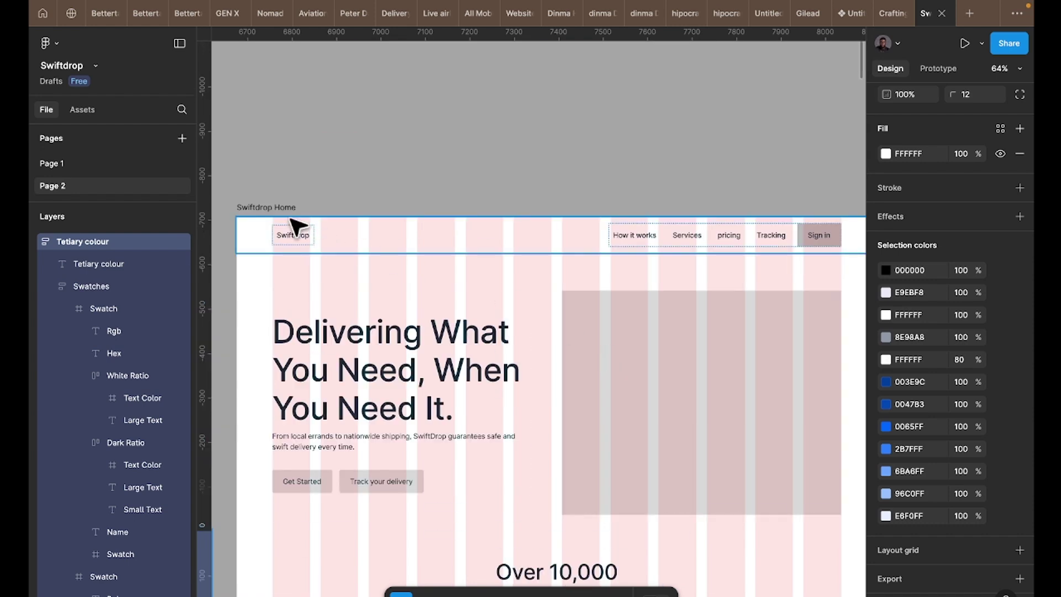
- Hide the 12-column layout grid on the Swiftdrop Home frame
{"action": "key", "text": "shift+Tab"}
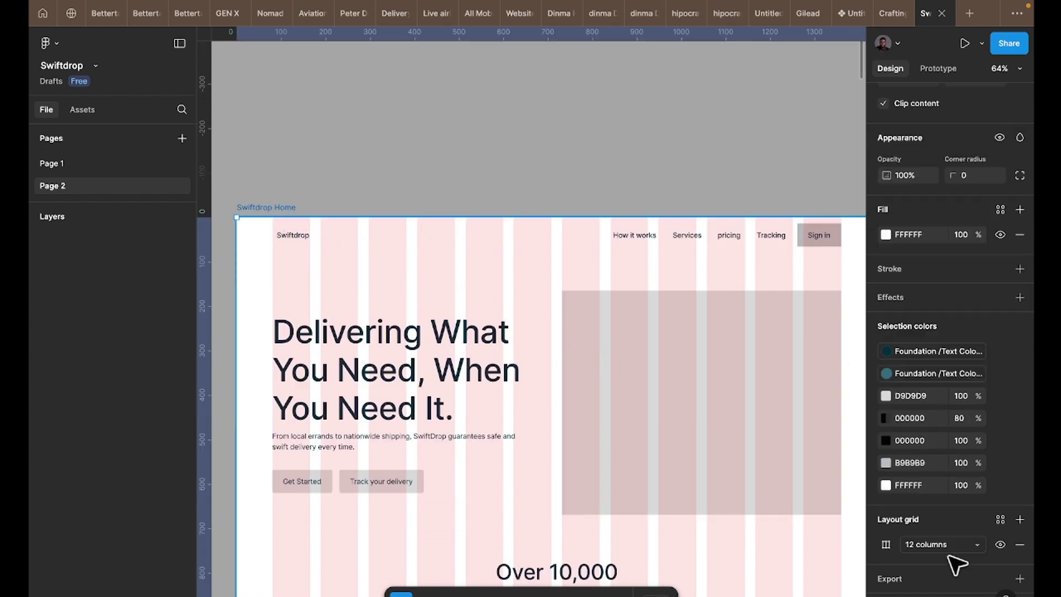
{"action": "left_click", "coordinate": [1001, 546]}
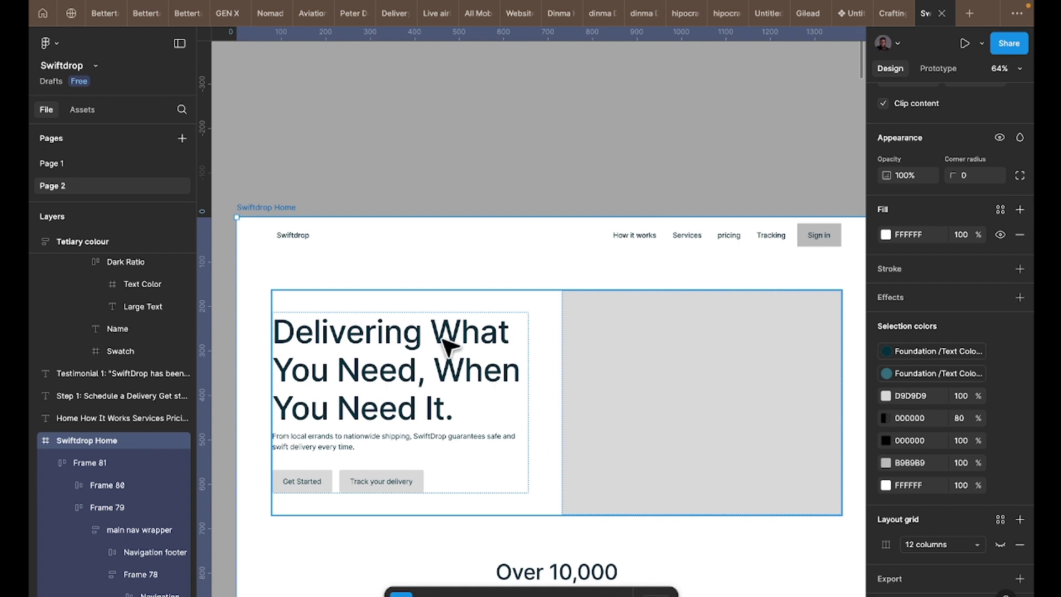
- Examine the library colour styles available for the hero headline's text fill
{"action": "double_click", "coordinate": [448, 367]}
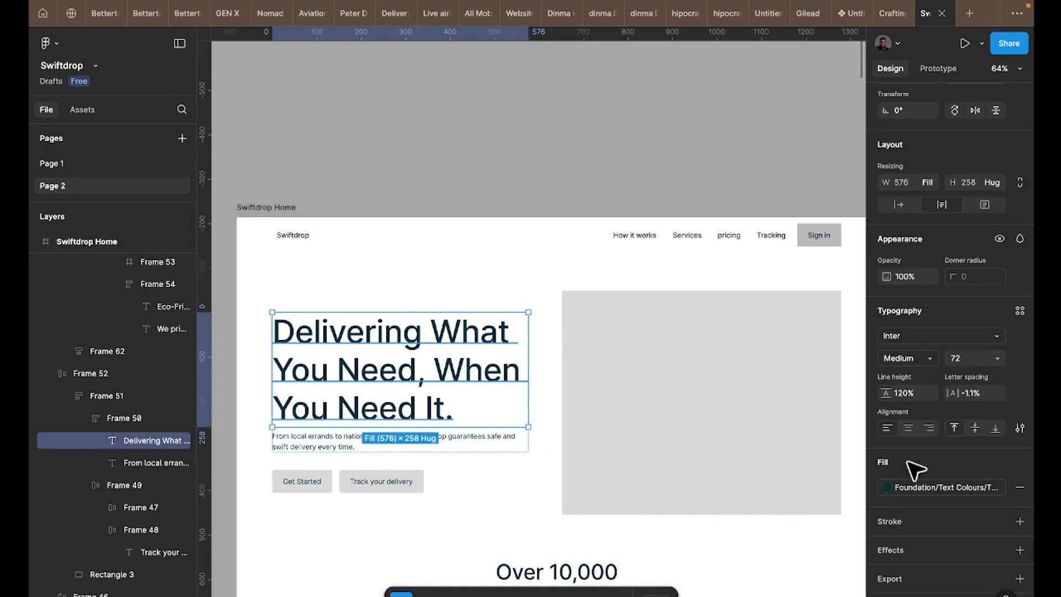
{"action": "left_click", "coordinate": [918, 489]}
{"action": "scroll", "coordinate": [728, 536], "scroll_direction": "down", "scroll_amount": 10}
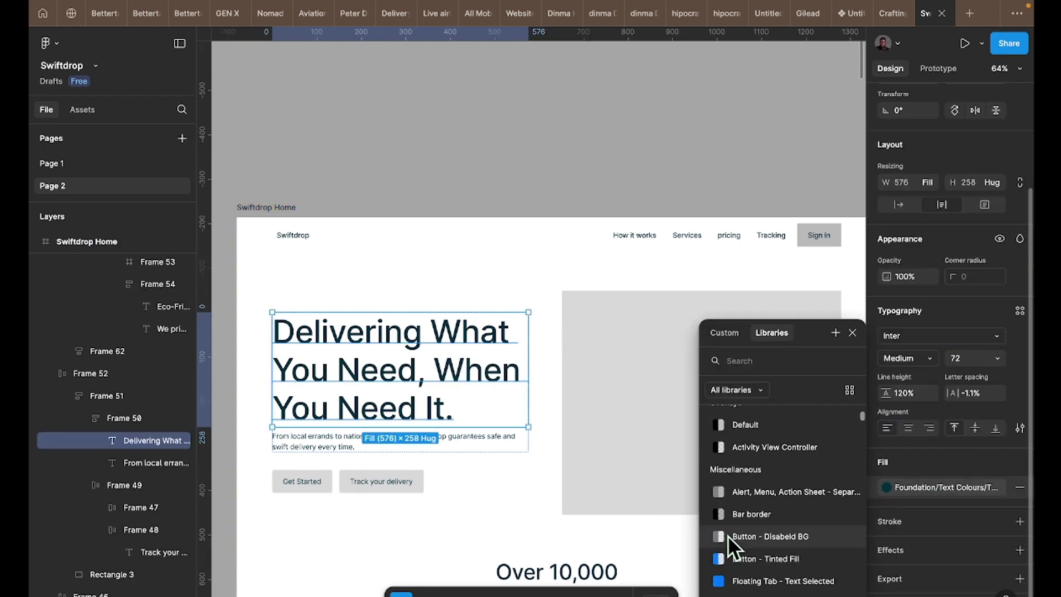
{"action": "scroll", "coordinate": [733, 526], "scroll_direction": "up", "scroll_amount": 5}
{"action": "scroll", "coordinate": [733, 525], "scroll_direction": "down", "scroll_amount": 15}
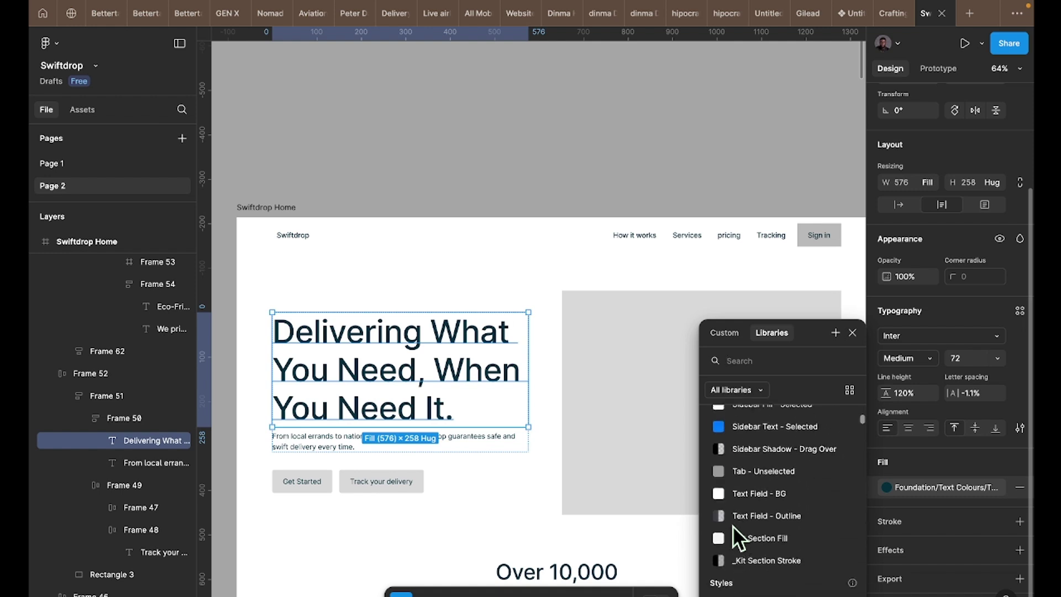
{"action": "scroll", "coordinate": [734, 523], "scroll_direction": "up", "scroll_amount": 5}
{"action": "scroll", "coordinate": [732, 517], "scroll_direction": "down", "scroll_amount": 9}
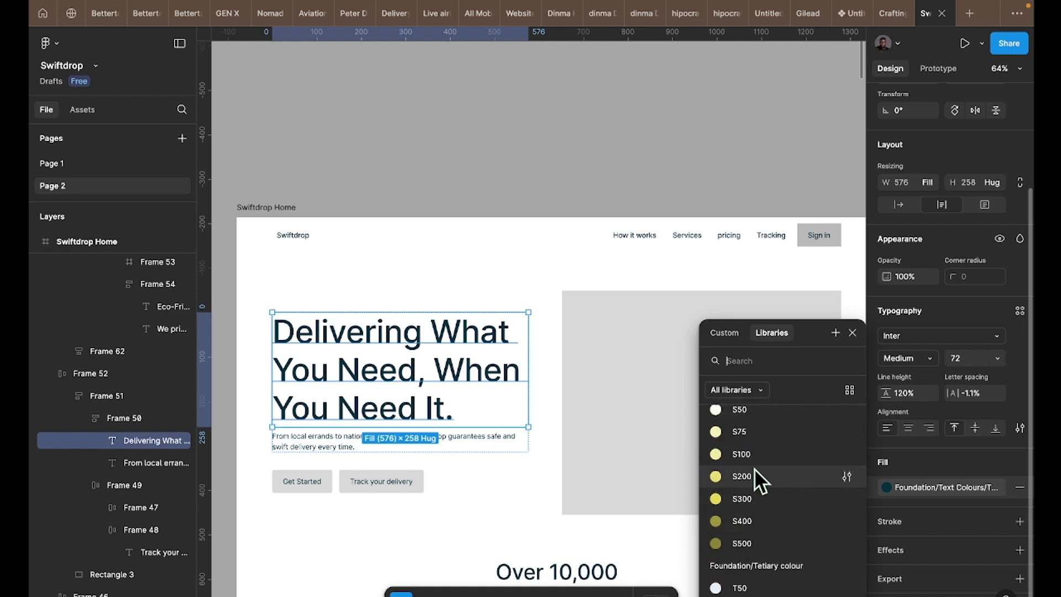
{"action": "scroll", "coordinate": [755, 469], "scroll_direction": "up", "scroll_amount": 3}
{"action": "scroll", "coordinate": [755, 482], "scroll_direction": "up", "scroll_amount": 4}
{"action": "key", "text": "Escape"}
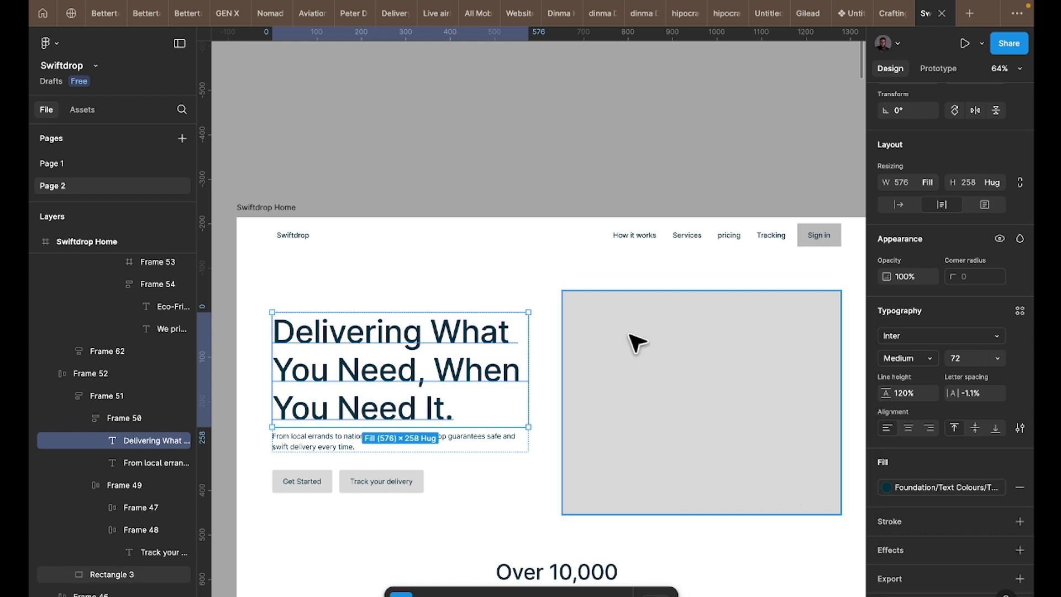
- Widen the hero section frame on both sides to the full 1440 page width
{"action": "left_click", "coordinate": [550, 393]}
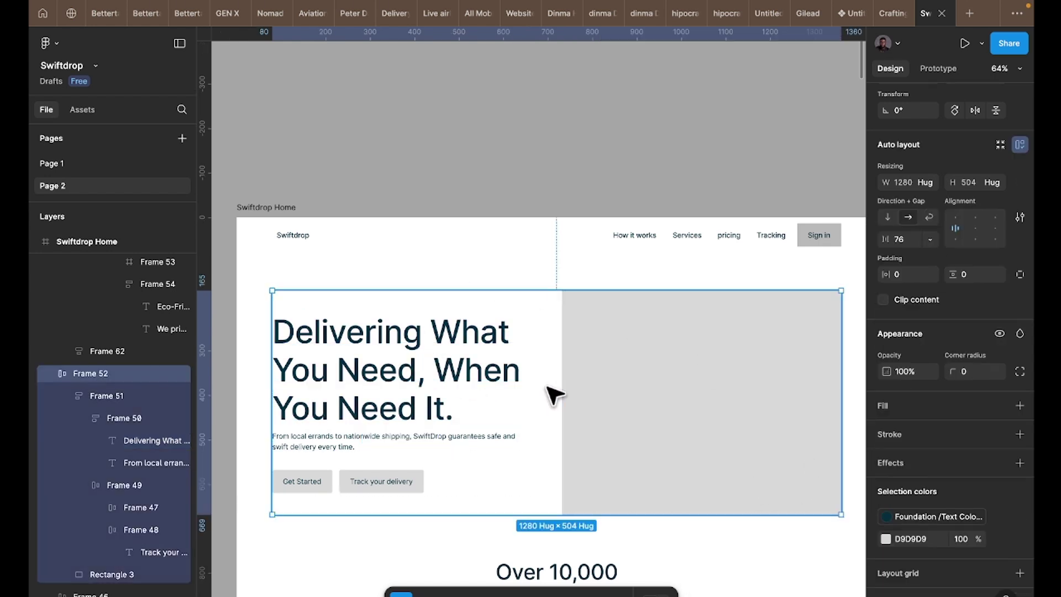
{"action": "scroll", "coordinate": [312, 340], "scroll_direction": "left", "scroll_amount": 2}
{"action": "scroll", "coordinate": [312, 340], "scroll_direction": "up", "scroll_amount": 1}
{"action": "left_click_drag", "start_coordinate": [318, 336], "coordinate": [274, 334]}
{"action": "scroll", "coordinate": [343, 359], "scroll_direction": "right", "scroll_amount": 3}
{"action": "scroll", "coordinate": [343, 359], "scroll_direction": "right", "scroll_amount": 3}
{"action": "scroll", "coordinate": [343, 360], "scroll_direction": "down", "scroll_amount": 1}
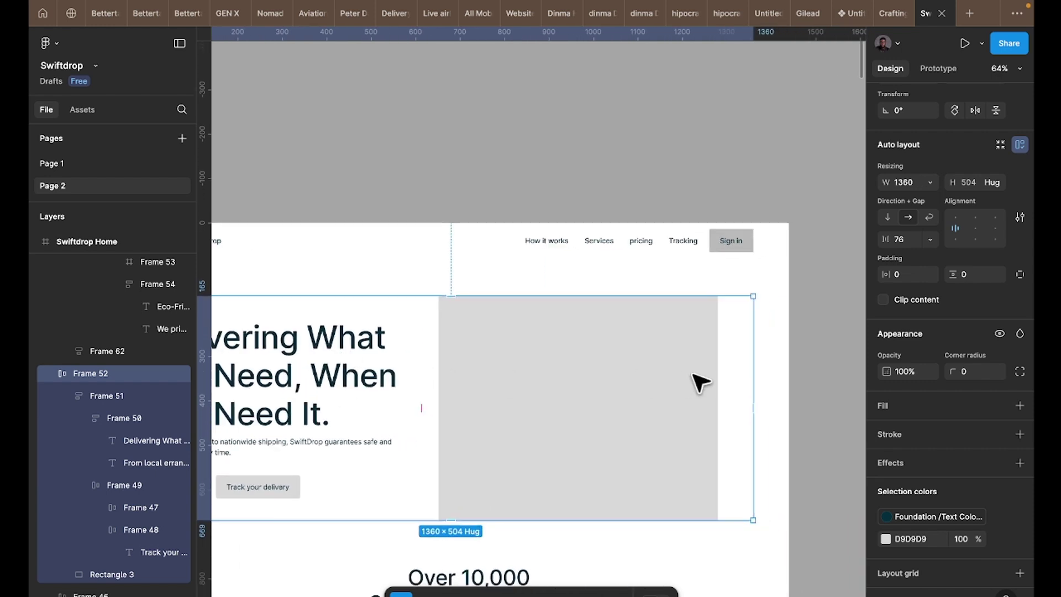
{"action": "left_click_drag", "start_coordinate": [730, 369], "coordinate": [764, 371]}
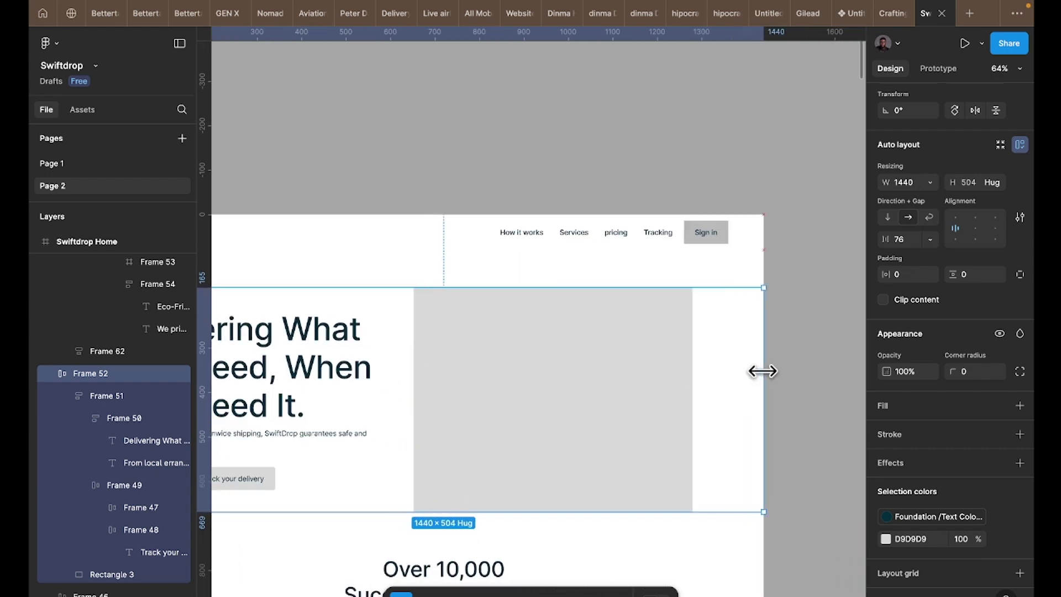
- Set the hero section's auto layout gap to Auto and its horizontal padding to 80, matching the navigation bar
{"action": "left_click", "coordinate": [931, 240]}
{"action": "left_click", "coordinate": [929, 256]}
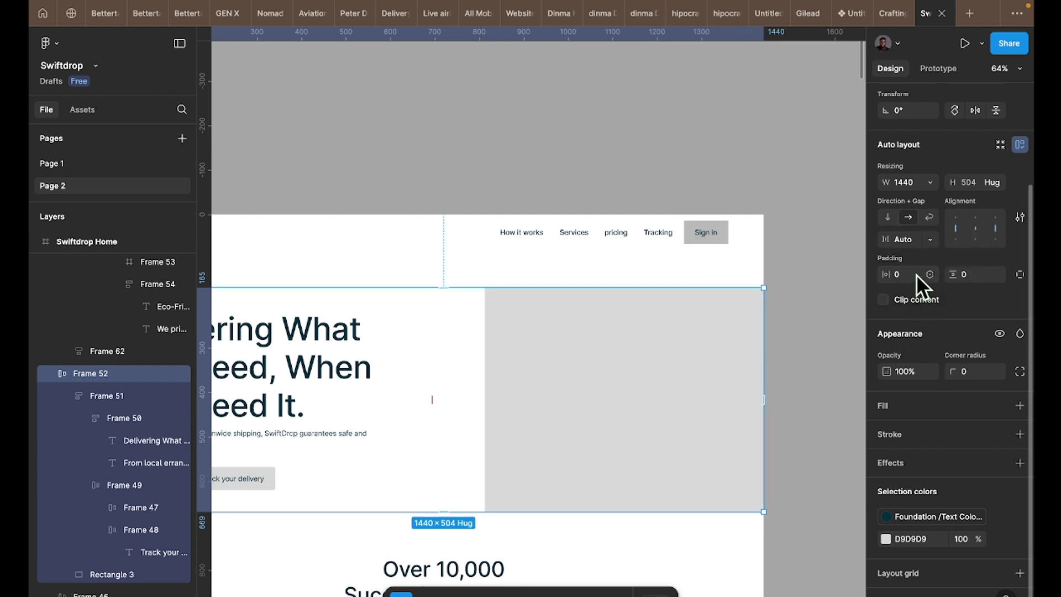
{"action": "left_click", "coordinate": [682, 241]}
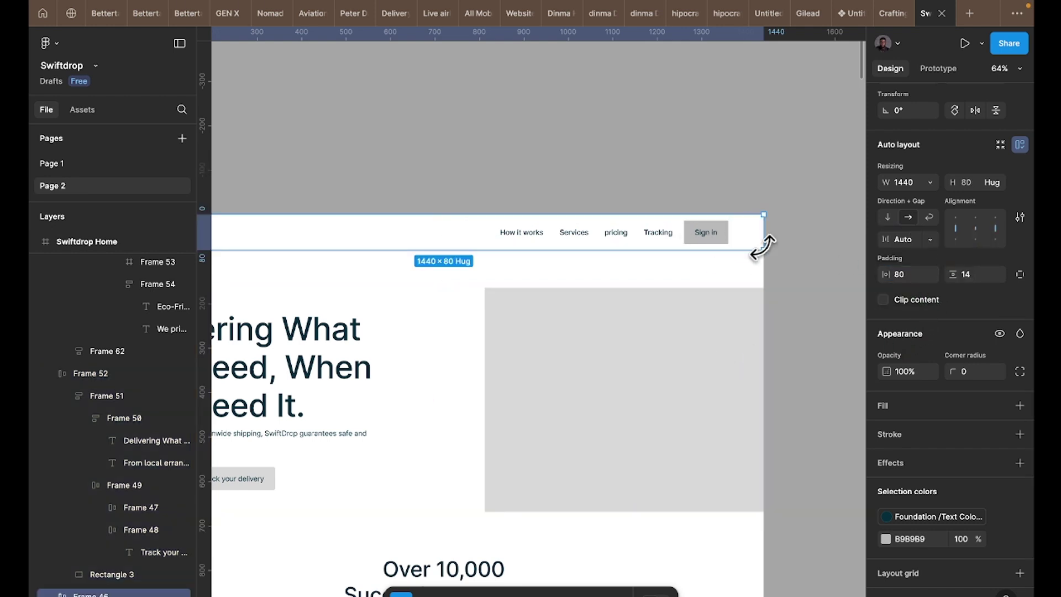
{"action": "left_click", "coordinate": [887, 278]}
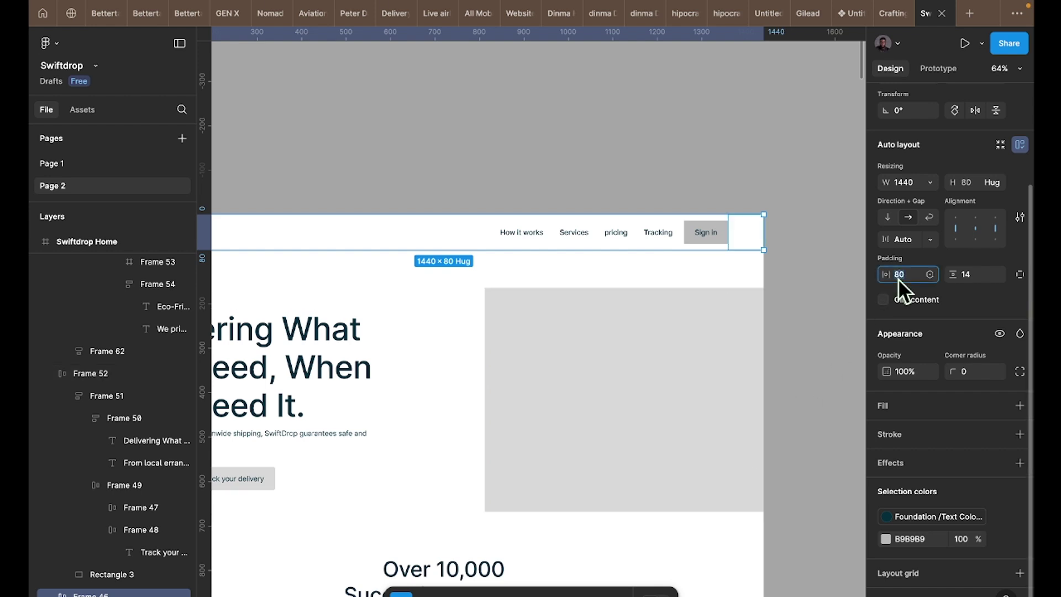
{"action": "left_click", "coordinate": [681, 348]}
{"action": "type", "text": "8"}
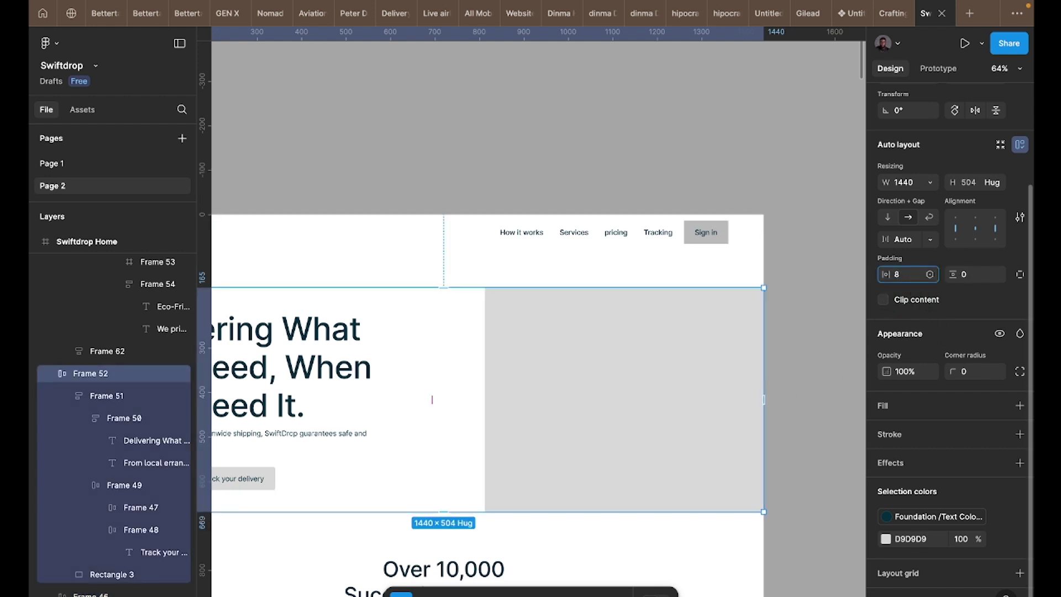
{"action": "type", "text": "0"}
{"action": "key", "text": "Return"}
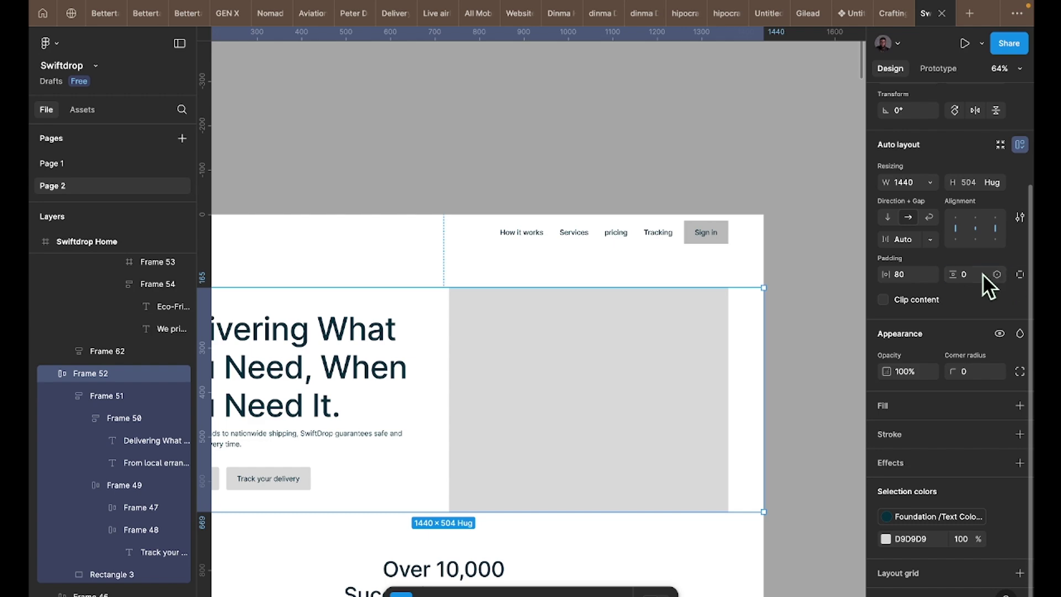
- Set the hero section's vertical padding to 150 and move the section up directly beneath the navigation bar
{"action": "type", "text": "150"}
{"action": "key", "text": "Return"}
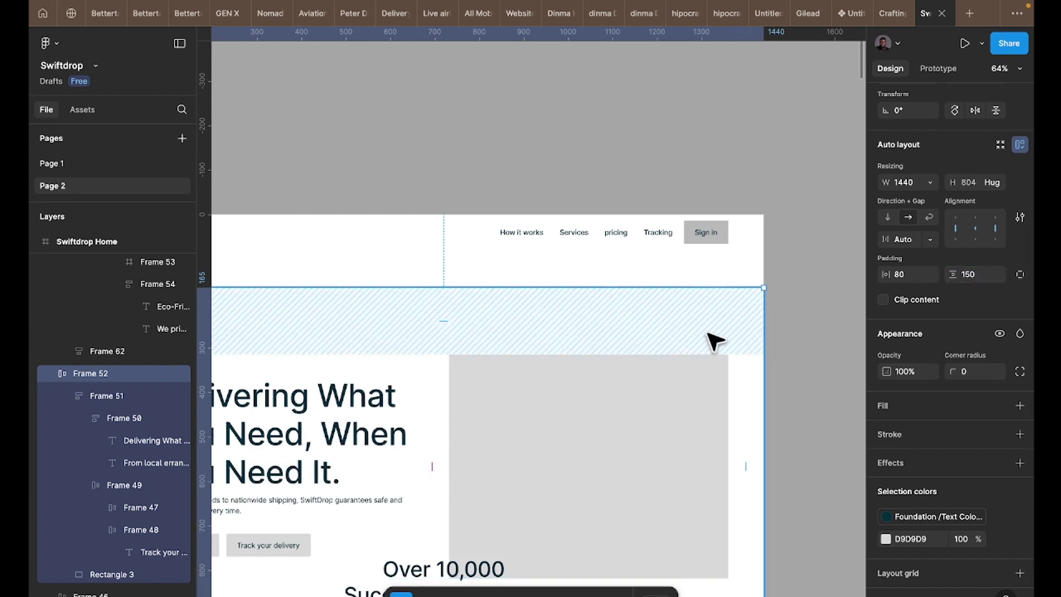
{"action": "scroll", "coordinate": [718, 340], "scroll_direction": "down", "scroll_amount": 2}
{"action": "scroll", "coordinate": [727, 339], "scroll_direction": "down", "scroll_amount": 2}
{"action": "scroll", "coordinate": [718, 354], "scroll_direction": "down", "scroll_amount": 3}
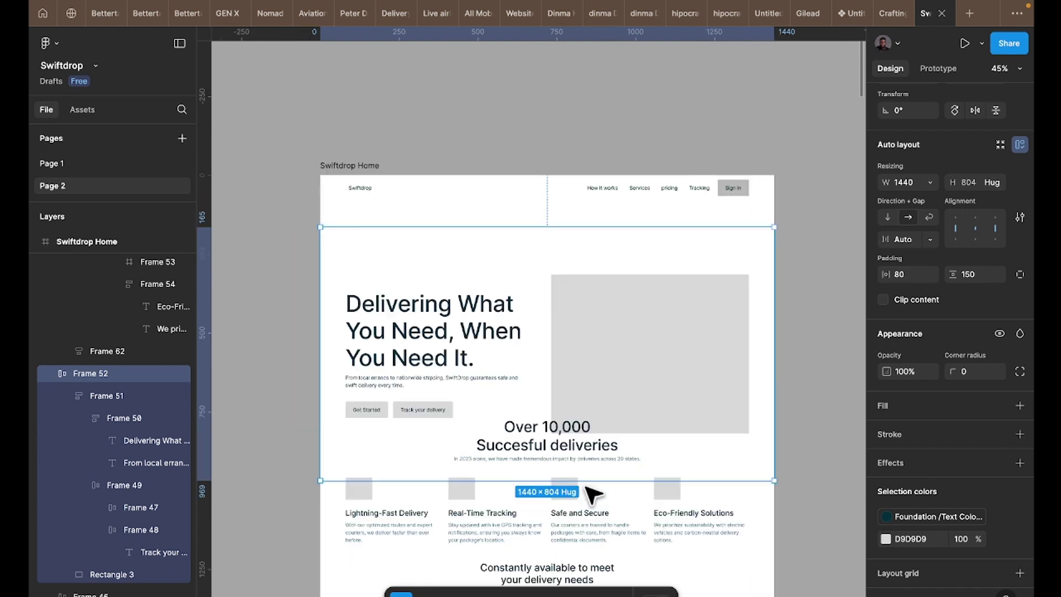
{"action": "left_click_drag", "start_coordinate": [719, 330], "coordinate": [723, 305]}
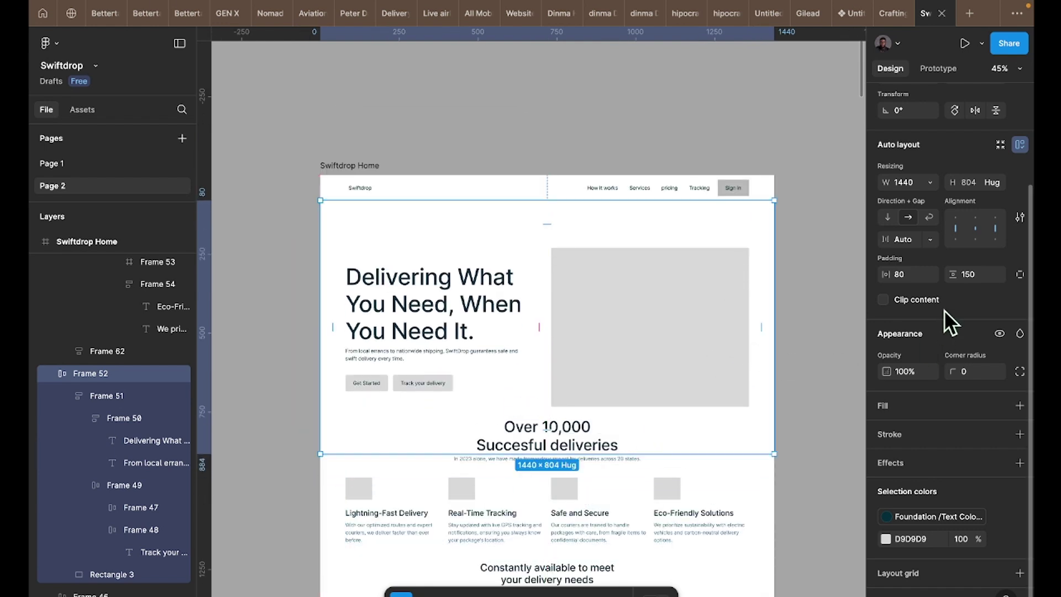
- Give the hero section individual vertical paddings of 120 above and 50 below its content
{"action": "left_click", "coordinate": [1020, 274]}
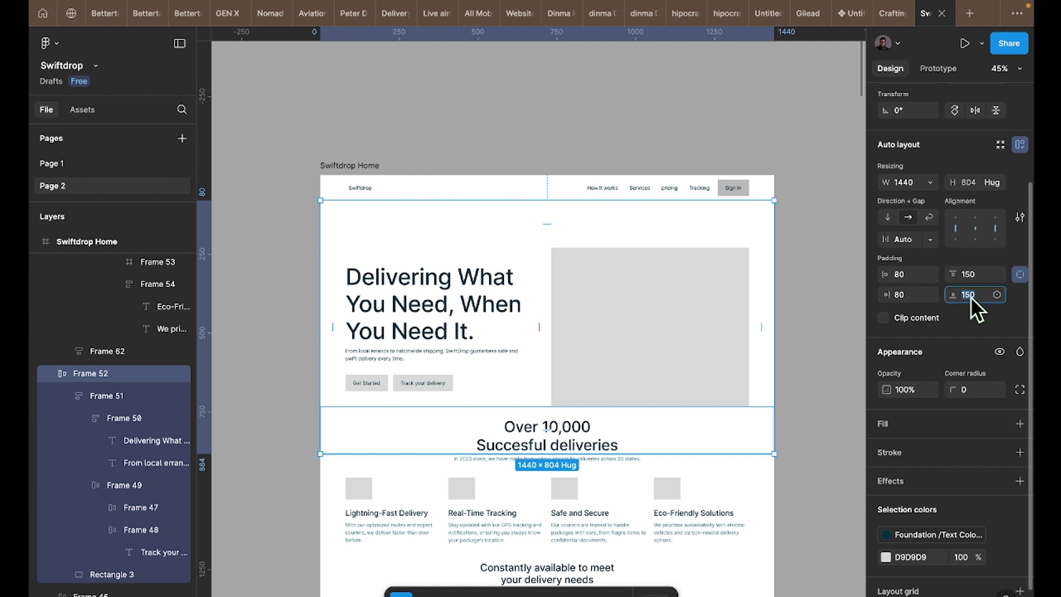
{"action": "type", "text": "50"}
{"action": "key", "text": "Return"}
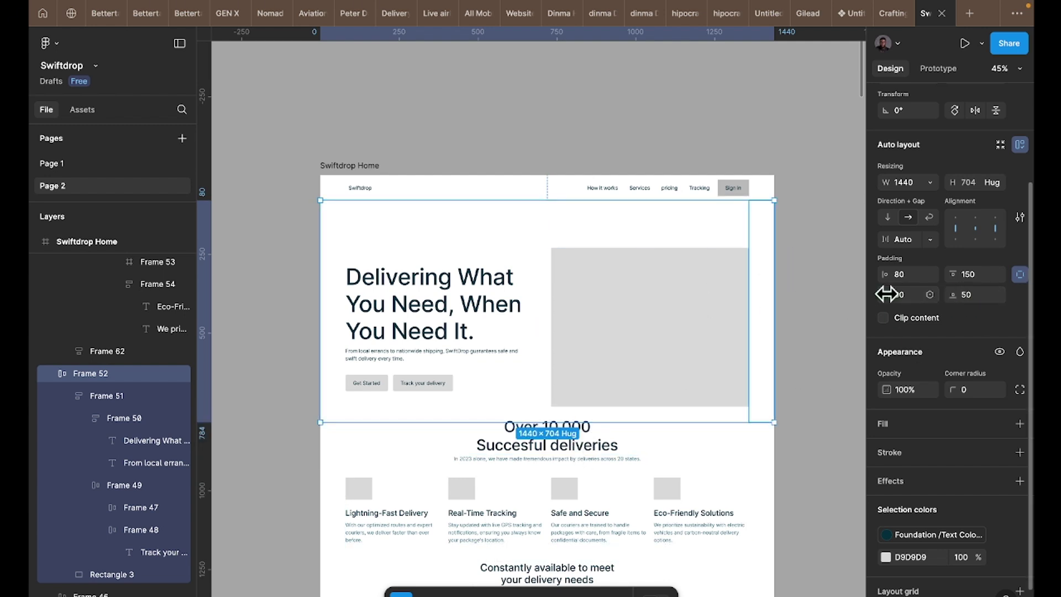
{"action": "left_click", "coordinate": [970, 275]}
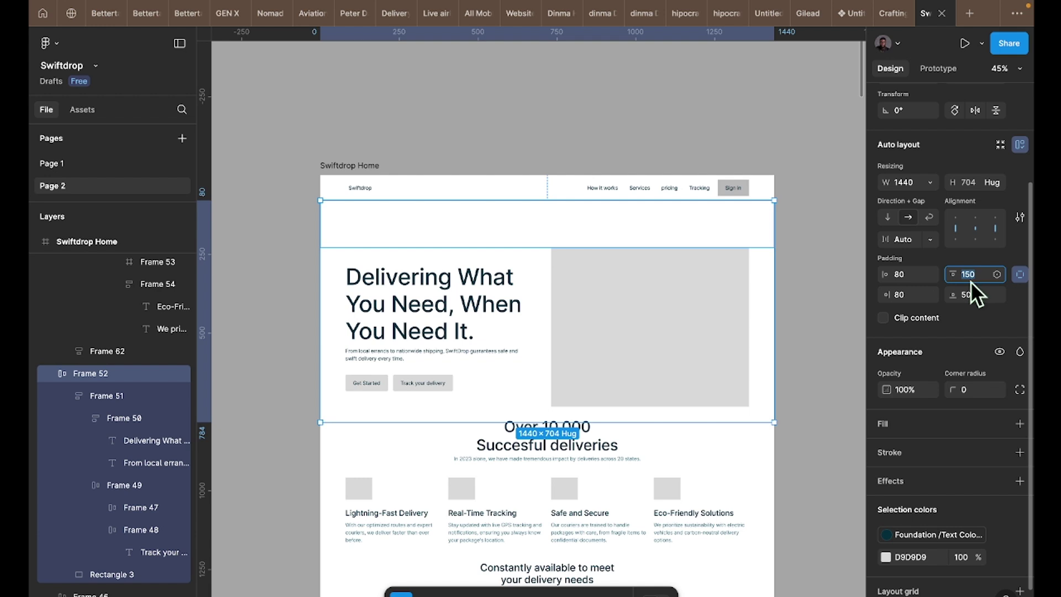
{"action": "type", "text": "120"}
{"action": "key", "text": "Return"}
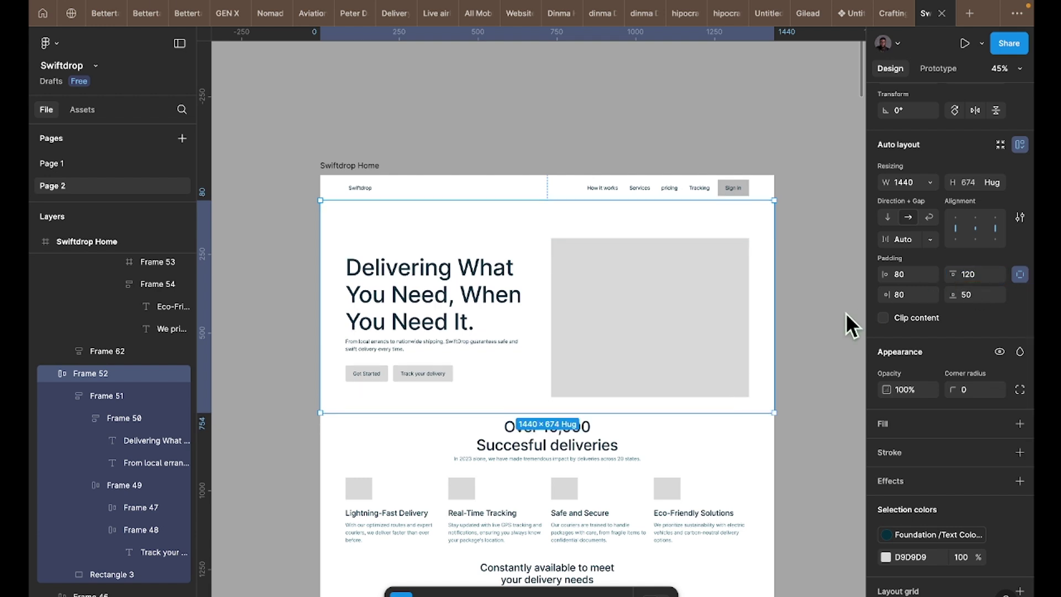
- Add a fill to the hero section and apply the Foundation/Secondary/S75 colour style
{"action": "left_click", "coordinate": [894, 422]}
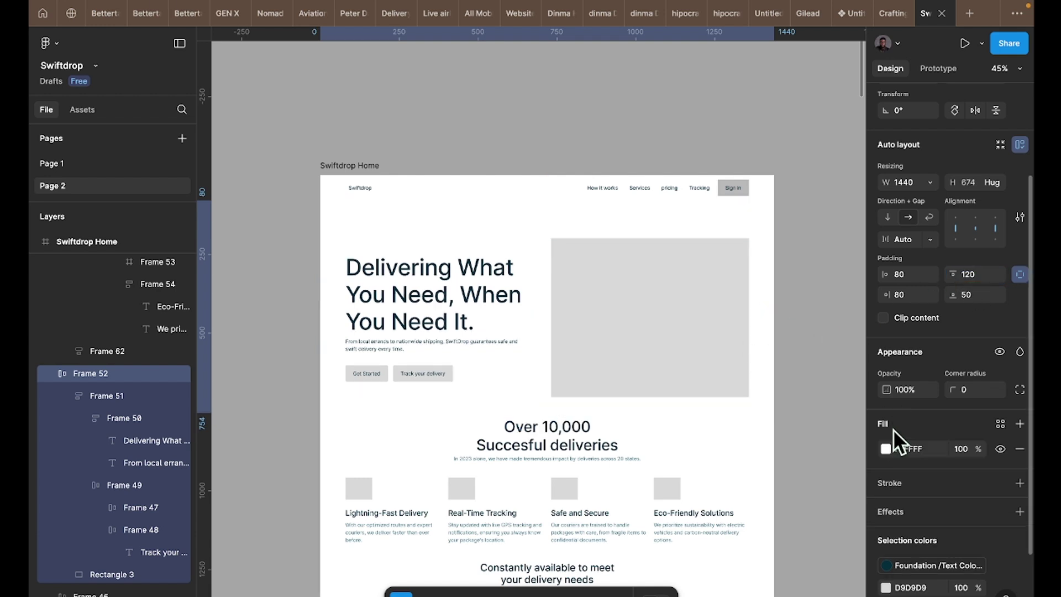
{"action": "left_click", "coordinate": [996, 423]}
{"action": "scroll", "coordinate": [772, 482], "scroll_direction": "down", "scroll_amount": 8}
{"action": "scroll", "coordinate": [769, 492], "scroll_direction": "down", "scroll_amount": 10}
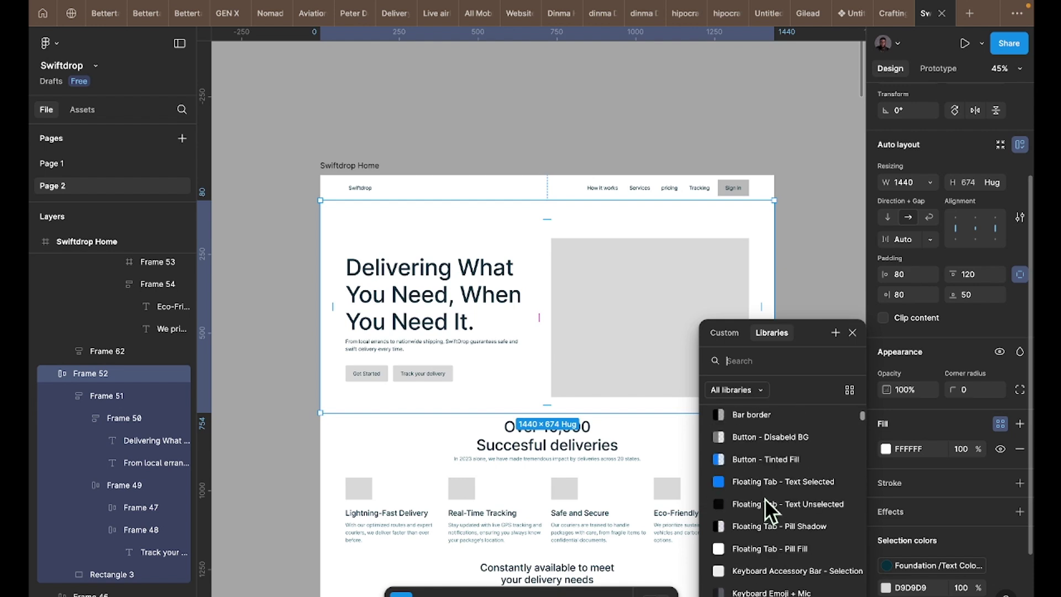
{"action": "scroll", "coordinate": [762, 499], "scroll_direction": "up", "scroll_amount": 10}
{"action": "scroll", "coordinate": [762, 496], "scroll_direction": "up", "scroll_amount": 10}
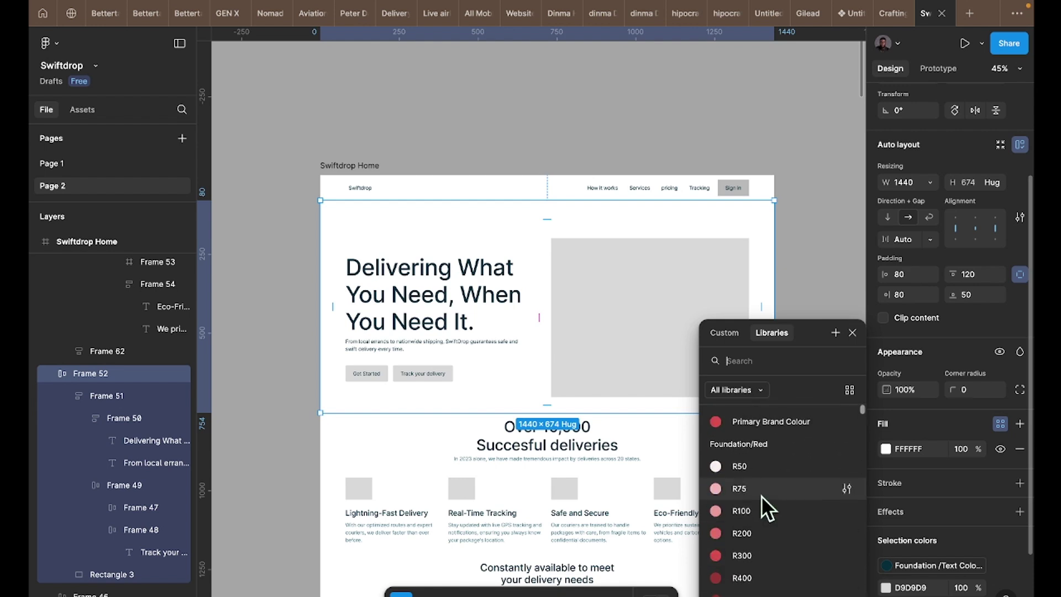
{"action": "scroll", "coordinate": [758, 492], "scroll_direction": "down", "scroll_amount": 5}
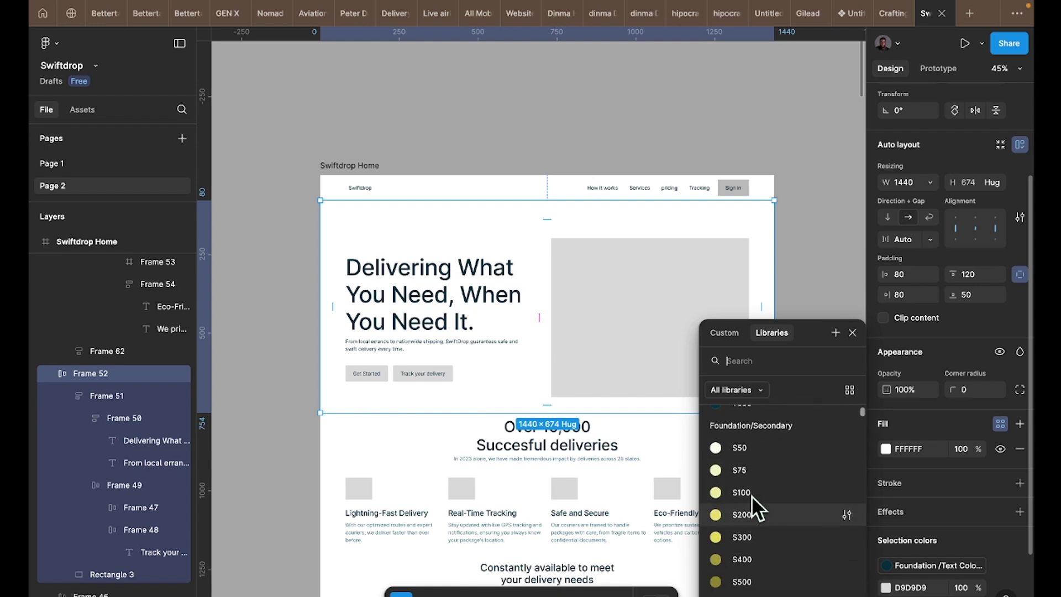
{"action": "left_click", "coordinate": [744, 467]}
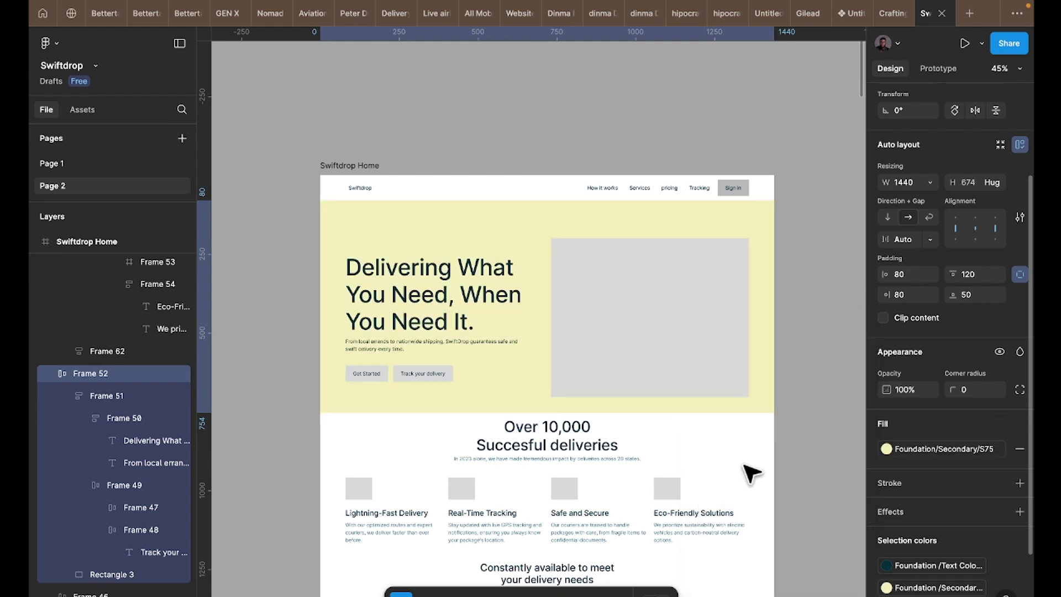
- Try the Foundation/Text Colours/T50 colour style as the hero section's fill
{"action": "left_click", "coordinate": [924, 445]}
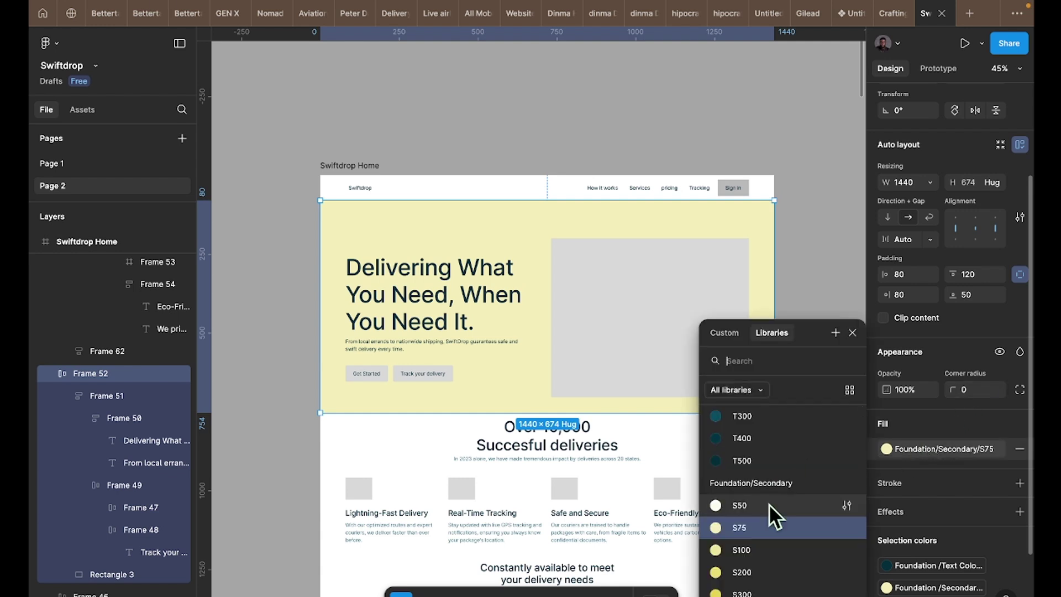
{"action": "scroll", "coordinate": [750, 558], "scroll_direction": "down", "scroll_amount": 1}
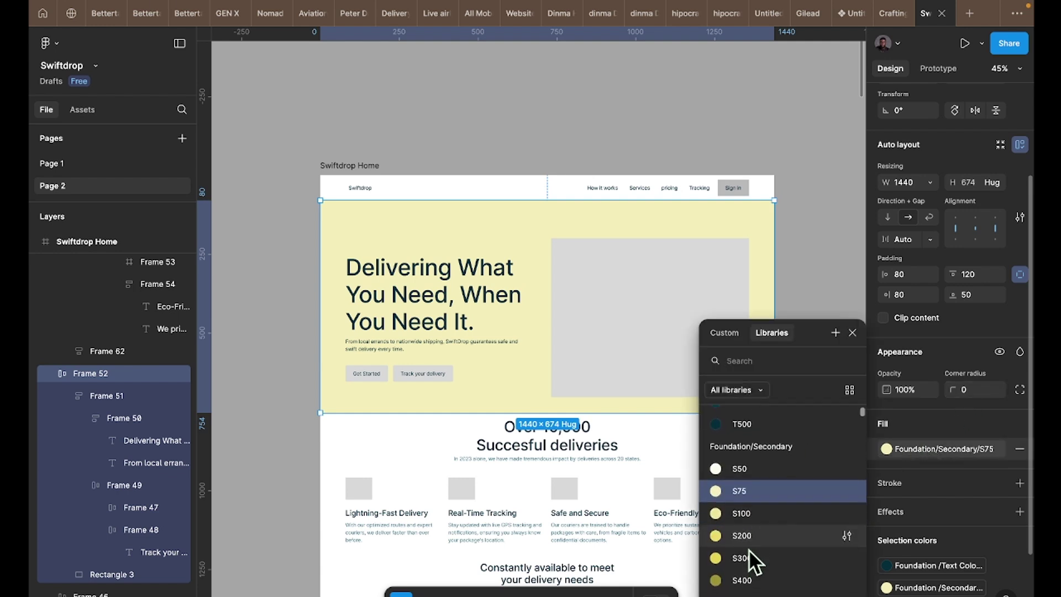
{"action": "scroll", "coordinate": [748, 530], "scroll_direction": "up", "scroll_amount": 3}
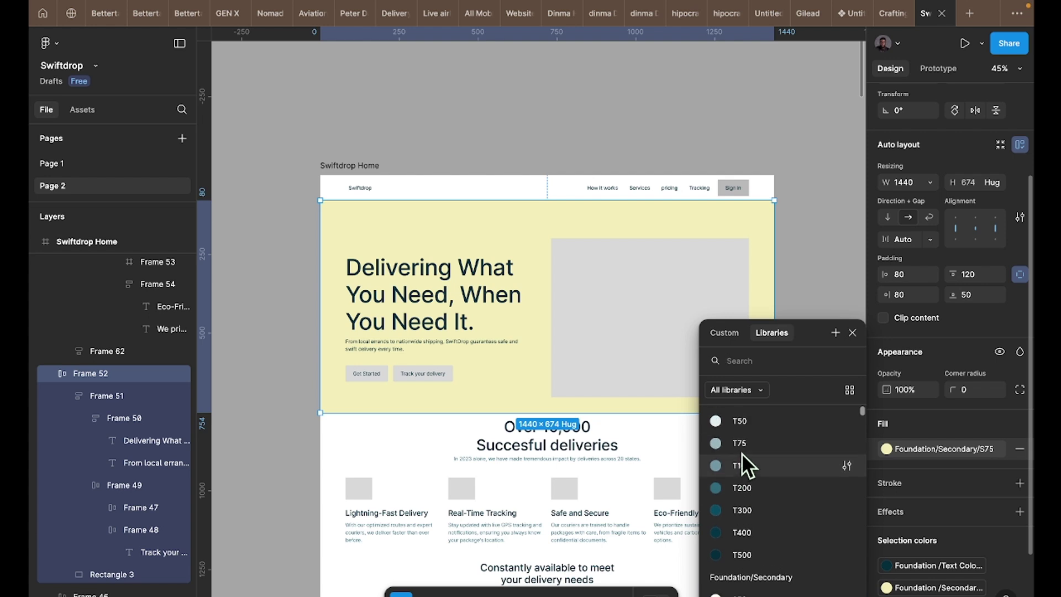
{"action": "left_click", "coordinate": [739, 422]}
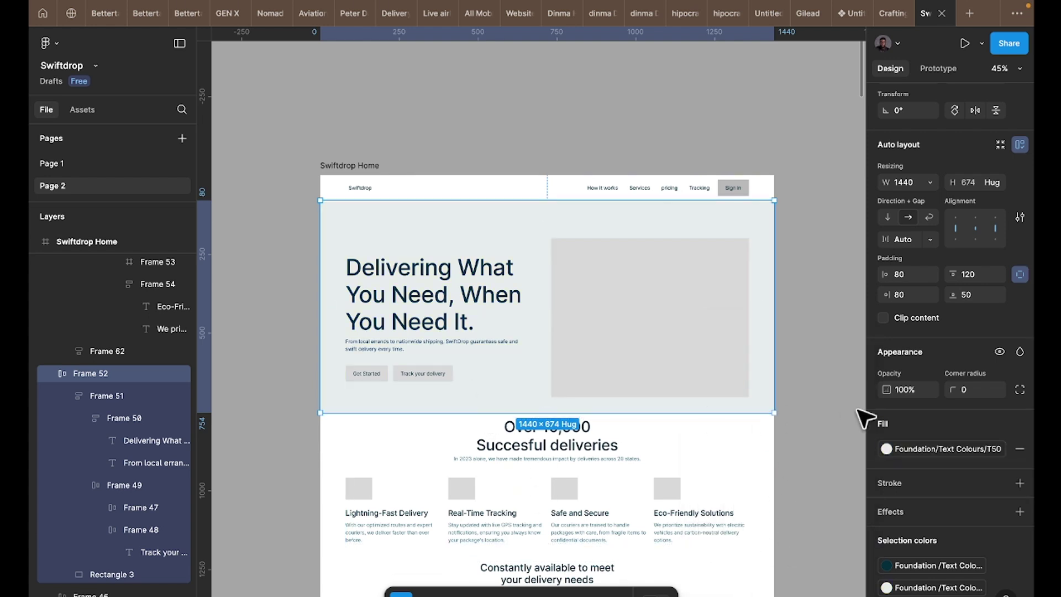
- Apply the Foundation/Secondary/S50 colour style to the hero section's fill
{"action": "left_click", "coordinate": [917, 454]}
{"action": "scroll", "coordinate": [746, 437], "scroll_direction": "up", "scroll_amount": 3}
{"action": "scroll", "coordinate": [751, 446], "scroll_direction": "up", "scroll_amount": 1}
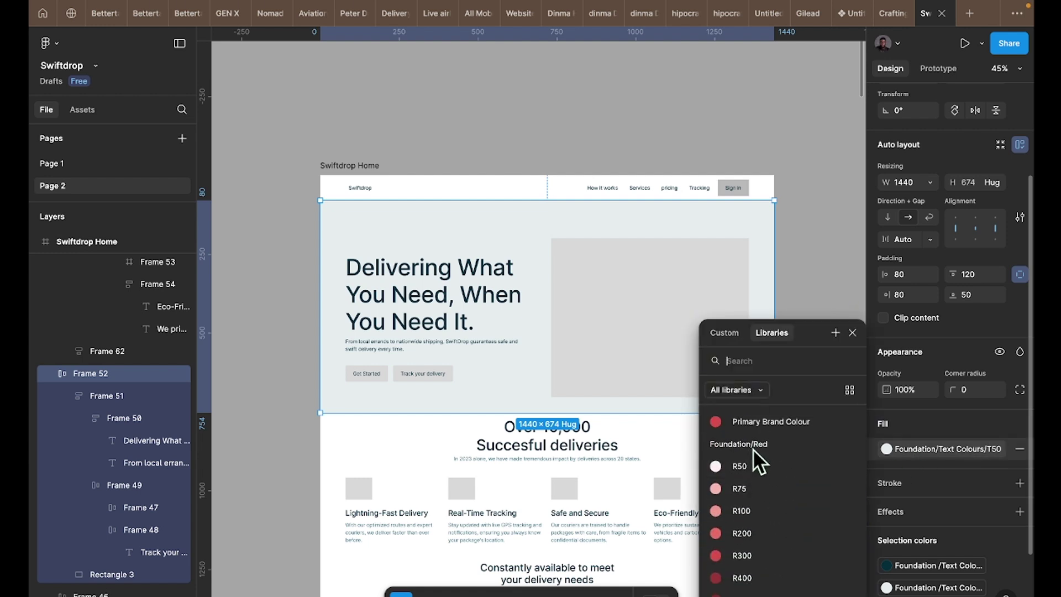
{"action": "scroll", "coordinate": [757, 468], "scroll_direction": "down", "scroll_amount": 2}
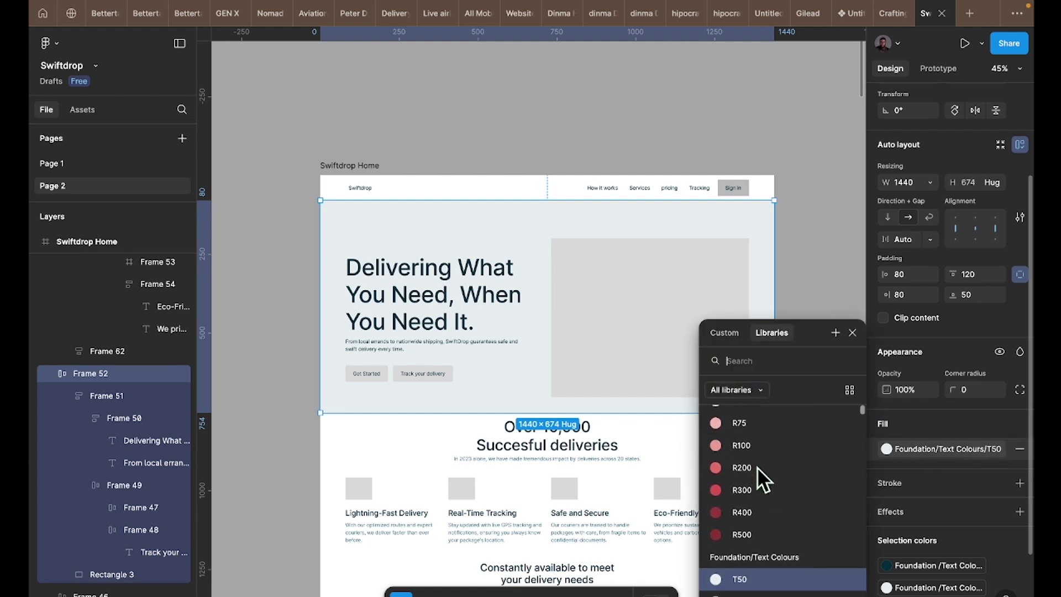
{"action": "scroll", "coordinate": [757, 467], "scroll_direction": "up", "scroll_amount": 2}
{"action": "scroll", "coordinate": [757, 467], "scroll_direction": "down", "scroll_amount": 5}
{"action": "scroll", "coordinate": [759, 475], "scroll_direction": "down", "scroll_amount": 5}
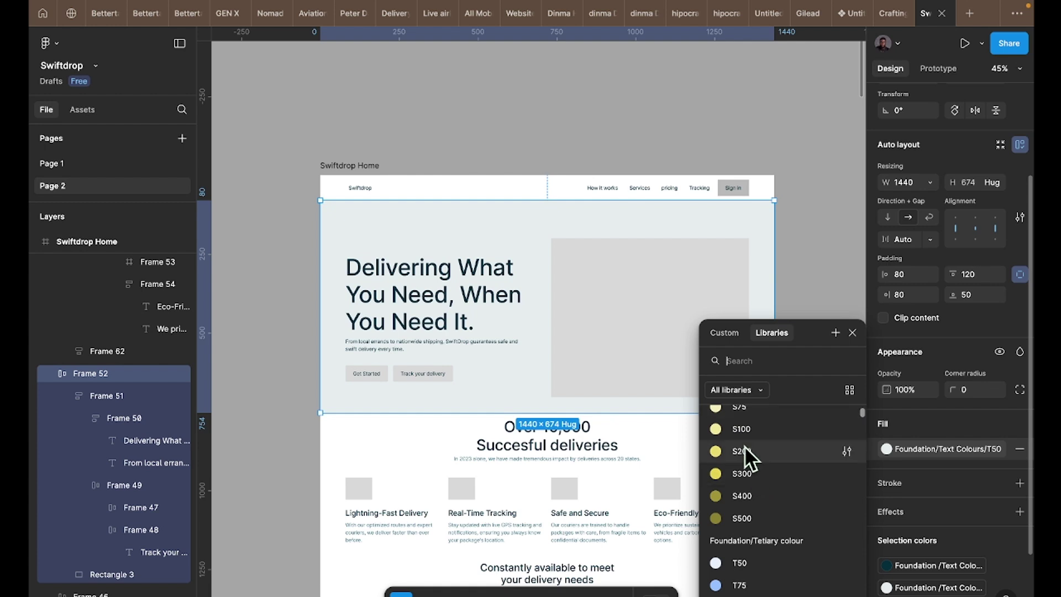
{"action": "scroll", "coordinate": [745, 447], "scroll_direction": "up", "scroll_amount": 2}
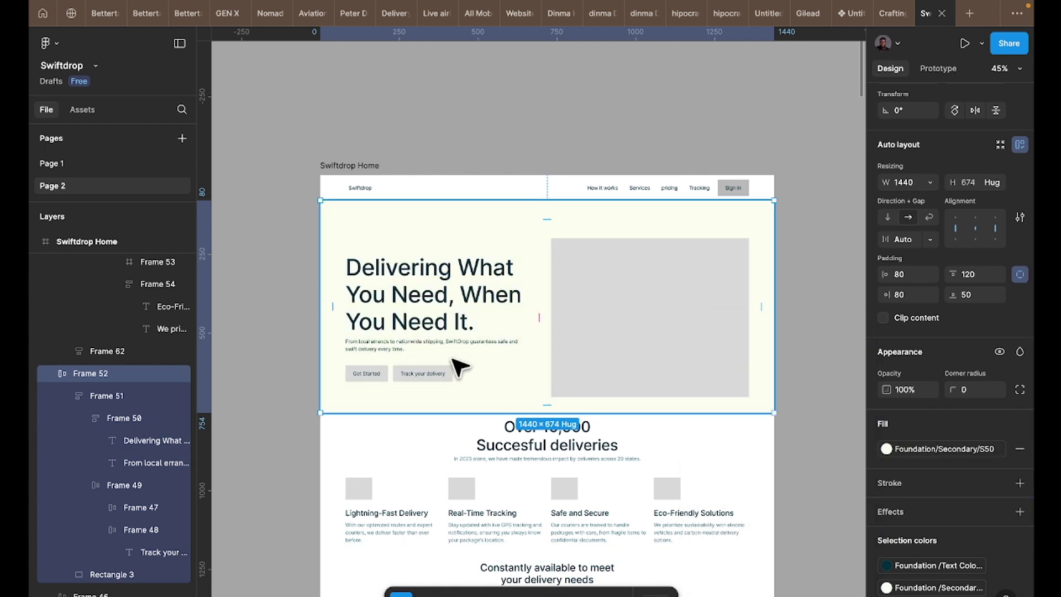
- Apply the Foundation/Text Colours/T500 colour style to the fill of the navigation bar's Sign in button
{"action": "left_click", "coordinate": [597, 339]}
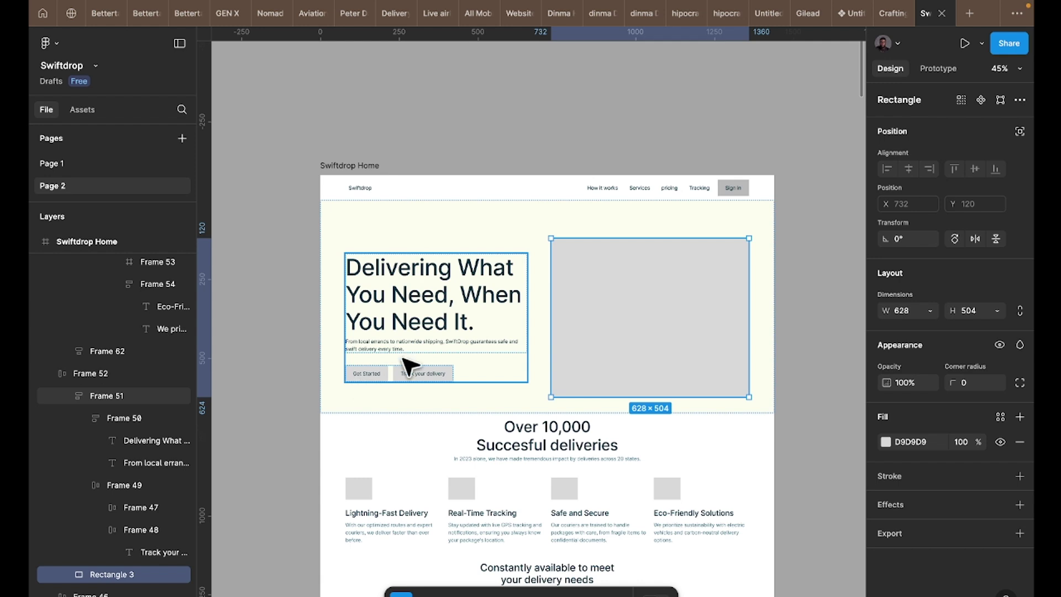
{"action": "double_click", "coordinate": [735, 194]}
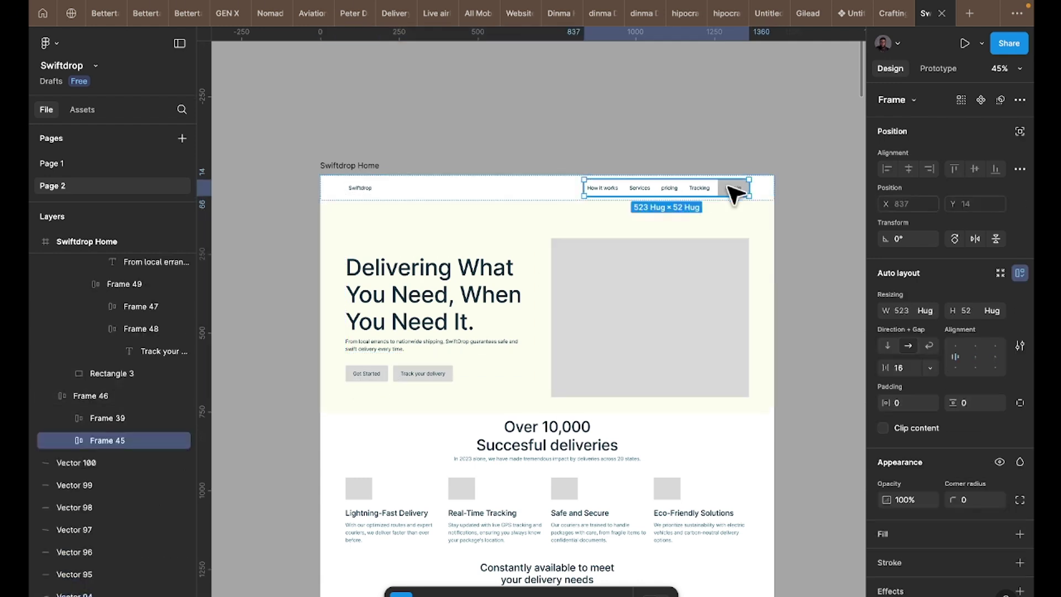
{"action": "double_click", "coordinate": [730, 187]}
{"action": "scroll", "coordinate": [918, 476], "scroll_direction": "down", "scroll_amount": 2}
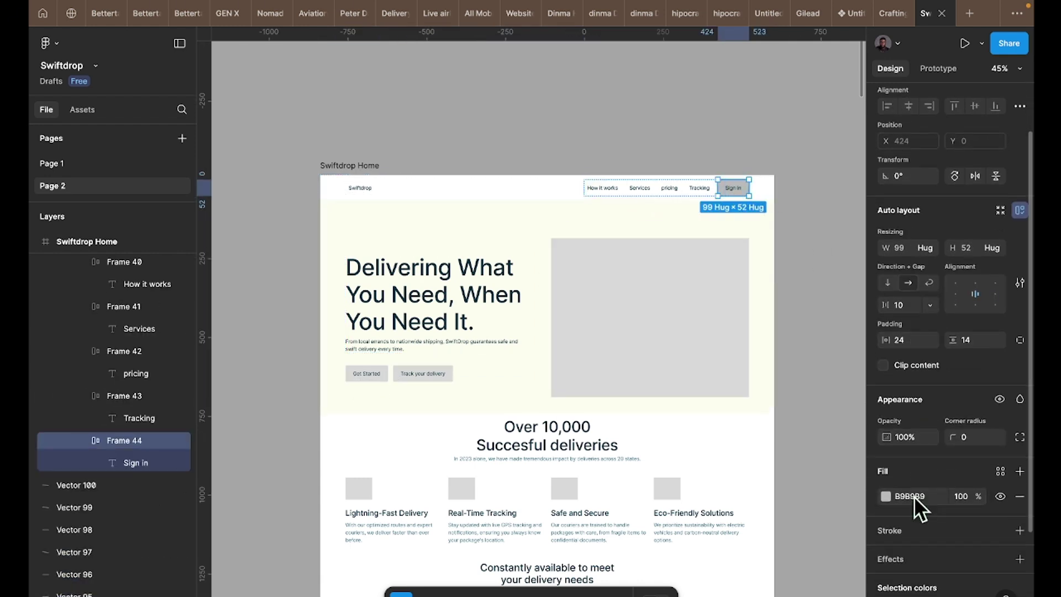
{"action": "left_click", "coordinate": [1001, 471]}
{"action": "scroll", "coordinate": [776, 492], "scroll_direction": "down", "scroll_amount": 10}
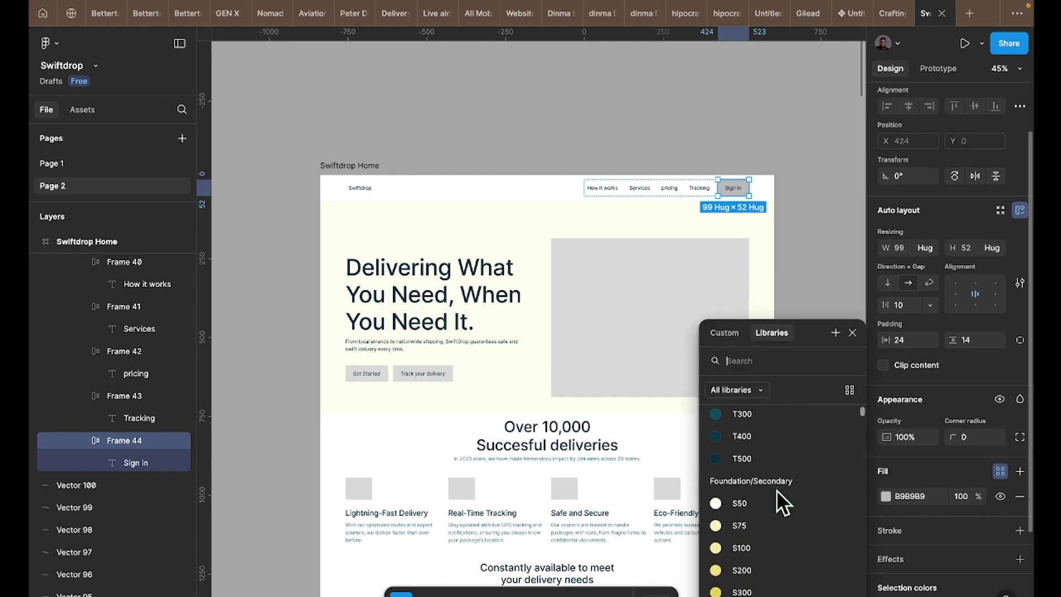
{"action": "scroll", "coordinate": [755, 450], "scroll_direction": "up", "scroll_amount": 5}
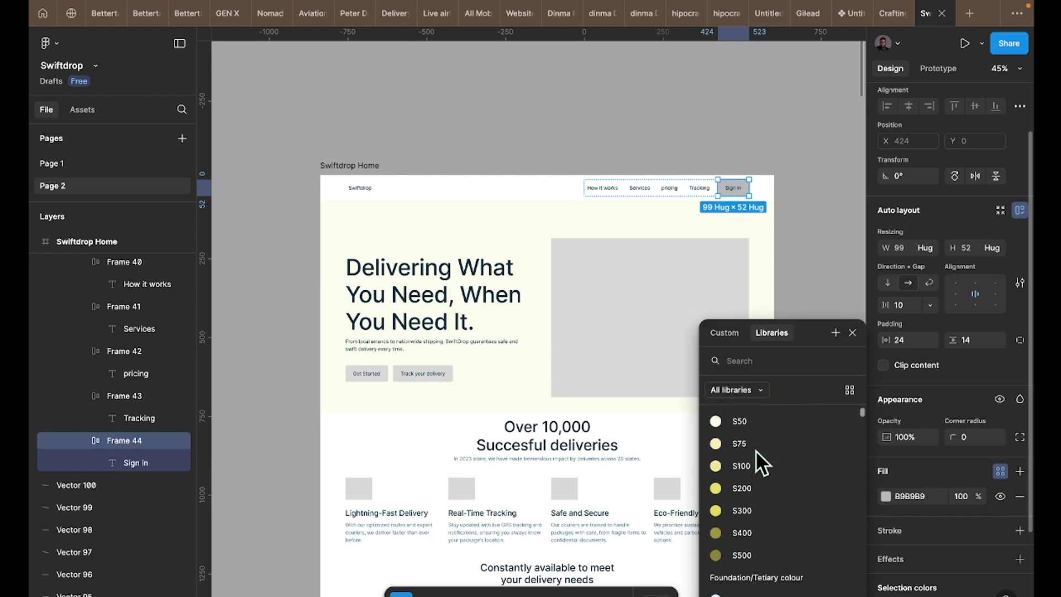
{"action": "scroll", "coordinate": [771, 520], "scroll_direction": "down", "scroll_amount": 5}
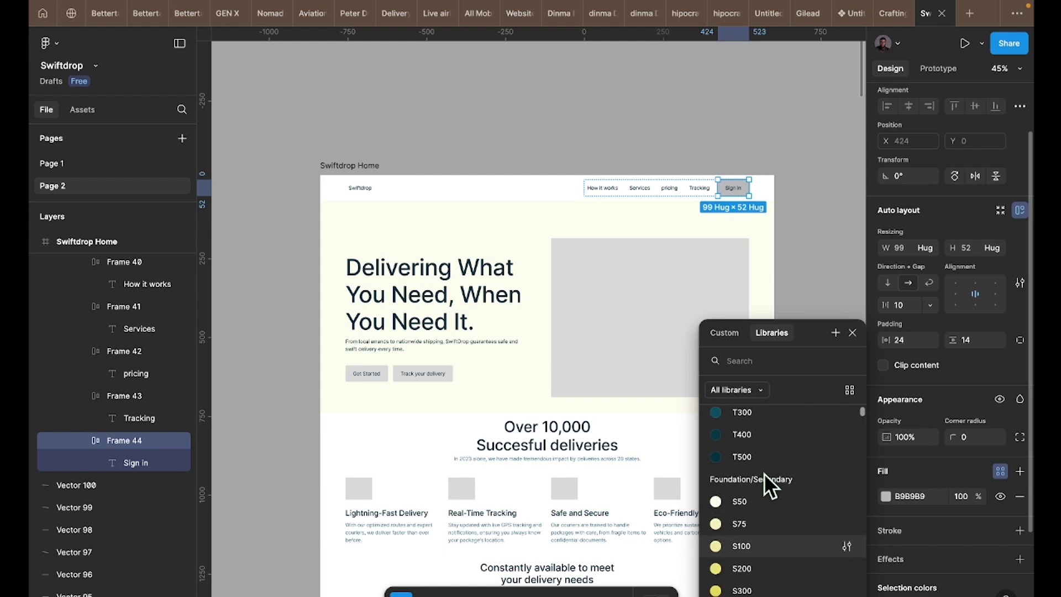
{"action": "left_click", "coordinate": [763, 459]}
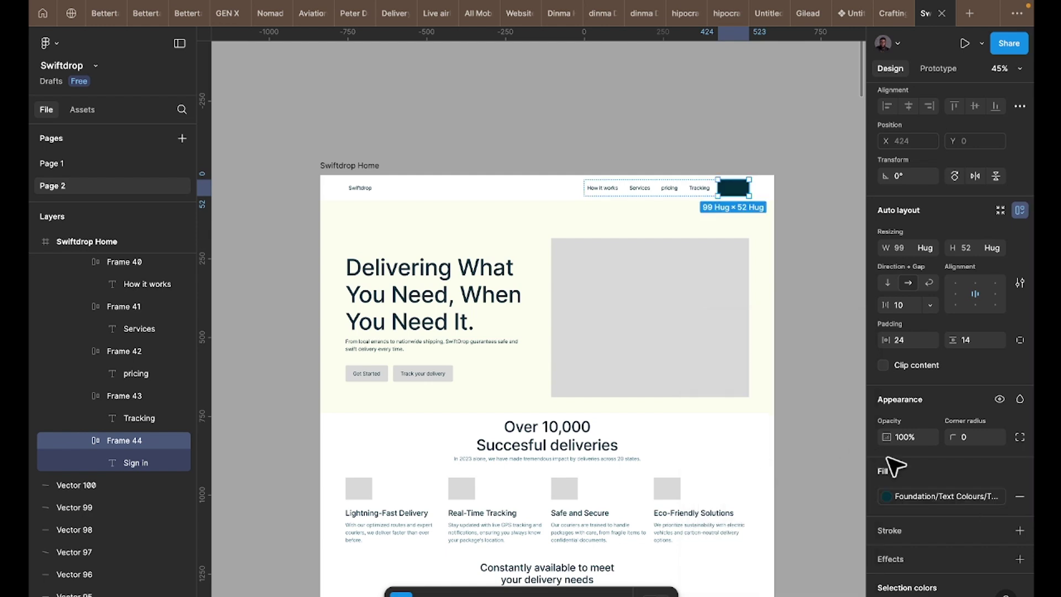
- Change the Sign in button label's fill to the Foundation/Text Colours/T50 colour style
{"action": "scroll", "coordinate": [914, 555], "scroll_direction": "down", "scroll_amount": 1}
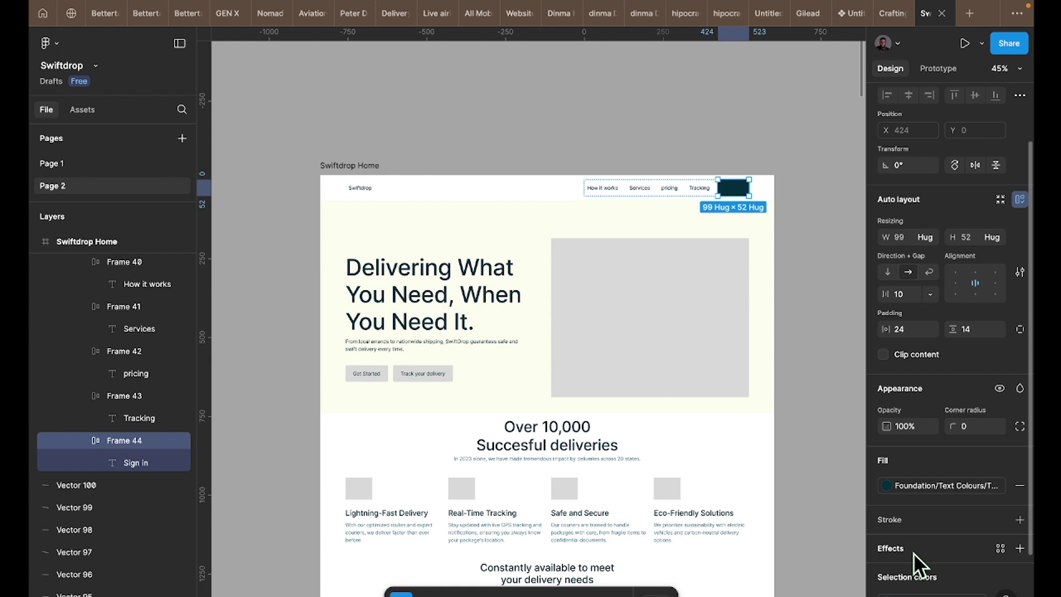
{"action": "scroll", "coordinate": [914, 553], "scroll_direction": "down", "scroll_amount": 2}
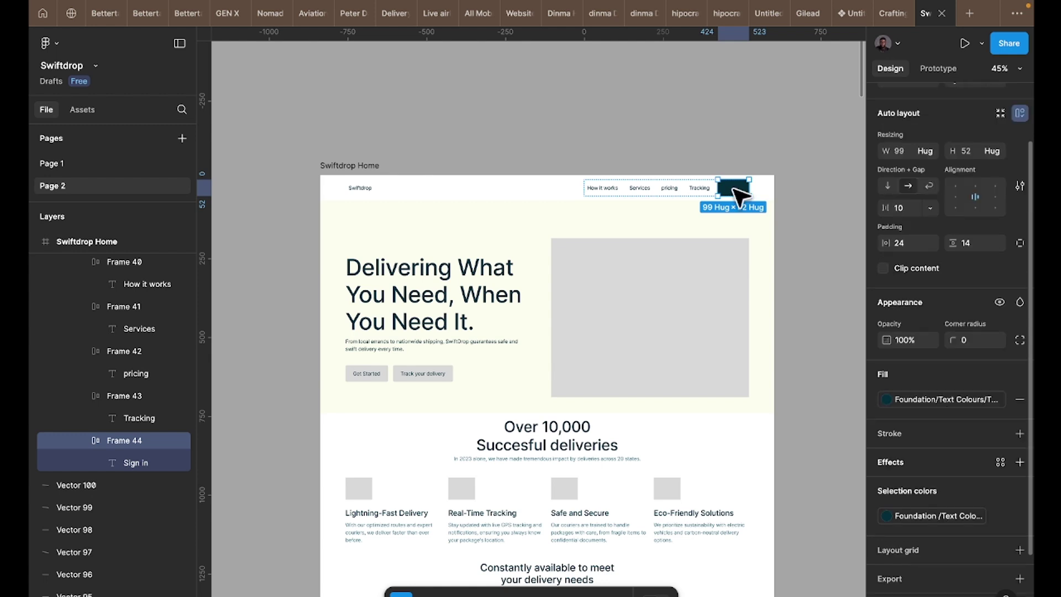
{"action": "double_click", "coordinate": [739, 196]}
{"action": "scroll", "coordinate": [793, 219], "scroll_direction": "up", "scroll_amount": 4}
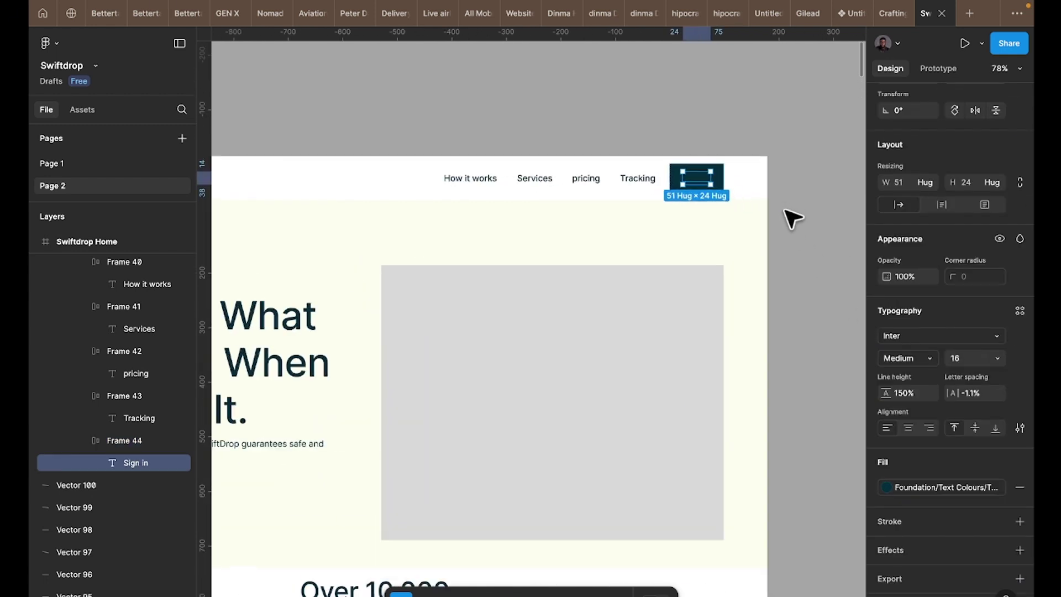
{"action": "key", "text": "Escape"}
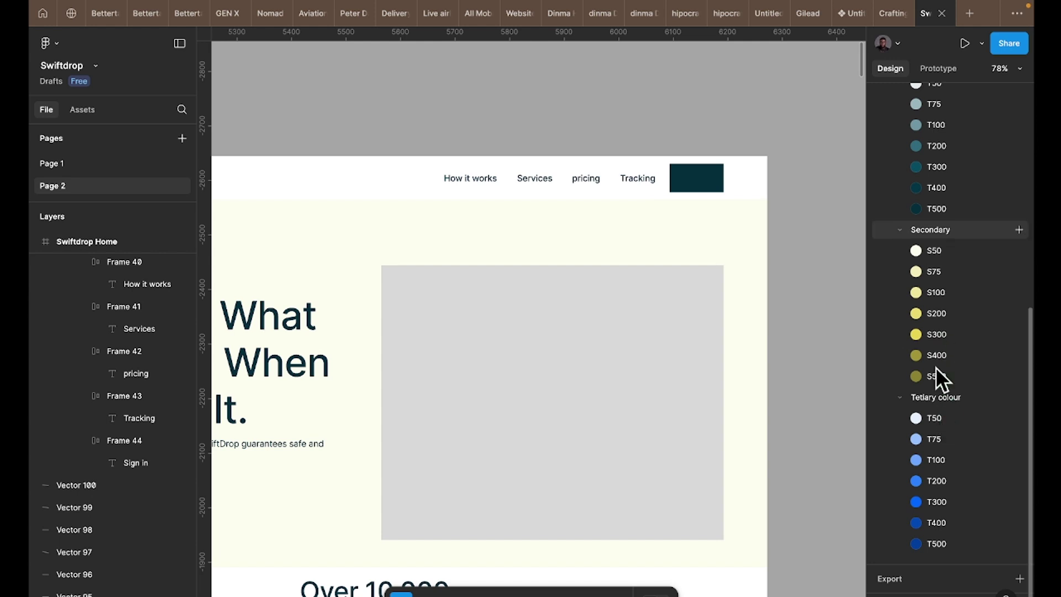
{"action": "scroll", "coordinate": [916, 228], "scroll_direction": "up", "scroll_amount": 3}
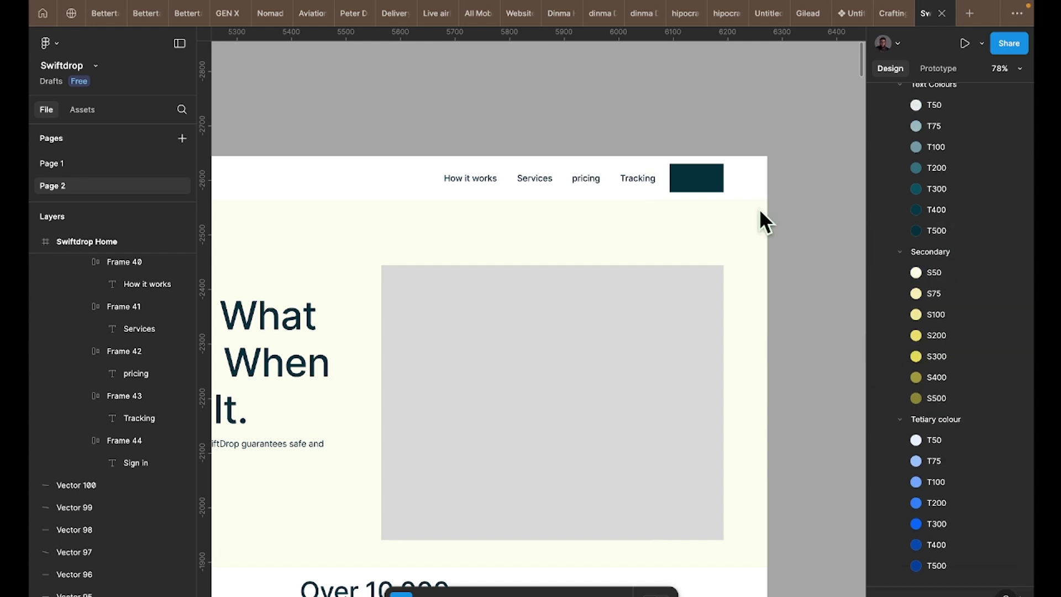
{"action": "left_click", "coordinate": [697, 178]}
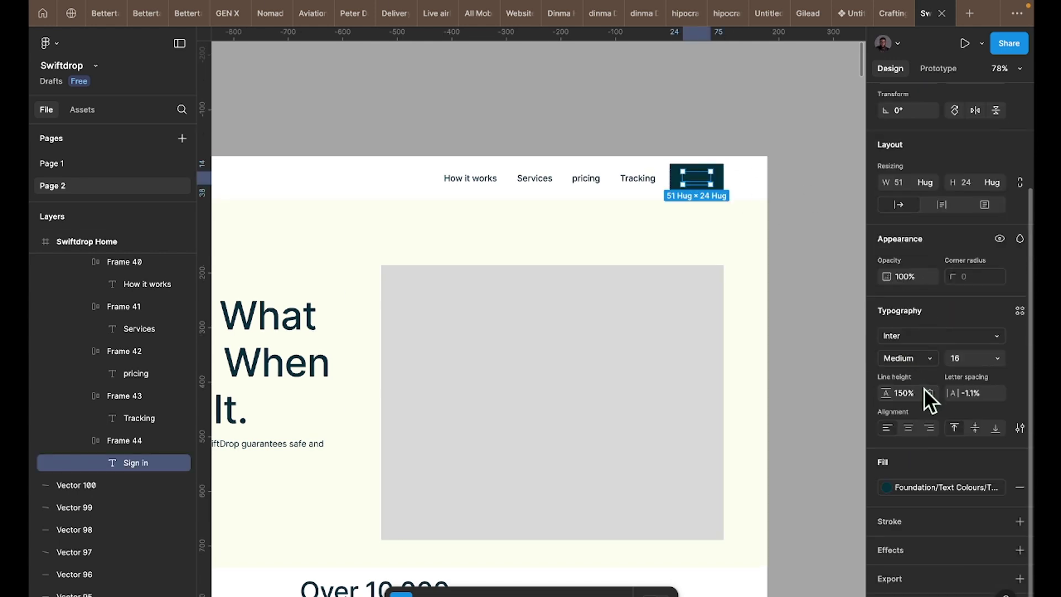
{"action": "left_click", "coordinate": [904, 484]}
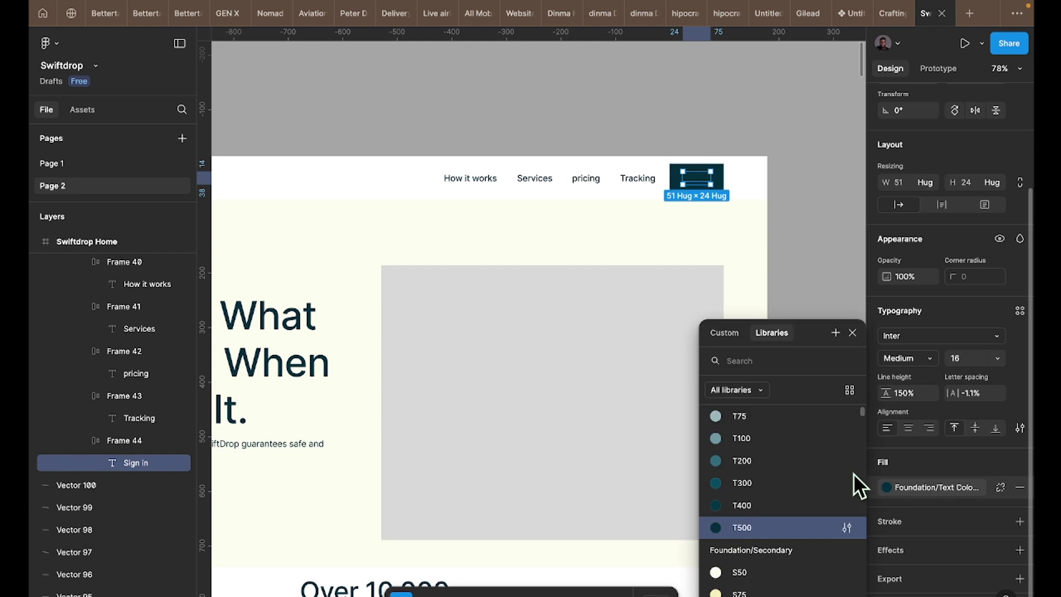
{"action": "scroll", "coordinate": [754, 431], "scroll_direction": "up", "scroll_amount": 1}
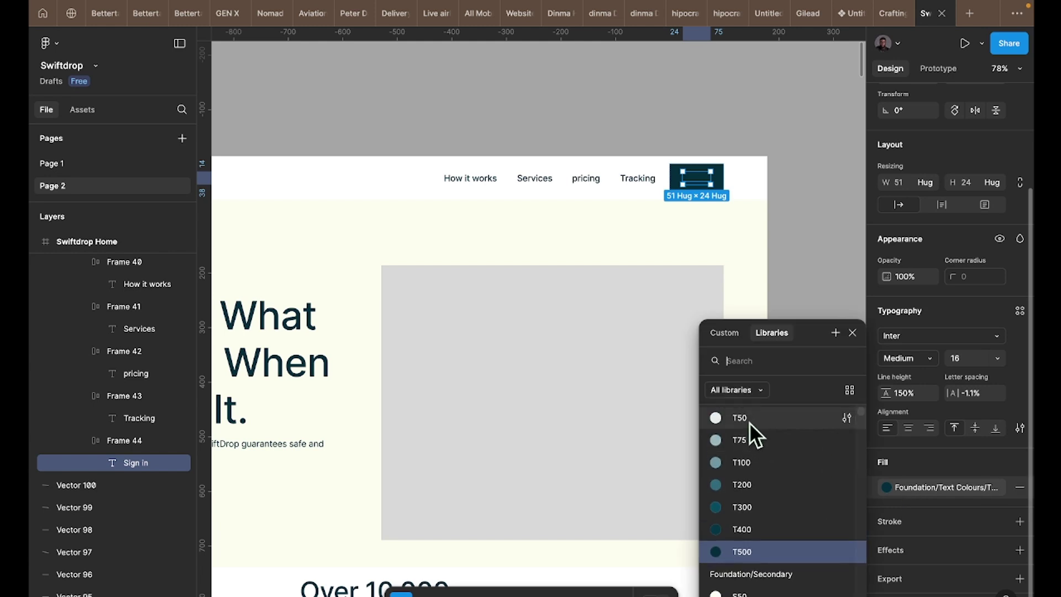
{"action": "left_click", "coordinate": [749, 423]}
{"action": "left_click", "coordinate": [824, 266]}
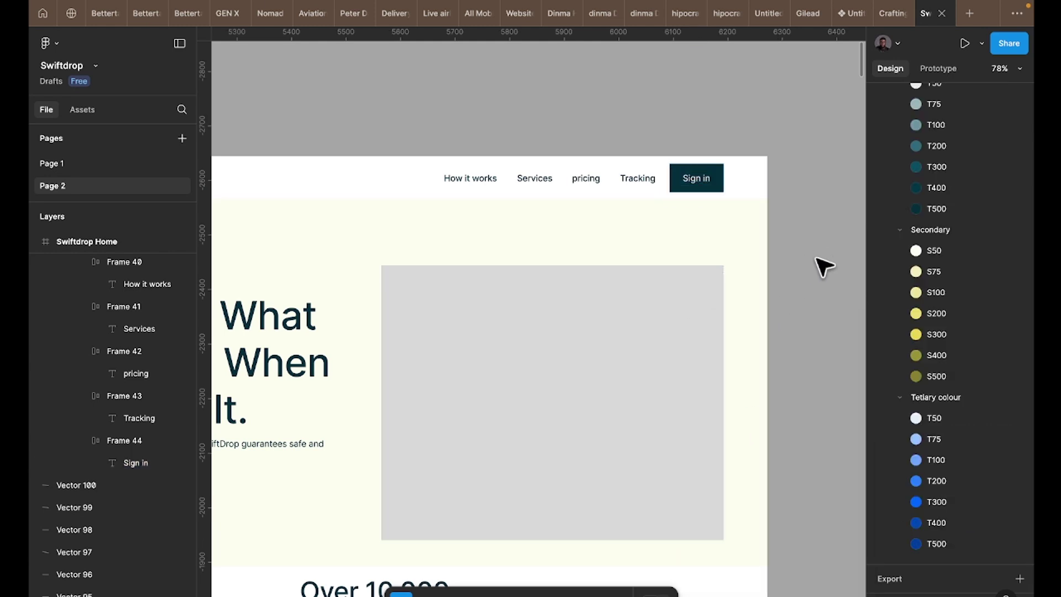
- Set the Sign in button's corner radius to 4
{"action": "left_click", "coordinate": [713, 188]}
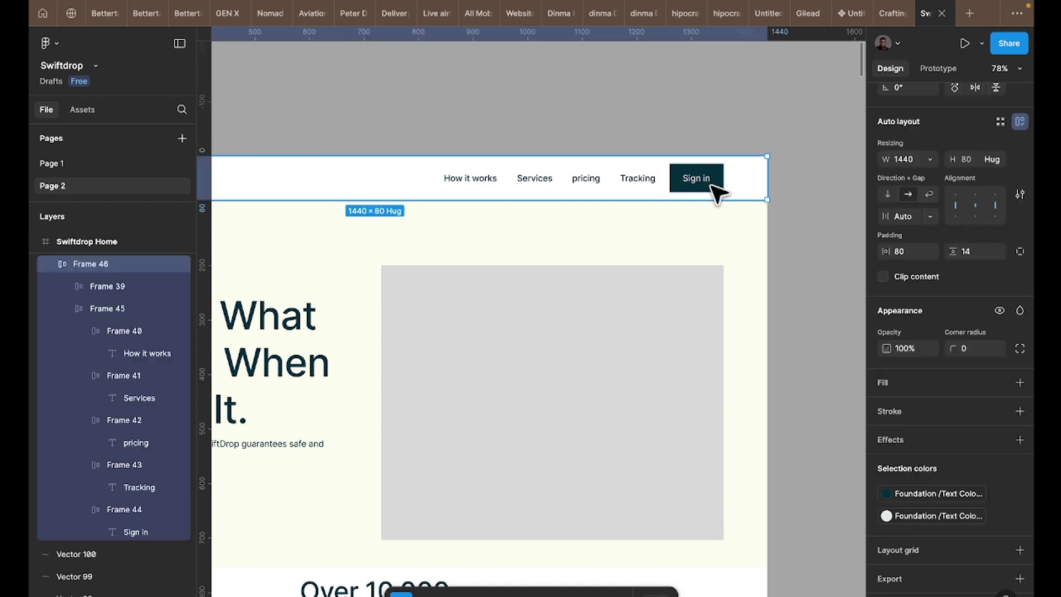
{"action": "left_click", "coordinate": [711, 185]}
{"action": "left_click", "coordinate": [972, 320]}
{"action": "type", "text": "4"}
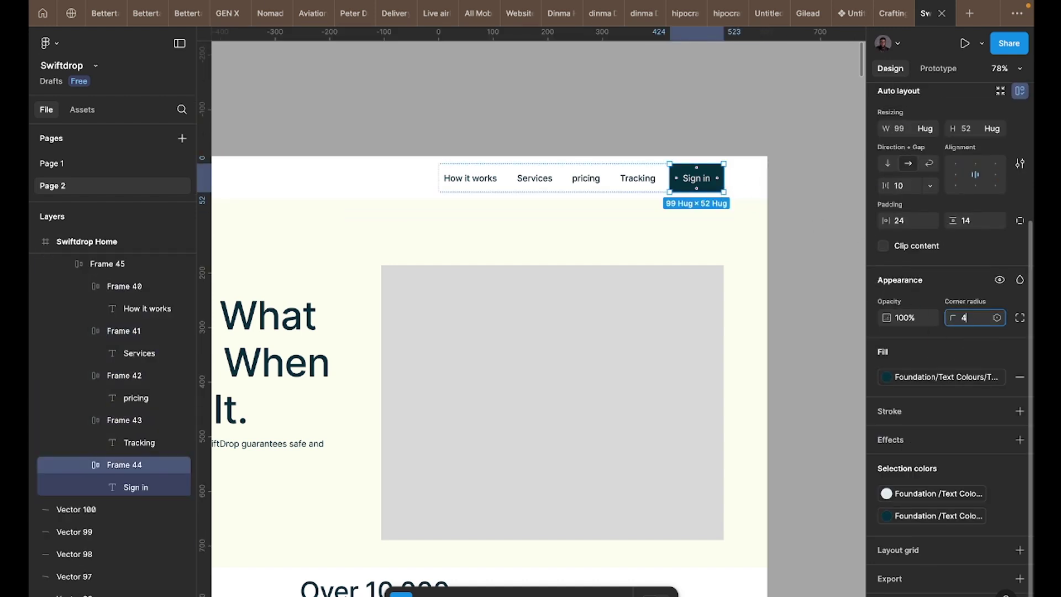
{"action": "key", "text": "Return"}
- Set the font weight of the Swiftdrop logo text in the navigation bar to Extra Bold
{"action": "scroll", "coordinate": [788, 343], "scroll_direction": "down", "scroll_amount": 5}
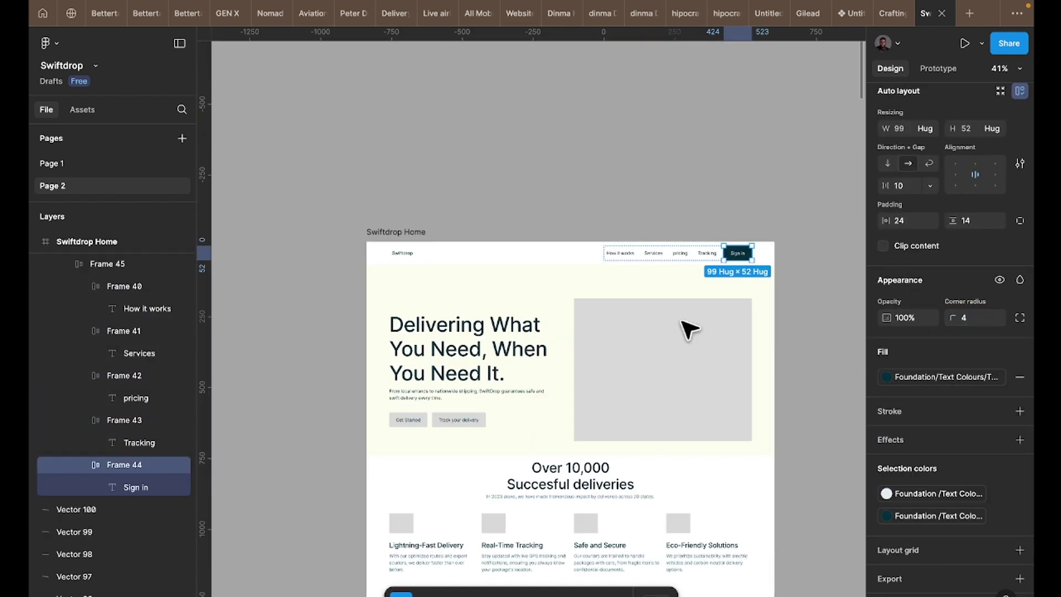
{"action": "left_click", "coordinate": [409, 255]}
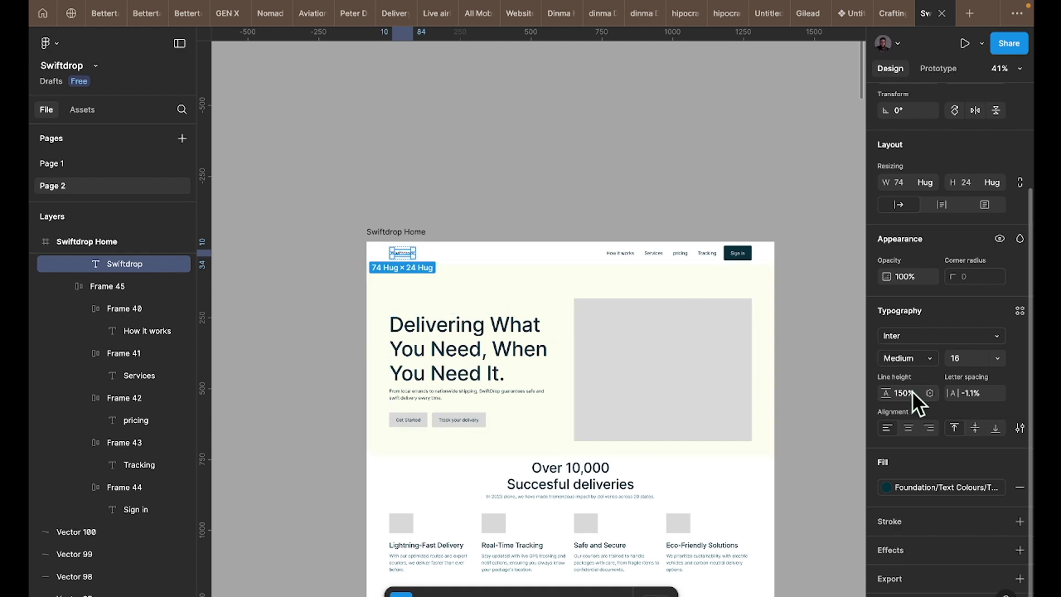
{"action": "left_click", "coordinate": [912, 361]}
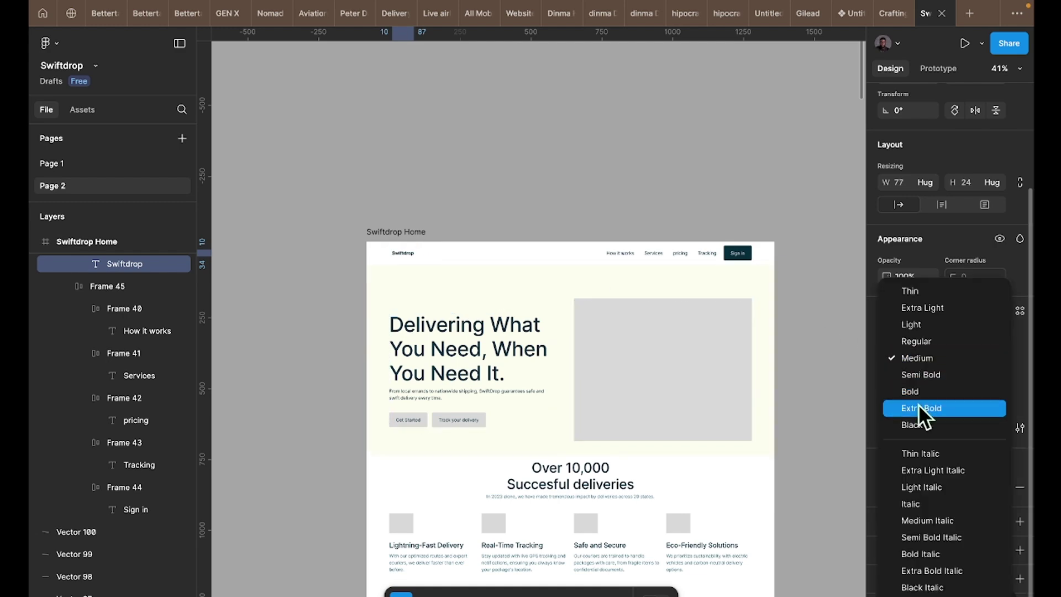
{"action": "left_click", "coordinate": [917, 408]}
- Colour only the "drop" part of the Swiftdrop logo text with the Foundation/Red/R300 style
{"action": "scroll", "coordinate": [411, 260], "scroll_direction": "up", "scroll_amount": 10}
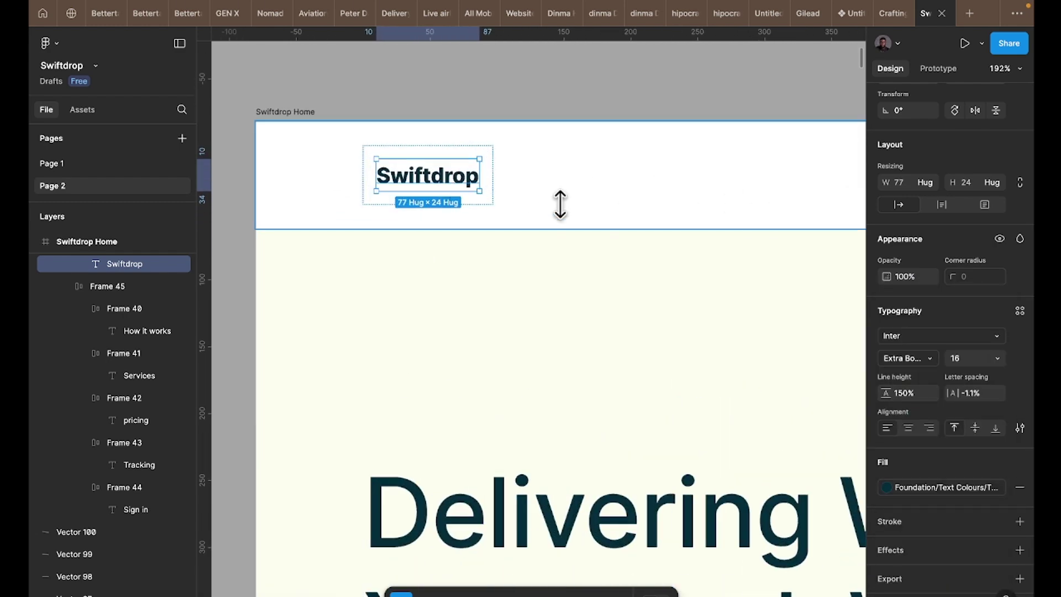
{"action": "double_click", "coordinate": [435, 180]}
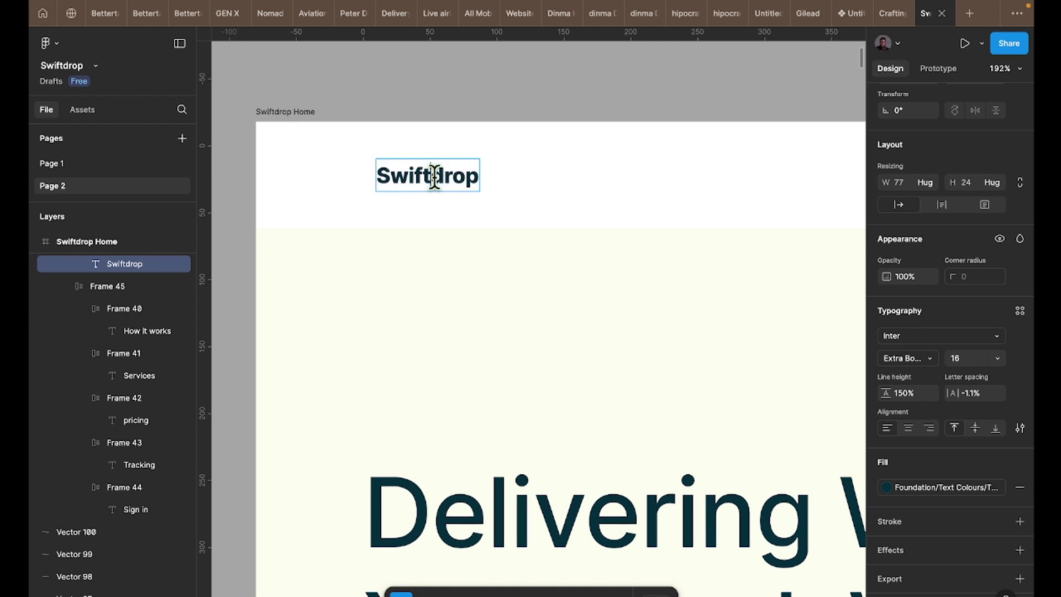
{"action": "left_click_drag", "start_coordinate": [434, 179], "coordinate": [491, 178]}
{"action": "left_click", "coordinate": [907, 484]}
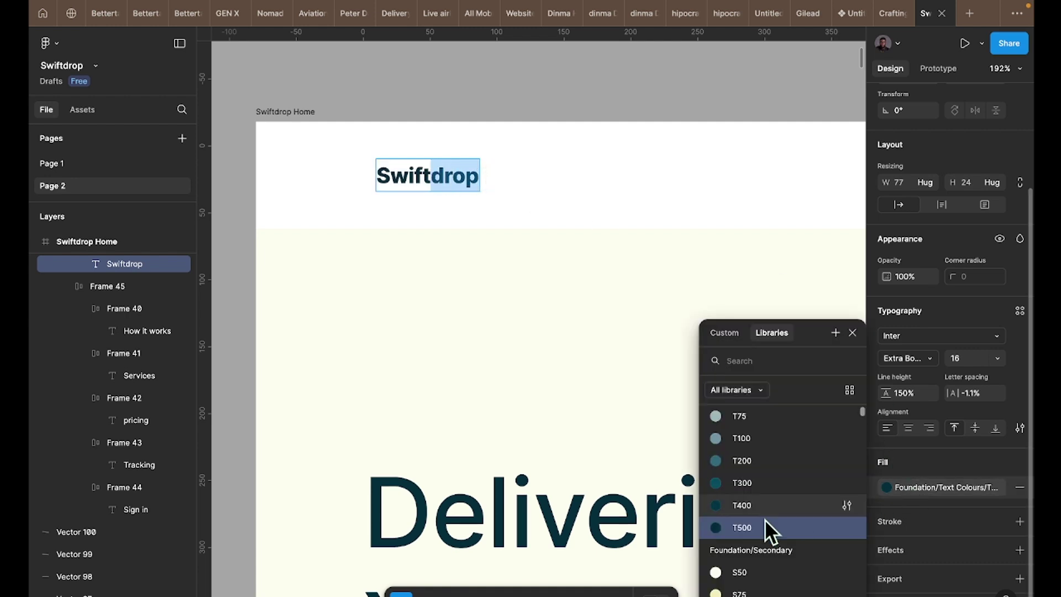
{"action": "scroll", "coordinate": [766, 520], "scroll_direction": "down", "scroll_amount": 10}
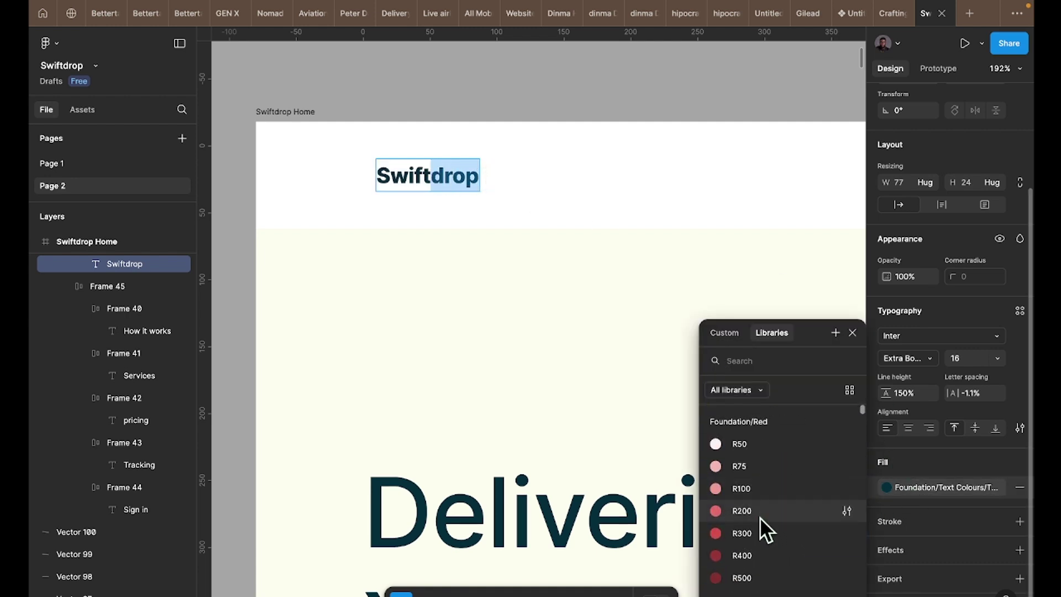
{"action": "left_click", "coordinate": [761, 530]}
{"action": "scroll", "coordinate": [489, 254], "scroll_direction": "down", "scroll_amount": 5}
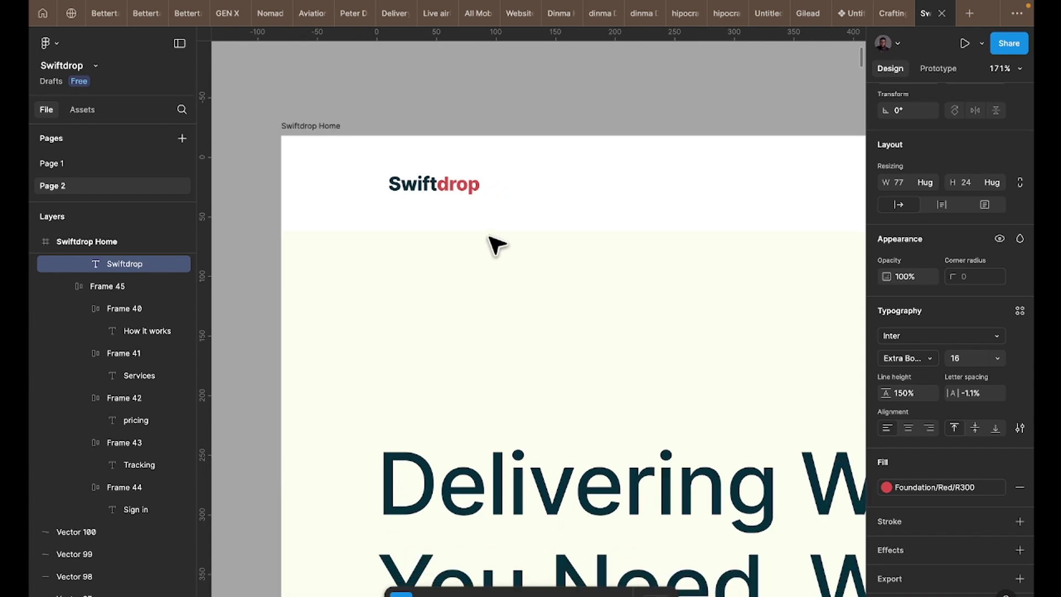
{"action": "key", "text": "Escape"}
- Set the hero section's top padding to 150
{"action": "scroll", "coordinate": [650, 137], "scroll_direction": "right", "scroll_amount": 2}
{"action": "scroll", "coordinate": [628, 273], "scroll_direction": "right", "scroll_amount": 3}
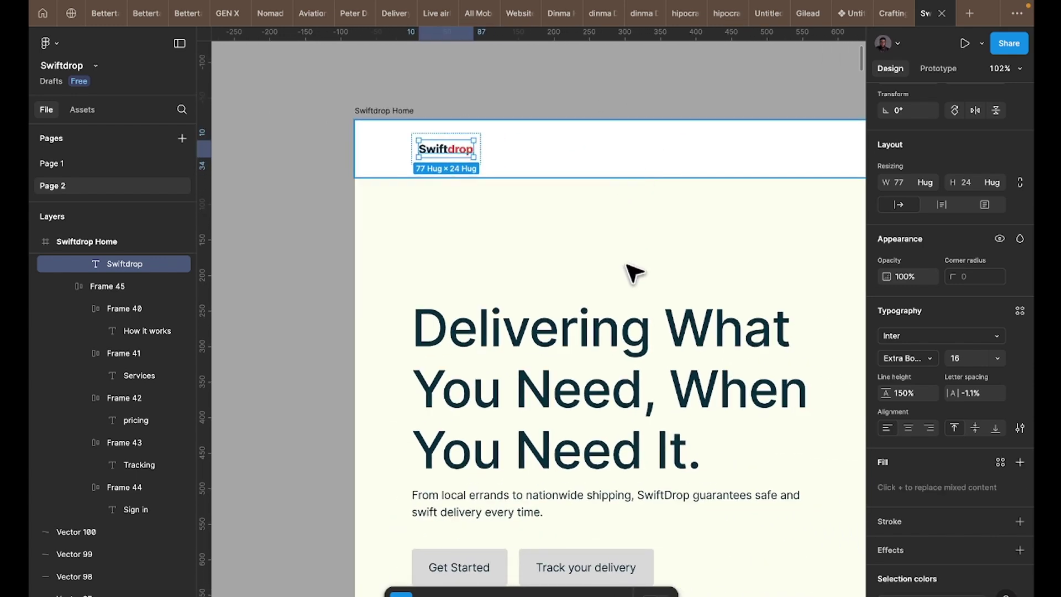
{"action": "scroll", "coordinate": [635, 355], "scroll_direction": "down", "scroll_amount": 3}
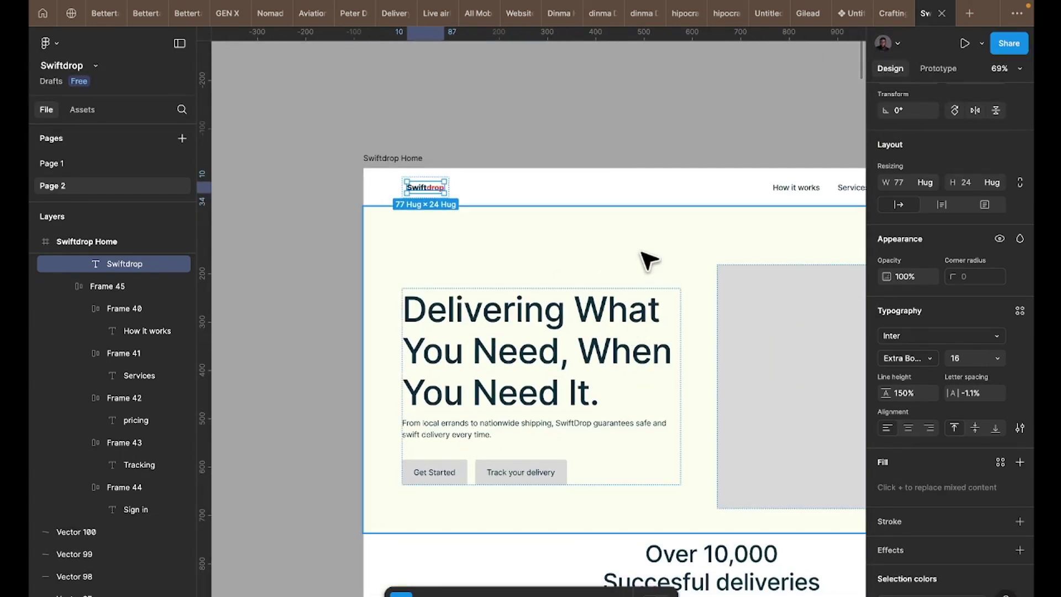
{"action": "scroll", "coordinate": [603, 252], "scroll_direction": "right", "scroll_amount": 2}
{"action": "scroll", "coordinate": [603, 252], "scroll_direction": "down", "scroll_amount": 1}
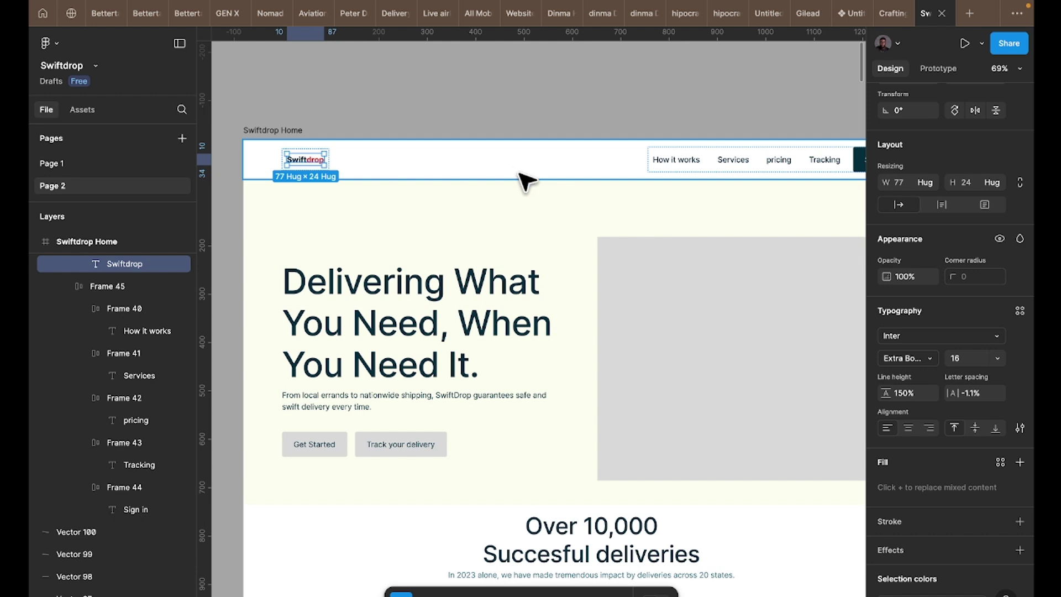
{"action": "left_click", "coordinate": [553, 234]}
{"action": "left_click", "coordinate": [970, 276]}
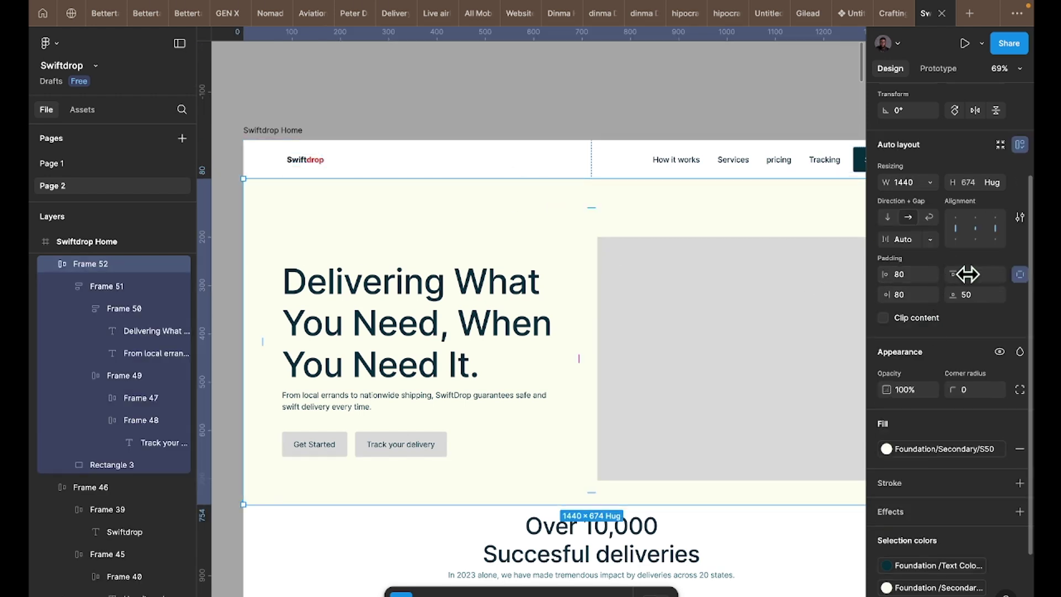
{"action": "type", "text": "150"}
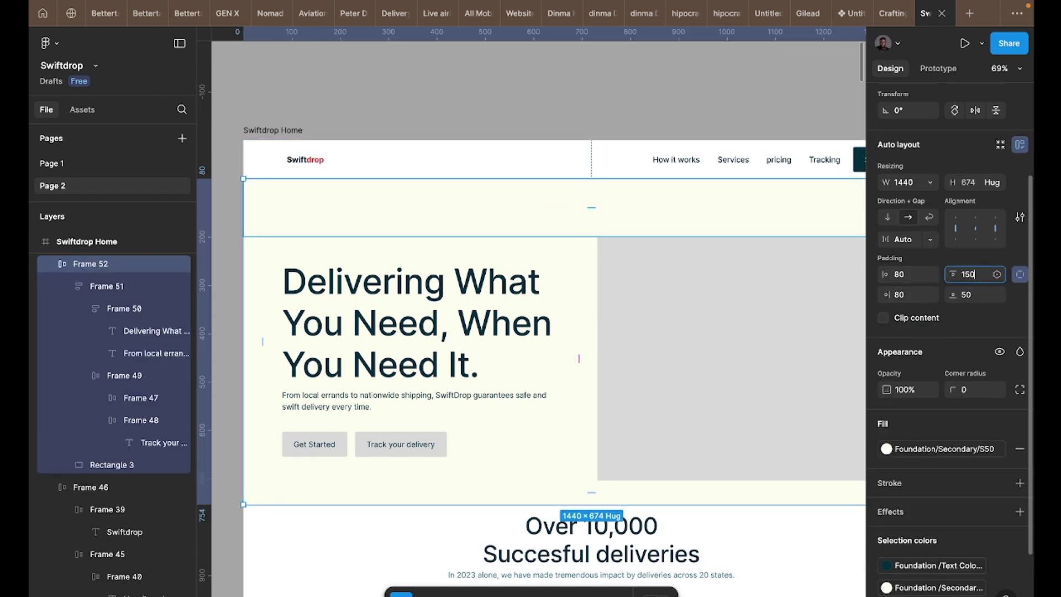
{"action": "key", "text": "Return"}
- Move the hero section up to the page frame's top edge and send it behind the navigation bar
{"action": "left_click_drag", "start_coordinate": [642, 223], "coordinate": [646, 203]}
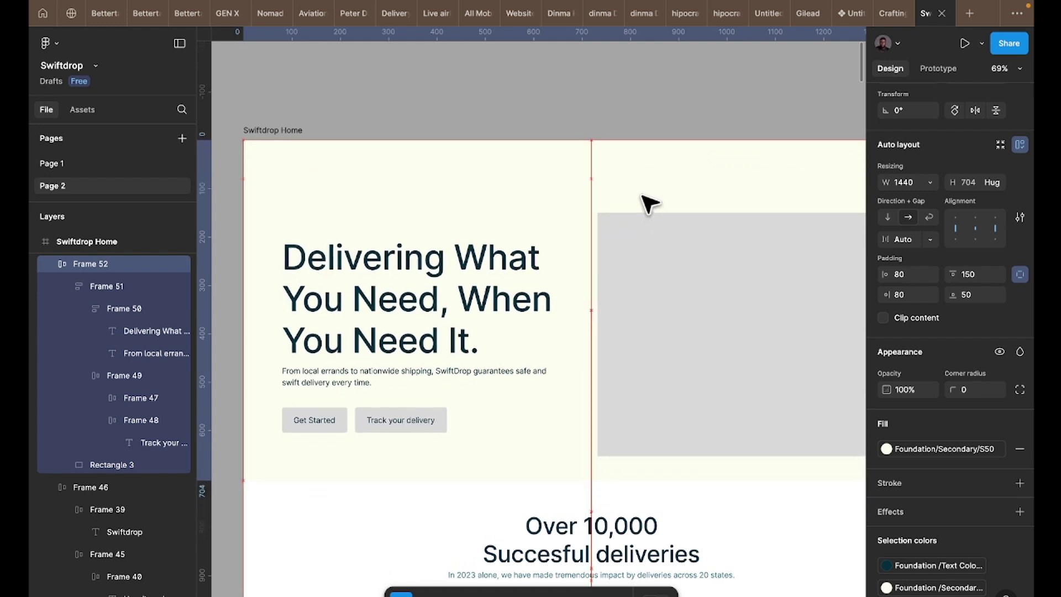
{"action": "right_click", "coordinate": [645, 203]}
{"action": "mouse_move", "coordinate": [668, 217]}
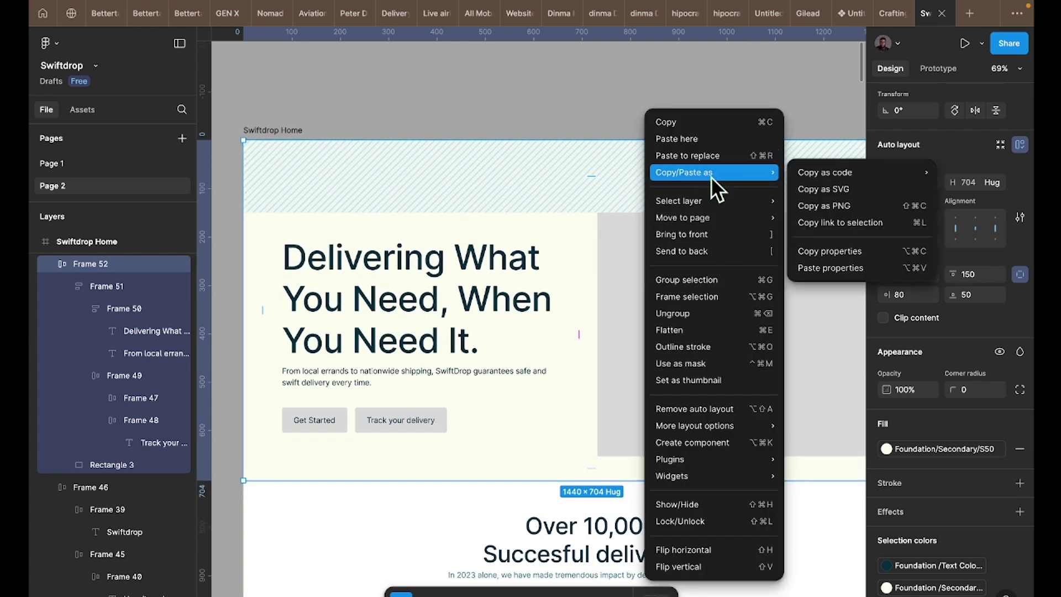
{"action": "left_click", "coordinate": [728, 251]}
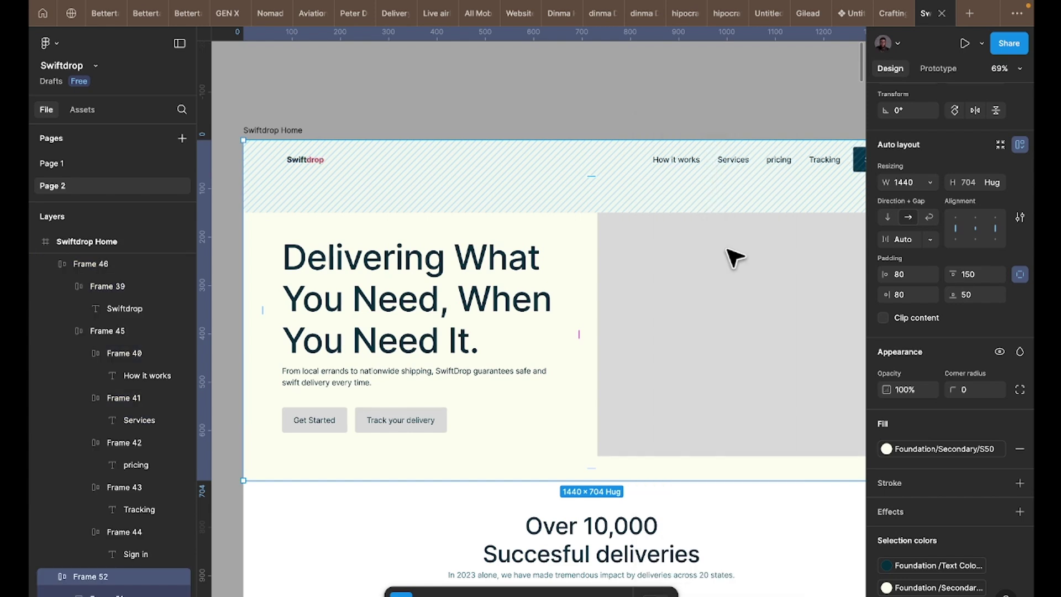
{"action": "scroll", "coordinate": [607, 466], "scroll_direction": "down", "scroll_amount": 2}
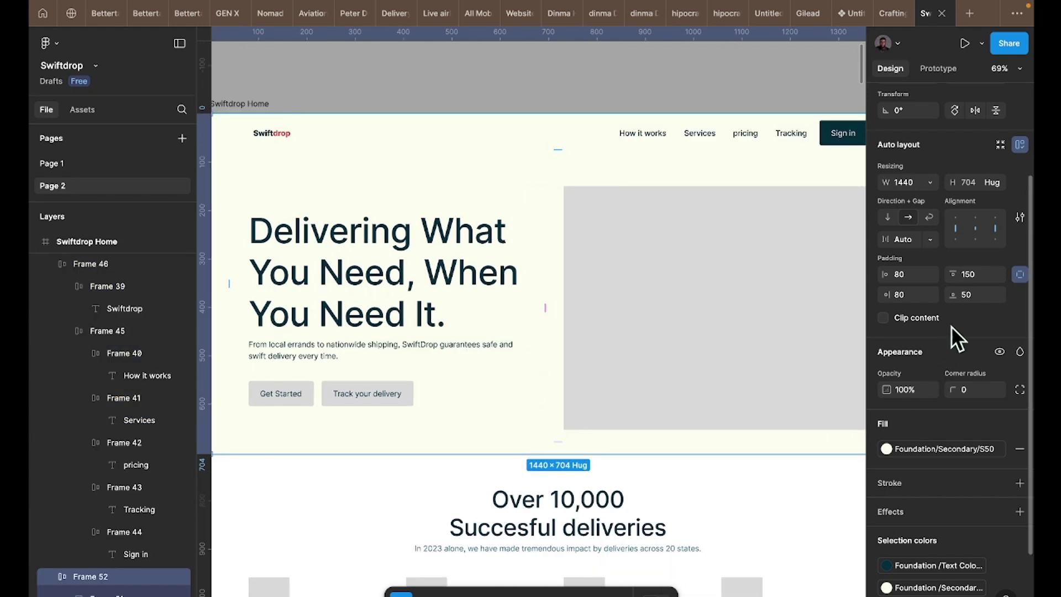
- Set the hero section's bottom padding to 80
{"action": "left_click", "coordinate": [967, 295]}
{"action": "type", "text": "80"}
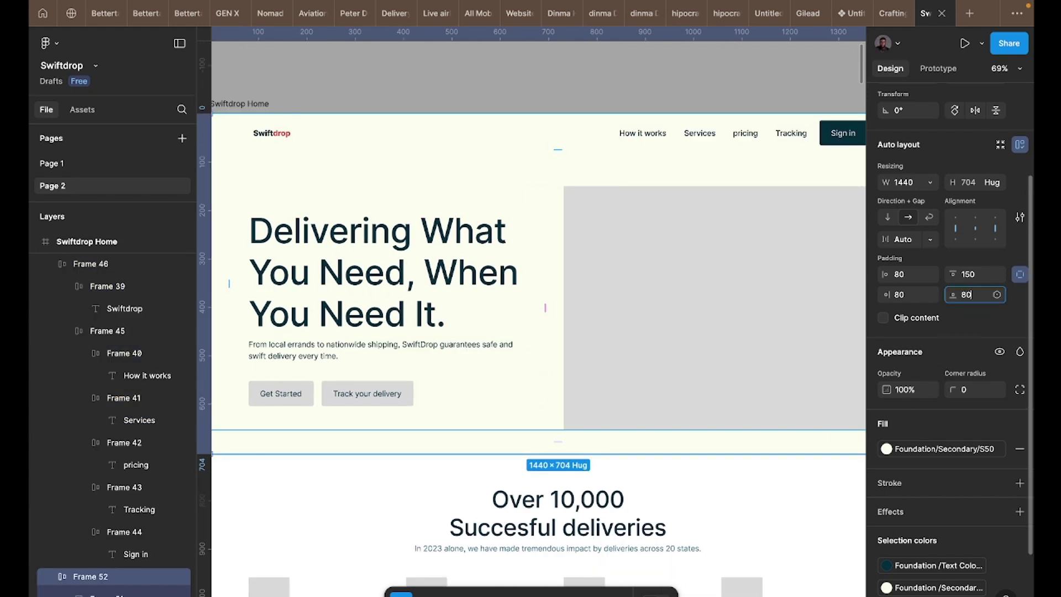
{"action": "key", "text": "Return"}
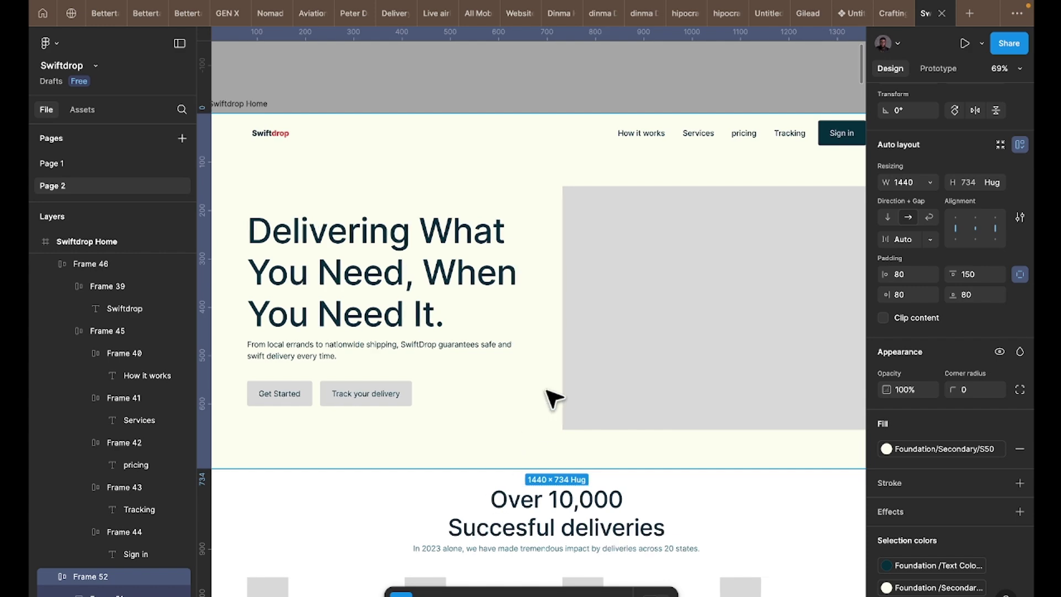
- Inspect the hero section's image placeholder and headline text along with the section's overall layout
{"action": "scroll", "coordinate": [608, 365], "scroll_direction": "right", "scroll_amount": 4}
{"action": "scroll", "coordinate": [608, 365], "scroll_direction": "down", "scroll_amount": 1}
{"action": "left_click", "coordinate": [558, 326]}
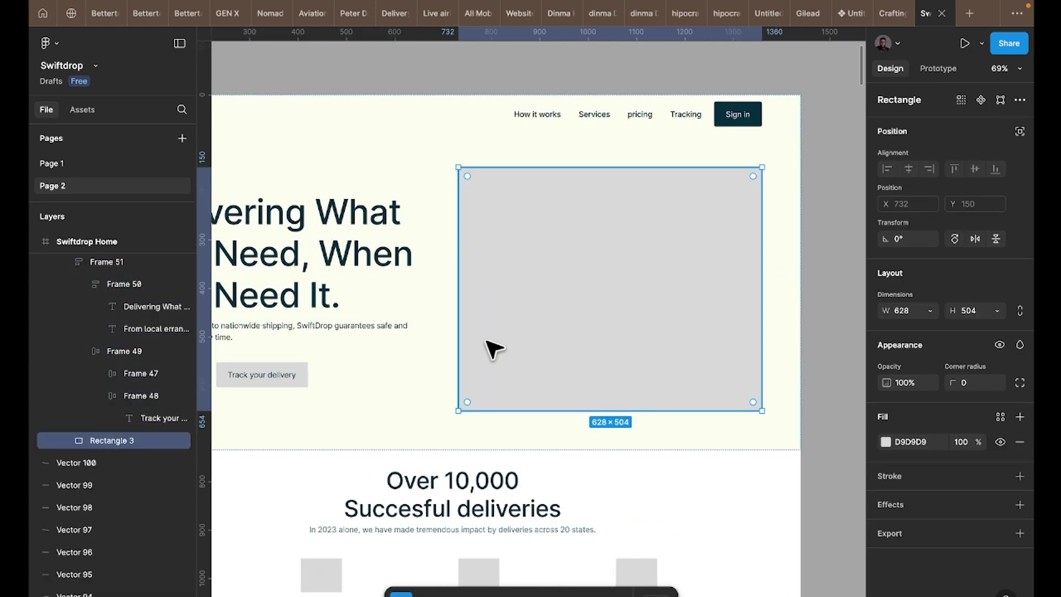
{"action": "scroll", "coordinate": [484, 272], "scroll_direction": "left", "scroll_amount": 4}
{"action": "scroll", "coordinate": [485, 272], "scroll_direction": "up", "scroll_amount": 1}
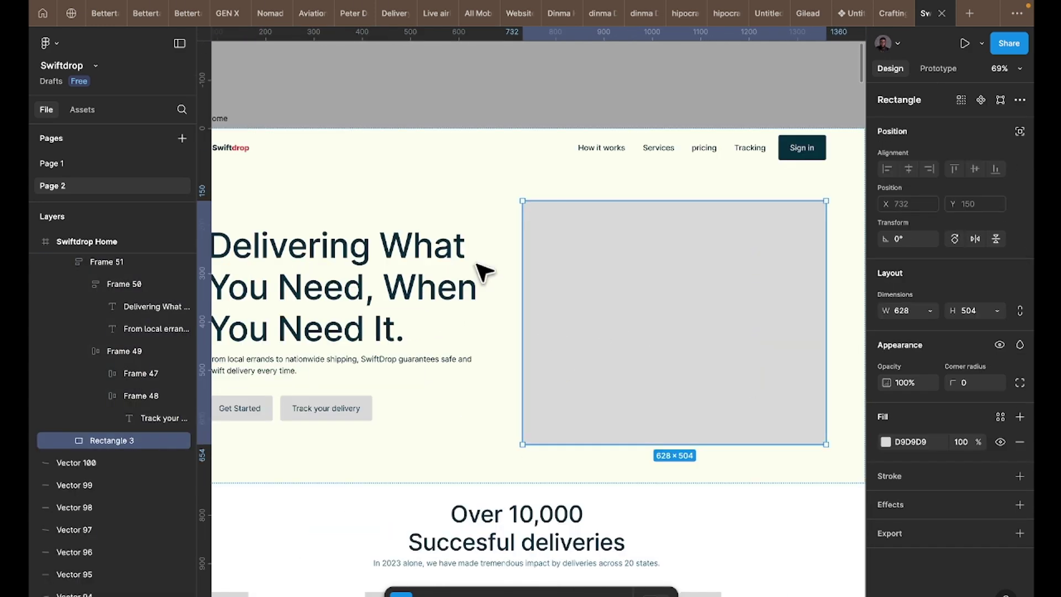
{"action": "left_click", "coordinate": [433, 289], "text": "super"}
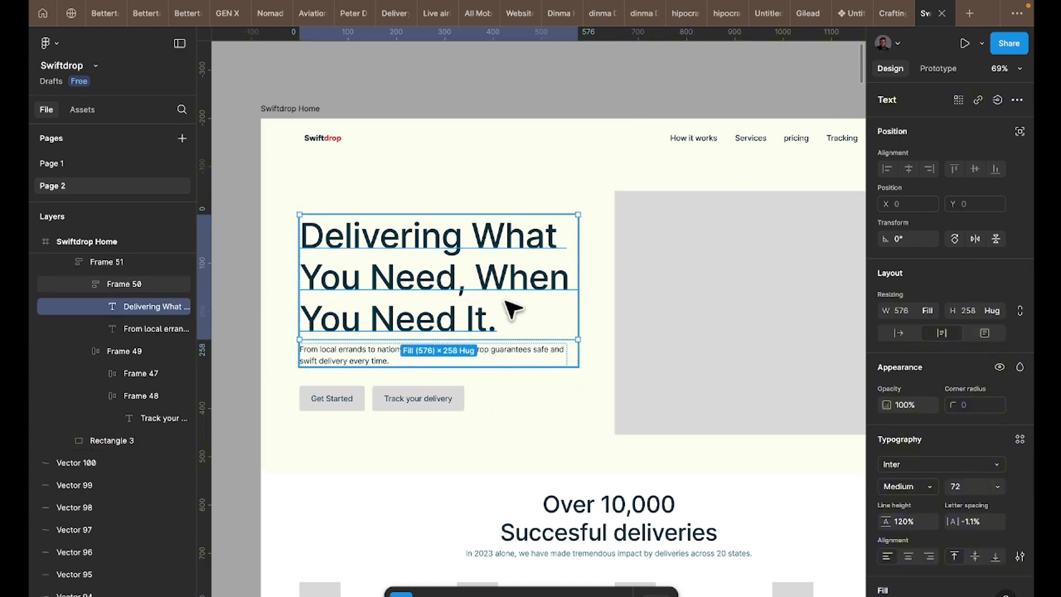
{"action": "scroll", "coordinate": [505, 300], "scroll_direction": "right", "scroll_amount": 3}
{"action": "scroll", "coordinate": [505, 301], "scroll_direction": "down", "scroll_amount": 1}
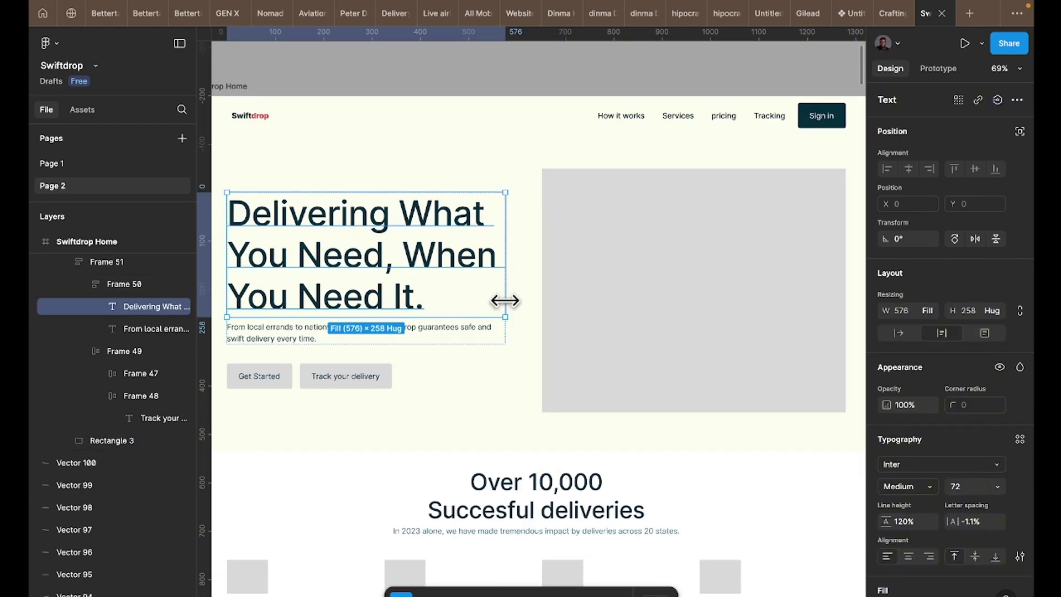
{"action": "scroll", "coordinate": [506, 300], "scroll_direction": "right", "scroll_amount": 3}
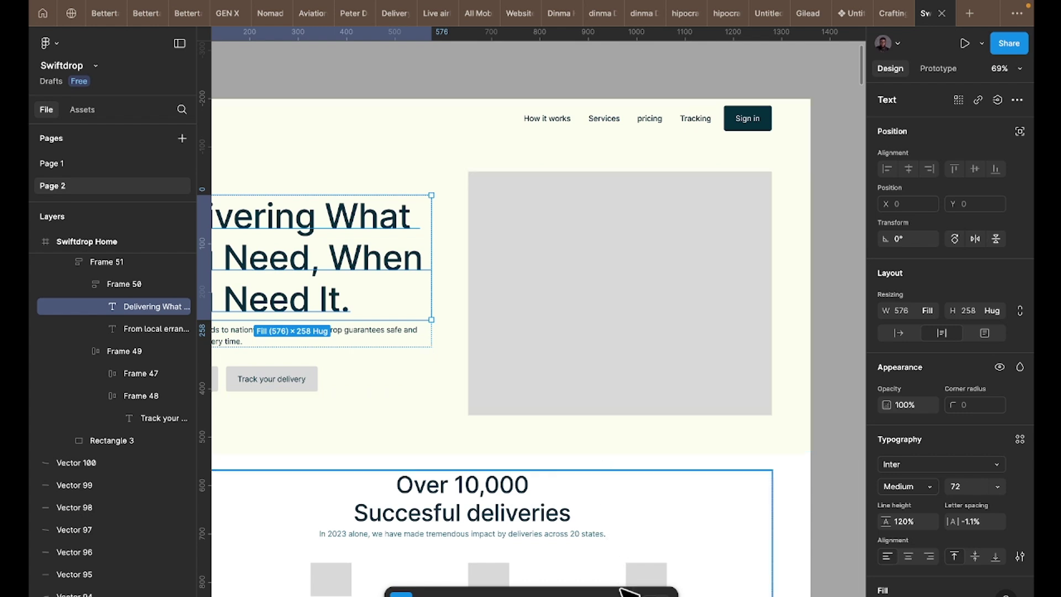
- Search the actions for "freepik" and for "lummi", and try running the first match
{"action": "left_click", "coordinate": [620, 589]}
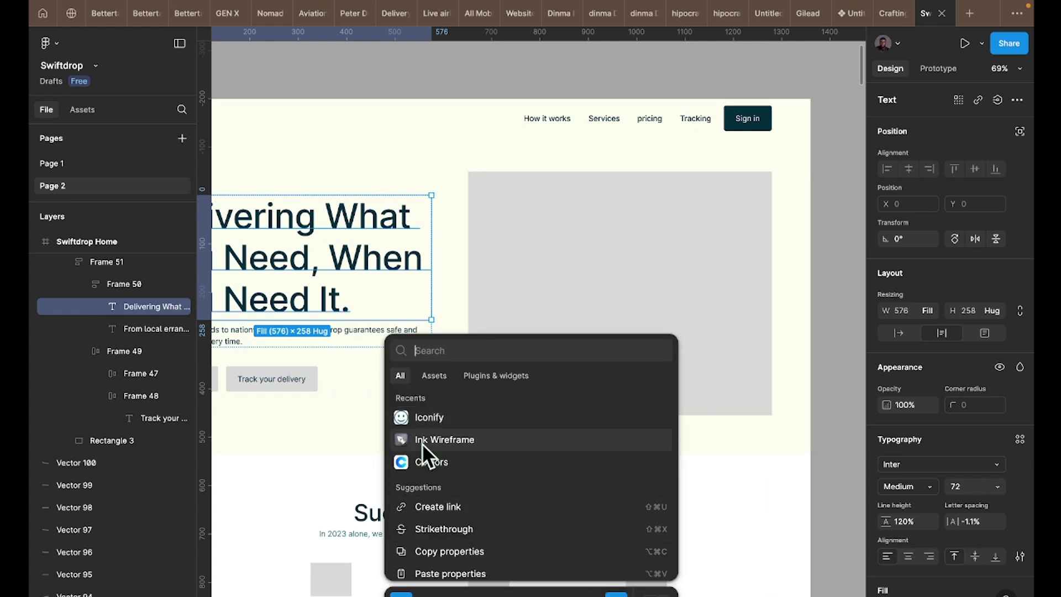
{"action": "scroll", "coordinate": [702, 249], "scroll_direction": "right", "scroll_amount": 10}
{"action": "scroll", "coordinate": [702, 248], "scroll_direction": "down", "scroll_amount": 2}
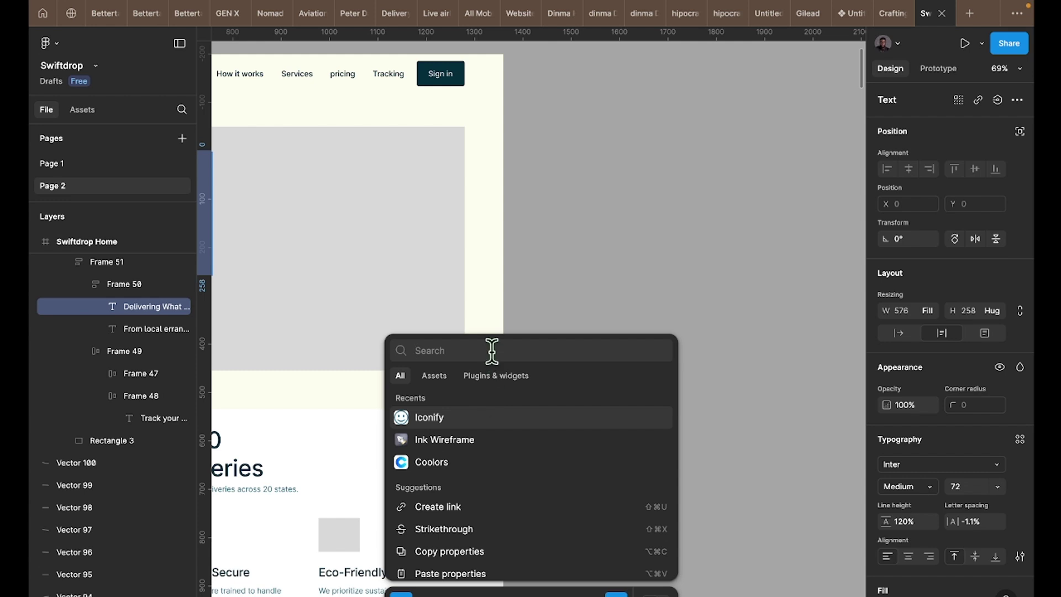
{"action": "type", "text": "freepi"}
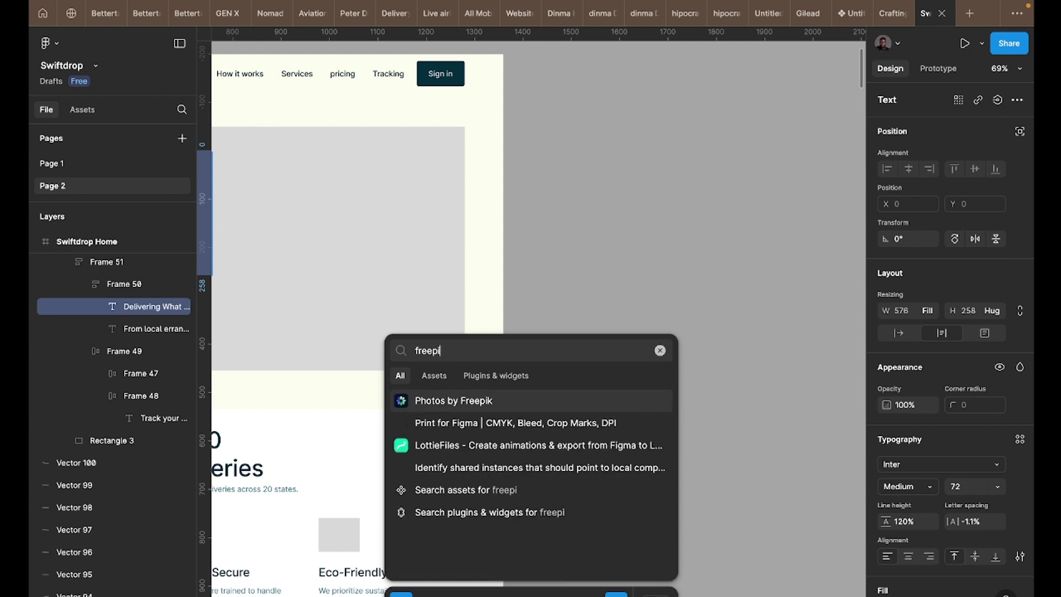
{"action": "type", "text": "k"}
{"action": "key", "text": "ctrl+a"}
{"action": "type", "text": "lummi"}
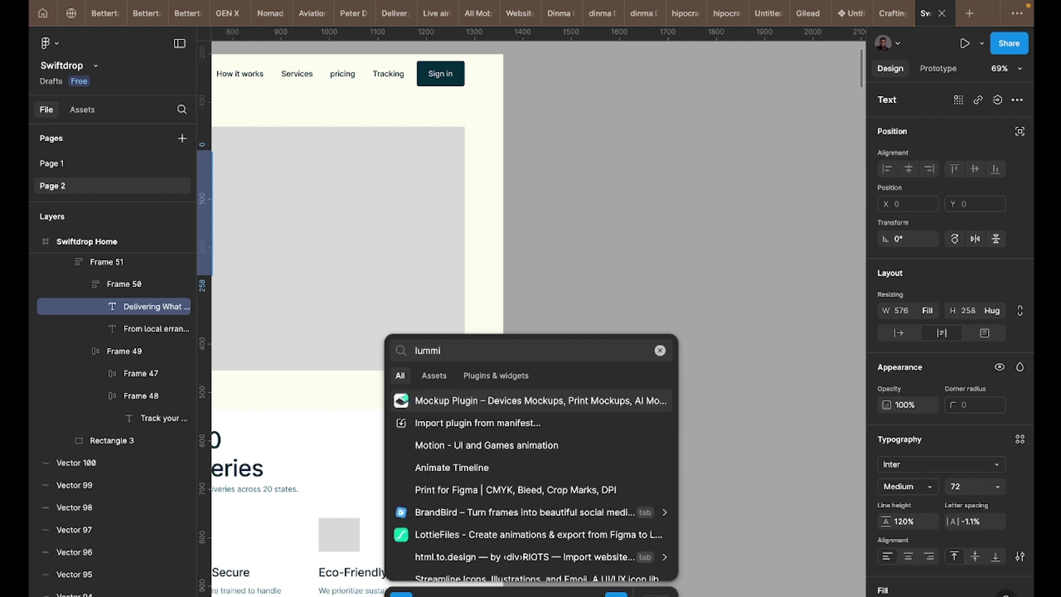
{"action": "key", "text": "Return"}
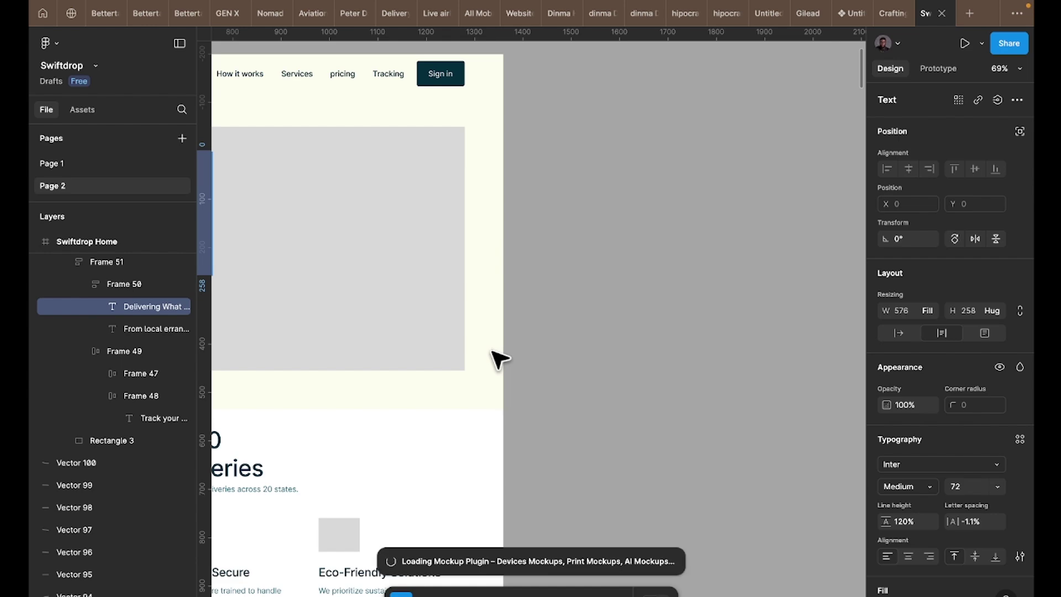
- Examine the hero imagery in the delivery website references and compare it with the Swiftdrop Home hero section
{"action": "scroll", "coordinate": [497, 358], "scroll_direction": "down", "scroll_amount": 5}
{"action": "scroll", "coordinate": [491, 352], "scroll_direction": "left", "scroll_amount": 15}
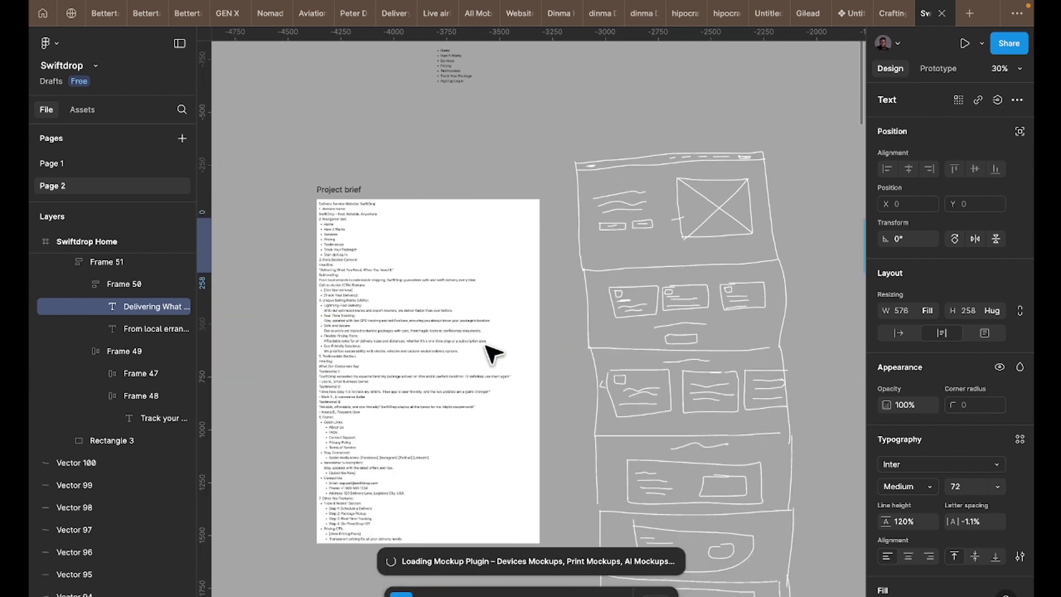
{"action": "scroll", "coordinate": [492, 351], "scroll_direction": "down", "scroll_amount": 5}
{"action": "scroll", "coordinate": [491, 354], "scroll_direction": "down", "scroll_amount": 10}
{"action": "scroll", "coordinate": [431, 298], "scroll_direction": "left", "scroll_amount": 2}
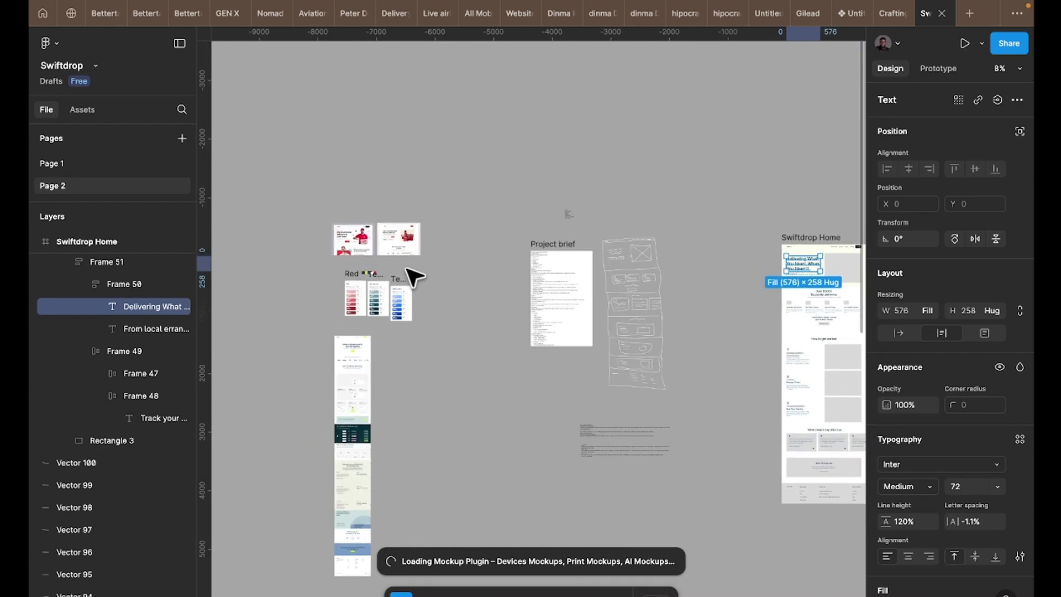
{"action": "scroll", "coordinate": [410, 286], "scroll_direction": "up", "scroll_amount": 10}
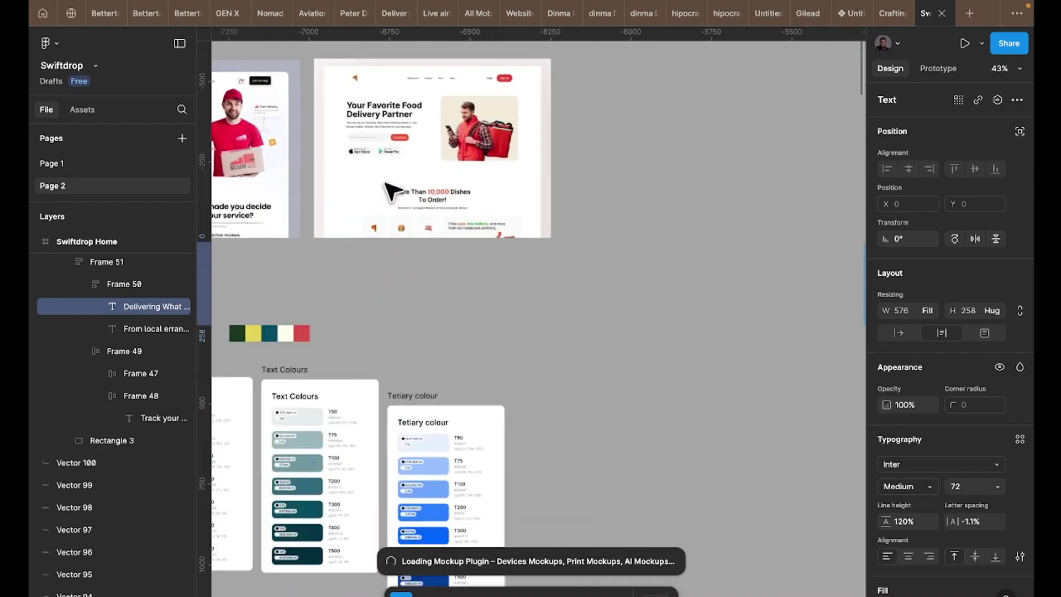
{"action": "scroll", "coordinate": [564, 233], "scroll_direction": "left", "scroll_amount": 5}
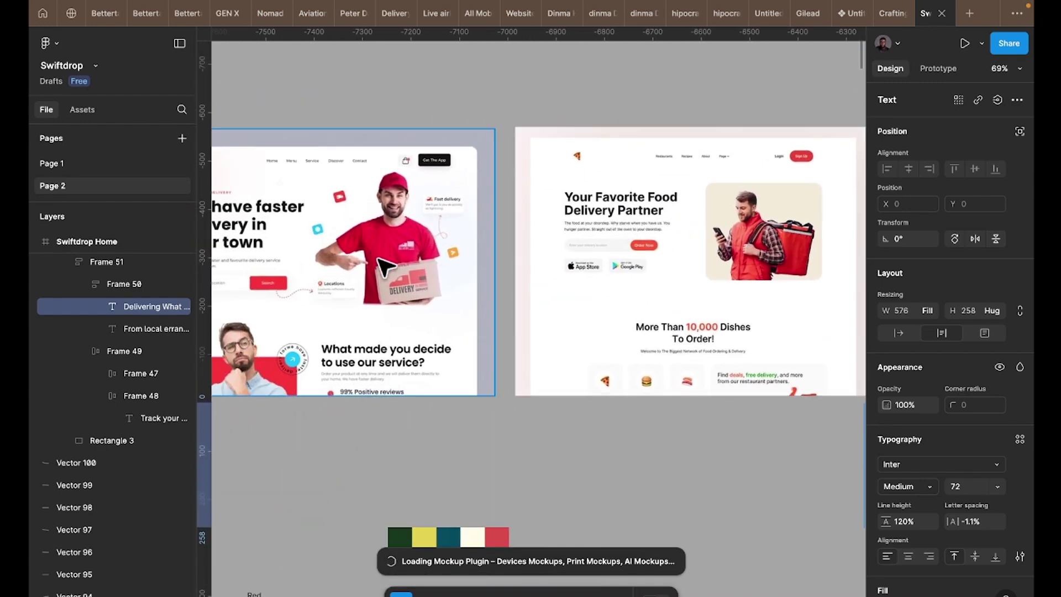
{"action": "scroll", "coordinate": [339, 202], "scroll_direction": "up", "scroll_amount": 5}
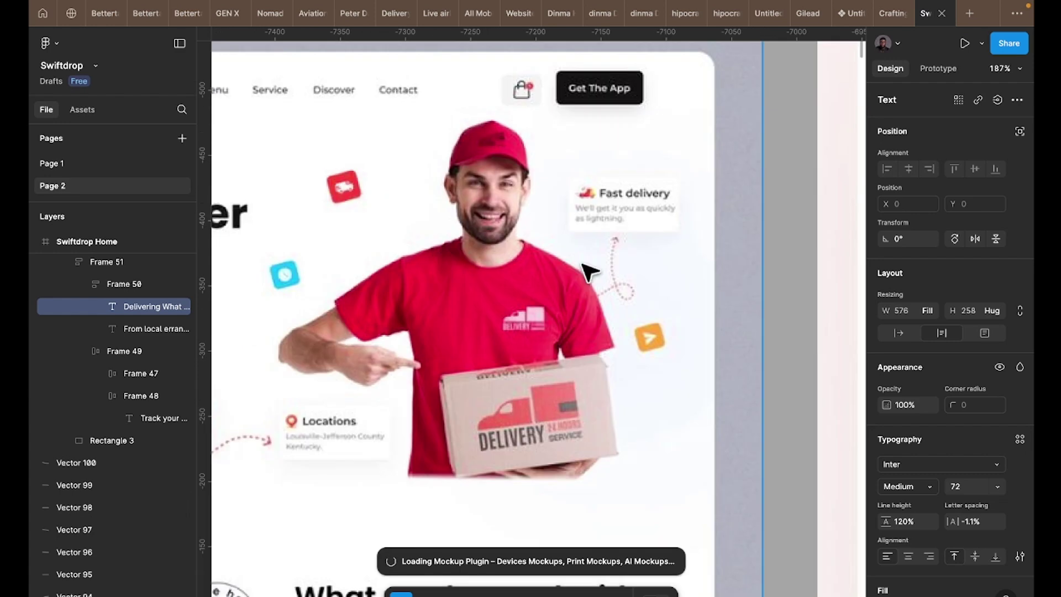
{"action": "scroll", "coordinate": [398, 367], "scroll_direction": "down", "scroll_amount": 5}
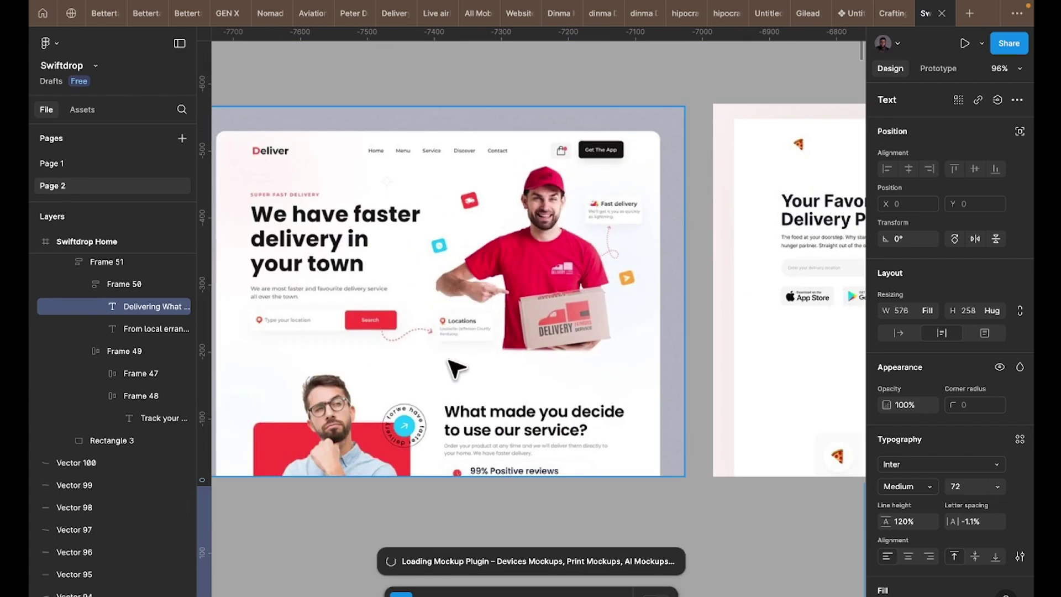
{"action": "scroll", "coordinate": [457, 369], "scroll_direction": "up", "scroll_amount": 3}
{"action": "scroll", "coordinate": [456, 369], "scroll_direction": "right", "scroll_amount": 15}
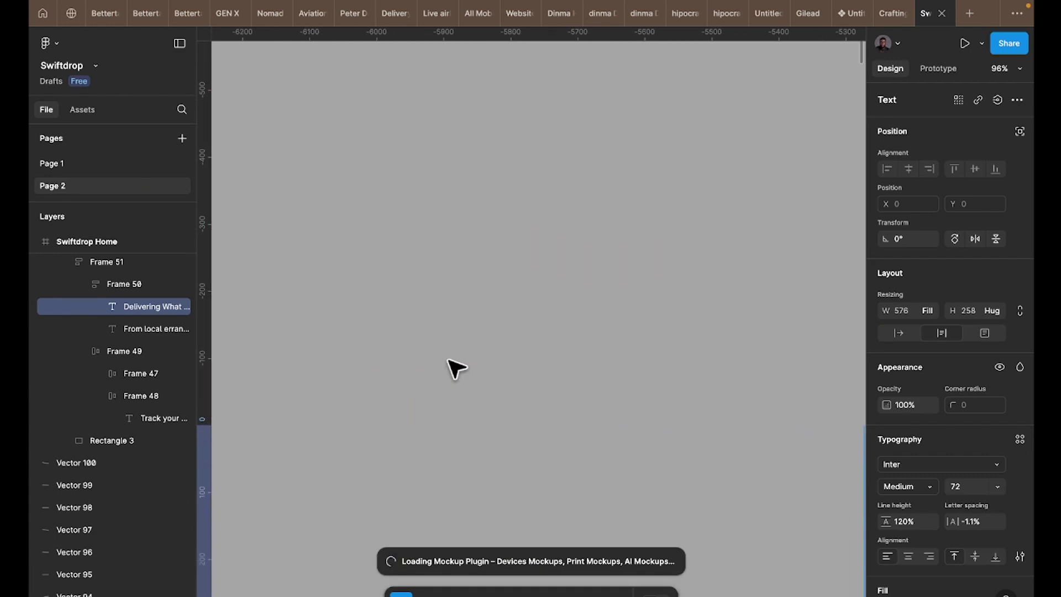
{"action": "scroll", "coordinate": [457, 369], "scroll_direction": "right", "scroll_amount": 10}
{"action": "scroll", "coordinate": [456, 369], "scroll_direction": "down", "scroll_amount": 5}
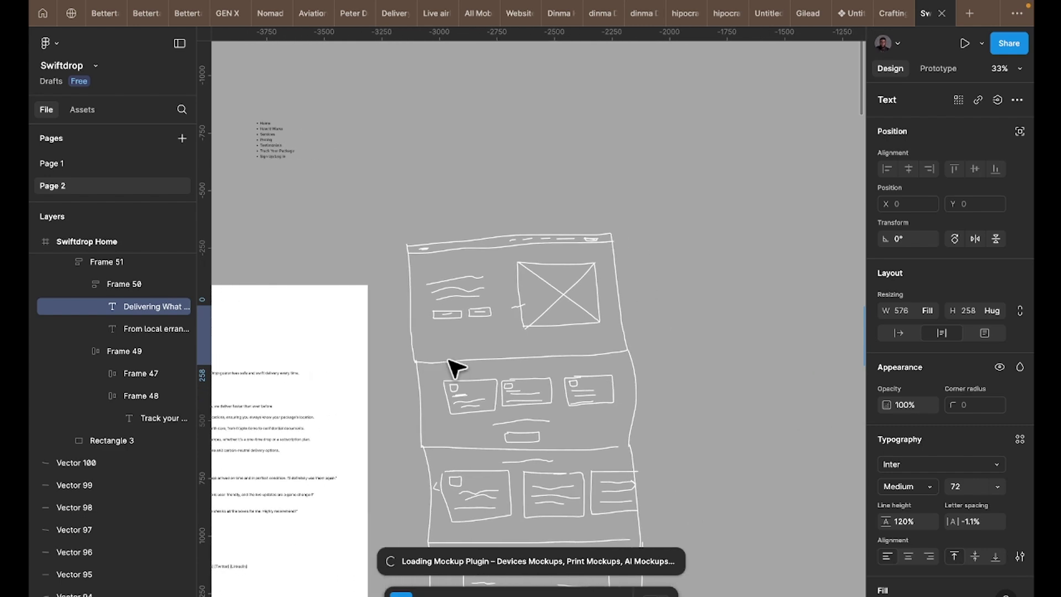
{"action": "scroll", "coordinate": [456, 369], "scroll_direction": "down", "scroll_amount": 3}
{"action": "scroll", "coordinate": [580, 360], "scroll_direction": "right", "scroll_amount": 2}
{"action": "scroll", "coordinate": [654, 351], "scroll_direction": "up", "scroll_amount": 5}
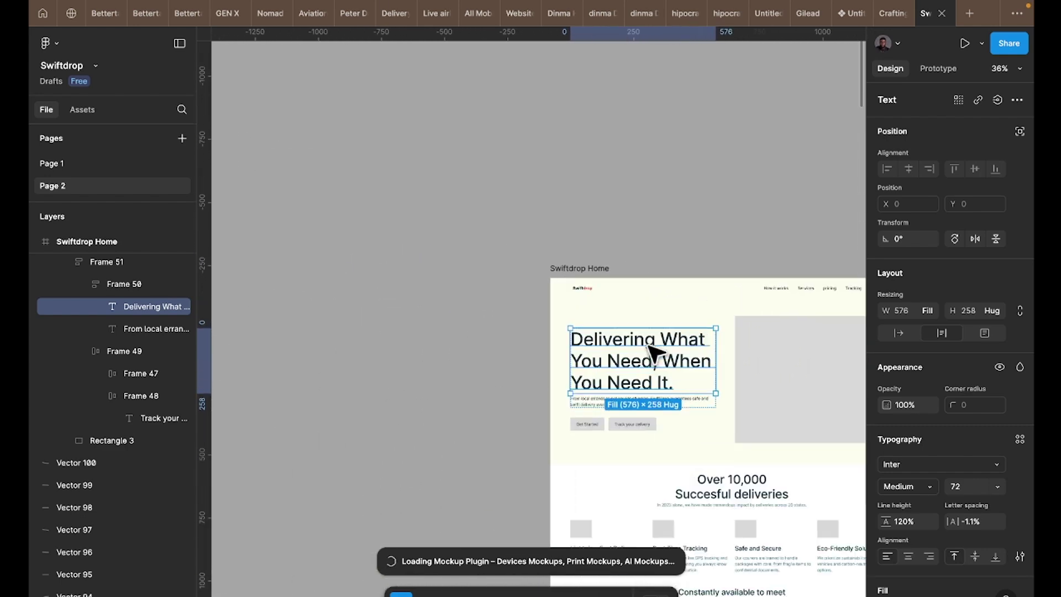
{"action": "scroll", "coordinate": [675, 381], "scroll_direction": "right", "scroll_amount": 4}
{"action": "scroll", "coordinate": [676, 381], "scroll_direction": "down", "scroll_amount": 2}
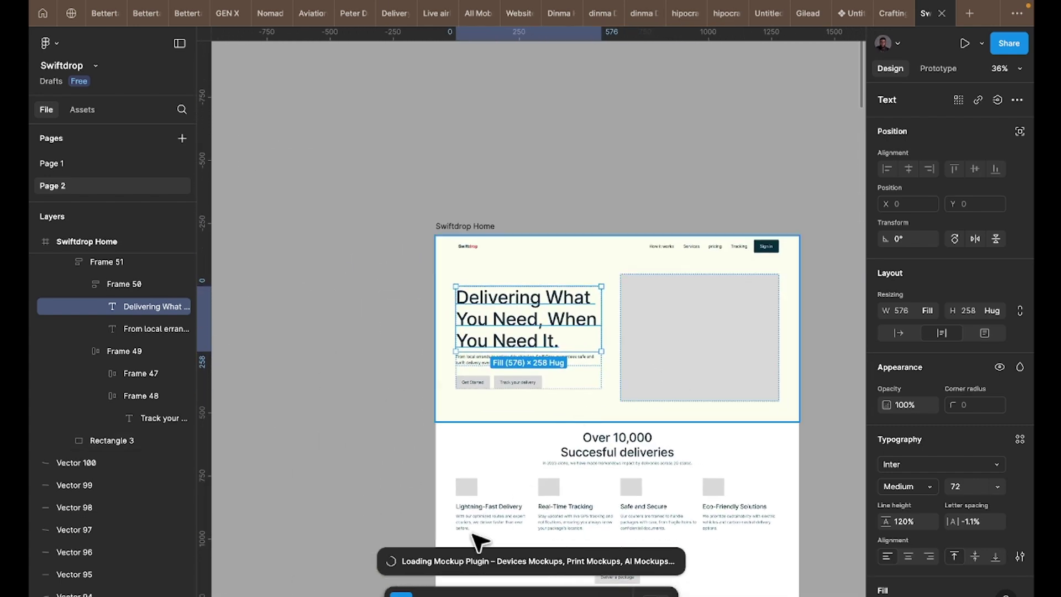
- Search plugins and widgets for "lummi" and try to run the Lummi plugin
{"action": "left_click", "coordinate": [615, 593]}
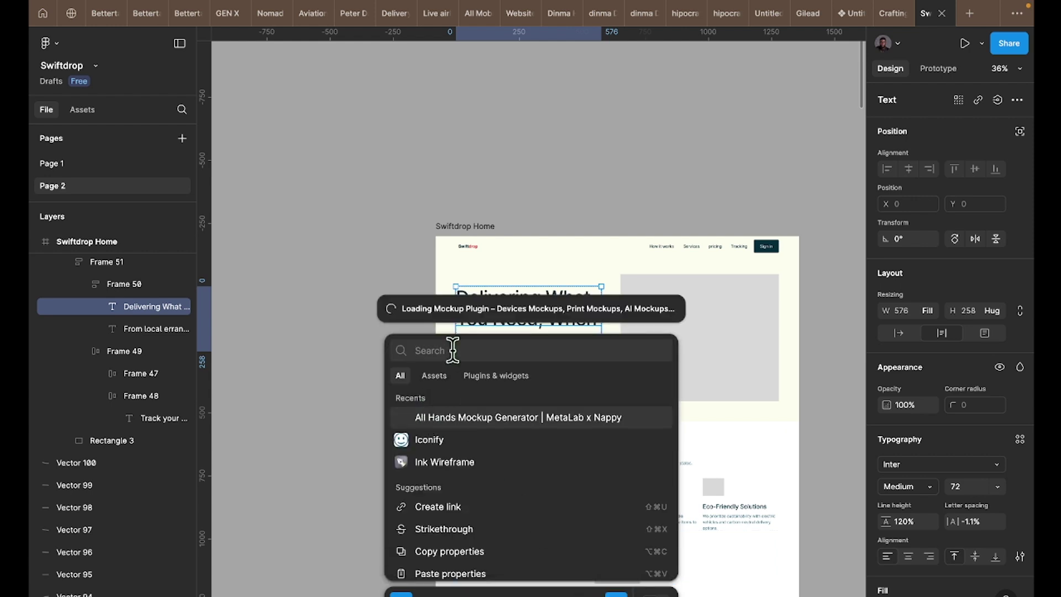
{"action": "type", "text": "lummi"}
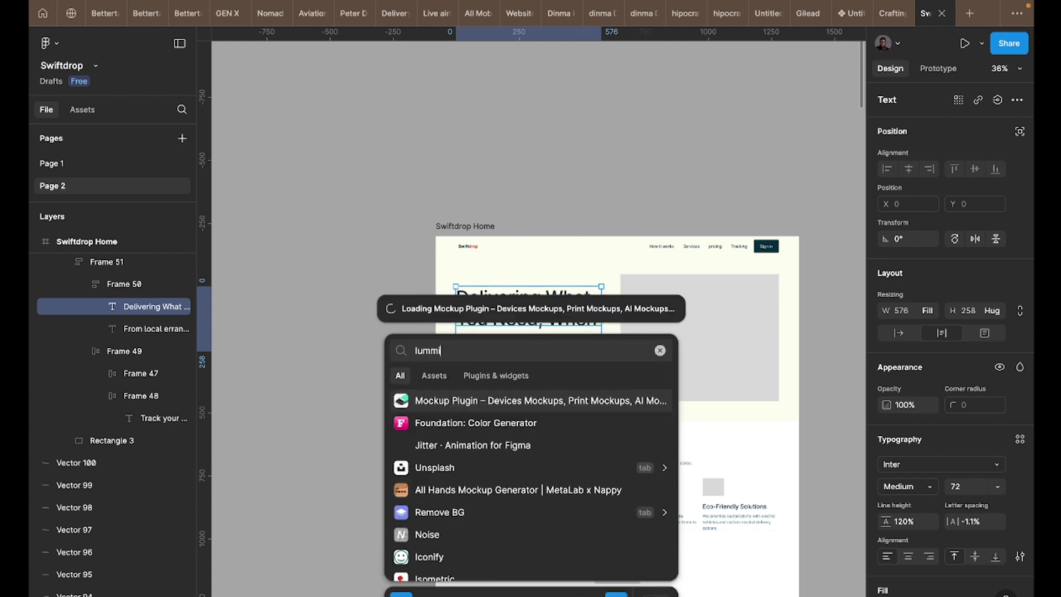
{"action": "left_click", "coordinate": [498, 377]}
{"action": "left_click", "coordinate": [463, 409]}
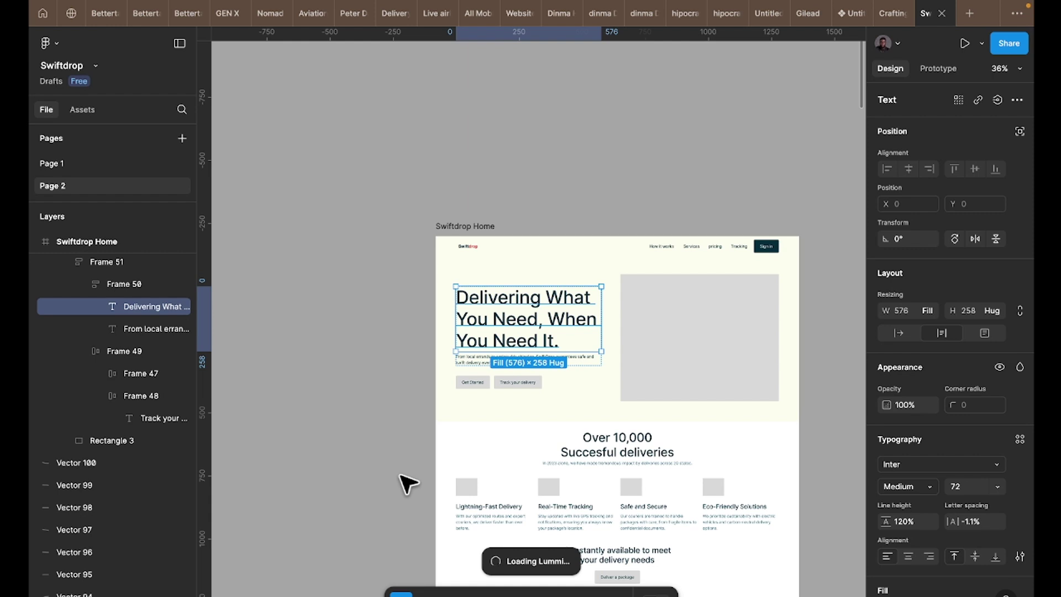
- Switch the computer's Wi-Fi connection to the Pica5.0Ghz network and dismiss the plugin loading error
{"action": "mouse_move", "coordinate": [492, 592]}
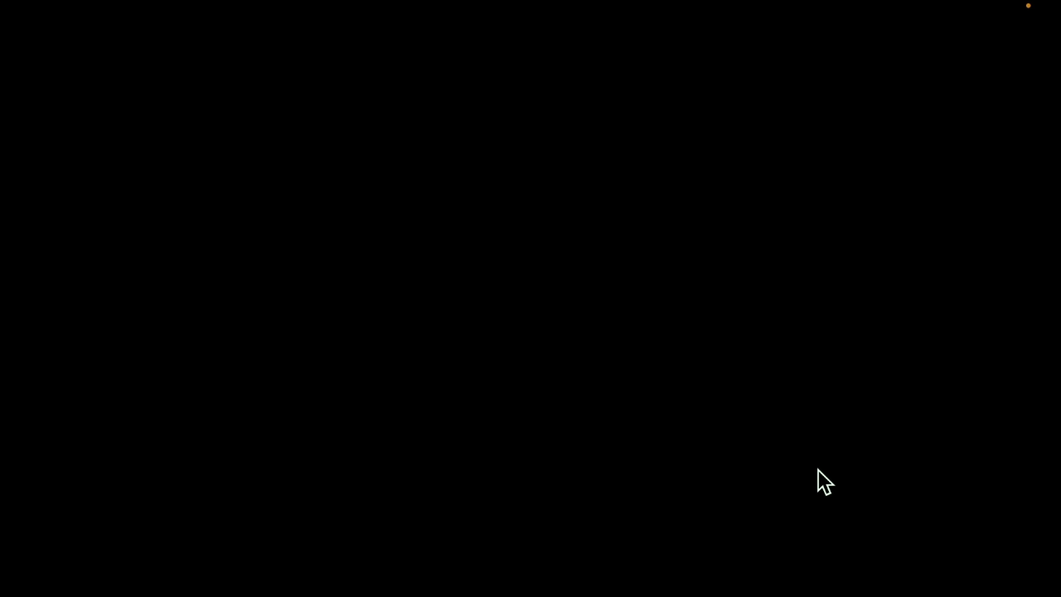
{"action": "key", "text": "ctrl+Right"}
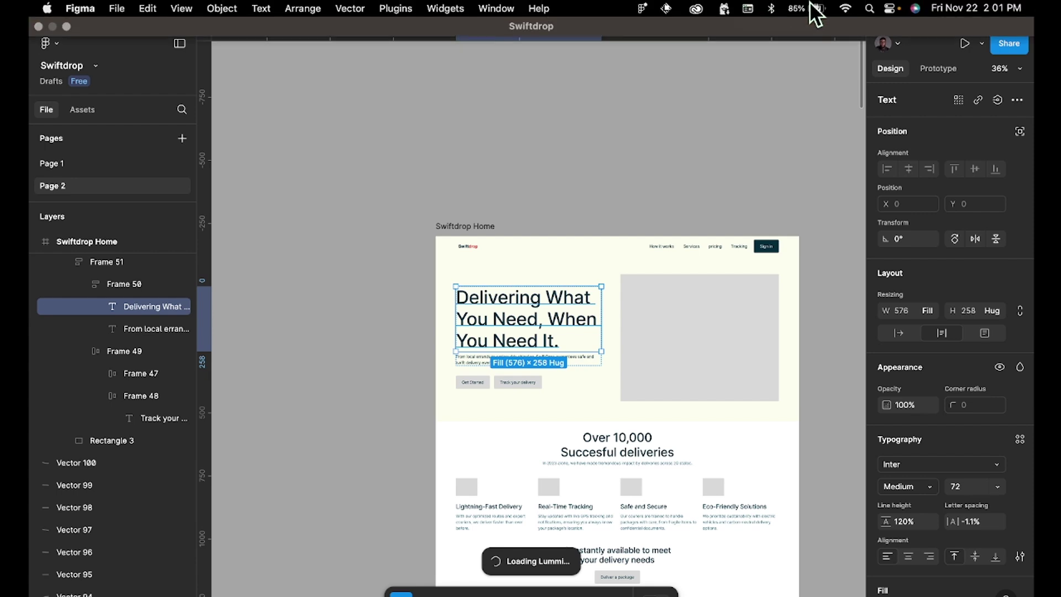
{"action": "left_click", "coordinate": [845, 8]}
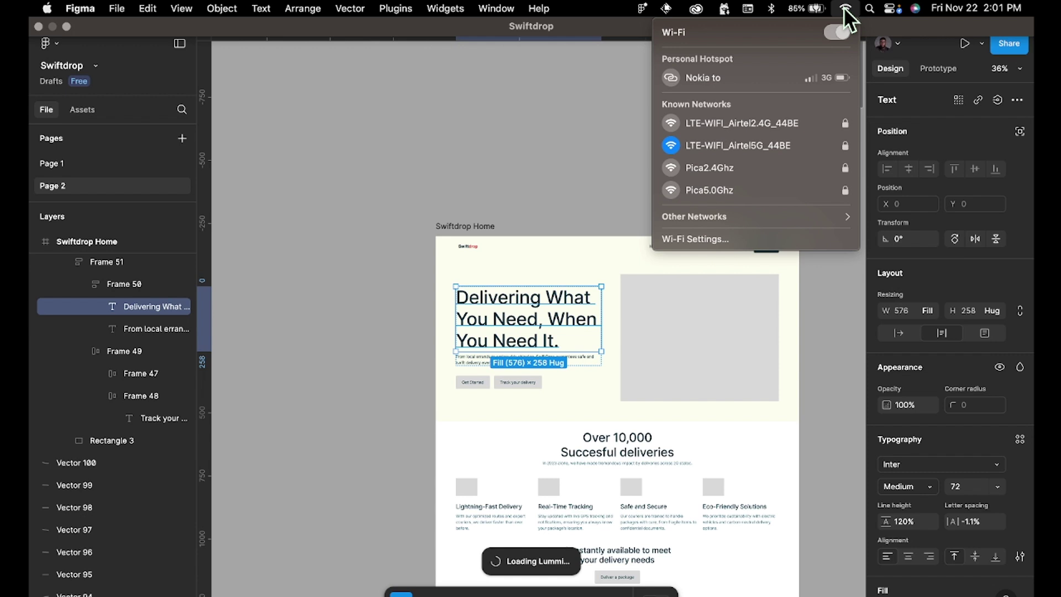
{"action": "left_click", "coordinate": [725, 187]}
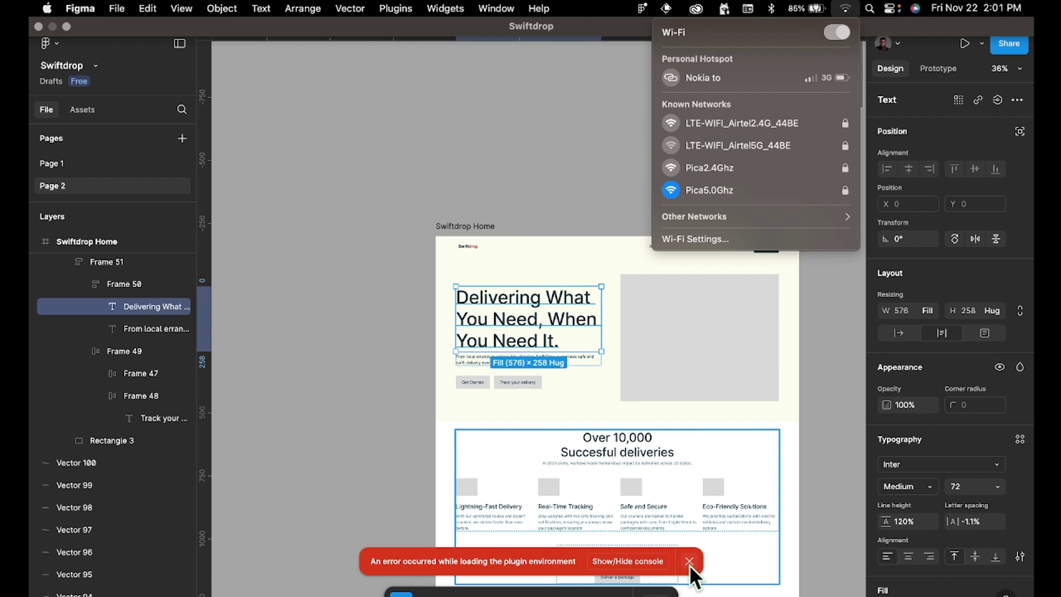
{"action": "left_click", "coordinate": [689, 564]}
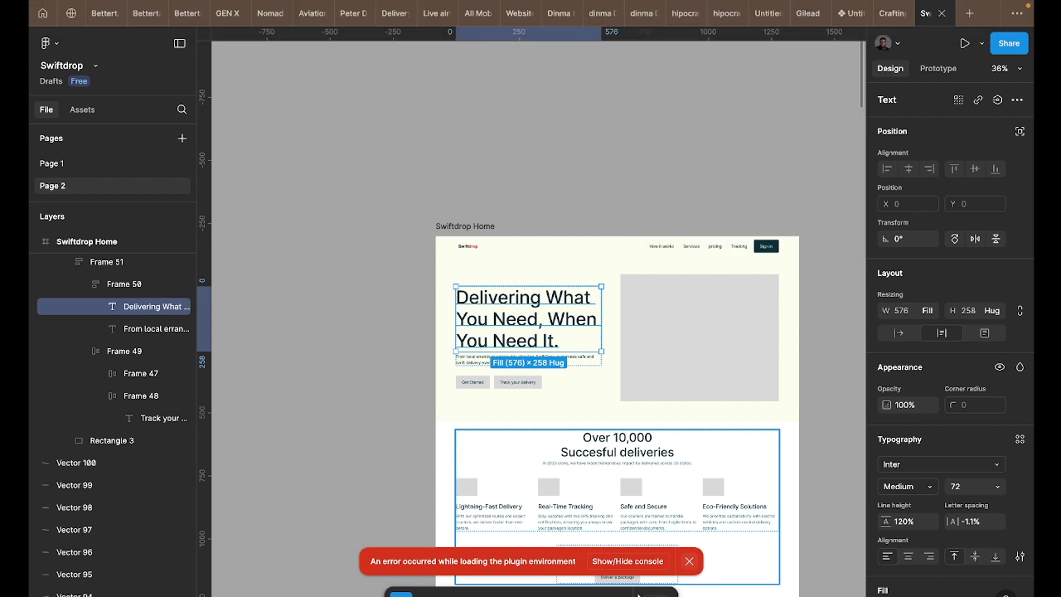
{"action": "left_click", "coordinate": [689, 561]}
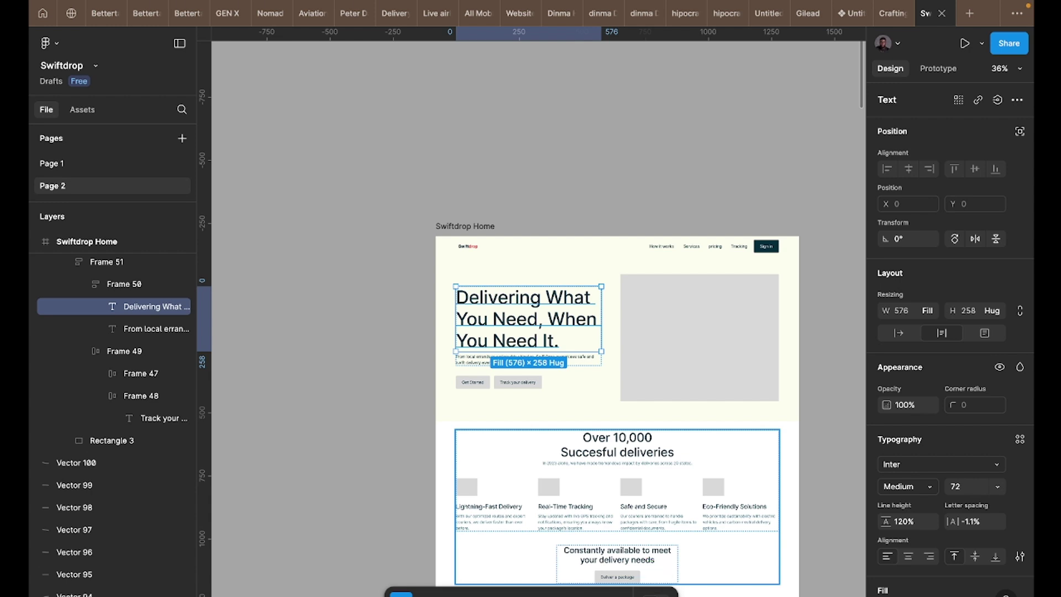
{"action": "left_click", "coordinate": [597, 552]}
{"action": "key", "text": "super+k"}
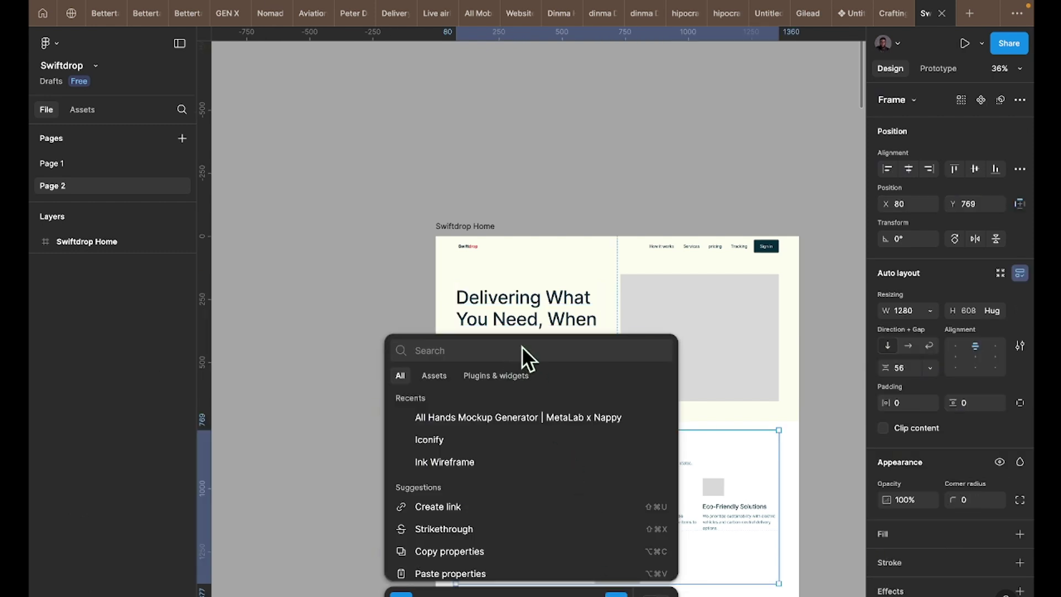
{"action": "key", "text": "Escape"}
- Select the hero section frame, search plugins and widgets for "lummi" and run the Lummi plugin
{"action": "left_click", "coordinate": [509, 379]}
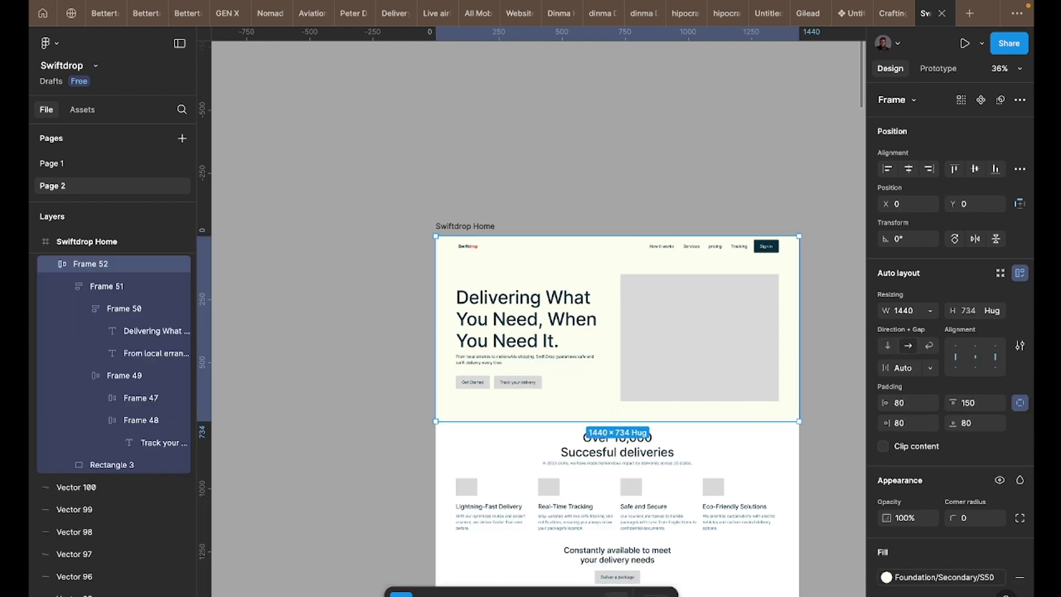
{"action": "key", "text": "super+k"}
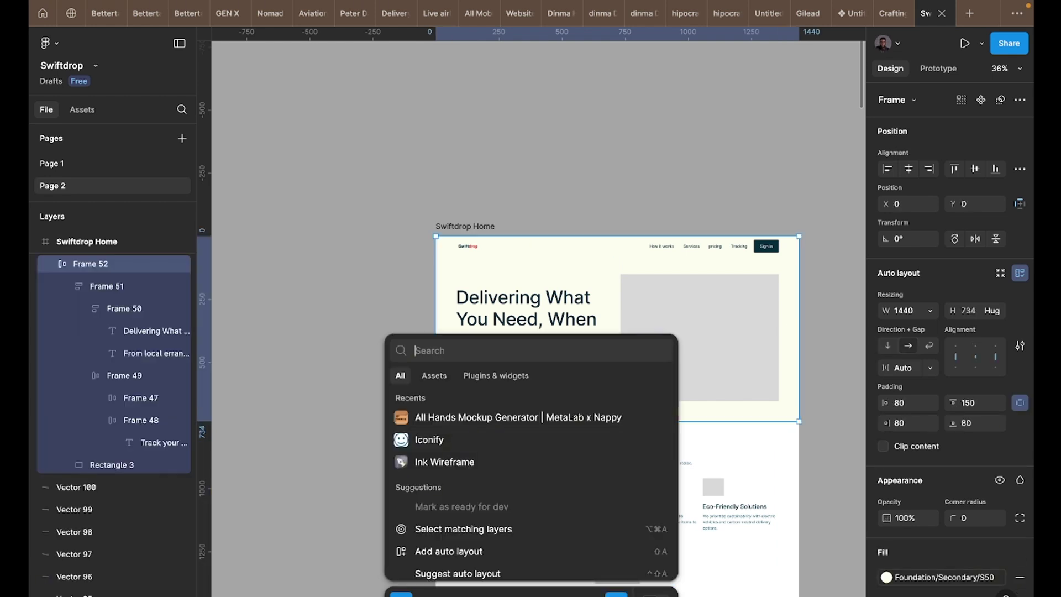
{"action": "left_click", "coordinate": [486, 375]}
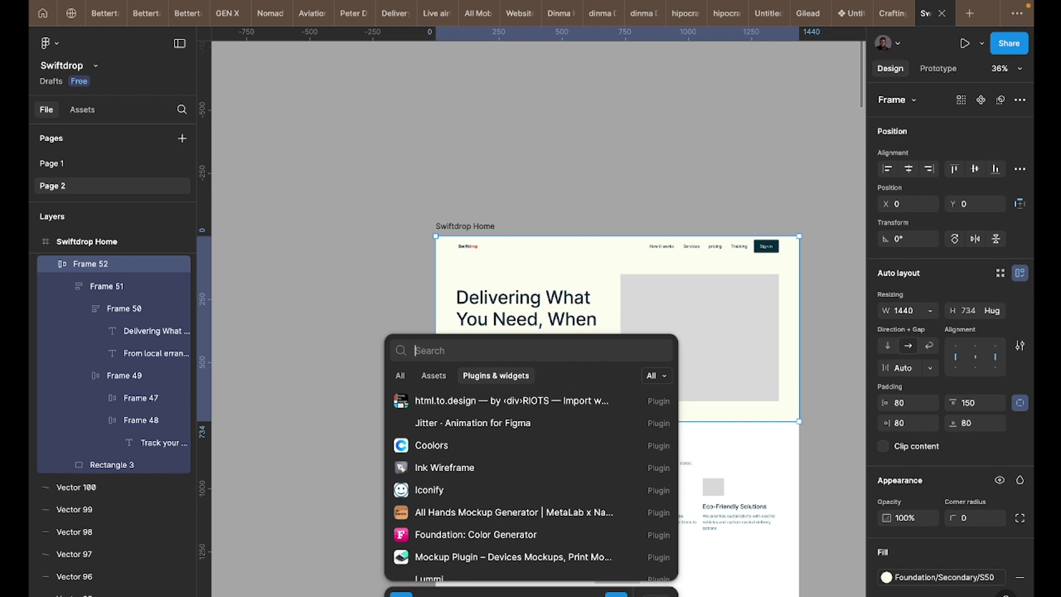
{"action": "type", "text": "lummi"}
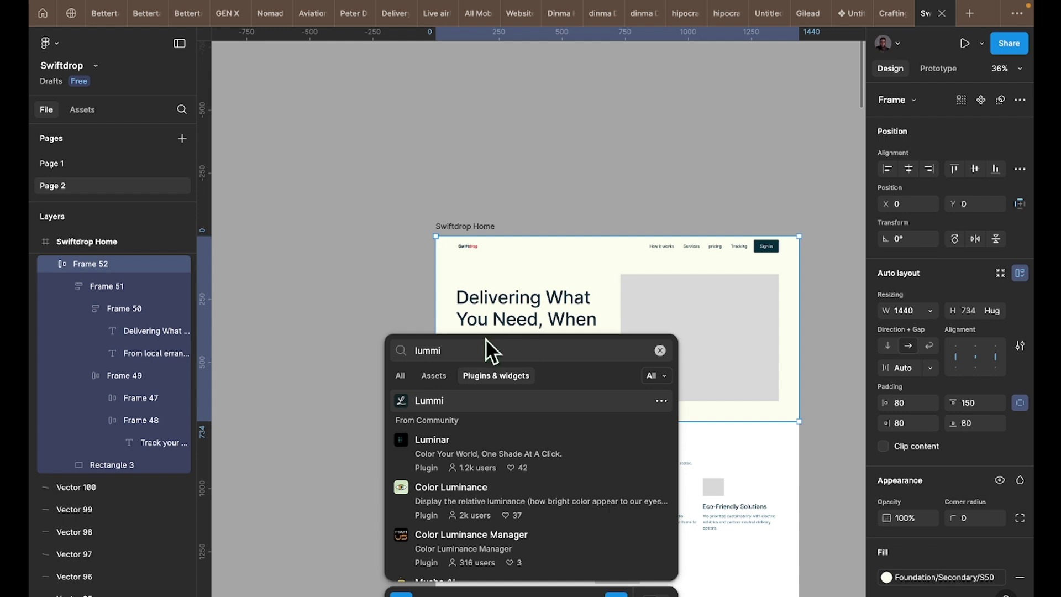
{"action": "left_click", "coordinate": [429, 399]}
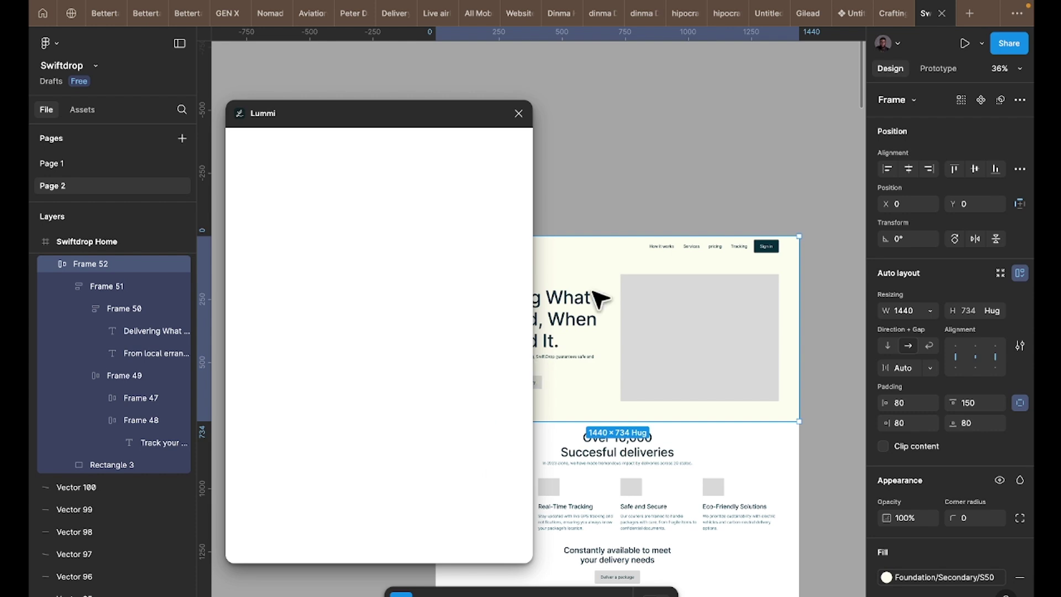
- Select the hero section's grey image placeholder and search the Lummi photos for "Dispatch"
{"action": "left_click", "coordinate": [648, 323]}
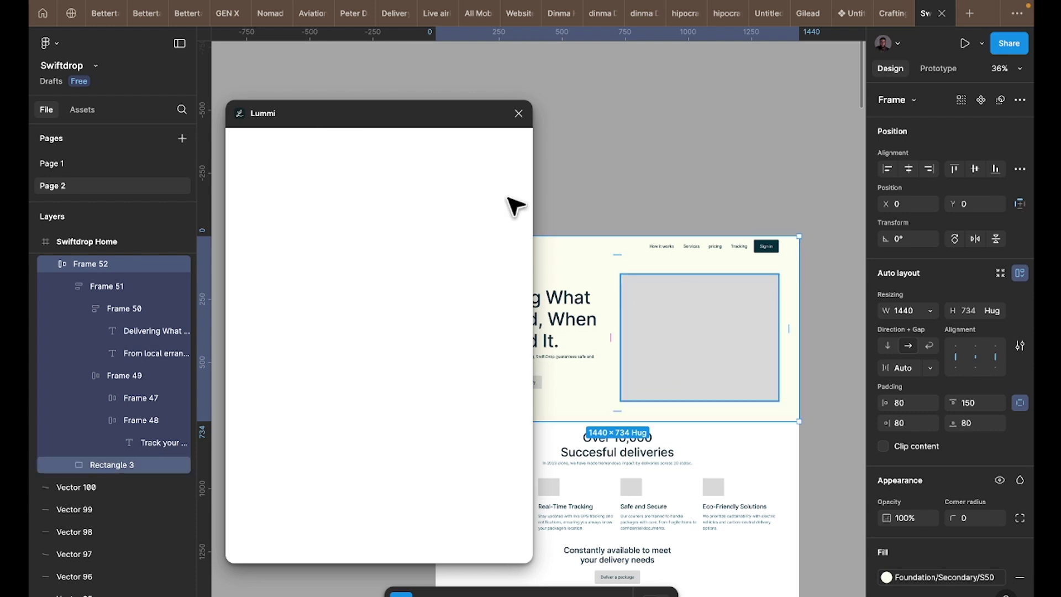
{"action": "scroll", "coordinate": [535, 192], "scroll_direction": "left", "scroll_amount": 1}
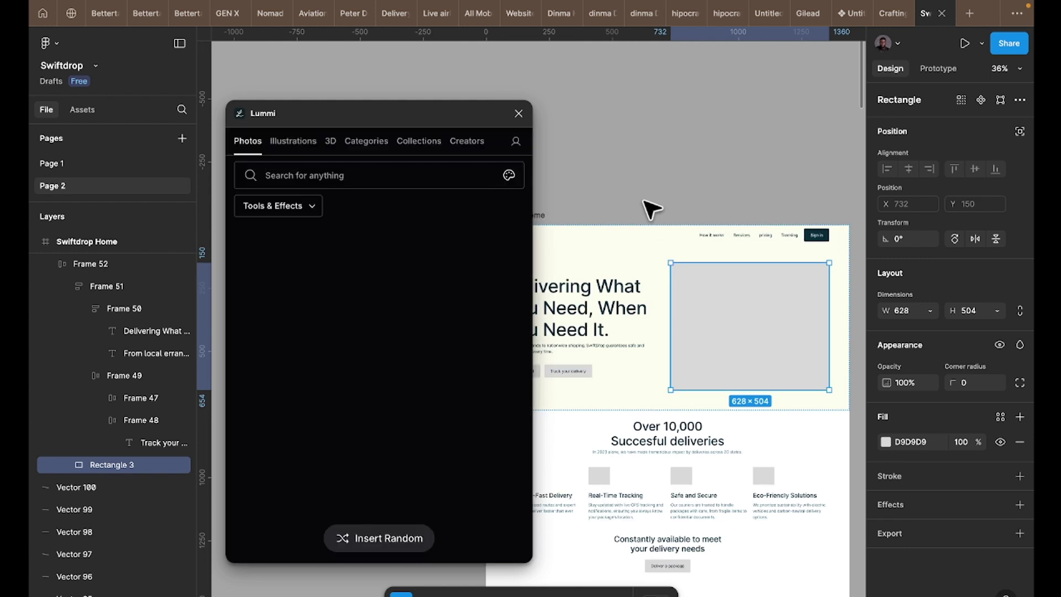
{"action": "left_click", "coordinate": [400, 174]}
{"action": "type", "text": "Dispatch"}
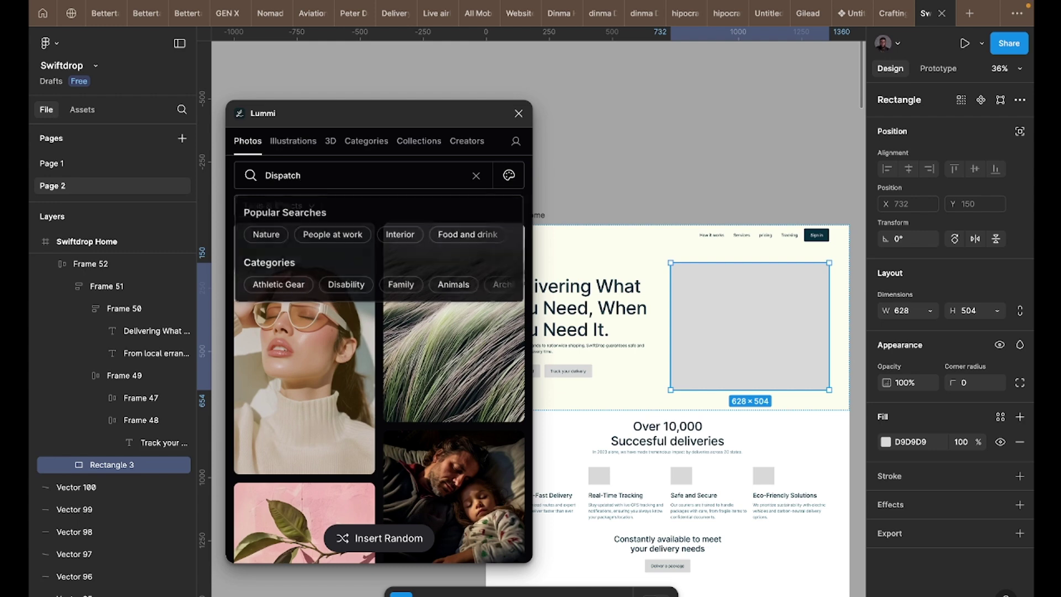
{"action": "key", "text": "Return"}
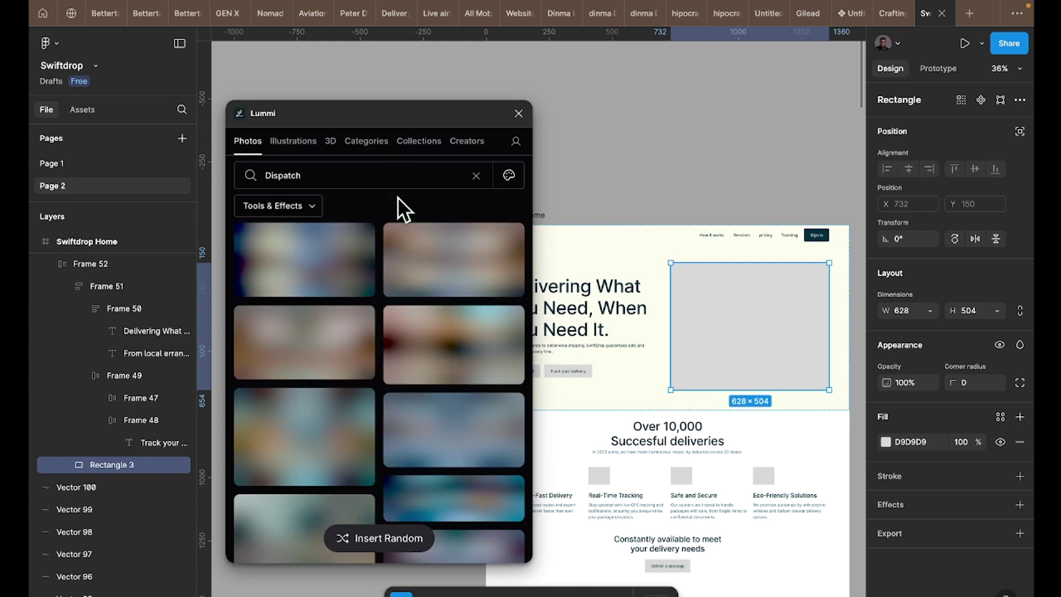
- Examine the Dispatch photo results for an image that suits the Swiftdrop Home hero section
{"action": "scroll", "coordinate": [398, 418], "scroll_direction": "down", "scroll_amount": 15}
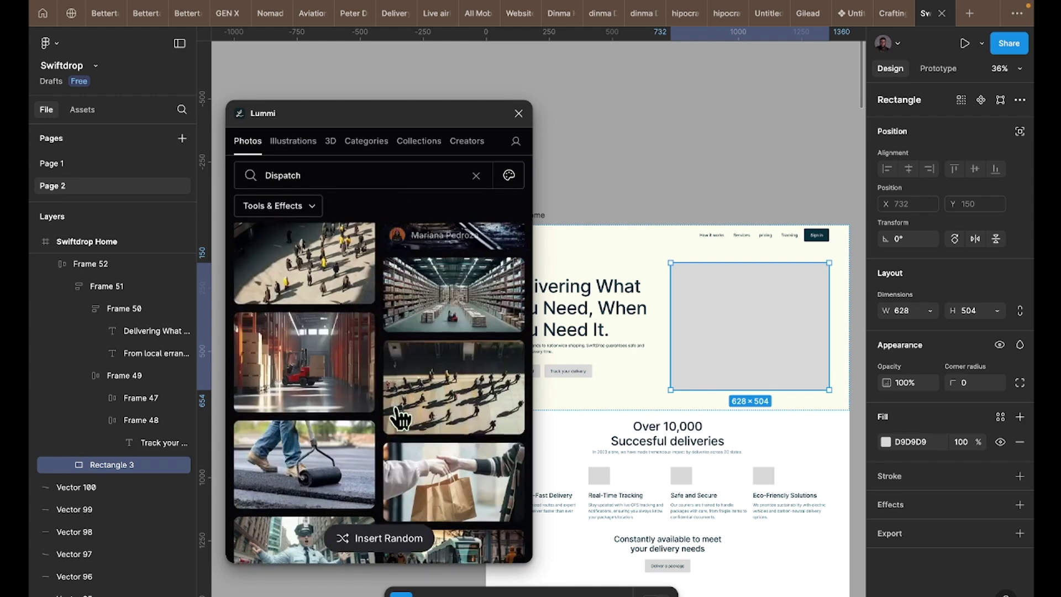
{"action": "scroll", "coordinate": [398, 418], "scroll_direction": "down", "scroll_amount": 10}
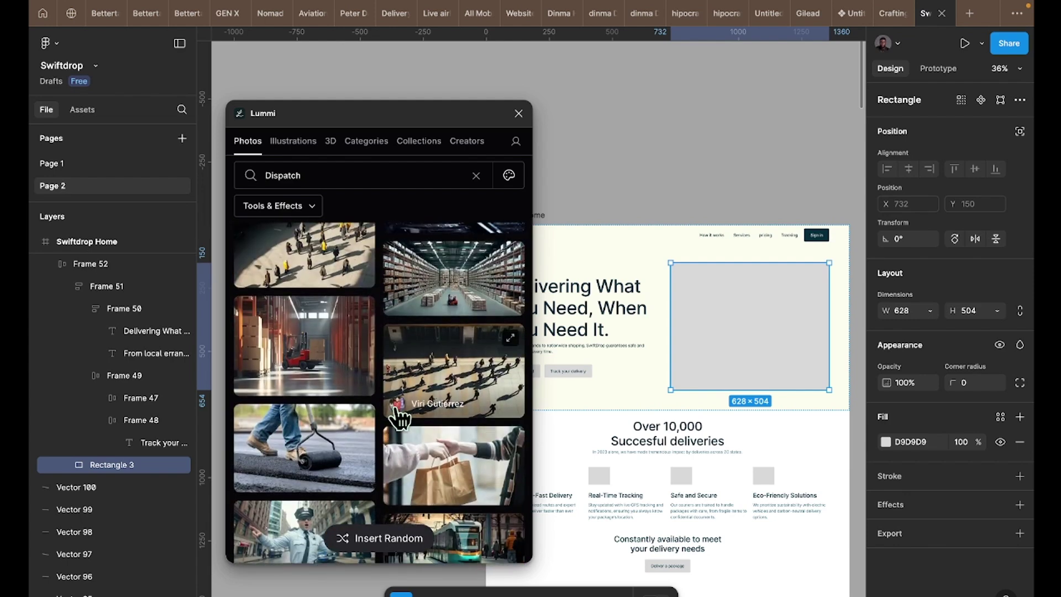
{"action": "scroll", "coordinate": [463, 448], "scroll_direction": "down", "scroll_amount": 10}
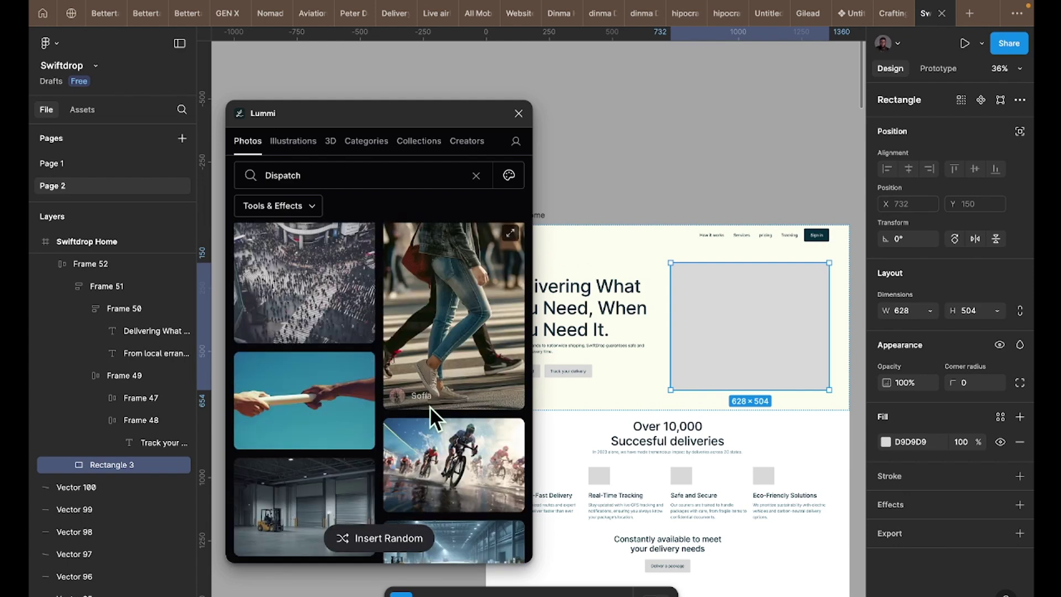
{"action": "scroll", "coordinate": [287, 378], "scroll_direction": "down", "scroll_amount": 2}
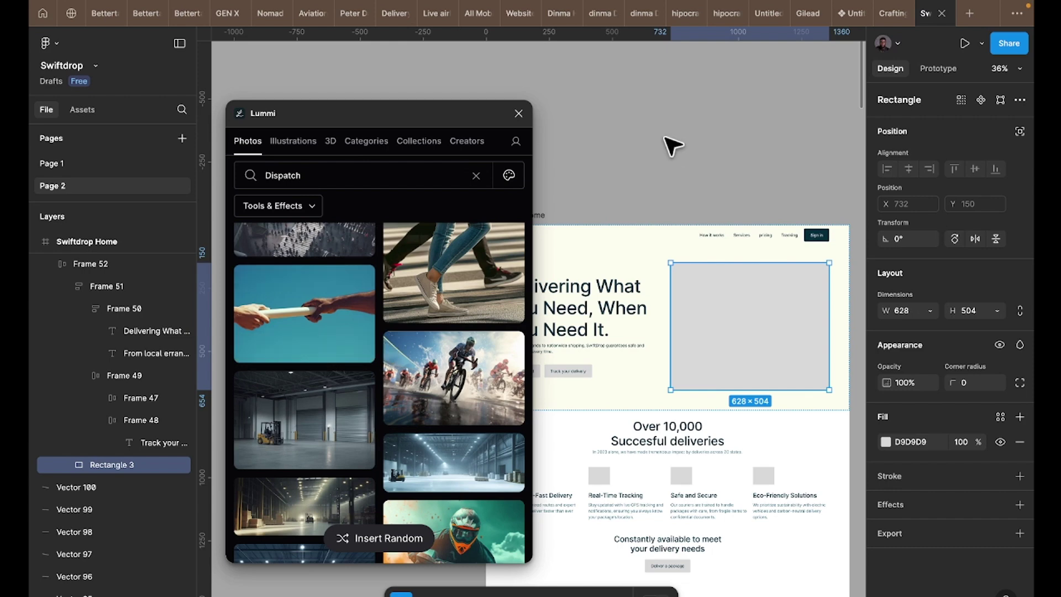
{"action": "scroll", "coordinate": [671, 149], "scroll_direction": "down", "scroll_amount": 3}
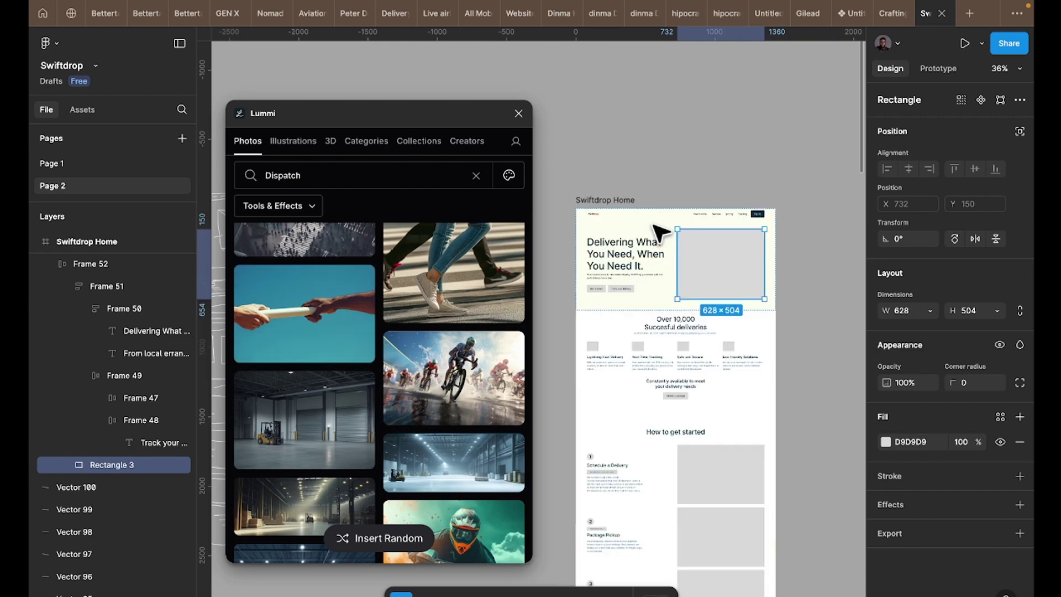
{"action": "key", "text": "Escape"}
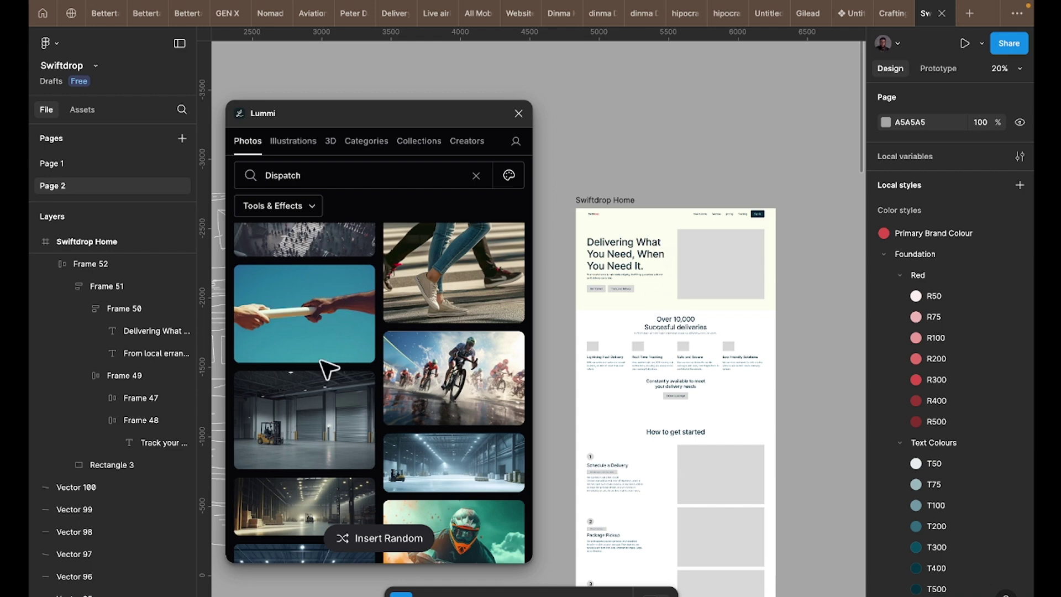
{"action": "key", "text": "Tab"}
{"action": "scroll", "coordinate": [408, 332], "scroll_direction": "down", "scroll_amount": 5}
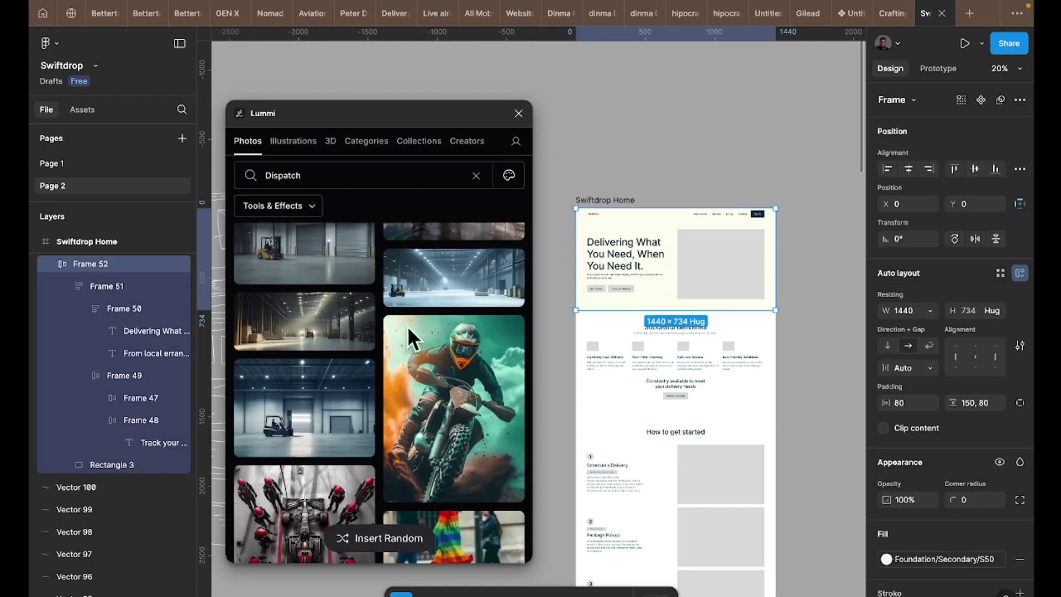
{"action": "scroll", "coordinate": [412, 336], "scroll_direction": "down", "scroll_amount": 10}
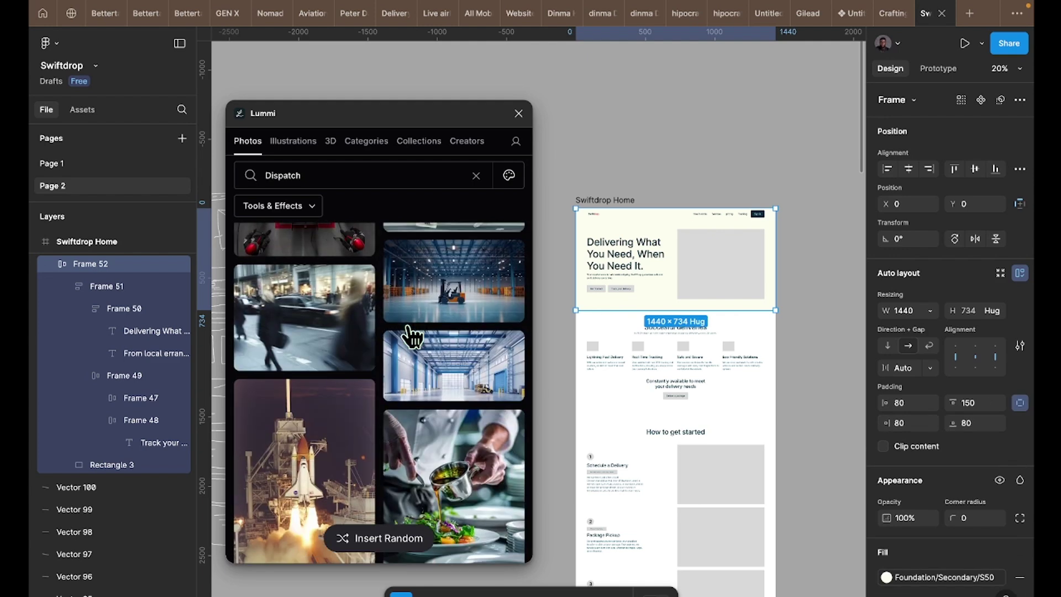
{"action": "scroll", "coordinate": [412, 337], "scroll_direction": "down", "scroll_amount": 5}
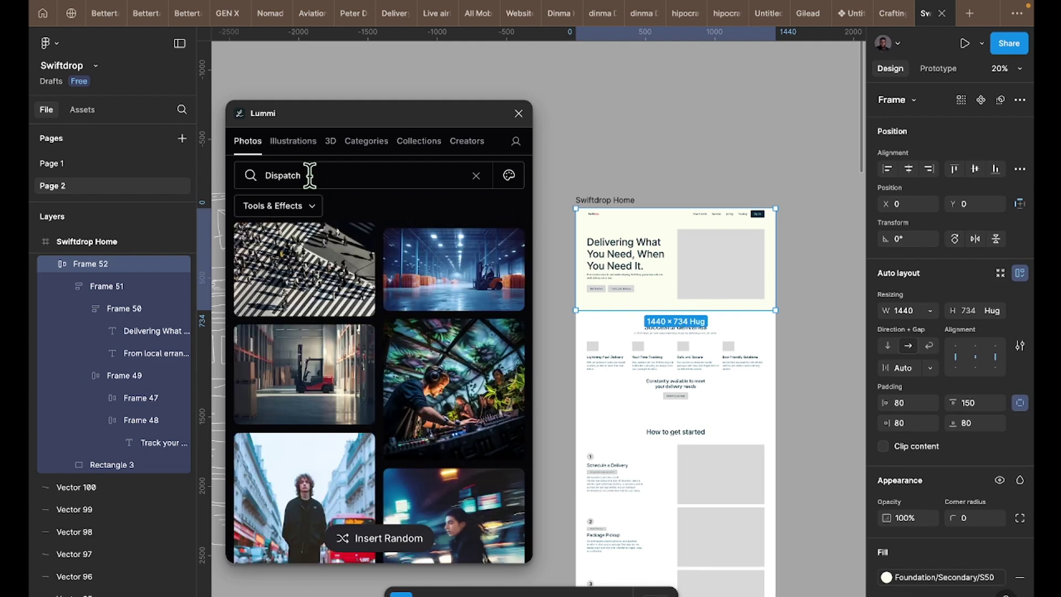
- Search the Lummi photos for "delivery", look through the results and close the plugin
{"action": "left_click", "coordinate": [310, 175]}
{"action": "double_click", "coordinate": [310, 175]}
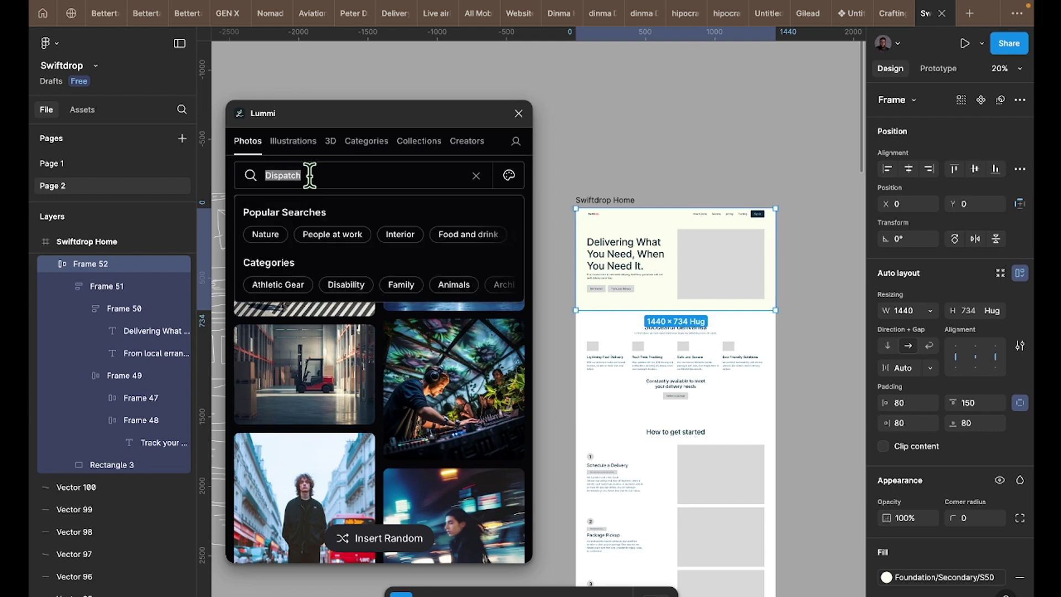
{"action": "type", "text": "delivery"}
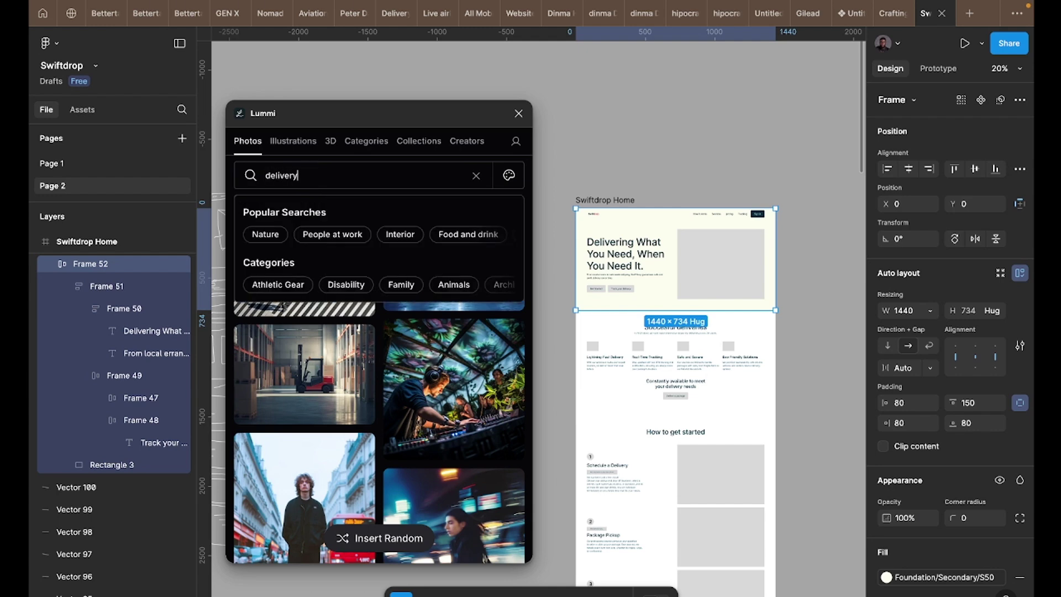
{"action": "key", "text": "Return"}
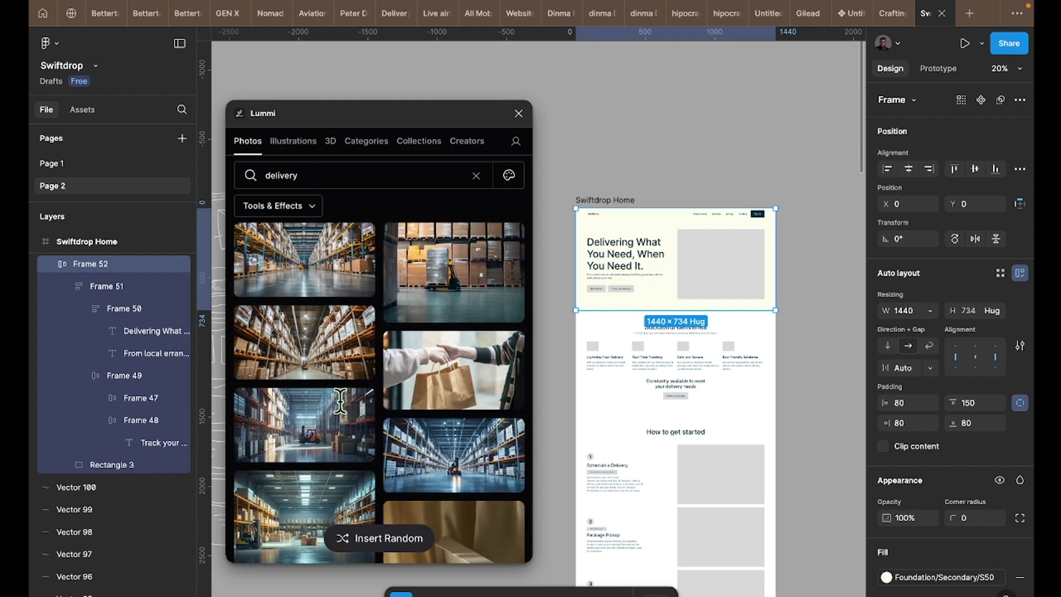
{"action": "scroll", "coordinate": [343, 403], "scroll_direction": "down", "scroll_amount": 5}
{"action": "scroll", "coordinate": [346, 409], "scroll_direction": "down", "scroll_amount": 4}
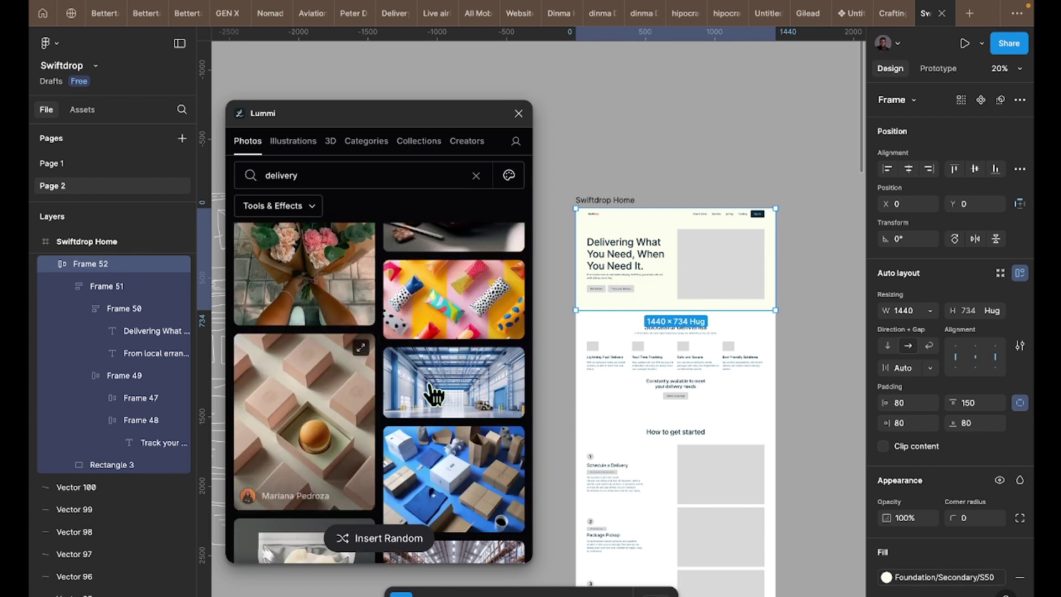
{"action": "scroll", "coordinate": [344, 407], "scroll_direction": "down", "scroll_amount": 6}
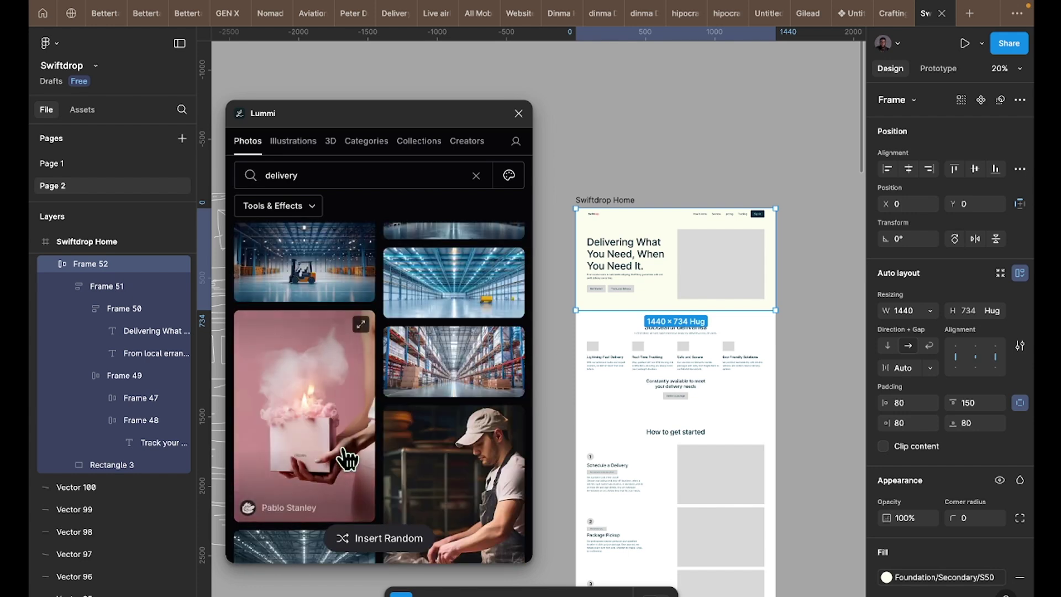
{"action": "scroll", "coordinate": [346, 458], "scroll_direction": "down", "scroll_amount": 10}
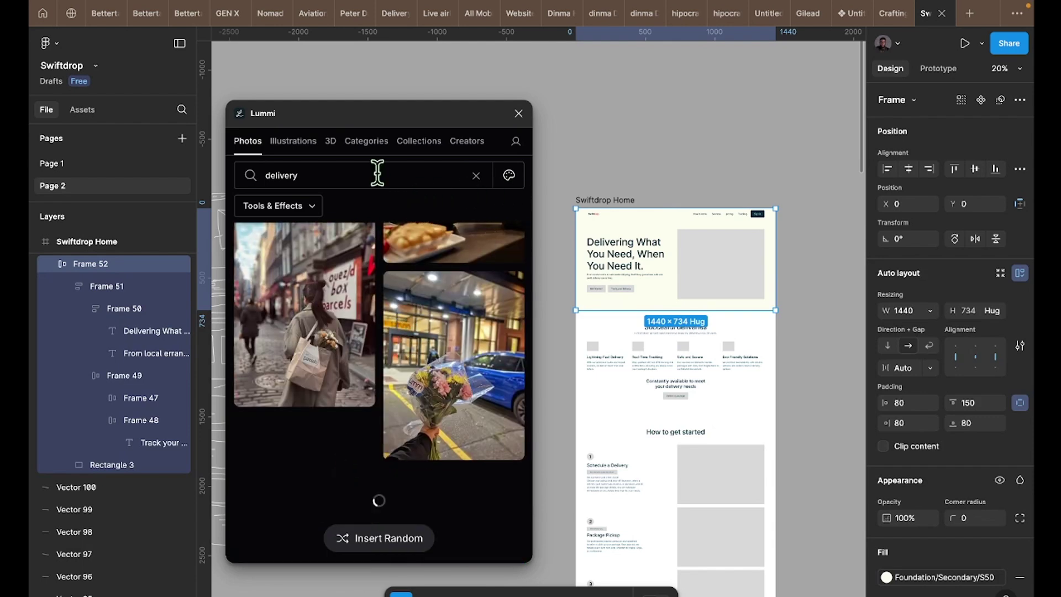
{"action": "left_click", "coordinate": [518, 113]}
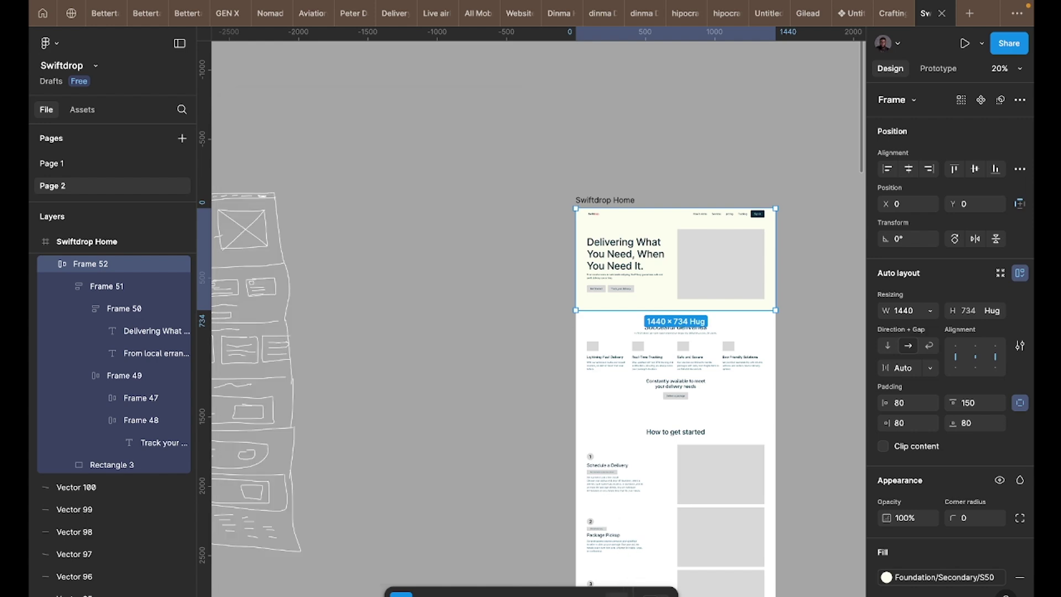
- Find and run the Photos by Freepik plugin, and search its photos for "Delivery"
{"action": "left_click", "coordinate": [616, 594]}
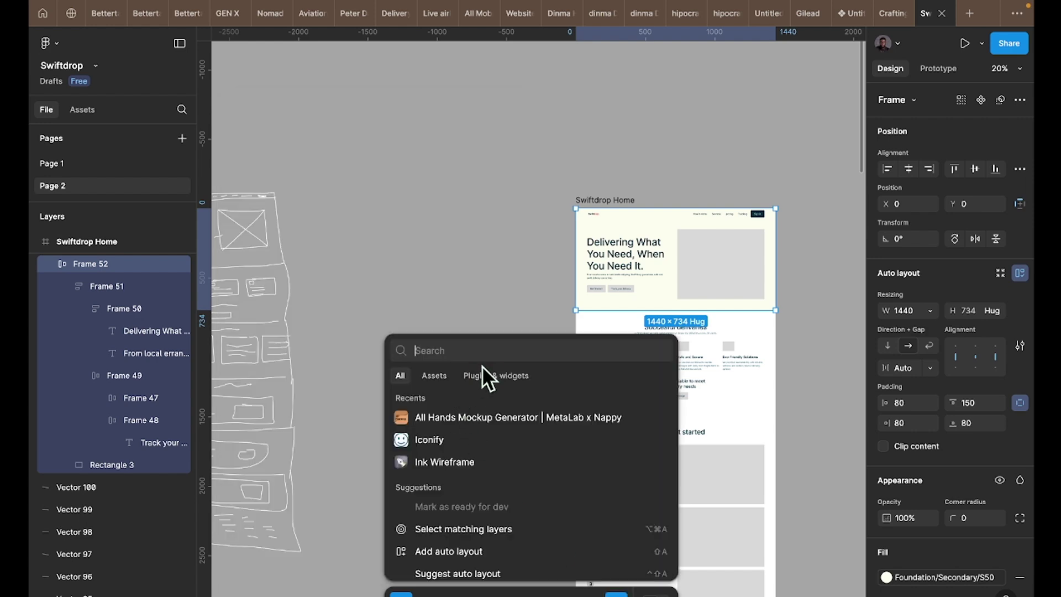
{"action": "type", "text": "Free"}
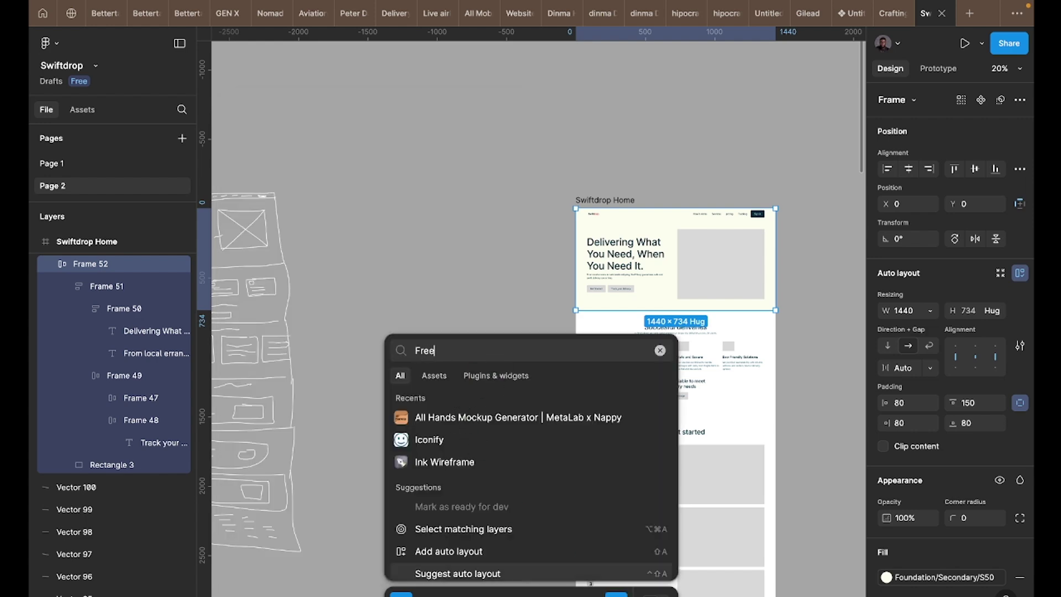
{"action": "type", "text": "pik"}
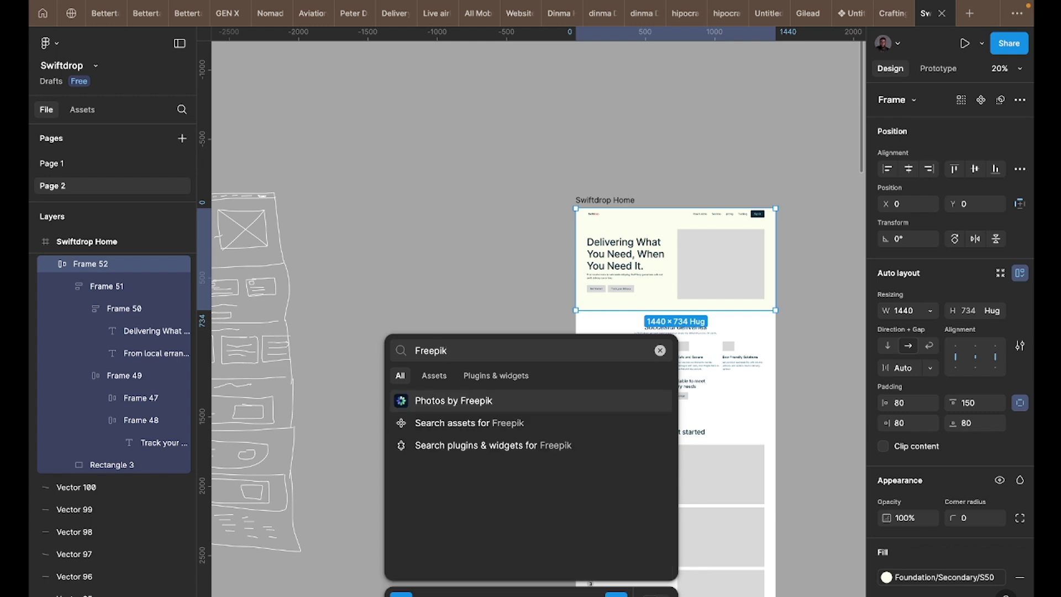
{"action": "left_click", "coordinate": [453, 401]}
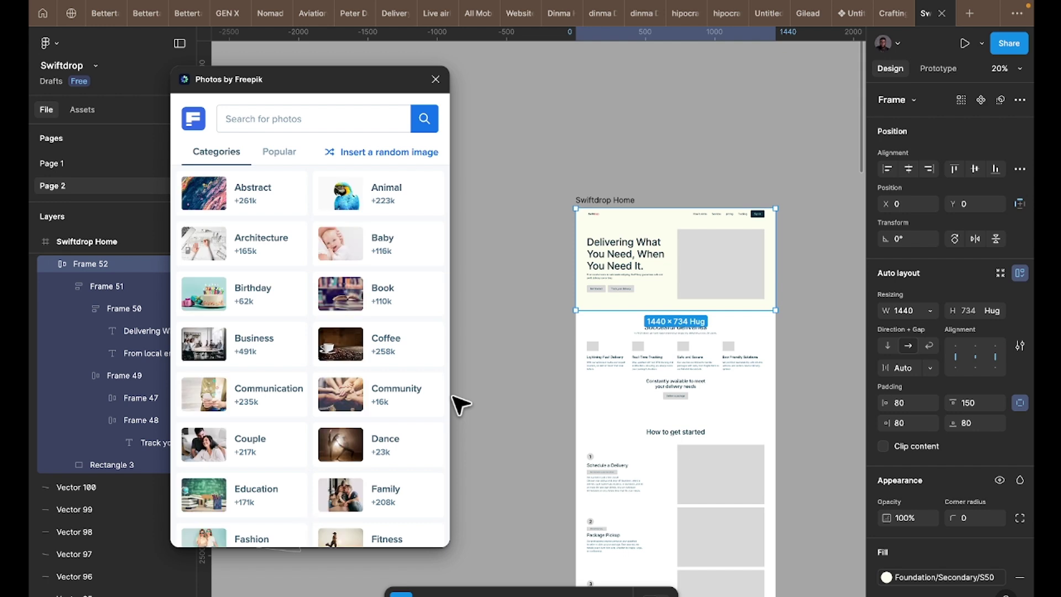
{"action": "left_click", "coordinate": [321, 116]}
{"action": "type", "text": "Delivery"}
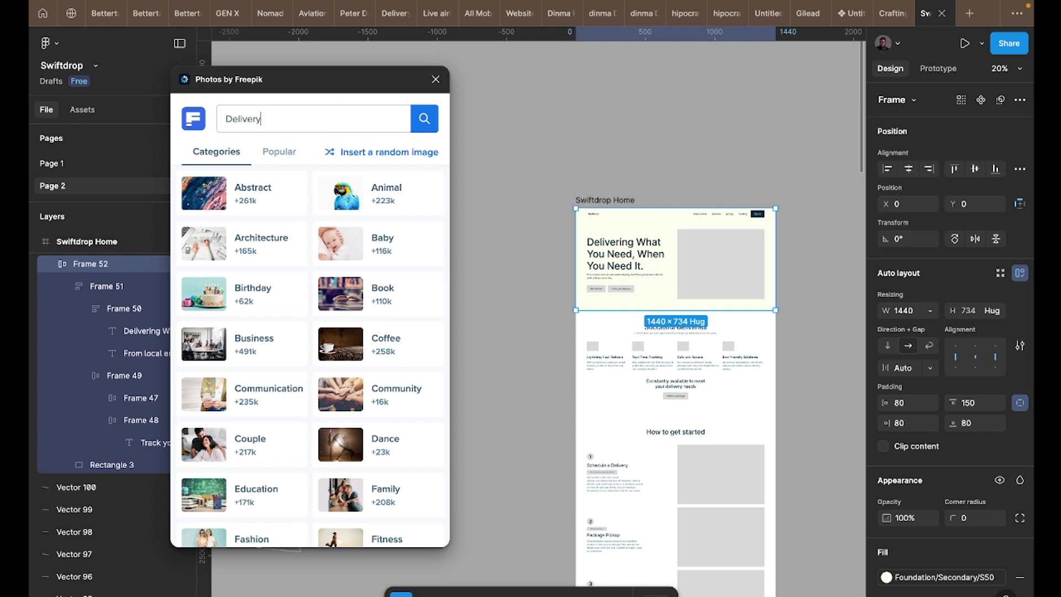
{"action": "key", "text": "Return"}
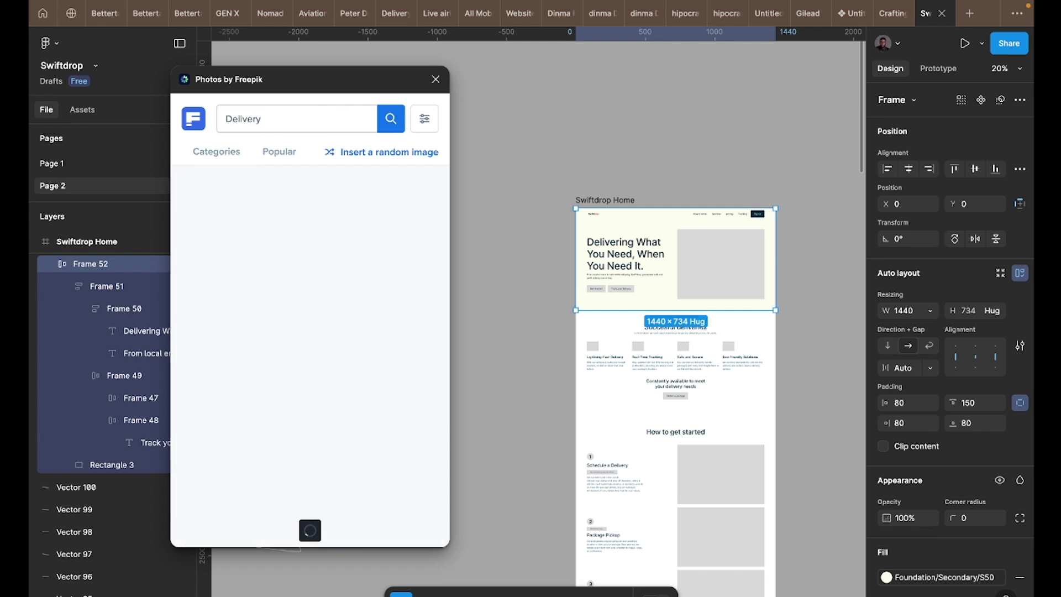
- Draw a rectangle about 911 × 699 on the empty canvas above the Swiftdrop Home frame
{"action": "left_click", "coordinate": [549, 90]}
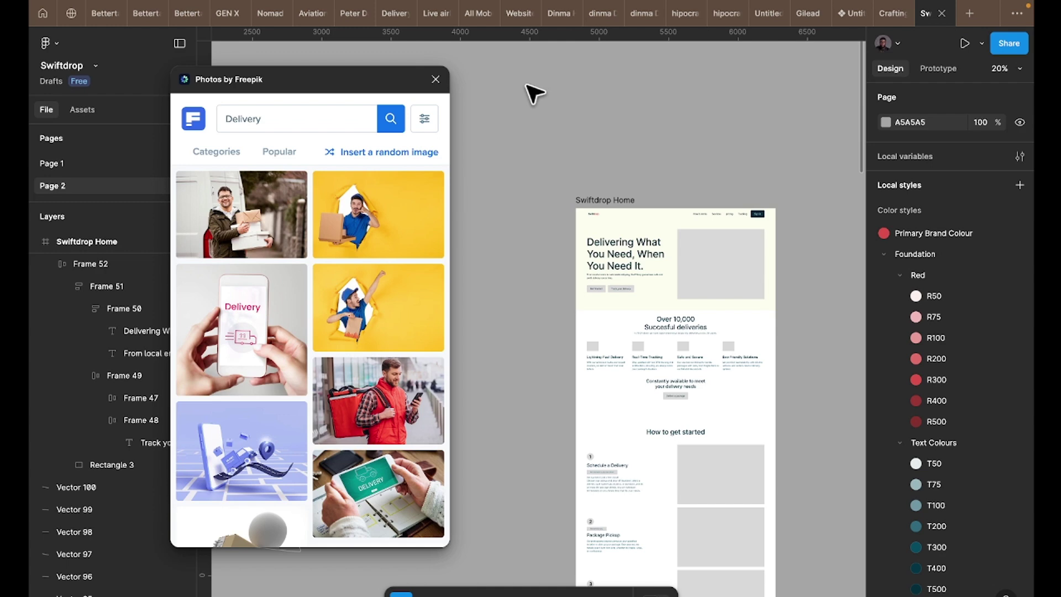
{"action": "key", "text": "r"}
{"action": "left_click_drag", "start_coordinate": [500, 72], "coordinate": [506, 79]}
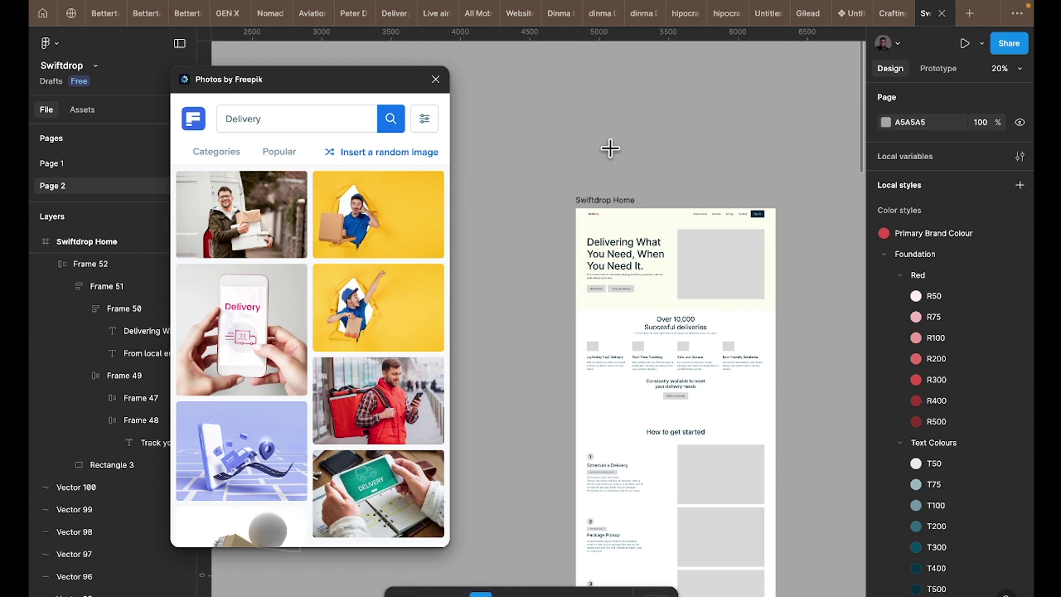
{"action": "left_click_drag", "start_coordinate": [614, 153], "coordinate": [625, 170]}
{"action": "scroll", "coordinate": [340, 390], "scroll_direction": "down", "scroll_amount": 2}
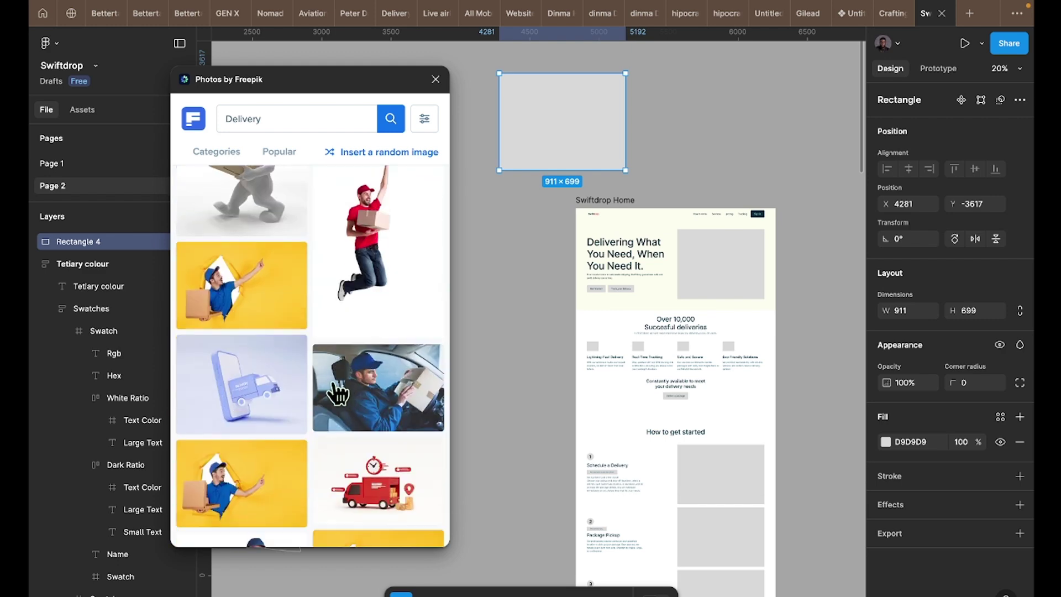
- Fill the rectangle with the Freepik photo of the man in a blue cap and teal shirt phoning while carrying a box
{"action": "scroll", "coordinate": [338, 393], "scroll_direction": "down", "scroll_amount": 3}
{"action": "scroll", "coordinate": [327, 392], "scroll_direction": "down", "scroll_amount": 10}
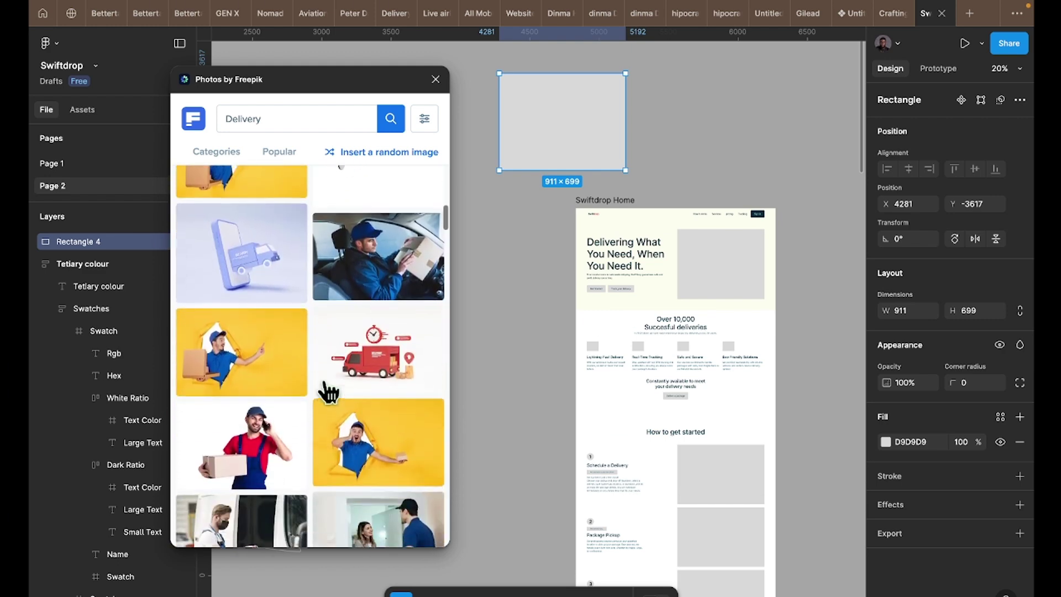
{"action": "scroll", "coordinate": [328, 392], "scroll_direction": "down", "scroll_amount": 5}
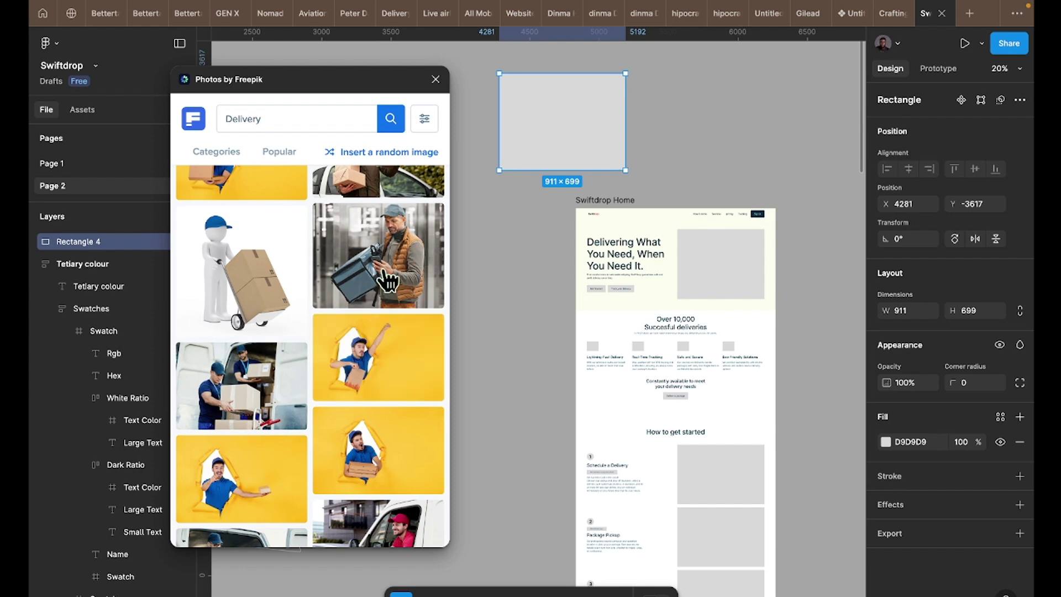
{"action": "scroll", "coordinate": [308, 397], "scroll_direction": "down", "scroll_amount": 1}
{"action": "scroll", "coordinate": [309, 399], "scroll_direction": "down", "scroll_amount": 10}
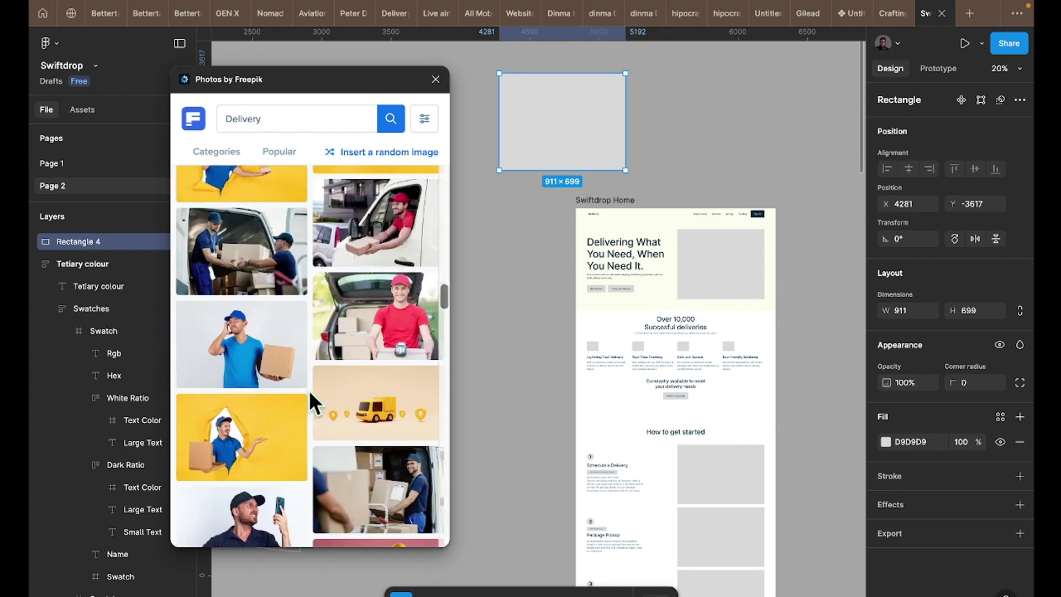
{"action": "scroll", "coordinate": [273, 408], "scroll_direction": "down", "scroll_amount": 7}
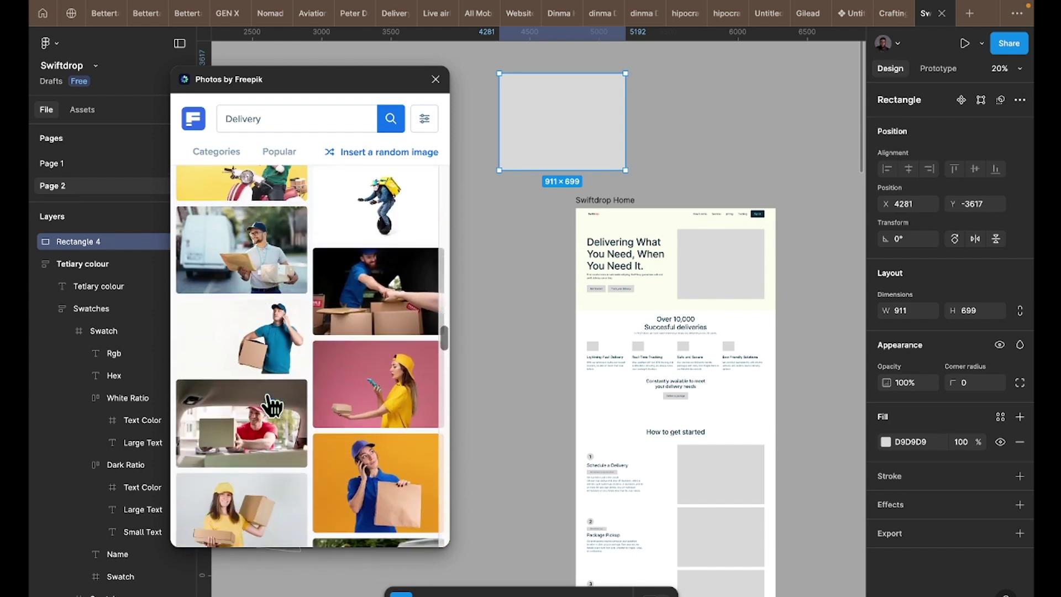
{"action": "scroll", "coordinate": [272, 406], "scroll_direction": "down", "scroll_amount": 1}
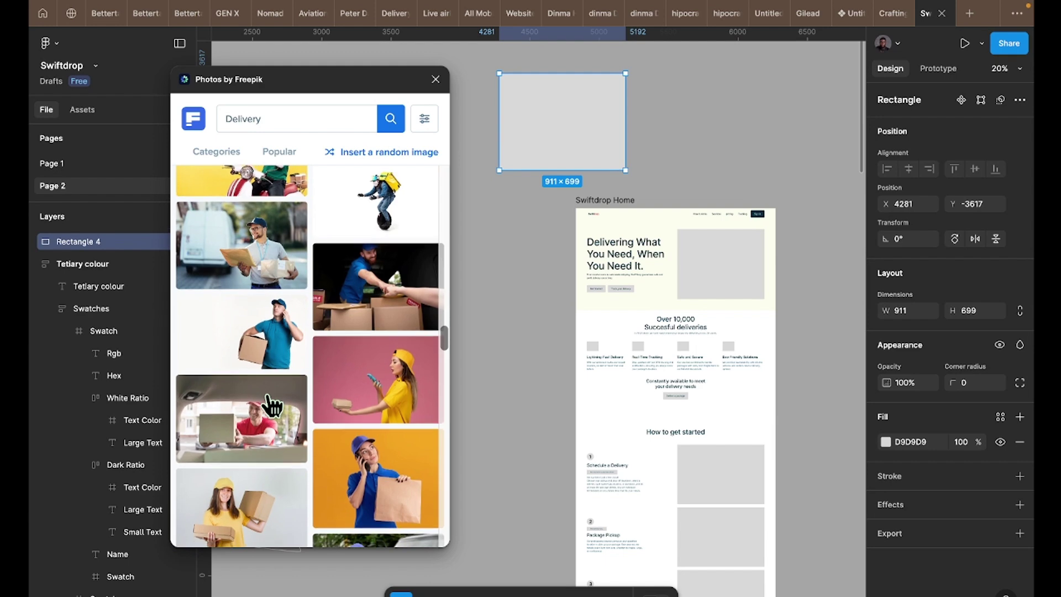
{"action": "left_click", "coordinate": [269, 330]}
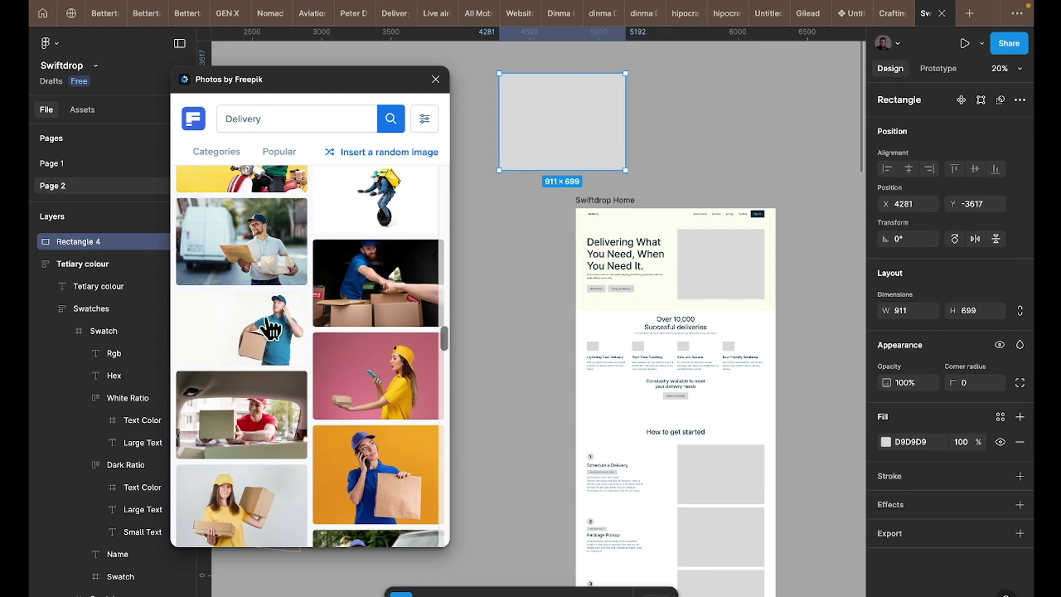
{"action": "left_click", "coordinate": [340, 322]}
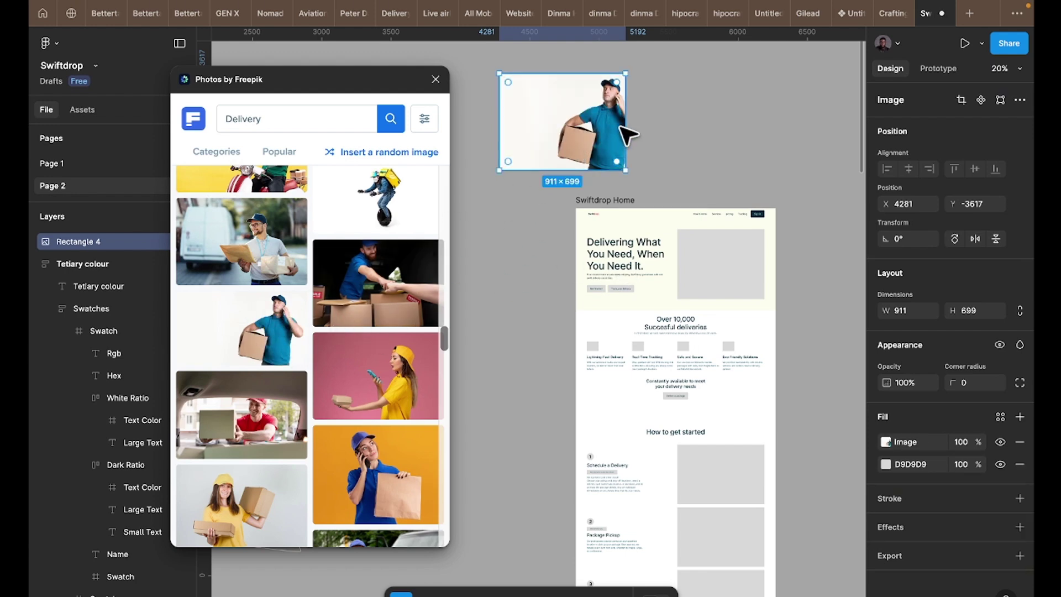
- Enlarge the photo rectangle to about 1359 × 859 and move it up, clear of the Swiftdrop Home frame
{"action": "left_click_drag", "start_coordinate": [626, 127], "coordinate": [688, 132]}
{"action": "left_click_drag", "start_coordinate": [658, 170], "coordinate": [658, 193]}
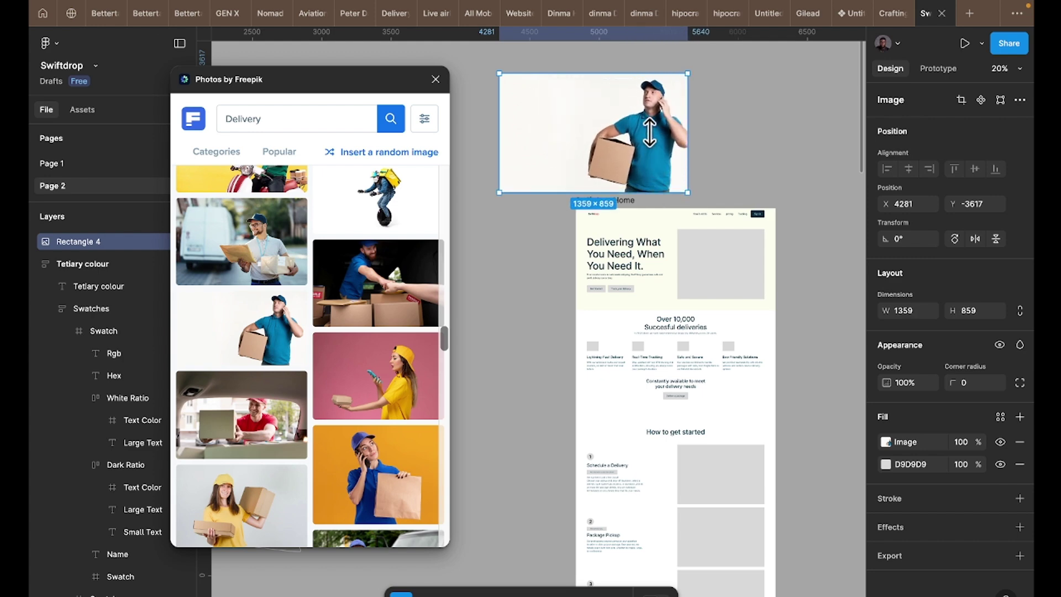
{"action": "left_click_drag", "start_coordinate": [647, 117], "coordinate": [634, 88]}
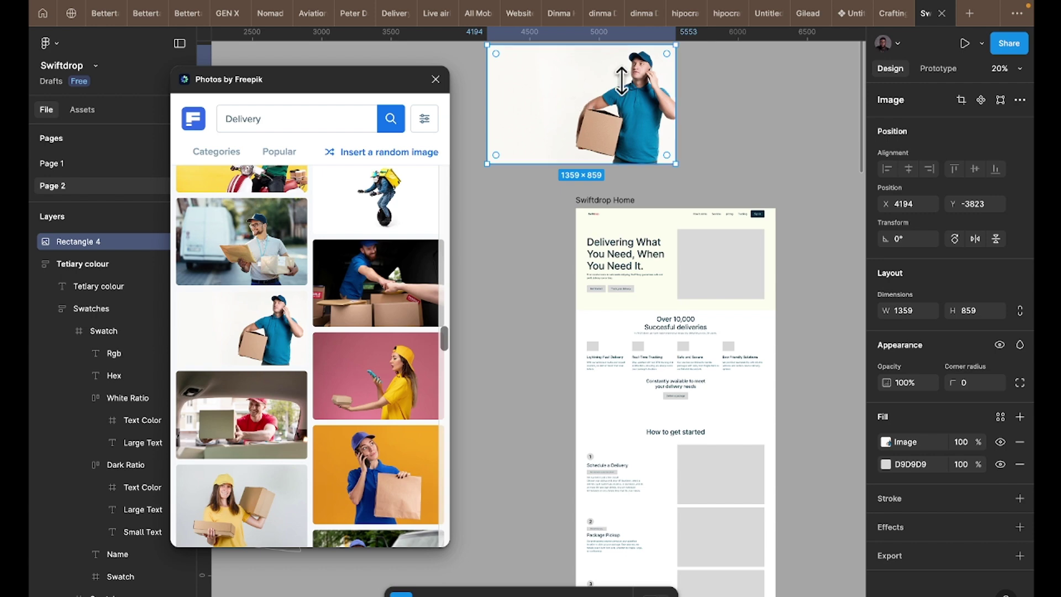
- Duplicate the photo rectangle beside the original and fill the copy with the photo of the woman in yellow holding two boxes
{"action": "left_click", "coordinate": [741, 117]}
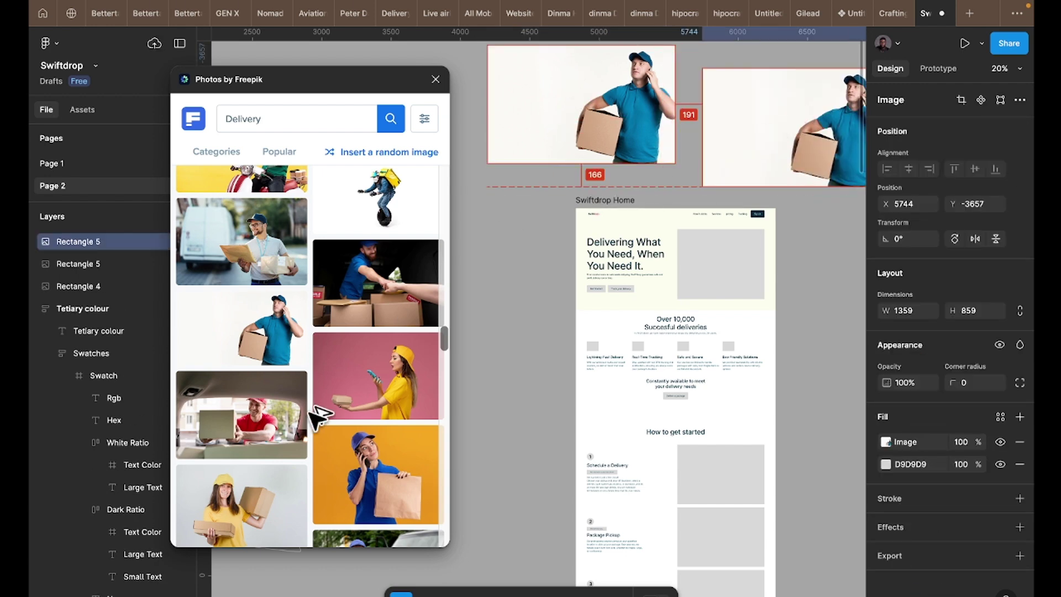
{"action": "scroll", "coordinate": [233, 413], "scroll_direction": "down", "scroll_amount": 4}
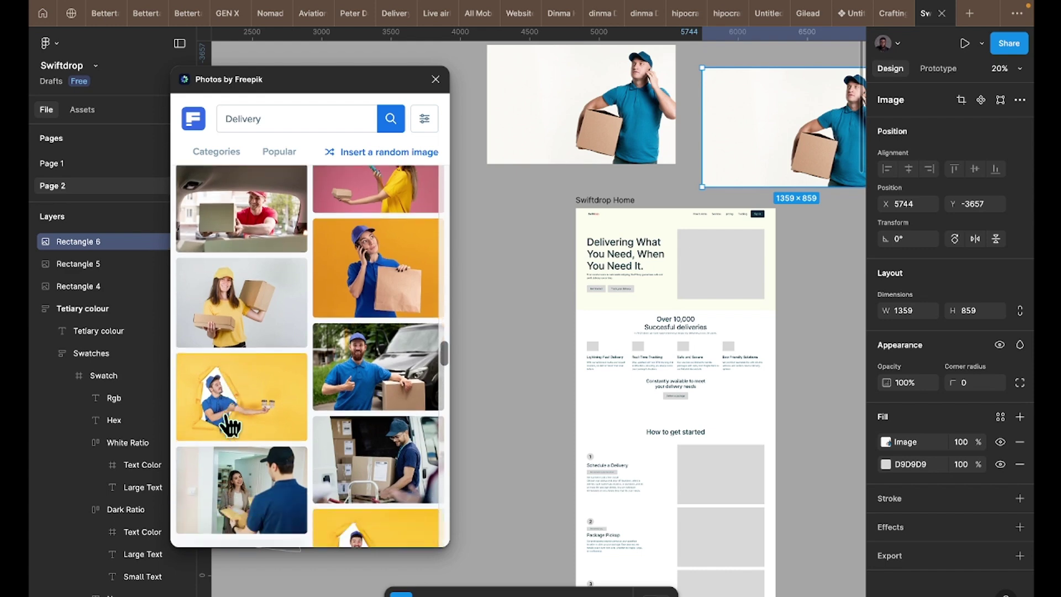
{"action": "left_click", "coordinate": [242, 316]}
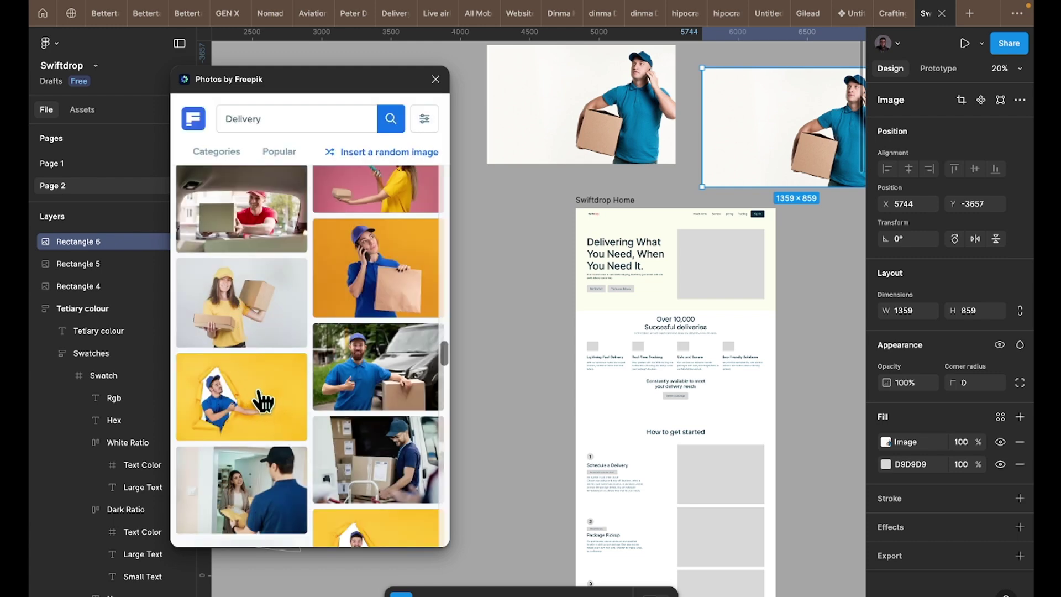
- Look through more of the Freepik "Delivery" photos for another image that suits the hero section
{"action": "scroll", "coordinate": [264, 400], "scroll_direction": "down", "scroll_amount": 5}
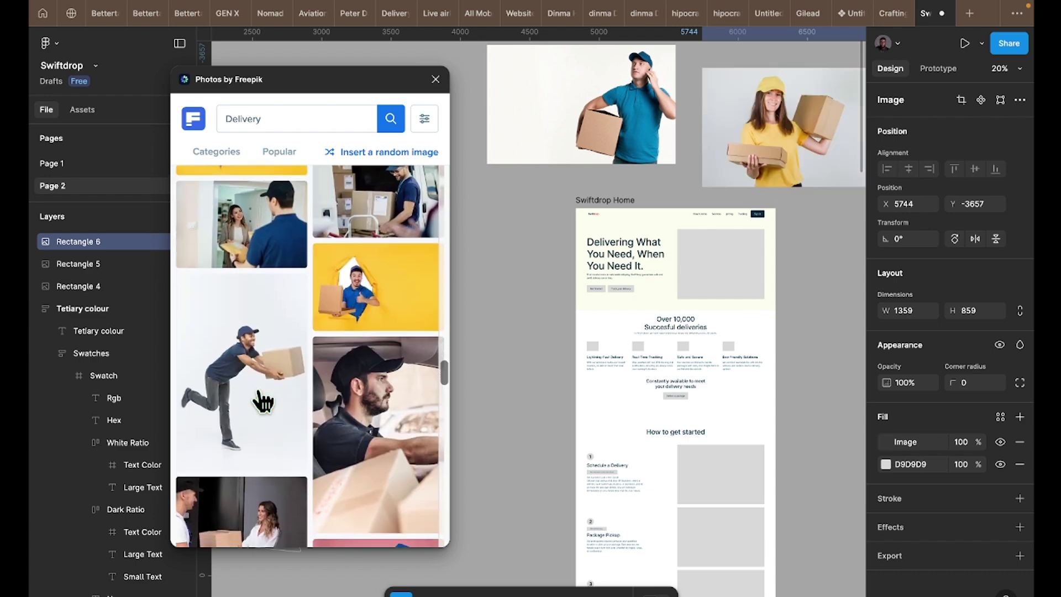
{"action": "scroll", "coordinate": [263, 401], "scroll_direction": "down", "scroll_amount": 6}
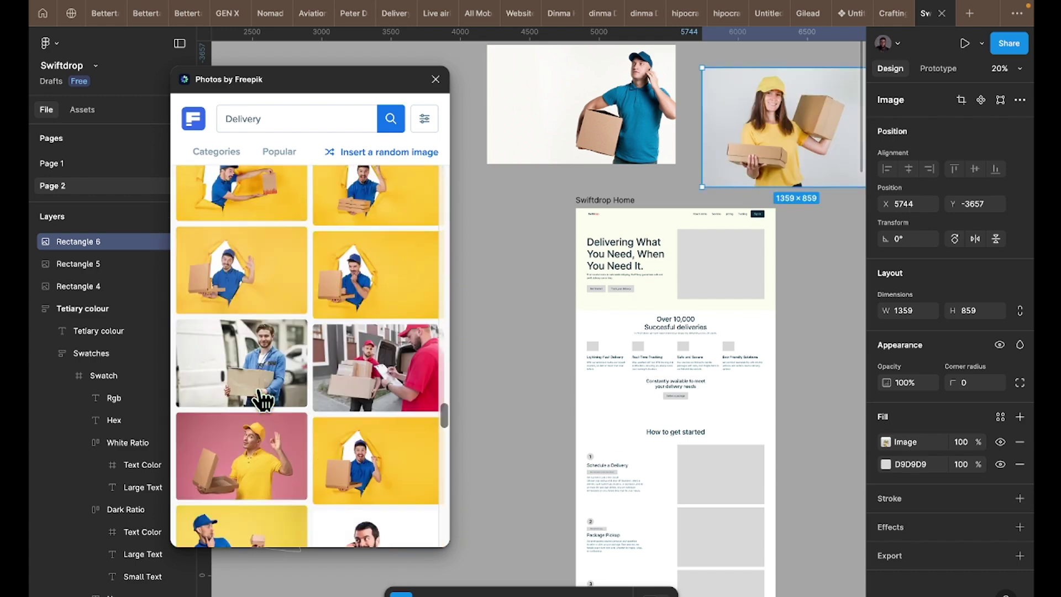
{"action": "scroll", "coordinate": [264, 401], "scroll_direction": "down", "scroll_amount": 6}
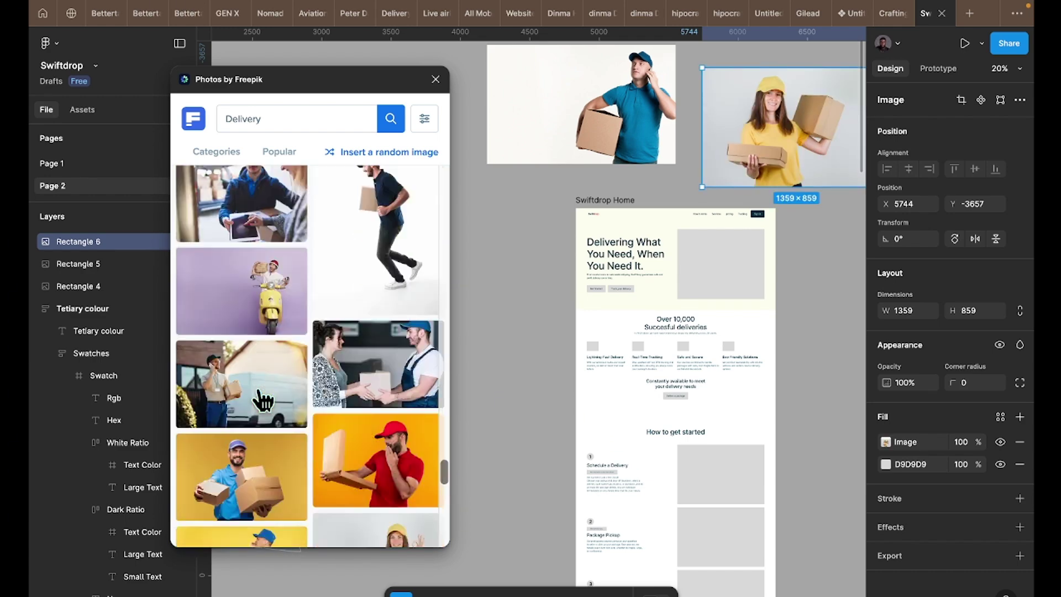
{"action": "scroll", "coordinate": [264, 401], "scroll_direction": "down", "scroll_amount": 5}
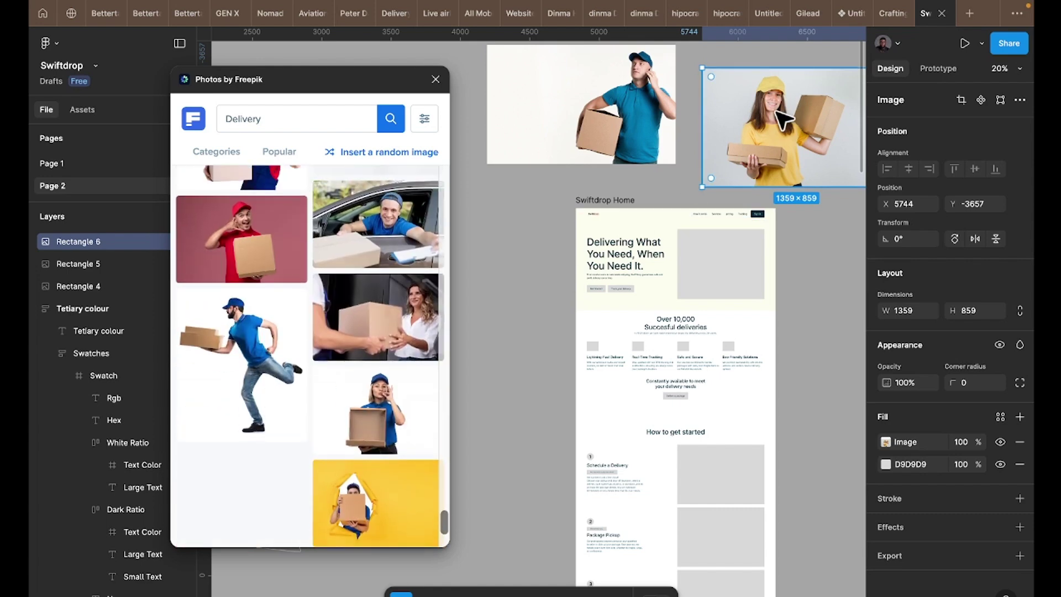
{"action": "scroll", "coordinate": [343, 315], "scroll_direction": "down", "scroll_amount": 2}
{"action": "scroll", "coordinate": [761, 271], "scroll_direction": "down", "scroll_amount": 1}
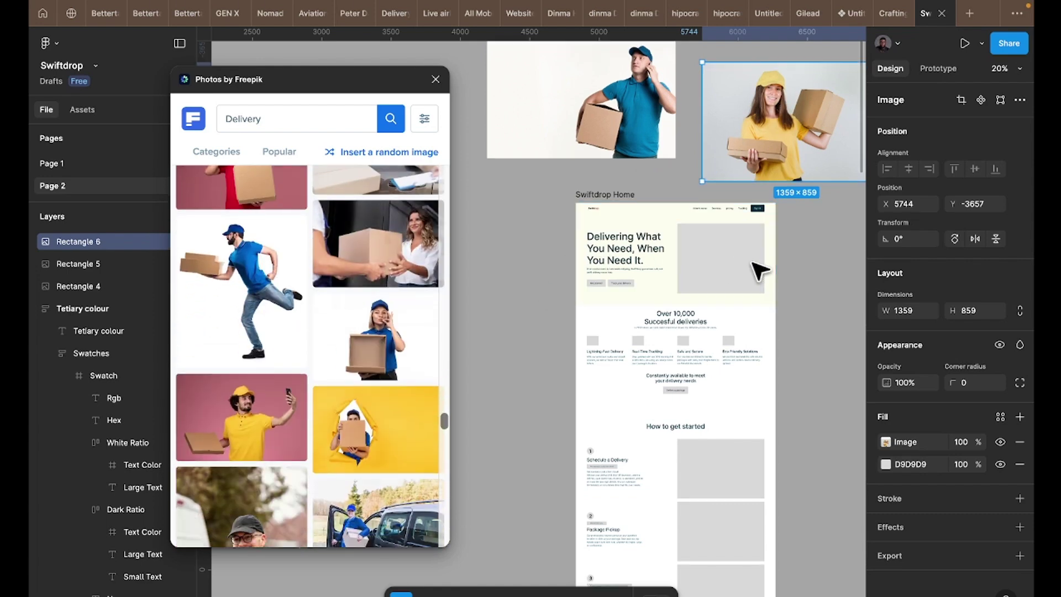
{"action": "scroll", "coordinate": [759, 268], "scroll_direction": "down", "scroll_amount": 3}
{"action": "scroll", "coordinate": [758, 266], "scroll_direction": "up", "scroll_amount": 3}
{"action": "scroll", "coordinate": [758, 265], "scroll_direction": "right", "scroll_amount": 2}
{"action": "scroll", "coordinate": [332, 347], "scroll_direction": "down", "scroll_amount": 6}
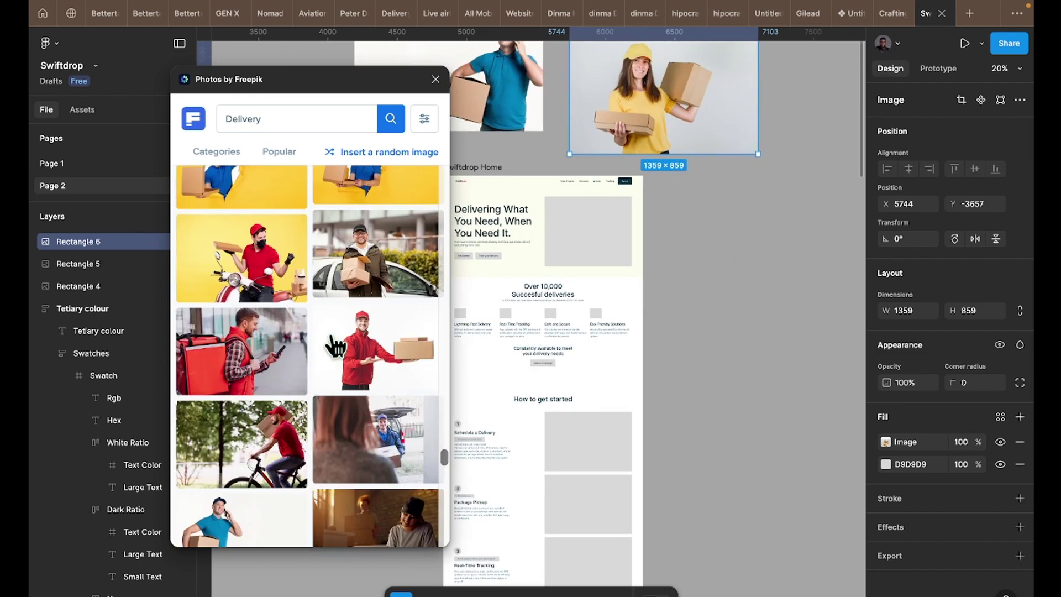
{"action": "scroll", "coordinate": [337, 351], "scroll_direction": "down", "scroll_amount": 5}
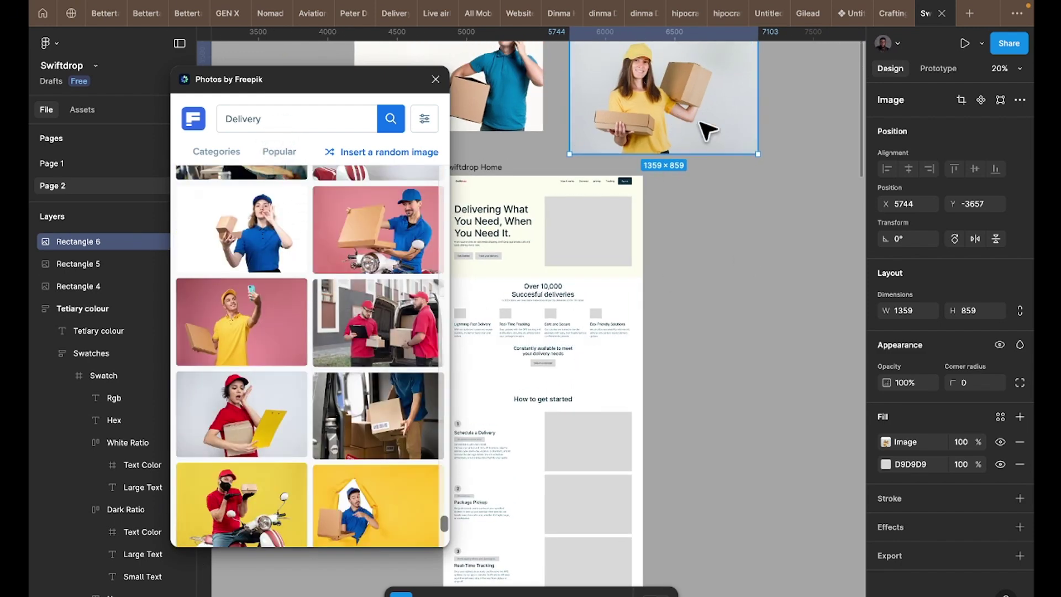
- Duplicate the woman's photo rectangle beside it, fill the copy with the photo of the smiling courier in a car, and close the plugin
{"action": "left_click_drag", "start_coordinate": [708, 131], "coordinate": [889, 163]}
{"action": "scroll", "coordinate": [365, 373], "scroll_direction": "down", "scroll_amount": 5}
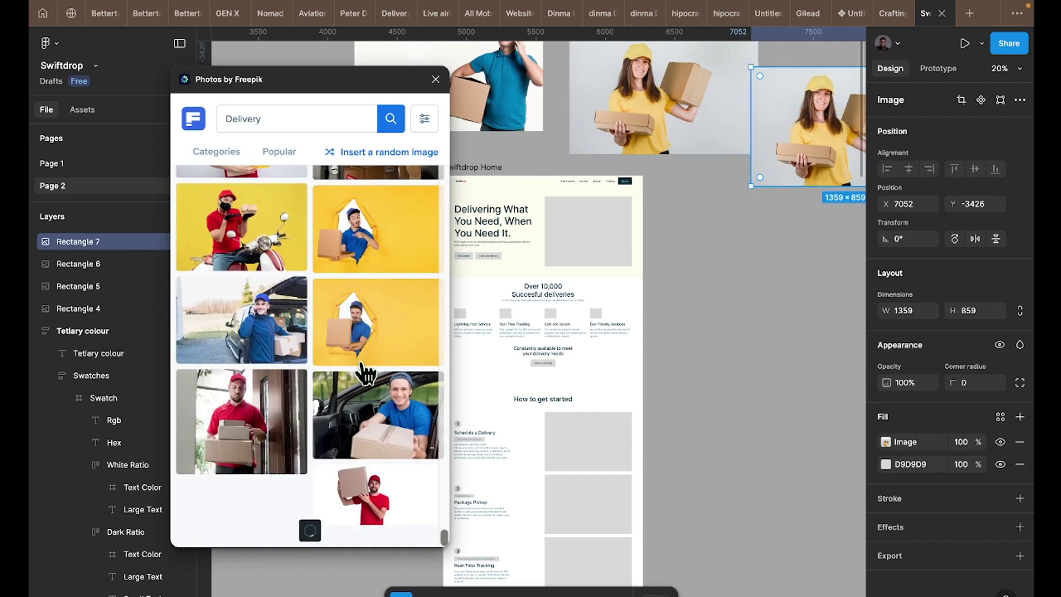
{"action": "scroll", "coordinate": [311, 398], "scroll_direction": "down", "scroll_amount": 3}
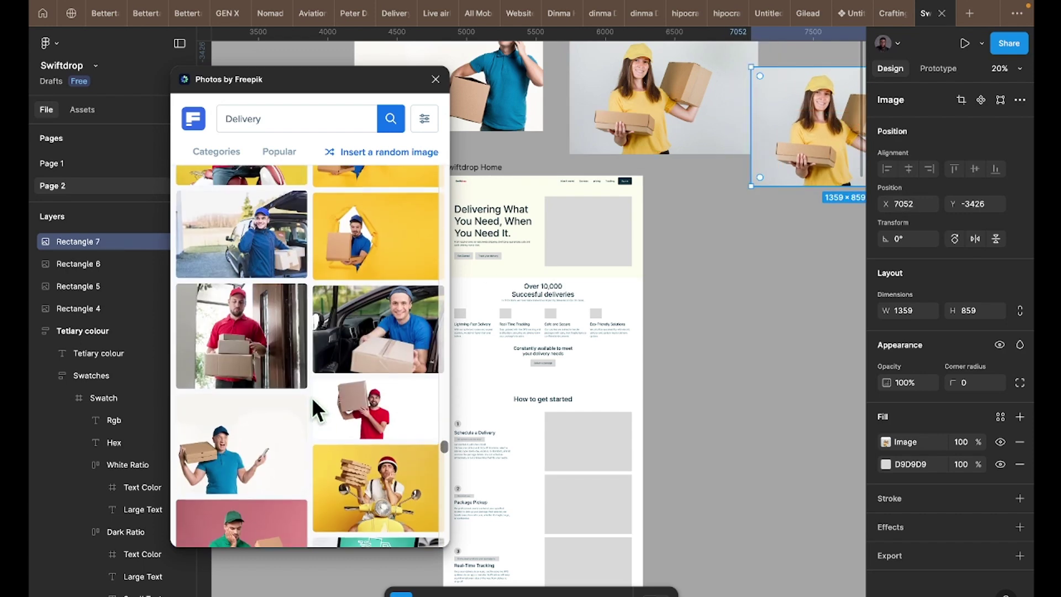
{"action": "scroll", "coordinate": [311, 397], "scroll_direction": "down", "scroll_amount": 3}
{"action": "left_click", "coordinate": [367, 247]}
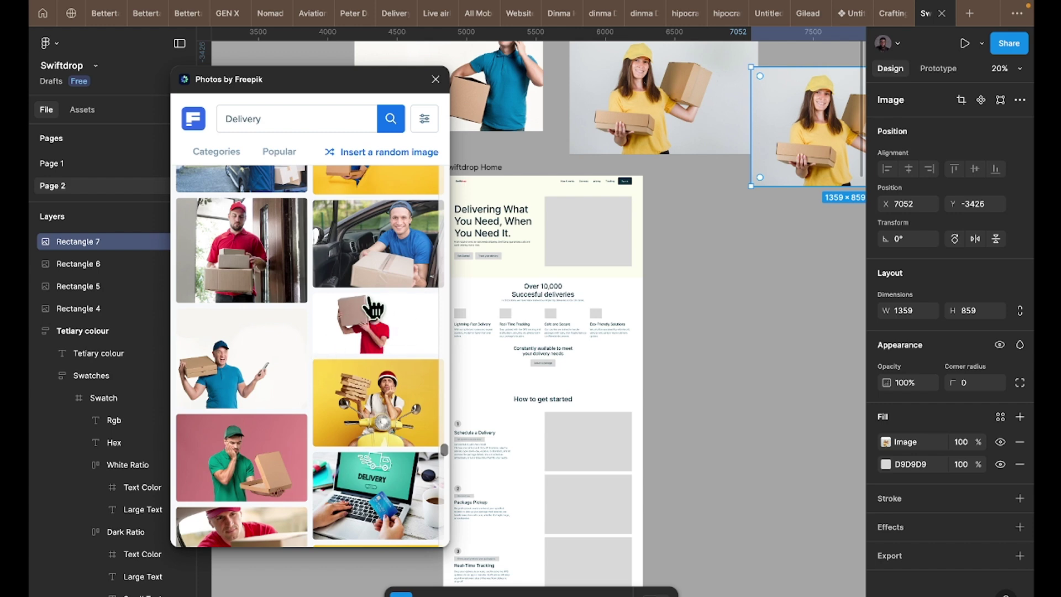
{"action": "left_click", "coordinate": [378, 243]}
{"action": "left_click", "coordinate": [435, 83]}
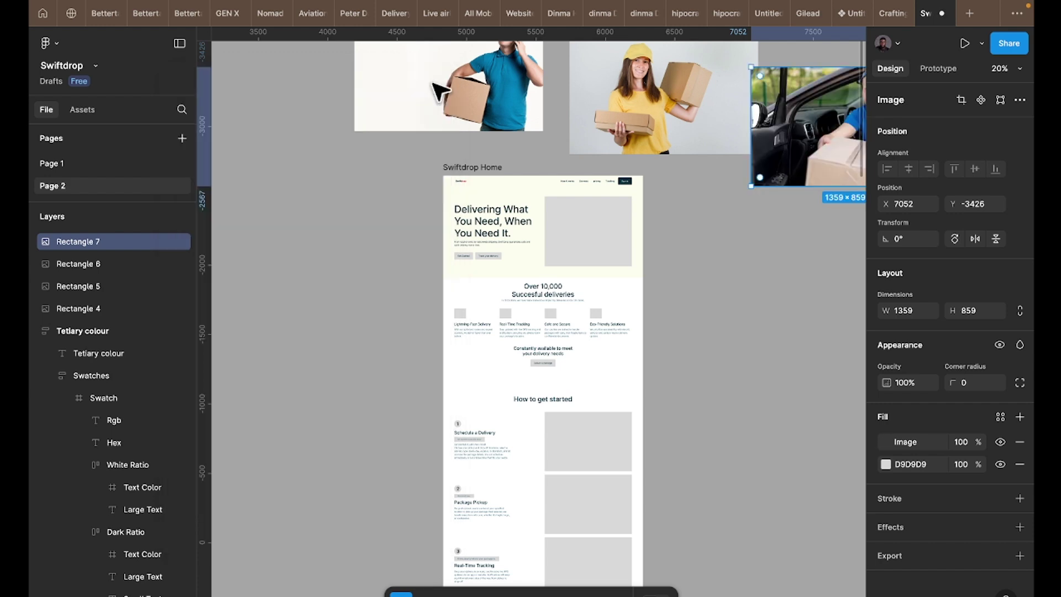
- Move the car courier photo level with the woman's photo, spaced evenly beside it
{"action": "scroll", "coordinate": [613, 367], "scroll_direction": "up", "scroll_amount": 3}
{"action": "scroll", "coordinate": [612, 367], "scroll_direction": "right", "scroll_amount": 3}
{"action": "left_click_drag", "start_coordinate": [760, 245], "coordinate": [793, 213]}
- Pull the redundant copy off the photo of the man on the phone and delete it
{"action": "left_click", "coordinate": [393, 221]}
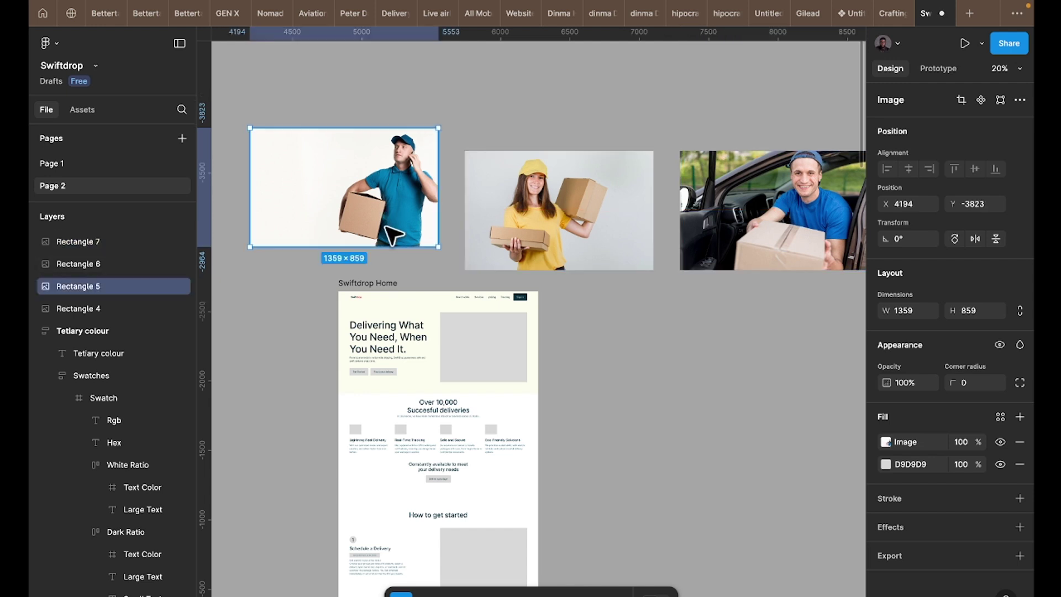
{"action": "left_click_drag", "start_coordinate": [394, 229], "coordinate": [394, 243]}
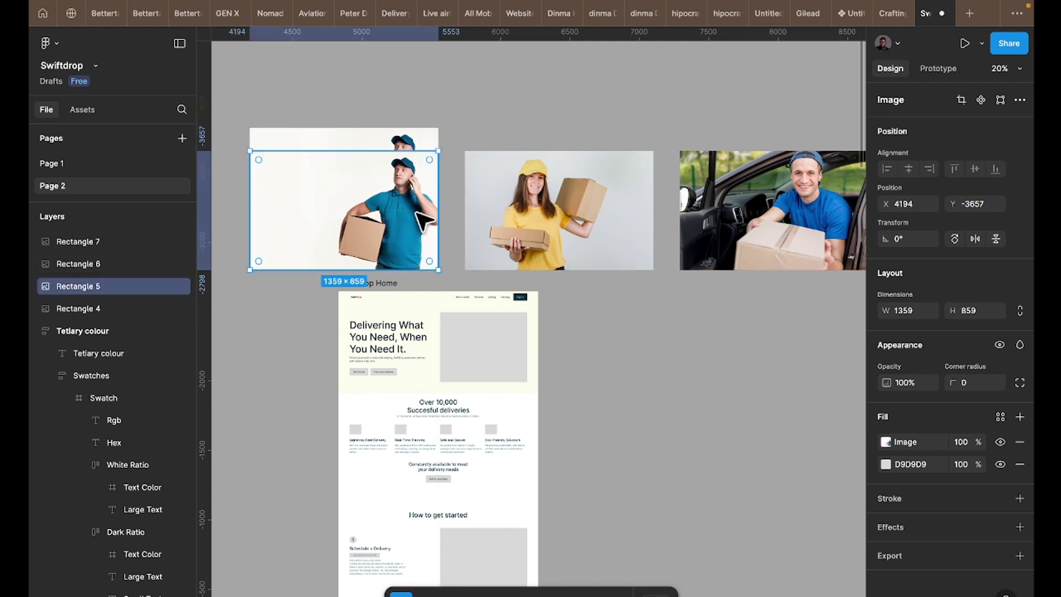
{"action": "key", "text": "Delete"}
- Run Remove background from the Icons8 Background Remover plugin on the photos of the phoning man and the woman in yellow
{"action": "left_click", "coordinate": [578, 229], "text": "shift"}
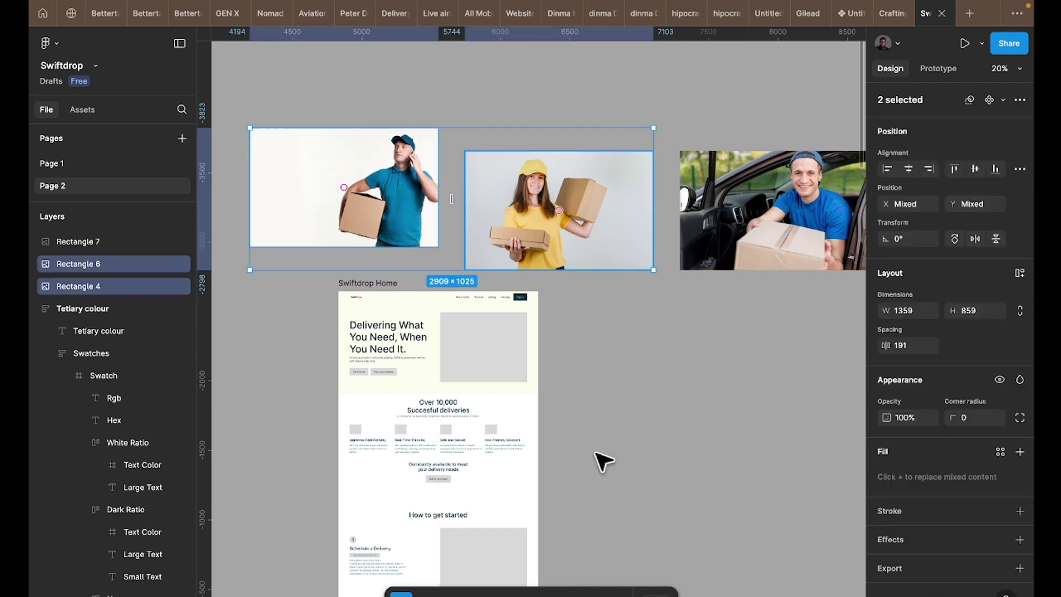
{"action": "left_click", "coordinate": [616, 594]}
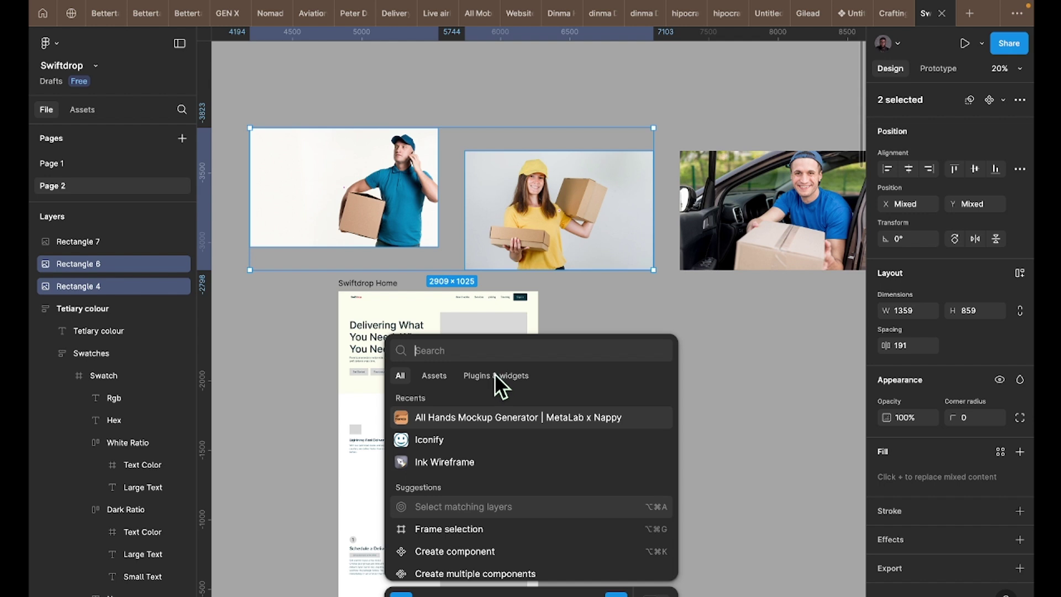
{"action": "left_click", "coordinate": [492, 376]}
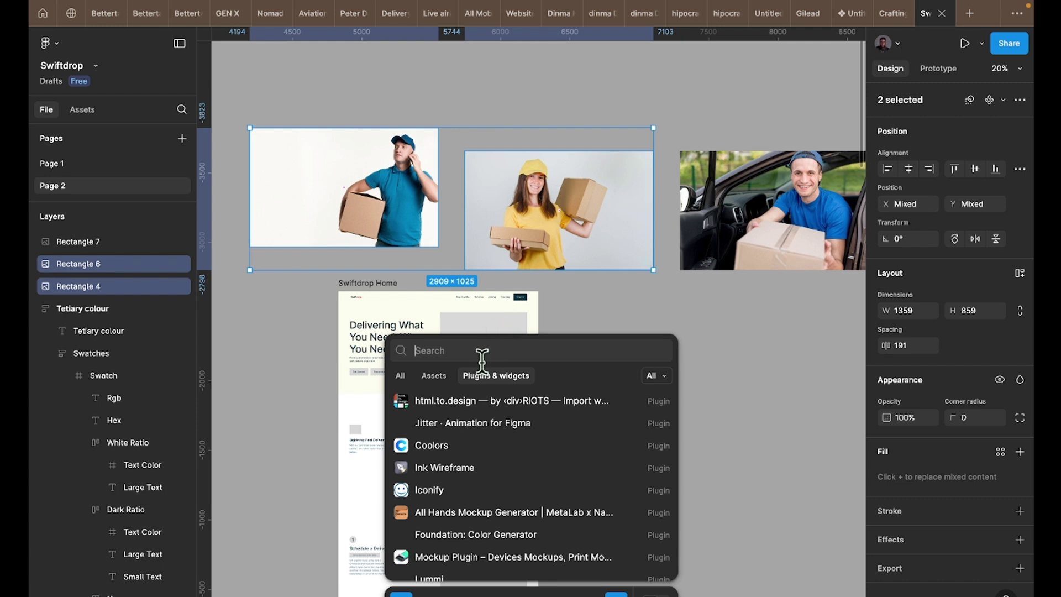
{"action": "type", "text": "remove back"}
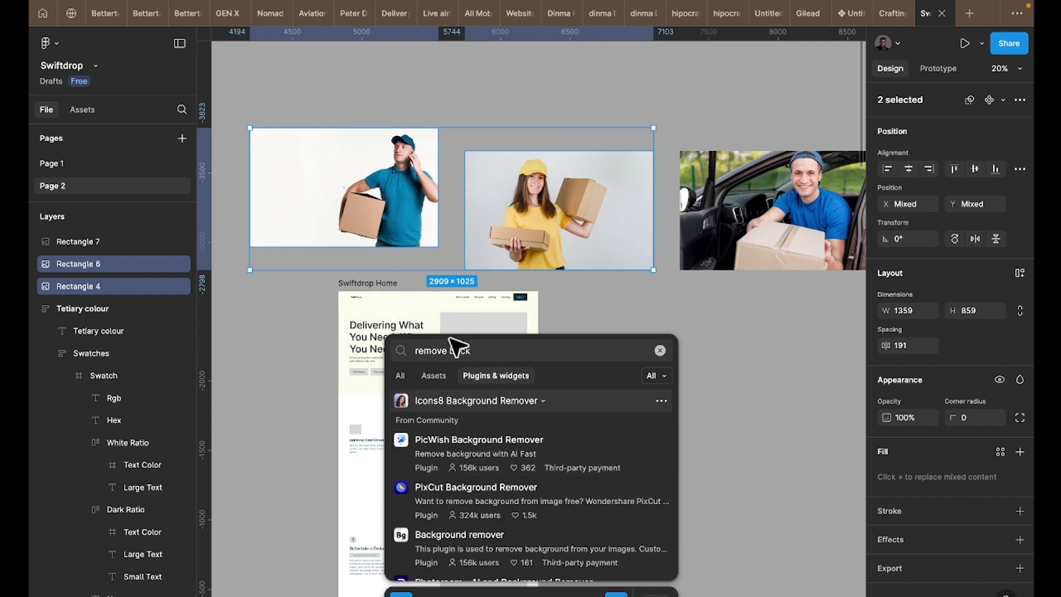
{"action": "left_click", "coordinate": [429, 400]}
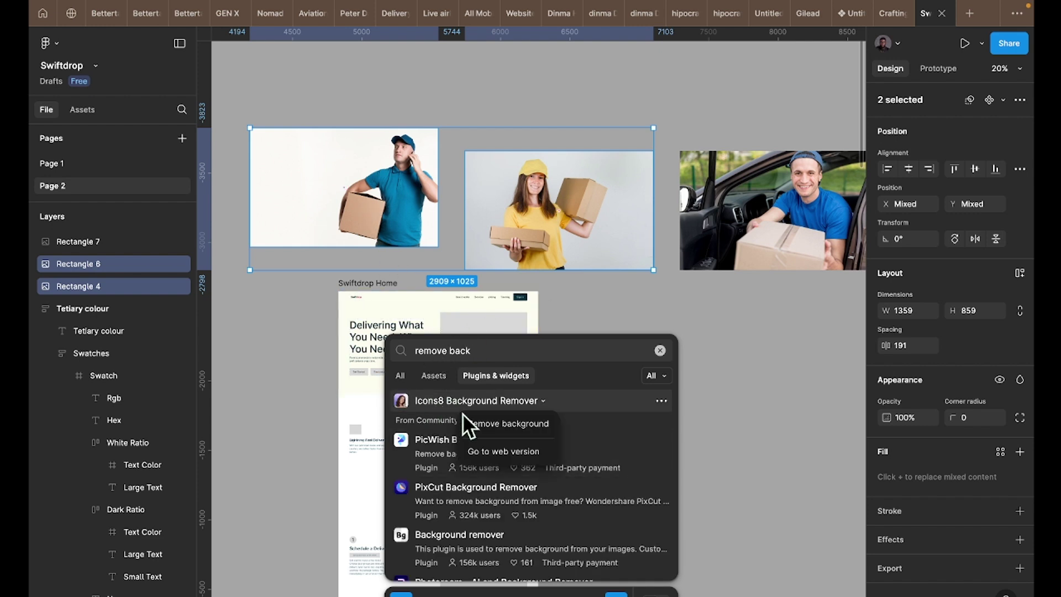
{"action": "left_click", "coordinate": [486, 423]}
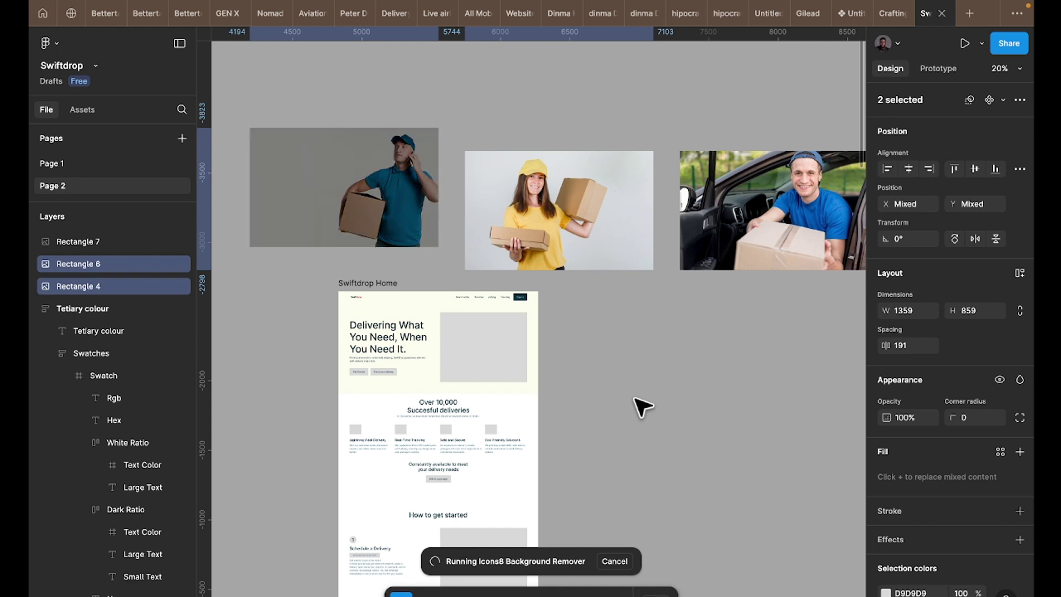
- Remove the D9D9D9 fill behind the cut-out photo of the woman in yellow
{"action": "scroll", "coordinate": [481, 356], "scroll_direction": "up", "scroll_amount": 2}
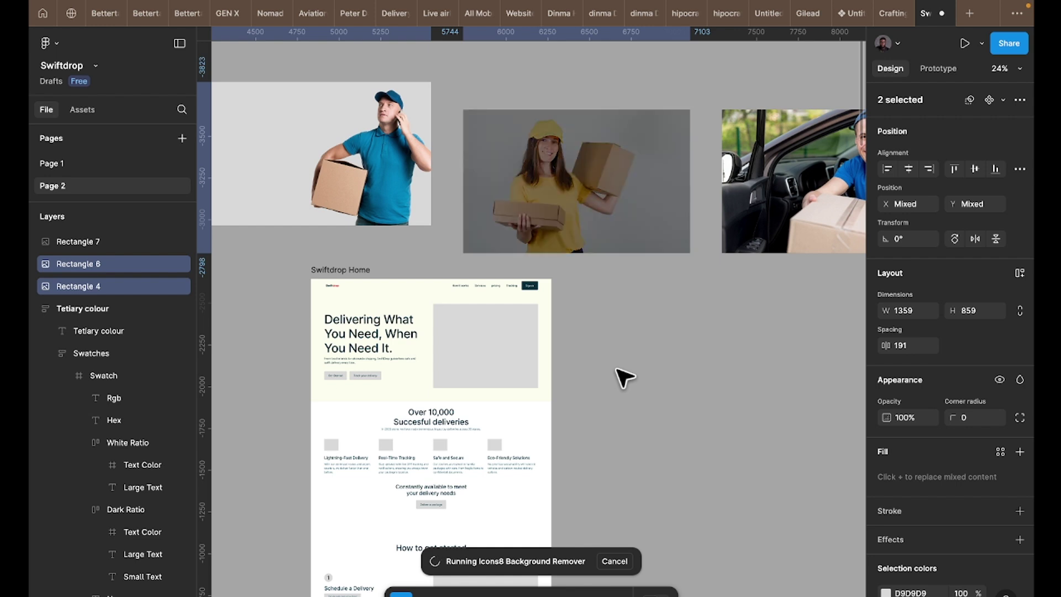
{"action": "left_click", "coordinate": [655, 332]}
{"action": "left_click", "coordinate": [581, 207]}
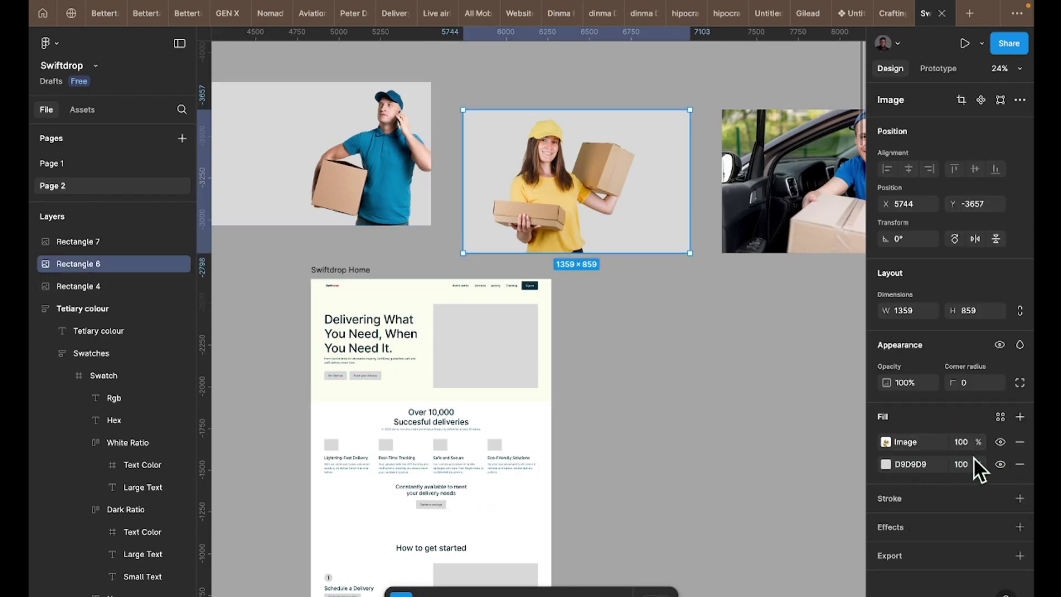
{"action": "left_click", "coordinate": [1000, 468]}
{"action": "left_click", "coordinate": [1000, 468]}
{"action": "left_click", "coordinate": [1019, 464]}
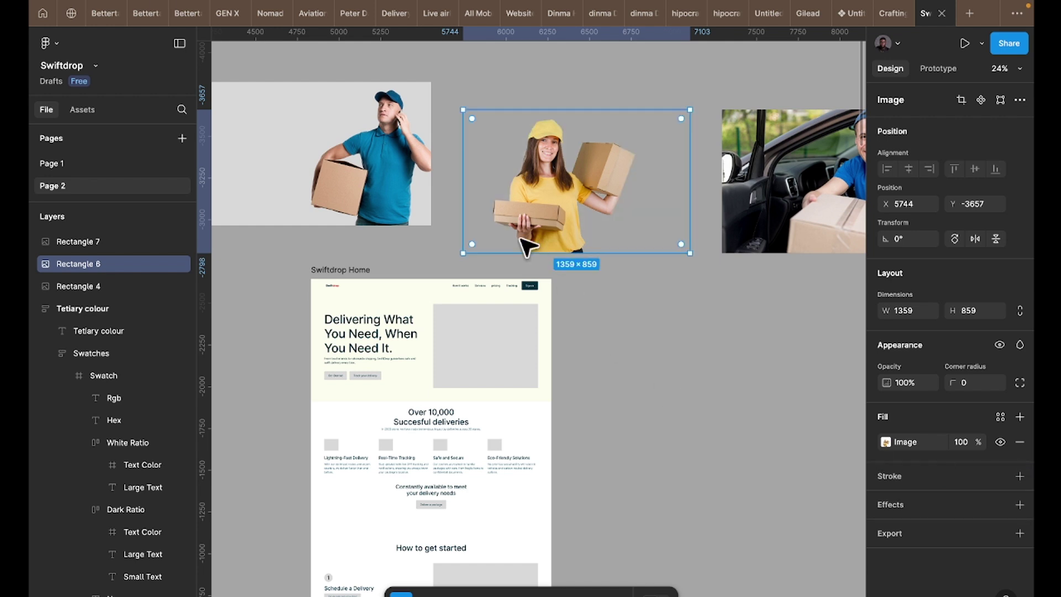
- Draw a frame of about 673 × 531 beside Swiftdrop Home and fill it with the Foundation/Secondary/S200 colour
{"action": "left_click", "coordinate": [503, 362]}
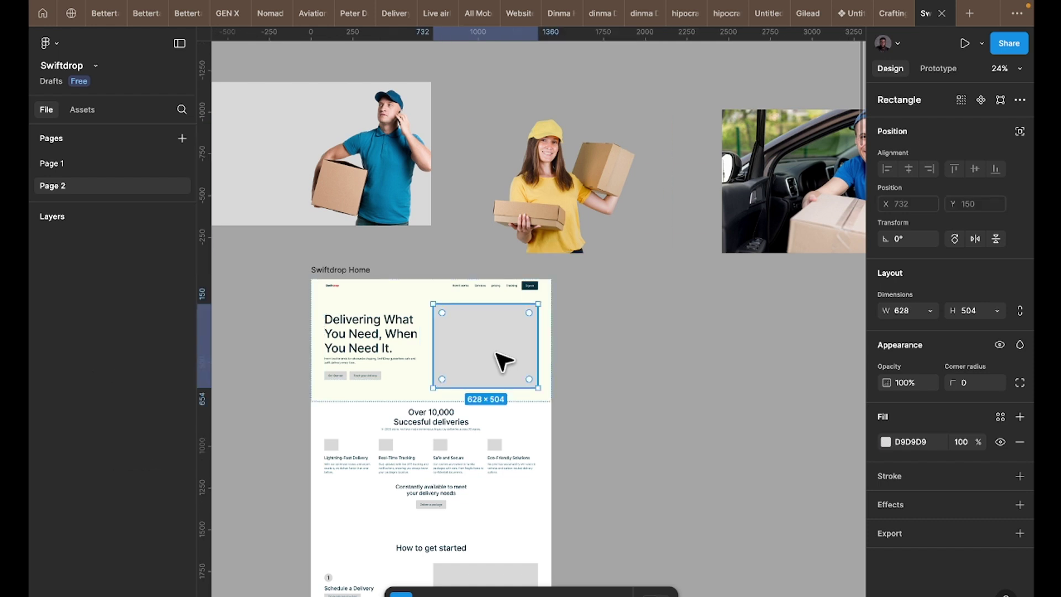
{"action": "left_click", "coordinate": [652, 345]}
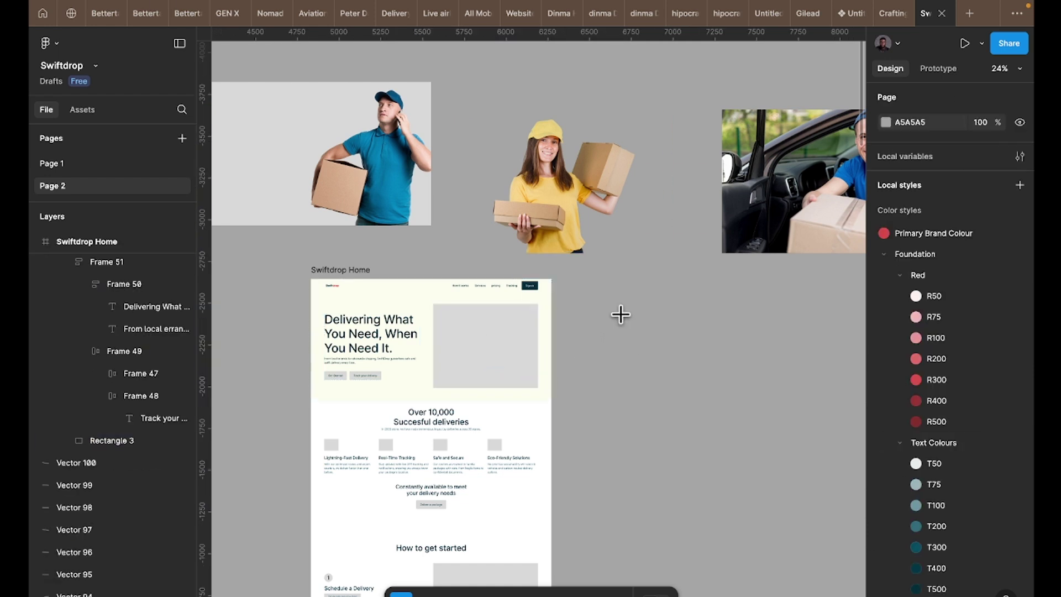
{"action": "key", "text": "f"}
{"action": "left_click_drag", "start_coordinate": [613, 308], "coordinate": [726, 396]}
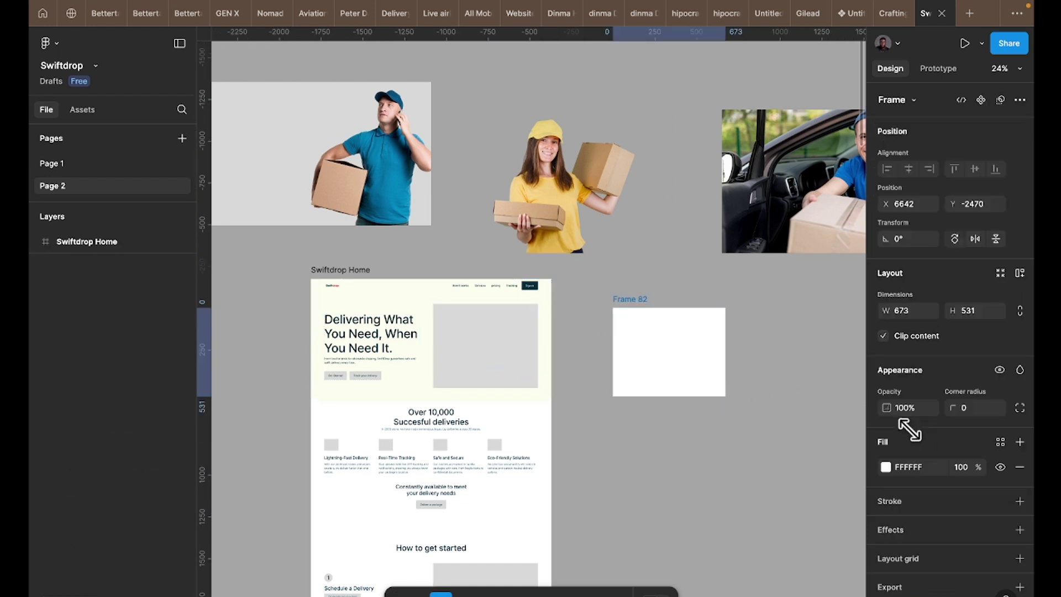
{"action": "left_click", "coordinate": [1001, 443]}
{"action": "scroll", "coordinate": [821, 553], "scroll_direction": "down", "scroll_amount": 5}
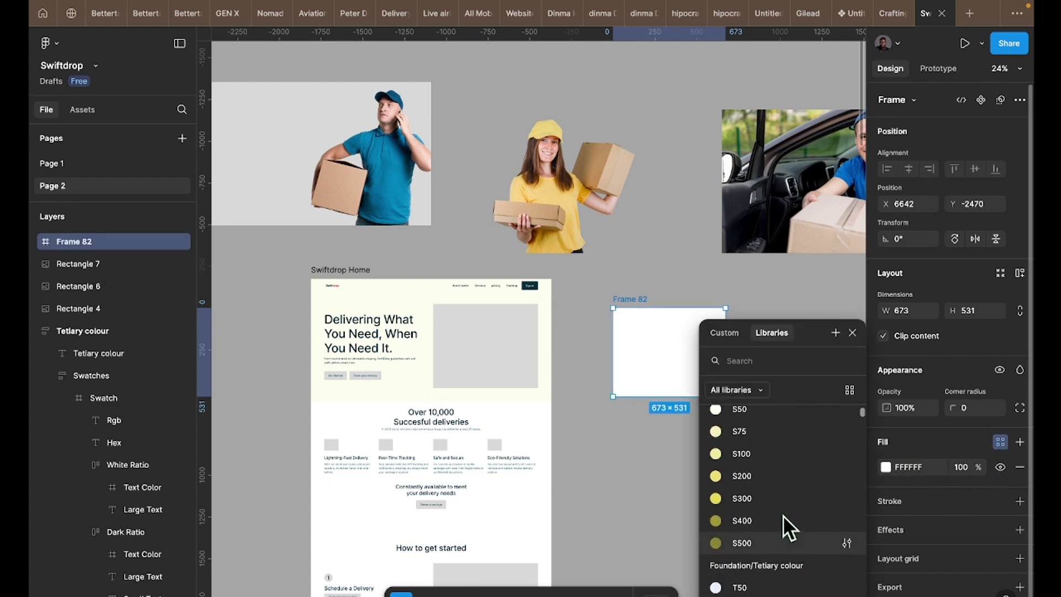
{"action": "left_click", "coordinate": [758, 476]}
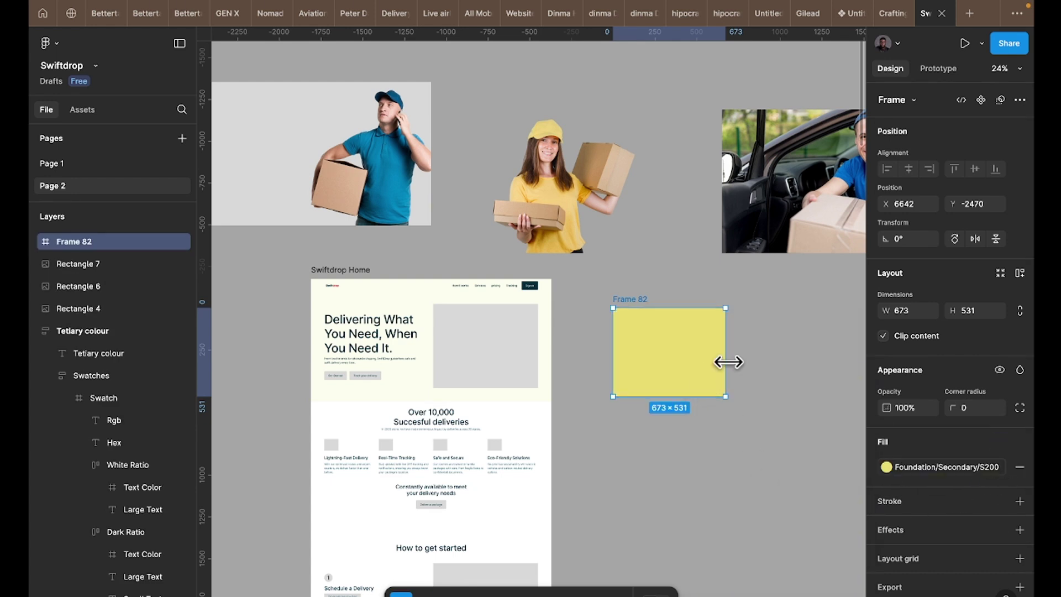
- Enlarge the yellow frame to about 852 × 681 and move the cut-out photo of the woman into it
{"action": "left_click_drag", "start_coordinate": [726, 360], "coordinate": [755, 362]}
{"action": "left_click_drag", "start_coordinate": [716, 396], "coordinate": [717, 422]}
{"action": "left_click_drag", "start_coordinate": [539, 198], "coordinate": [661, 322]}
{"action": "left_click_drag", "start_coordinate": [679, 381], "coordinate": [680, 394]}
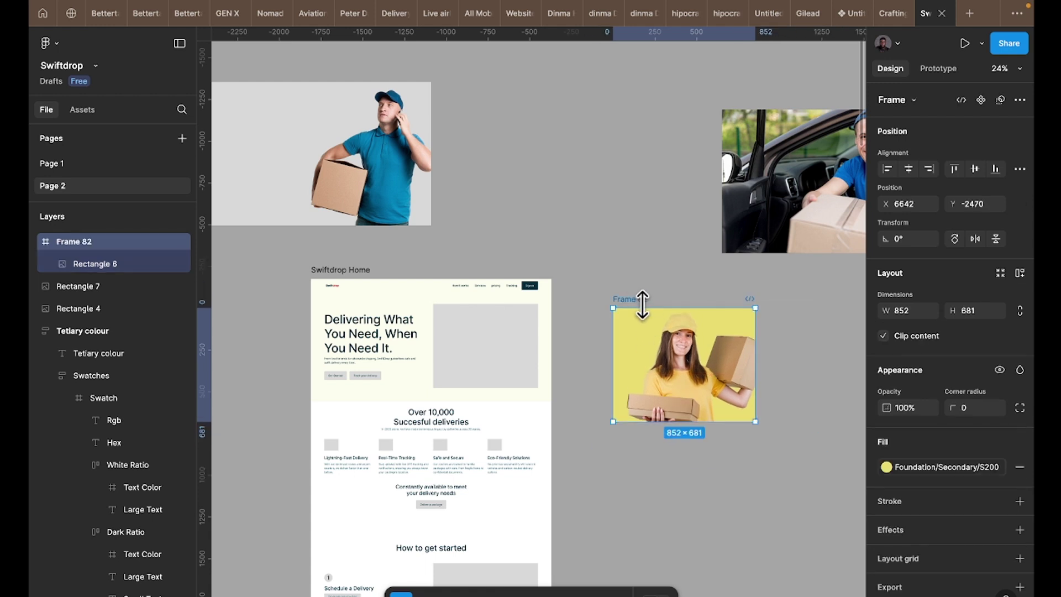
- Enlarge the frame to about 1007 × 798 and scale the woman's photo to about 1214 × 767, resting on the frame's bottom edge
{"action": "left_click_drag", "start_coordinate": [641, 307], "coordinate": [640, 288]}
{"action": "left_click_drag", "start_coordinate": [753, 340], "coordinate": [769, 339]}
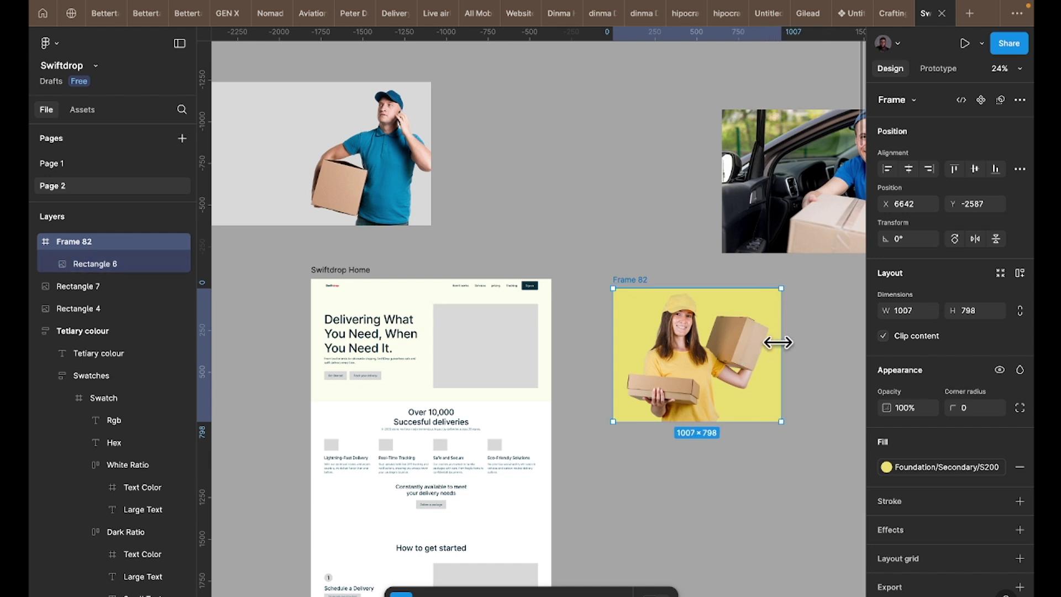
{"action": "left_click", "coordinate": [681, 364]}
{"action": "left_click_drag", "start_coordinate": [595, 284], "coordinate": [621, 297]}
{"action": "left_click_drag", "start_coordinate": [686, 347], "coordinate": [680, 343]}
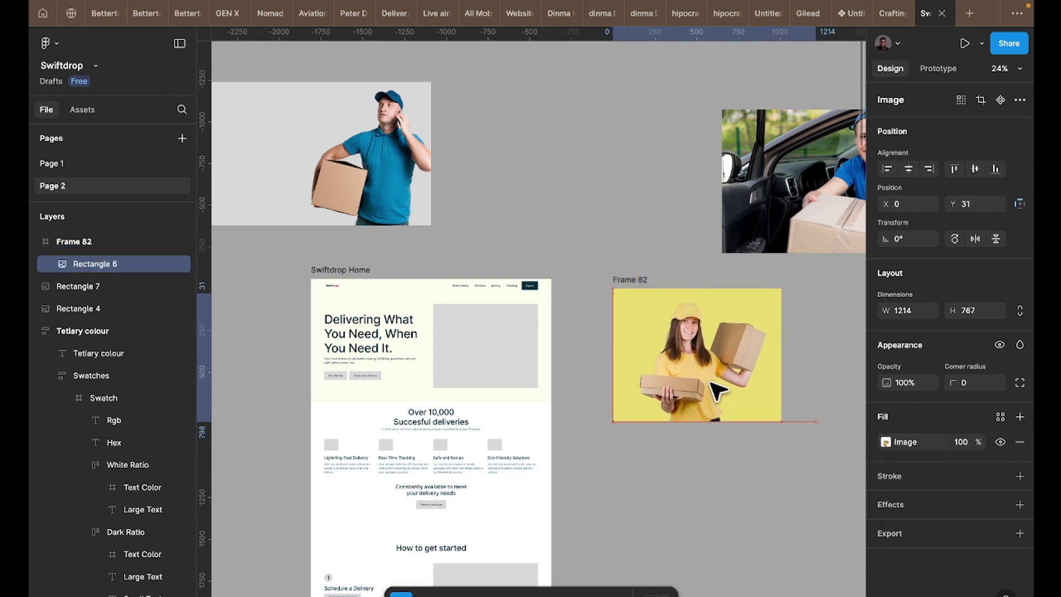
- Round the photo frame's corners to 24 and move the frame closer to Swiftdrop Home
{"action": "left_click", "coordinate": [635, 283]}
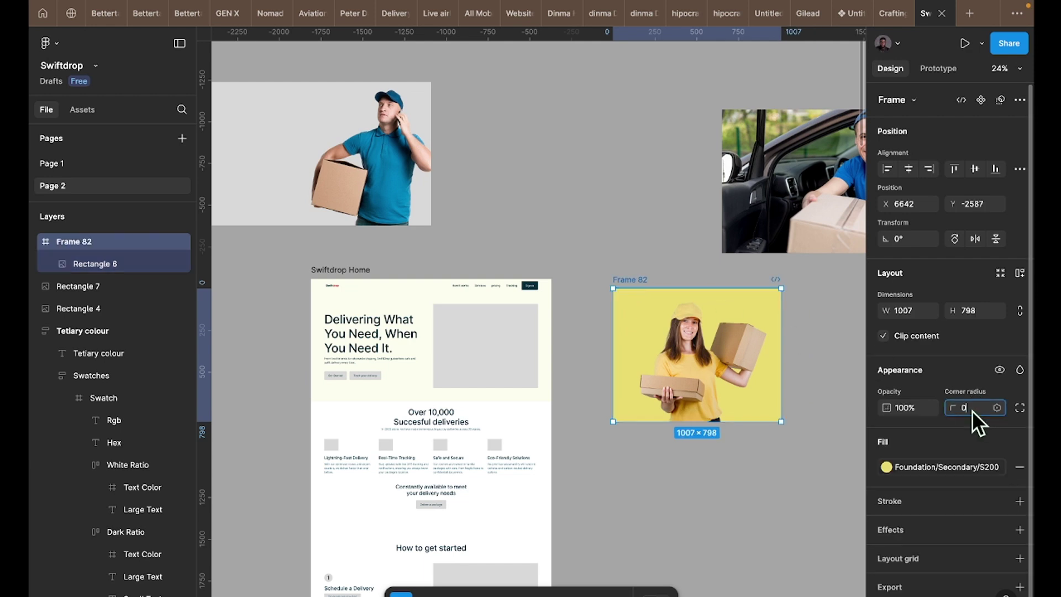
{"action": "type", "text": "24"}
{"action": "key", "text": "Return"}
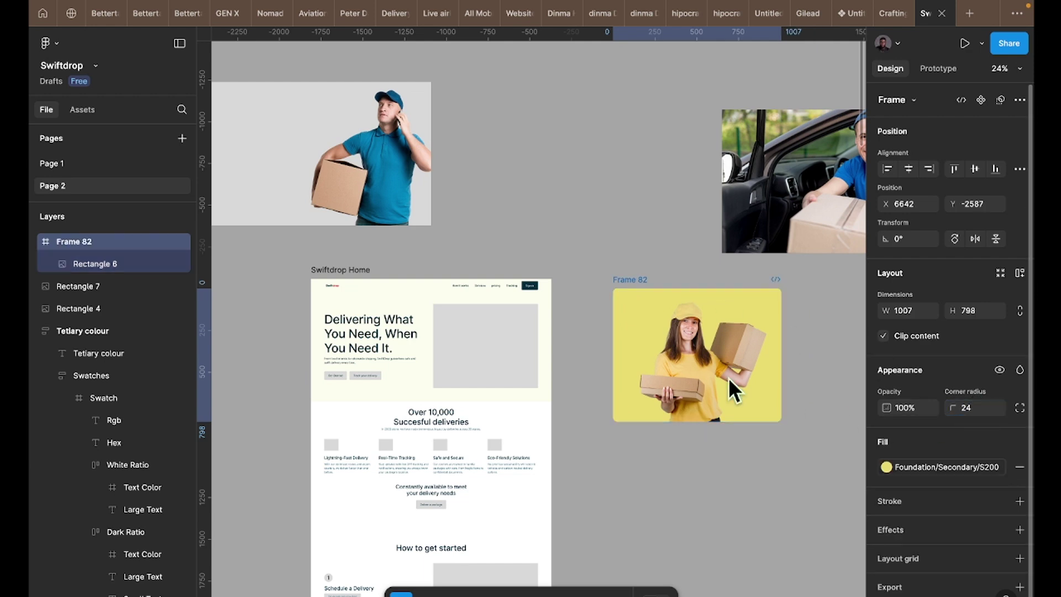
{"action": "left_click_drag", "start_coordinate": [634, 281], "coordinate": [610, 277]}
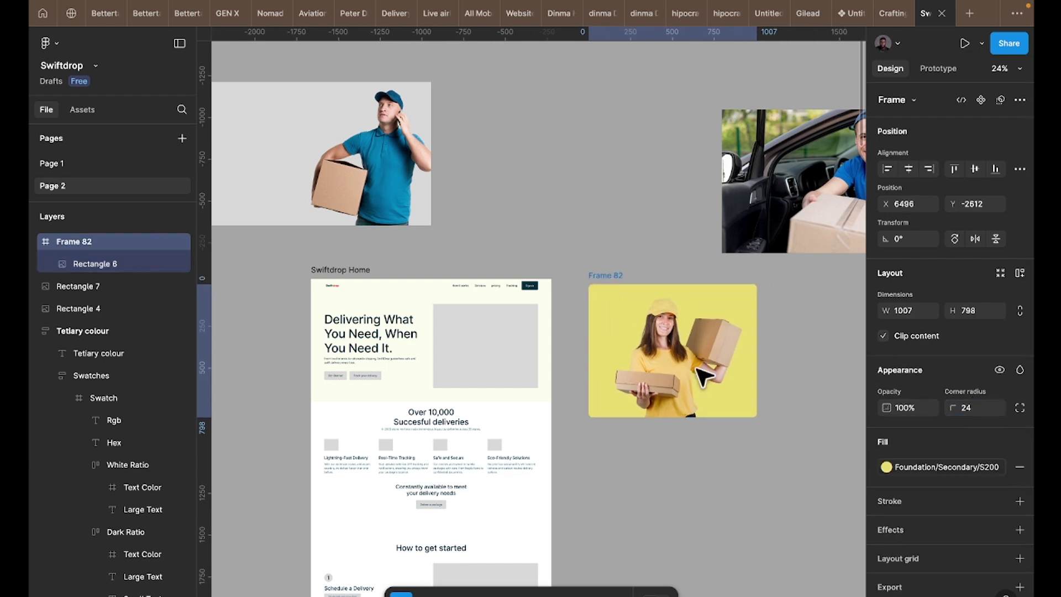
- Try a dark teal Text Colours shade, Text Colours/T75 and Secondary/S300 as the fill behind the woman
{"action": "left_click", "coordinate": [930, 467]}
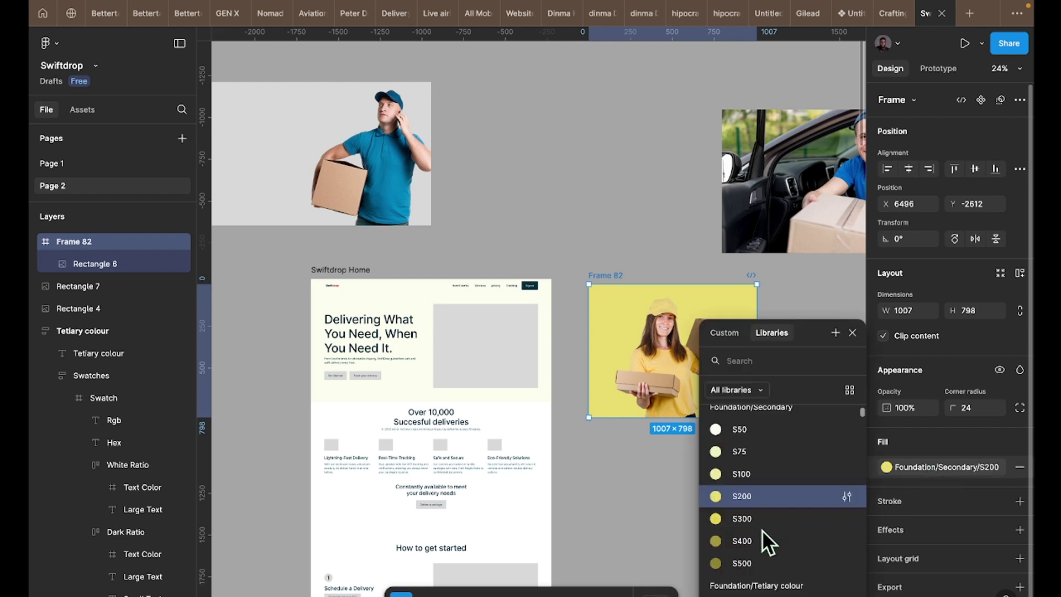
{"action": "scroll", "coordinate": [762, 530], "scroll_direction": "up", "scroll_amount": 3}
{"action": "left_click", "coordinate": [739, 468]}
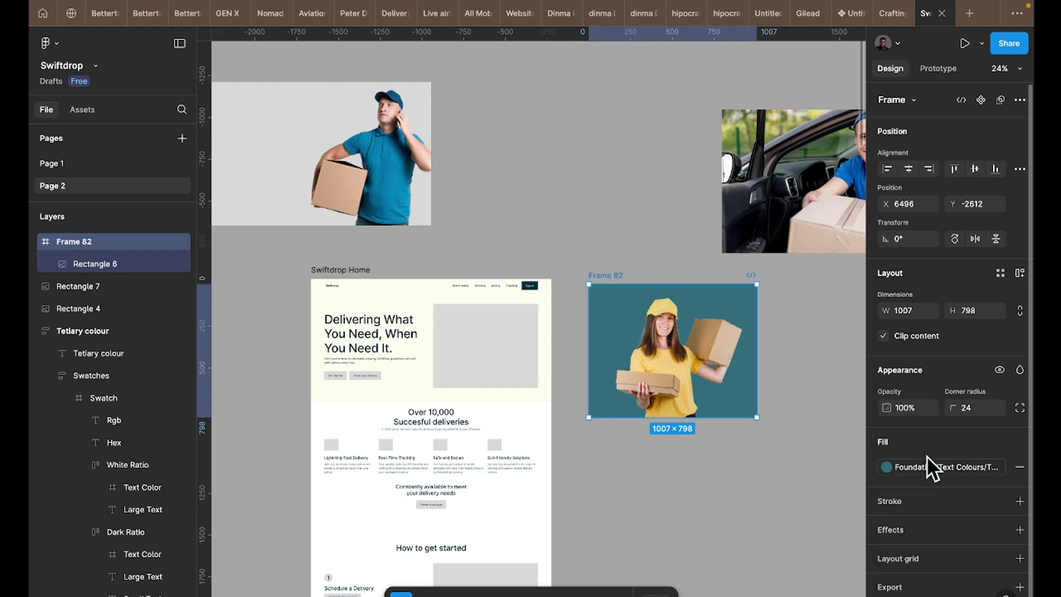
{"action": "left_click", "coordinate": [920, 468]}
{"action": "left_click", "coordinate": [762, 482]}
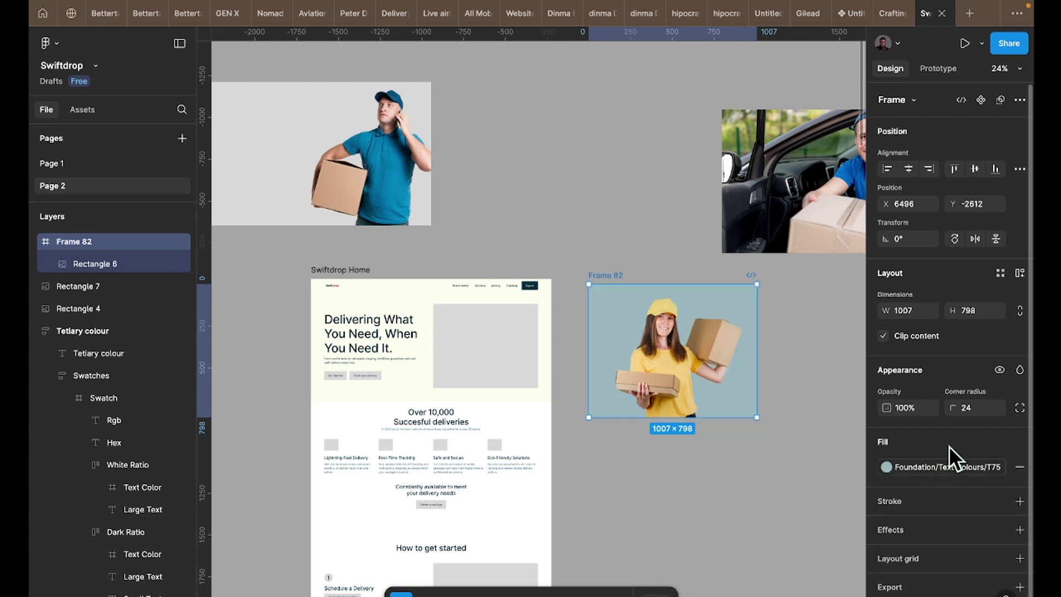
{"action": "left_click", "coordinate": [951, 462]}
{"action": "scroll", "coordinate": [780, 524], "scroll_direction": "down", "scroll_amount": 5}
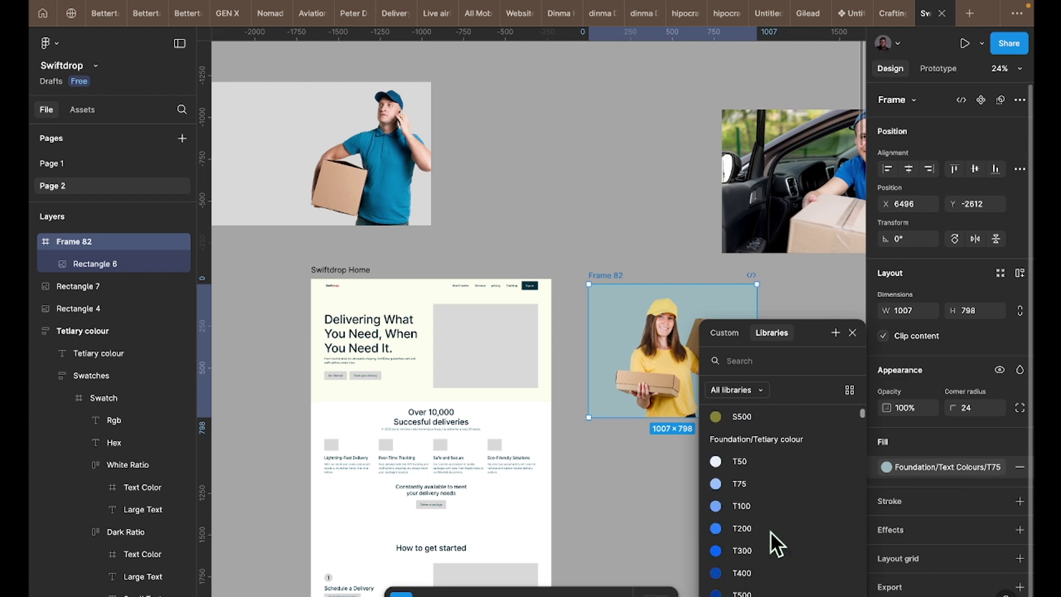
{"action": "scroll", "coordinate": [752, 470], "scroll_direction": "up", "scroll_amount": 3}
{"action": "left_click", "coordinate": [752, 546]}
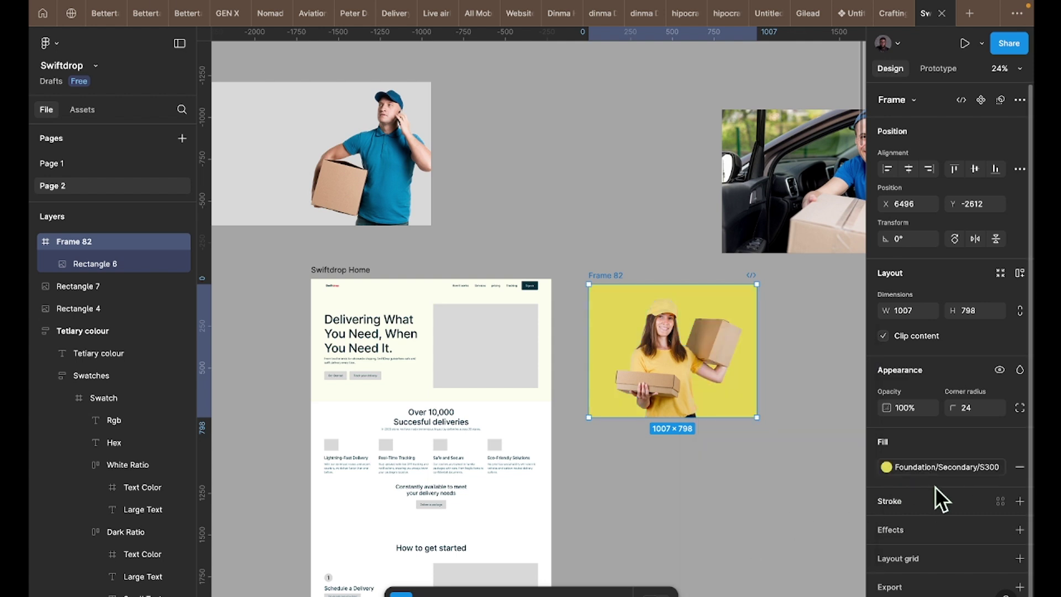
- Set the photo frame's fill to Foundation/Secondary/S75
{"action": "left_click", "coordinate": [938, 468]}
{"action": "left_click", "coordinate": [748, 462]}
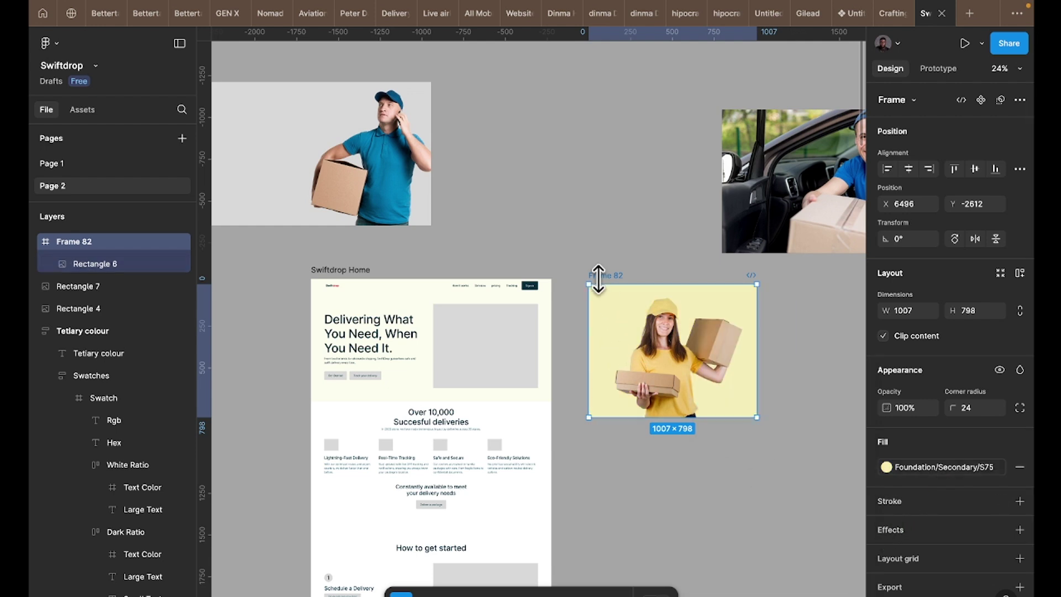
- Add the text "Lagos" below the photo frame and set its font size to 24
{"action": "key", "text": "t"}
{"action": "left_click", "coordinate": [670, 471]}
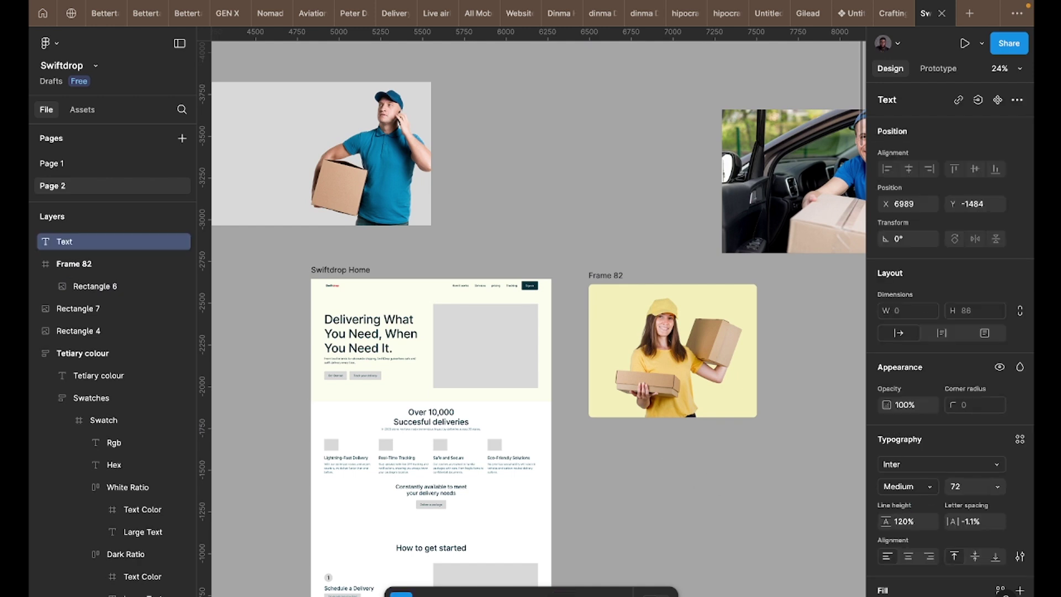
{"action": "key", "text": "Escape"}
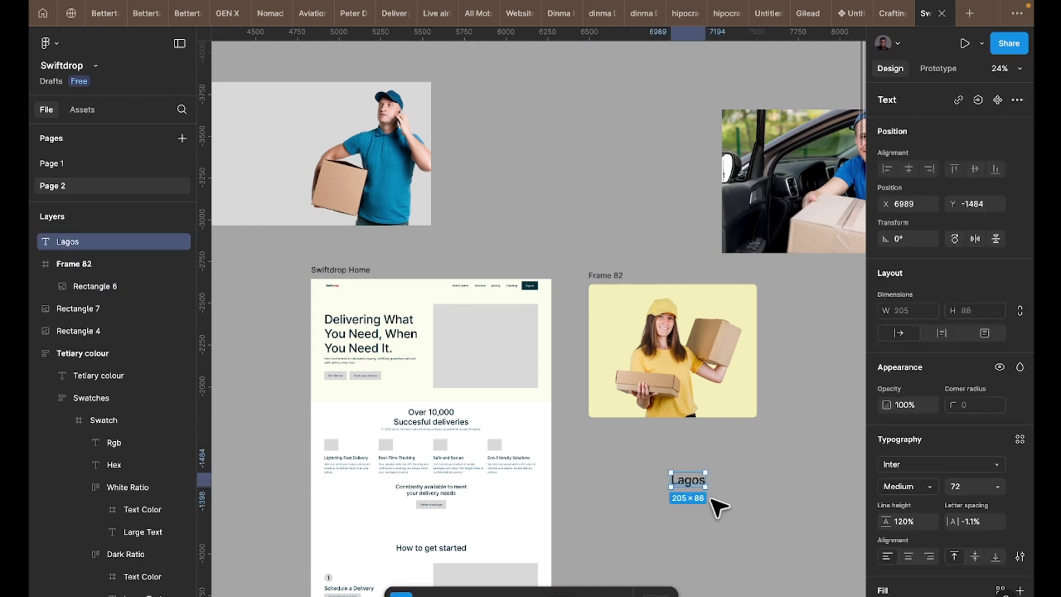
{"action": "scroll", "coordinate": [711, 492], "scroll_direction": "up", "scroll_amount": 4}
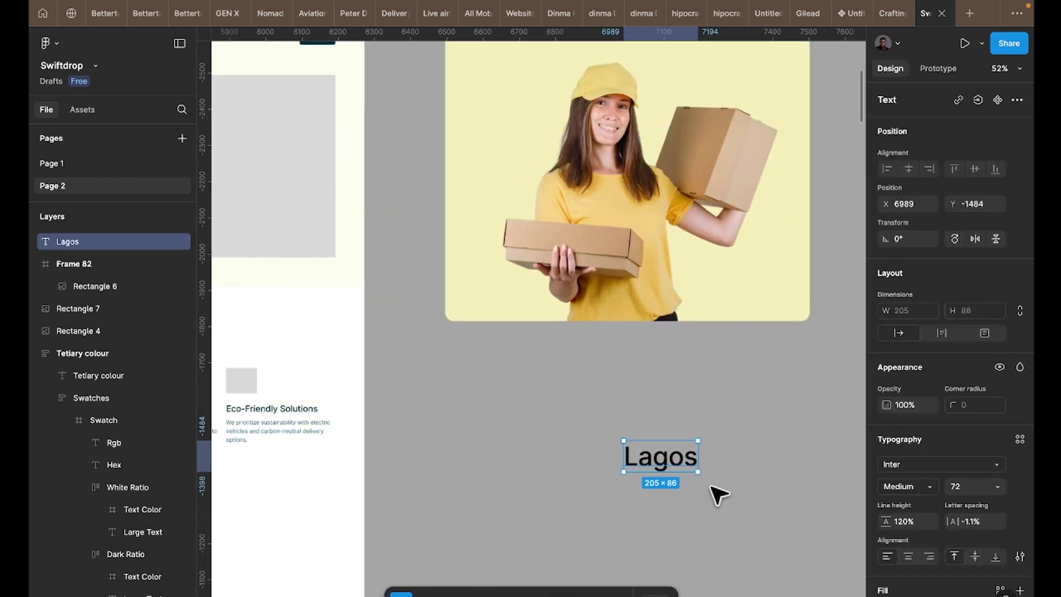
{"action": "left_click", "coordinate": [965, 486]}
{"action": "type", "text": "24"}
{"action": "key", "text": "Return"}
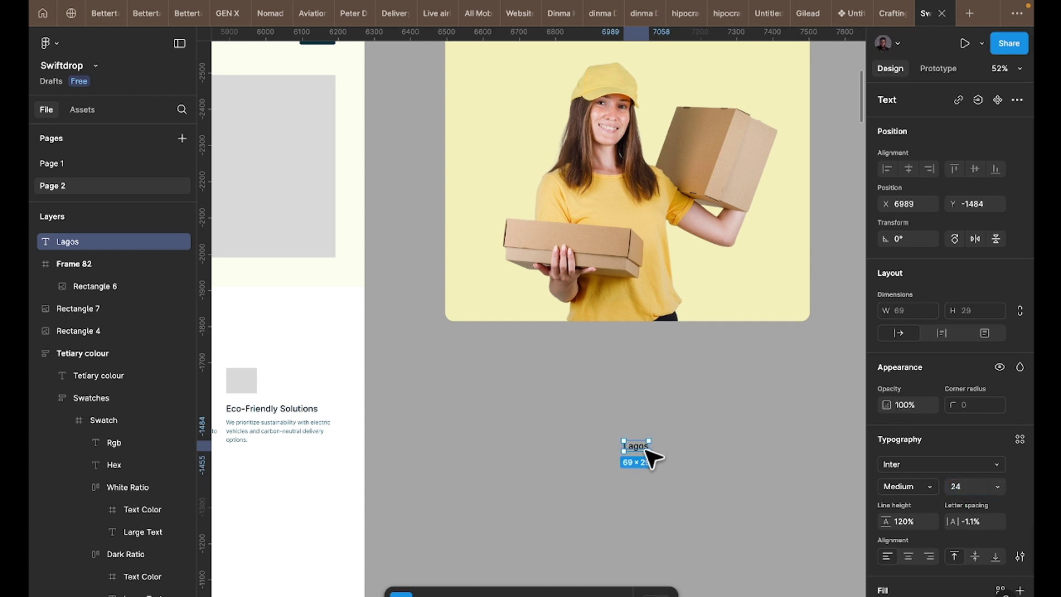
- Wrap the Lagos text in an auto layout frame and widen that frame to about 134
{"action": "key", "text": "shift+a"}
{"action": "scroll", "coordinate": [636, 426], "scroll_direction": "up", "scroll_amount": 4}
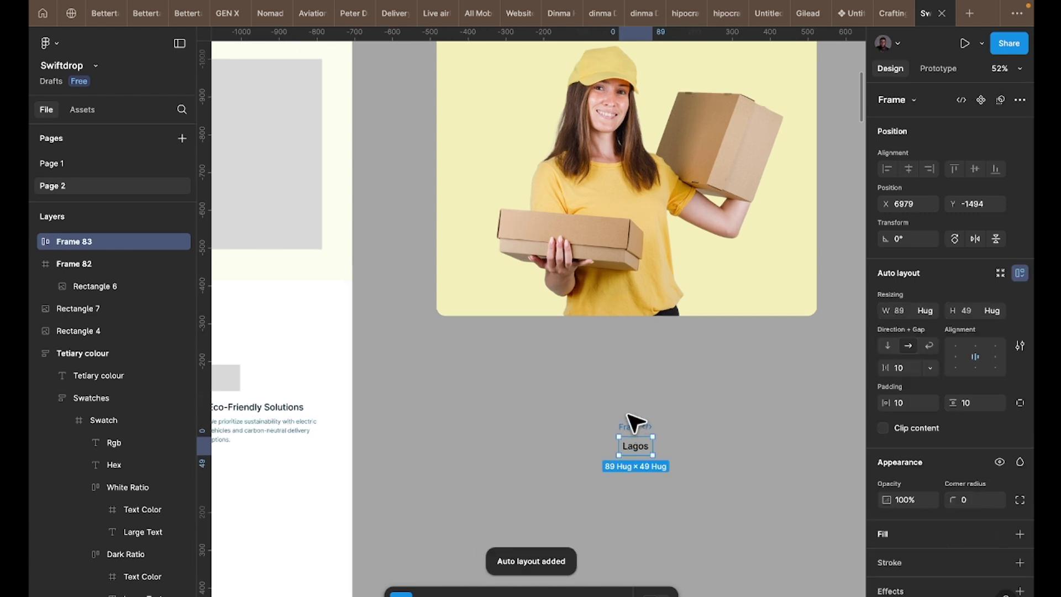
{"action": "scroll", "coordinate": [724, 459], "scroll_direction": "up", "scroll_amount": 5}
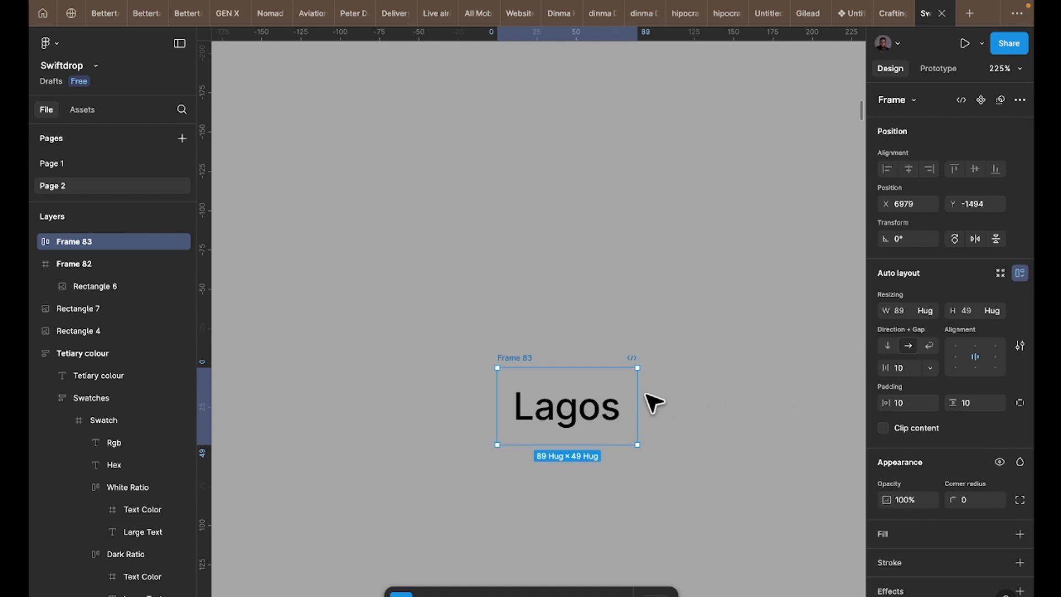
{"action": "left_click_drag", "start_coordinate": [639, 397], "coordinate": [710, 397]}
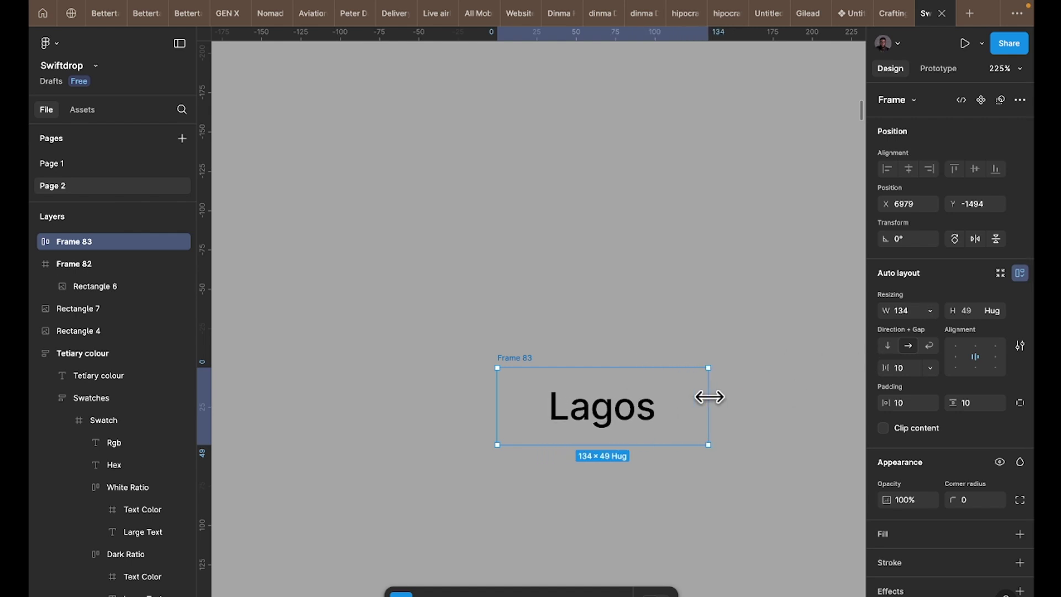
- Give the Lagos label frame a white FFFFFF fill and a corner radius of 24
{"action": "left_click", "coordinate": [896, 539]}
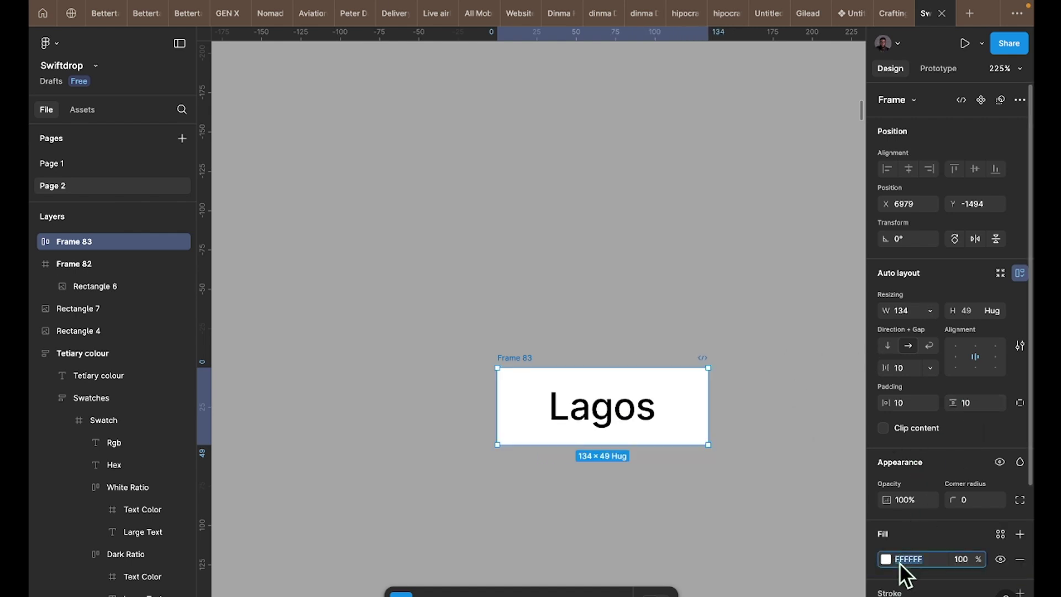
{"action": "left_click", "coordinate": [966, 504]}
{"action": "type", "text": "24"}
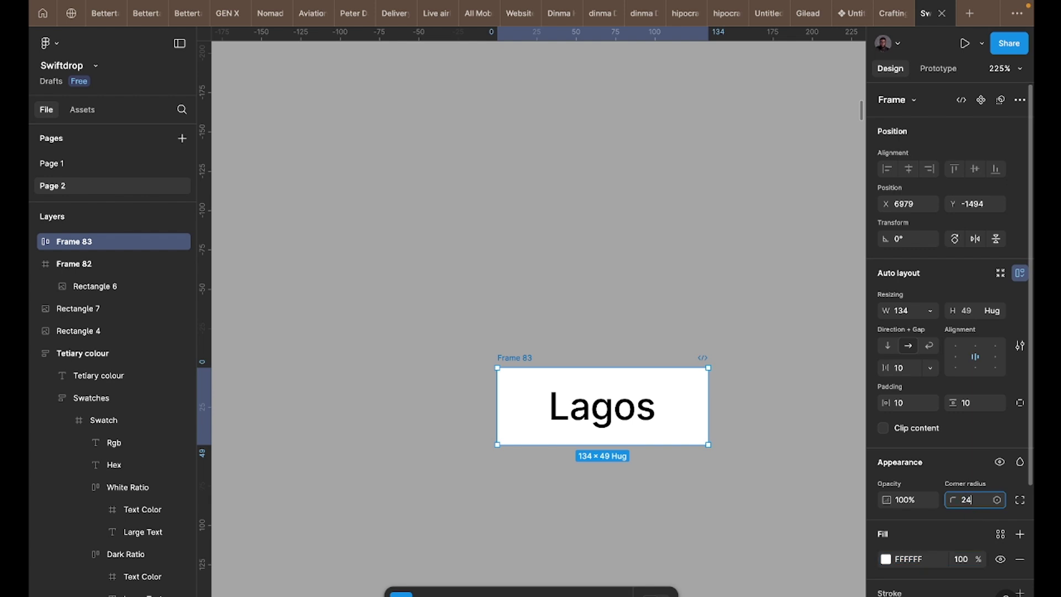
{"action": "key", "text": "Return"}
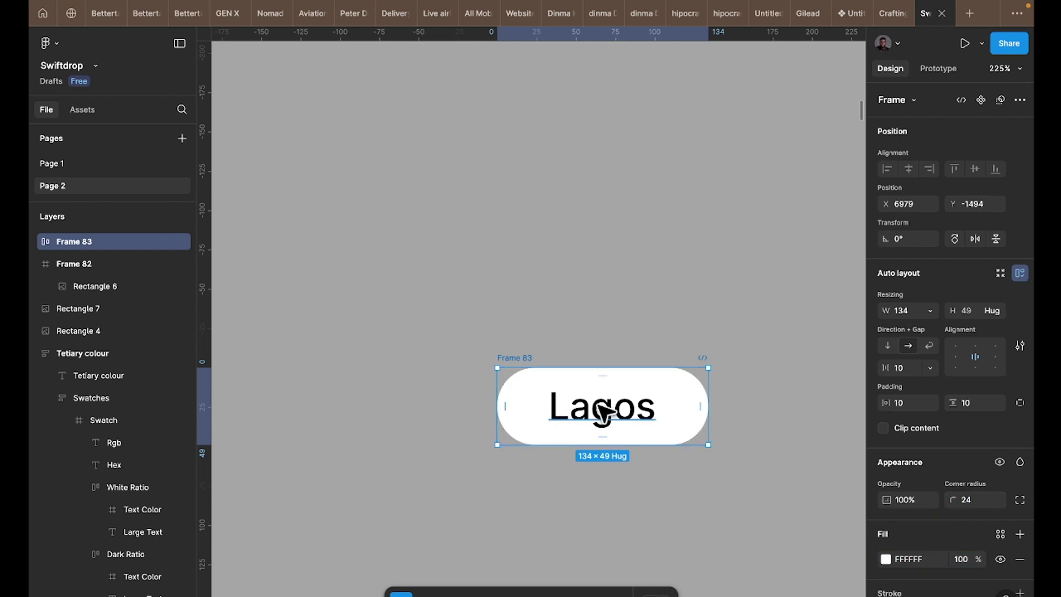
- Extend the label's text to "Lagos - London" and set the label frame's width to hug its contents
{"action": "left_click", "coordinate": [602, 414]}
{"action": "double_click", "coordinate": [652, 405]}
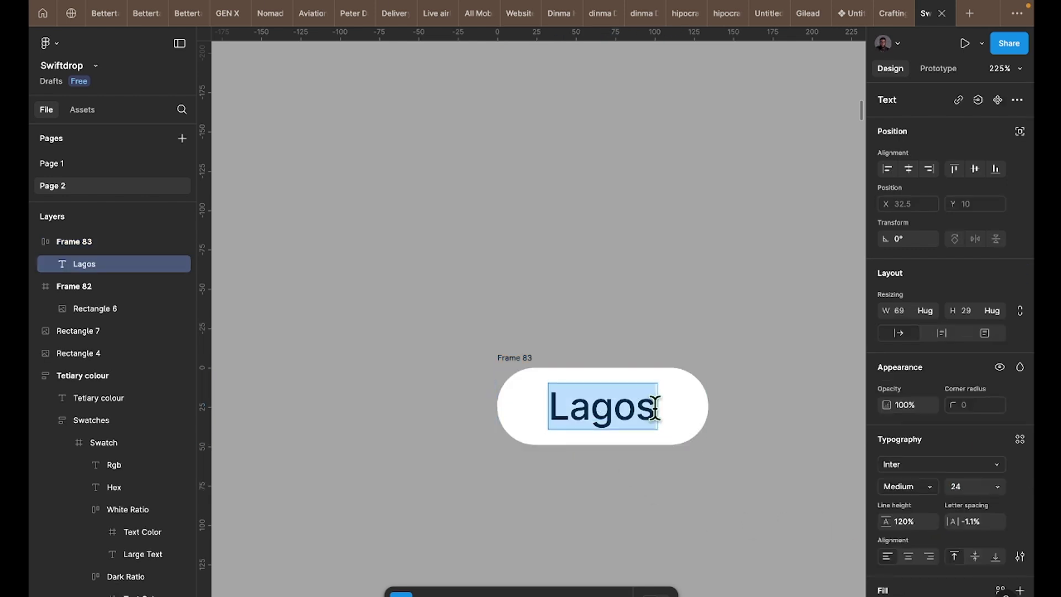
{"action": "left_click", "coordinate": [654, 409]}
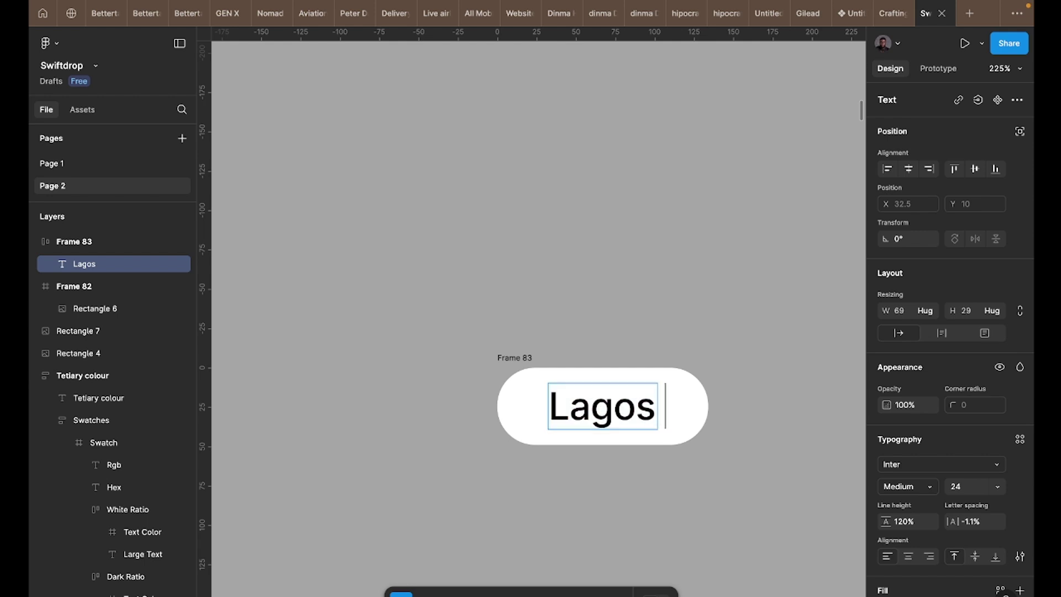
{"action": "type", "text": "- London"}
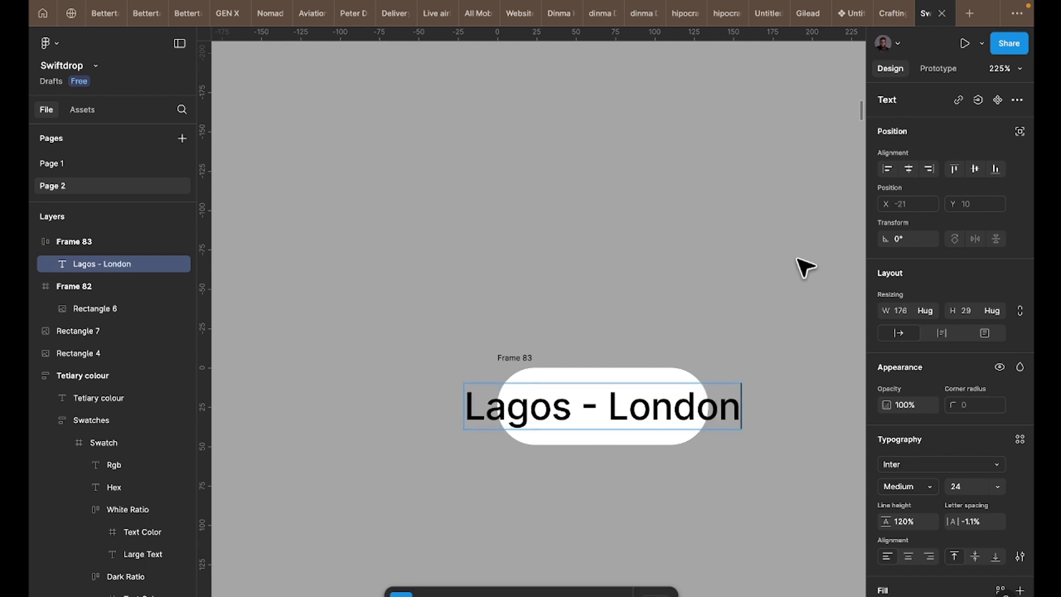
{"action": "key", "text": "Escape"}
{"action": "key", "text": "Escape"}
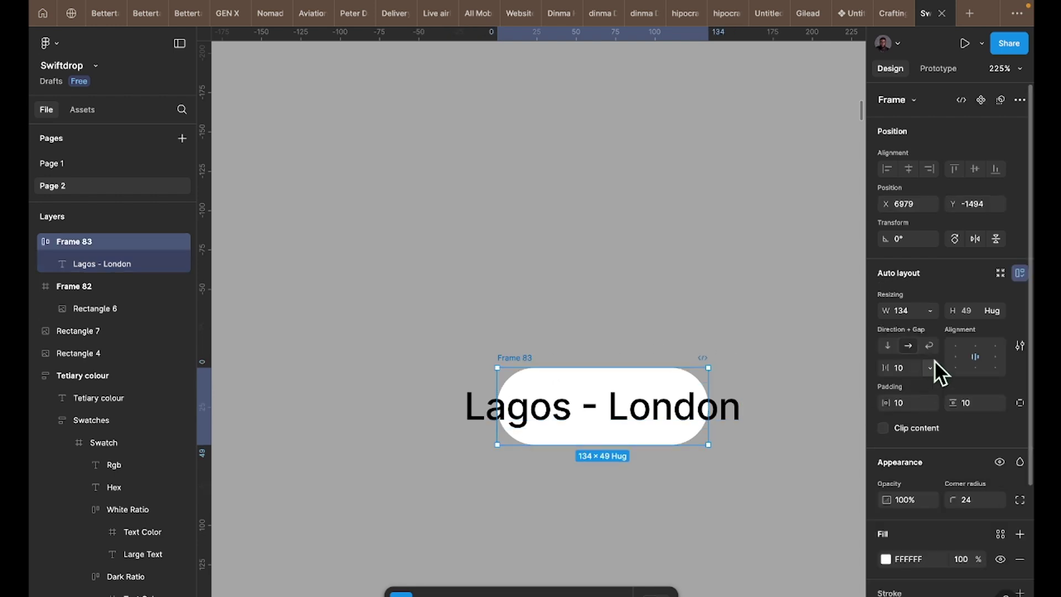
{"action": "left_click", "coordinate": [931, 310]}
{"action": "left_click", "coordinate": [931, 325]}
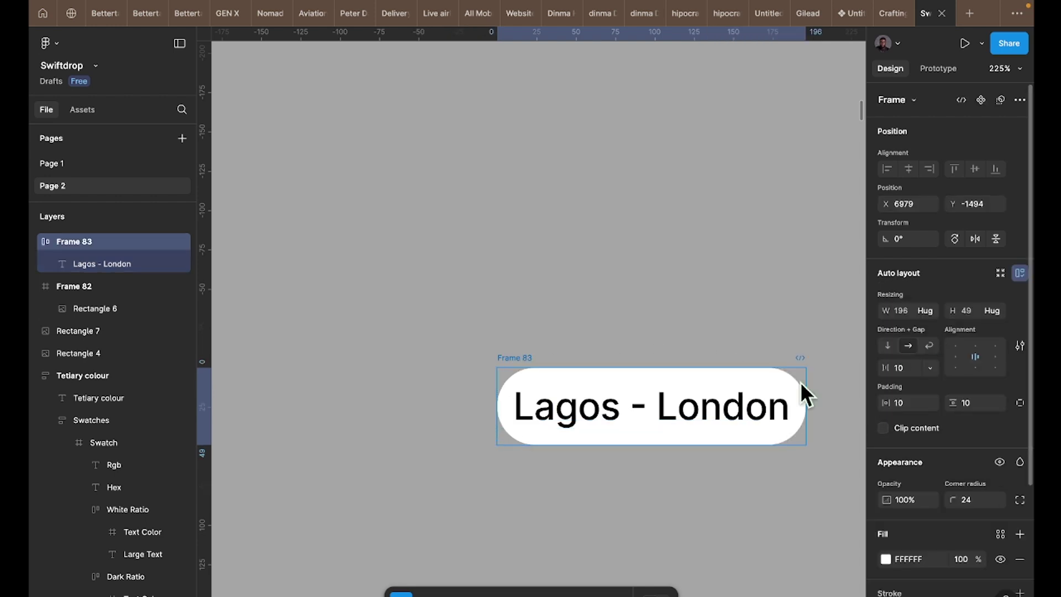
- Fill the Lagos - London label with the Foundation/Secondary/S75 colour
{"action": "scroll", "coordinate": [989, 532], "scroll_direction": "down", "scroll_amount": 2}
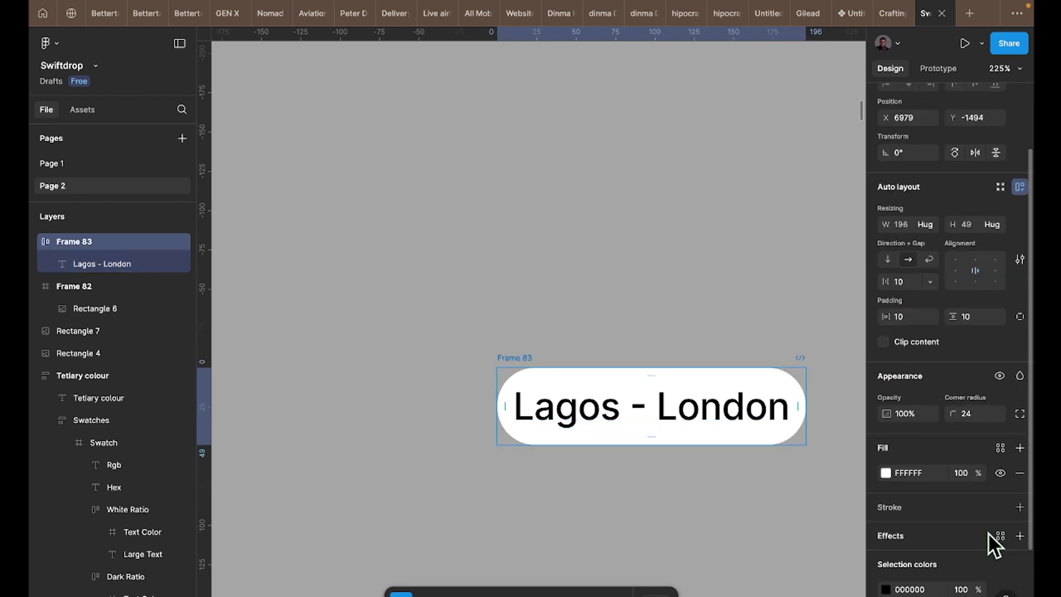
{"action": "left_click", "coordinate": [1000, 448]}
{"action": "scroll", "coordinate": [774, 498], "scroll_direction": "down", "scroll_amount": 10}
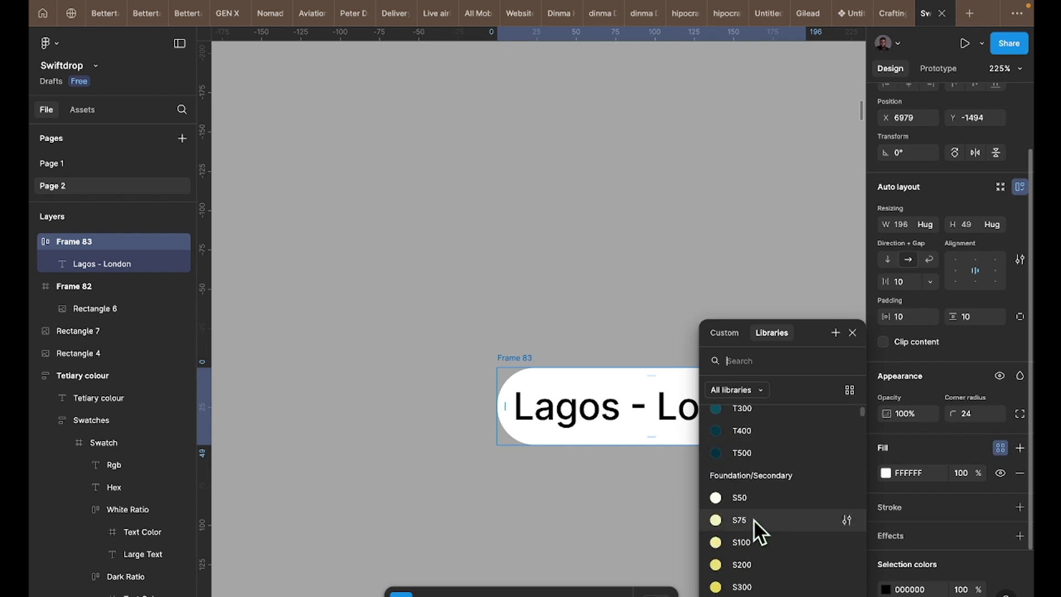
{"action": "left_click", "coordinate": [754, 519]}
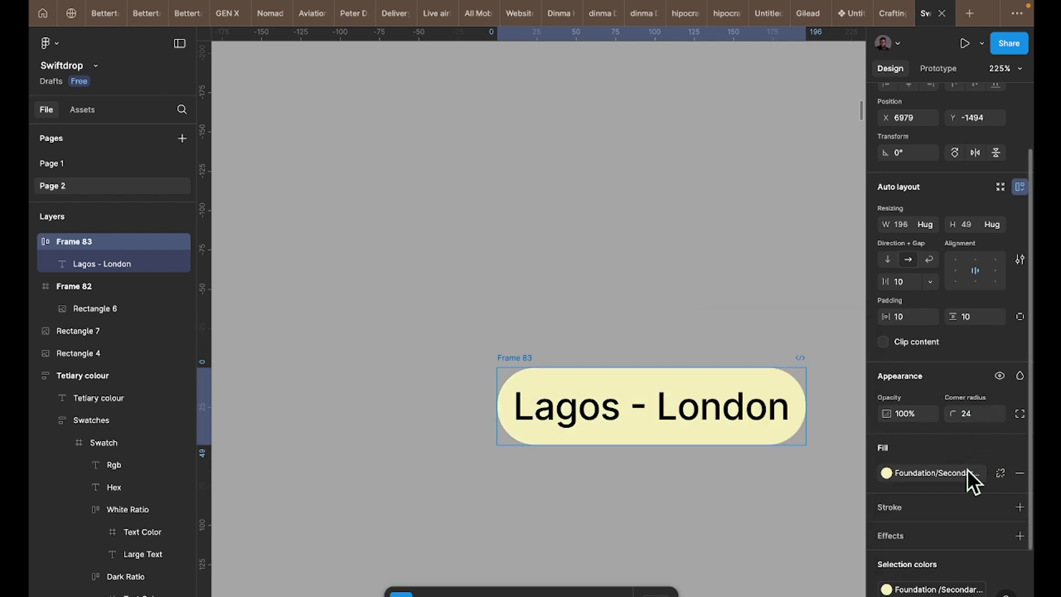
- Move the Lagos - London label onto the lower-right part of the delivery woman hero frame, beside her waist
{"action": "scroll", "coordinate": [648, 364], "scroll_direction": "down", "scroll_amount": 3}
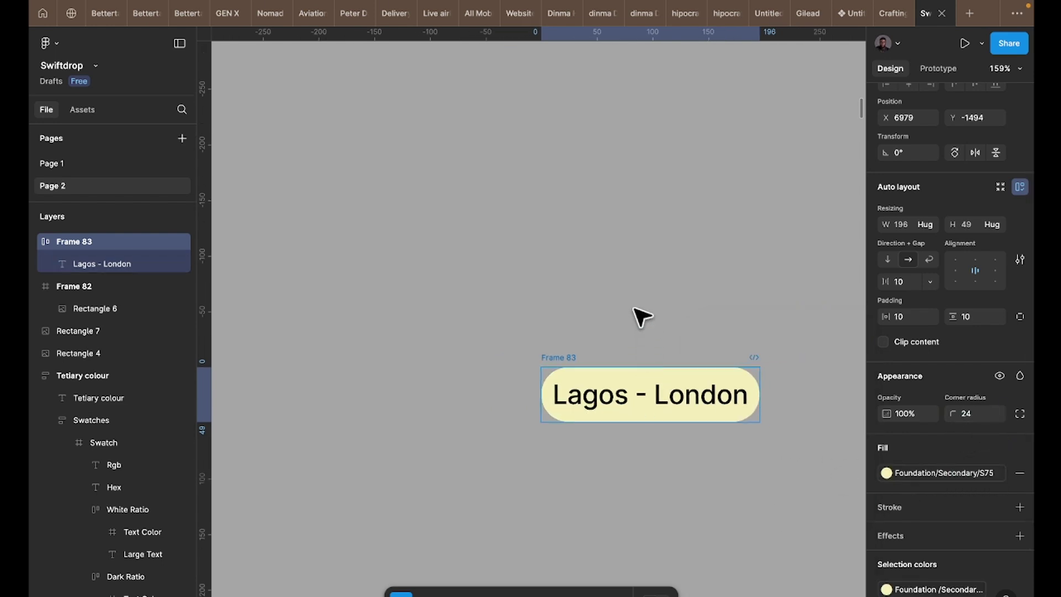
{"action": "left_click", "coordinate": [663, 287]}
{"action": "scroll", "coordinate": [669, 290], "scroll_direction": "down", "scroll_amount": 8}
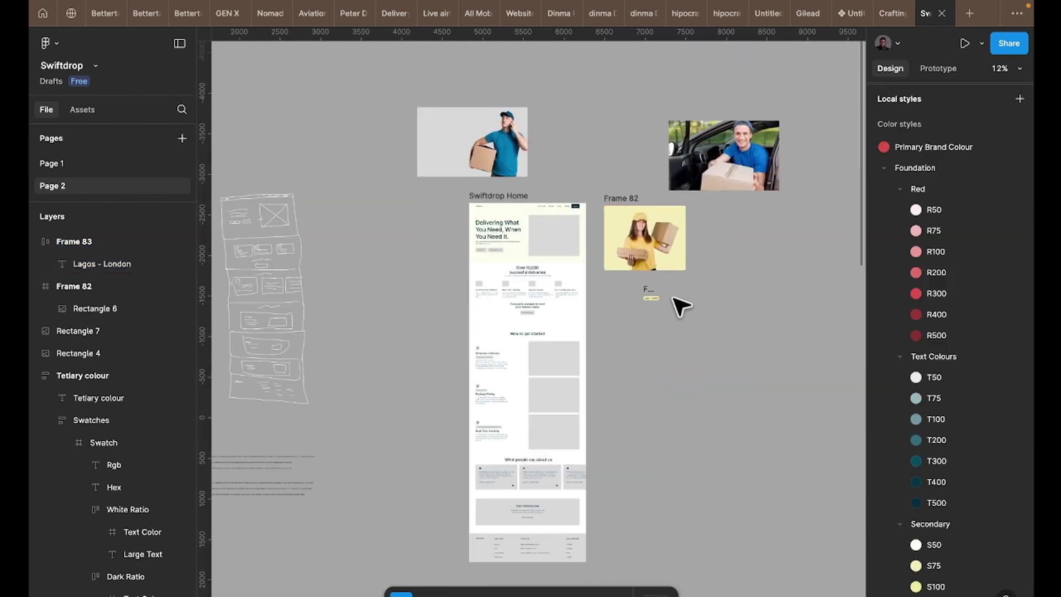
{"action": "scroll", "coordinate": [677, 302], "scroll_direction": "up", "scroll_amount": 6}
{"action": "scroll", "coordinate": [669, 303], "scroll_direction": "up", "scroll_amount": 1}
{"action": "left_click", "coordinate": [613, 302]}
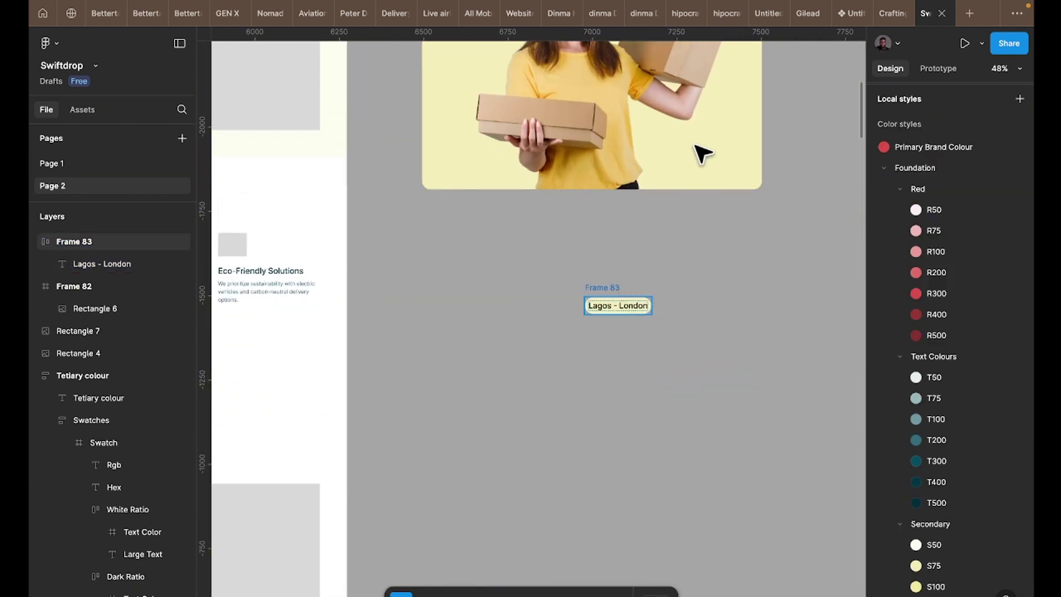
{"action": "left_click_drag", "start_coordinate": [695, 144], "coordinate": [704, 159]}
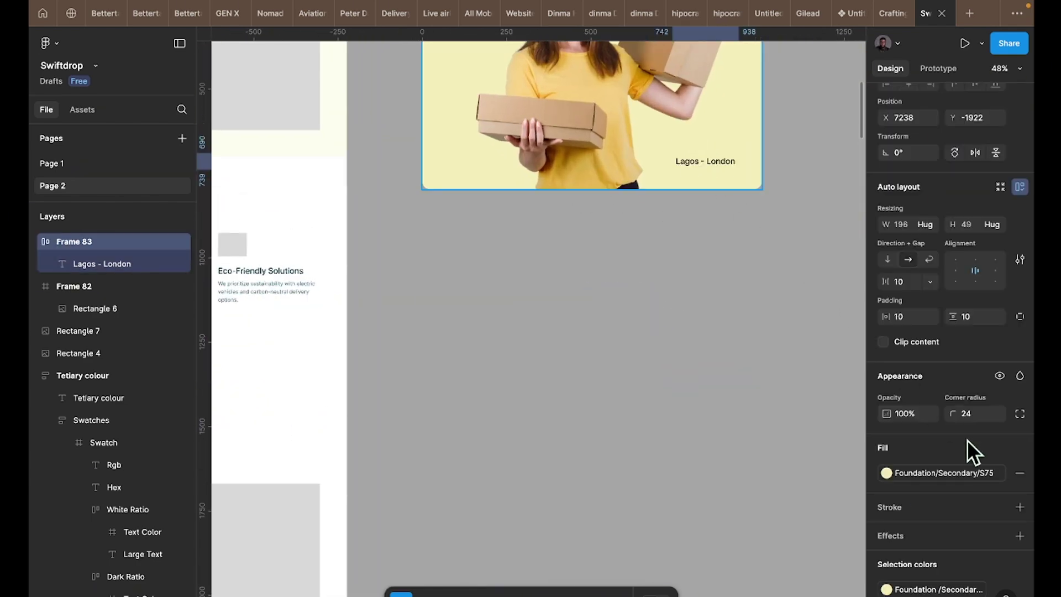
- Change the Lagos - London label's fill to the Foundation/Secondary/S50 colour
{"action": "left_click", "coordinate": [927, 474]}
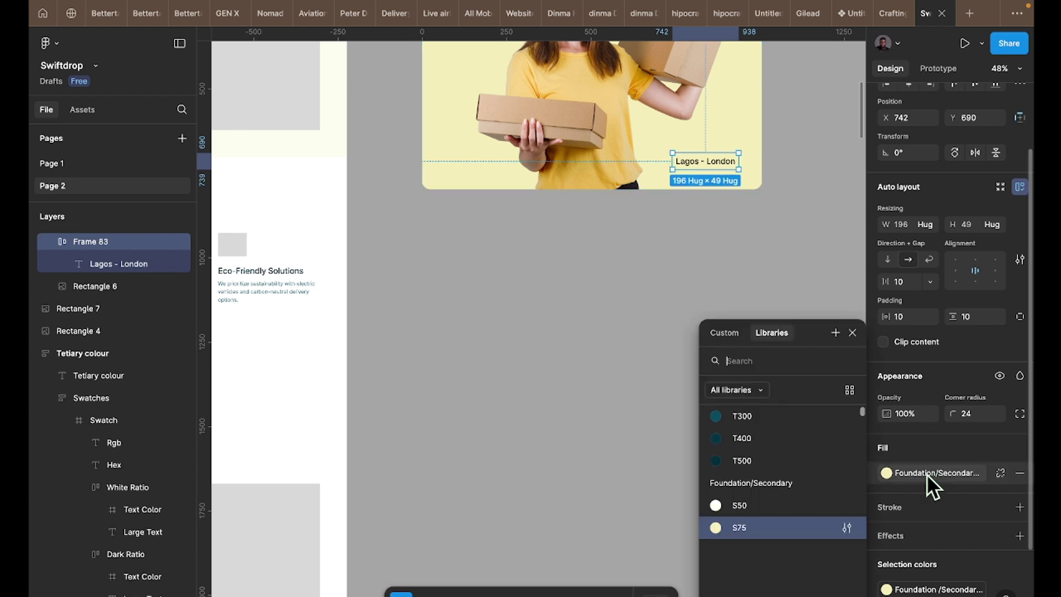
{"action": "left_click", "coordinate": [744, 505]}
{"action": "scroll", "coordinate": [758, 166], "scroll_direction": "up", "scroll_amount": 3}
{"action": "scroll", "coordinate": [758, 166], "scroll_direction": "right", "scroll_amount": 3}
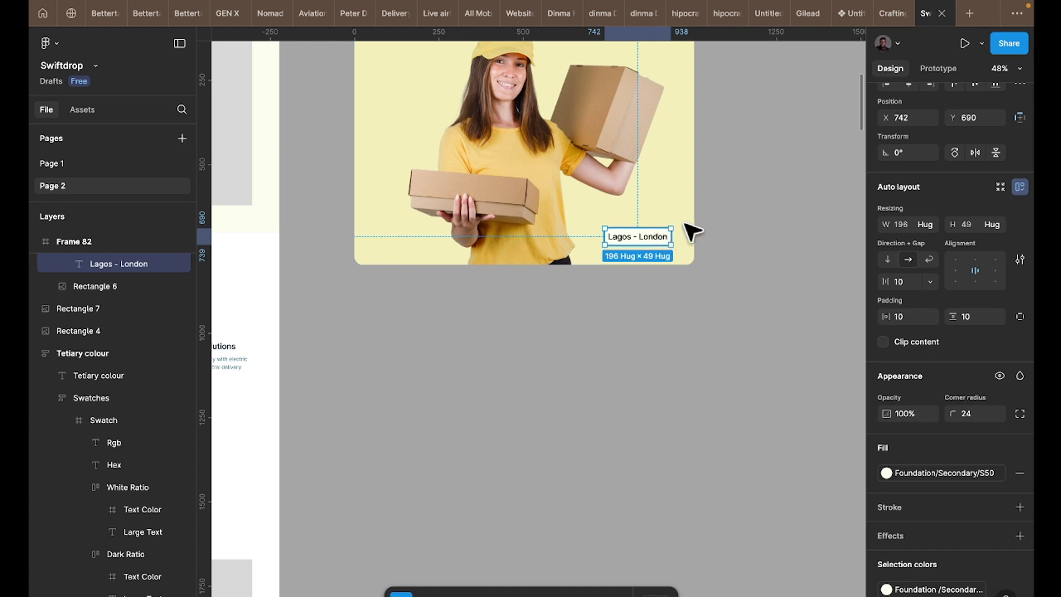
- Position the Lagos - London label across the hero frame's right edge, at about X 887, Y 580, and turn off content clipping on that frame
{"action": "key", "text": "shift+a"}
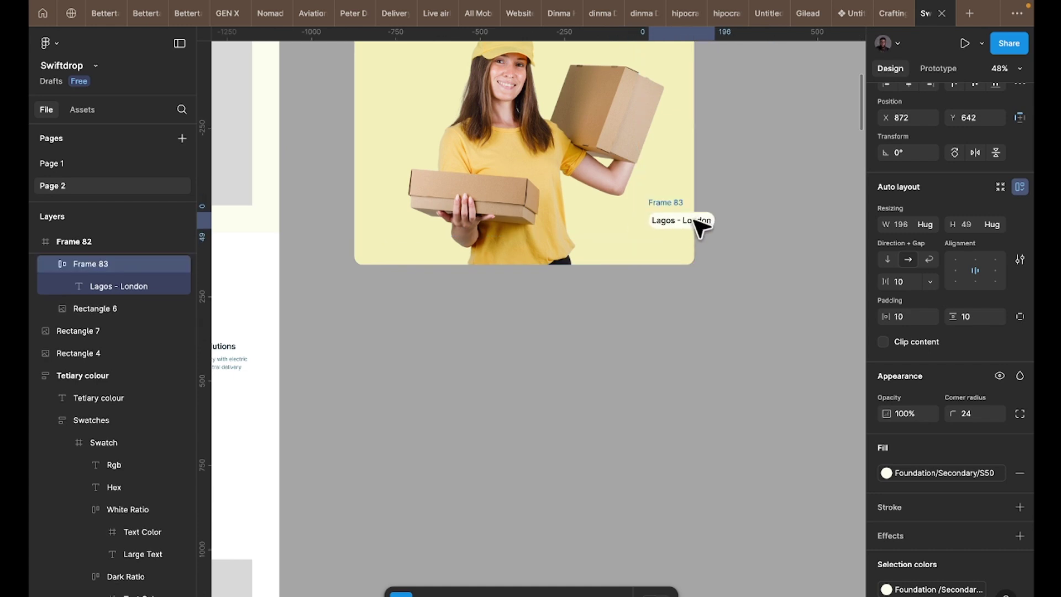
{"action": "left_click_drag", "start_coordinate": [687, 221], "coordinate": [709, 206]}
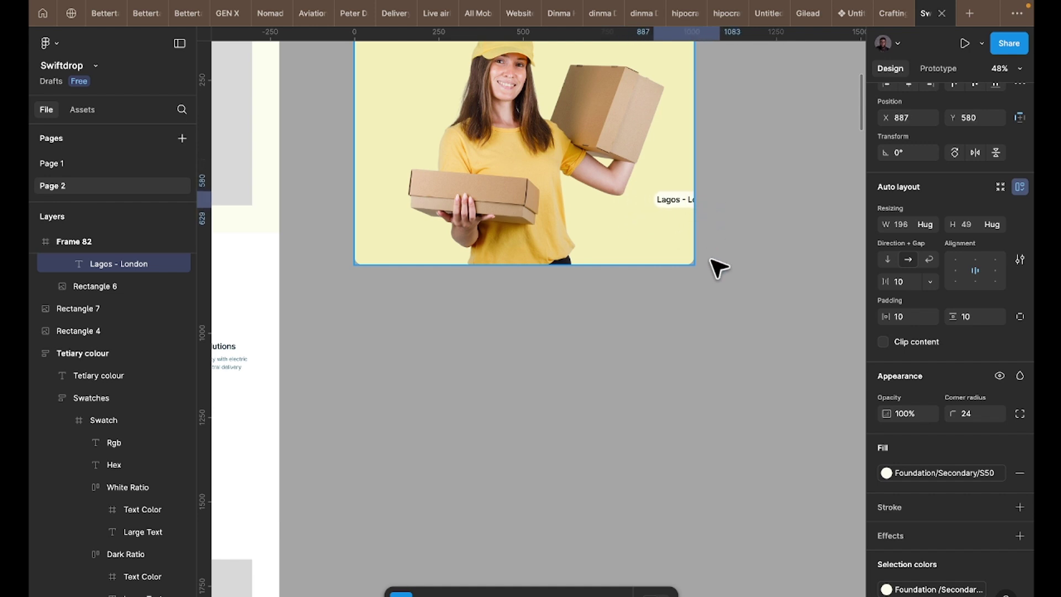
{"action": "scroll", "coordinate": [694, 291], "scroll_direction": "up", "scroll_amount": 5}
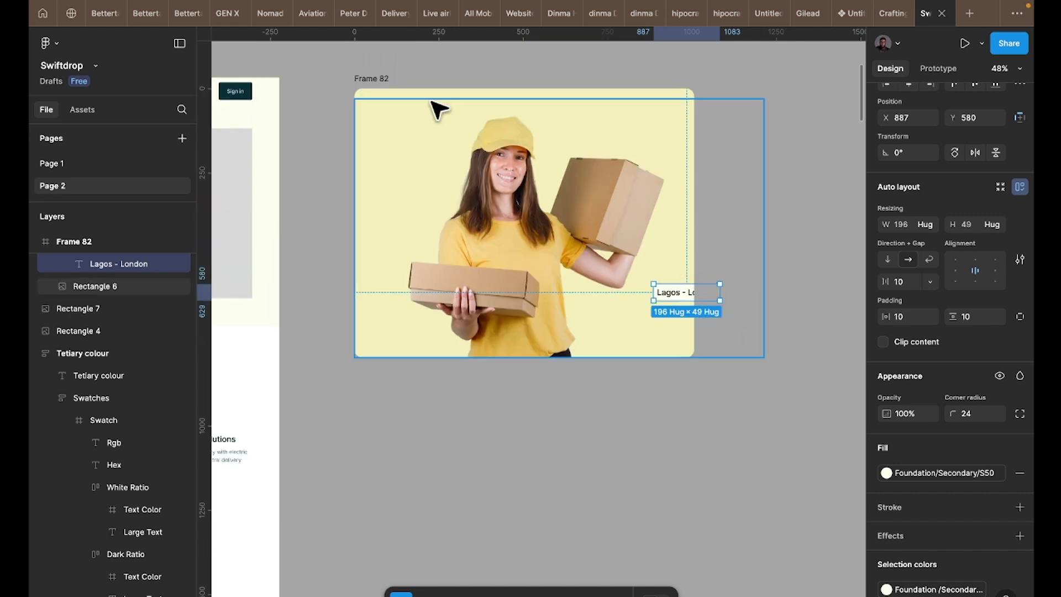
{"action": "left_click", "coordinate": [359, 78]}
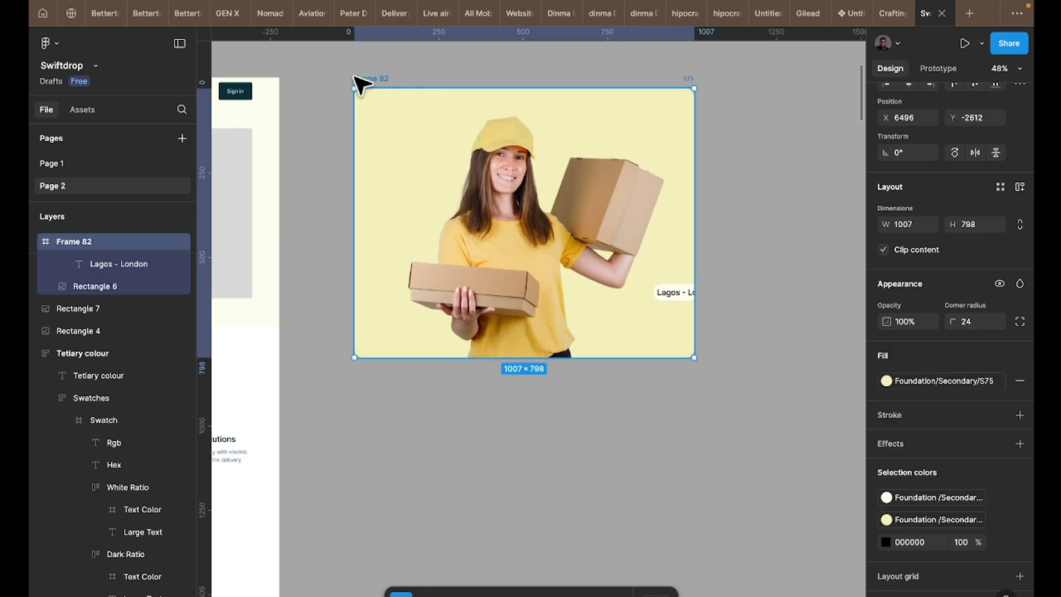
{"action": "left_click", "coordinate": [884, 250]}
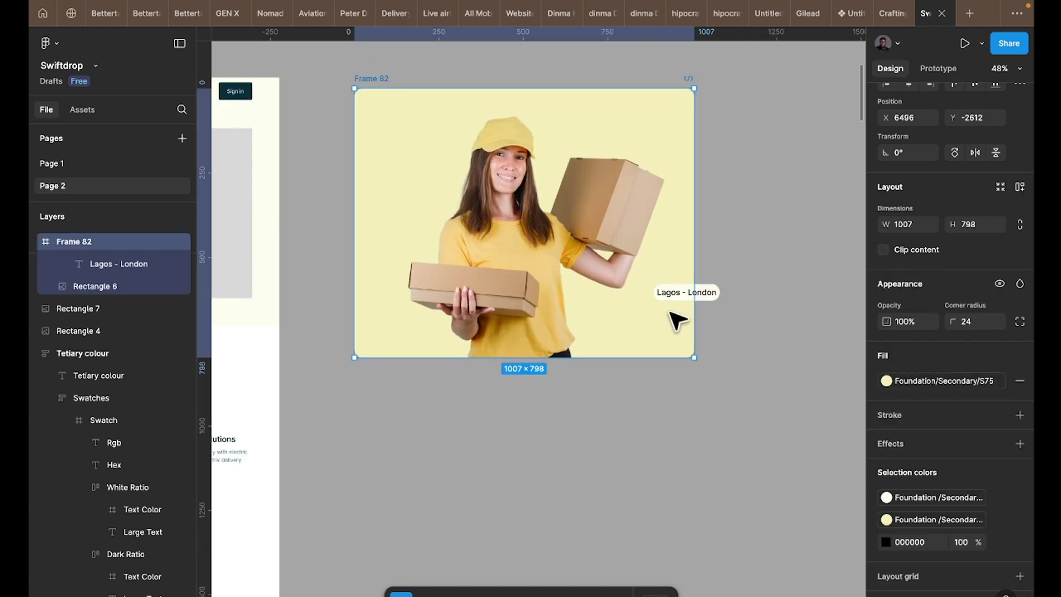
- Duplicate the Lagos - London label and place the copy across the hero frame's left edge, at about X -74, Y 232
{"action": "left_click", "coordinate": [675, 295]}
{"action": "key", "text": "shift+a"}
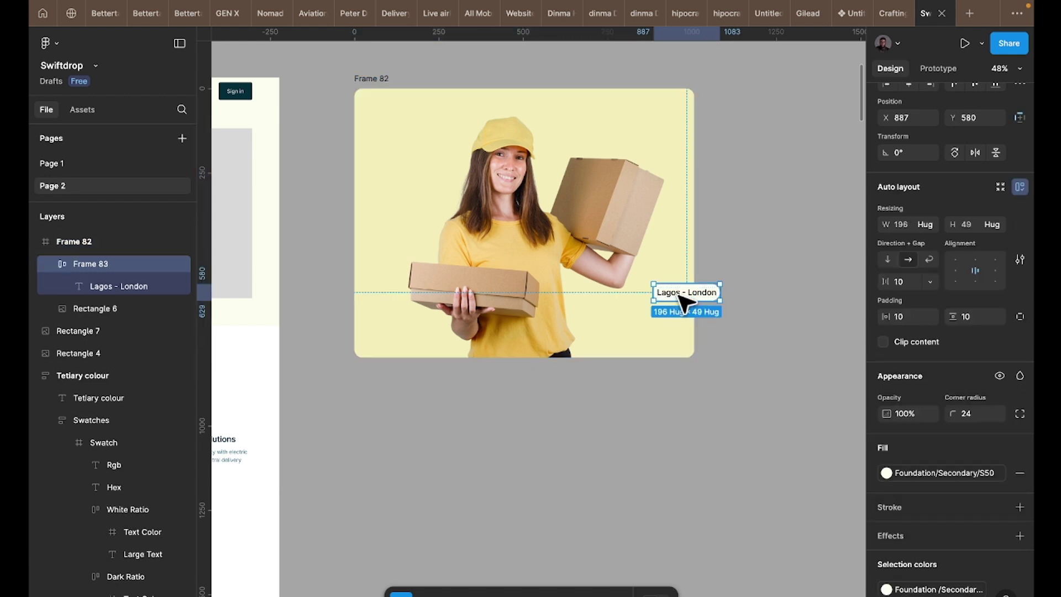
{"action": "double_click", "coordinate": [689, 297]}
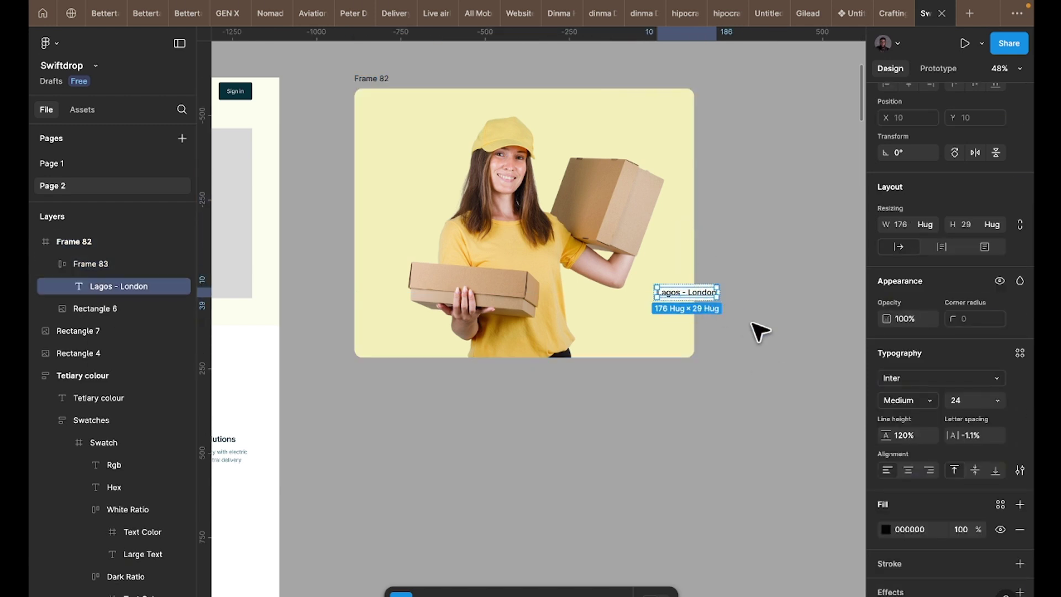
{"action": "left_click", "coordinate": [790, 367]}
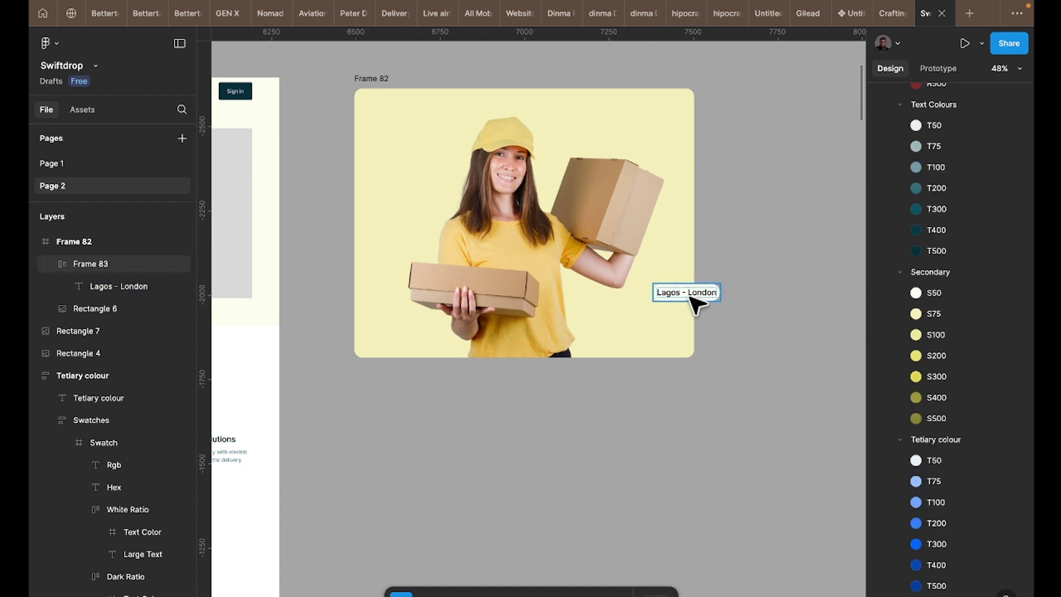
{"action": "left_click_drag", "start_coordinate": [698, 302], "coordinate": [636, 164]}
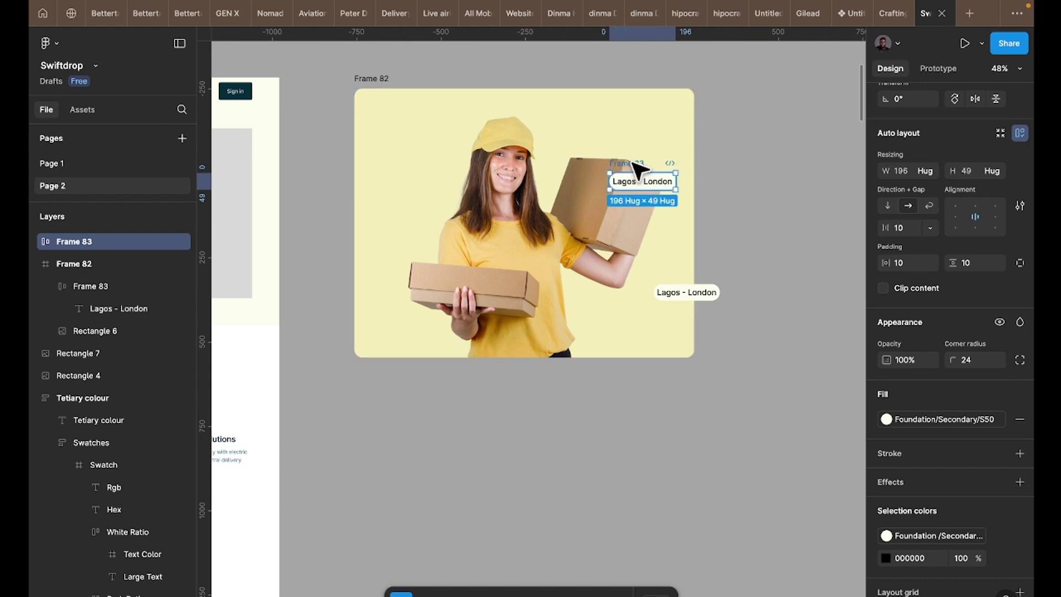
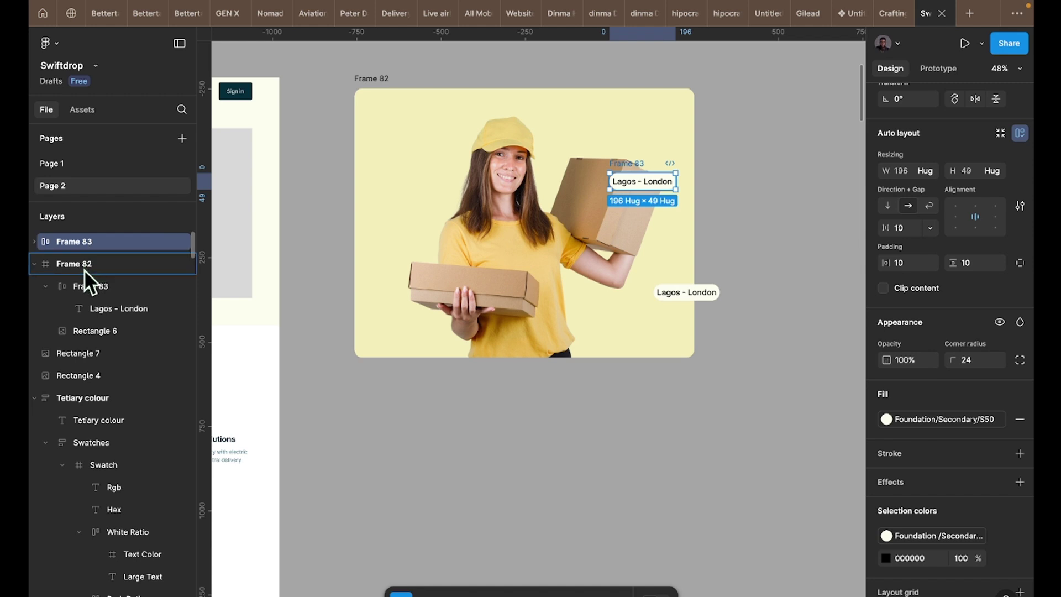
{"action": "left_click_drag", "start_coordinate": [640, 182], "coordinate": [360, 181]}
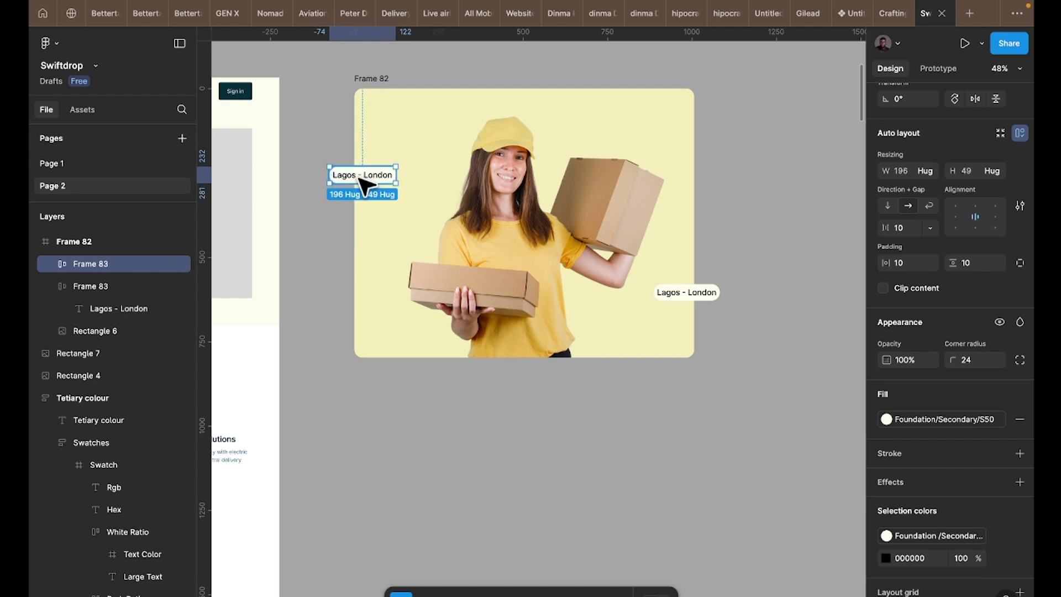
- Change the duplicated label's text to "Delivery on time"
{"action": "double_click", "coordinate": [365, 175]}
{"action": "double_click", "coordinate": [360, 176]}
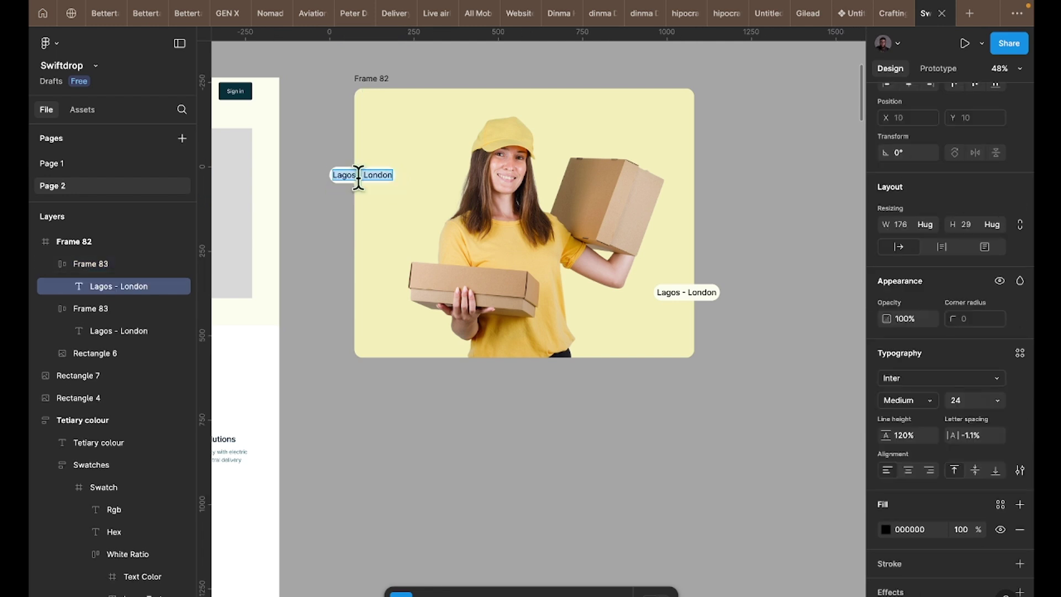
{"action": "type", "text": "Delivery on time"}
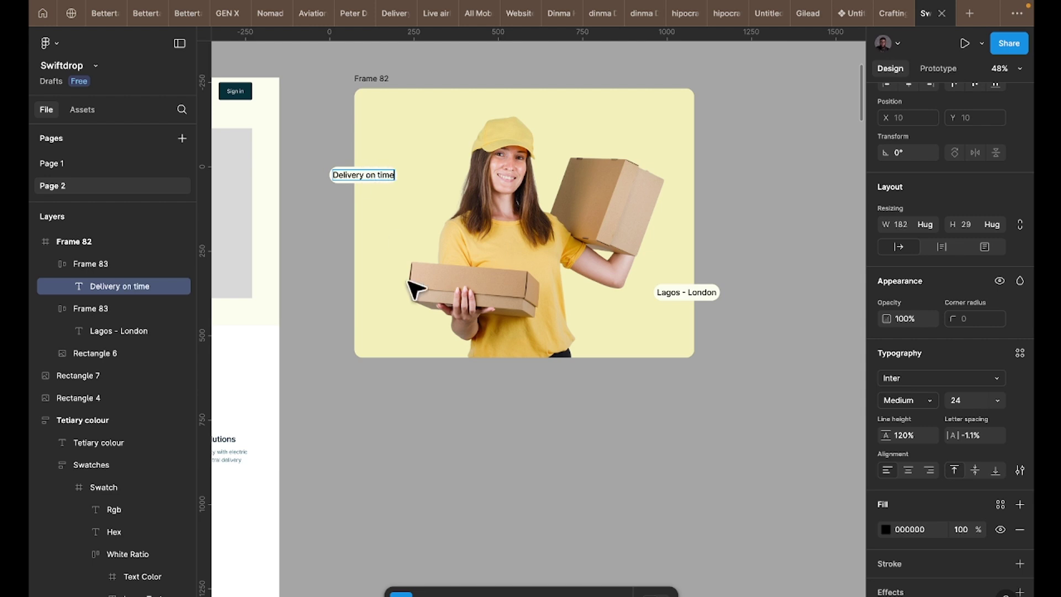
{"action": "key", "text": "Escape"}
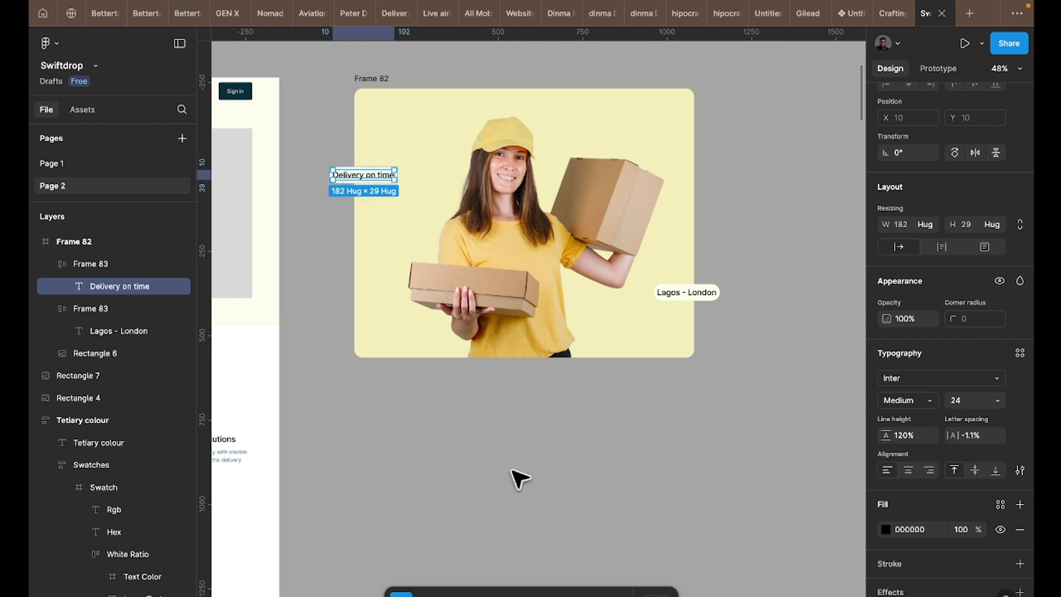
{"action": "left_click", "coordinate": [592, 367]}
{"action": "right_click", "coordinate": [584, 385]}
- Try moving the hero image frame over the Swiftdrop Home hero section, and take it back out onto the canvas
{"action": "scroll", "coordinate": [591, 348], "scroll_direction": "down", "scroll_amount": 3}
{"action": "left_click", "coordinate": [482, 204]}
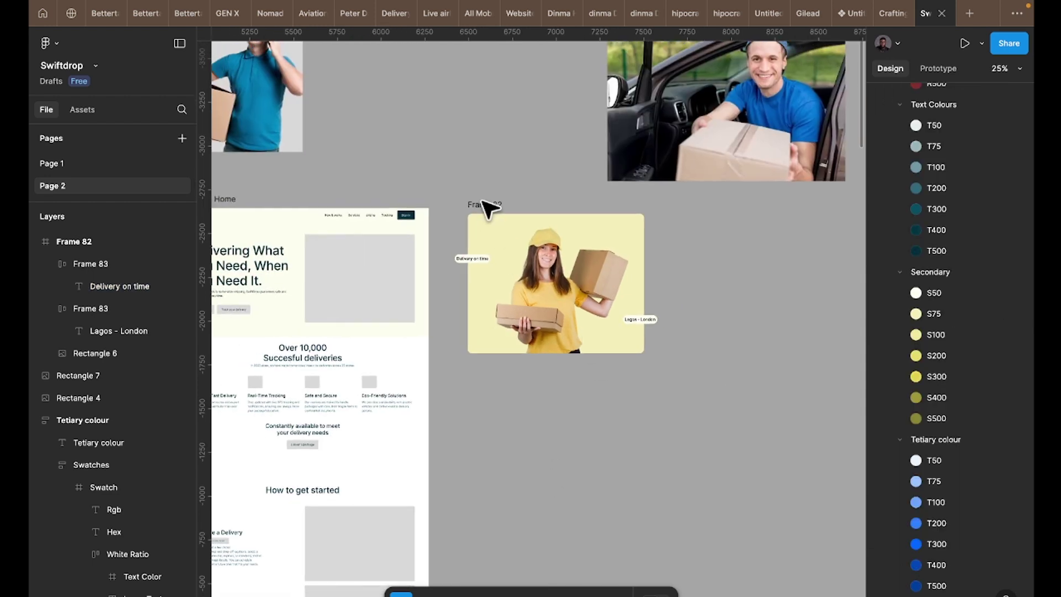
{"action": "left_click", "coordinate": [487, 205]}
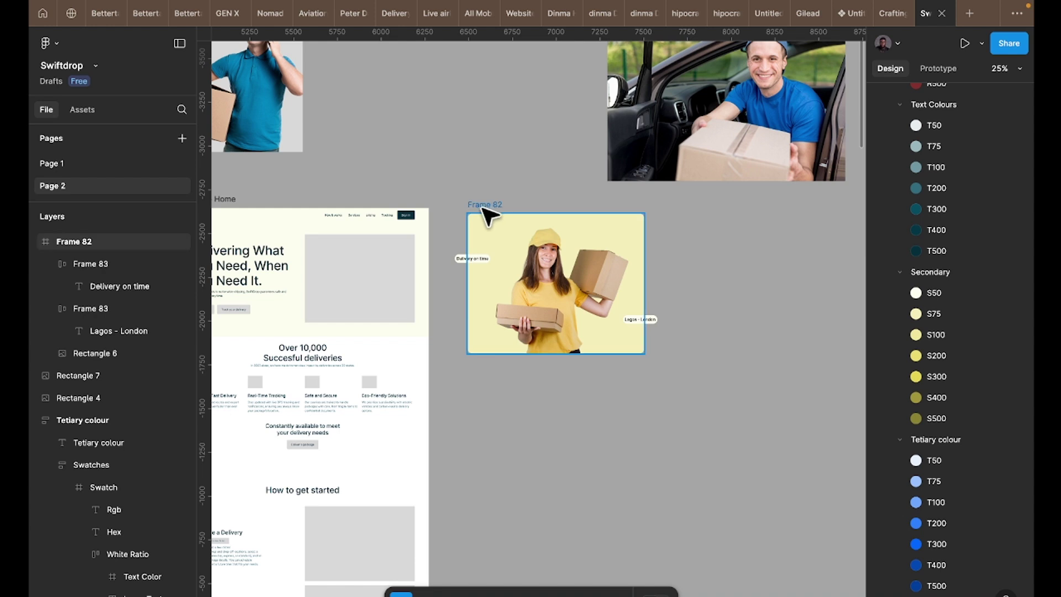
{"action": "left_click_drag", "start_coordinate": [489, 216], "coordinate": [317, 269]}
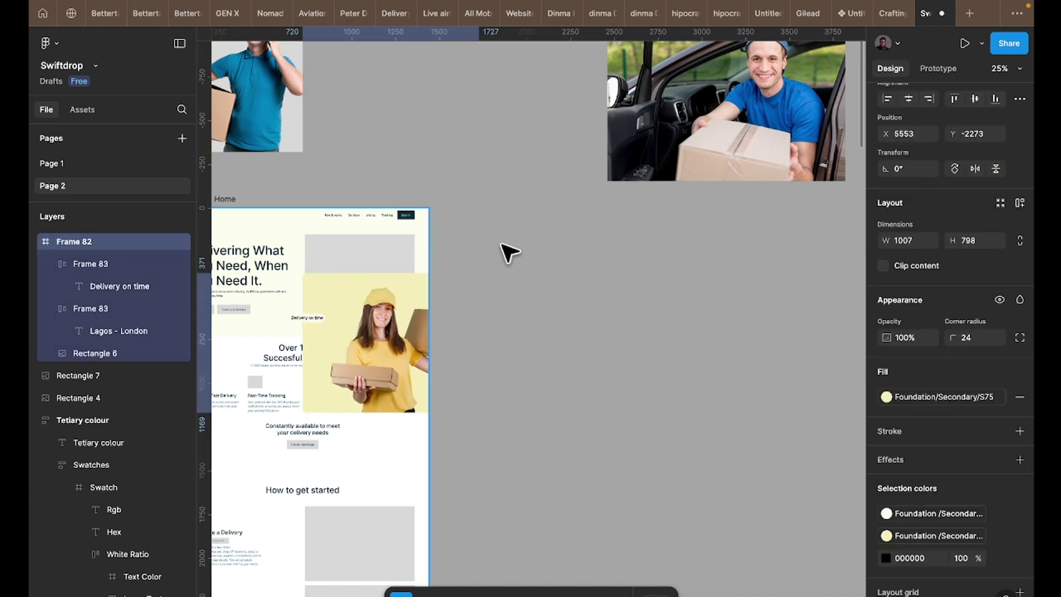
{"action": "left_click_drag", "start_coordinate": [509, 253], "coordinate": [509, 253]}
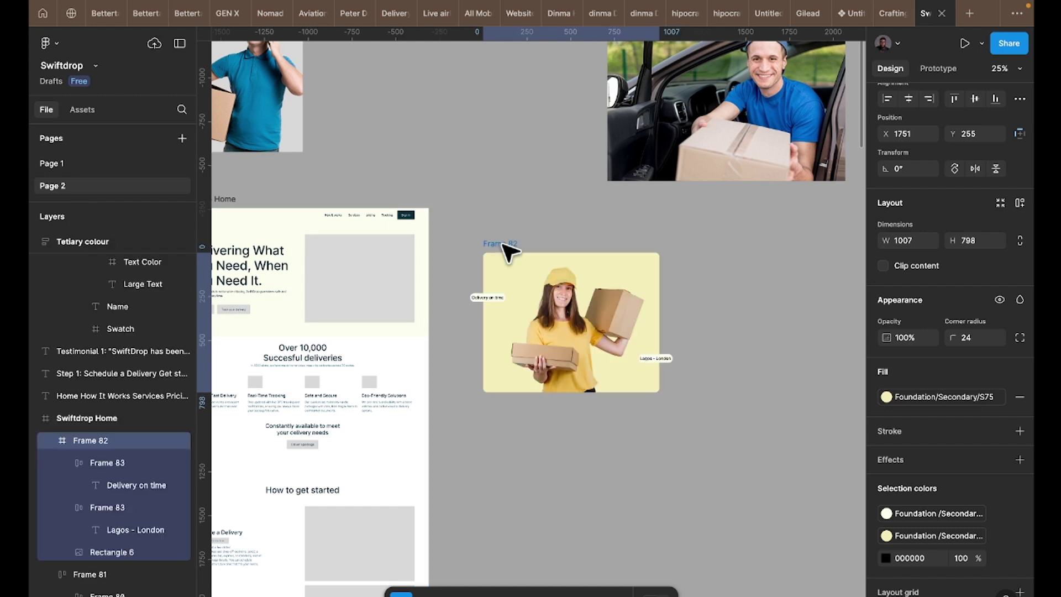
- Copy the hero image frame and paste it to replace the grey placeholder rectangle in the Swiftdrop Home hero section
{"action": "right_click", "coordinate": [504, 243]}
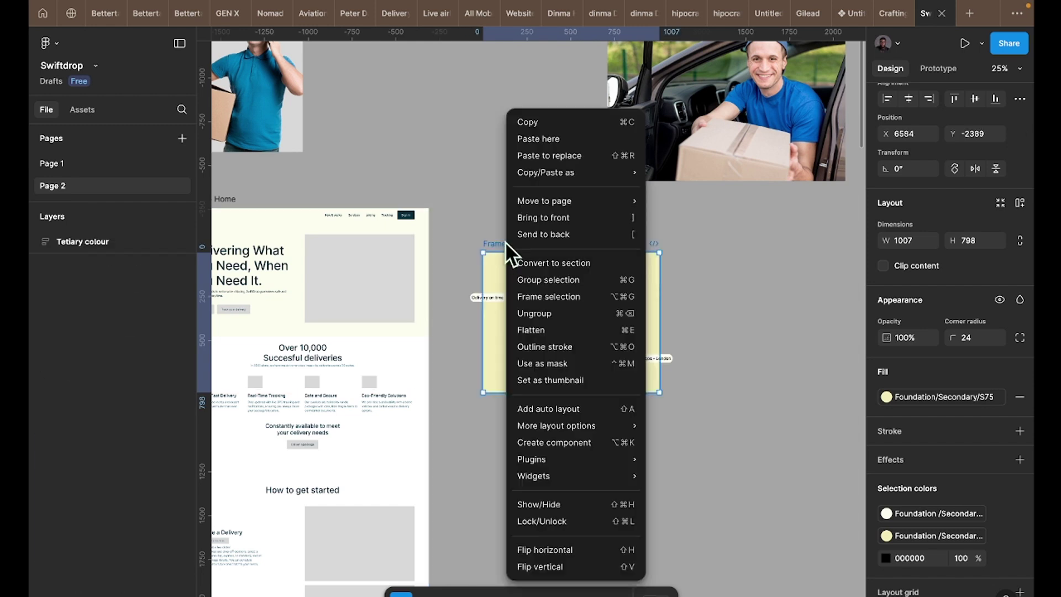
{"action": "left_click", "coordinate": [546, 123]}
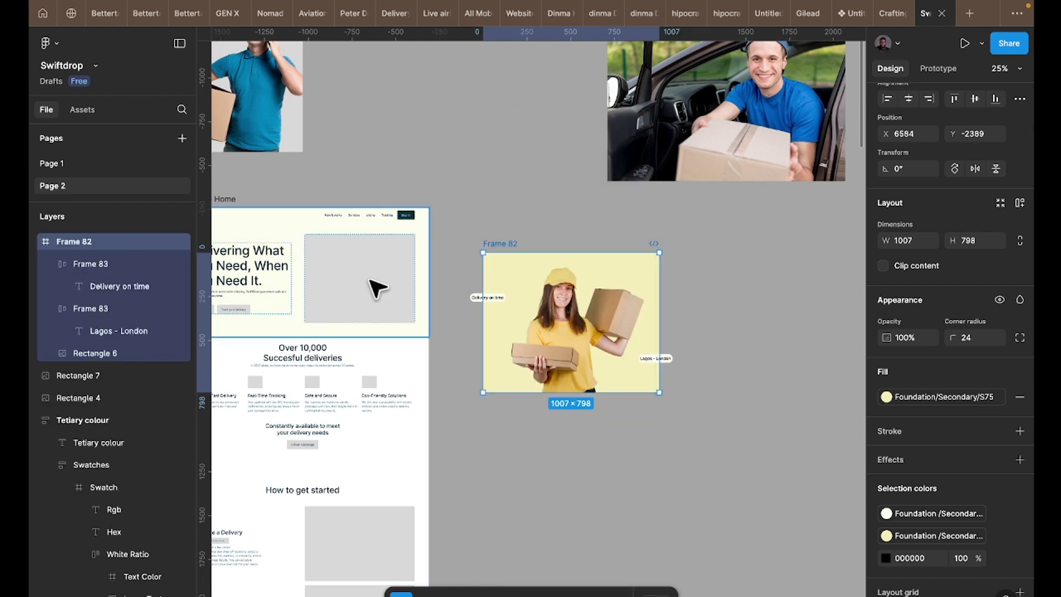
{"action": "left_click", "coordinate": [362, 289]}
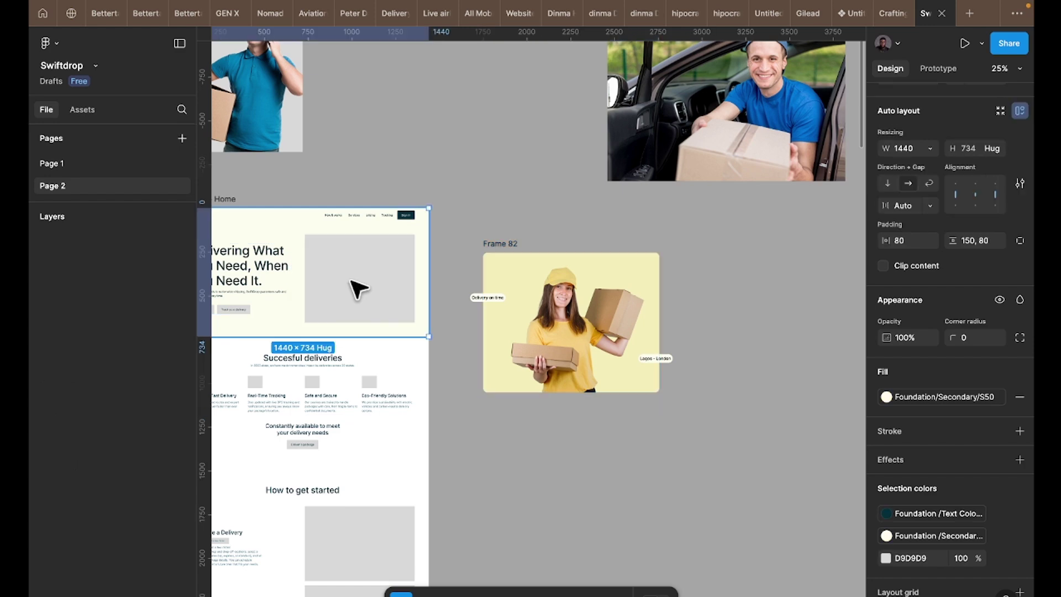
{"action": "double_click", "coordinate": [360, 287]}
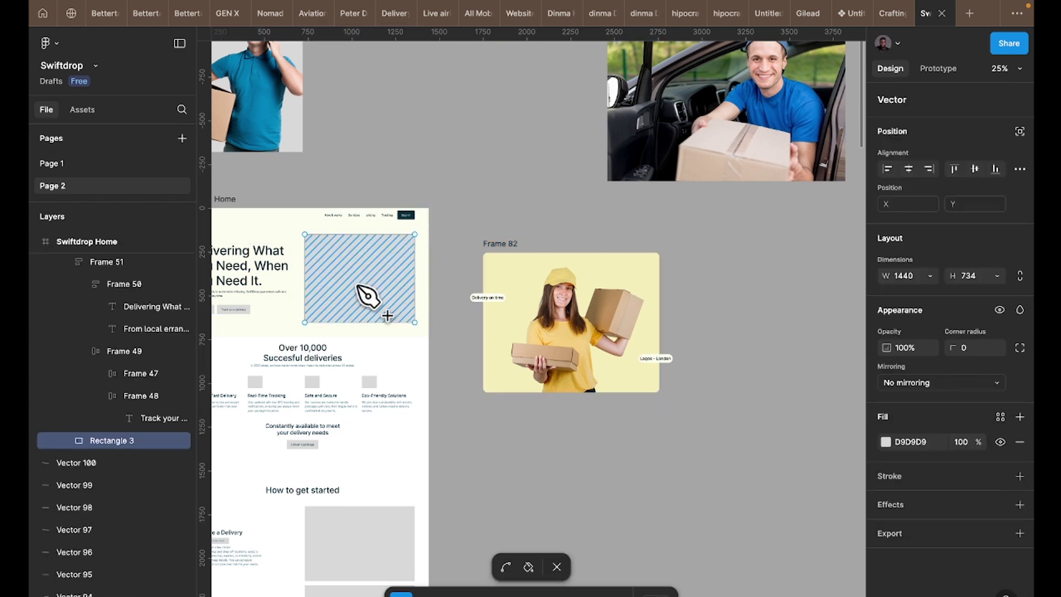
{"action": "key", "text": "Escape"}
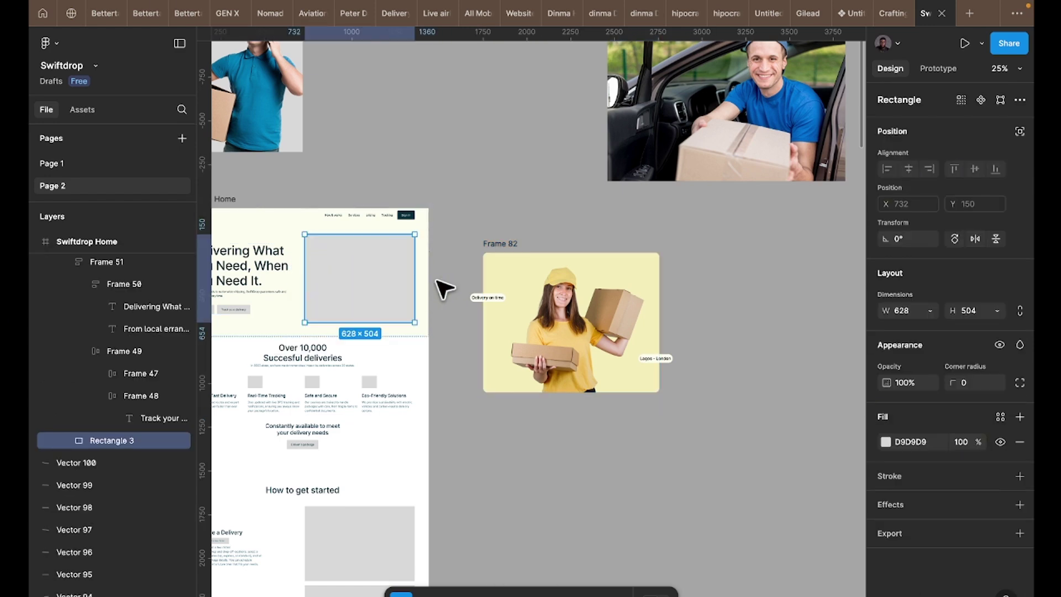
{"action": "right_click", "coordinate": [356, 285]}
{"action": "left_click", "coordinate": [430, 211]}
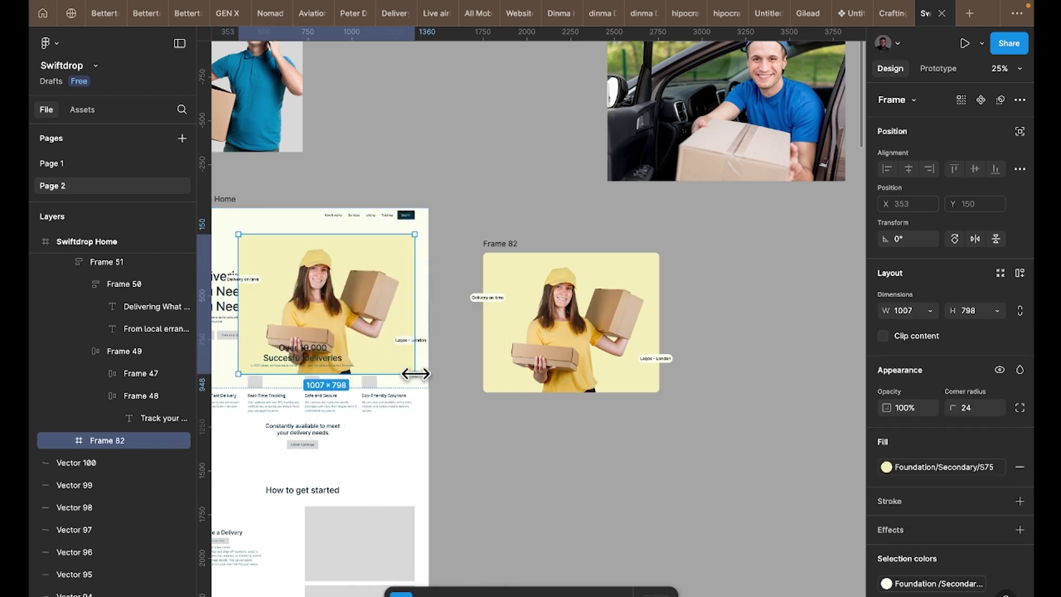
- Scale the pasted hero image frame down proportionally to about 585 × 464 so it fits beside the headline
{"action": "scroll", "coordinate": [400, 347], "scroll_direction": "left", "scroll_amount": 5}
{"action": "scroll", "coordinate": [400, 347], "scroll_direction": "up", "scroll_amount": 2}
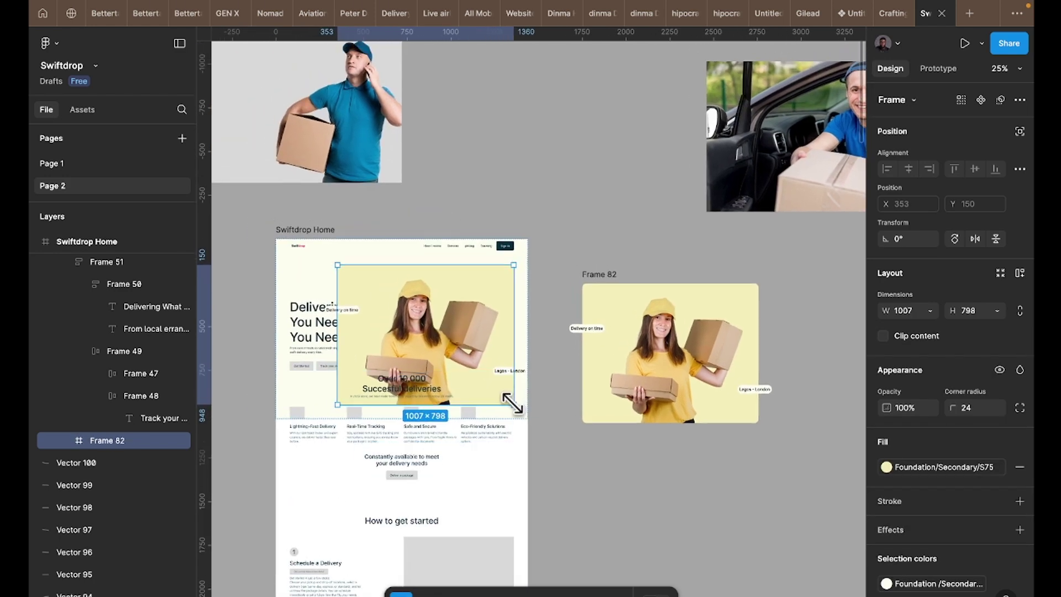
{"action": "key", "text": "k"}
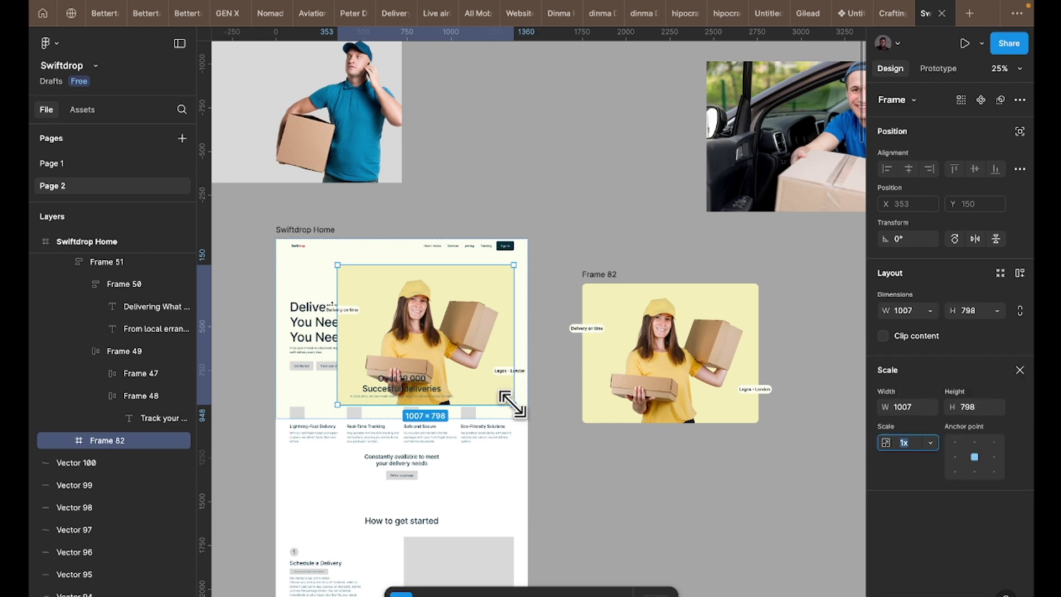
{"action": "left_click_drag", "start_coordinate": [513, 405], "coordinate": [478, 358]}
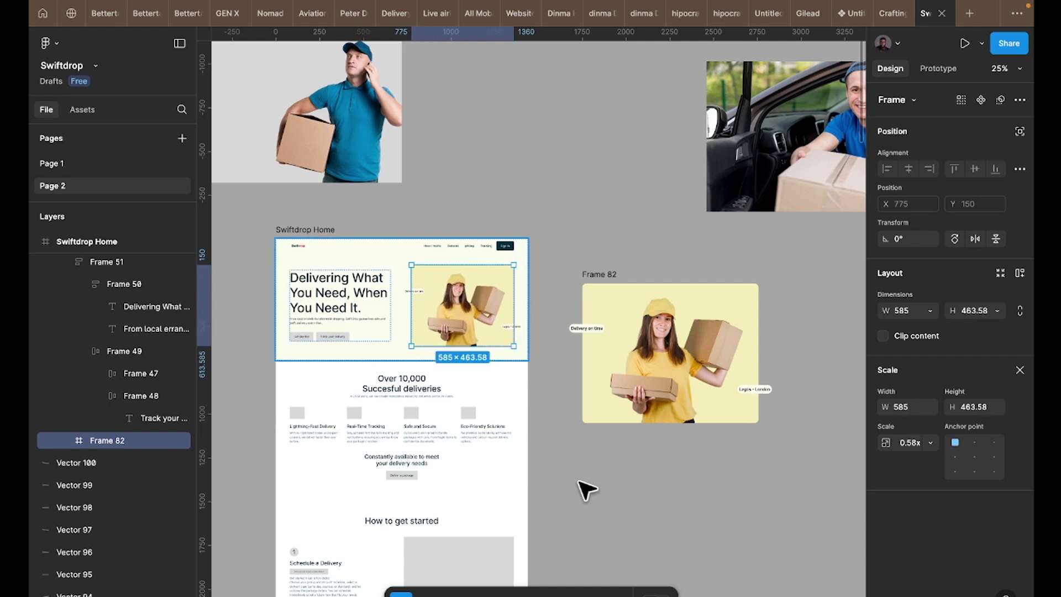
{"action": "key", "text": "Escape"}
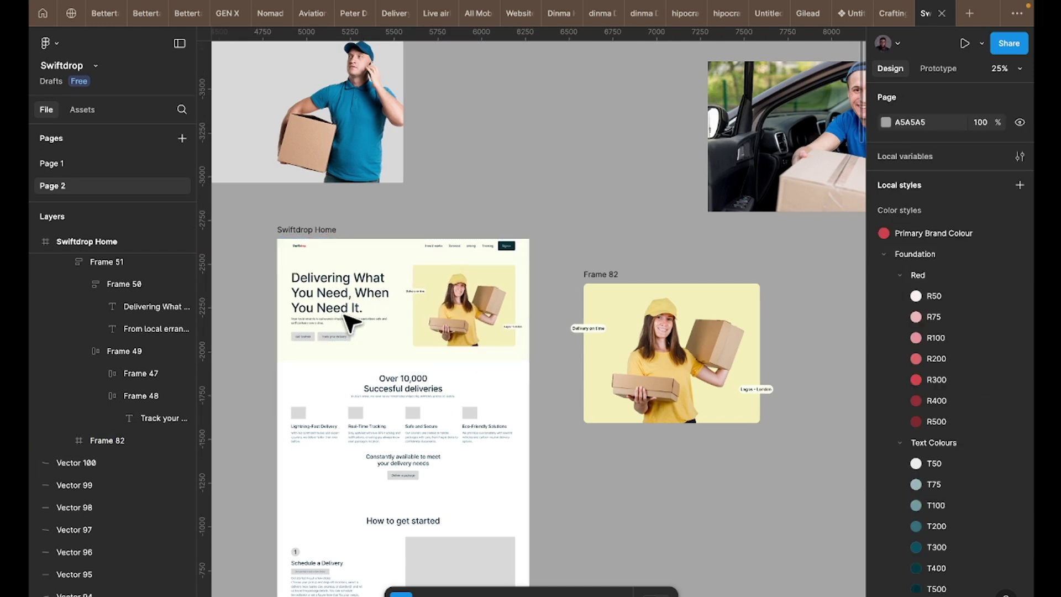
{"action": "scroll", "coordinate": [346, 303], "scroll_direction": "up", "scroll_amount": 2}
{"action": "scroll", "coordinate": [346, 303], "scroll_direction": "left", "scroll_amount": 2}
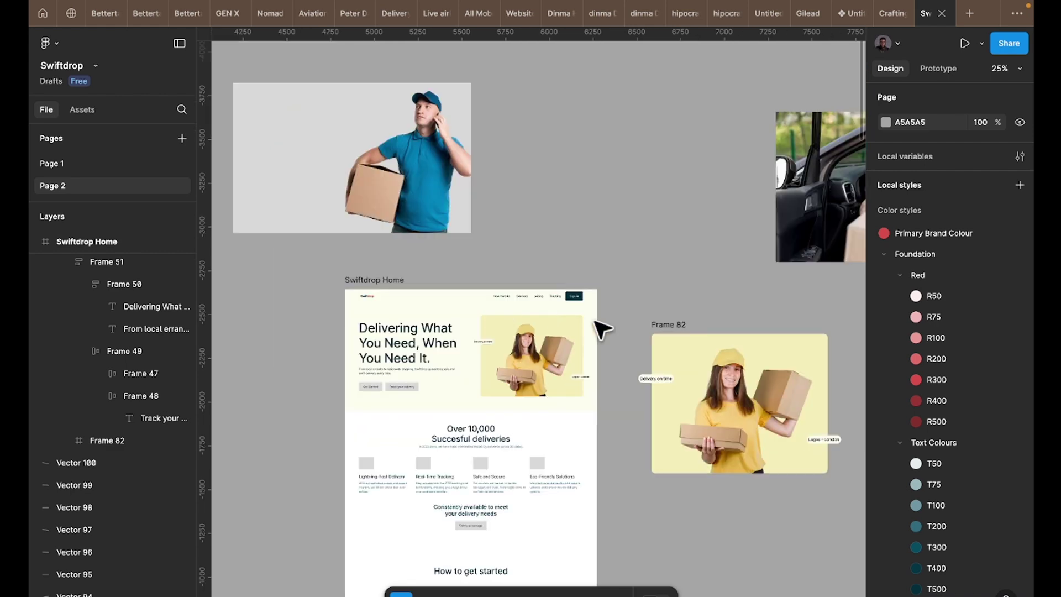
- Examine the hero section up close, including the scaled image frame, its two labels and the headline block
{"action": "scroll", "coordinate": [417, 391], "scroll_direction": "up", "scroll_amount": 5}
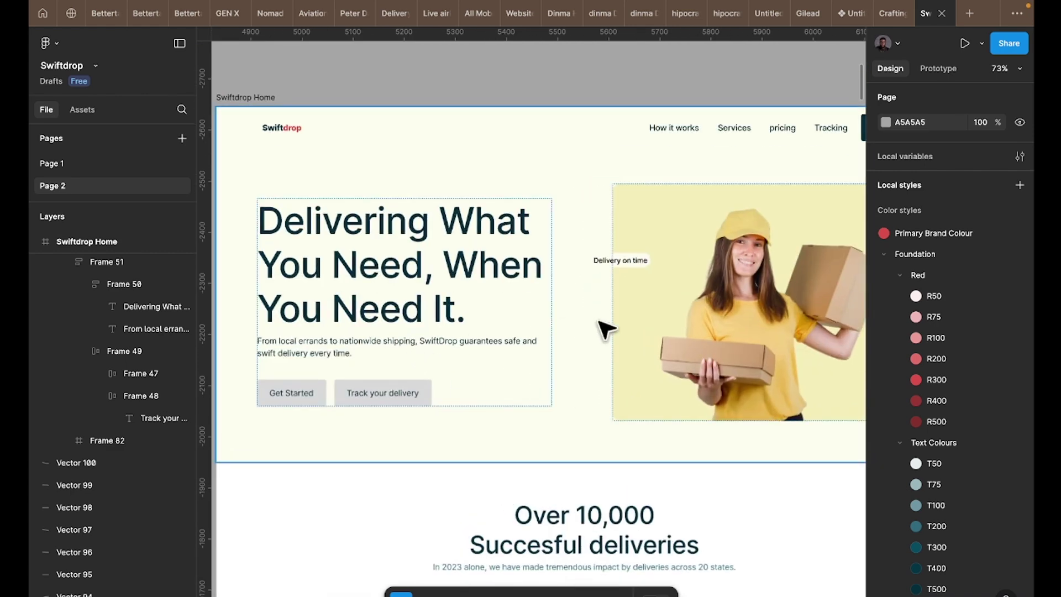
{"action": "scroll", "coordinate": [604, 331], "scroll_direction": "right", "scroll_amount": 3}
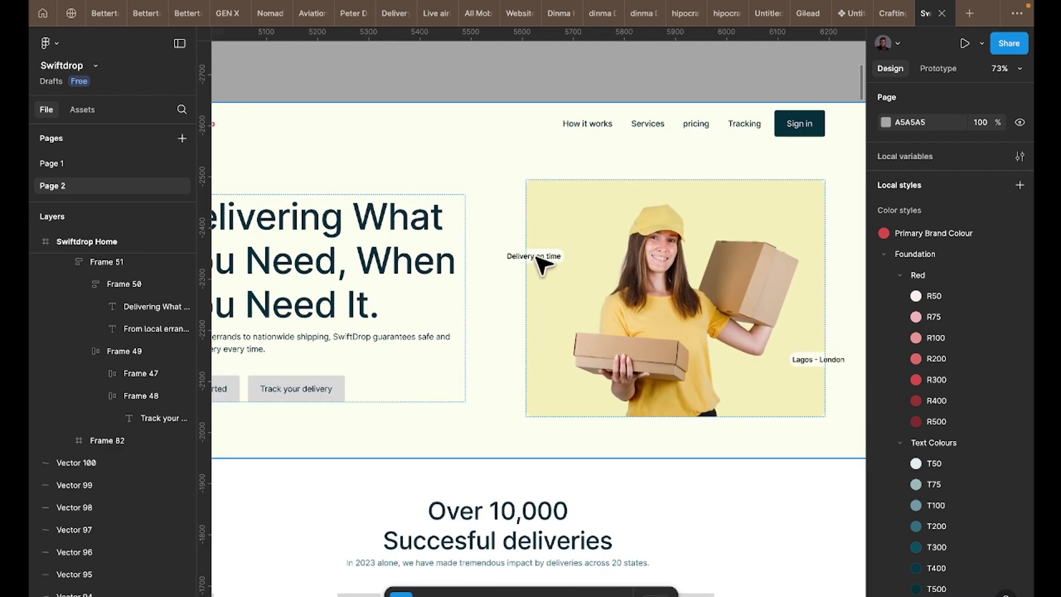
{"action": "left_click", "coordinate": [545, 409]}
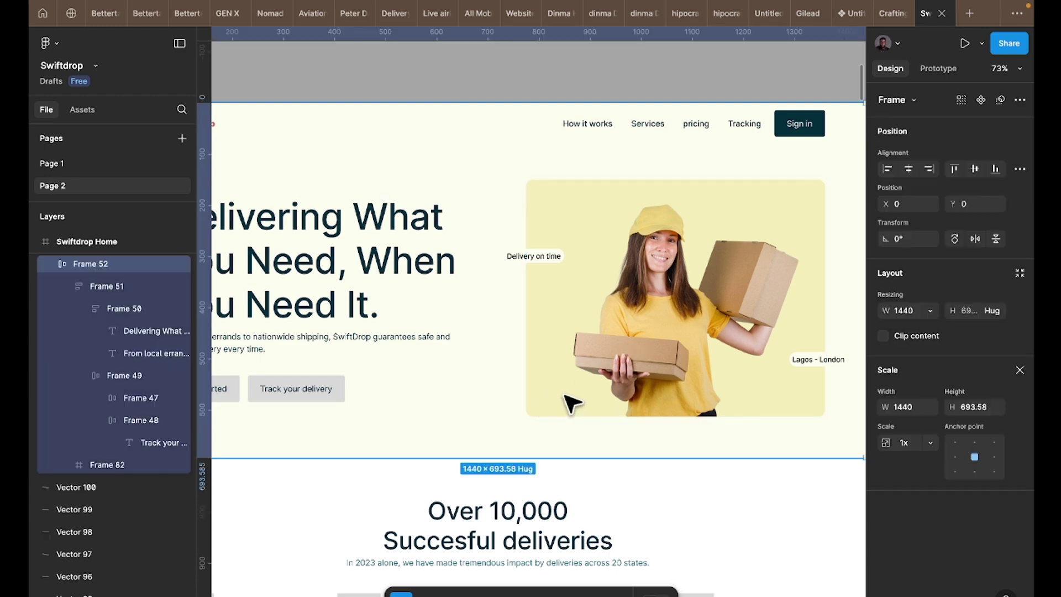
{"action": "left_click", "coordinate": [572, 408]}
{"action": "scroll", "coordinate": [575, 412], "scroll_direction": "left", "scroll_amount": 3}
{"action": "scroll", "coordinate": [575, 412], "scroll_direction": "down", "scroll_amount": 1}
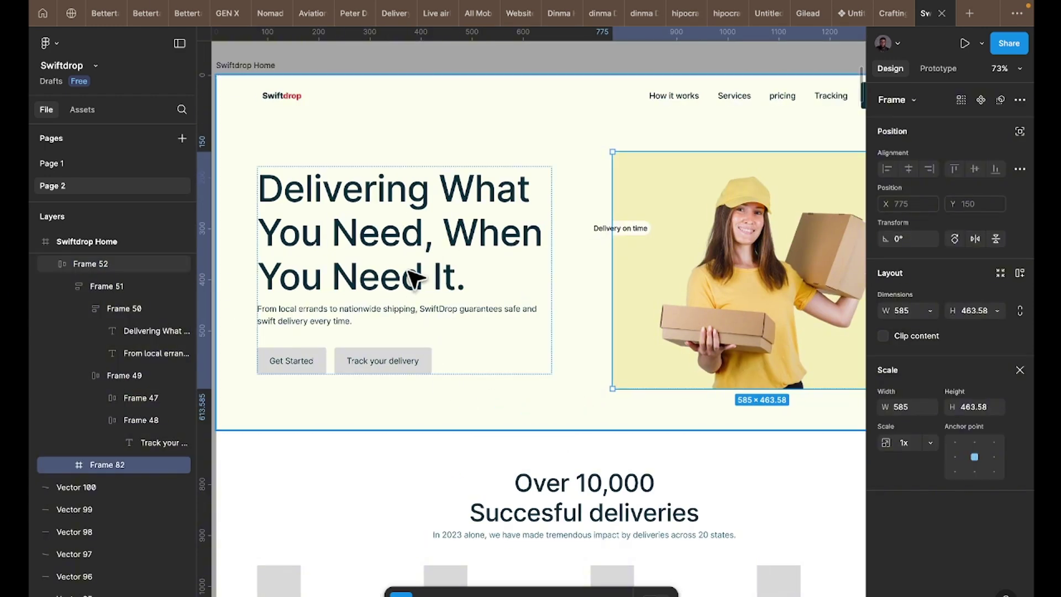
{"action": "scroll", "coordinate": [417, 281], "scroll_direction": "left", "scroll_amount": 1}
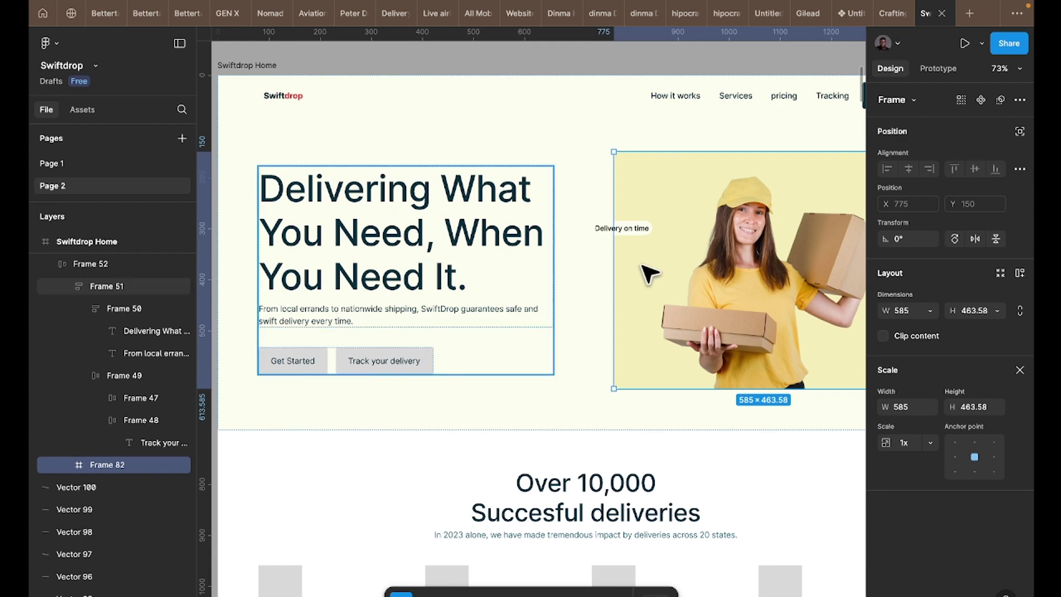
{"action": "key", "text": "shift+Tab"}
- Copy the navigation bar's Sign in button and paste it onto the empty canvas beside the Swiftdrop Home page
{"action": "scroll", "coordinate": [651, 265], "scroll_direction": "right", "scroll_amount": 10}
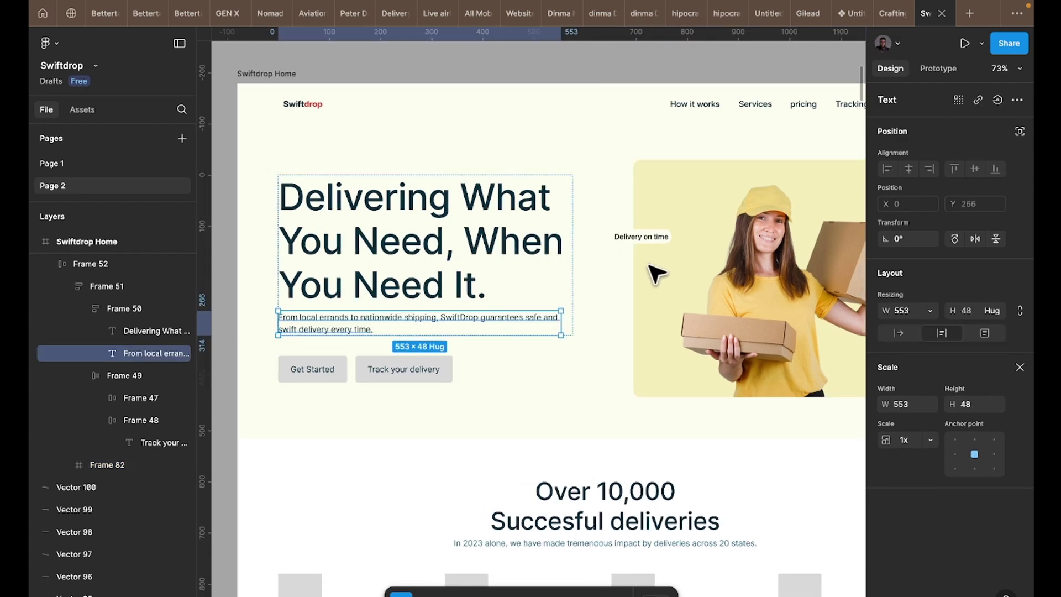
{"action": "left_click", "coordinate": [658, 126]}
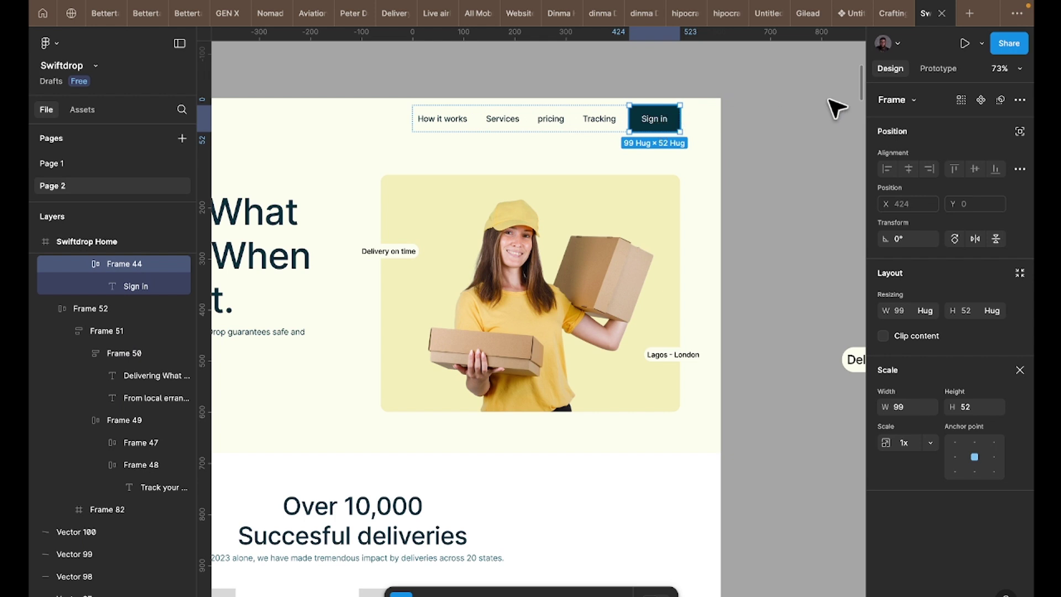
{"action": "key", "text": "ctrl+v"}
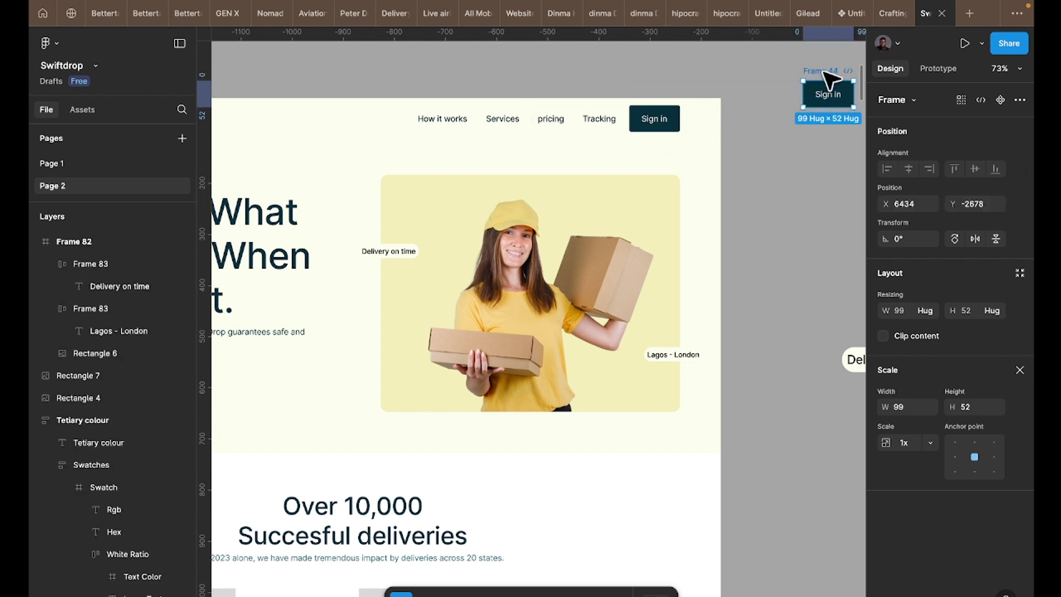
- Rename the pasted button frame "Primary button" and turn it into a component
{"action": "double_click", "coordinate": [824, 70]}
{"action": "type", "text": "Primary button"}
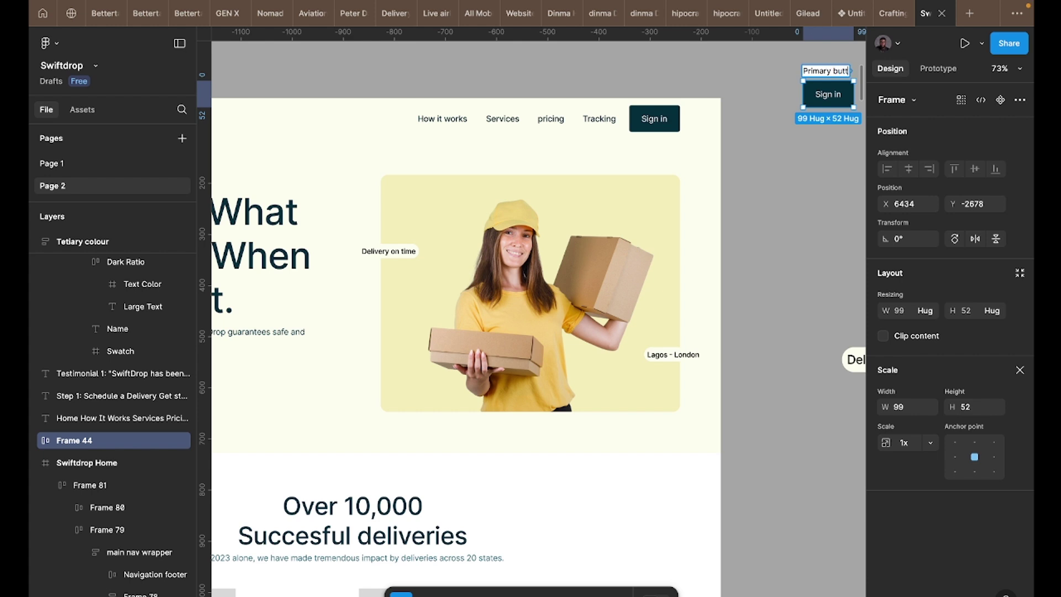
{"action": "left_click", "coordinate": [826, 173]}
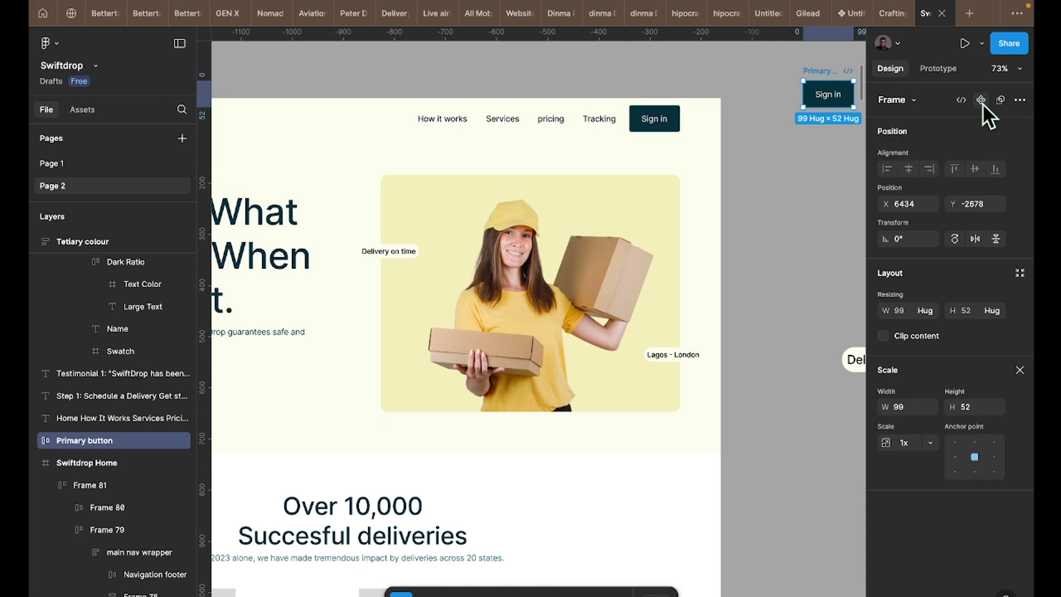
{"action": "left_click", "coordinate": [982, 102]}
- Search the assets for "button" and insert a Primary button instance between the hero's description text and the grey buttons
{"action": "scroll", "coordinate": [475, 216], "scroll_direction": "left", "scroll_amount": 5}
{"action": "scroll", "coordinate": [476, 215], "scroll_direction": "down", "scroll_amount": 1}
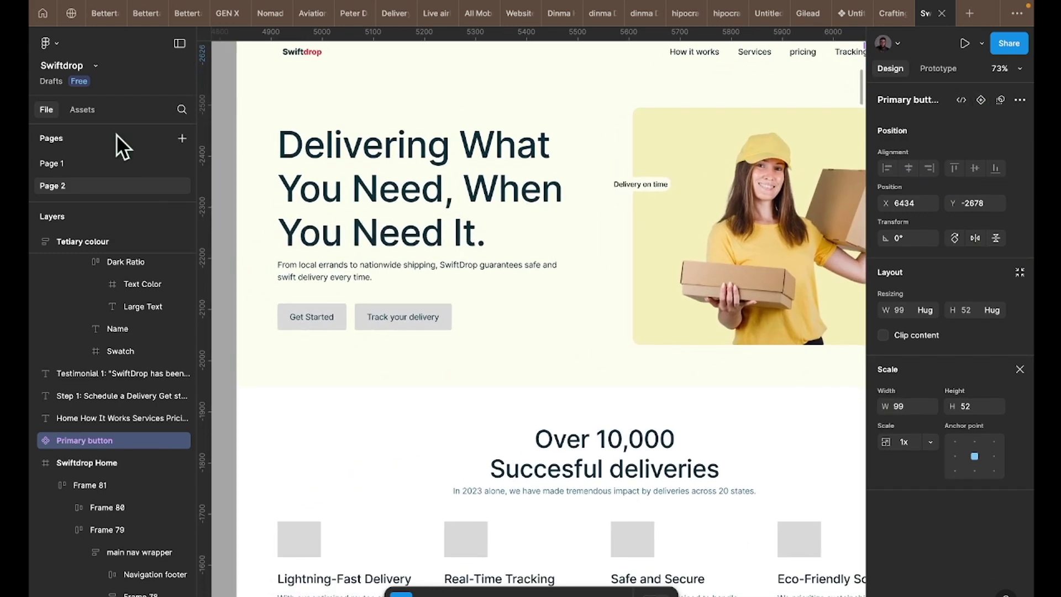
{"action": "left_click", "coordinate": [94, 113]}
{"action": "left_click", "coordinate": [92, 138]}
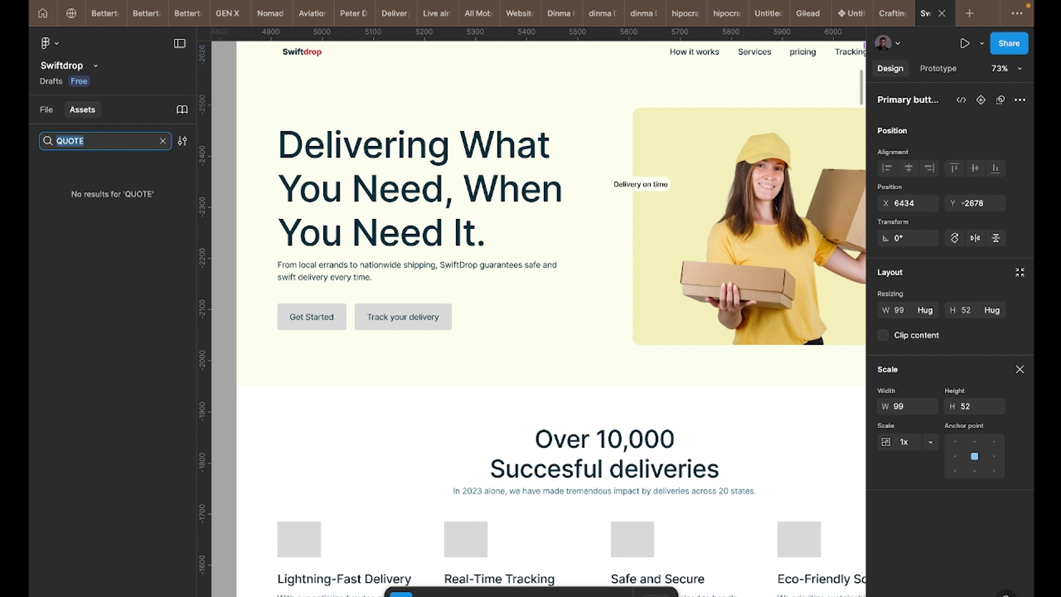
{"action": "type", "text": "button"}
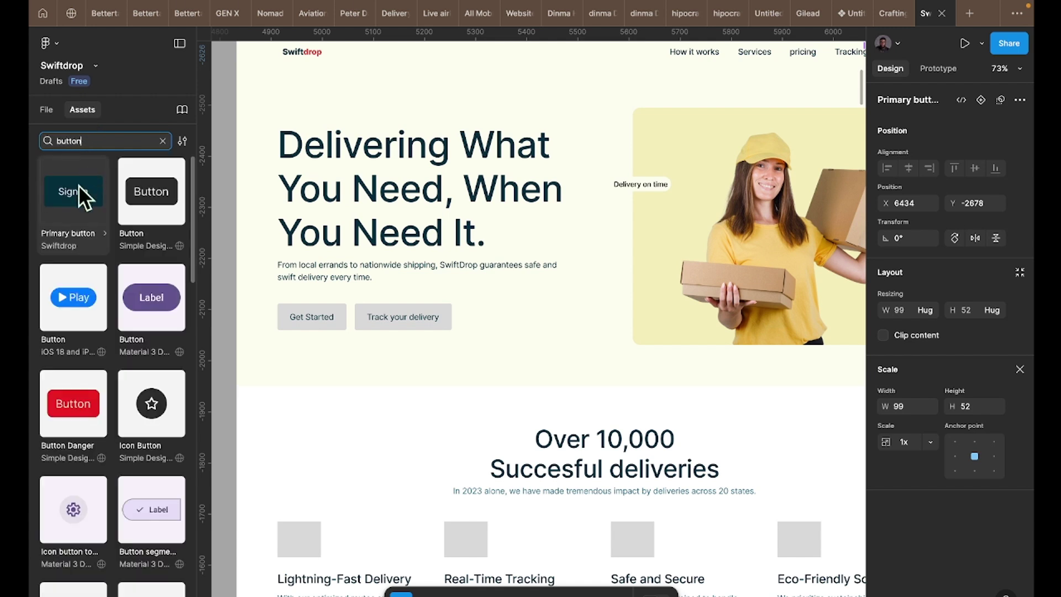
{"action": "left_click_drag", "start_coordinate": [337, 308], "coordinate": [499, 308]}
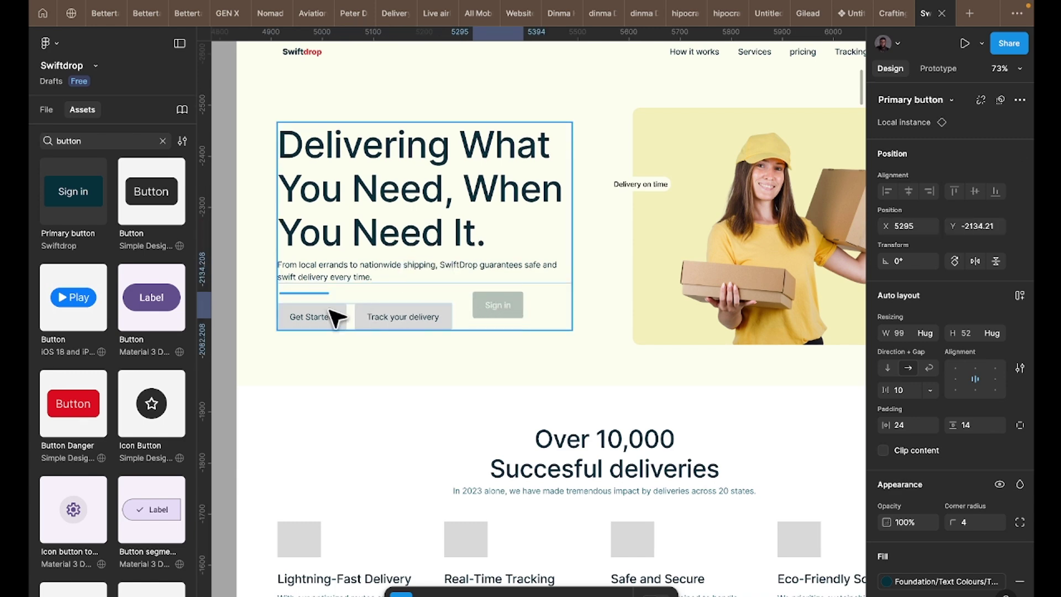
{"action": "left_click_drag", "start_coordinate": [318, 308], "coordinate": [329, 323]}
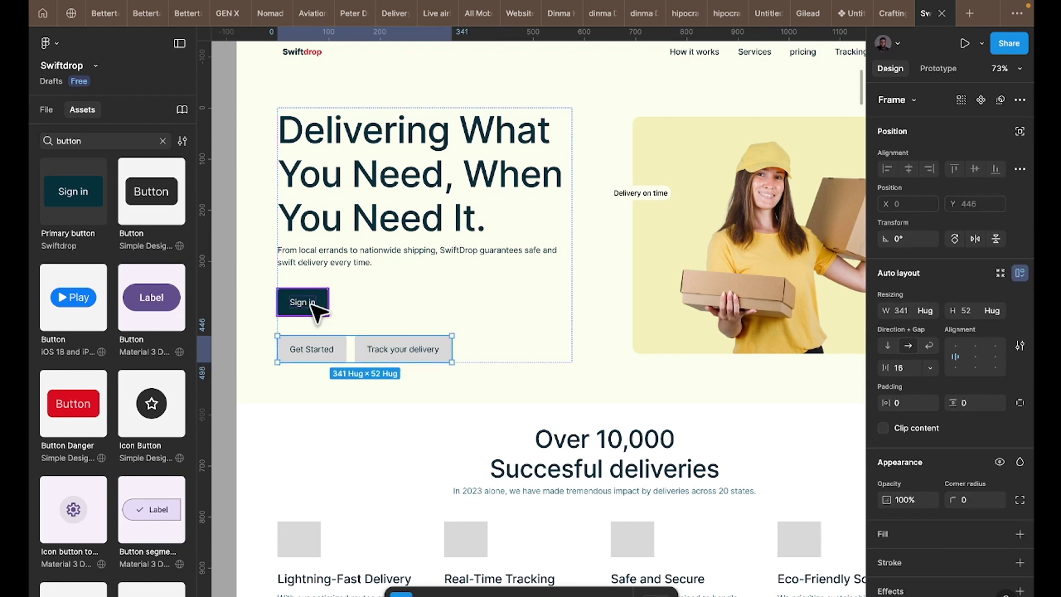
- Duplicate the hero's Primary button instance and arrange both in a horizontal auto layout with a gap of 16
{"action": "key", "text": "ctrl+d"}
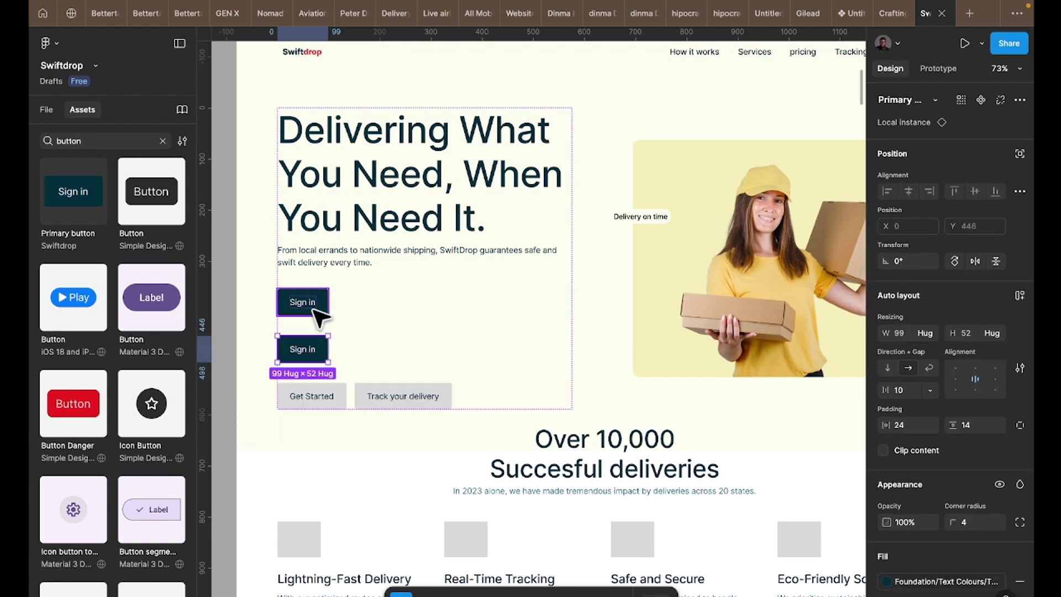
{"action": "left_click", "coordinate": [318, 307], "text": "shift"}
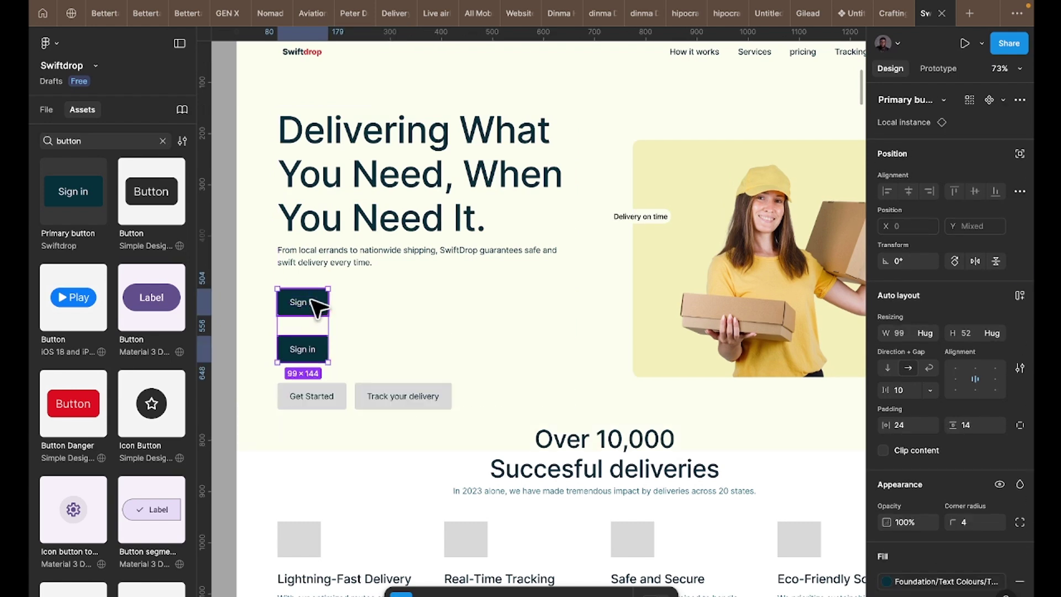
{"action": "key", "text": "shift+a"}
{"action": "left_click", "coordinate": [910, 345]}
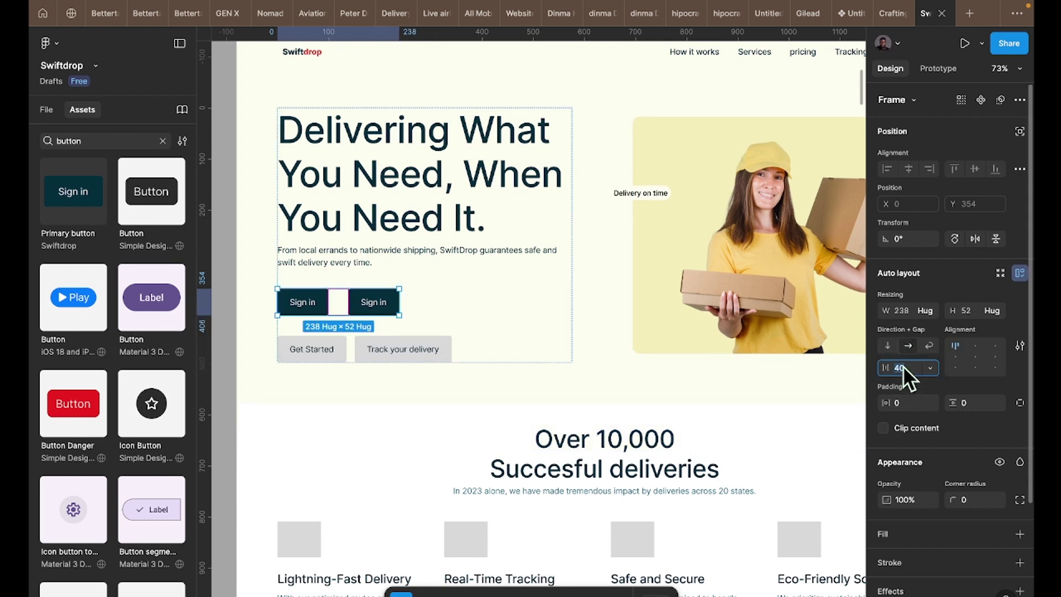
{"action": "type", "text": "16"}
{"action": "key", "text": "Return"}
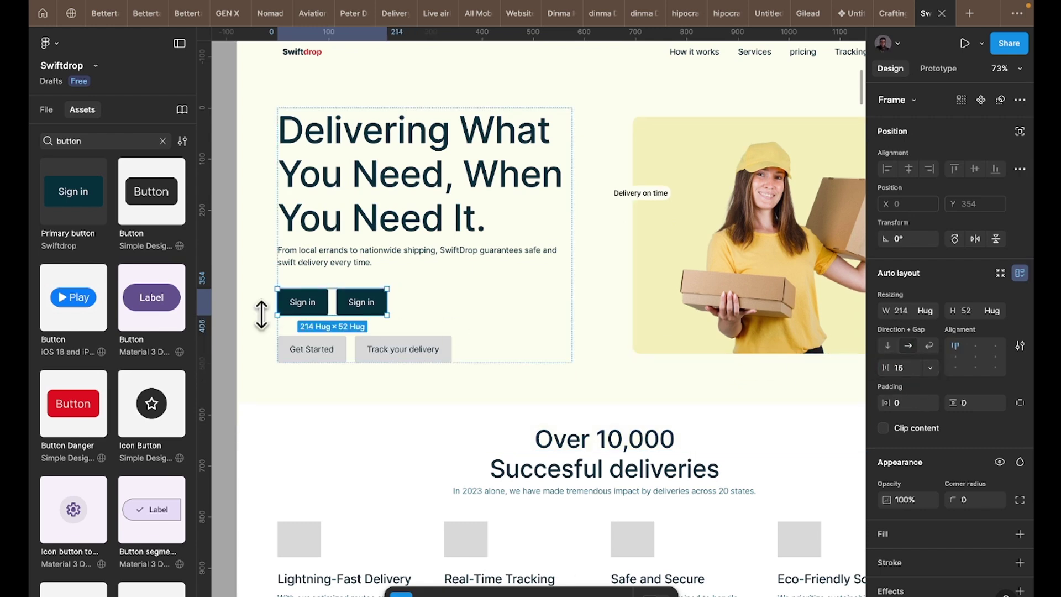
- Change the first dark hero button's label to "Get Started"
{"action": "left_click", "coordinate": [308, 309]}
{"action": "double_click", "coordinate": [307, 310]}
{"action": "type", "text": "G"}
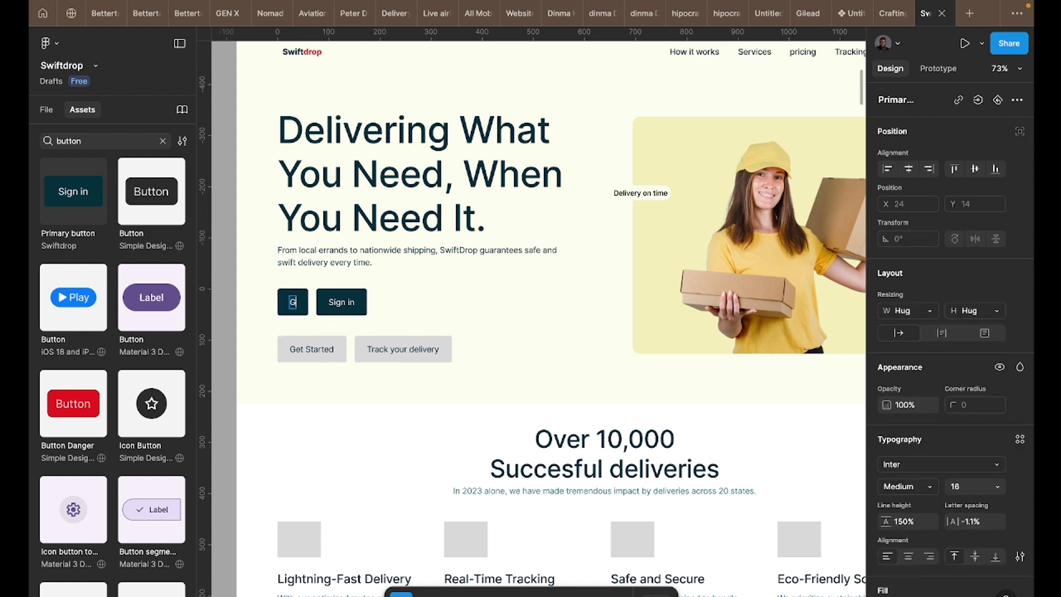
{"action": "type", "text": "et Started"}
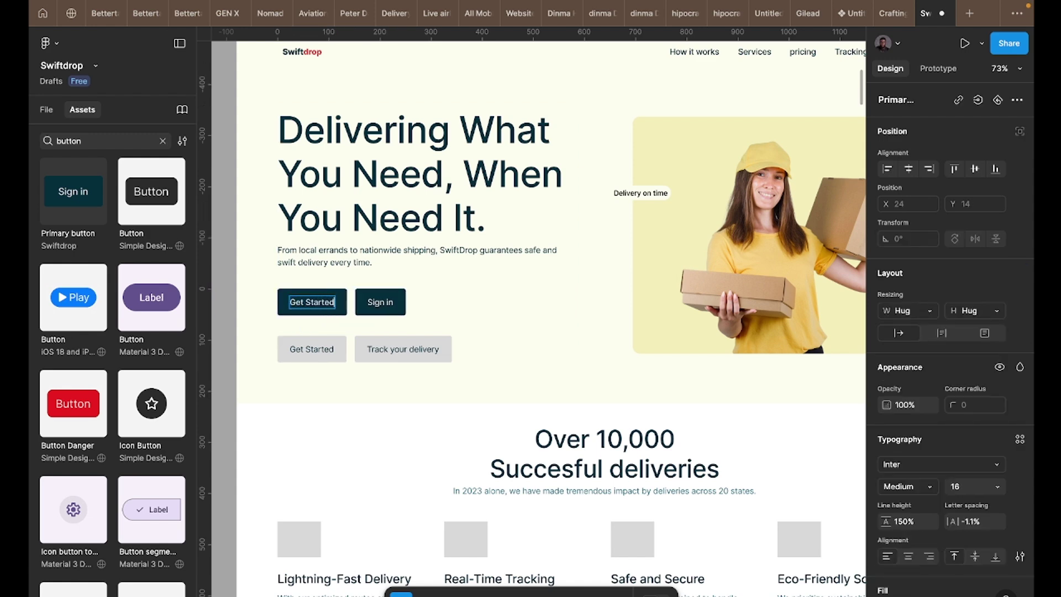
- Change the second dark hero button's label to "Track your delivery" and delete the old grey button row below
{"action": "double_click", "coordinate": [387, 305]}
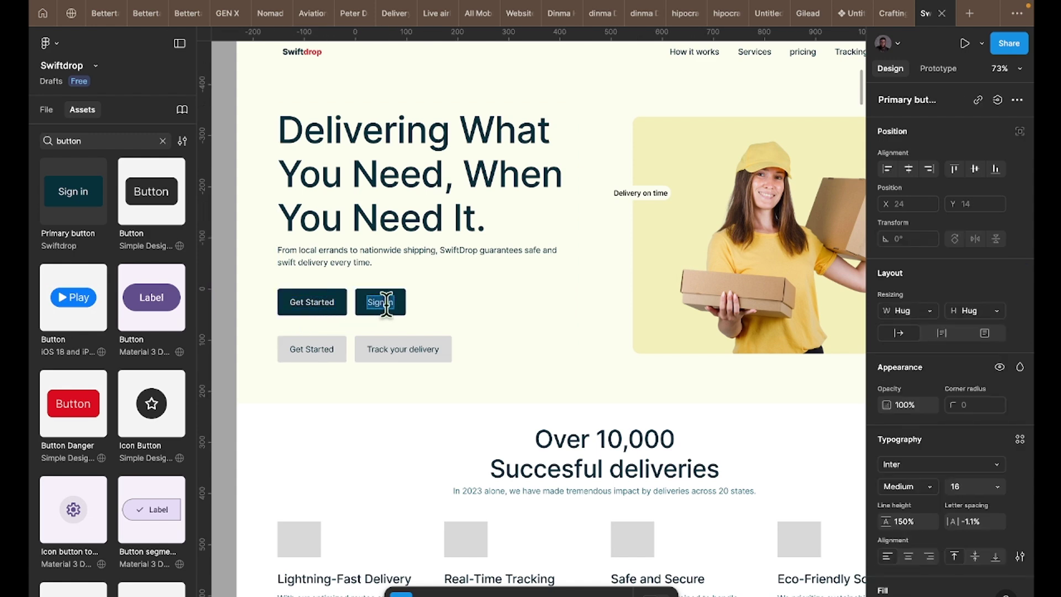
{"action": "type", "text": "Track y"}
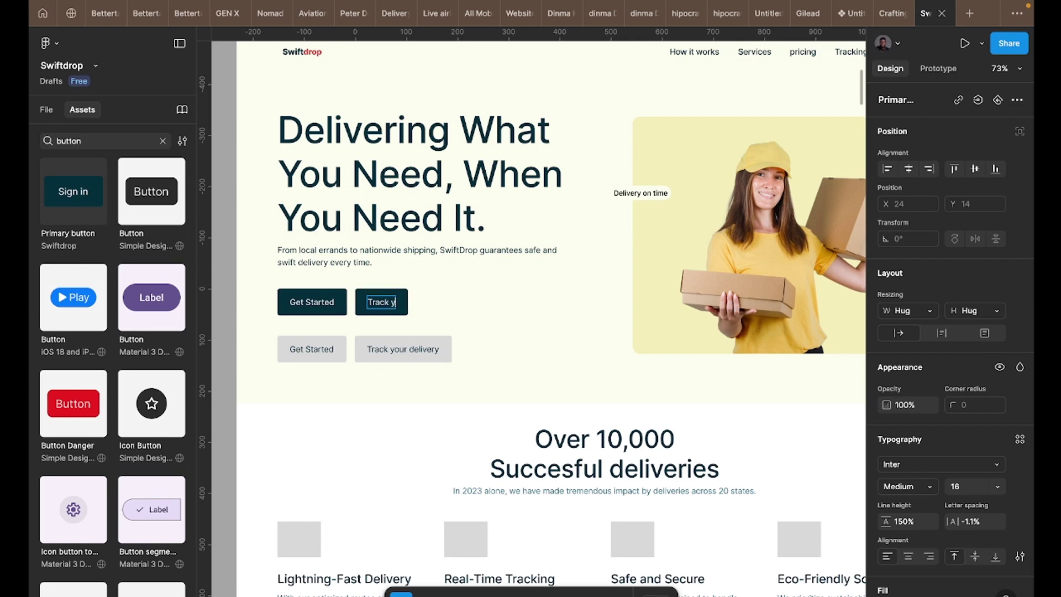
{"action": "type", "text": "our delivery"}
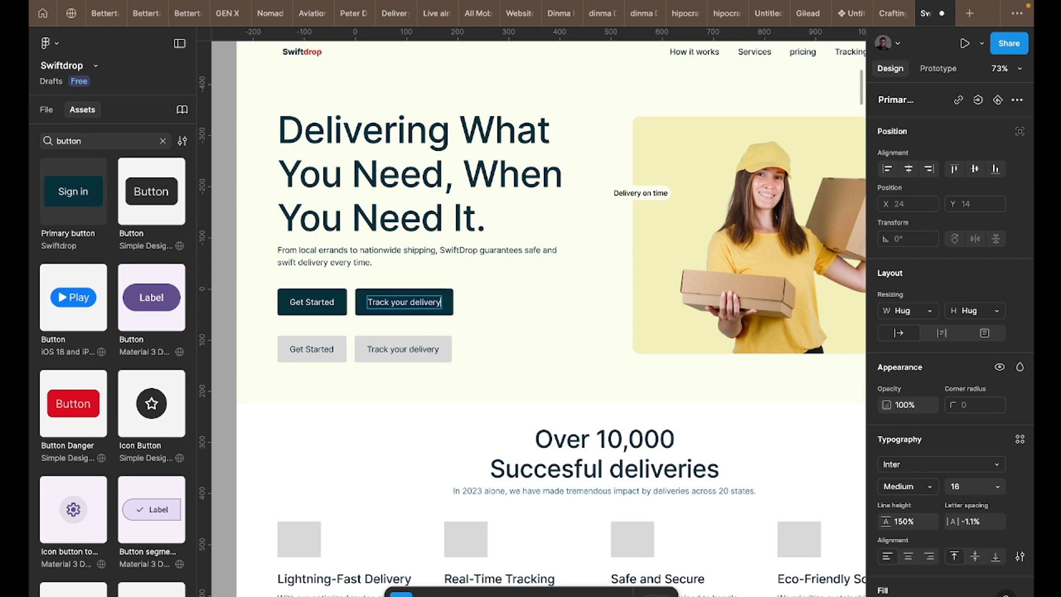
{"action": "left_click", "coordinate": [361, 346]}
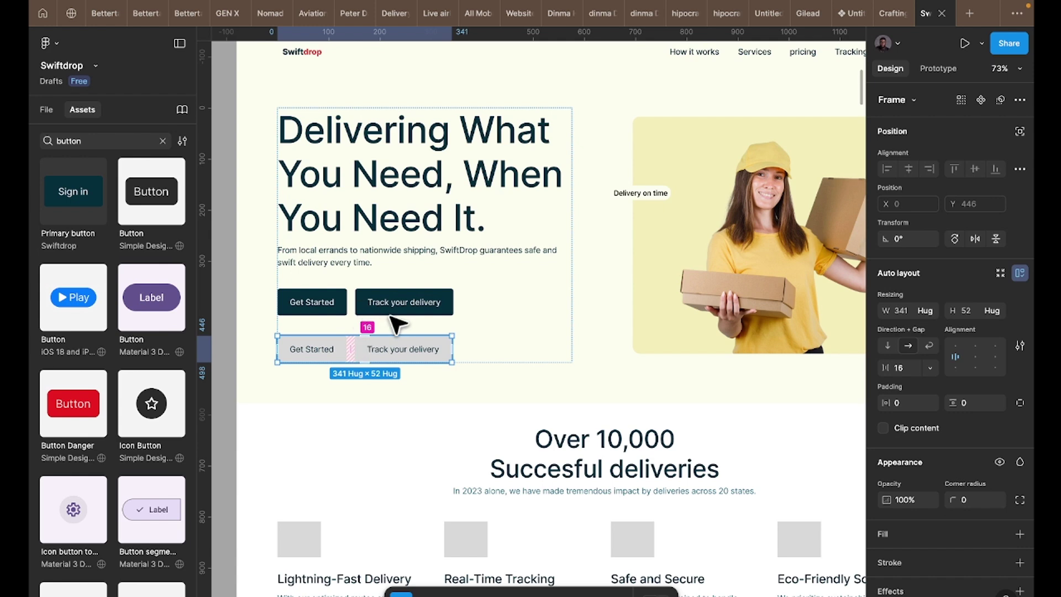
{"action": "key", "text": "Delete"}
- Set the fill of the hero's "Track your delivery" button to the Secondary S300 colour style
{"action": "left_click", "coordinate": [369, 324]}
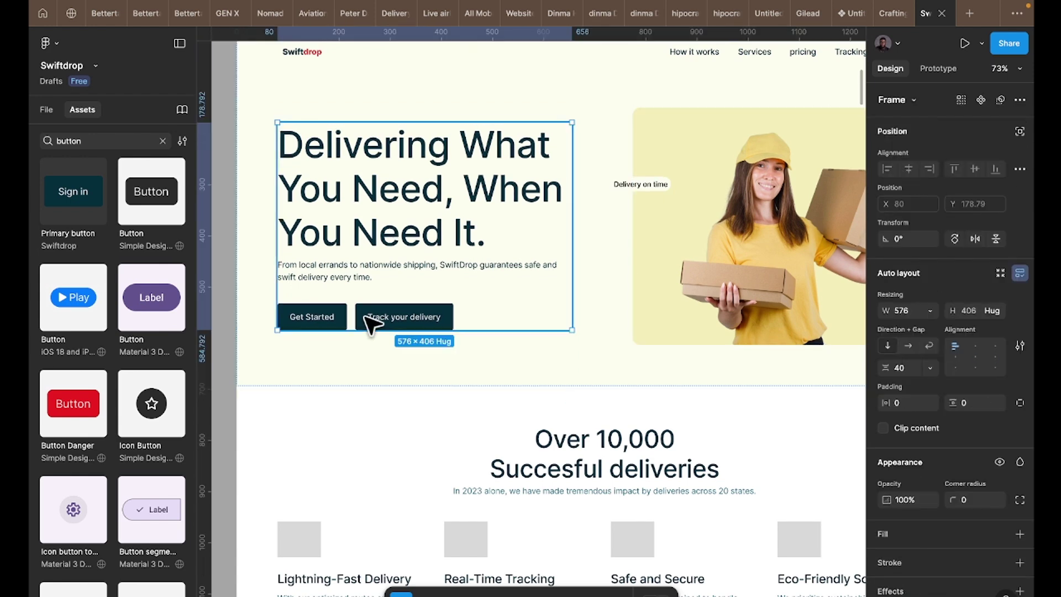
{"action": "left_click", "coordinate": [368, 322]}
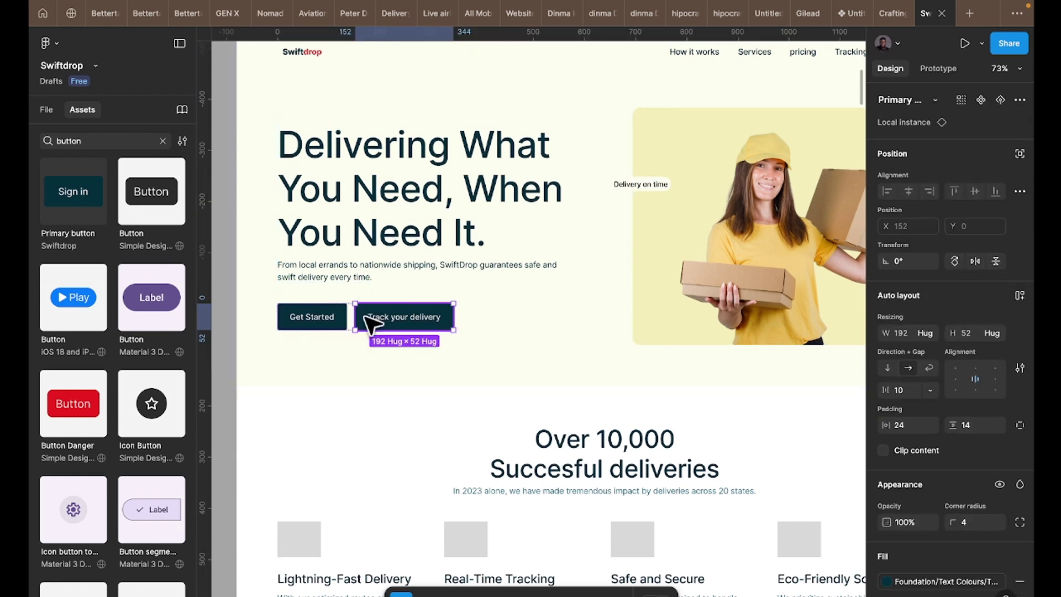
{"action": "scroll", "coordinate": [906, 479], "scroll_direction": "down", "scroll_amount": 4}
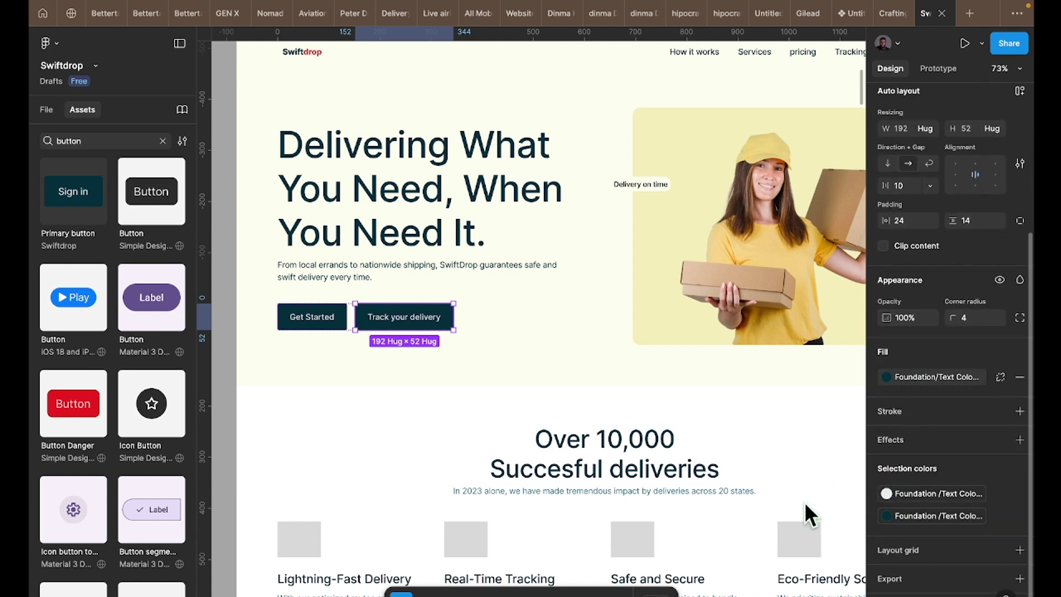
{"action": "scroll", "coordinate": [802, 506], "scroll_direction": "up", "scroll_amount": 5}
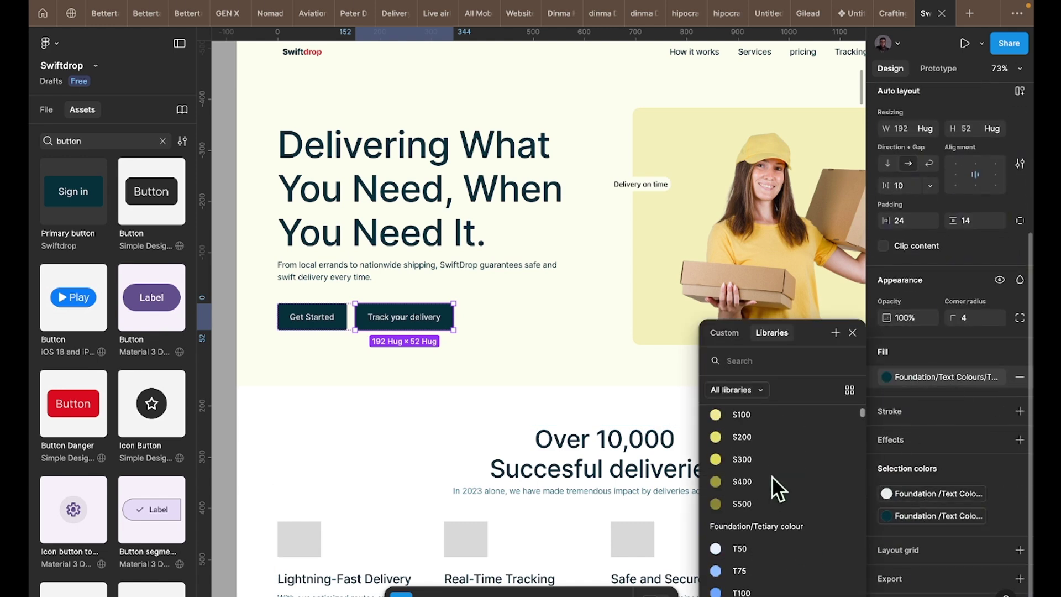
{"action": "left_click", "coordinate": [757, 463]}
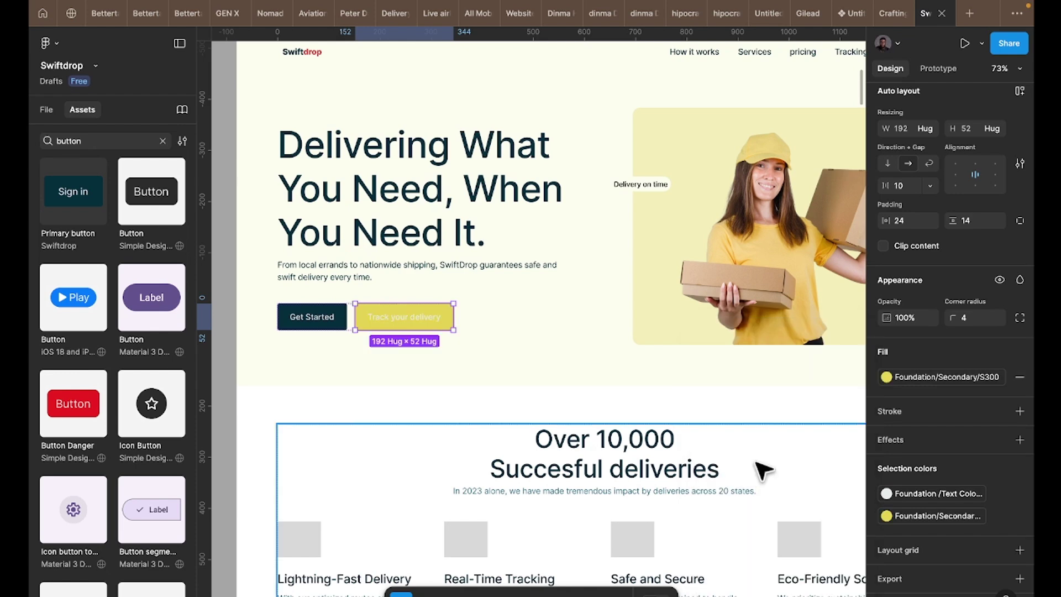
- Recolour the "Track your delivery" button's label with a dark style from the Text Colours palette
{"action": "left_click", "coordinate": [931, 497]}
{"action": "scroll", "coordinate": [742, 523], "scroll_direction": "up", "scroll_amount": 3}
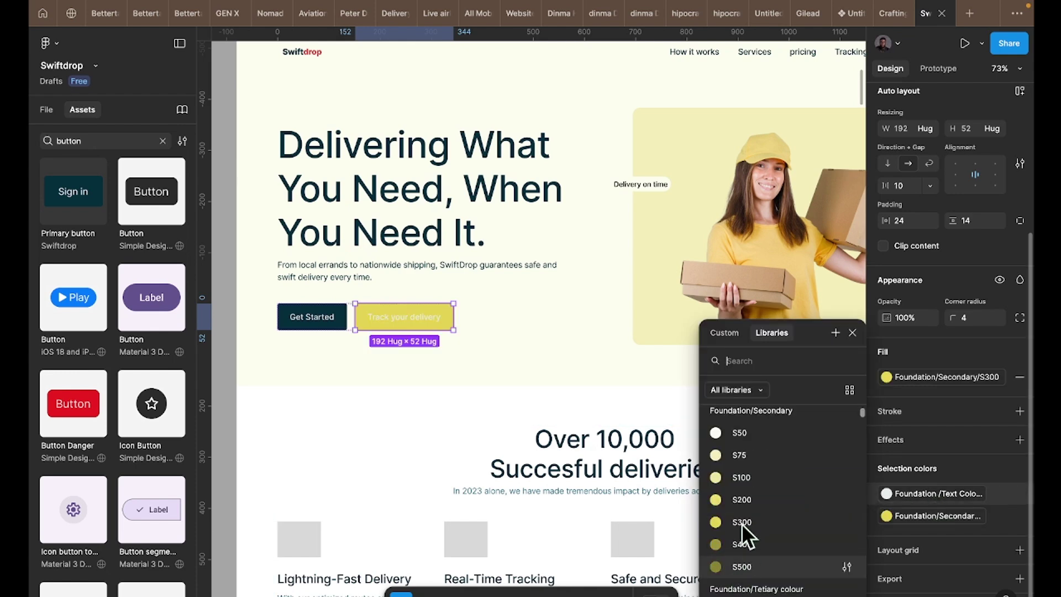
{"action": "scroll", "coordinate": [741, 475], "scroll_direction": "up", "scroll_amount": 2}
{"action": "left_click", "coordinate": [742, 466]}
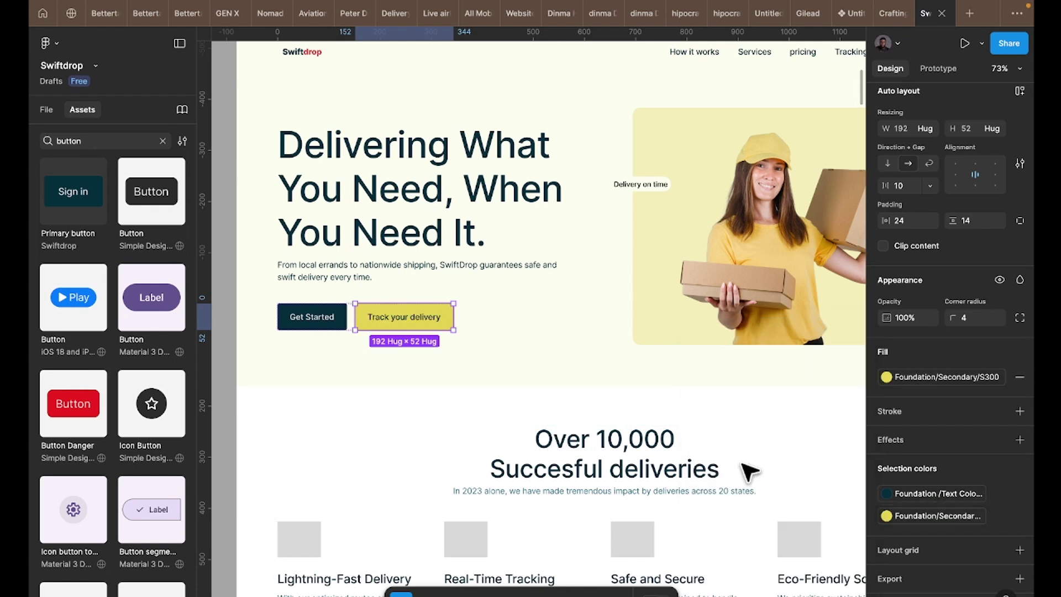
- Set the horizontal and vertical padding of all four feature cards under "Over 10,000 Succesful deliveries" to 8 and their corner radius to 8
{"action": "left_click", "coordinate": [575, 364]}
{"action": "scroll", "coordinate": [569, 359], "scroll_direction": "down", "scroll_amount": 3}
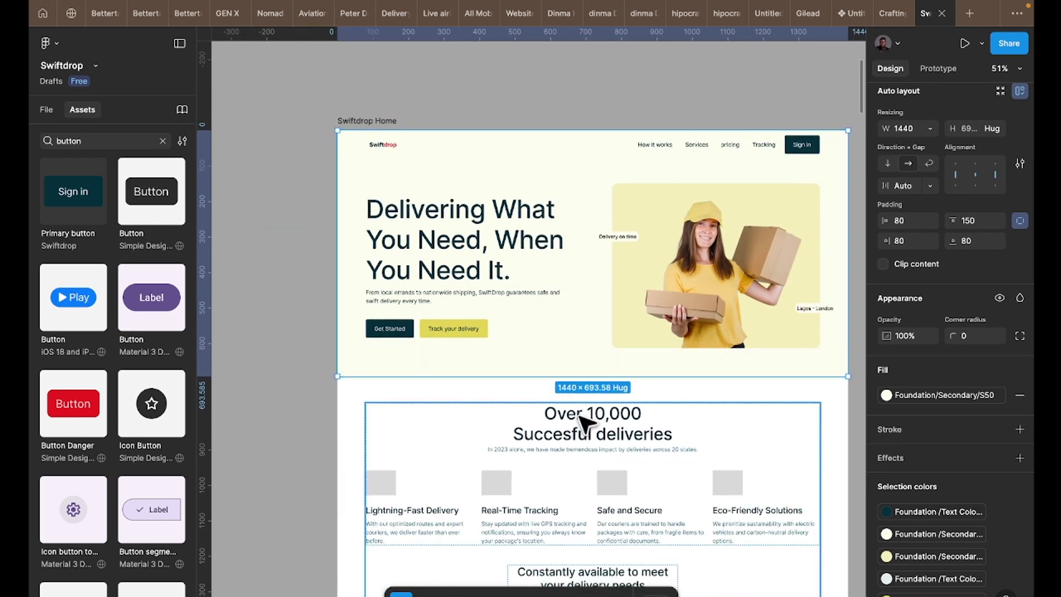
{"action": "scroll", "coordinate": [580, 416], "scroll_direction": "right", "scroll_amount": 3}
{"action": "scroll", "coordinate": [580, 416], "scroll_direction": "down", "scroll_amount": 1}
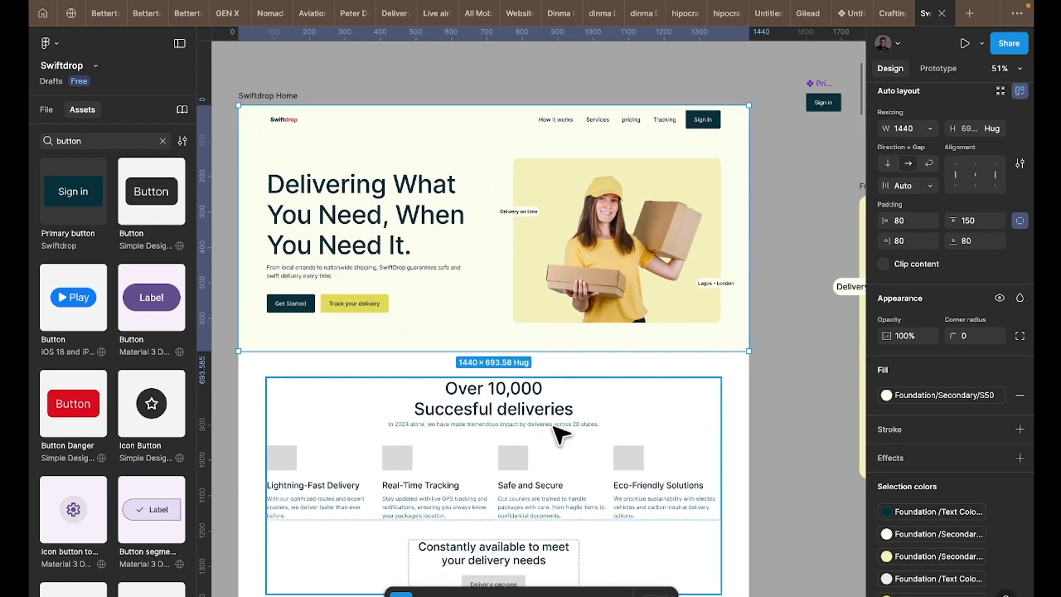
{"action": "scroll", "coordinate": [560, 434], "scroll_direction": "down", "scroll_amount": 5}
{"action": "left_click", "coordinate": [541, 228]}
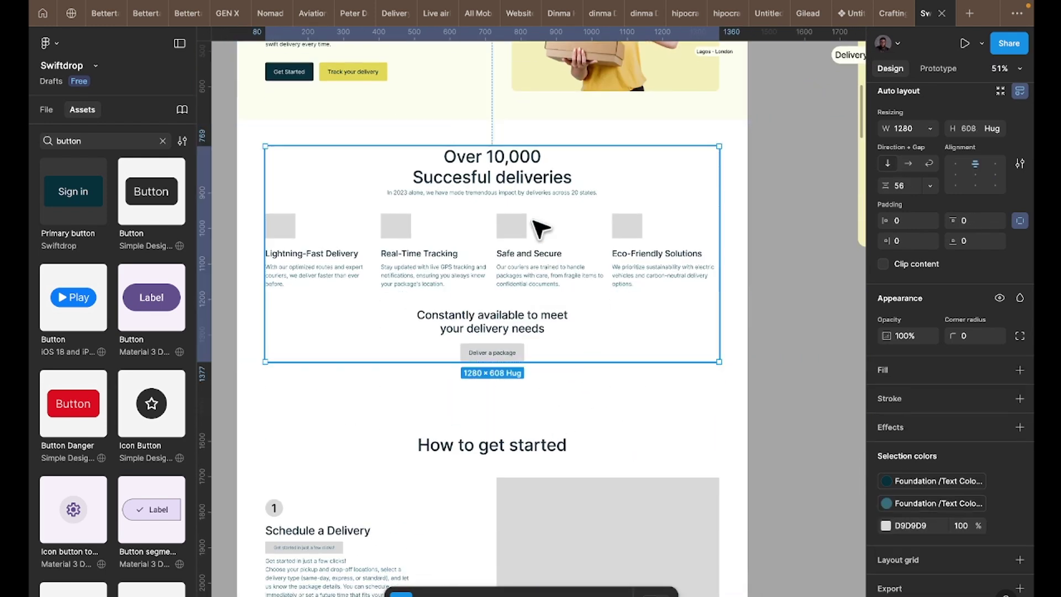
{"action": "double_click", "coordinate": [303, 263]}
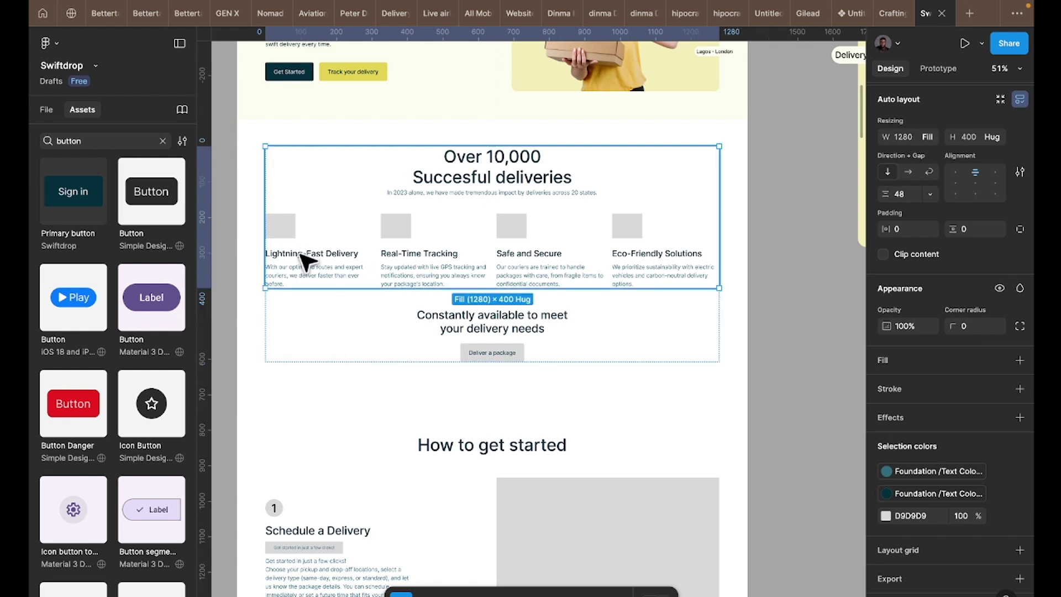
{"action": "double_click", "coordinate": [304, 262]}
{"action": "left_click", "coordinate": [304, 262]}
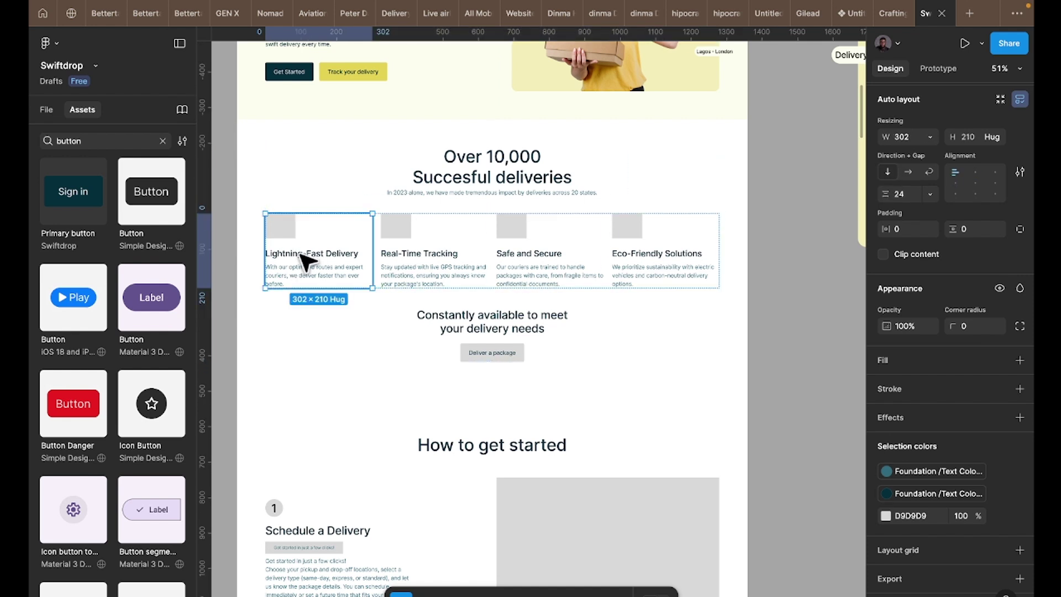
{"action": "left_click", "coordinate": [430, 265], "text": "shift"}
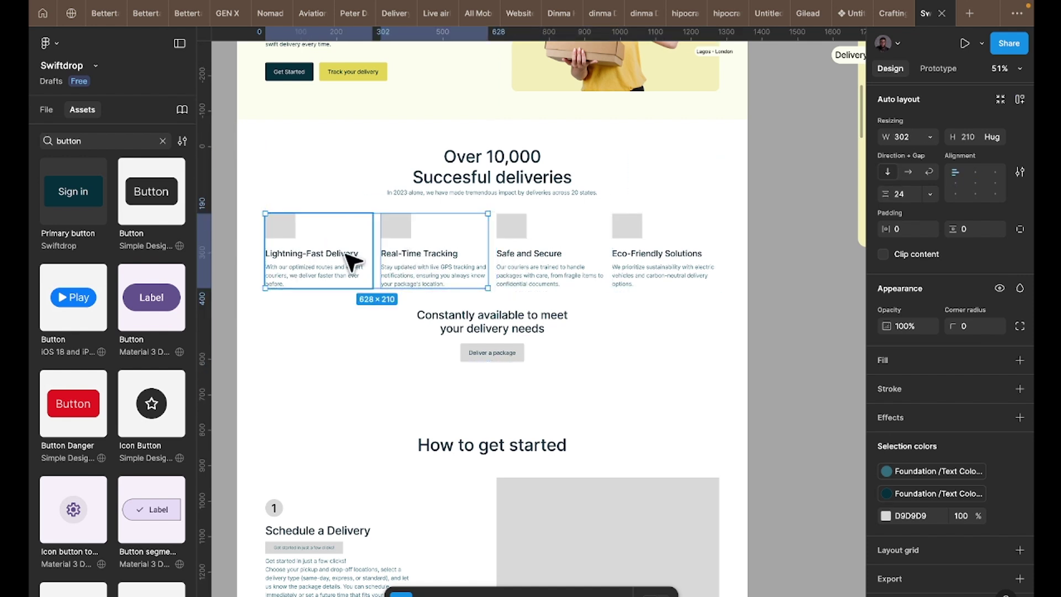
{"action": "left_click", "coordinate": [521, 257], "text": "shift"}
{"action": "left_click", "coordinate": [683, 268], "text": "shift"}
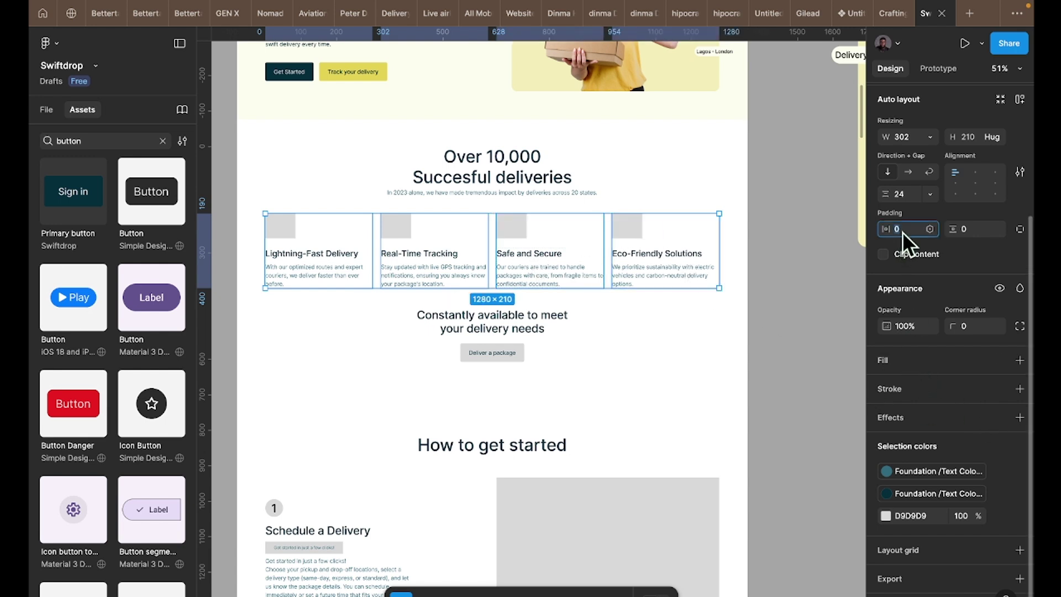
{"action": "type", "text": "8"}
{"action": "left_click", "coordinate": [976, 234]}
{"action": "type", "text": "8"}
{"action": "key", "text": "Return"}
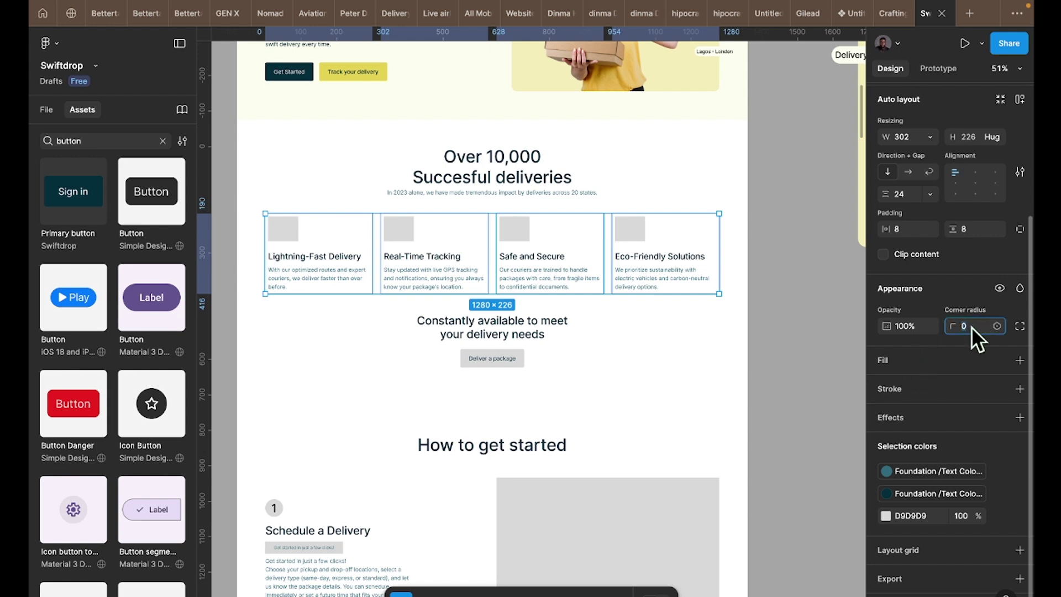
{"action": "type", "text": "8"}
{"action": "key", "text": "Return"}
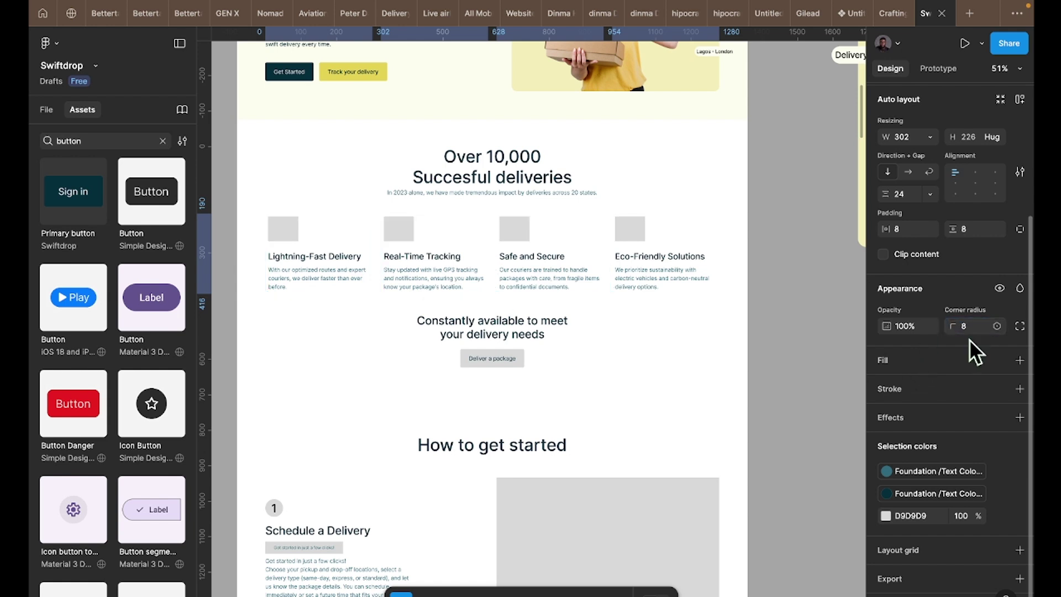
- Fill the four feature cards with the T50 style from the Foundation/Text Colours palette
{"action": "left_click", "coordinate": [904, 364]}
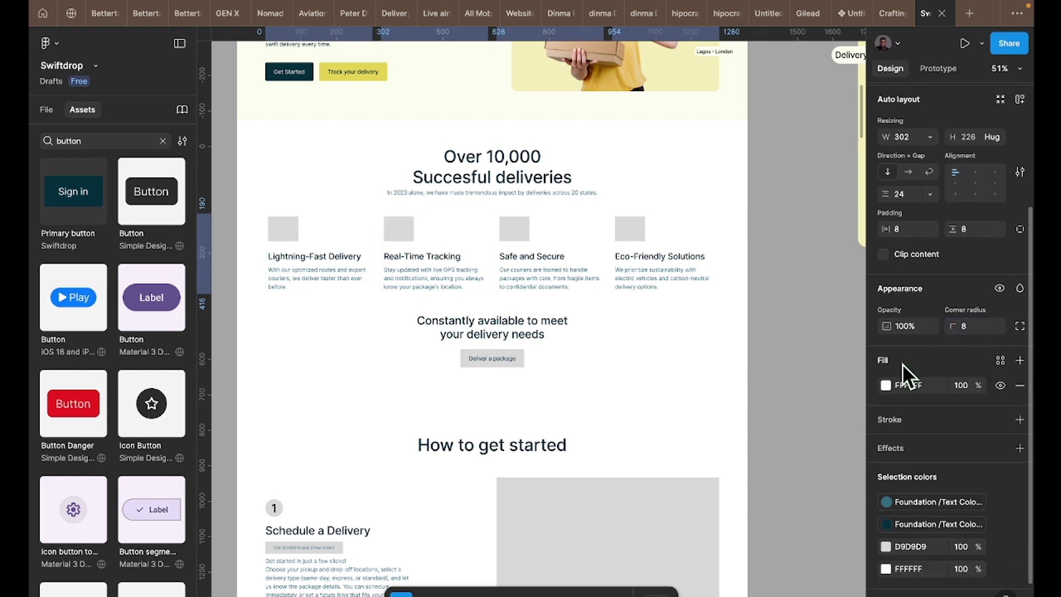
{"action": "left_click", "coordinate": [1001, 360]}
{"action": "scroll", "coordinate": [767, 481], "scroll_direction": "down", "scroll_amount": 3}
{"action": "scroll", "coordinate": [767, 481], "scroll_direction": "down", "scroll_amount": 10}
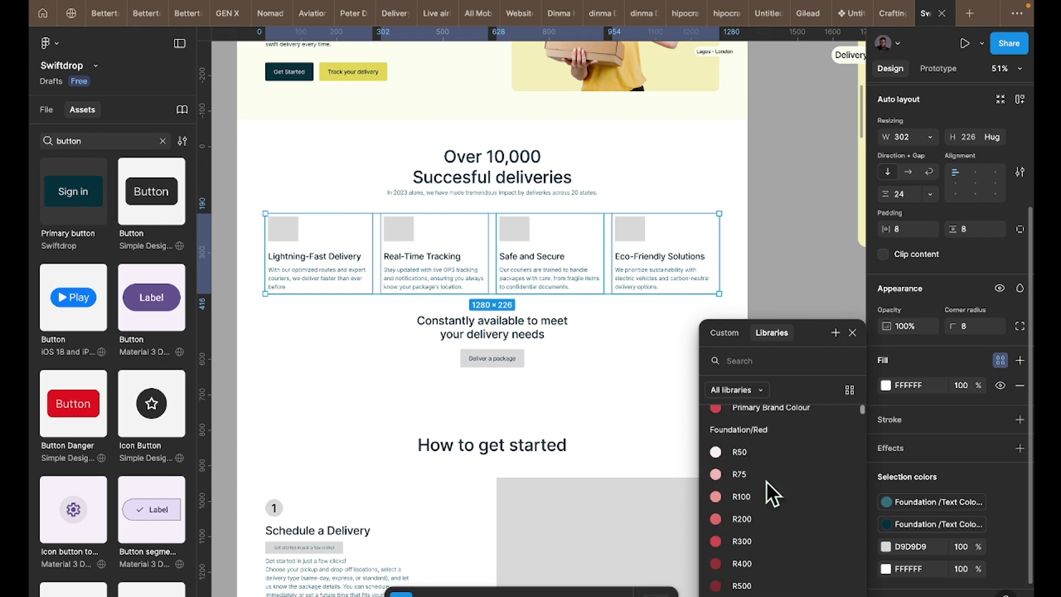
{"action": "scroll", "coordinate": [766, 479], "scroll_direction": "up", "scroll_amount": 5}
{"action": "scroll", "coordinate": [766, 480], "scroll_direction": "up", "scroll_amount": 5}
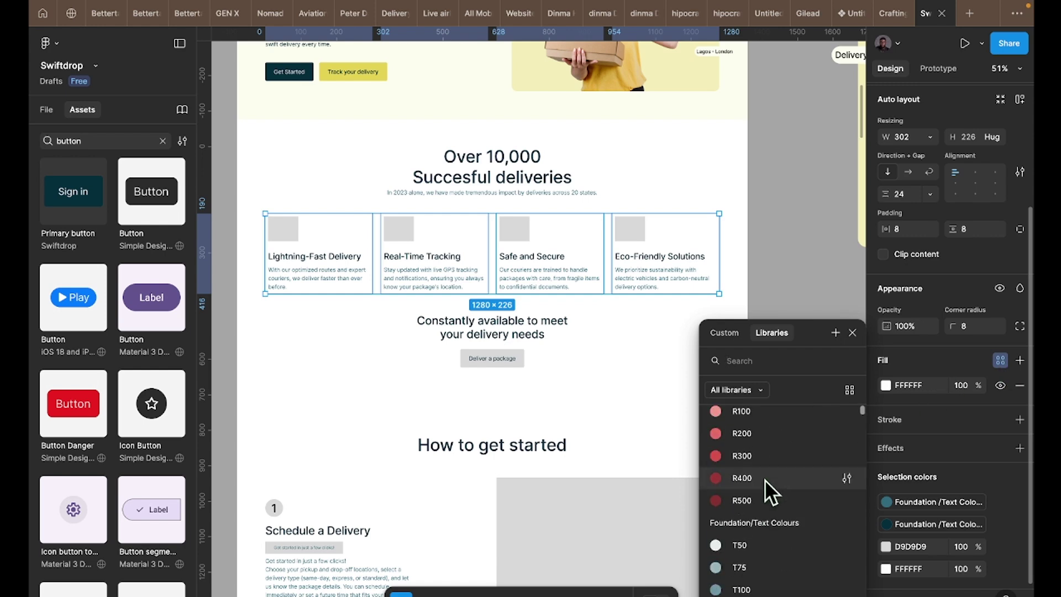
{"action": "left_click", "coordinate": [757, 546]}
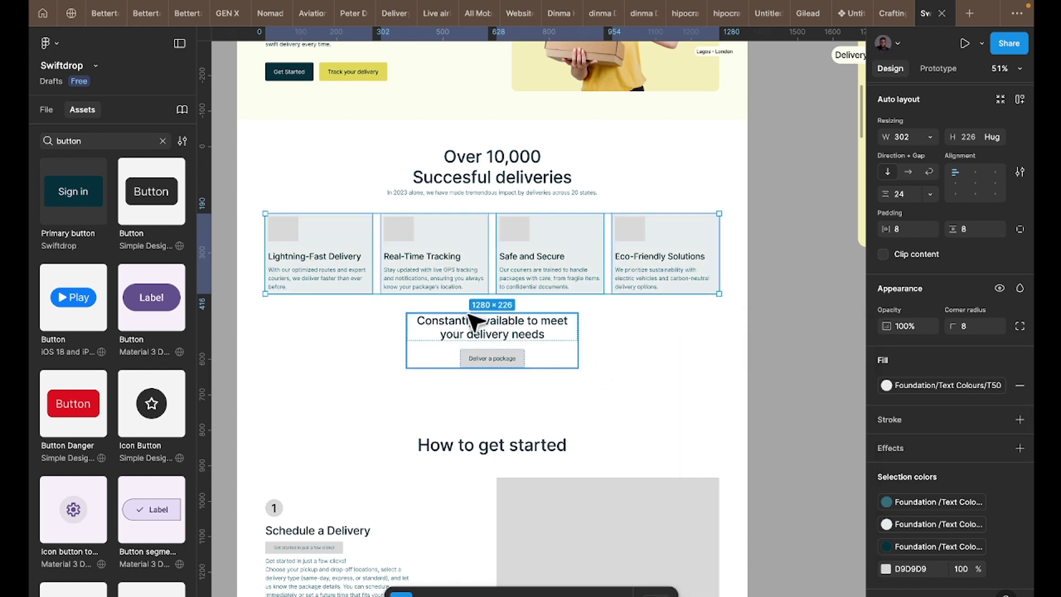
- Set the vertical and horizontal padding of the four feature cards to 16
{"action": "scroll", "coordinate": [304, 237], "scroll_direction": "up", "scroll_amount": 5}
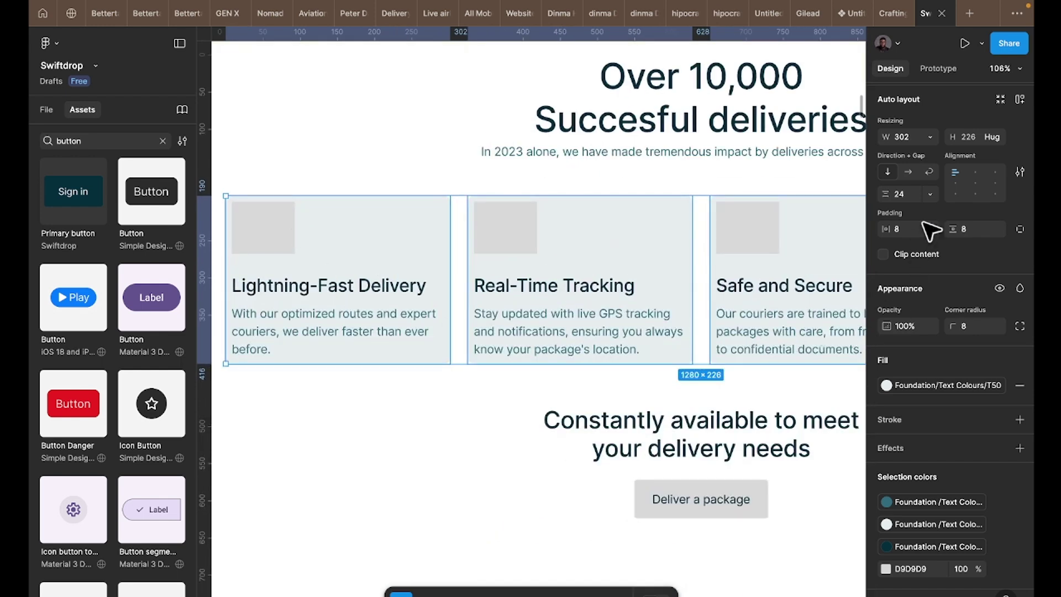
{"action": "left_click", "coordinate": [967, 229]}
{"action": "type", "text": "16"}
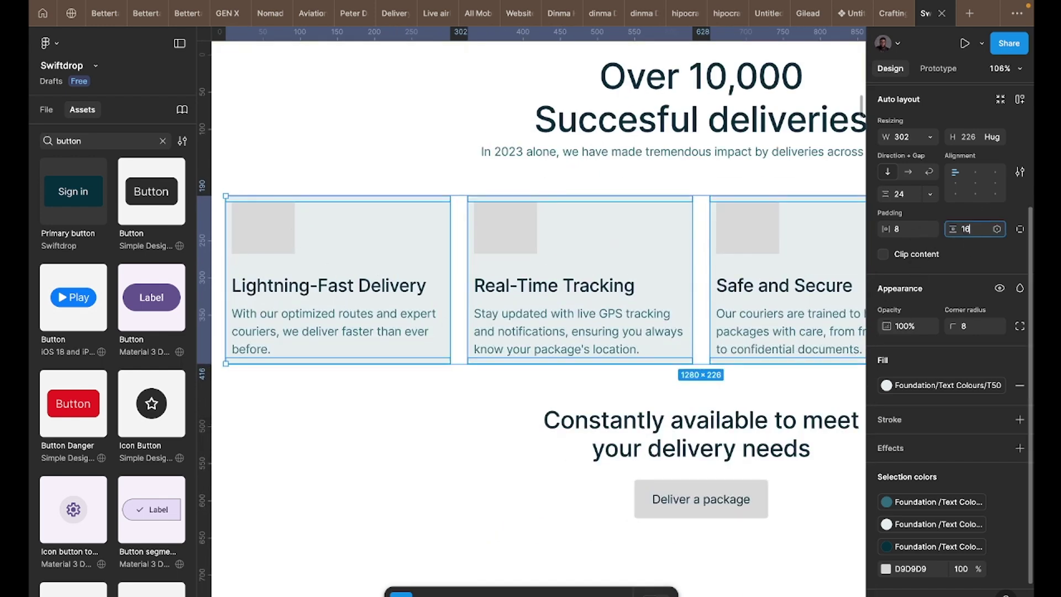
{"action": "key", "text": "Return"}
{"action": "left_click", "coordinate": [907, 231]}
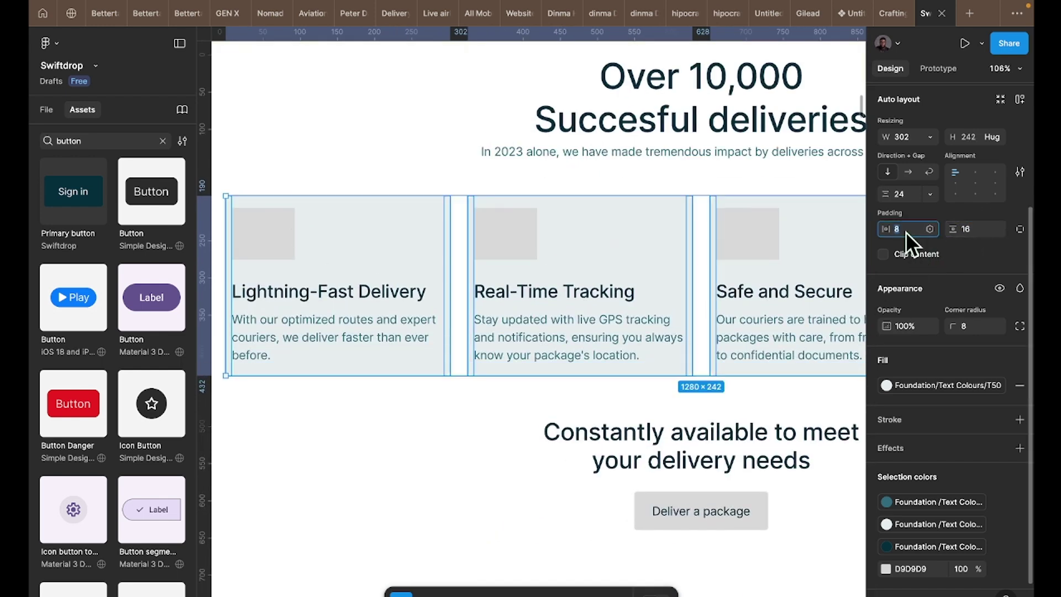
{"action": "type", "text": "16"}
{"action": "key", "text": "Return"}
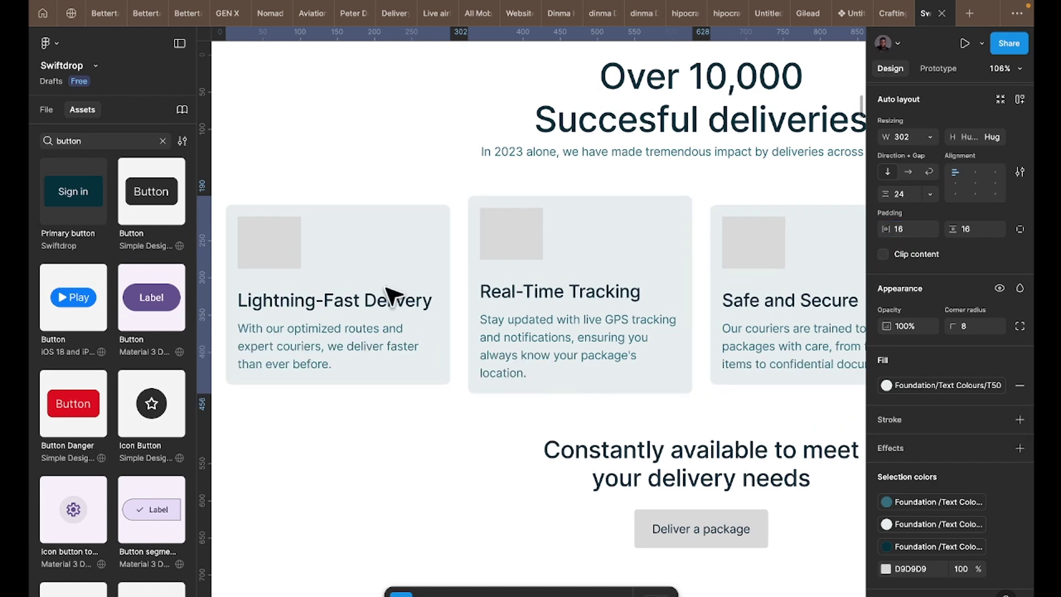
- Set the height of the "Lightning-Fast Delivery" card to Fill container
{"action": "scroll", "coordinate": [390, 296], "scroll_direction": "down", "scroll_amount": 5}
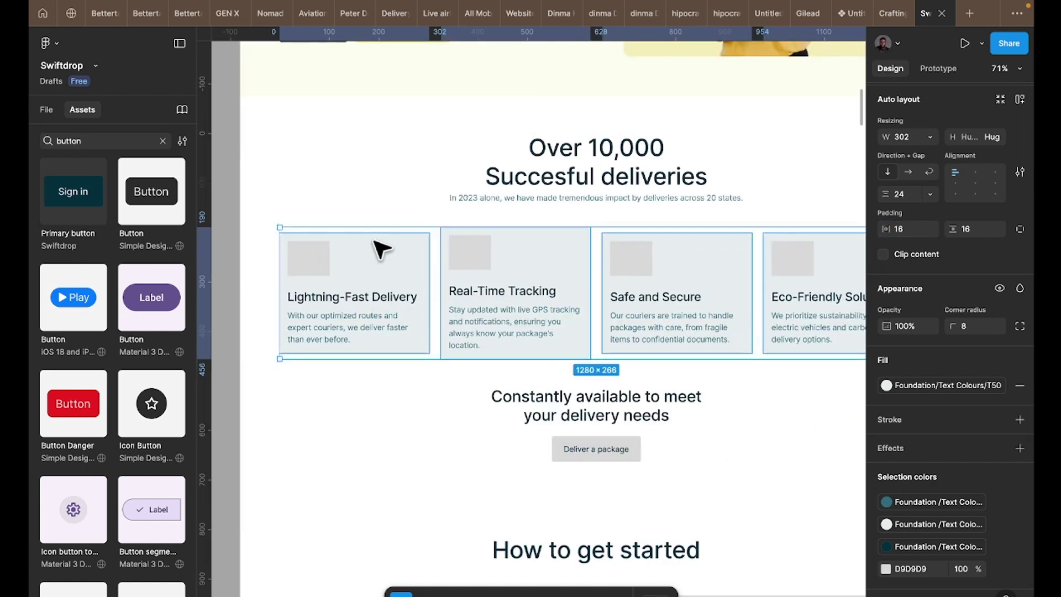
{"action": "scroll", "coordinate": [520, 260], "scroll_direction": "right", "scroll_amount": 2}
{"action": "left_click", "coordinate": [714, 196]}
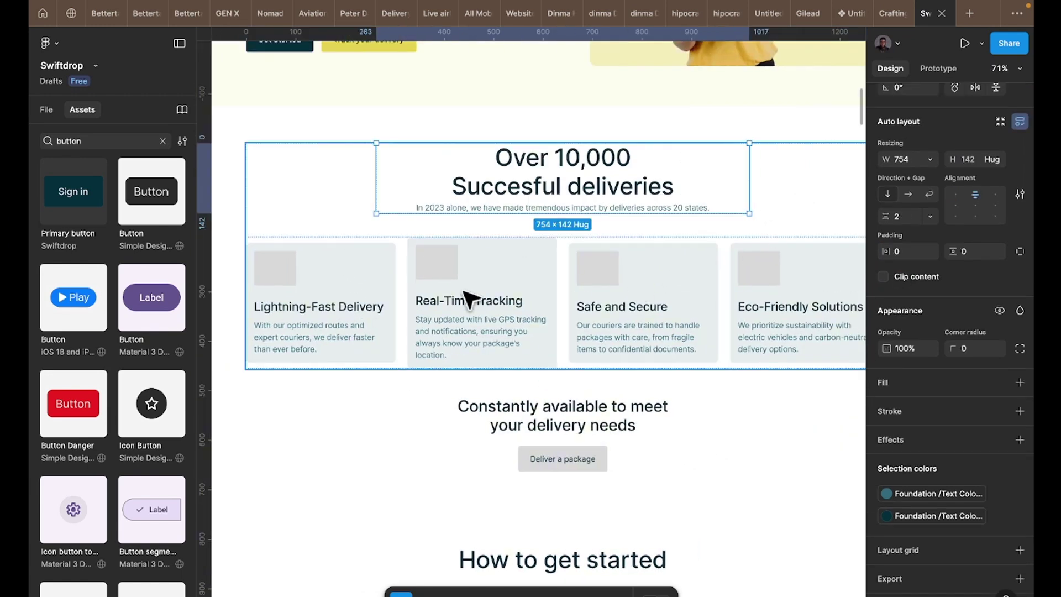
{"action": "left_click", "coordinate": [384, 280]}
{"action": "double_click", "coordinate": [384, 281]}
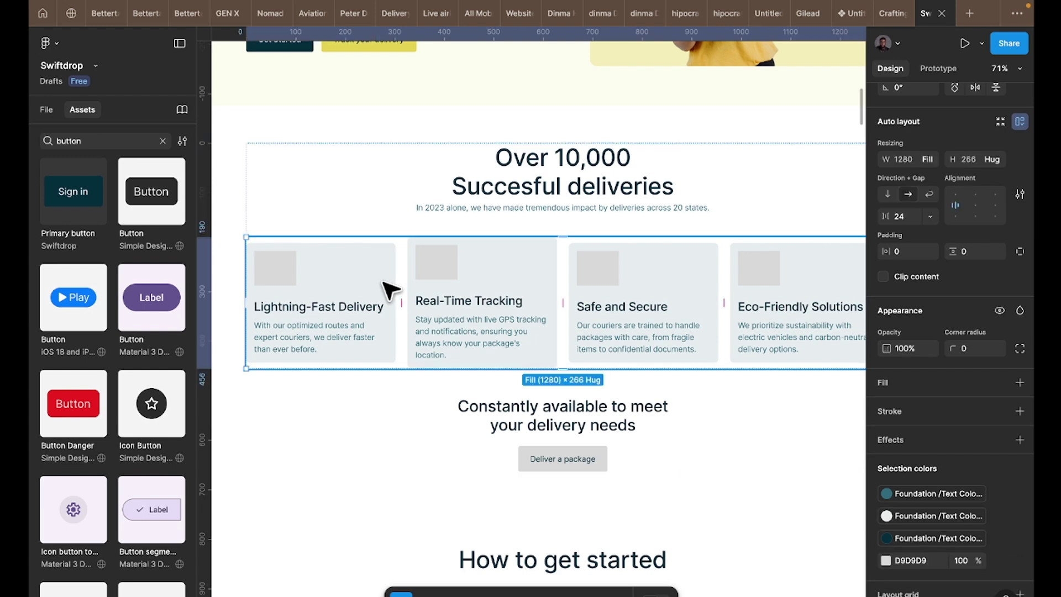
{"action": "double_click", "coordinate": [384, 280]}
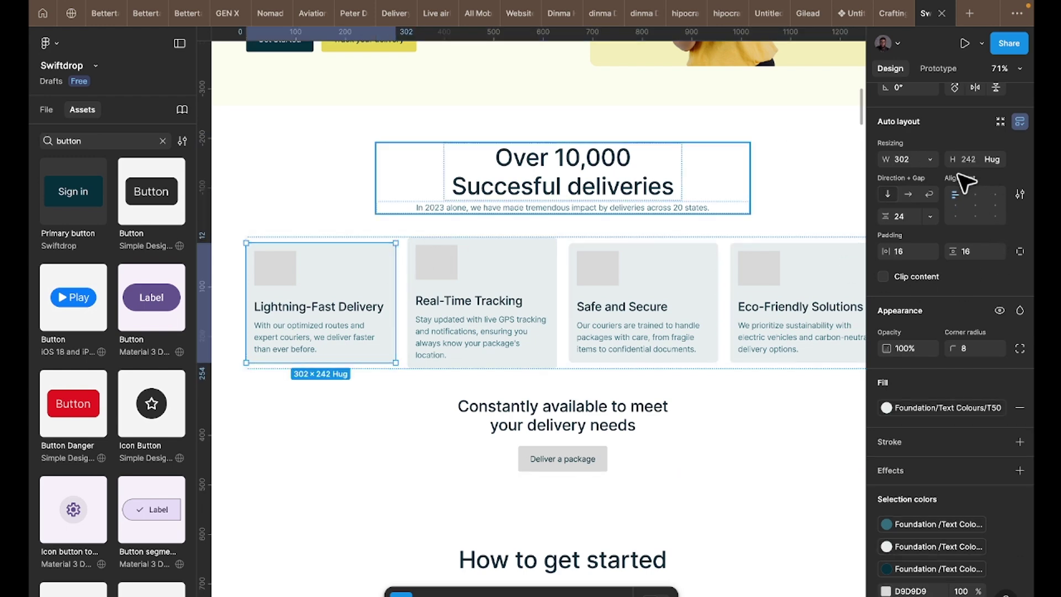
{"action": "left_click", "coordinate": [997, 160]}
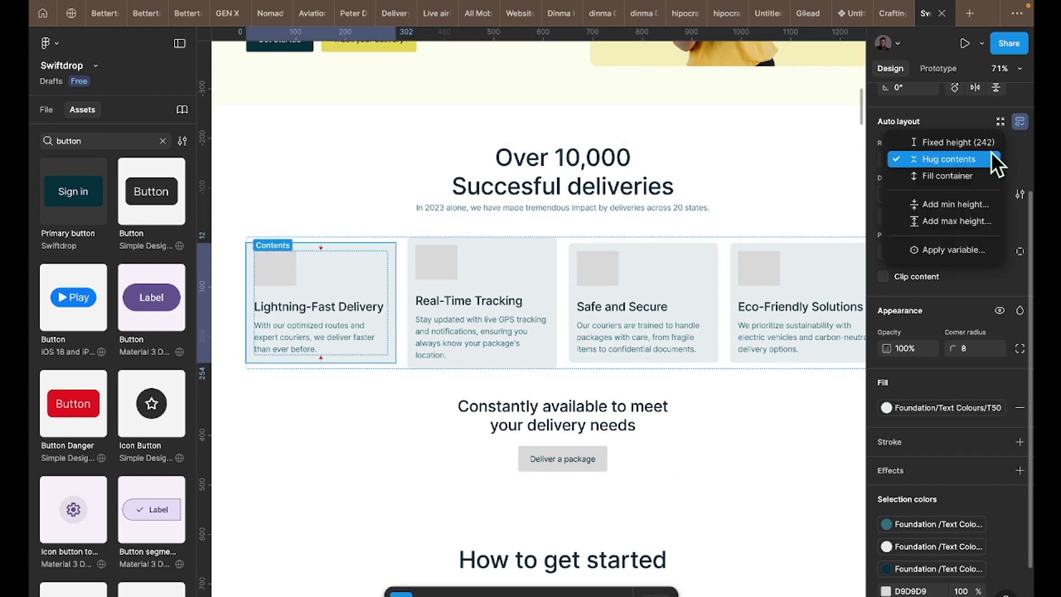
{"action": "left_click", "coordinate": [986, 171]}
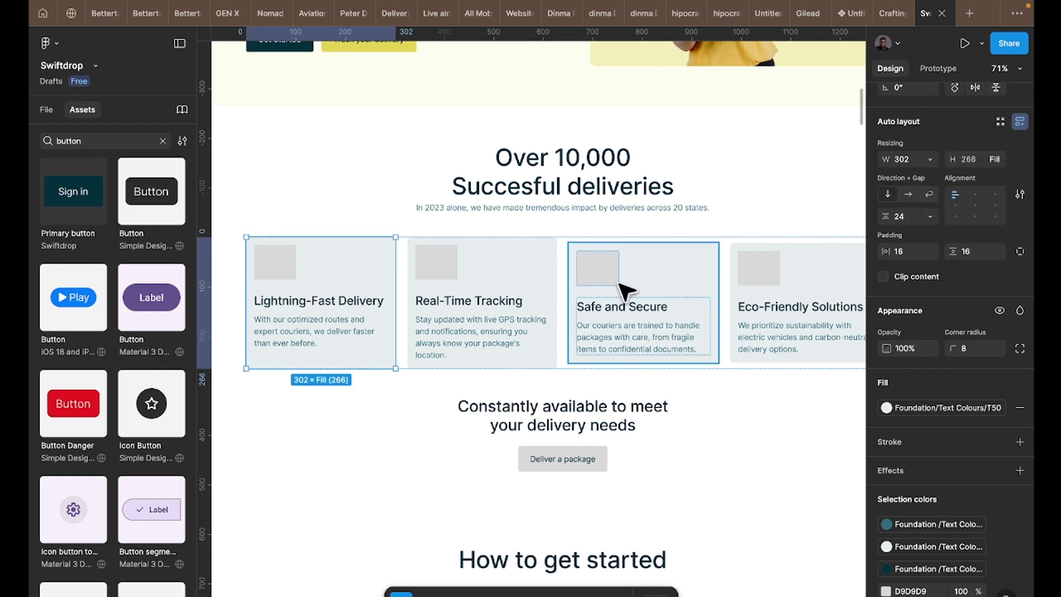
- Set the heights of the "Safe and Secure" and "Eco-Friendly Solutions" cards to Fill container
{"action": "left_click", "coordinate": [592, 301]}
{"action": "left_click", "coordinate": [1001, 161]}
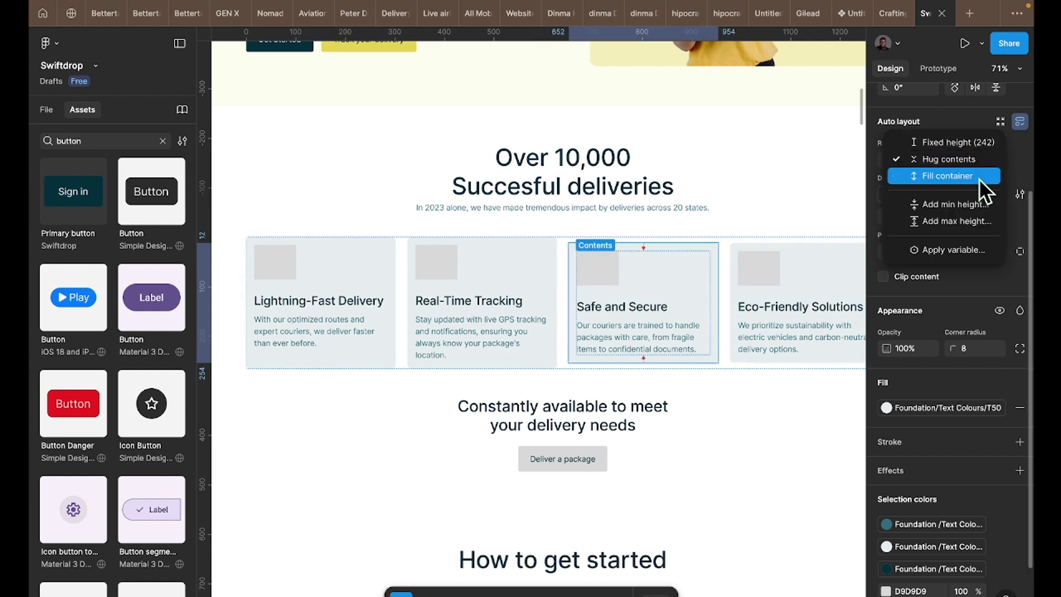
{"action": "left_click", "coordinate": [979, 176]}
{"action": "left_click", "coordinate": [806, 274]}
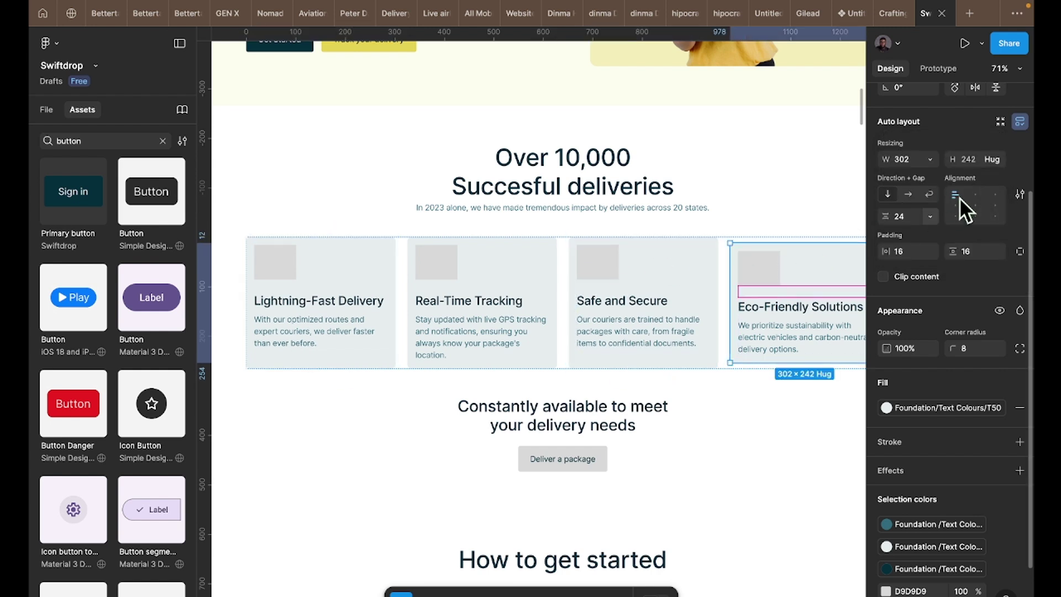
{"action": "left_click", "coordinate": [999, 160]}
{"action": "left_click", "coordinate": [980, 176]}
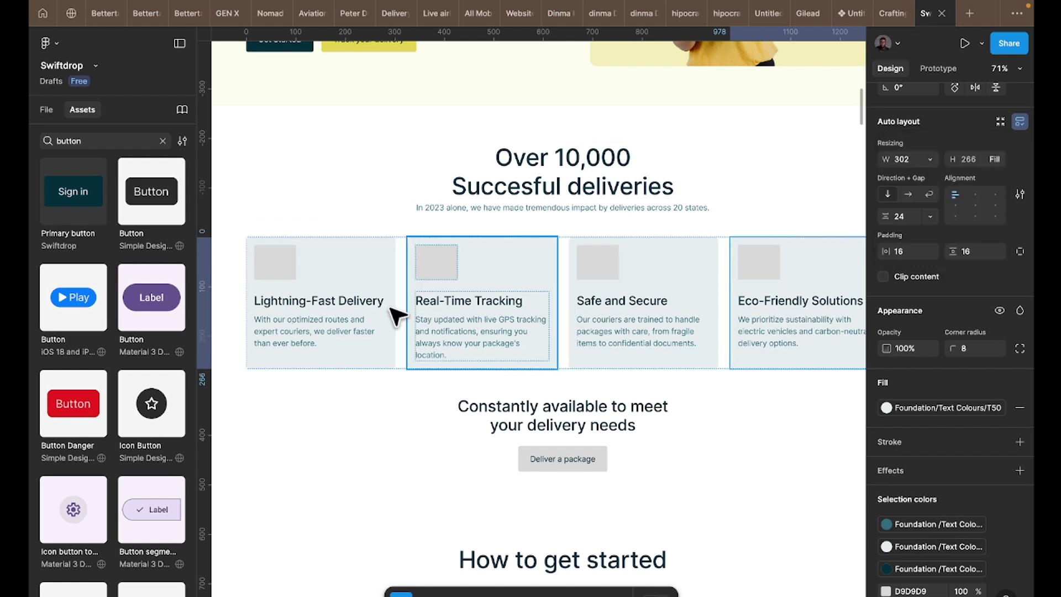
- Change the "Real-Time Tracking" card's fill to the Foundation/Red R50 colour style
{"action": "left_click", "coordinate": [515, 305]}
{"action": "left_click", "coordinate": [523, 304]}
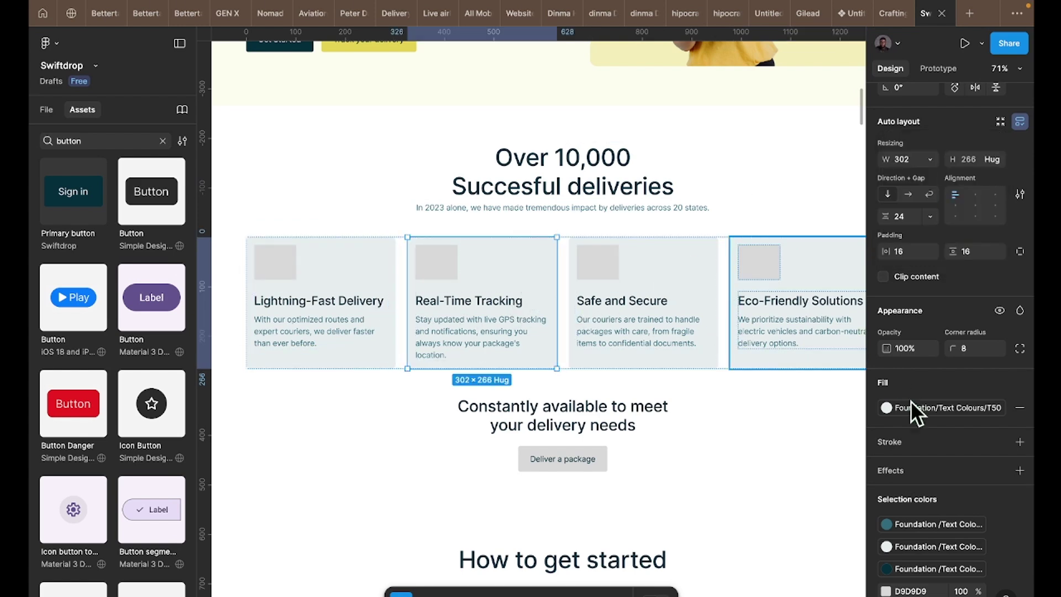
{"action": "scroll", "coordinate": [915, 448], "scroll_direction": "down", "scroll_amount": 3}
{"action": "left_click", "coordinate": [914, 330]}
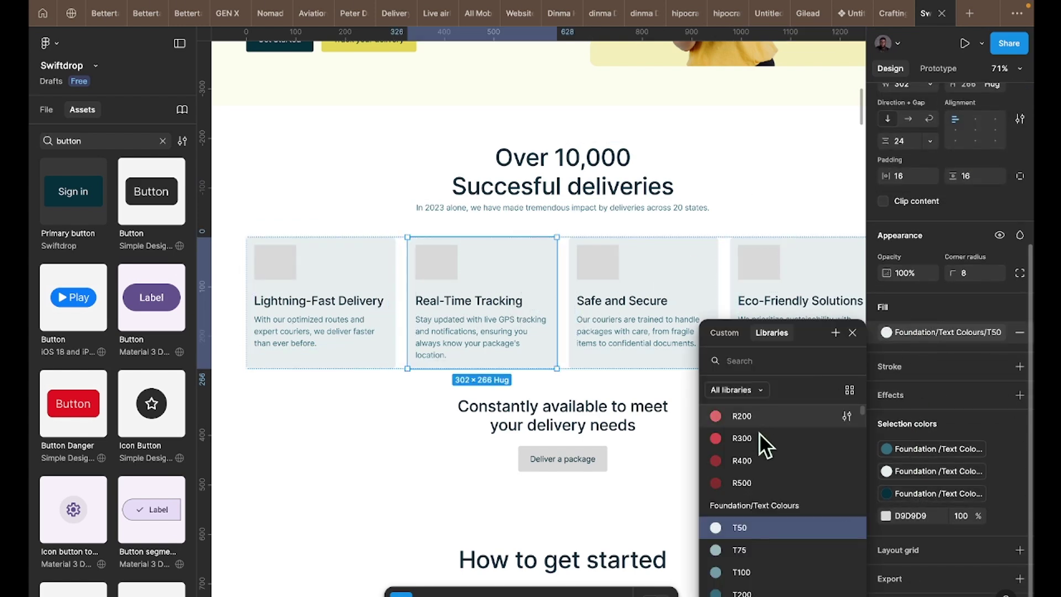
{"action": "left_click", "coordinate": [741, 467]}
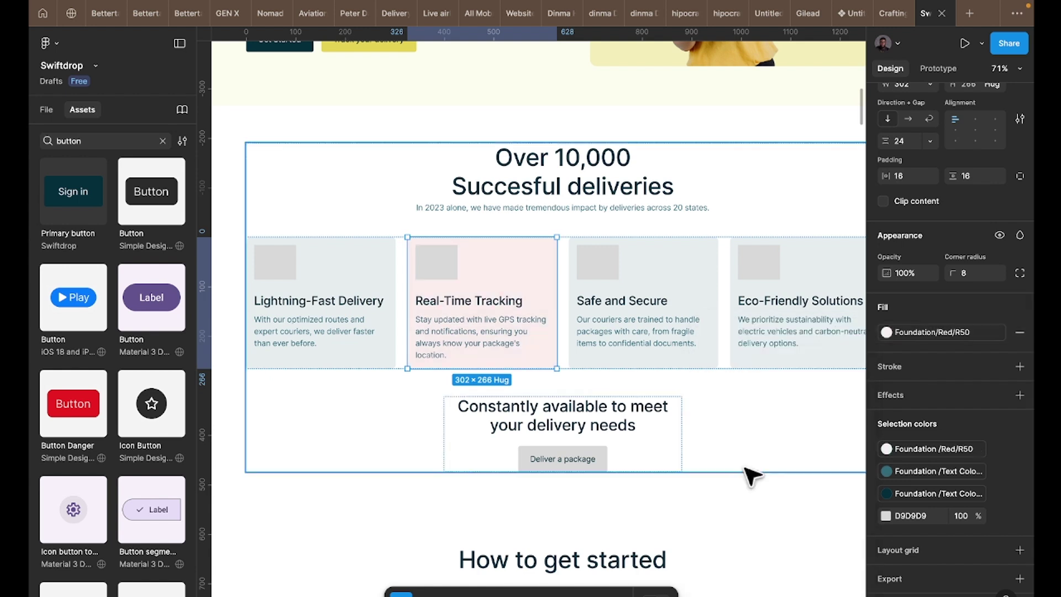
- Change the "Safe and Secure" card's fill to the Foundation/Secondary S50 colour style
{"action": "left_click", "coordinate": [671, 311]}
{"action": "left_click", "coordinate": [954, 334]}
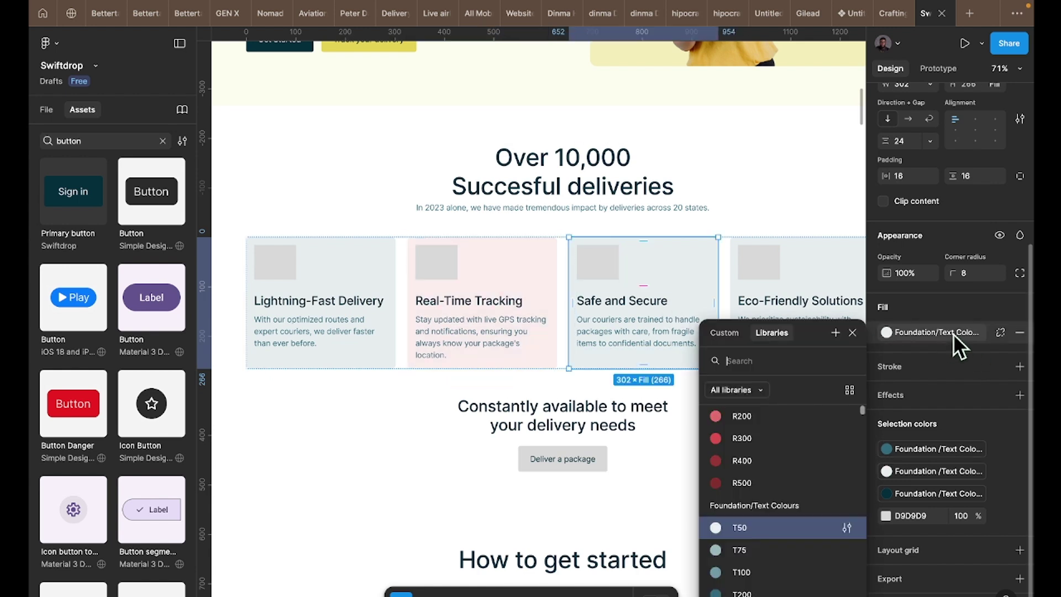
{"action": "scroll", "coordinate": [784, 488], "scroll_direction": "down", "scroll_amount": 5}
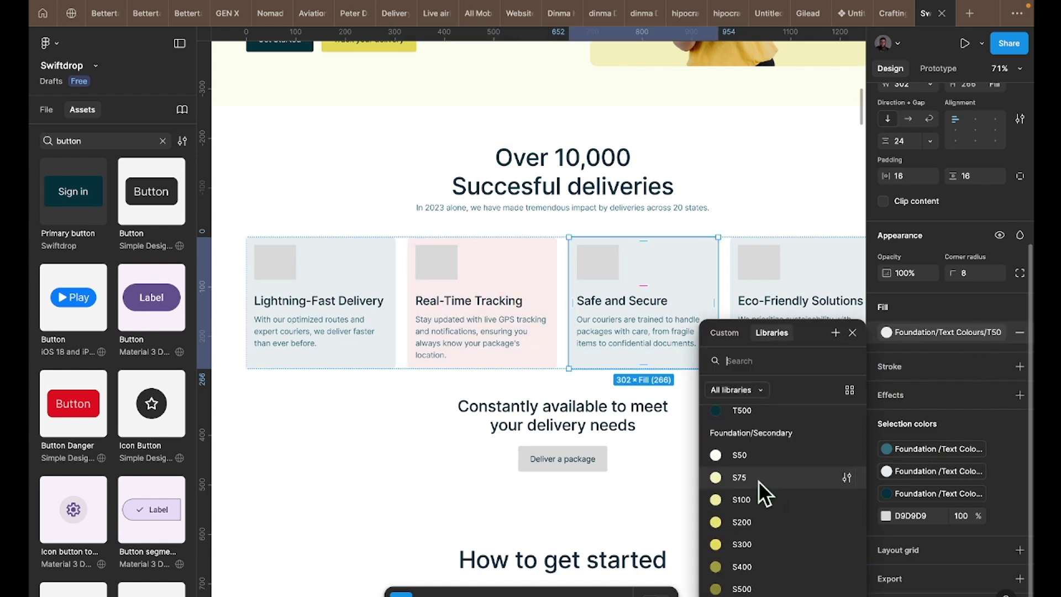
{"action": "left_click", "coordinate": [750, 467]}
- Change the "Eco-Friendly Solutions" card's fill to the T50 style from the Foundation/Tetiary colour palette
{"action": "left_click", "coordinate": [789, 365]}
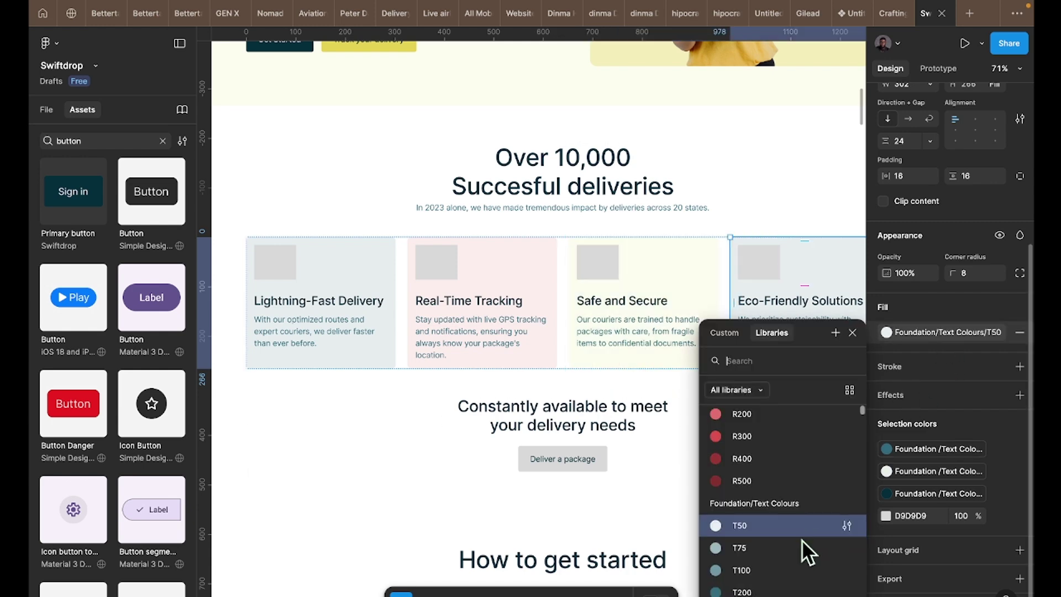
{"action": "scroll", "coordinate": [801, 540], "scroll_direction": "down", "scroll_amount": 3}
{"action": "scroll", "coordinate": [801, 537], "scroll_direction": "down", "scroll_amount": 1}
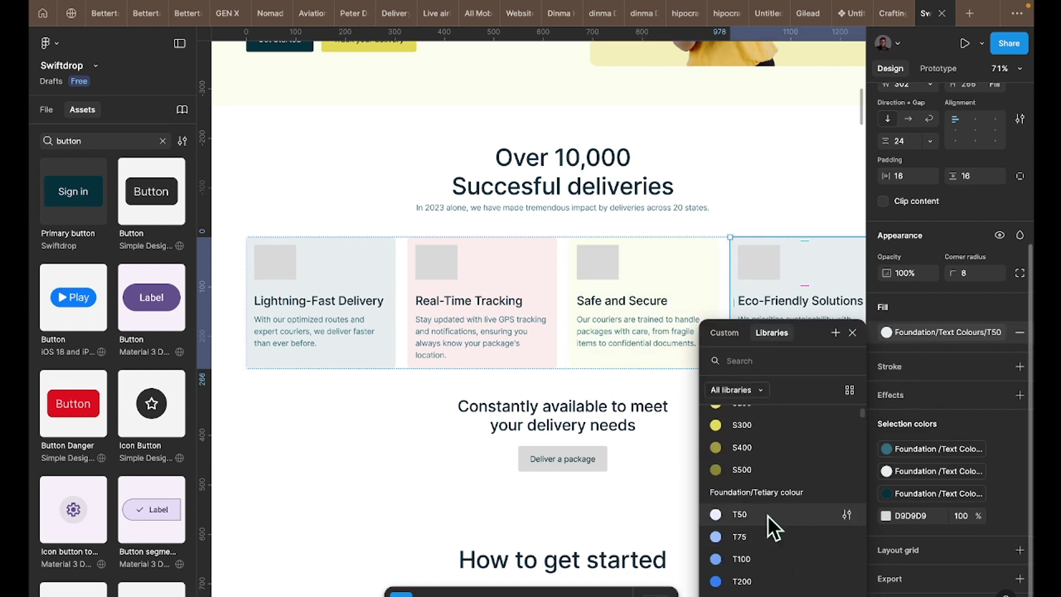
{"action": "left_click", "coordinate": [768, 515]}
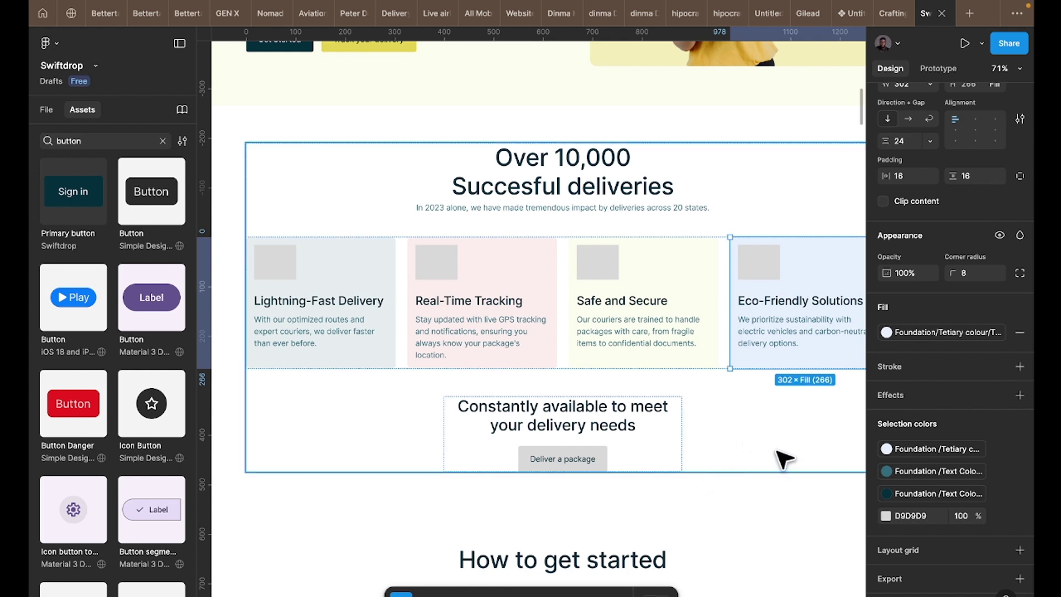
{"action": "scroll", "coordinate": [702, 469], "scroll_direction": "right", "scroll_amount": 4}
{"action": "scroll", "coordinate": [702, 470], "scroll_direction": "down", "scroll_amount": 1}
{"action": "scroll", "coordinate": [705, 501], "scroll_direction": "right", "scroll_amount": 1}
{"action": "scroll", "coordinate": [705, 500], "scroll_direction": "down", "scroll_amount": 1}
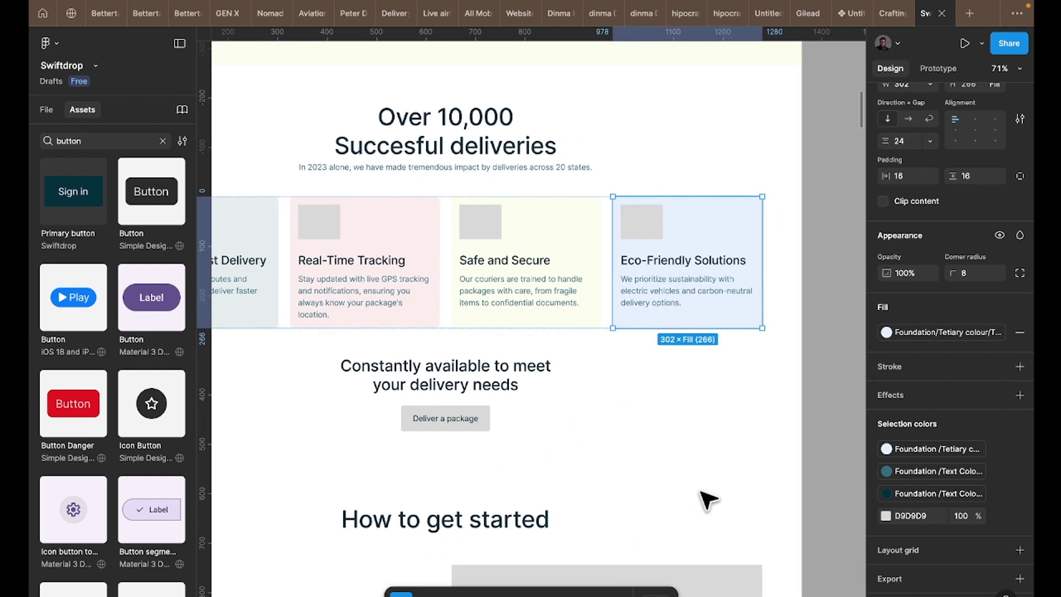
{"action": "left_click", "coordinate": [822, 441]}
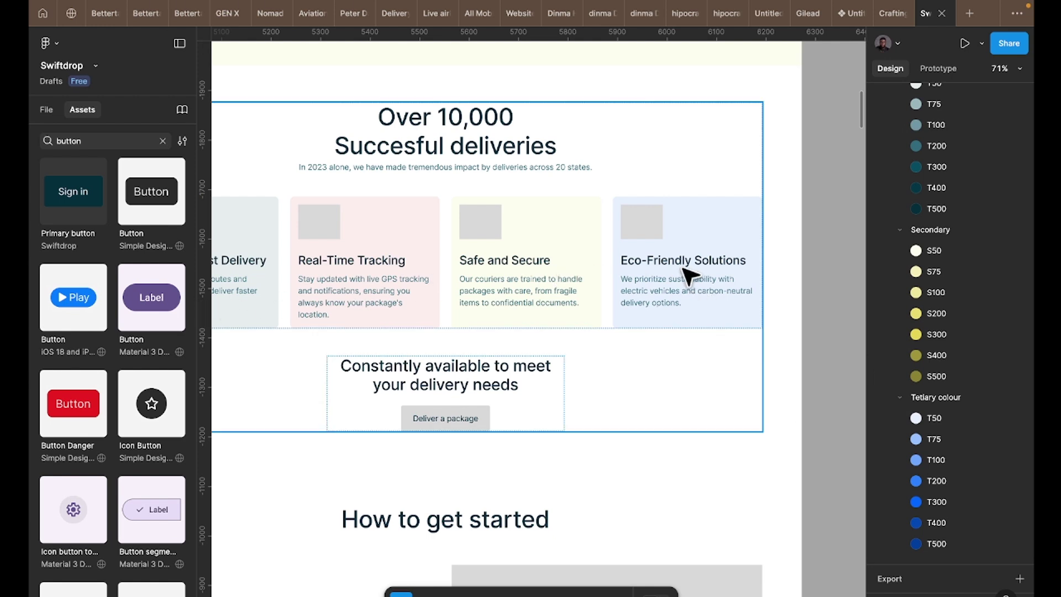
{"action": "left_click", "coordinate": [674, 240]}
{"action": "left_click", "coordinate": [666, 253]}
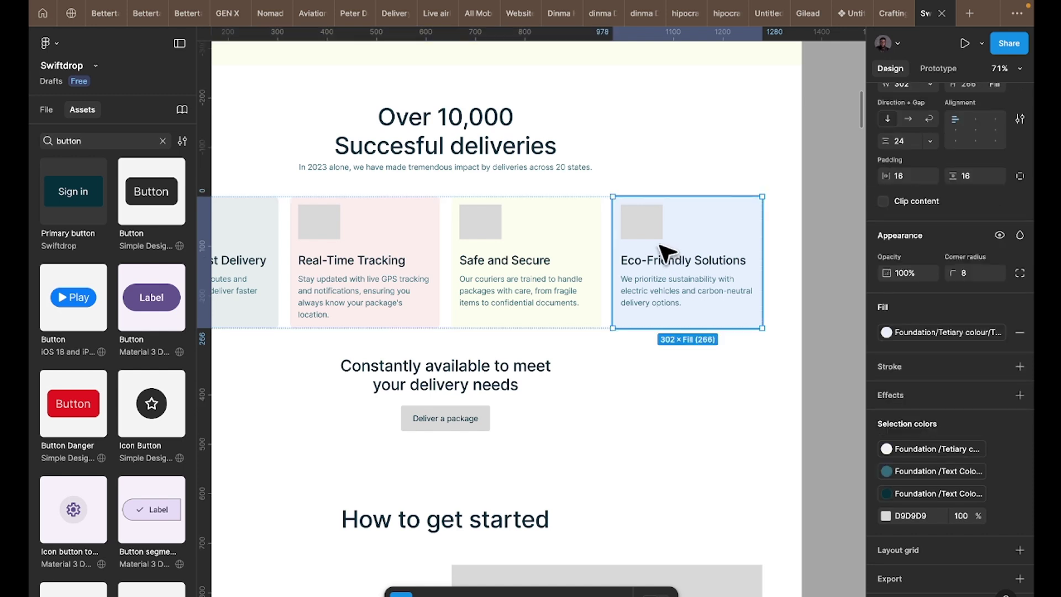
{"action": "left_click", "coordinate": [362, 268]}
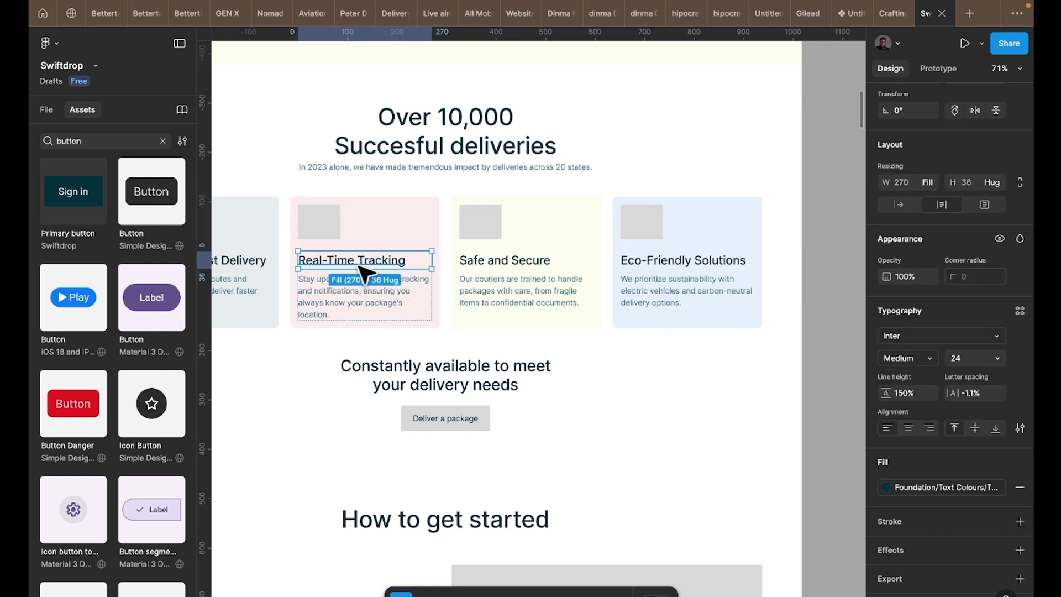
- With all four feature cards selected, replace their Foundation/Tetiary colour T50 with the Foundation/Secondary S50 colour style
{"action": "left_click", "coordinate": [687, 256]}
{"action": "left_click", "coordinate": [575, 244], "text": "shift"}
{"action": "left_click", "coordinate": [380, 254], "text": "shift"}
{"action": "left_click", "coordinate": [269, 249], "text": "shift"}
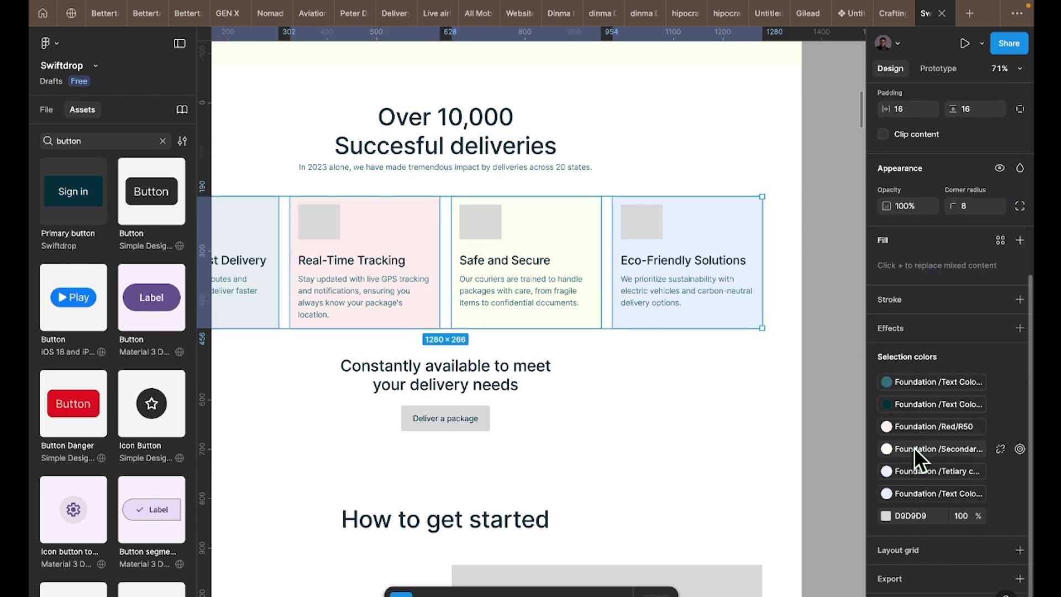
{"action": "left_click", "coordinate": [917, 474]}
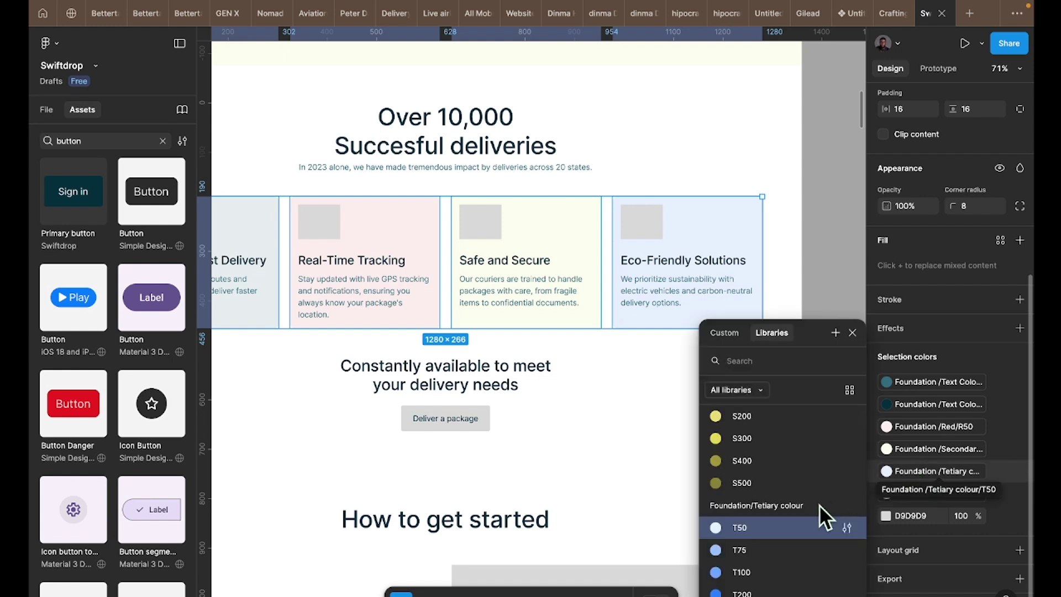
{"action": "scroll", "coordinate": [766, 509], "scroll_direction": "down", "scroll_amount": 5}
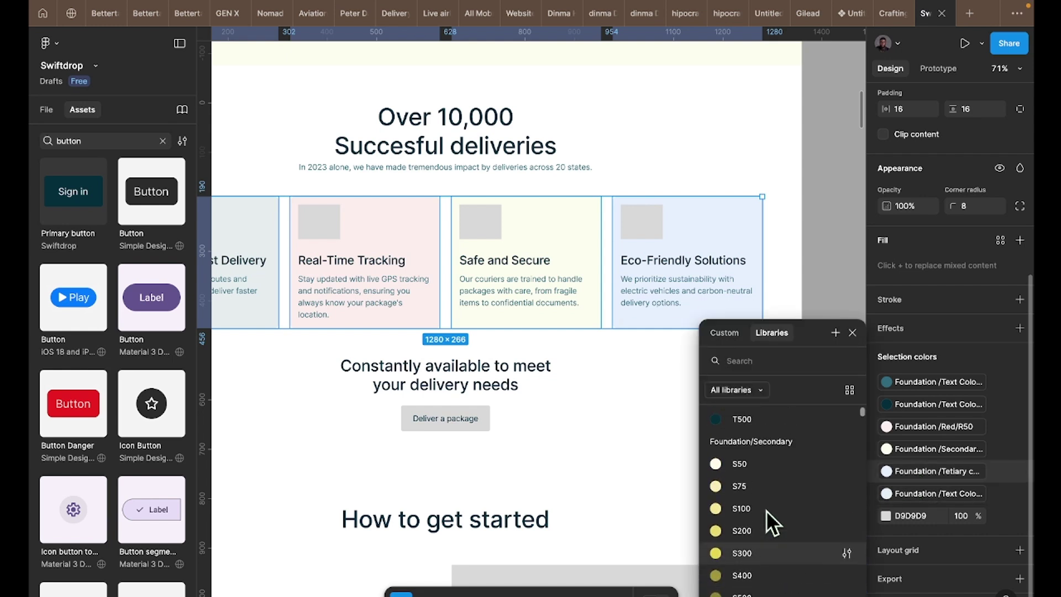
{"action": "left_click", "coordinate": [752, 475]}
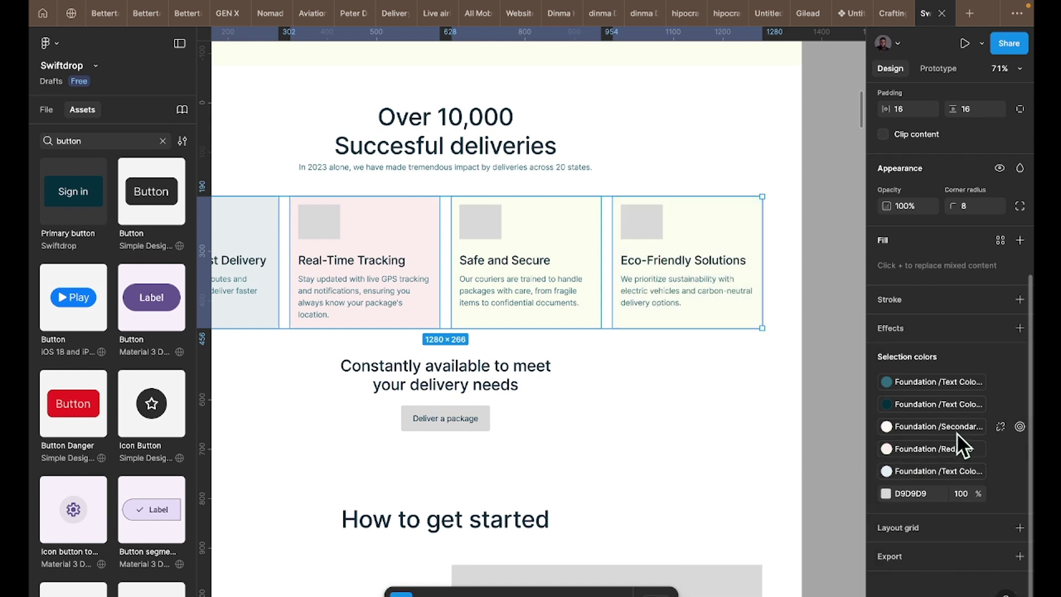
- Open the library colour styles for the Foundation/Text Colours T50 colour used in the selected feature cards
{"action": "left_click", "coordinate": [924, 473]}
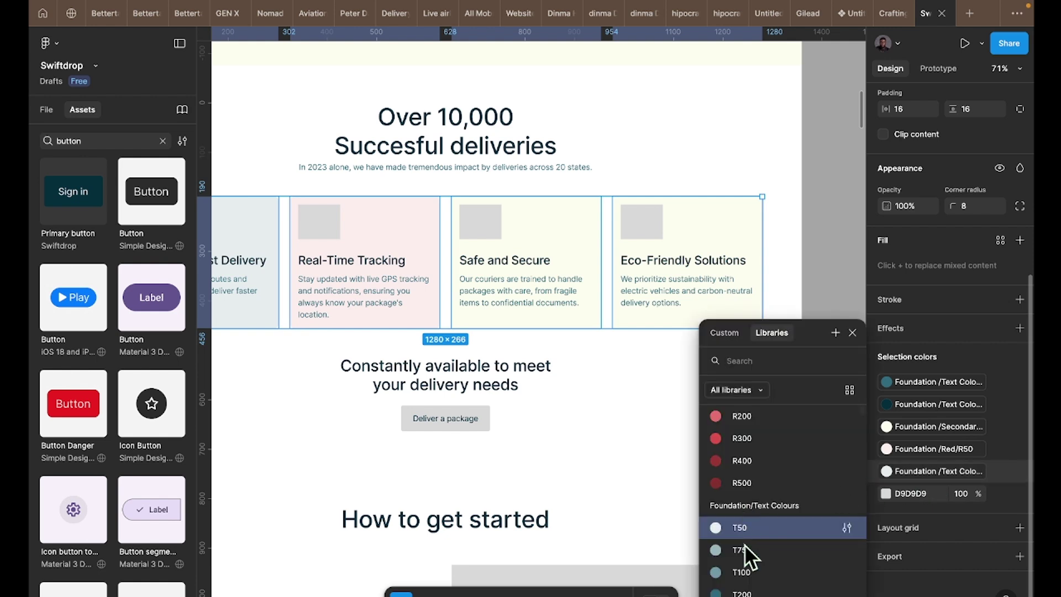
- Replace the Text Colours T50 and Red R50 fills in the selected delivery cards with Secondary S50
{"action": "scroll", "coordinate": [744, 545], "scroll_direction": "up", "scroll_amount": 3}
{"action": "scroll", "coordinate": [745, 525], "scroll_direction": "up", "scroll_amount": 1}
{"action": "left_click", "coordinate": [741, 442]}
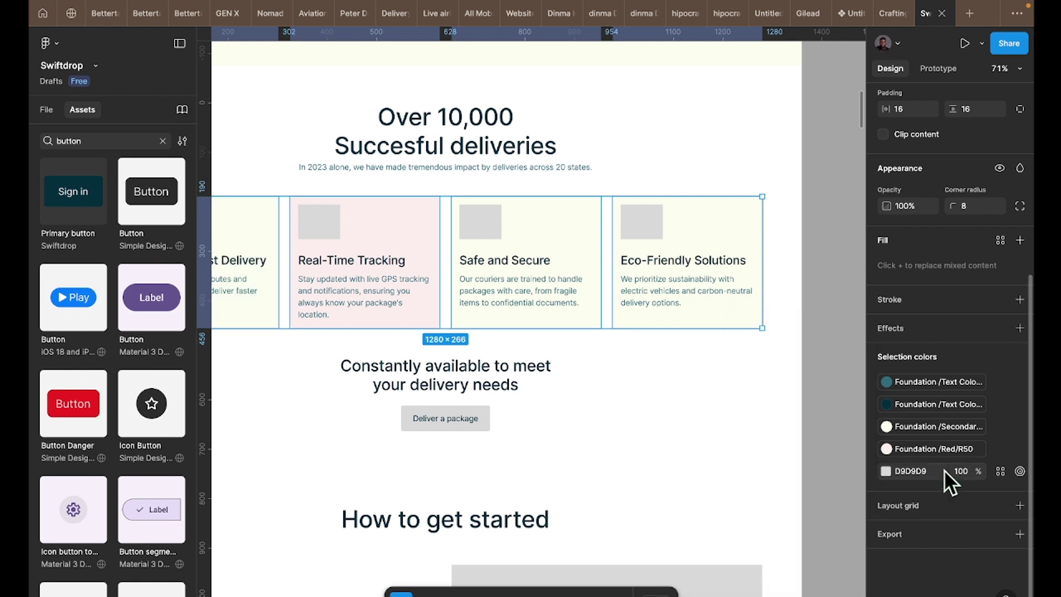
{"action": "left_click", "coordinate": [936, 445]}
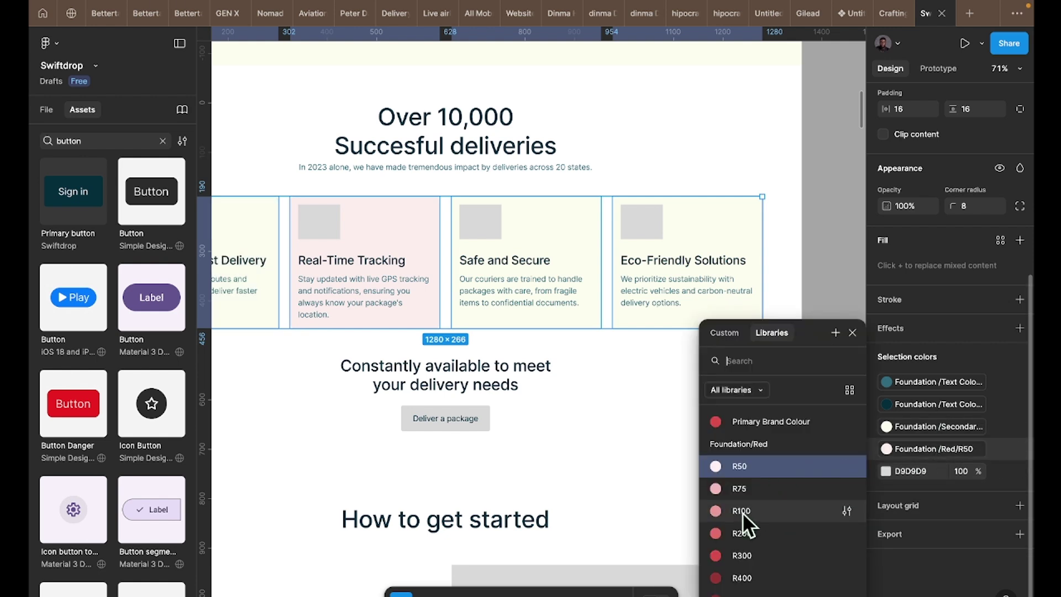
{"action": "scroll", "coordinate": [743, 517], "scroll_direction": "down", "scroll_amount": 5}
{"action": "scroll", "coordinate": [744, 519], "scroll_direction": "down", "scroll_amount": 3}
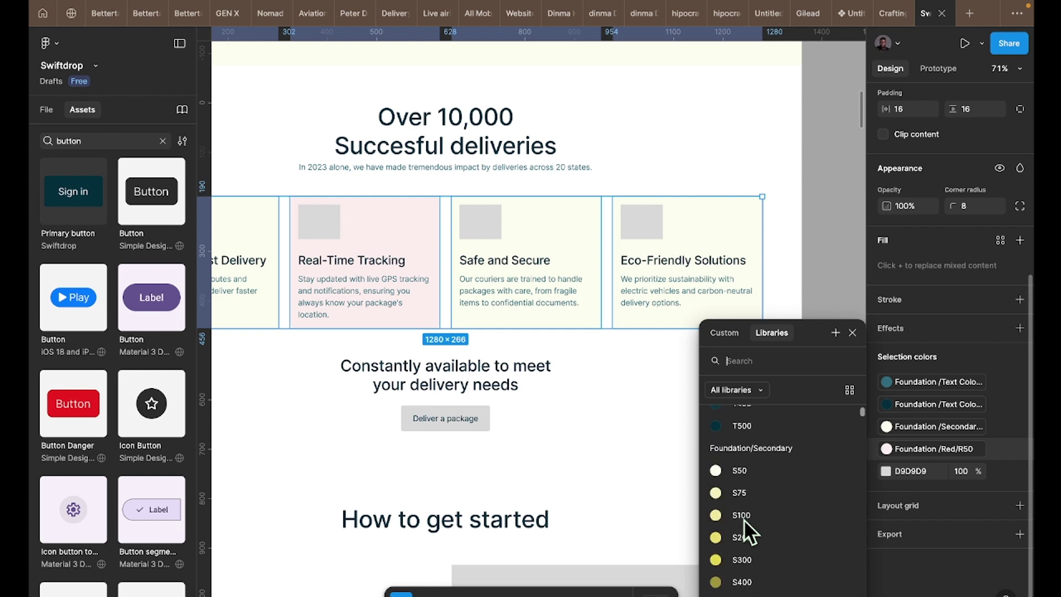
{"action": "left_click", "coordinate": [747, 471]}
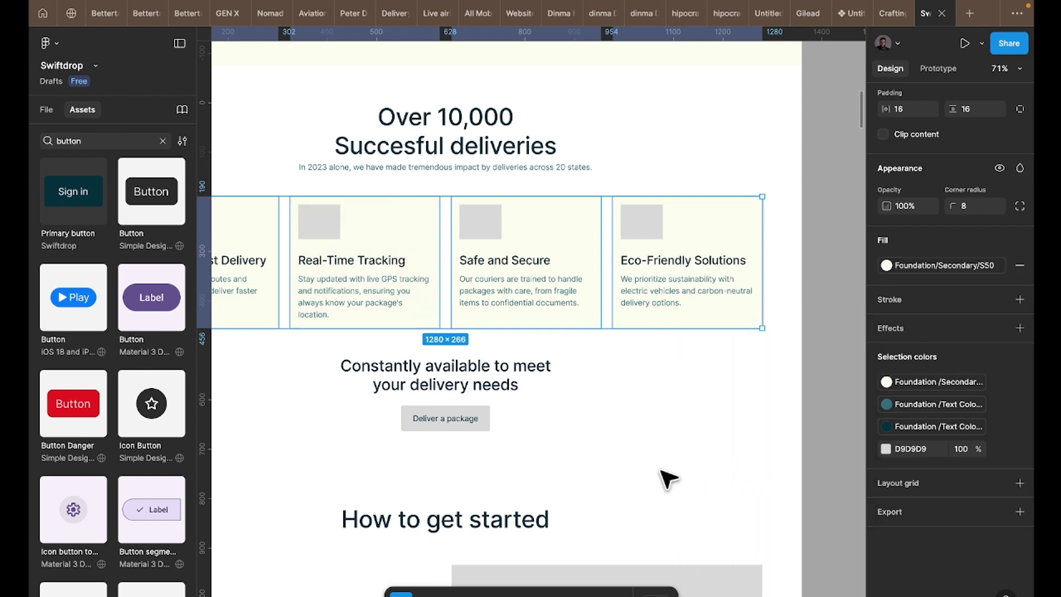
- Add a stroke in the Secondary S75 library colour to the four delivery cards and deselect them
{"action": "scroll", "coordinate": [665, 478], "scroll_direction": "up", "scroll_amount": 2}
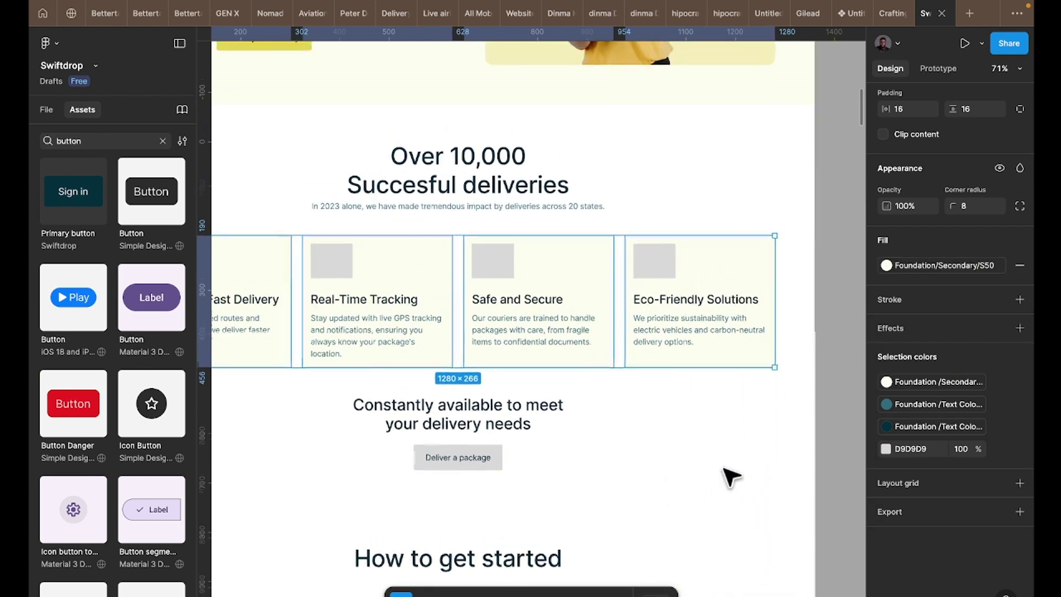
{"action": "left_click", "coordinate": [913, 304]}
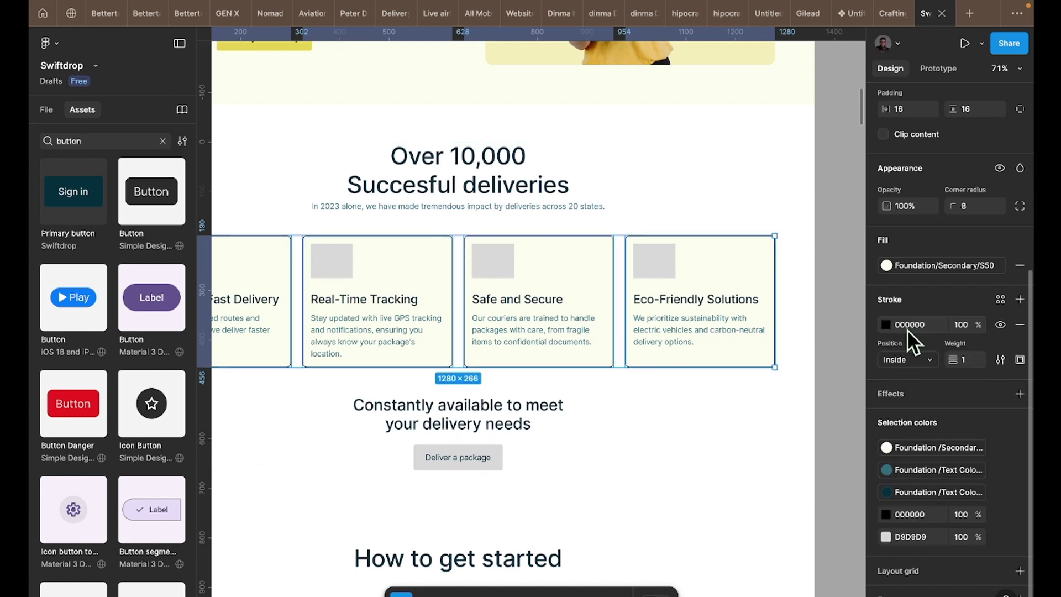
{"action": "left_click", "coordinate": [1001, 299]}
{"action": "scroll", "coordinate": [776, 491], "scroll_direction": "down", "scroll_amount": 5}
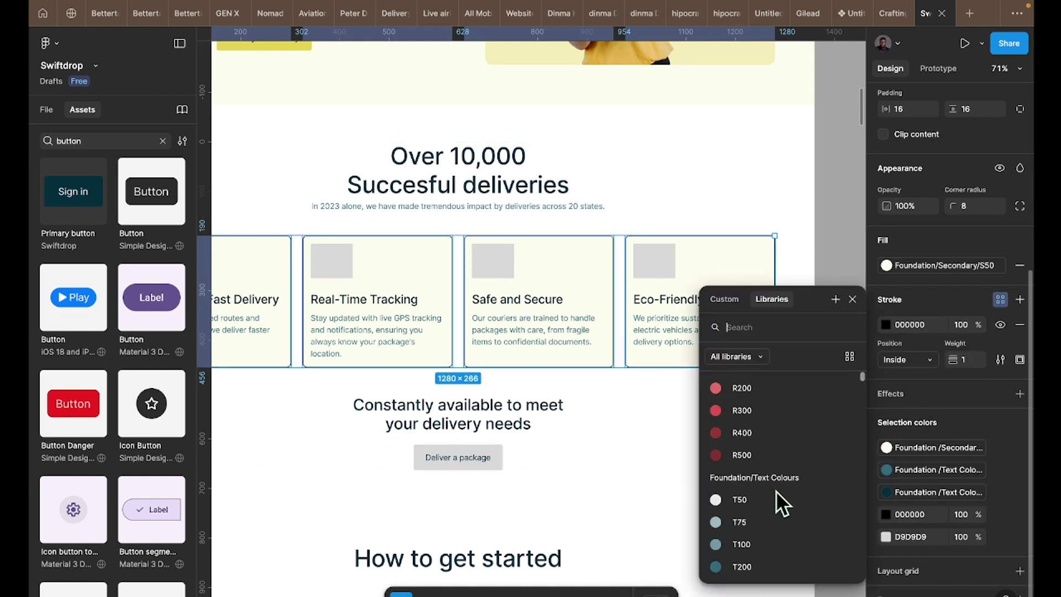
{"action": "scroll", "coordinate": [777, 490], "scroll_direction": "down", "scroll_amount": 4}
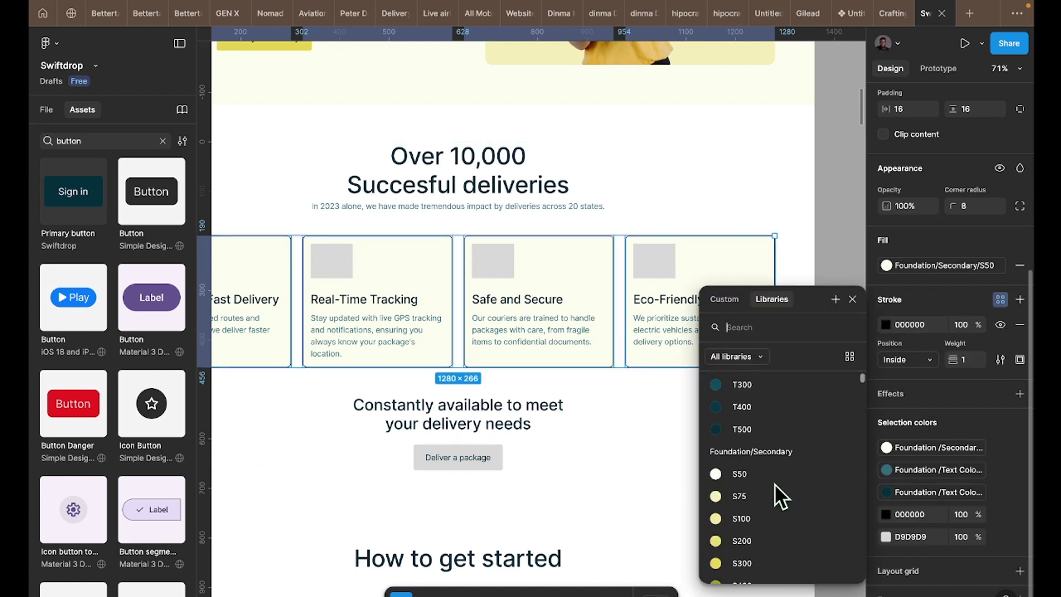
{"action": "left_click", "coordinate": [764, 497]}
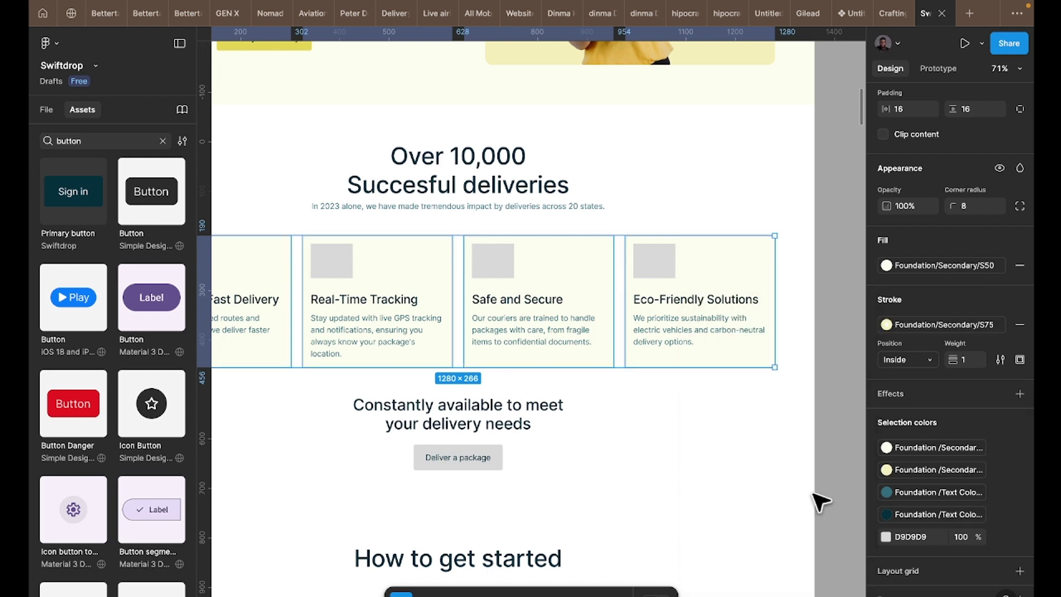
{"action": "left_click", "coordinate": [832, 473]}
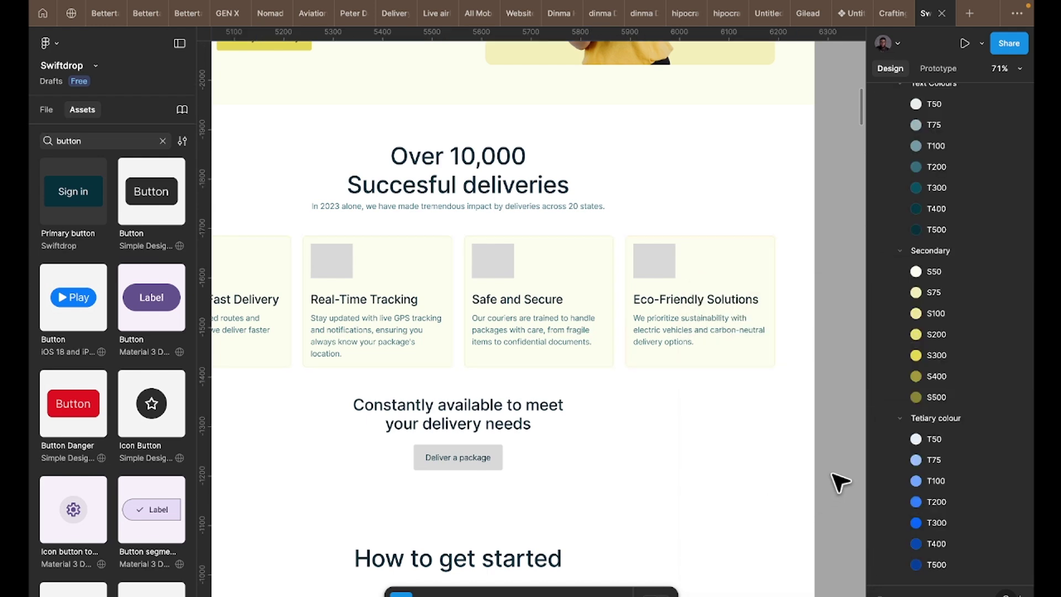
- Select the grey image placeholder in the Lightning-Fast Delivery card and launch the Iconify plugin
{"action": "scroll", "coordinate": [840, 482], "scroll_direction": "down", "scroll_amount": 3}
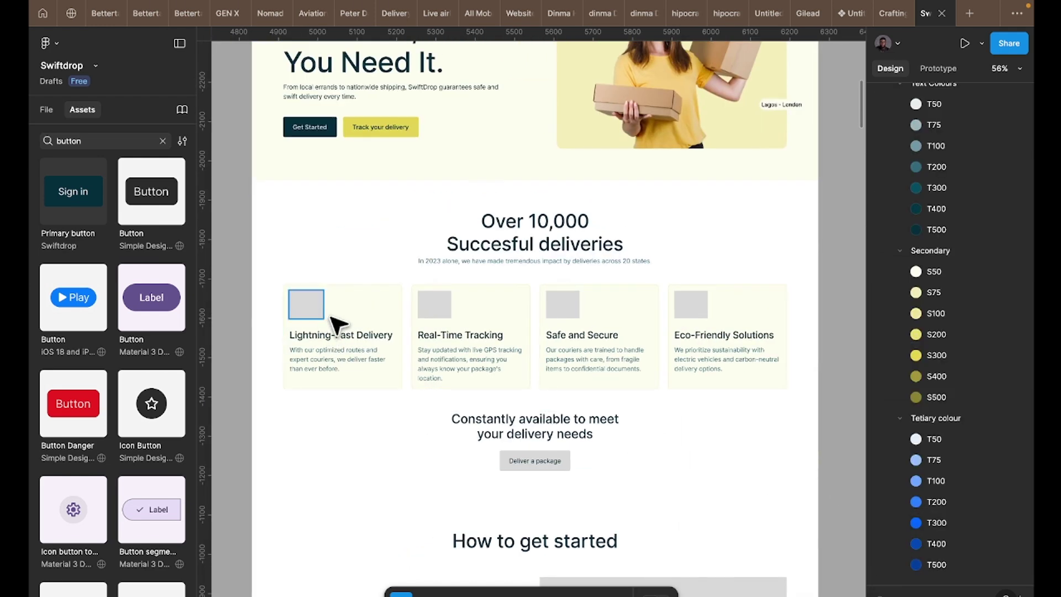
{"action": "left_click", "coordinate": [306, 304]}
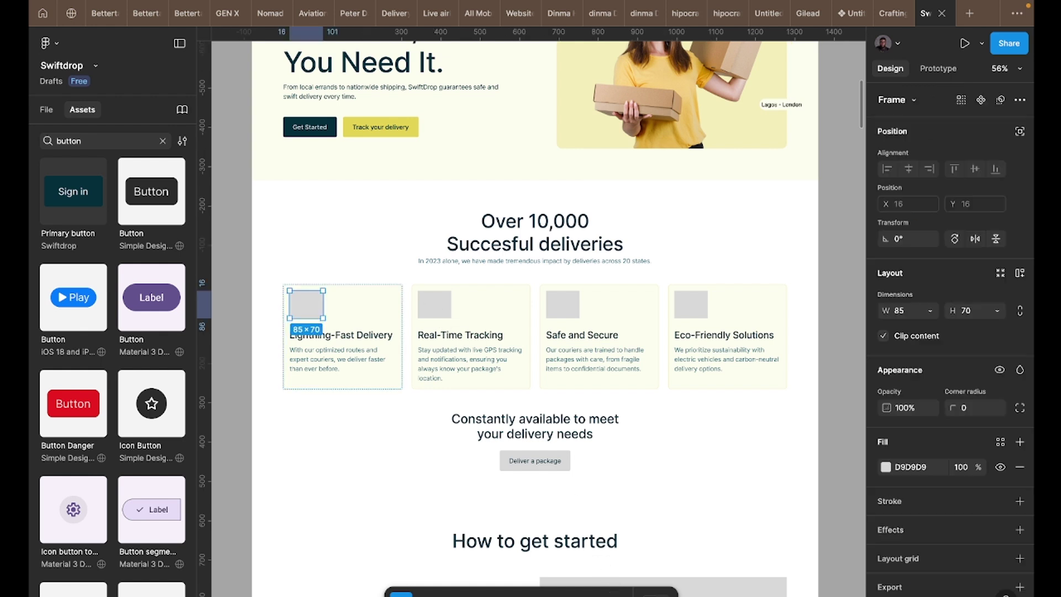
{"action": "key", "text": "super+slash"}
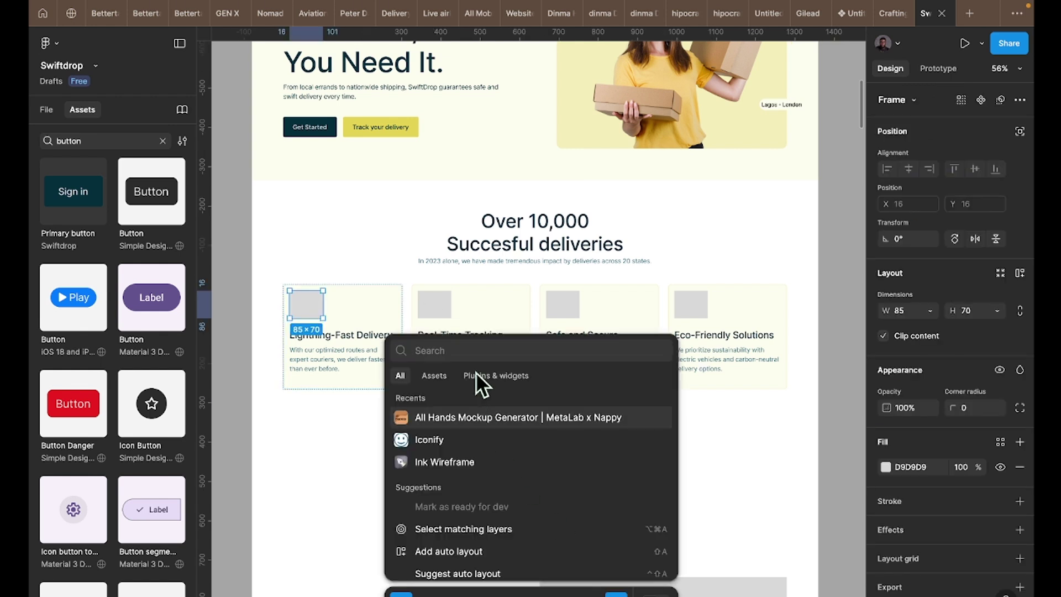
{"action": "type", "text": "oni"}
{"action": "key", "text": "BackSpace"}
{"action": "key", "text": "BackSpace"}
{"action": "type", "text": "iconify"}
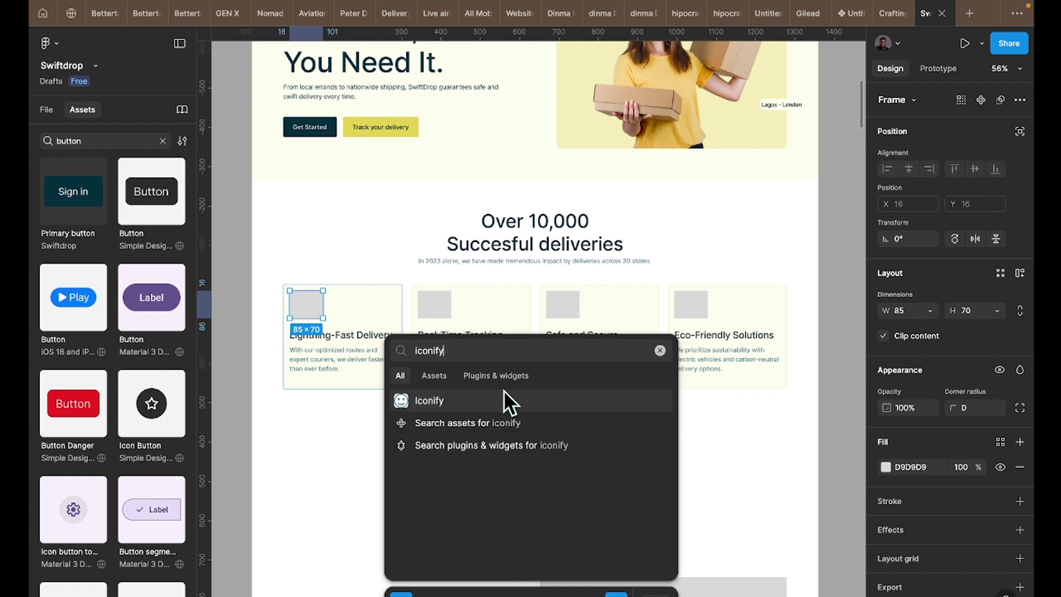
{"action": "left_click", "coordinate": [437, 402]}
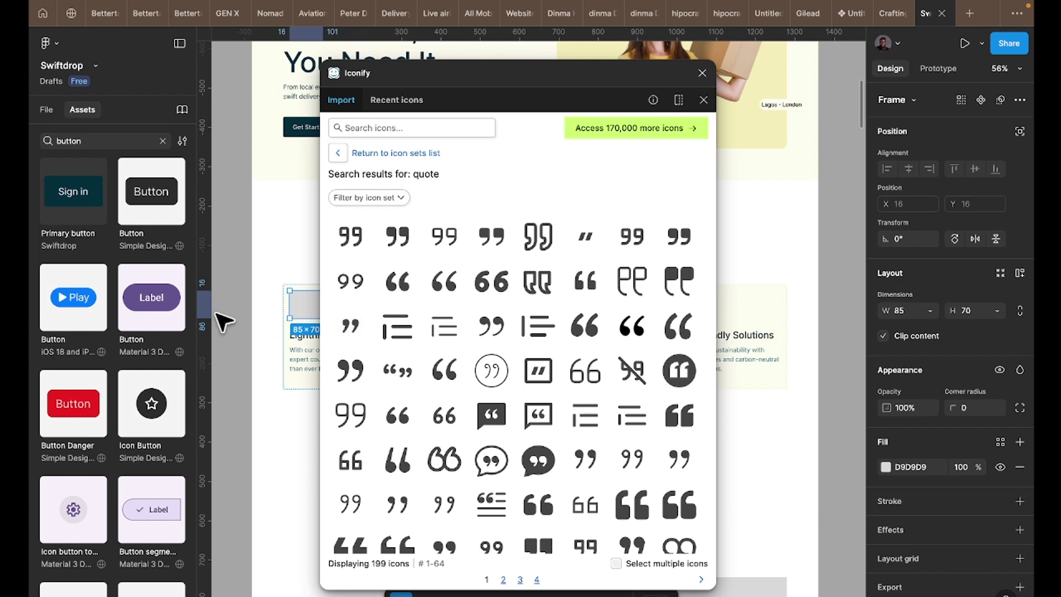
- Search Iconify for Clock icons, browse the results and close the plugin
{"action": "scroll", "coordinate": [249, 304], "scroll_direction": "down", "scroll_amount": 2}
{"action": "scroll", "coordinate": [249, 304], "scroll_direction": "right", "scroll_amount": 2}
{"action": "left_click", "coordinate": [402, 127]}
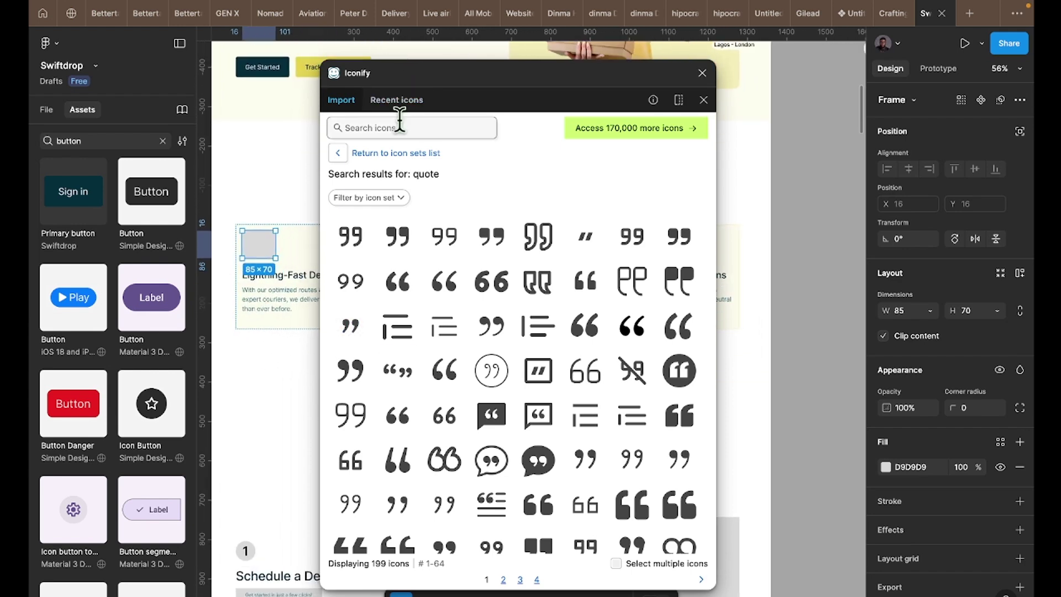
{"action": "type", "text": "Clock"}
{"action": "key", "text": "Return"}
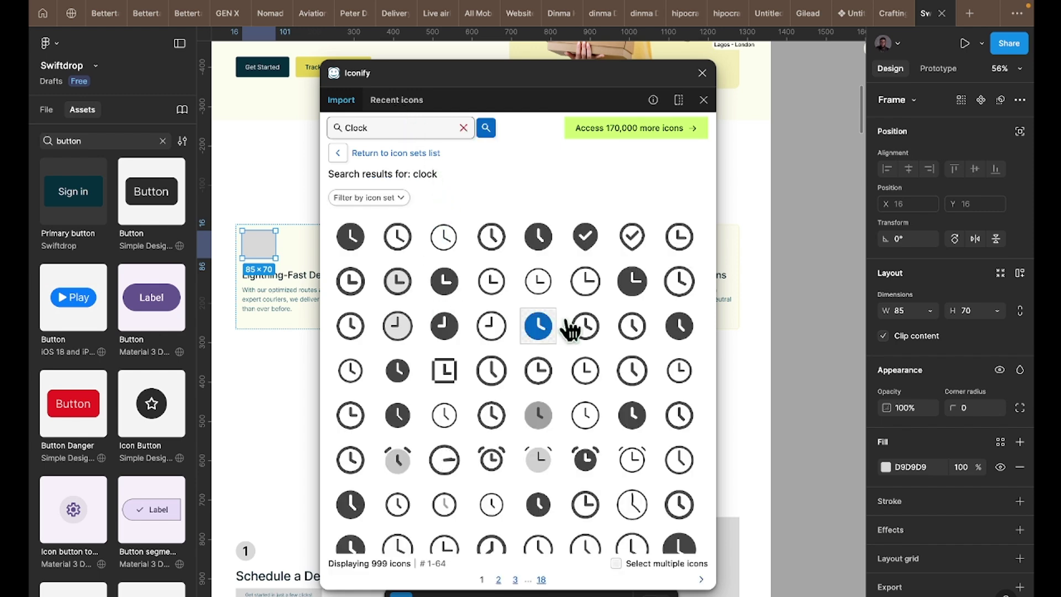
{"action": "scroll", "coordinate": [539, 387], "scroll_direction": "down", "scroll_amount": 3}
{"action": "scroll", "coordinate": [536, 381], "scroll_direction": "down", "scroll_amount": 5}
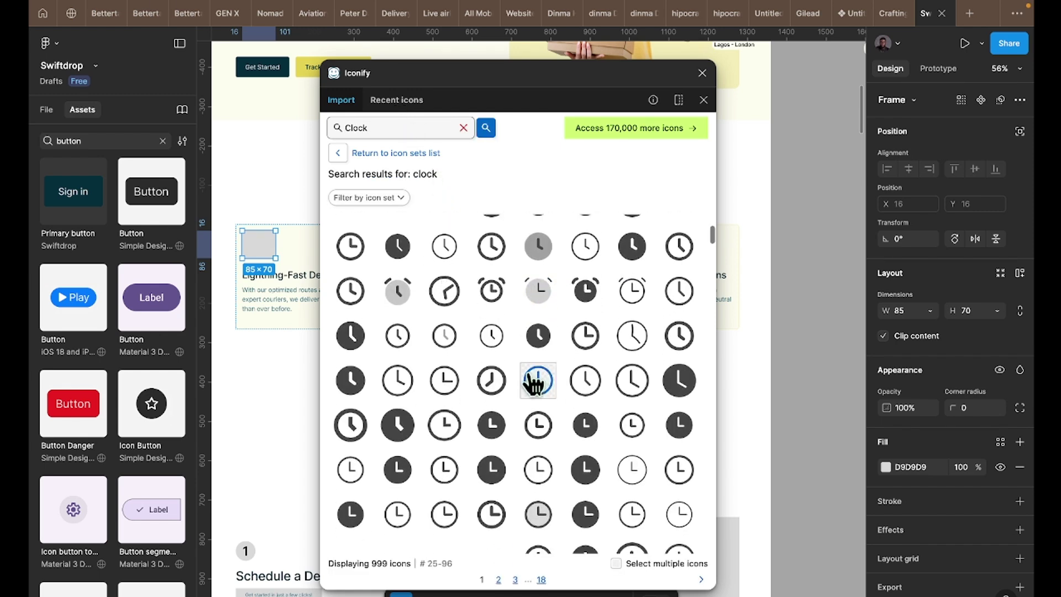
{"action": "left_click", "coordinate": [703, 73]}
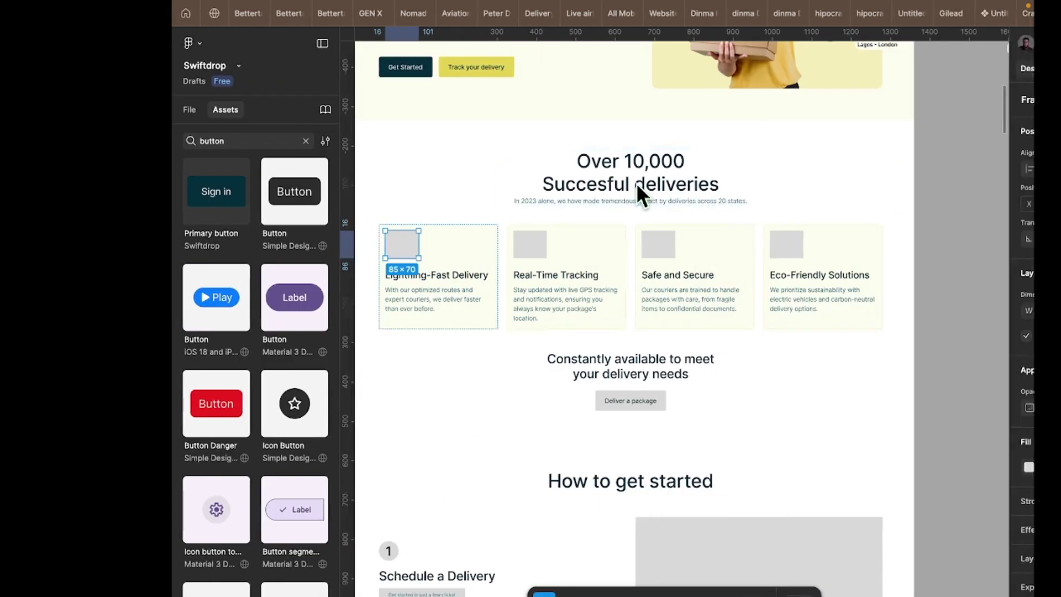
- Switch to the Chrome browser and open a new tab
{"action": "key", "text": "ctrl+Right"}
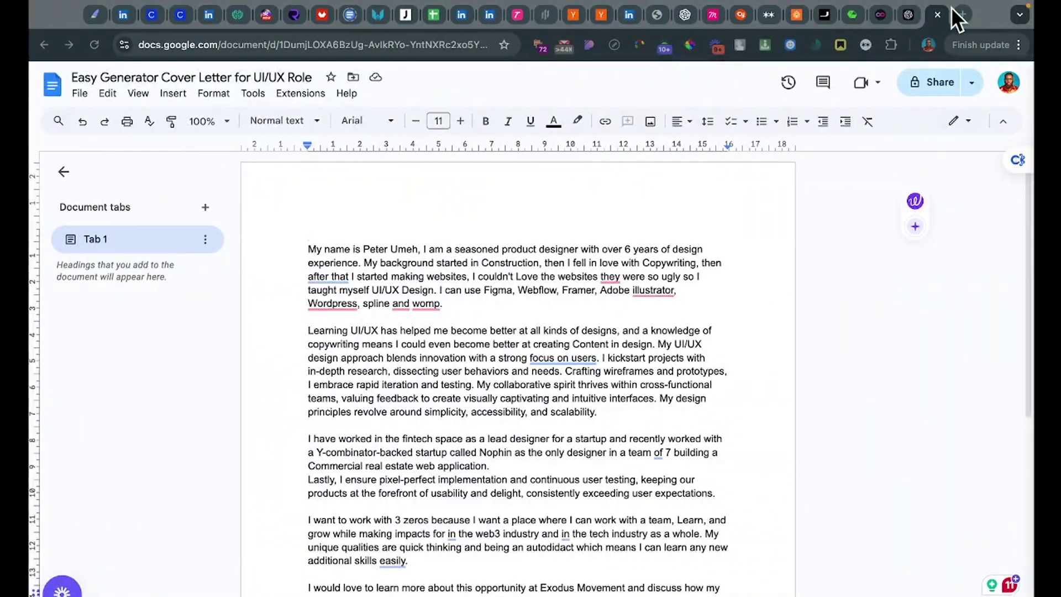
{"action": "key", "text": "ctrl+Right"}
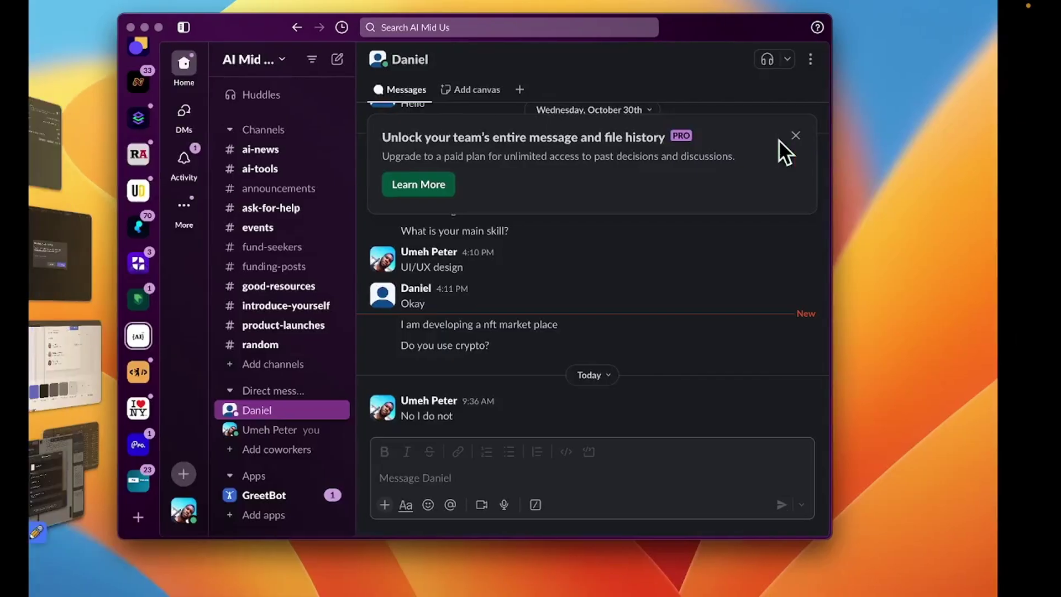
{"action": "key", "text": "ctrl+Left"}
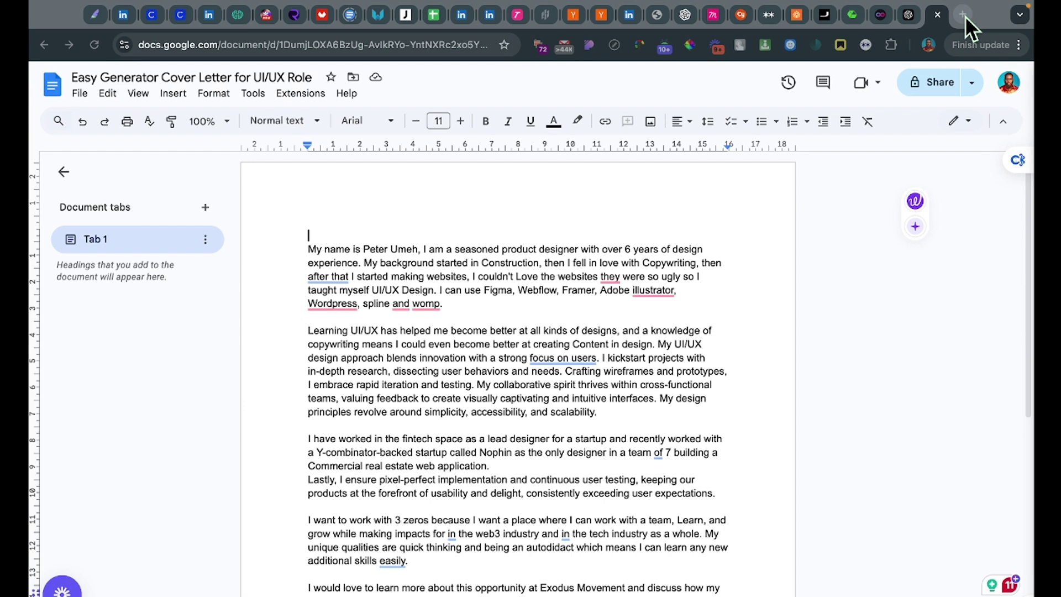
{"action": "left_click", "coordinate": [963, 15]}
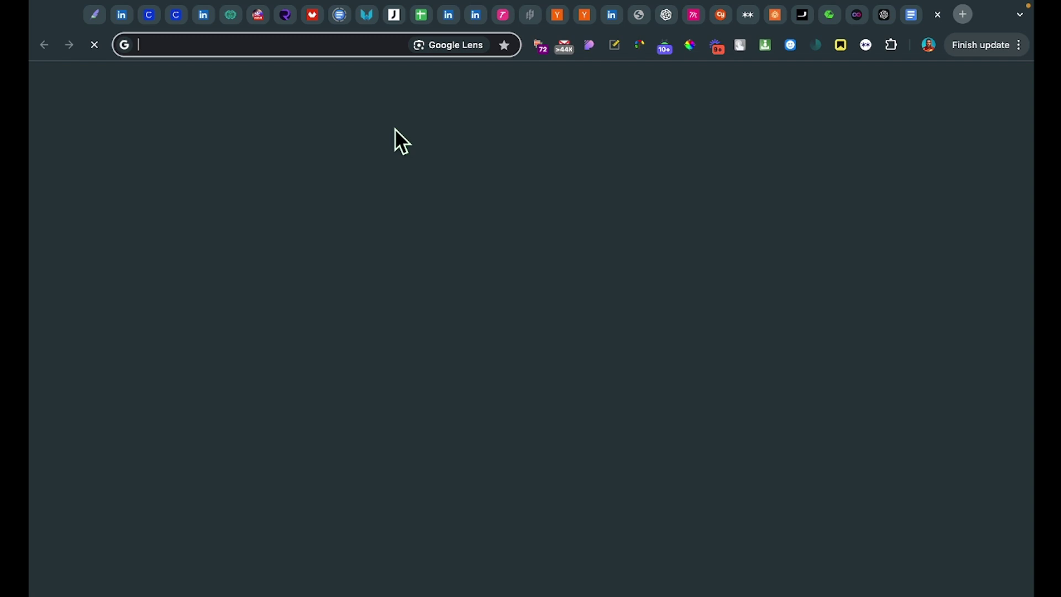
- Try to open flaticons.com in the new tab
{"action": "type", "text": "Freepik"}
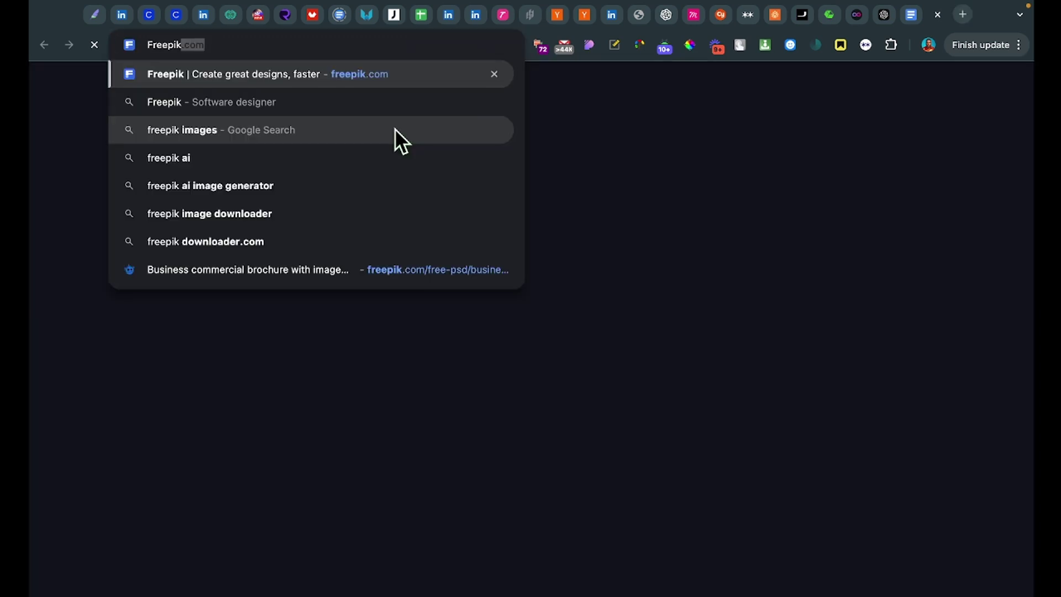
{"action": "key", "text": "ctrl+a"}
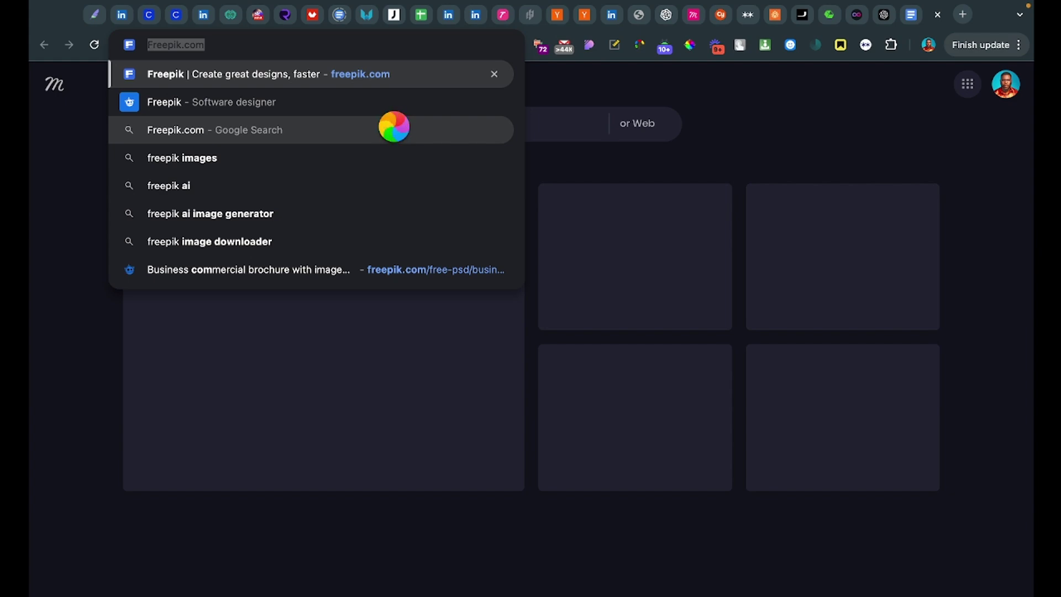
{"action": "type", "text": "Flstu"}
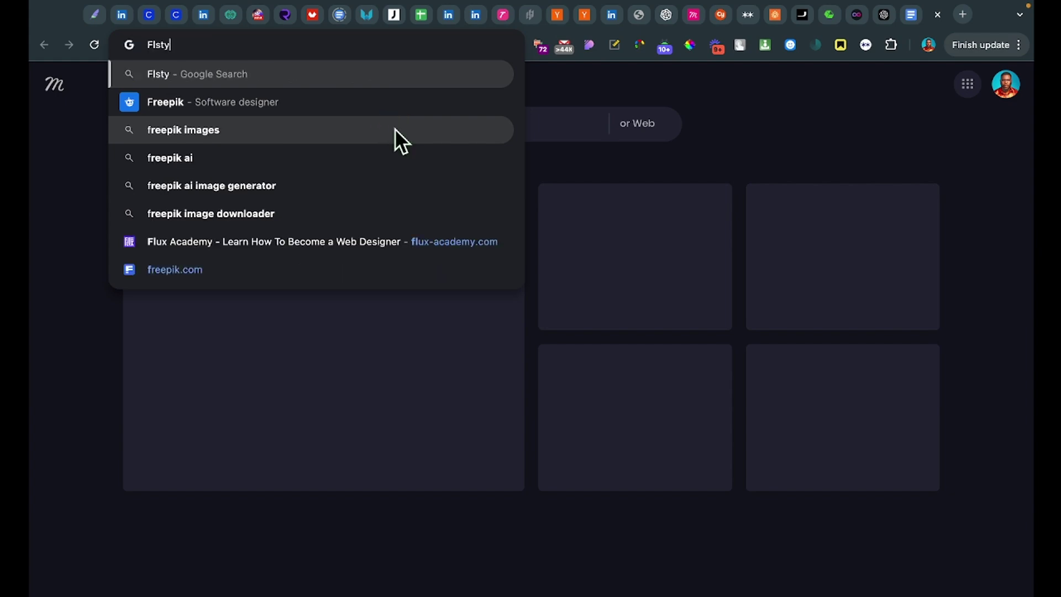
{"action": "key", "text": "BackSpace"}
{"action": "key", "text": "BackSpace"}
{"action": "key", "text": "BackSpace"}
{"action": "key", "text": "BackSpace"}
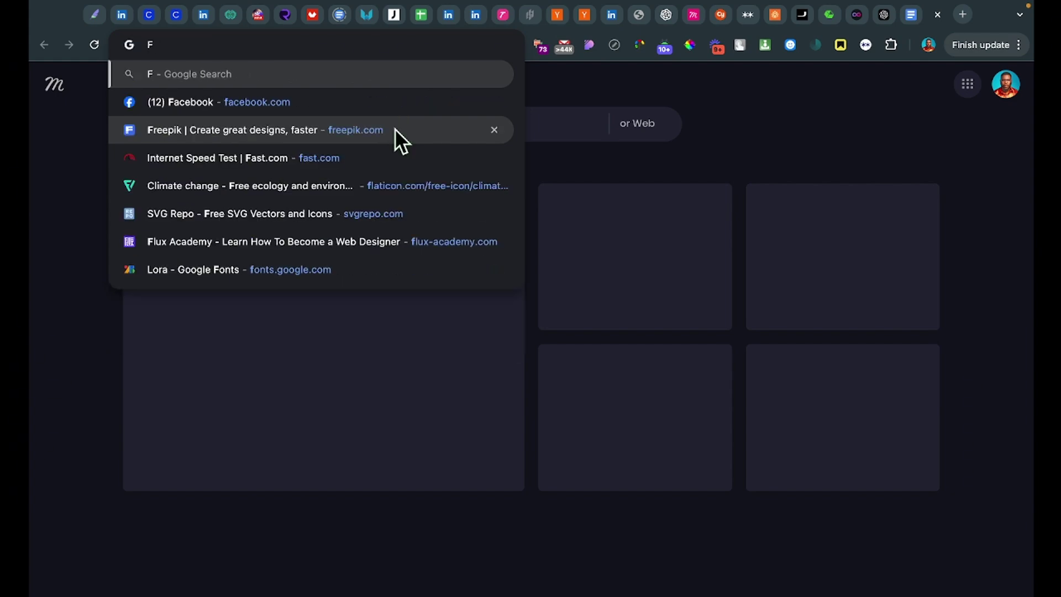
{"action": "type", "text": "laticons.com"}
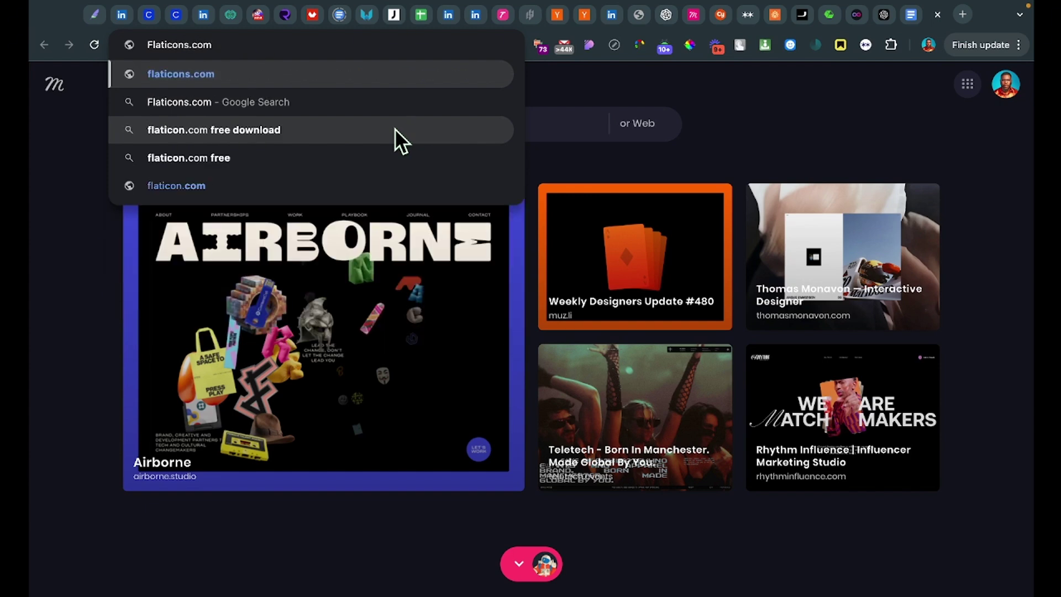
{"action": "key", "text": "Return"}
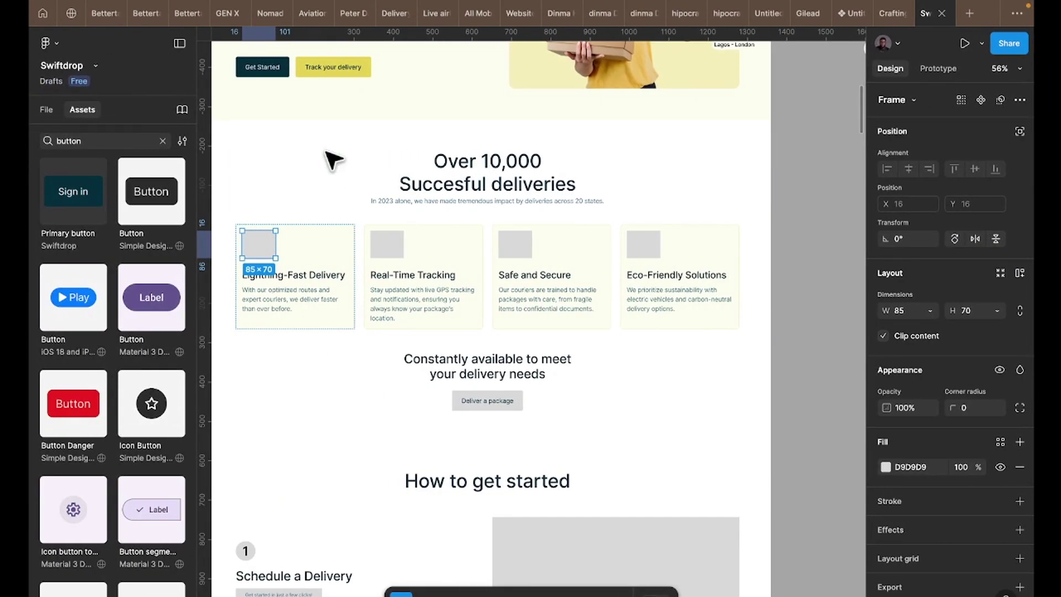
- Return to the browser, strip the page address down to flaticons.com and try loading the site again
{"action": "key", "text": "ctrl+Right"}
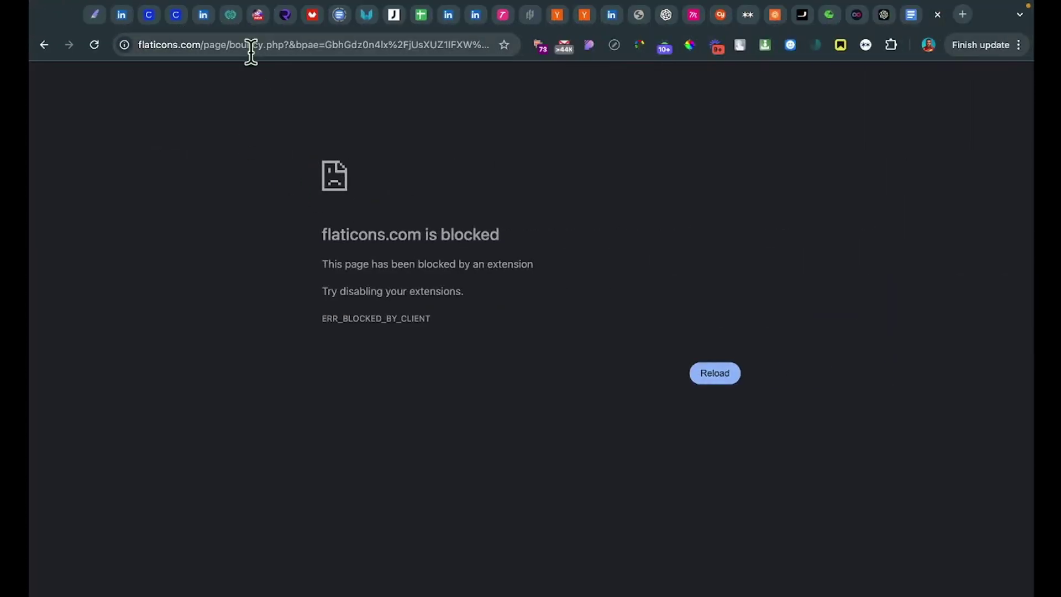
{"action": "left_click_drag", "start_coordinate": [206, 45], "coordinate": [472, 47]}
{"action": "key", "text": "BackSpace"}
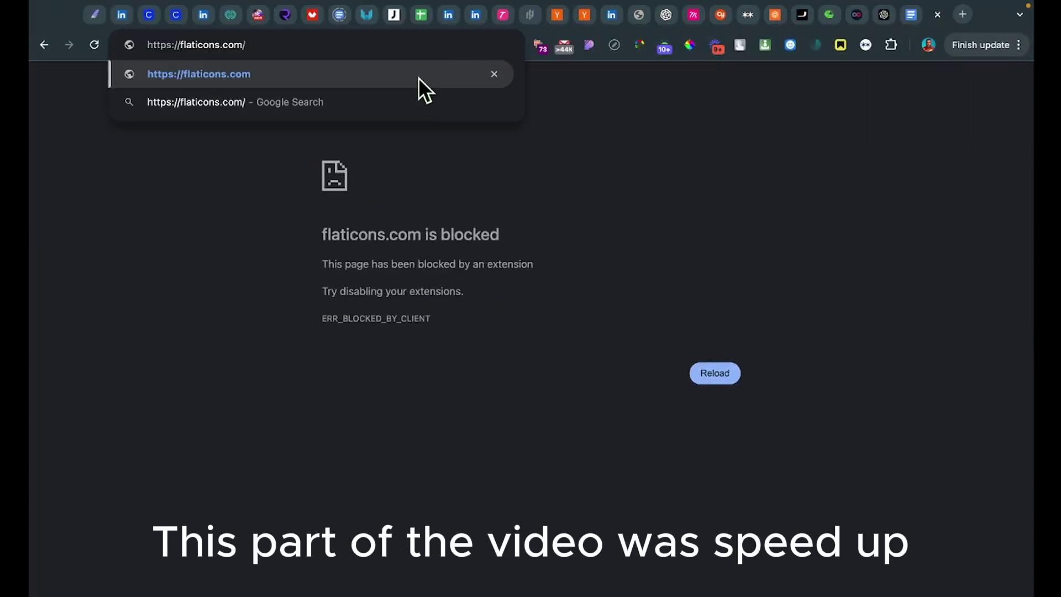
{"action": "key", "text": "Return"}
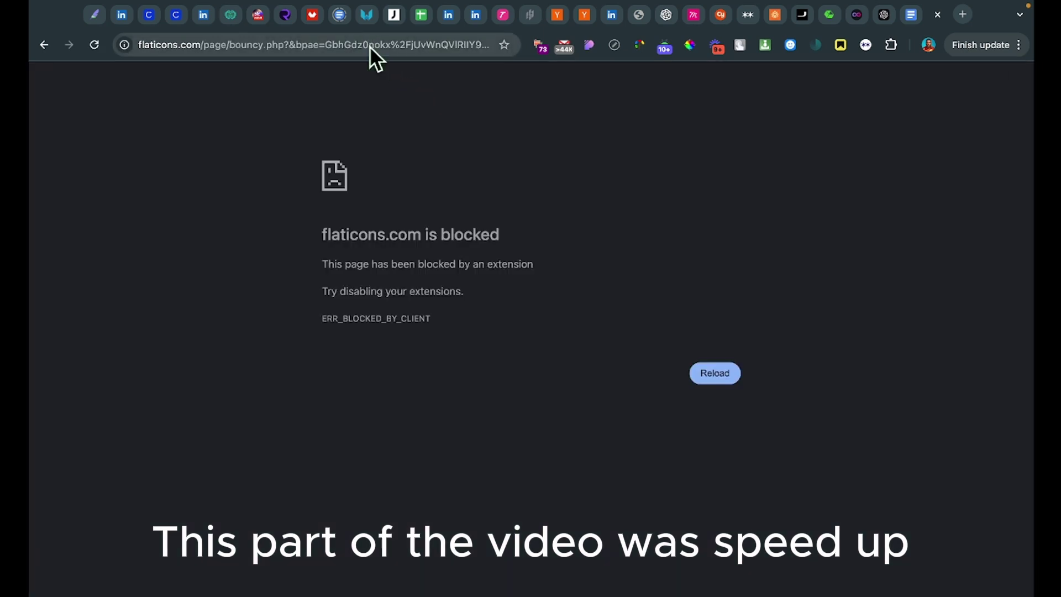
- Look up flaticon in the address field and open the suggested flaticon.com climate-change icon page
{"action": "left_click", "coordinate": [369, 46]}
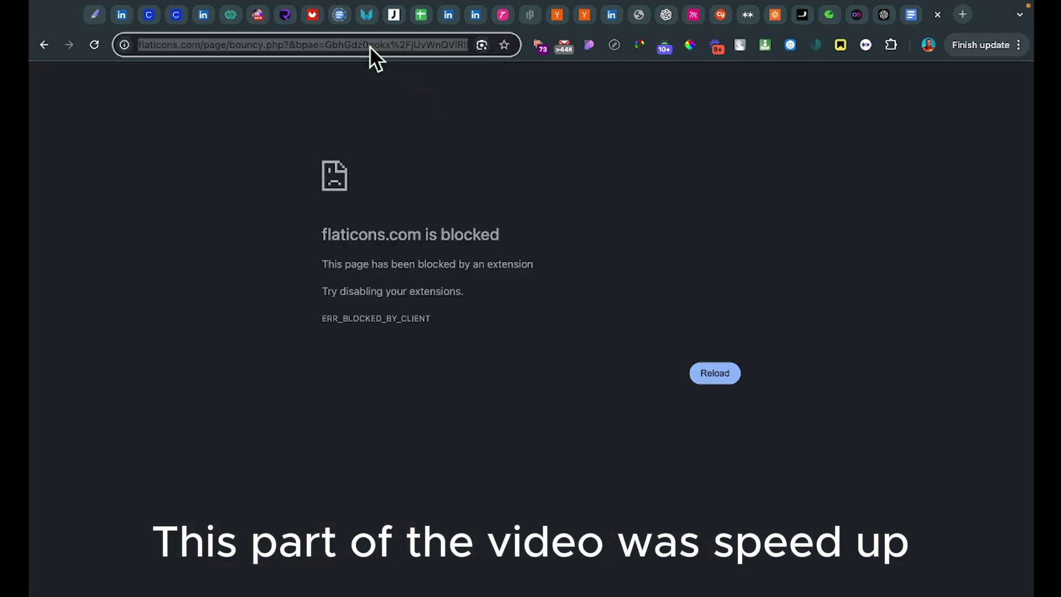
{"action": "type", "text": "flaticons"}
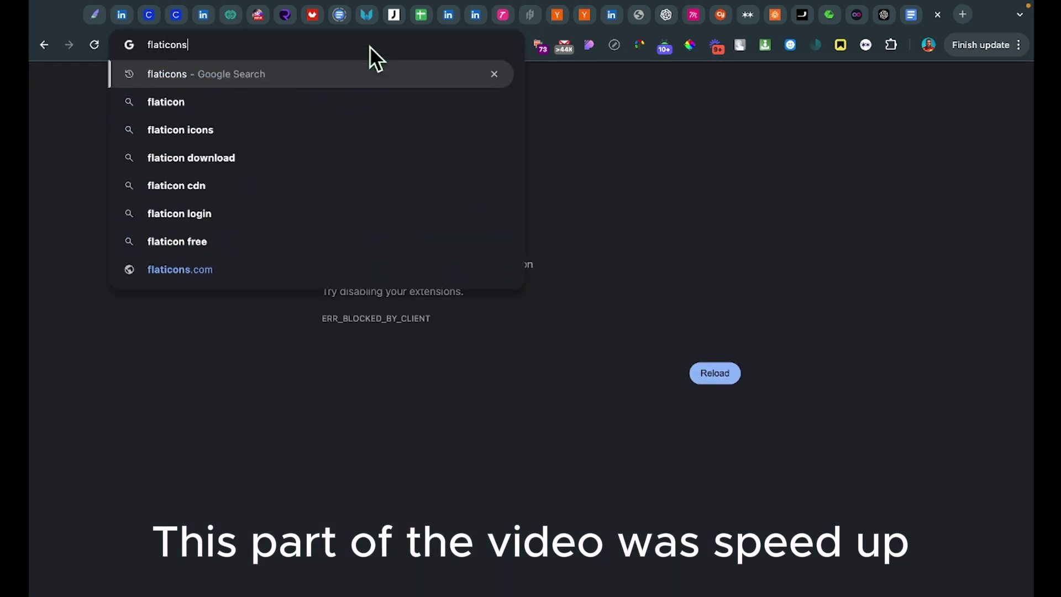
{"action": "key", "text": "BackSpace"}
{"action": "key", "text": "BackSpace"}
{"action": "key", "text": "Down"}
{"action": "left_click", "coordinate": [313, 101]}
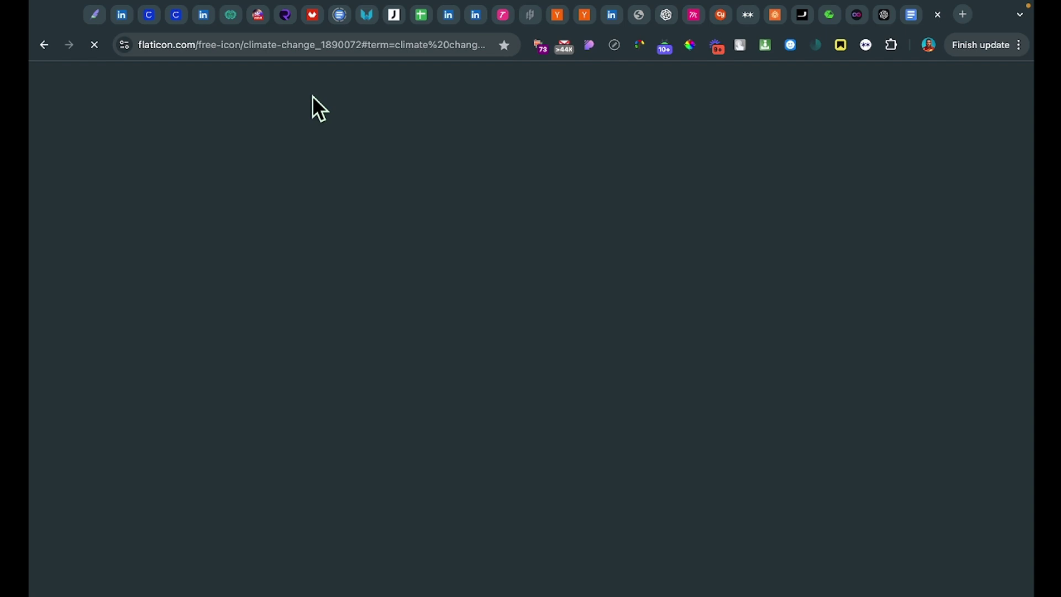
{"action": "left_click", "coordinate": [327, 48]}
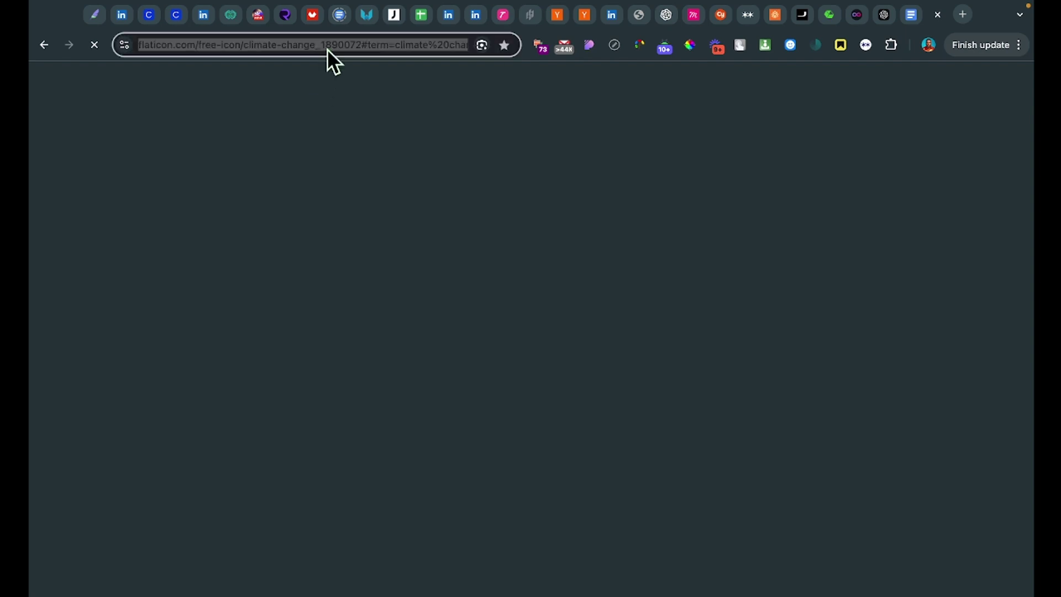
{"action": "left_click", "coordinate": [357, 44]}
{"action": "left_click", "coordinate": [257, 45]}
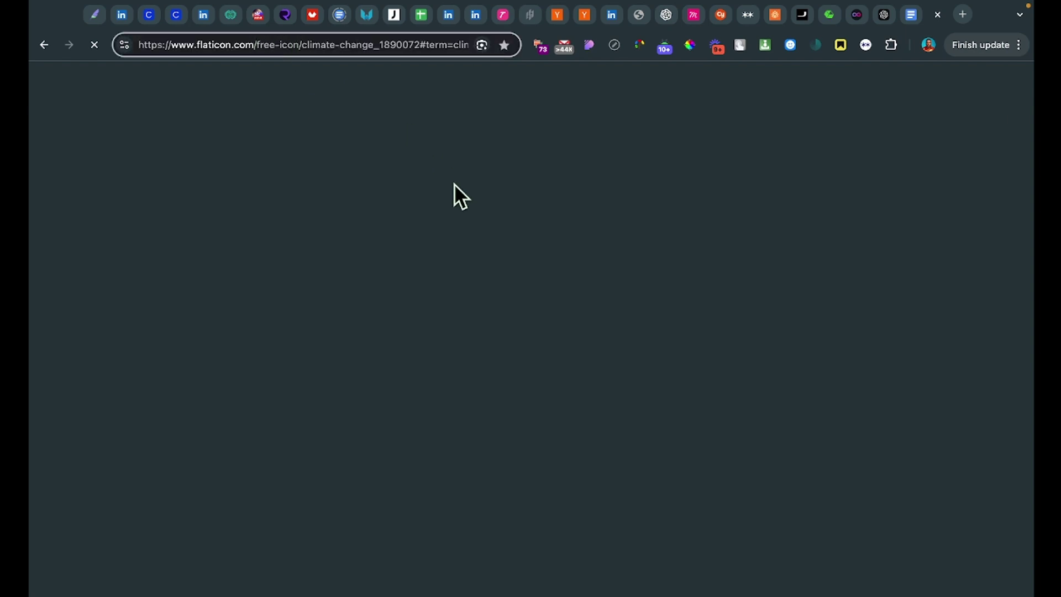
- Switch back to Figma, find the Flaticon by Freepik plugin by searching for "flaticons", and run it
{"action": "key", "text": "ctrl+Left"}
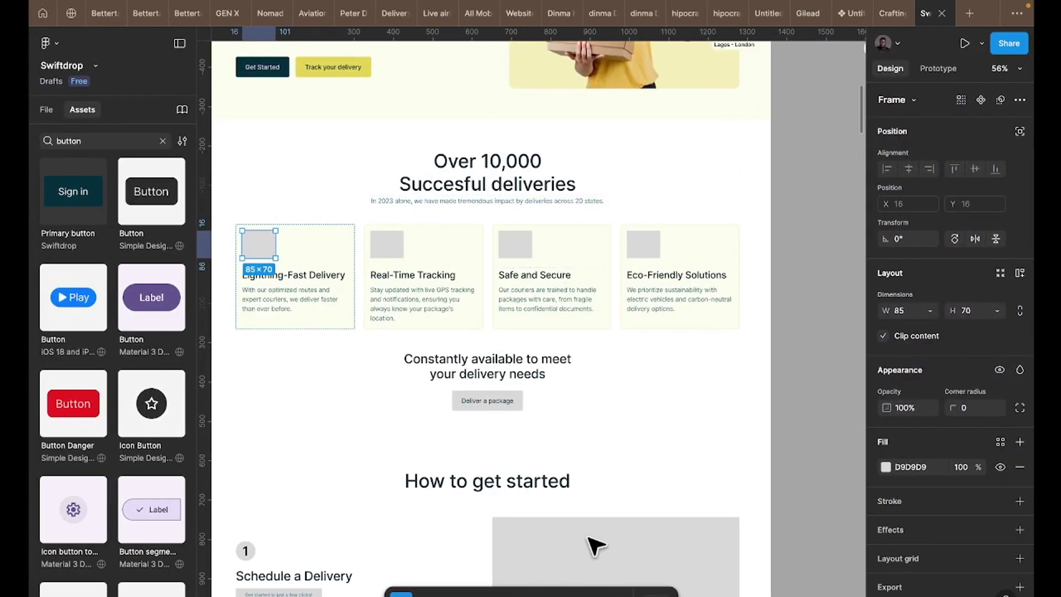
{"action": "left_click", "coordinate": [615, 594]}
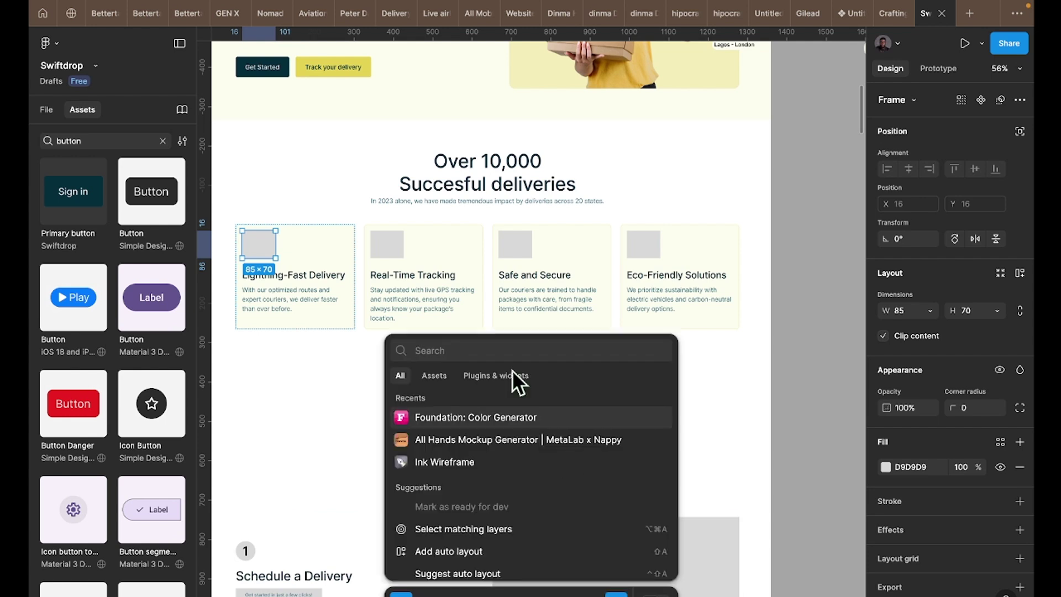
{"action": "type", "text": "flaticons"}
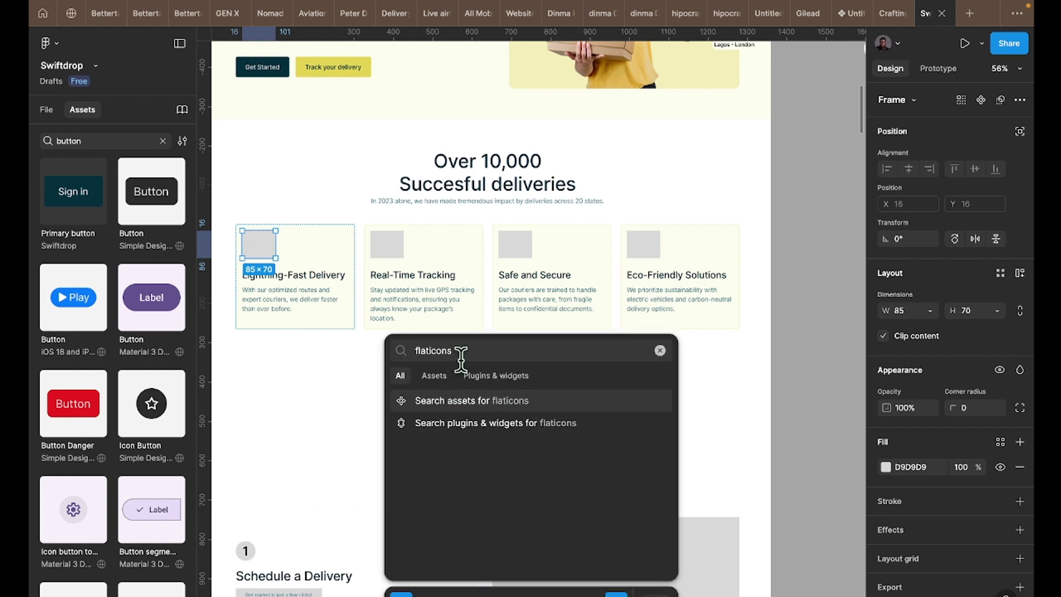
{"action": "left_click", "coordinate": [482, 375]}
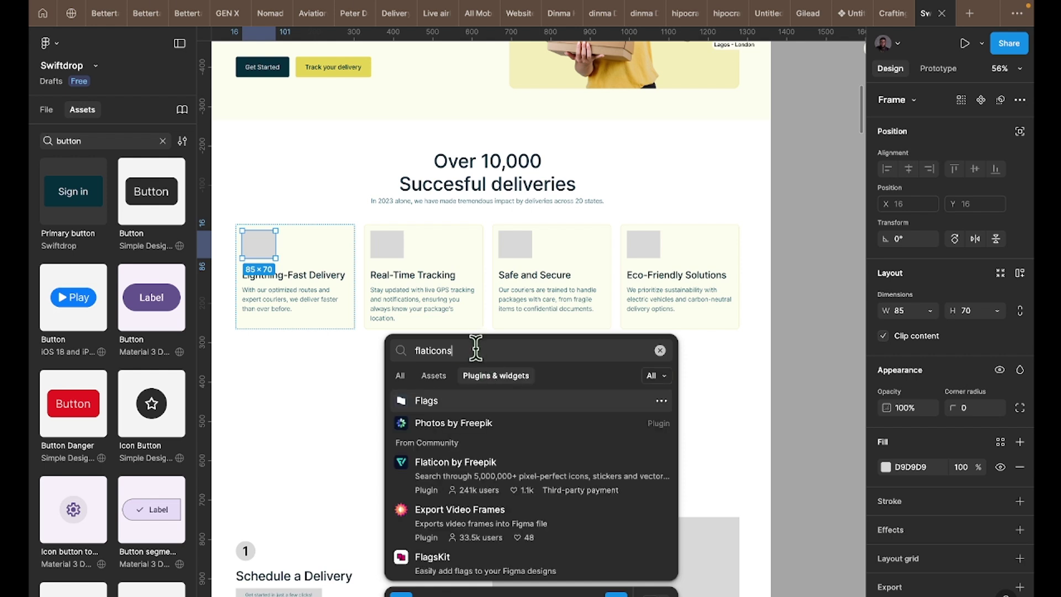
{"action": "left_click", "coordinate": [469, 463]}
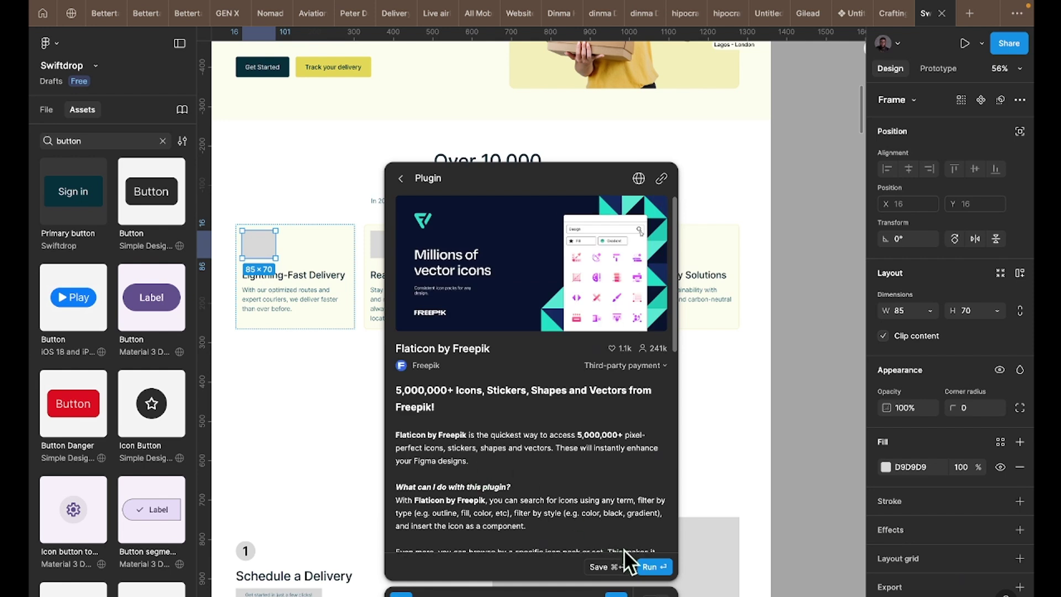
{"action": "left_click", "coordinate": [655, 566]}
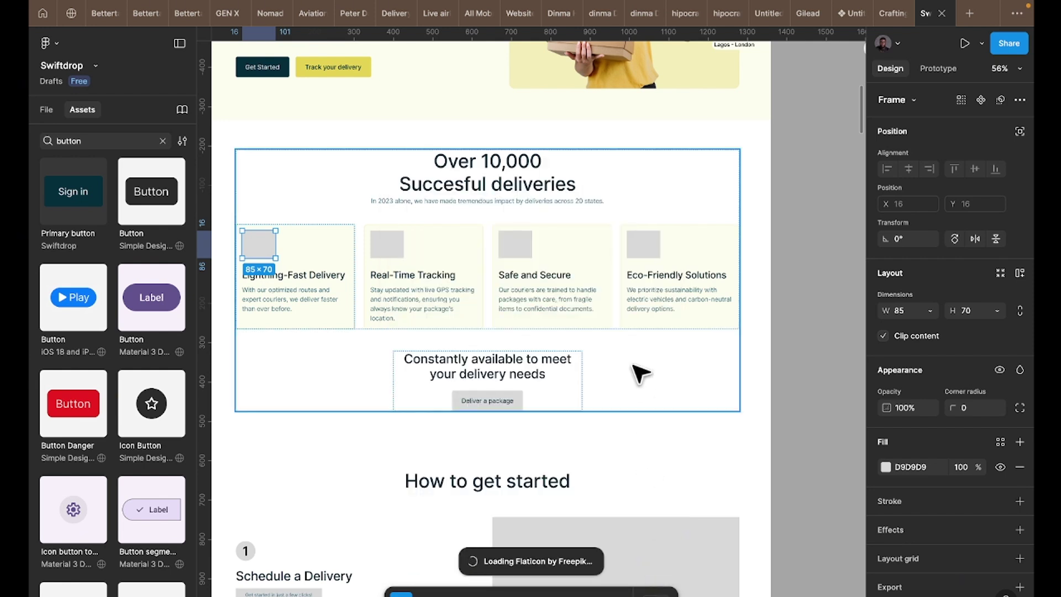
- Skip the Flaticon plugin's login offer and search its icons for "lightening"
{"action": "key", "text": "ctrl+Right"}
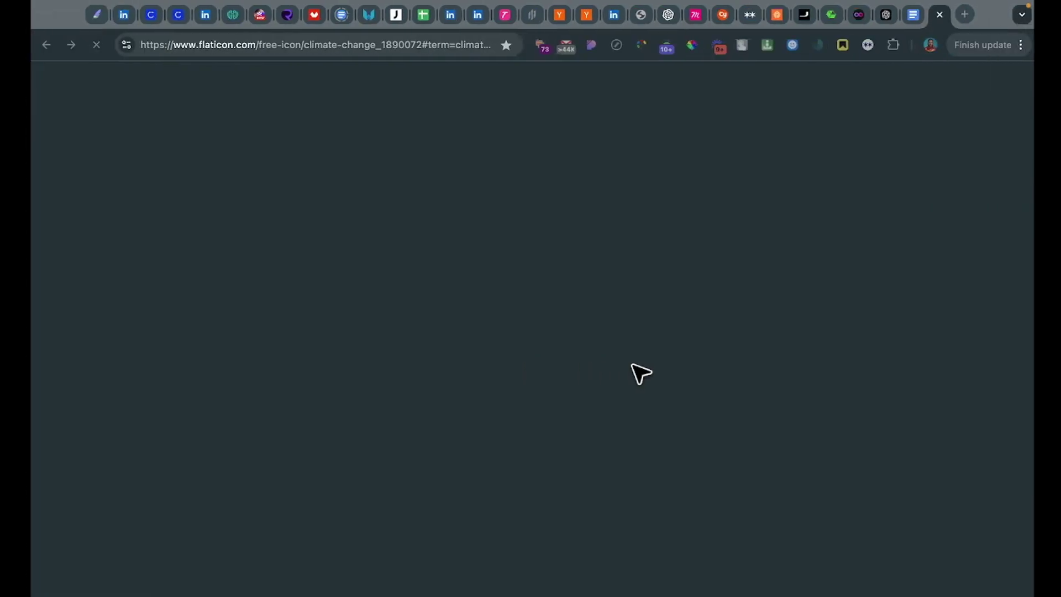
{"action": "key", "text": "ctrl+Left"}
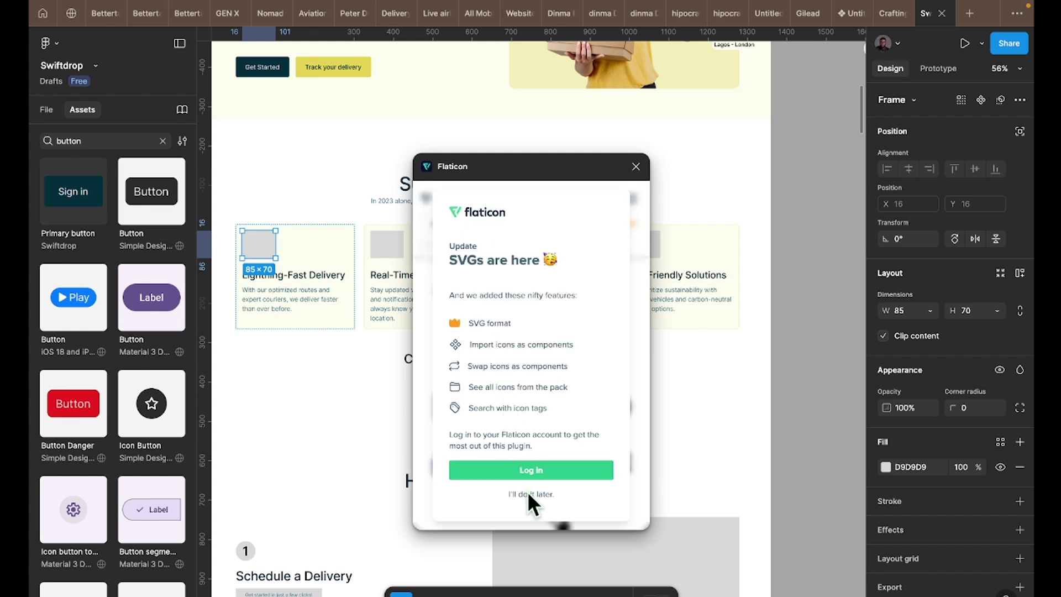
{"action": "left_click", "coordinate": [529, 495]}
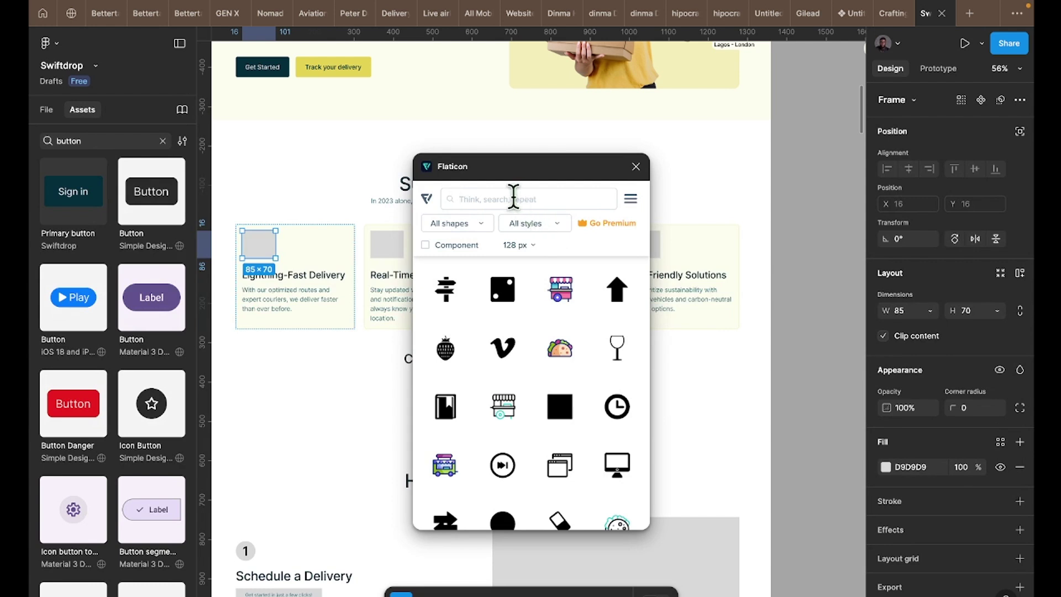
{"action": "type", "text": "lighte"}
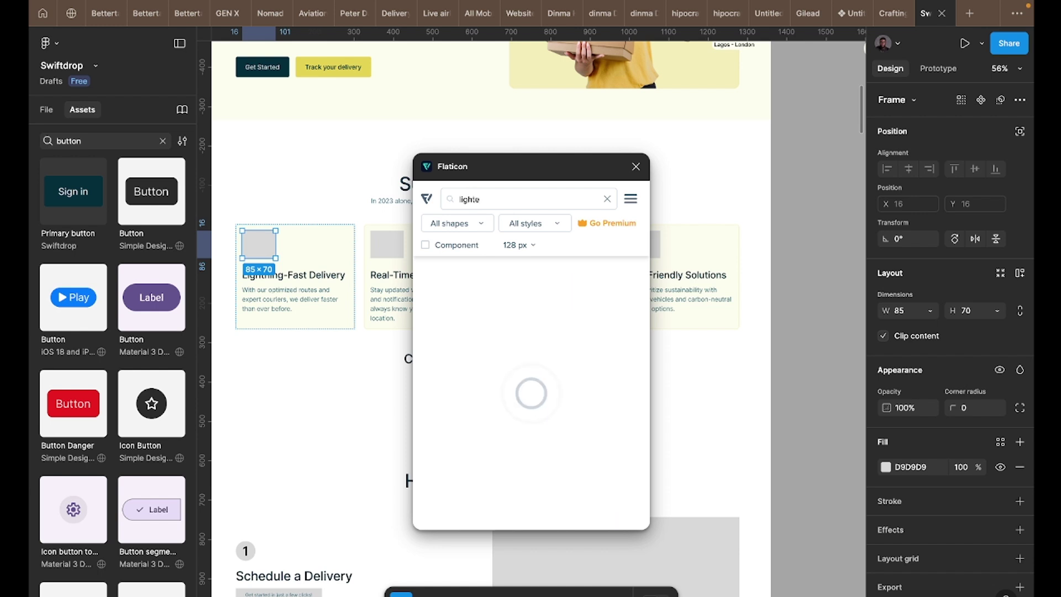
{"action": "type", "text": "ning"}
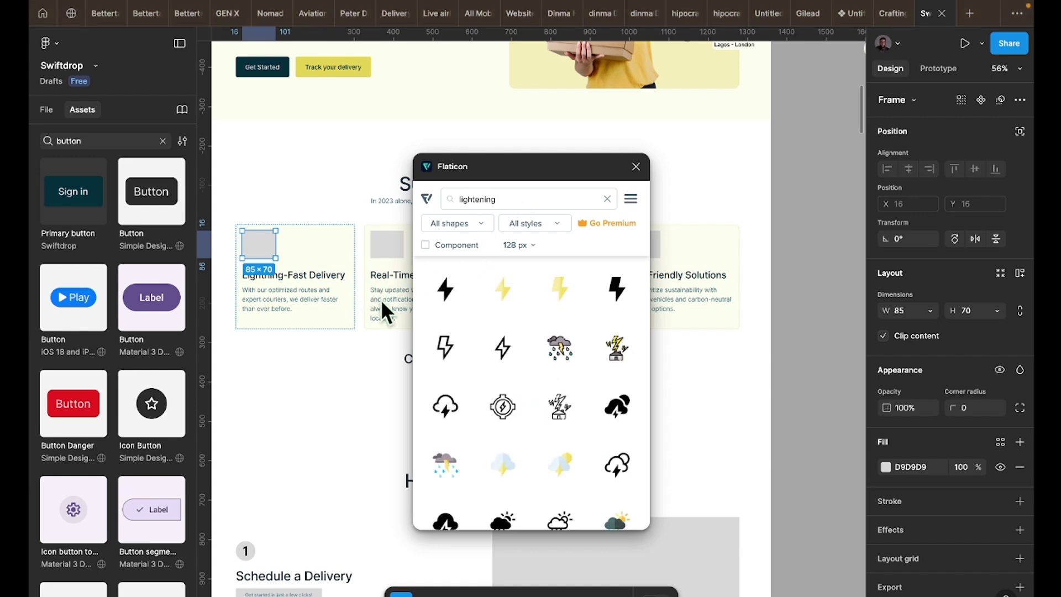
- Add the yellow, blocky light bolt icon at 128 px over the grey placeholder of the Lightning-Fast Delivery card
{"action": "scroll", "coordinate": [519, 376], "scroll_direction": "down", "scroll_amount": 1}
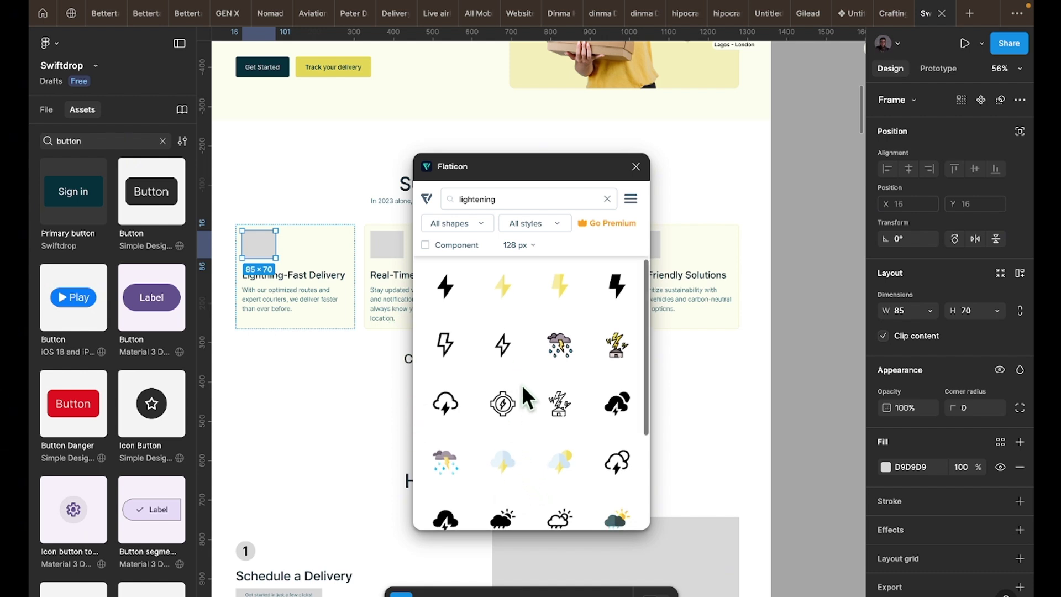
{"action": "scroll", "coordinate": [567, 371], "scroll_direction": "down", "scroll_amount": 2}
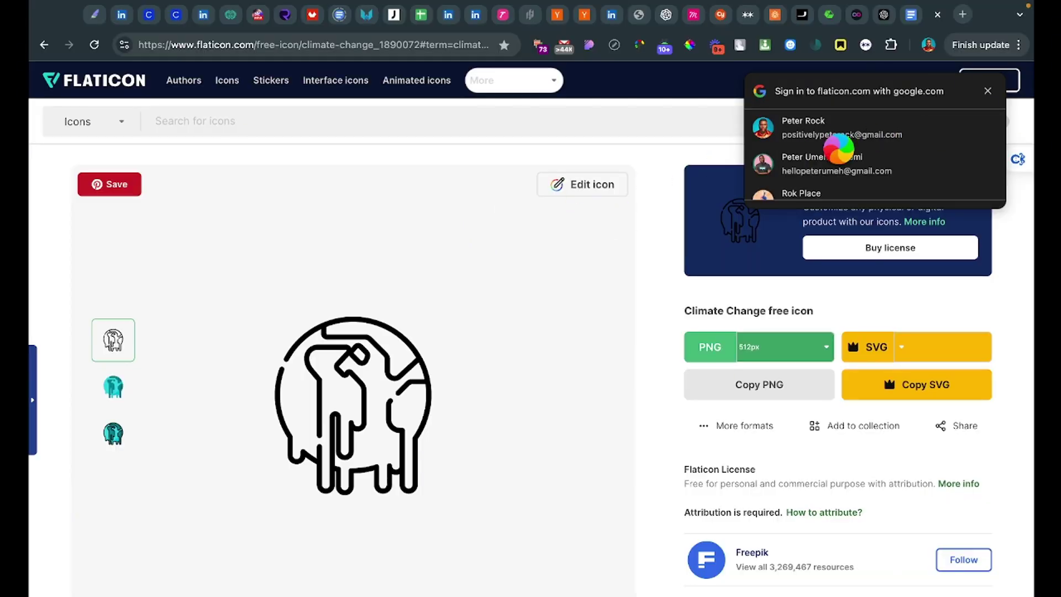
{"action": "key", "text": "ctrl+Left"}
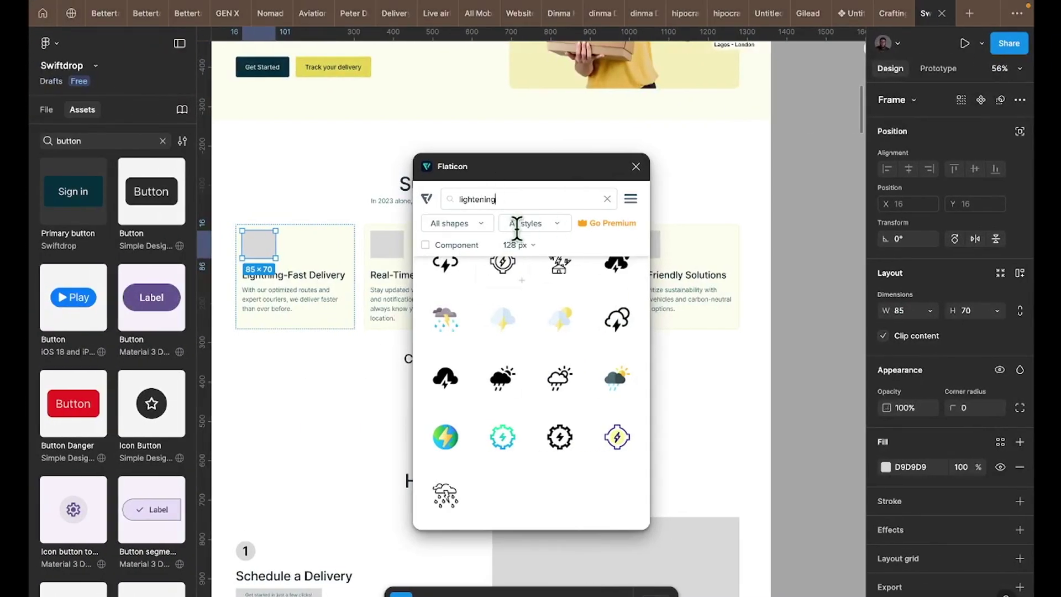
{"action": "scroll", "coordinate": [539, 354], "scroll_direction": "up", "scroll_amount": 3}
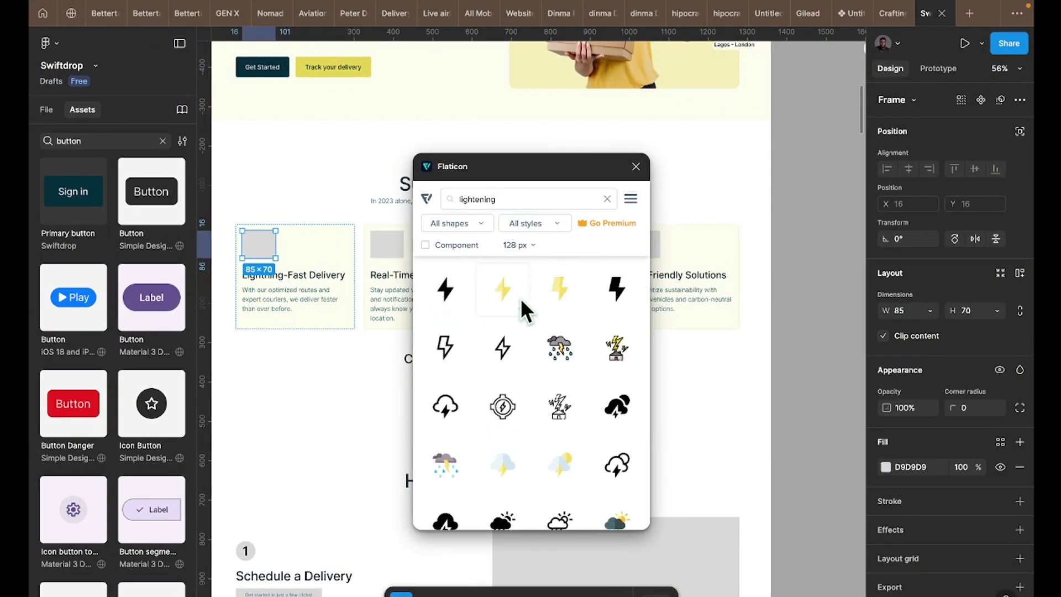
{"action": "left_click", "coordinate": [562, 289]}
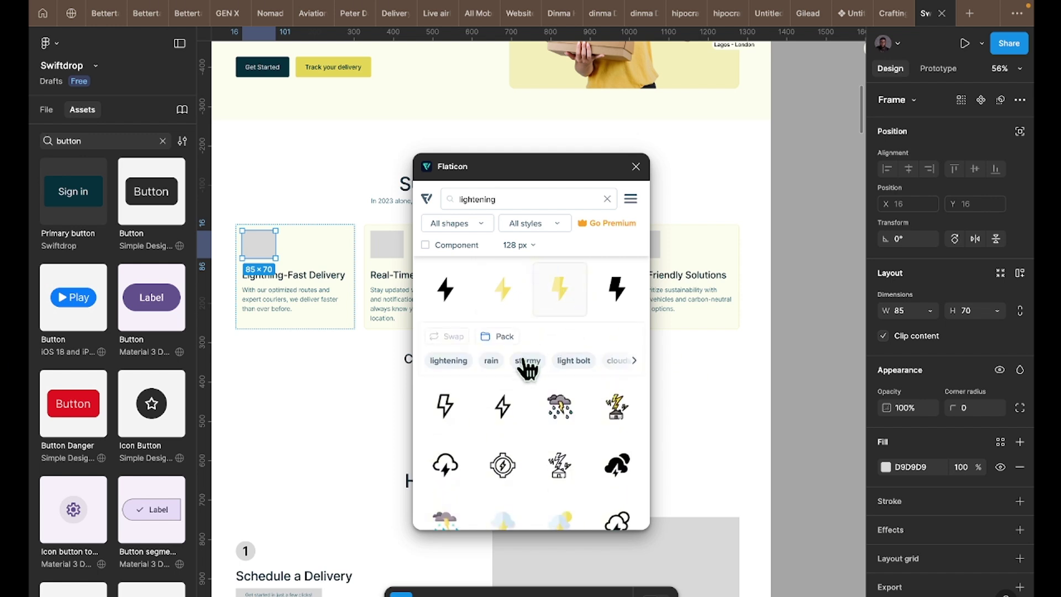
{"action": "left_click", "coordinate": [581, 307]}
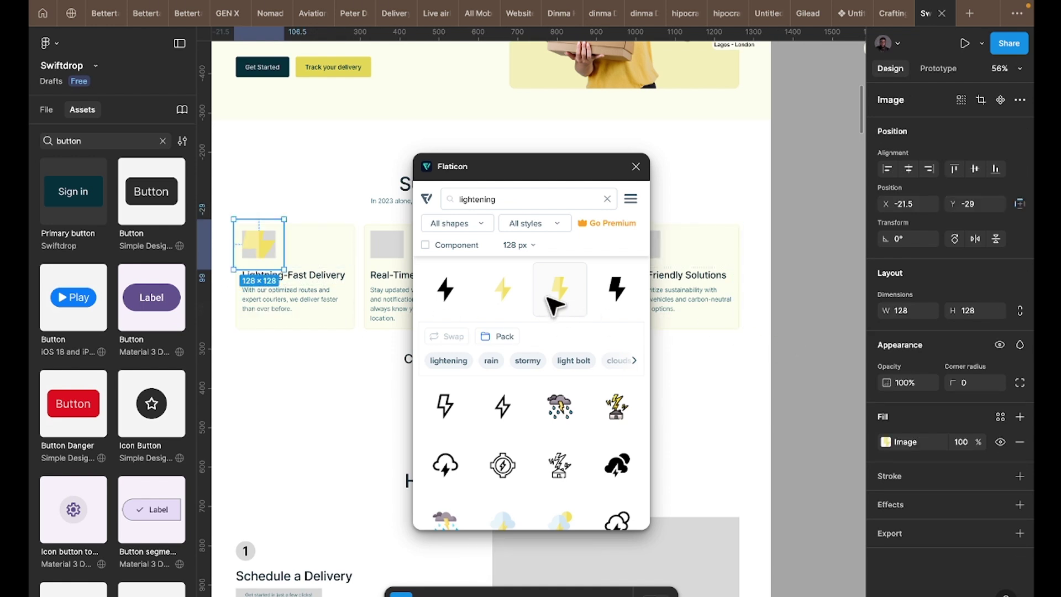
- Add a second yellow light bolt icon with nothing selected and place it below the feature cards at about 69 × 69
{"action": "left_click", "coordinate": [796, 275]}
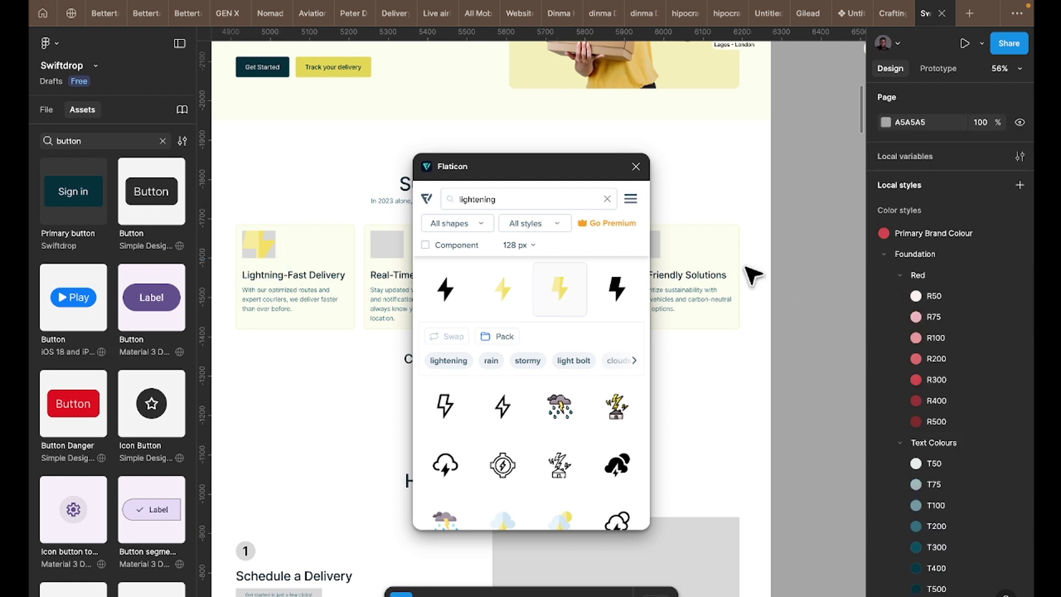
{"action": "left_click", "coordinate": [579, 308]}
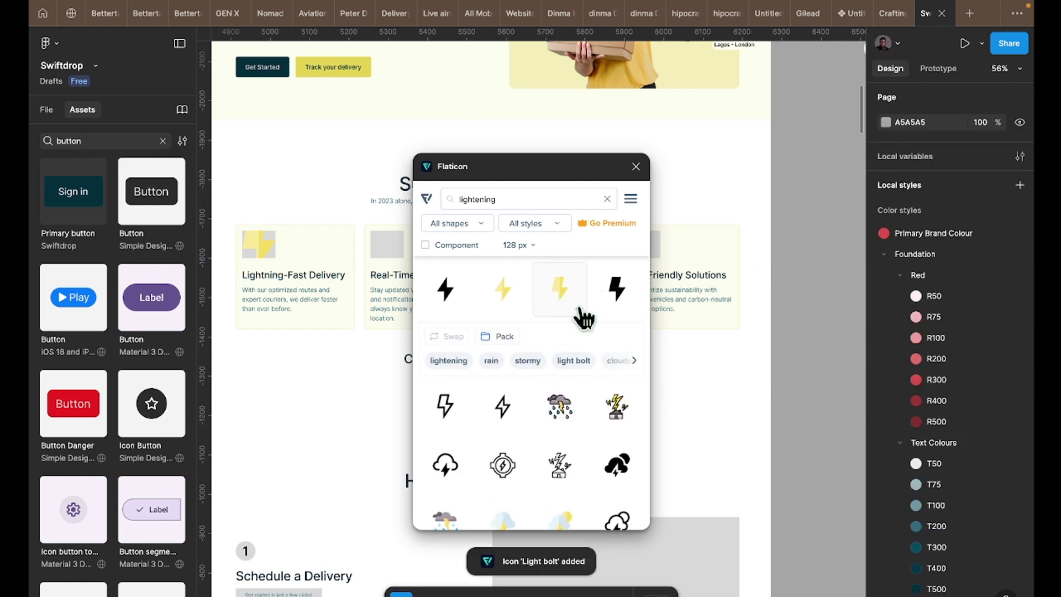
{"action": "left_click_drag", "start_coordinate": [547, 164], "coordinate": [763, 164]}
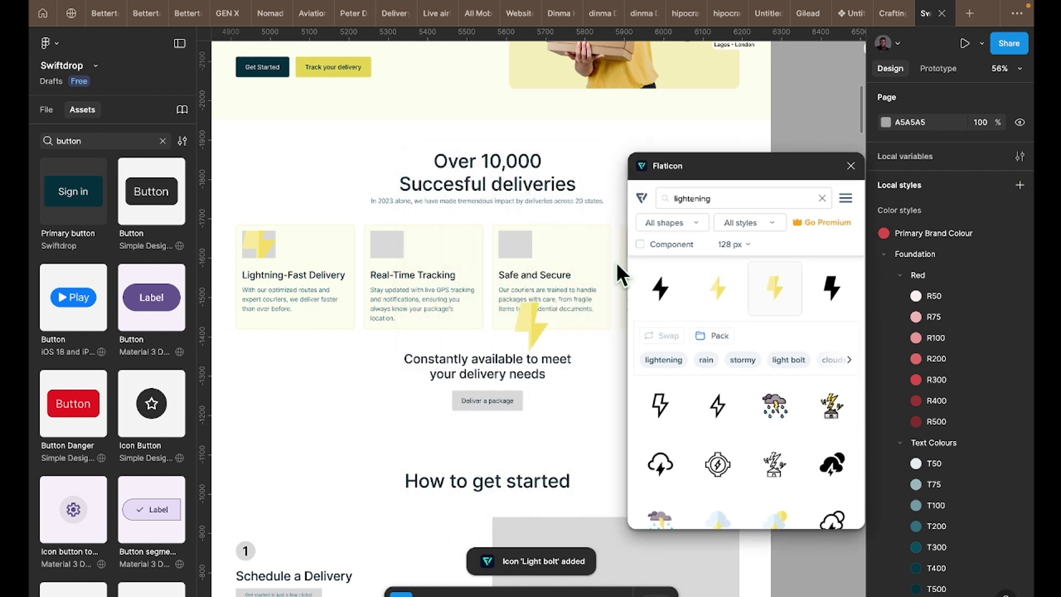
{"action": "left_click_drag", "start_coordinate": [540, 308], "coordinate": [317, 458]}
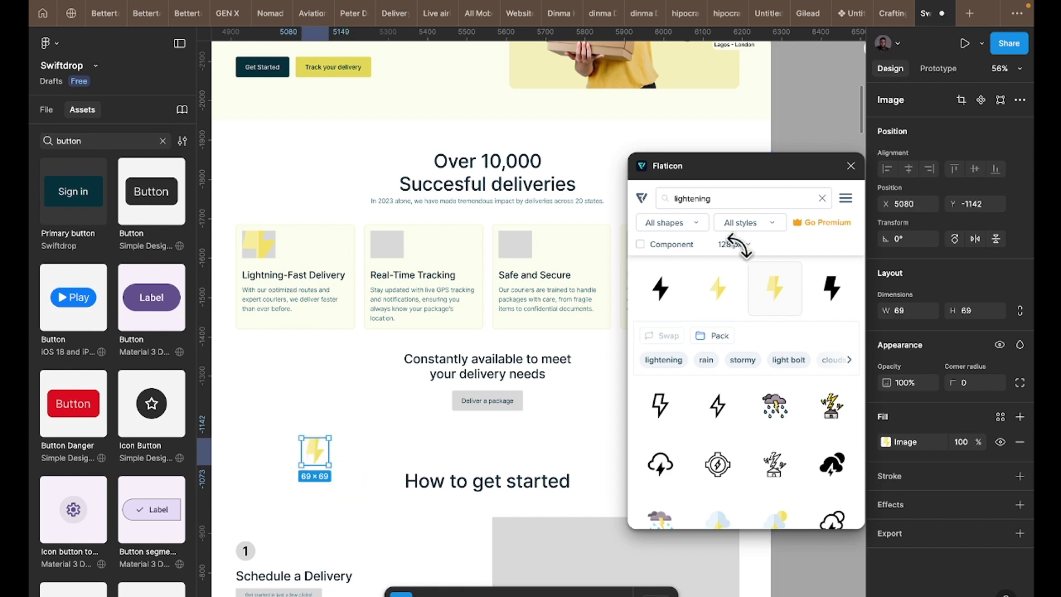
- Search the Flaticon plugin for "Clock" icons
{"action": "double_click", "coordinate": [705, 199]}
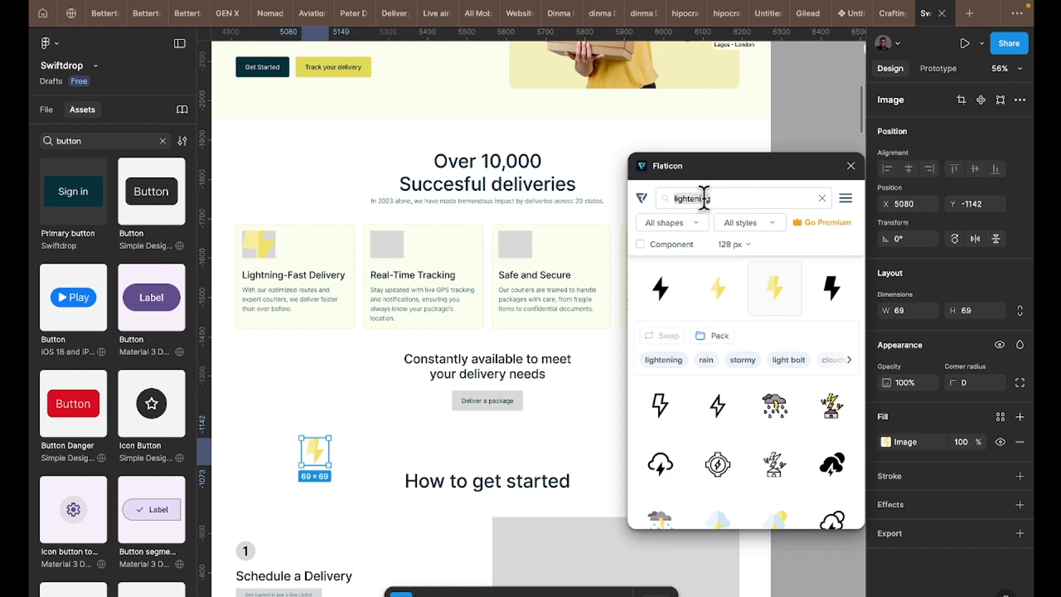
{"action": "type", "text": "Clock"}
{"action": "key", "text": "Return"}
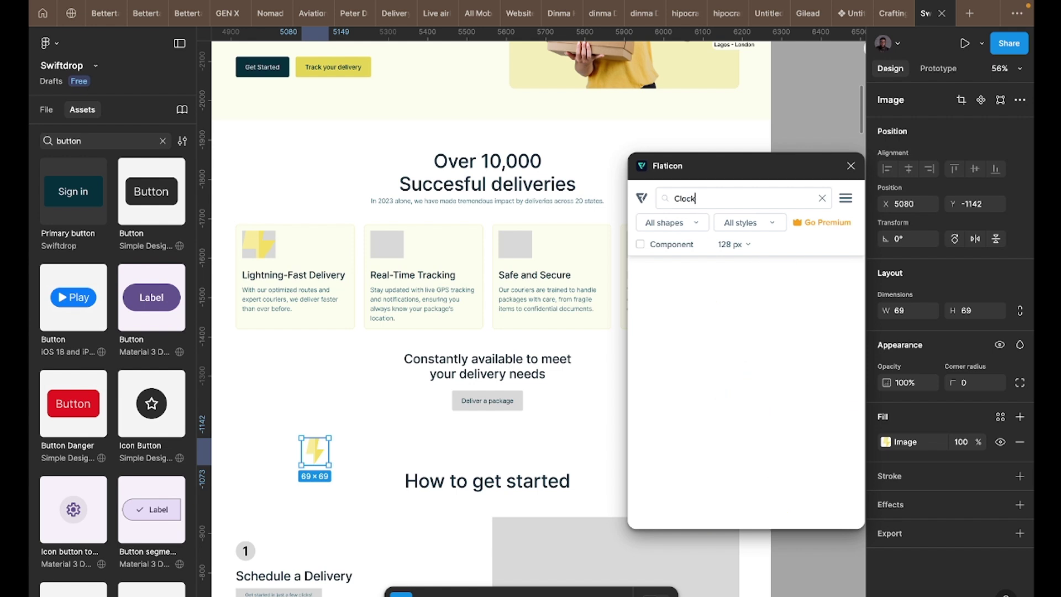
- Add the coloured Hourglass icon from the clock results and place it beside the loose light bolt, below the feature cards
{"action": "scroll", "coordinate": [672, 435], "scroll_direction": "down", "scroll_amount": 2}
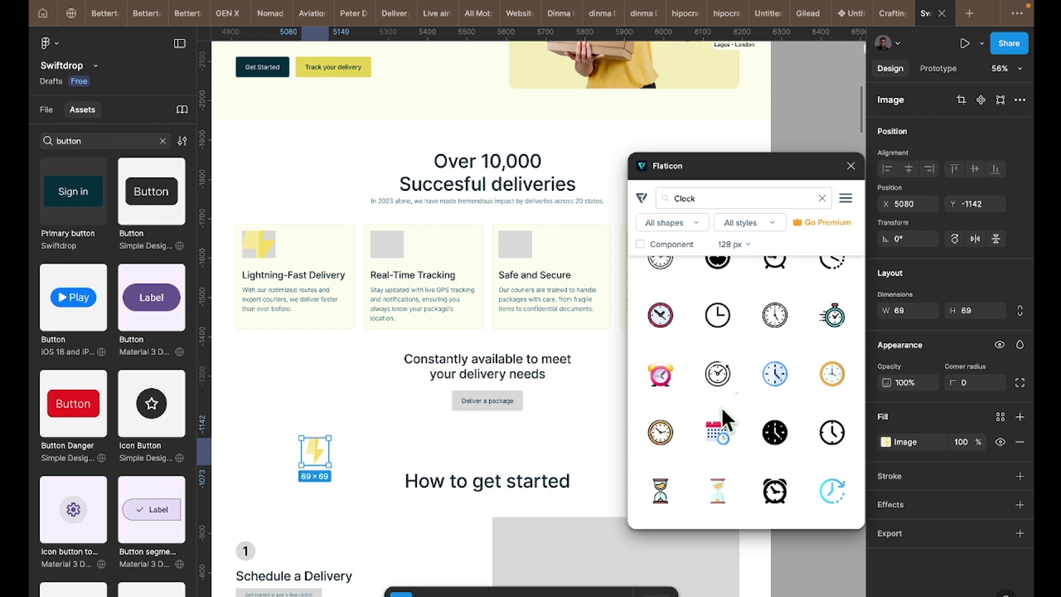
{"action": "scroll", "coordinate": [722, 410], "scroll_direction": "down", "scroll_amount": 1}
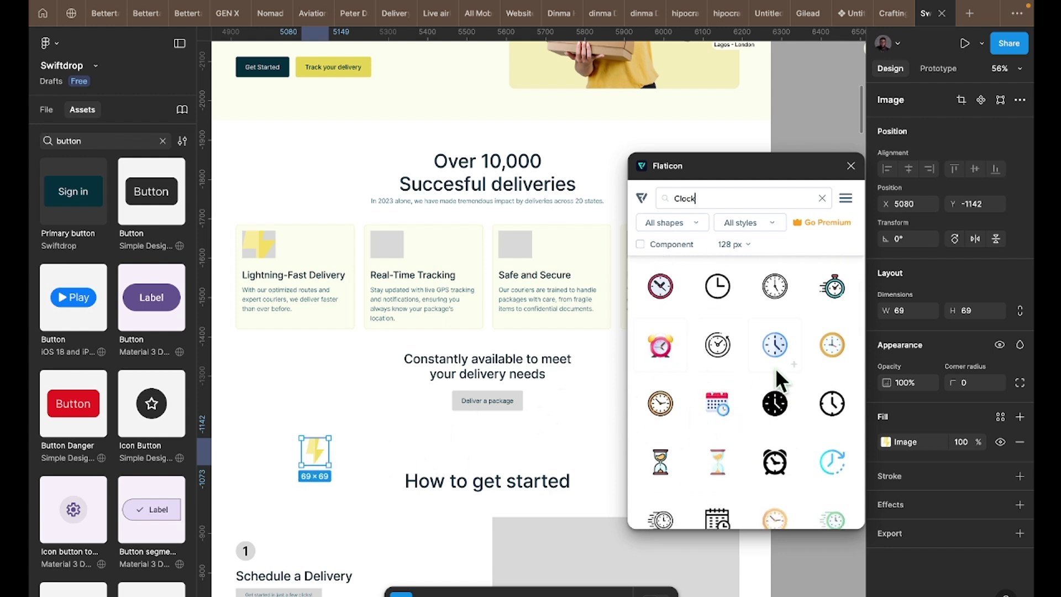
{"action": "scroll", "coordinate": [744, 428], "scroll_direction": "down", "scroll_amount": 3}
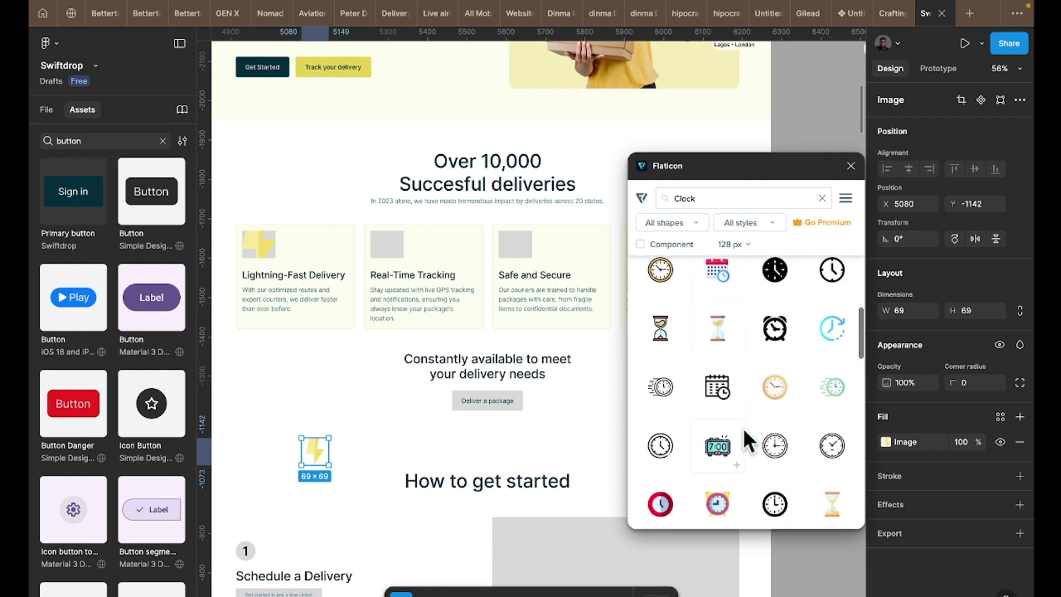
{"action": "scroll", "coordinate": [777, 357], "scroll_direction": "up", "scroll_amount": 5}
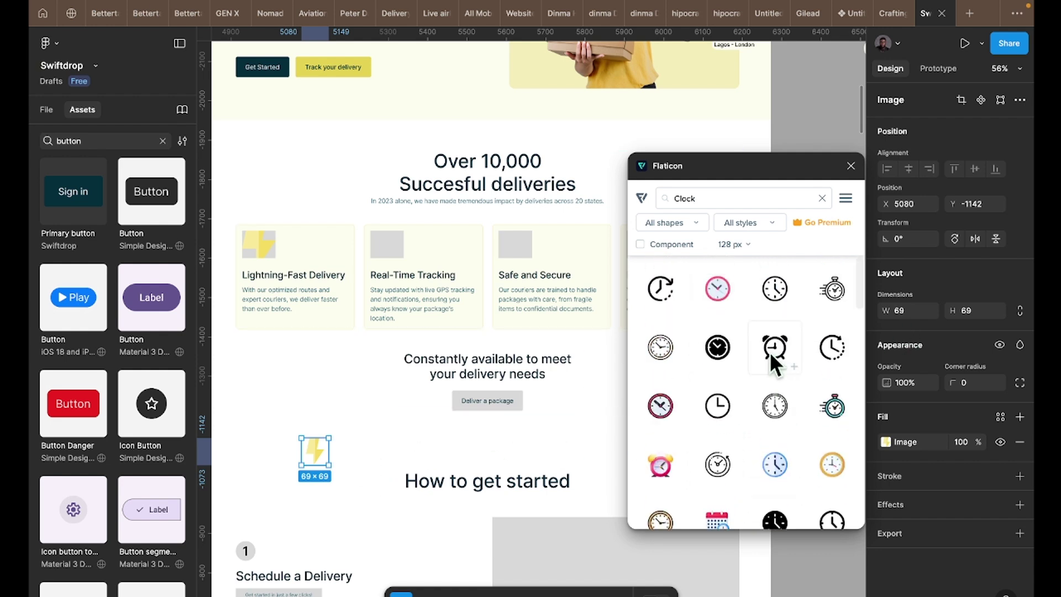
{"action": "scroll", "coordinate": [700, 398], "scroll_direction": "down", "scroll_amount": 5}
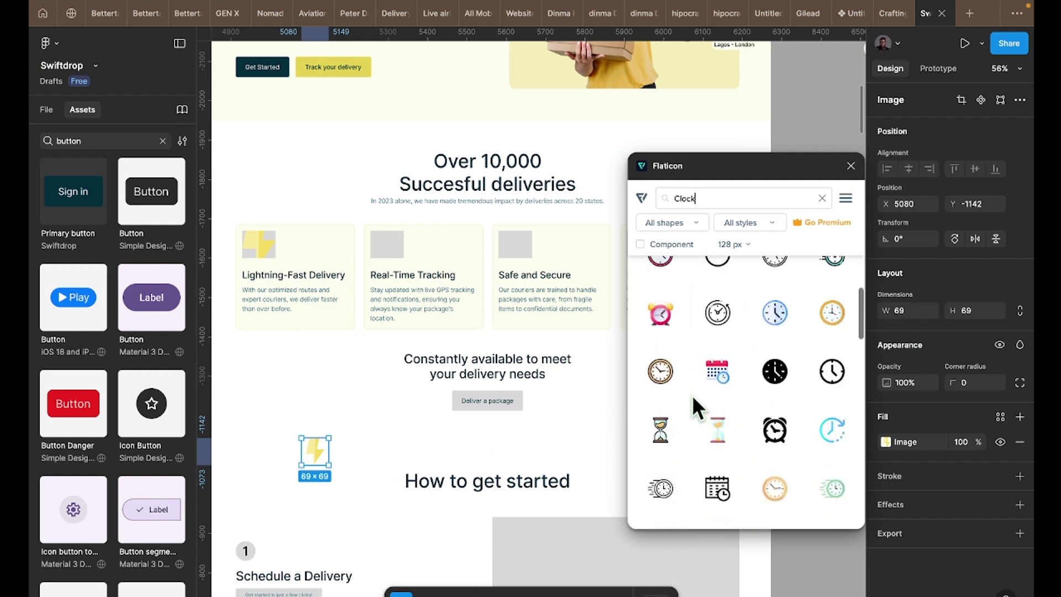
{"action": "scroll", "coordinate": [726, 400], "scroll_direction": "down", "scroll_amount": 1}
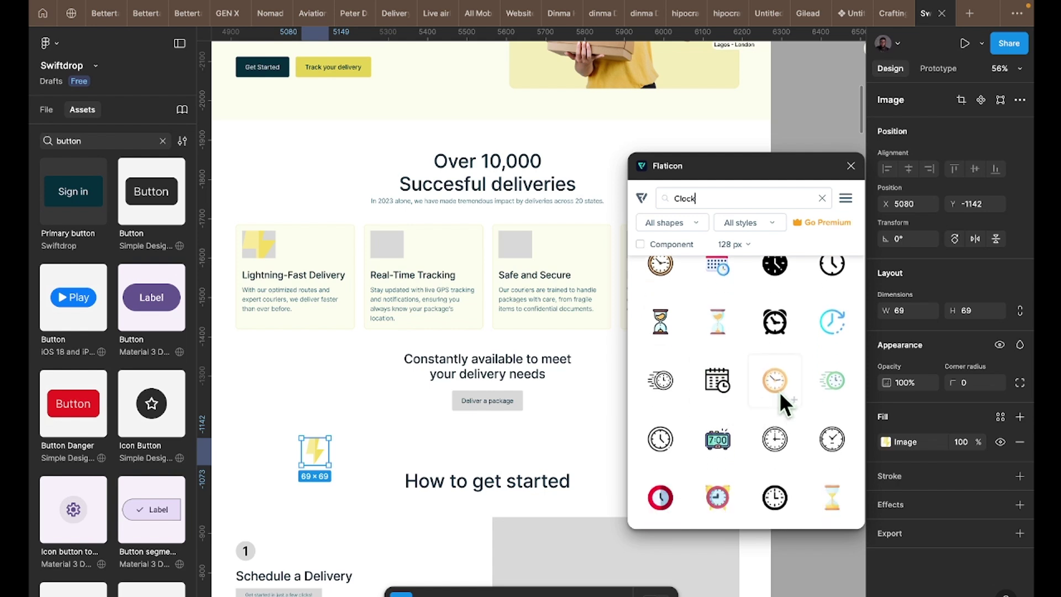
{"action": "scroll", "coordinate": [768, 400], "scroll_direction": "down", "scroll_amount": 1}
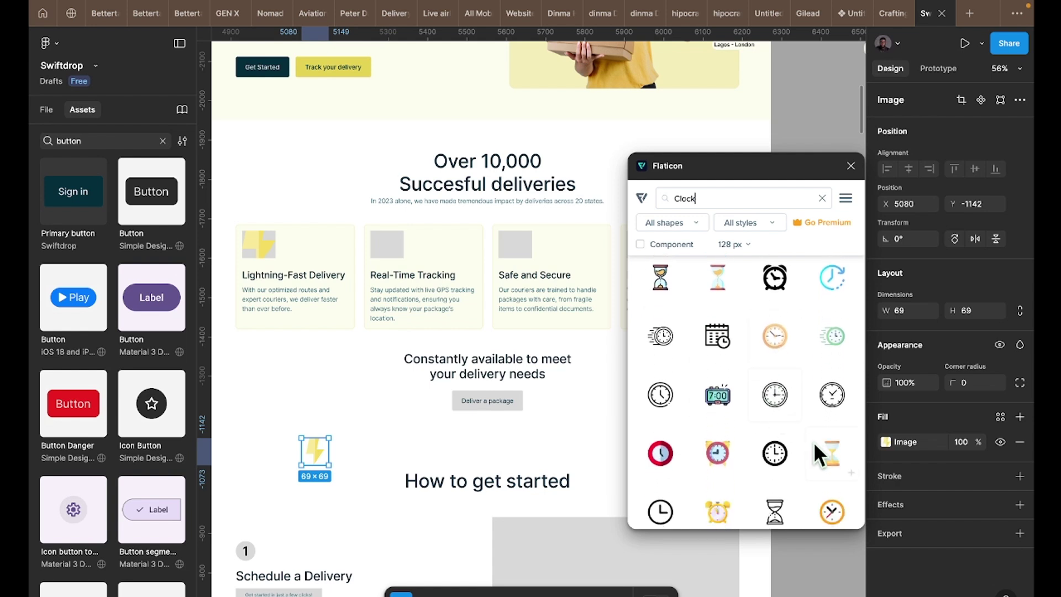
{"action": "left_click", "coordinate": [850, 470]}
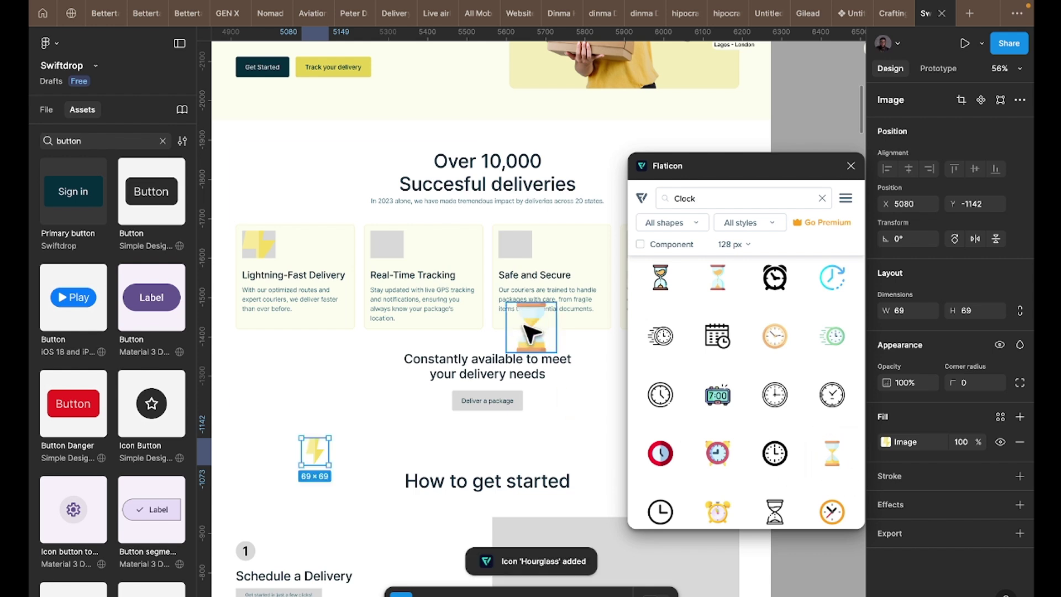
{"action": "left_click_drag", "start_coordinate": [525, 327], "coordinate": [365, 451]}
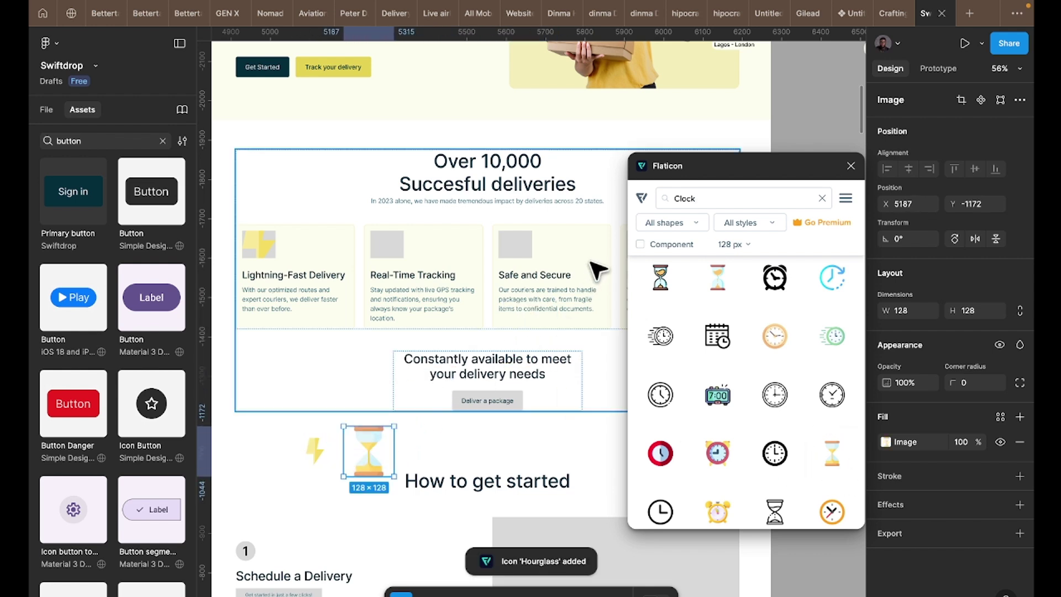
- Search the Flaticon plugin for "Safe" icons and look through the shield results
{"action": "double_click", "coordinate": [708, 198]}
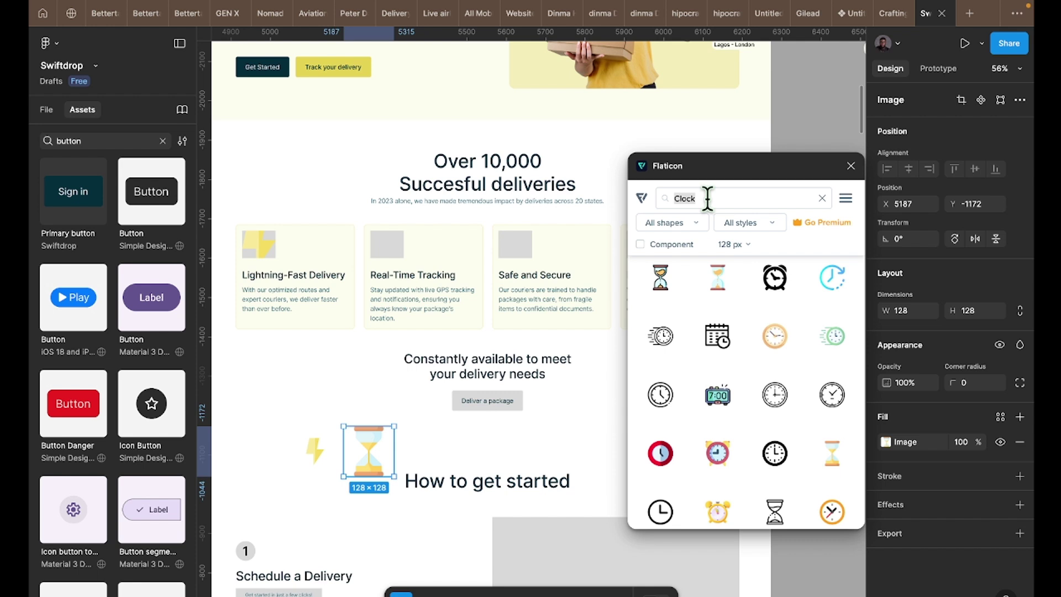
{"action": "type", "text": "Safe"}
{"action": "key", "text": "Return"}
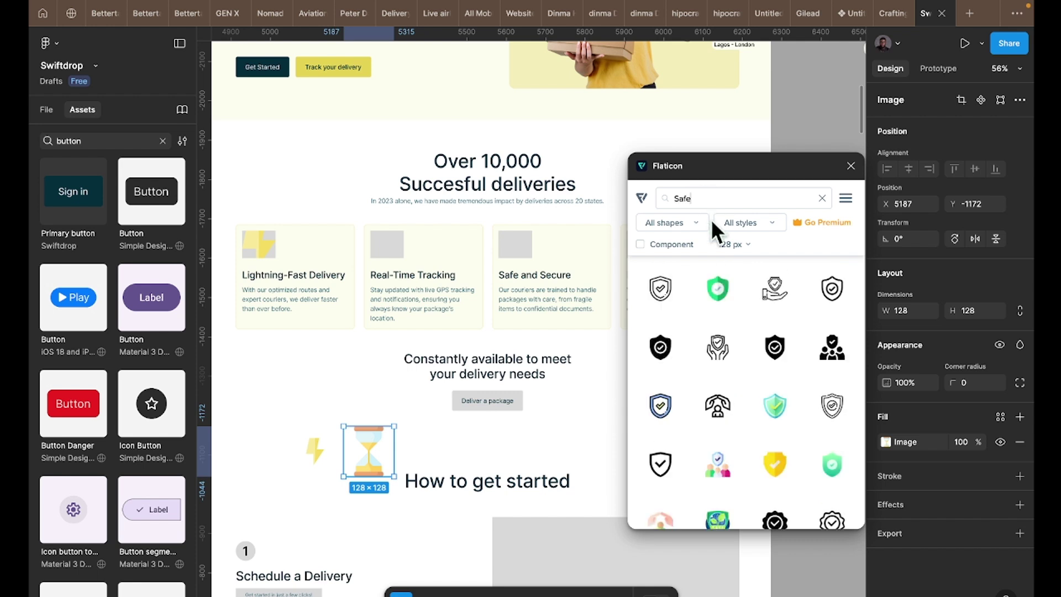
{"action": "scroll", "coordinate": [697, 344], "scroll_direction": "down", "scroll_amount": 3}
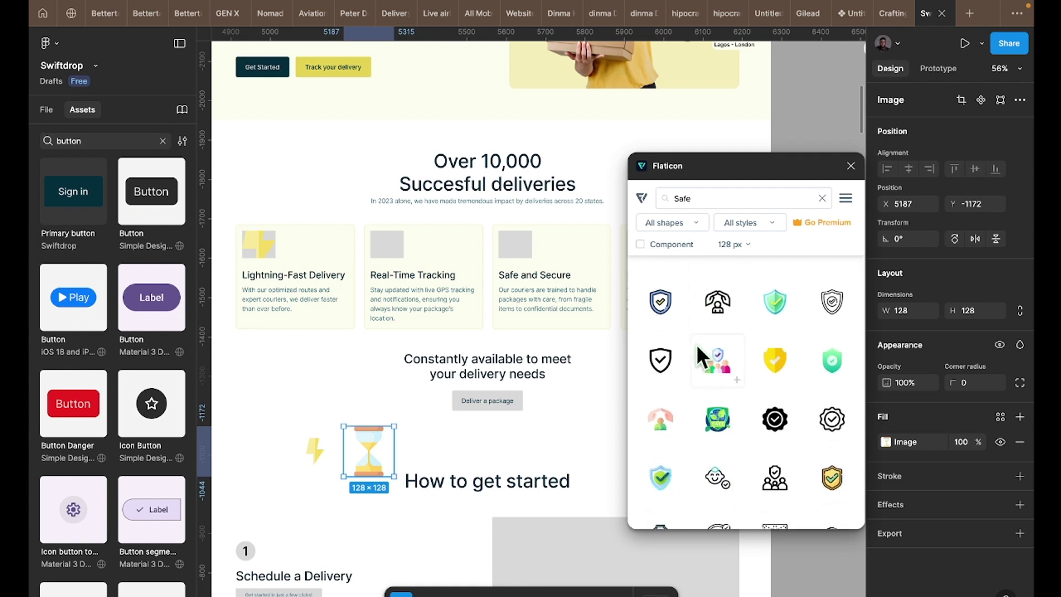
{"action": "scroll", "coordinate": [696, 343], "scroll_direction": "up", "scroll_amount": 2}
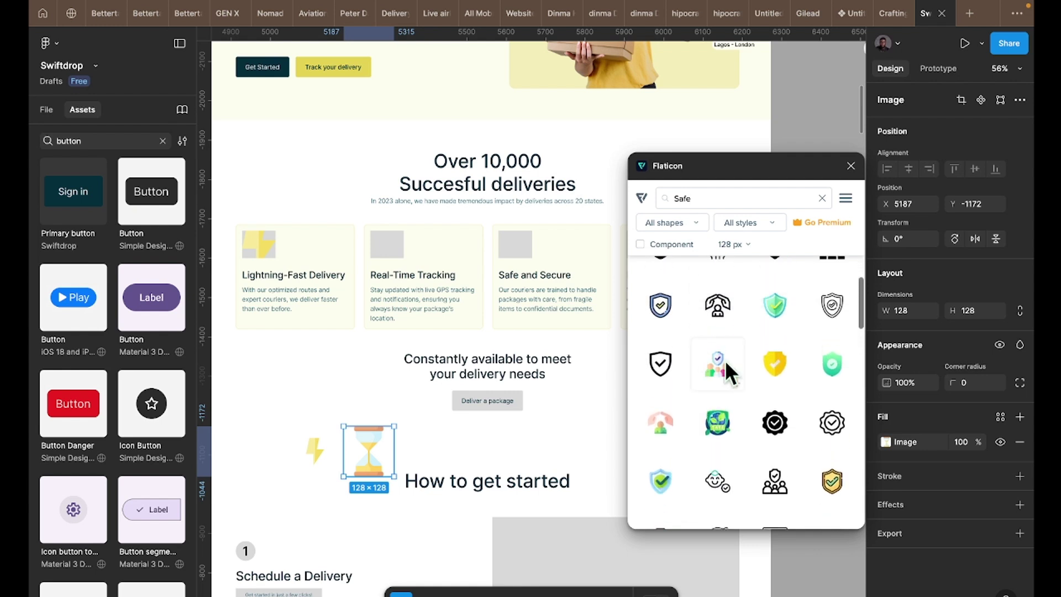
- Add the solid yellow shield icon with nothing selected and place it beside the hourglass, just above the How to get started heading
{"action": "left_click", "coordinate": [575, 422]}
{"action": "left_click", "coordinate": [376, 446]}
{"action": "left_click", "coordinate": [578, 447]}
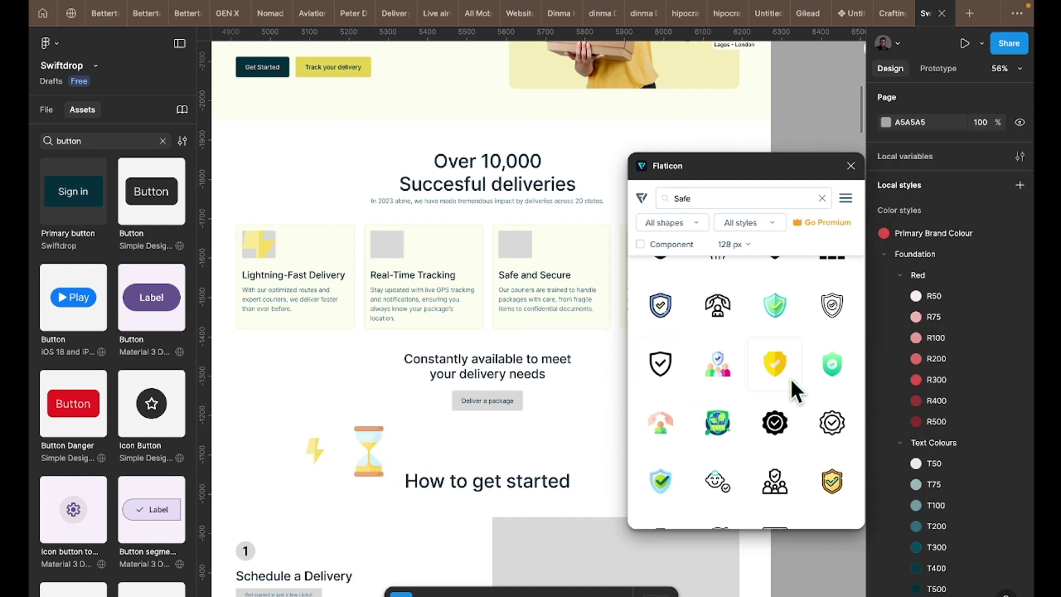
{"action": "left_click_drag", "start_coordinate": [791, 381], "coordinate": [778, 373]}
{"action": "left_click", "coordinate": [778, 363]}
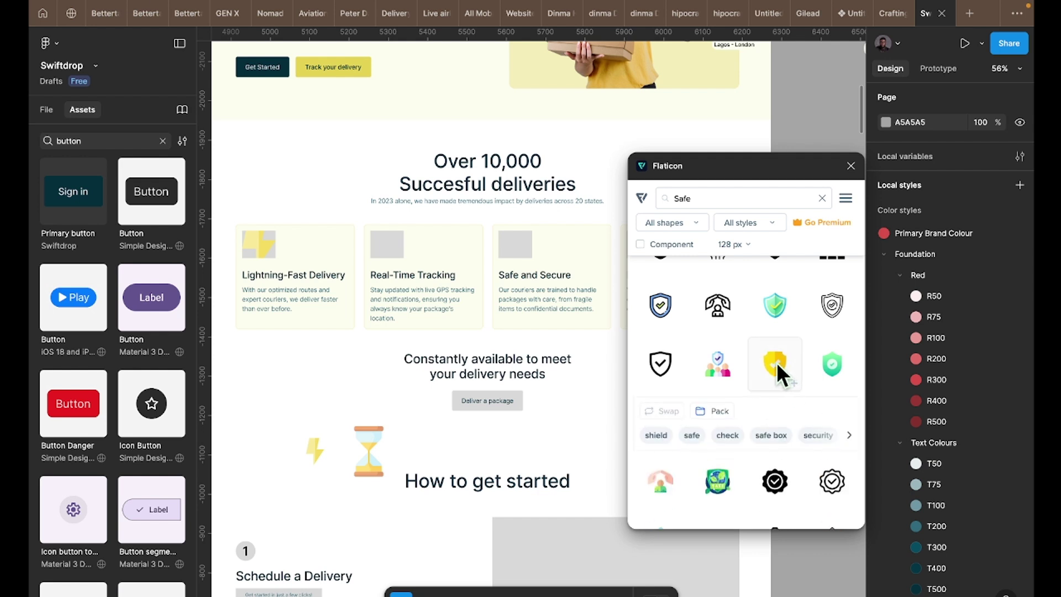
{"action": "left_click", "coordinate": [795, 382]}
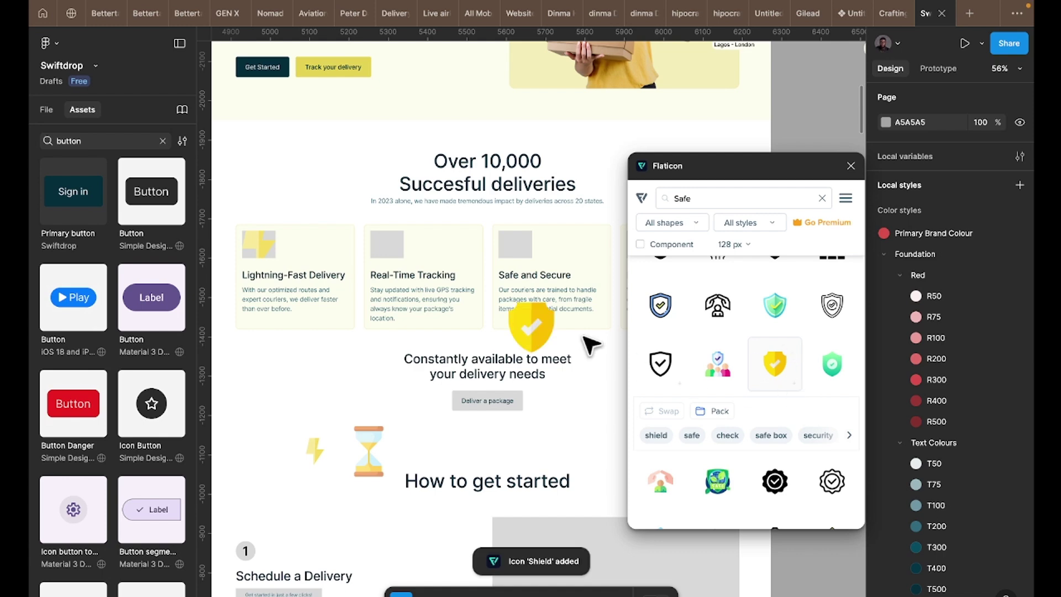
{"action": "left_click_drag", "start_coordinate": [547, 323], "coordinate": [495, 442]}
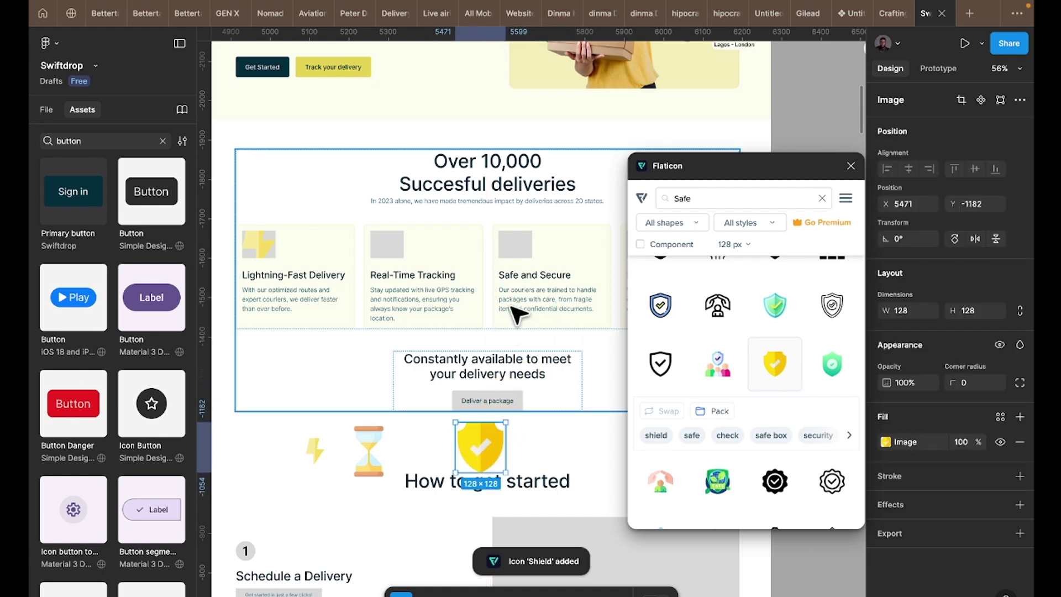
- Search the Flaticon plugin for "Eco" icons and look through the results for a coloured one matching the Eco-Friendly Solutions card
{"action": "scroll", "coordinate": [517, 316], "scroll_direction": "right", "scroll_amount": 3}
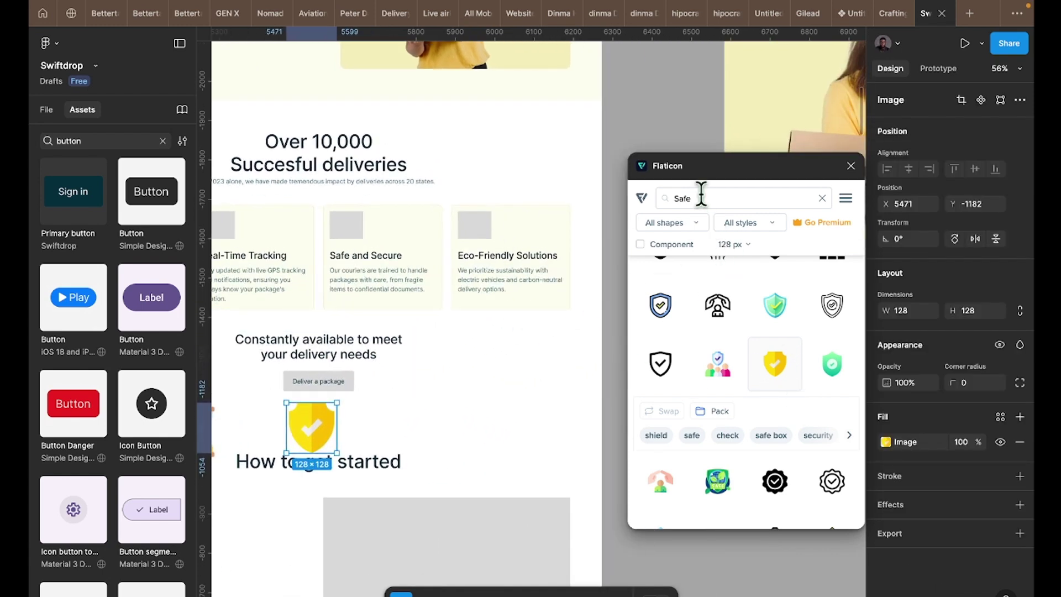
{"action": "type", "text": "Eco"}
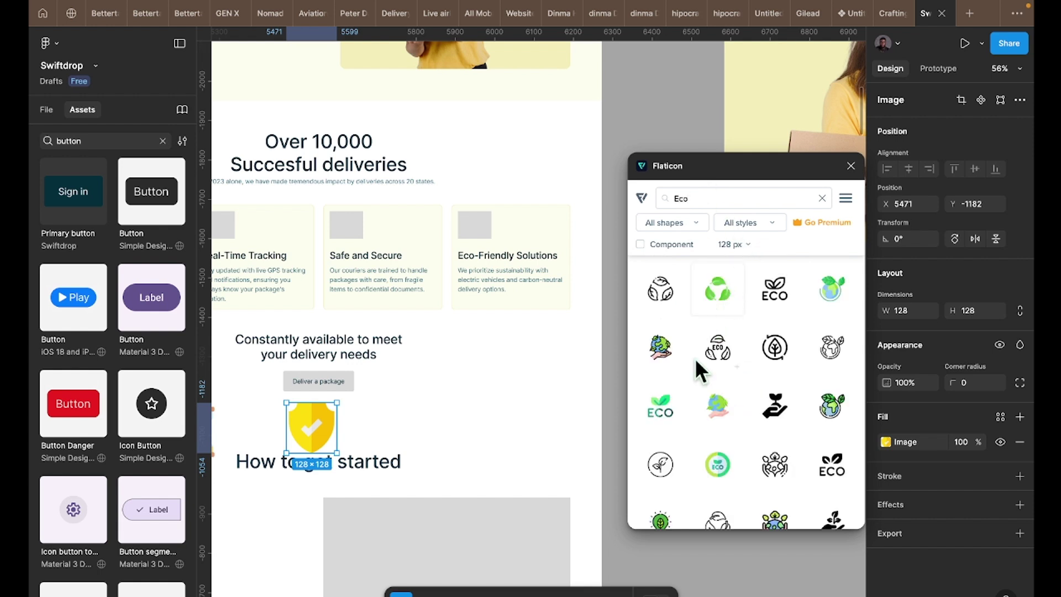
{"action": "scroll", "coordinate": [687, 413], "scroll_direction": "down", "scroll_amount": 10}
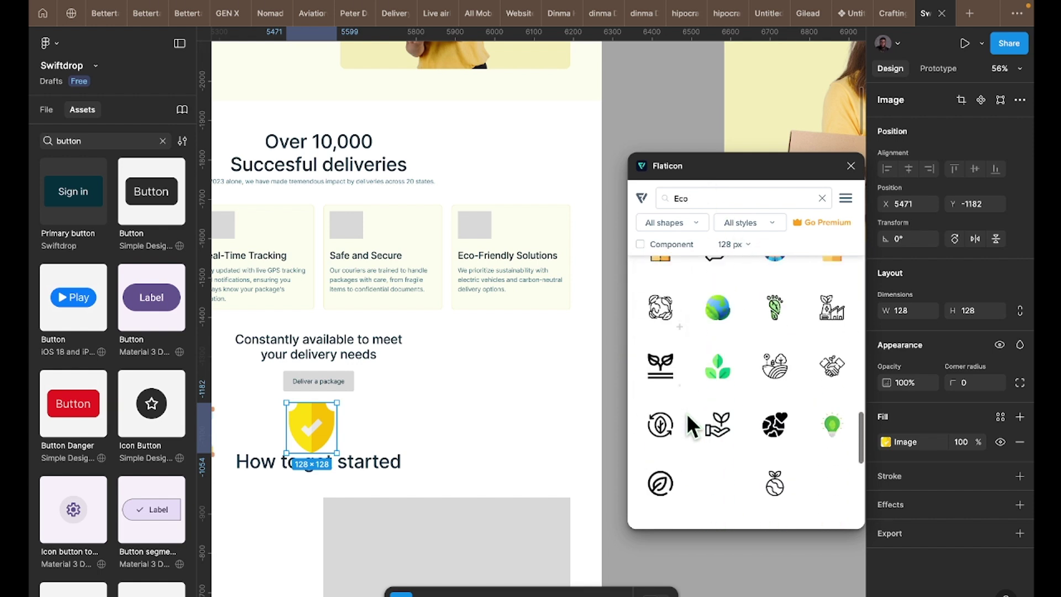
{"action": "scroll", "coordinate": [687, 413], "scroll_direction": "down", "scroll_amount": 5}
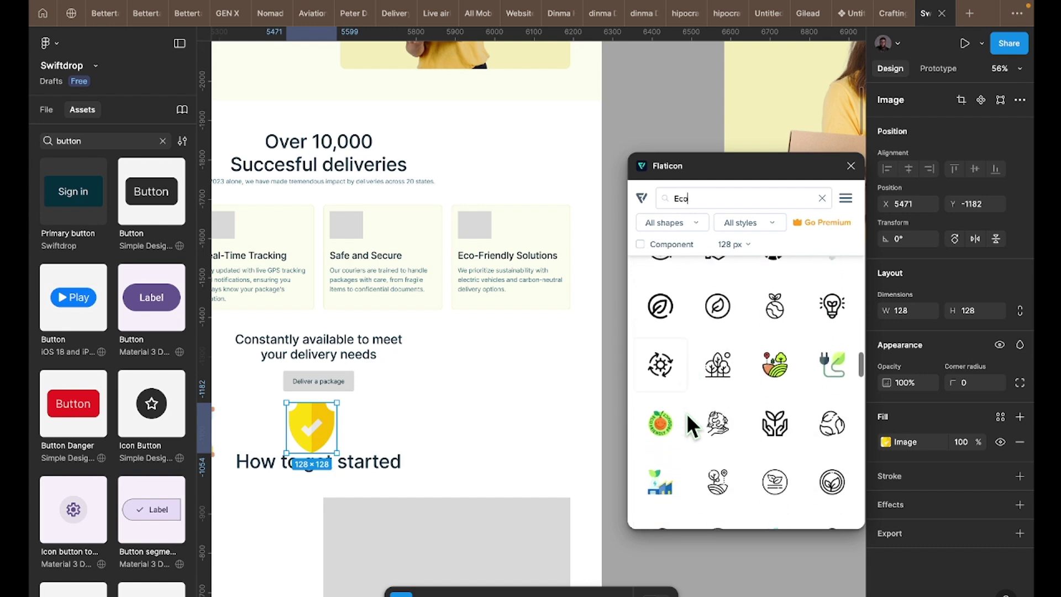
{"action": "scroll", "coordinate": [686, 413], "scroll_direction": "down", "scroll_amount": 5}
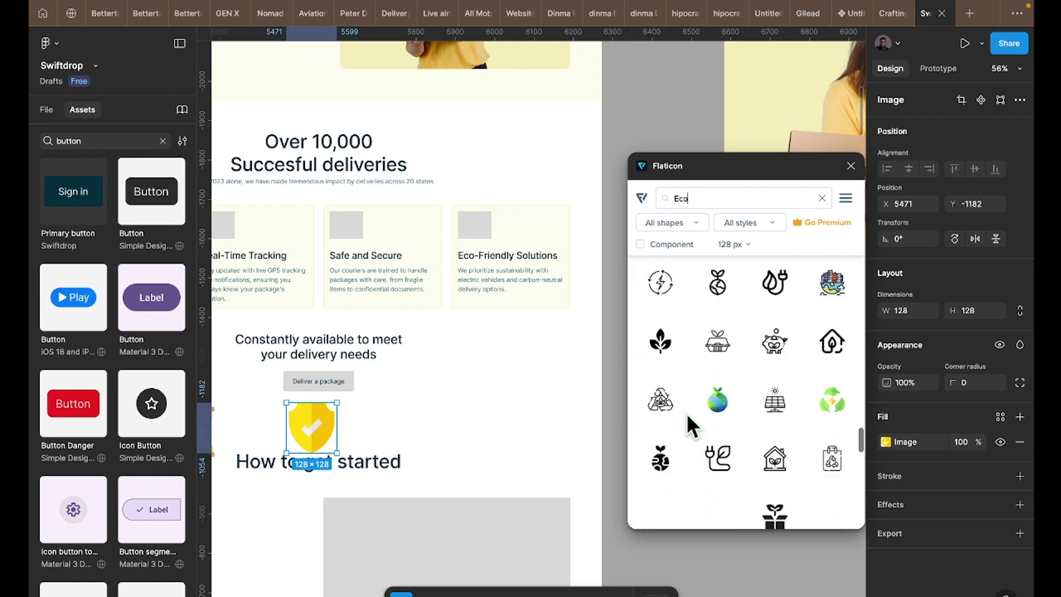
{"action": "scroll", "coordinate": [687, 413], "scroll_direction": "down", "scroll_amount": 2}
{"action": "scroll", "coordinate": [723, 461], "scroll_direction": "down", "scroll_amount": 3}
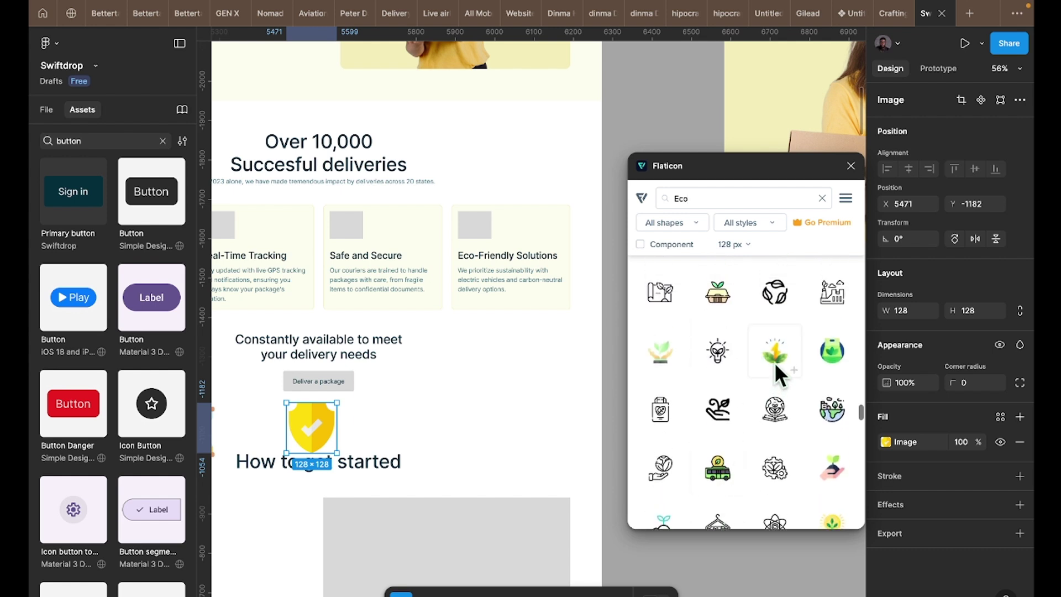
{"action": "scroll", "coordinate": [784, 356], "scroll_direction": "down", "scroll_amount": 2}
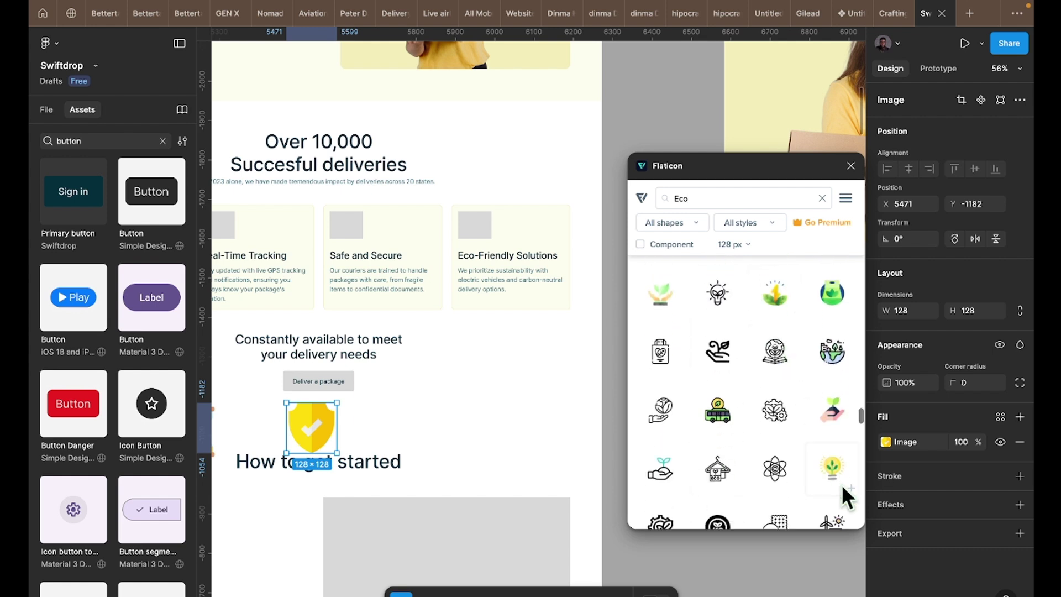
{"action": "scroll", "coordinate": [791, 350], "scroll_direction": "up", "scroll_amount": 2}
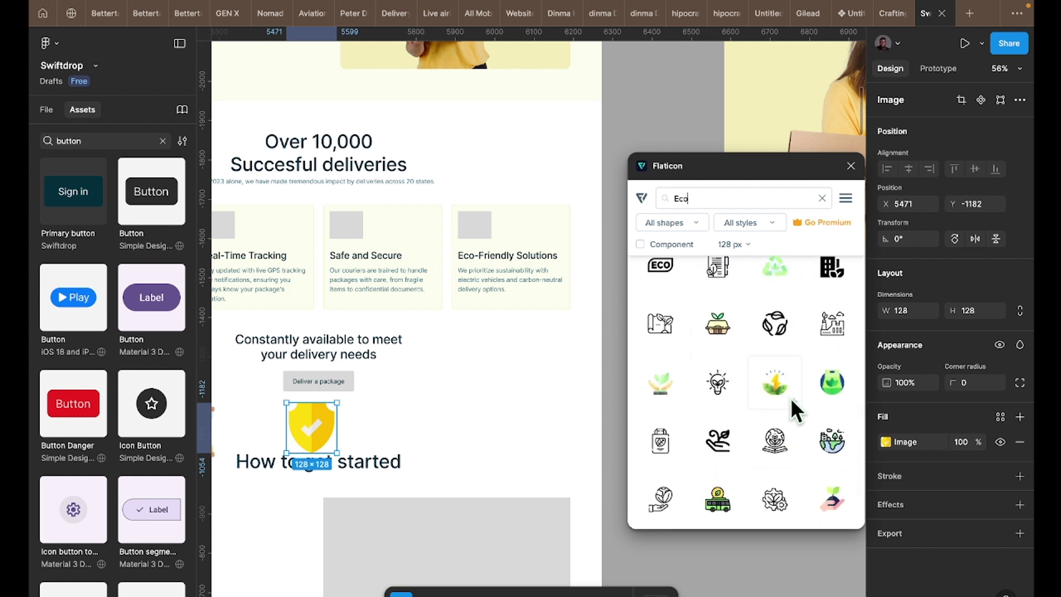
- Add the yellow bolt with green leaves icon, place it beside the shield below the feature cards, and close the Flaticon plugin
{"action": "left_click", "coordinate": [775, 377]}
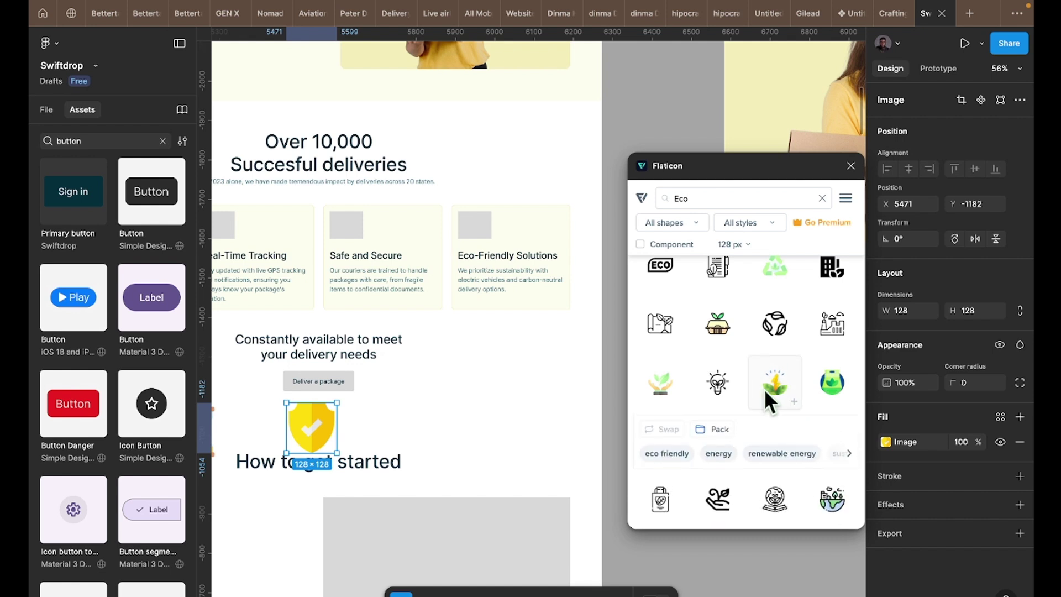
{"action": "left_click", "coordinate": [794, 402]}
{"action": "left_click", "coordinate": [529, 331]}
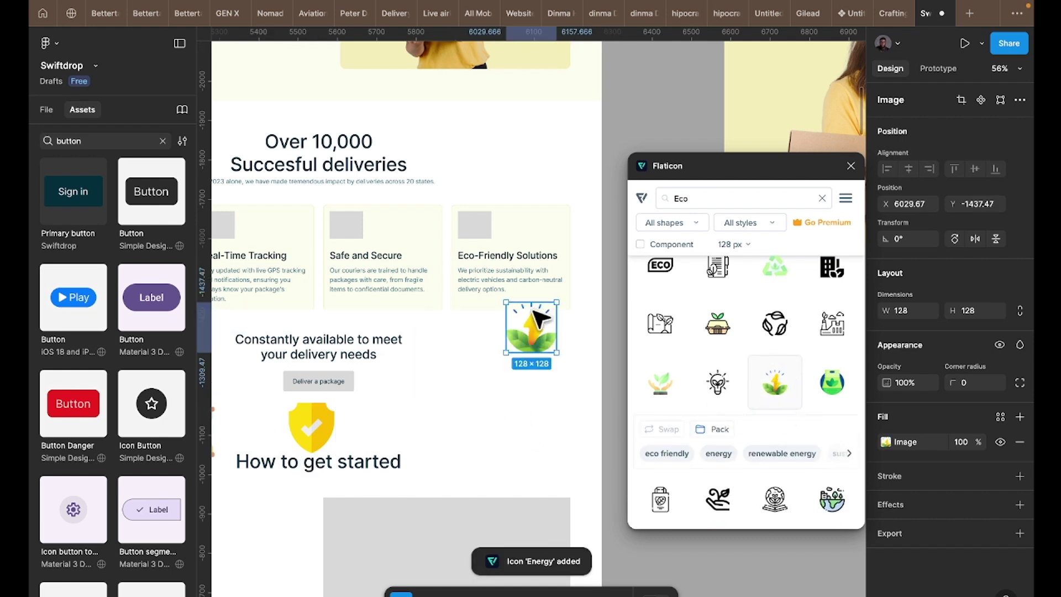
{"action": "left_click_drag", "start_coordinate": [530, 330], "coordinate": [459, 434]}
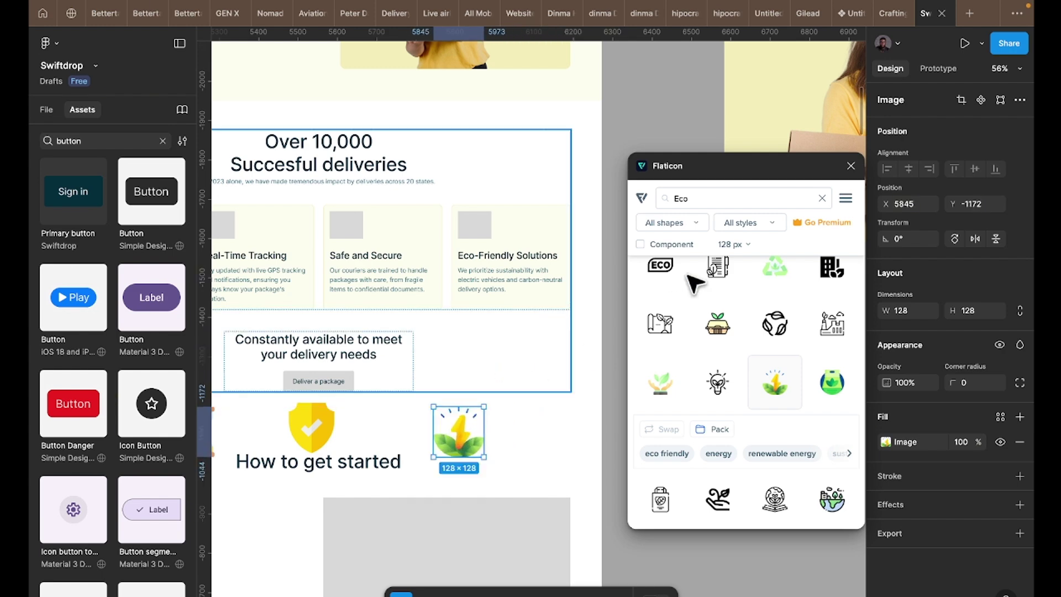
{"action": "left_click", "coordinate": [851, 166]}
- Draw a frame about 96 × 86 beside the loose light bolt, below the Lightning-Fast Delivery card
{"action": "scroll", "coordinate": [697, 203], "scroll_direction": "left", "scroll_amount": 6}
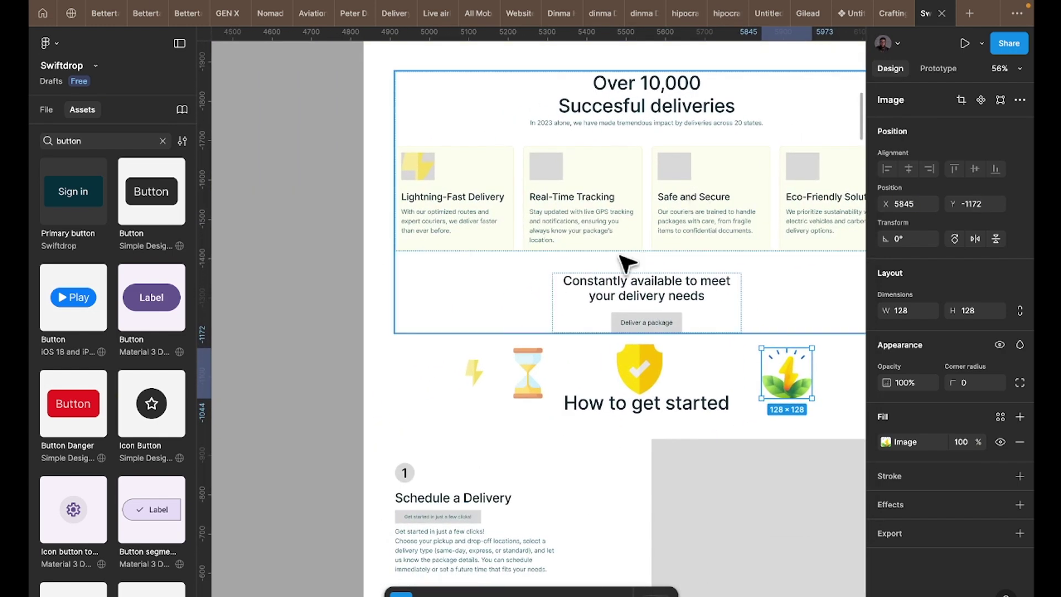
{"action": "left_click", "coordinate": [470, 372]}
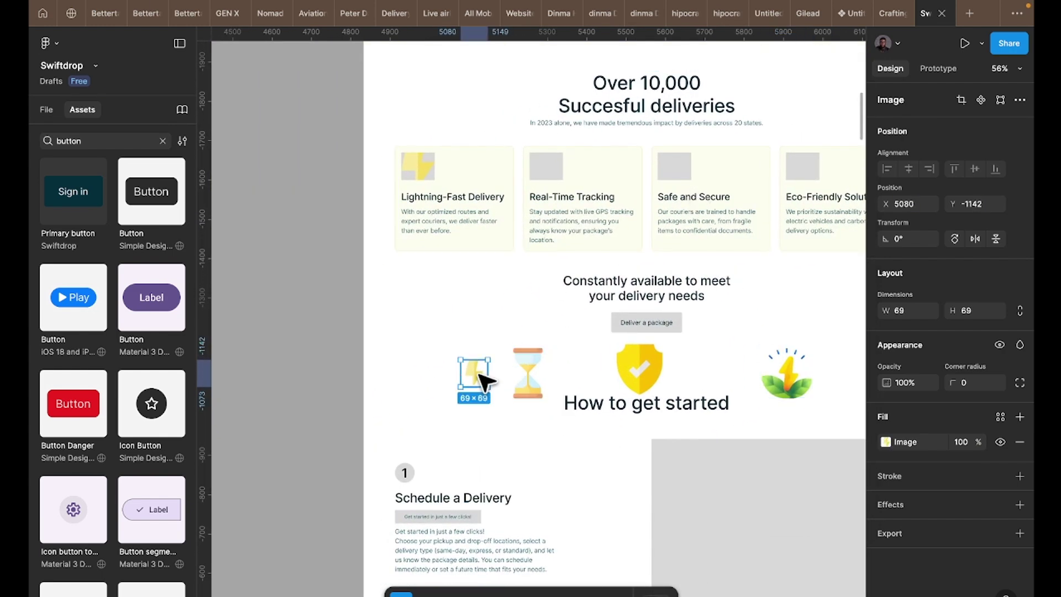
{"action": "scroll", "coordinate": [486, 382], "scroll_direction": "up", "scroll_amount": 3}
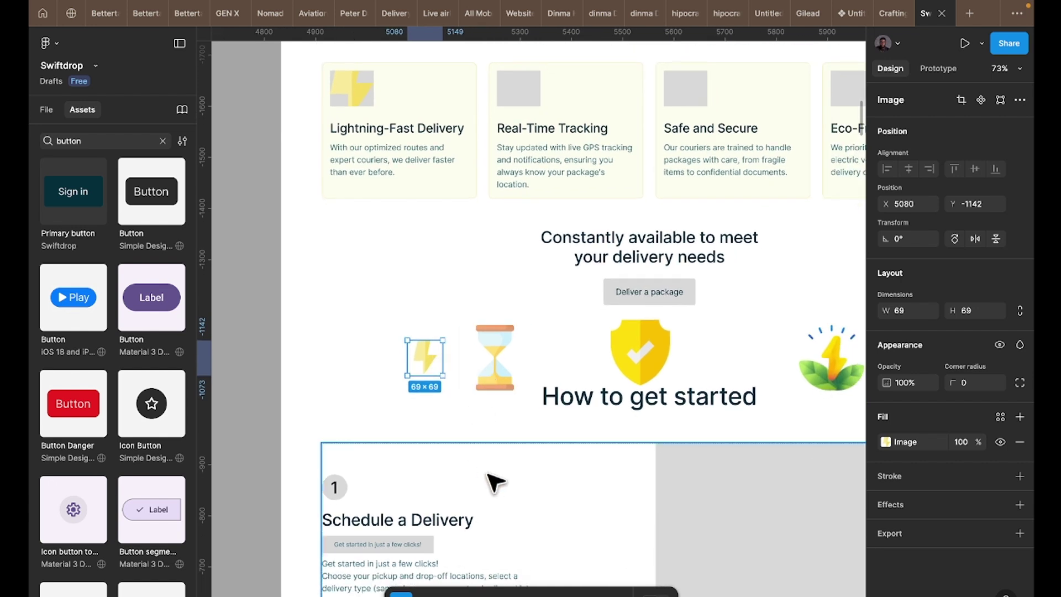
{"action": "key", "text": "Escape"}
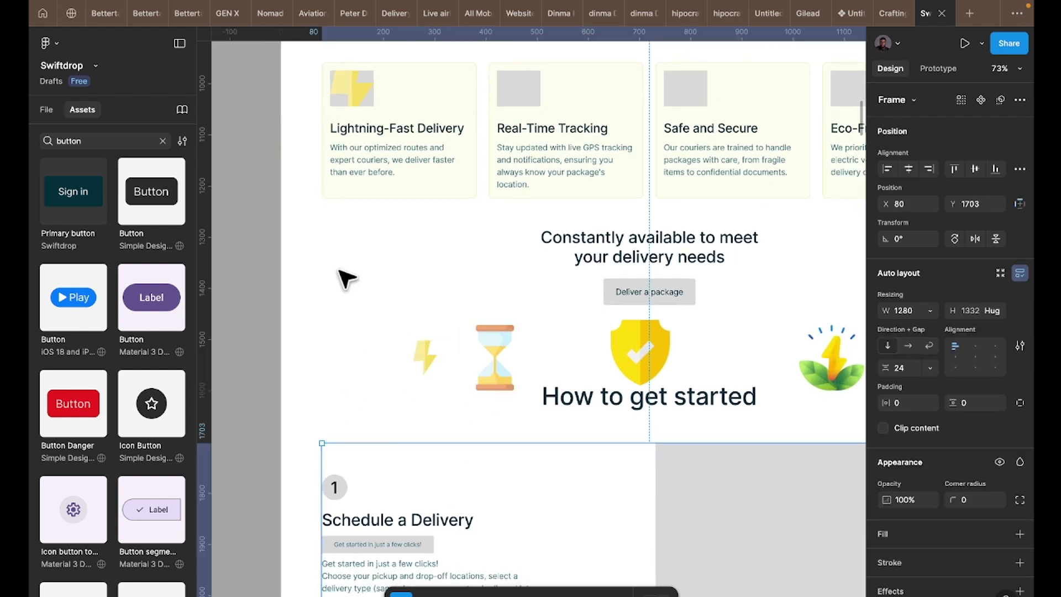
{"action": "key", "text": "f"}
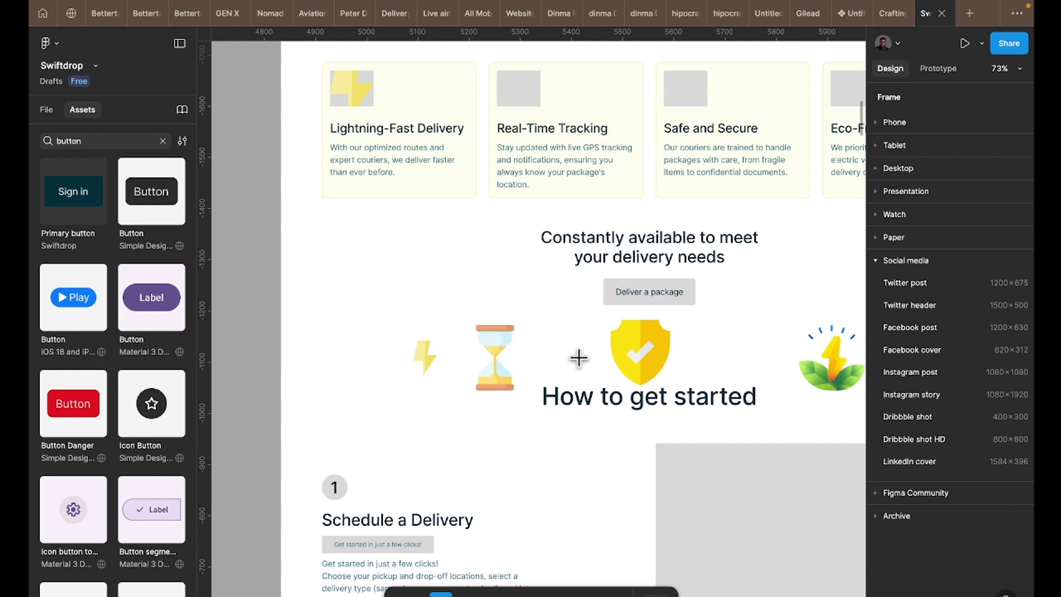
{"action": "left_click_drag", "start_coordinate": [303, 293], "coordinate": [335, 320]}
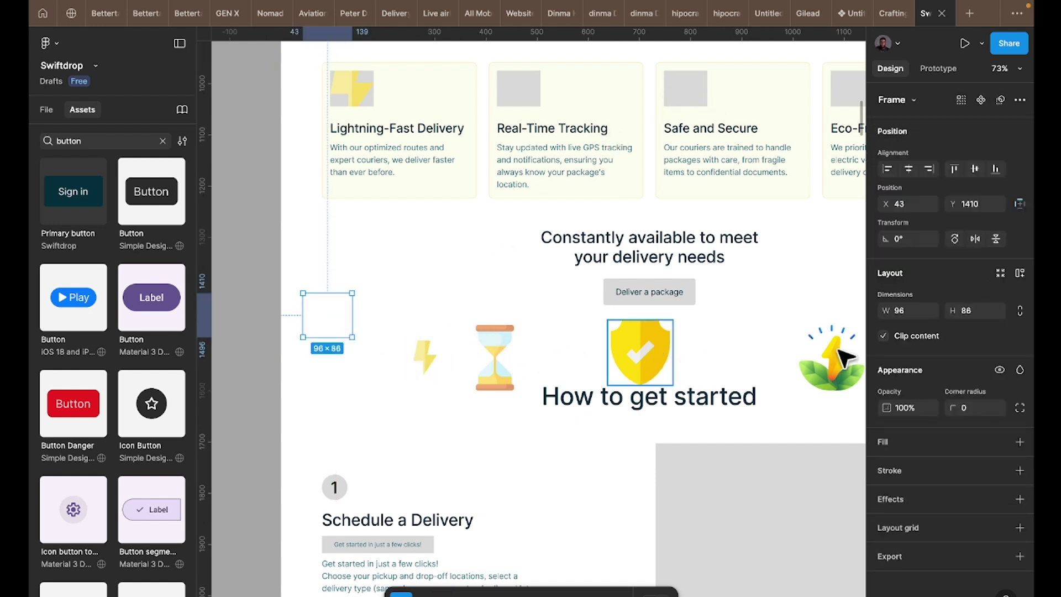
- Check the Real-Time Tracking placeholder's size and set the new frame's width and height to 85 × 85
{"action": "left_click", "coordinate": [524, 100]}
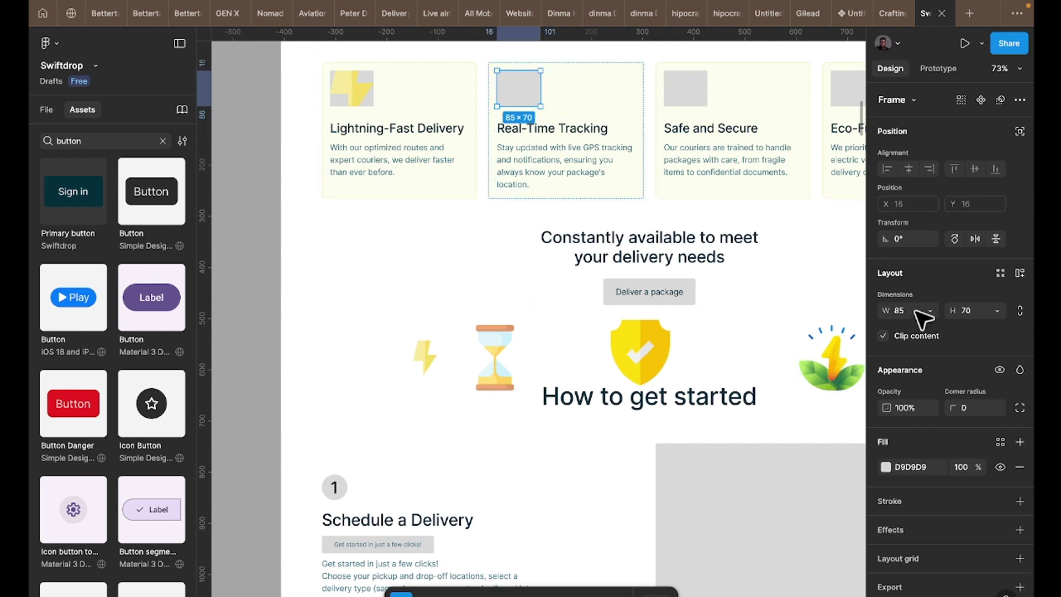
{"action": "left_click", "coordinate": [327, 331]}
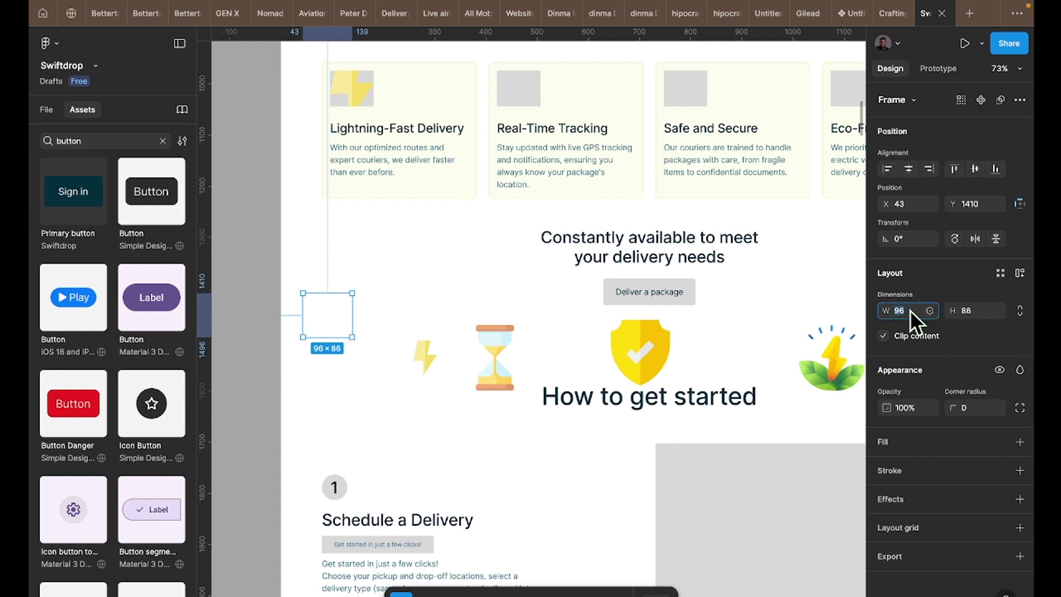
{"action": "type", "text": "85"}
{"action": "key", "text": "Tab"}
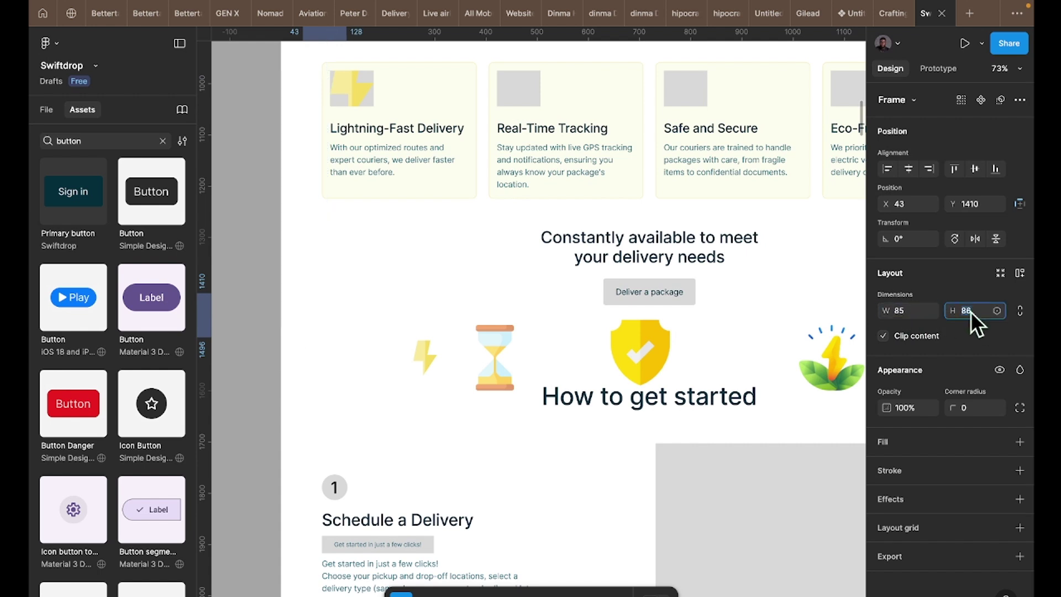
{"action": "type", "text": "8"}
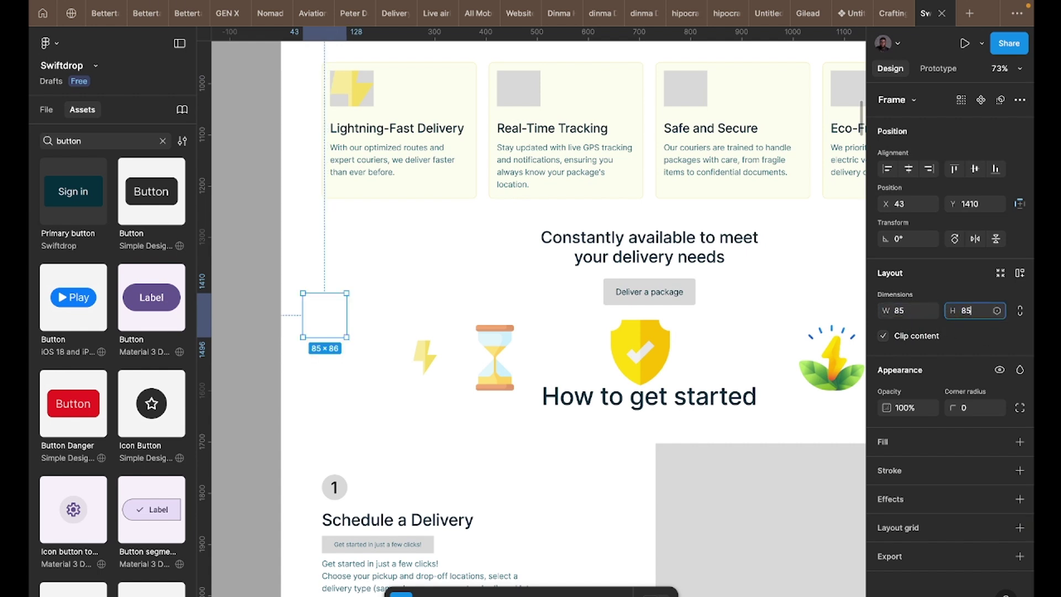
{"action": "type", "text": "5"}
{"action": "key", "text": "Return"}
- Give the 85 × 85 frame a corner radius of 8 and fill it with the Foundation/Secondary S75 colour style
{"action": "left_click", "coordinate": [888, 442]}
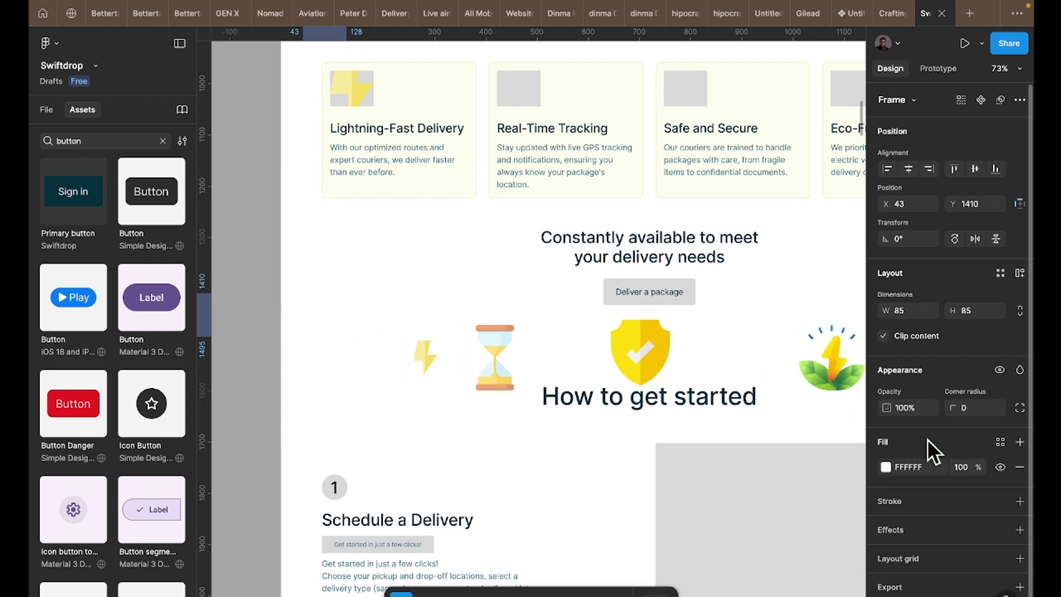
{"action": "key", "text": "Return"}
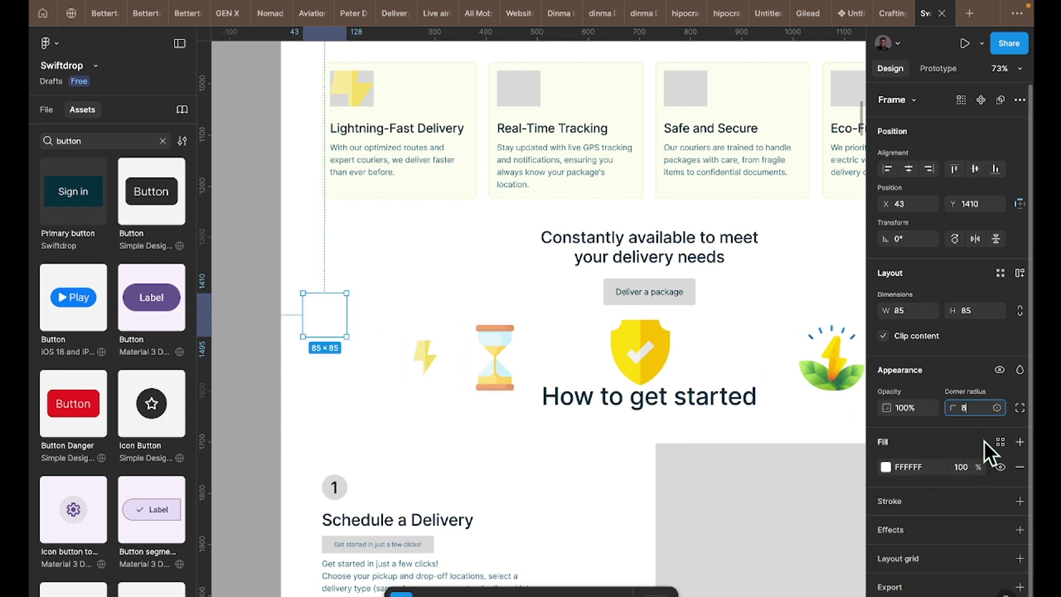
{"action": "left_click", "coordinate": [1000, 443]}
{"action": "scroll", "coordinate": [740, 497], "scroll_direction": "down", "scroll_amount": 6}
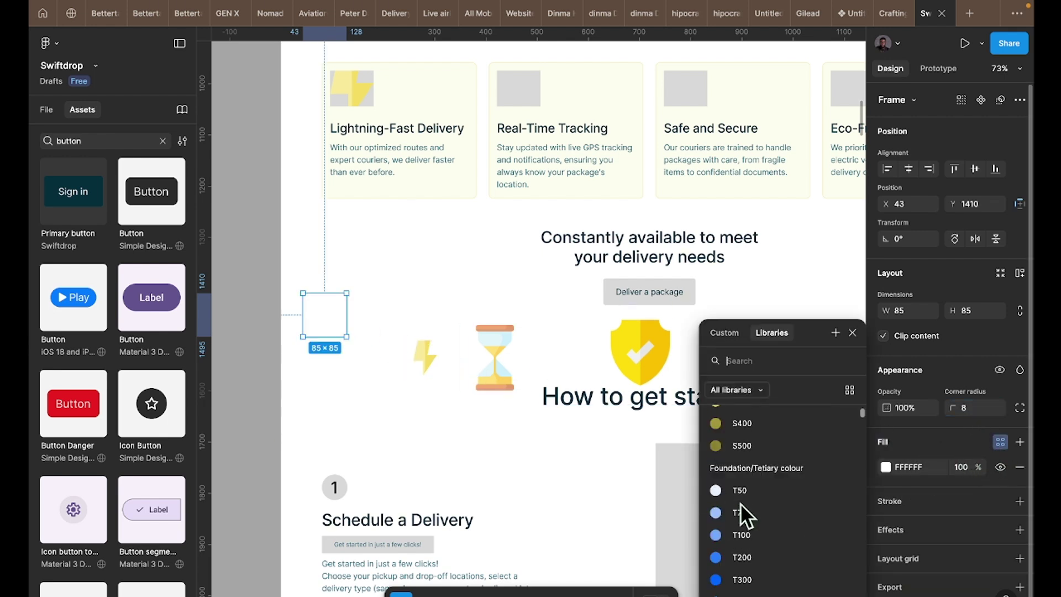
{"action": "scroll", "coordinate": [741, 499], "scroll_direction": "up", "scroll_amount": 4}
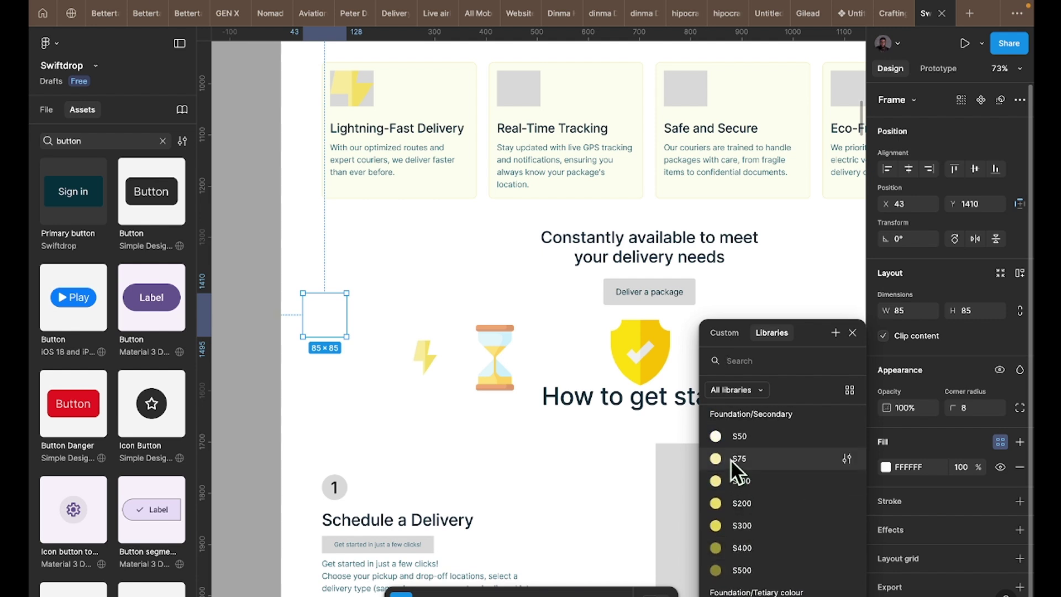
{"action": "left_click", "coordinate": [731, 459]}
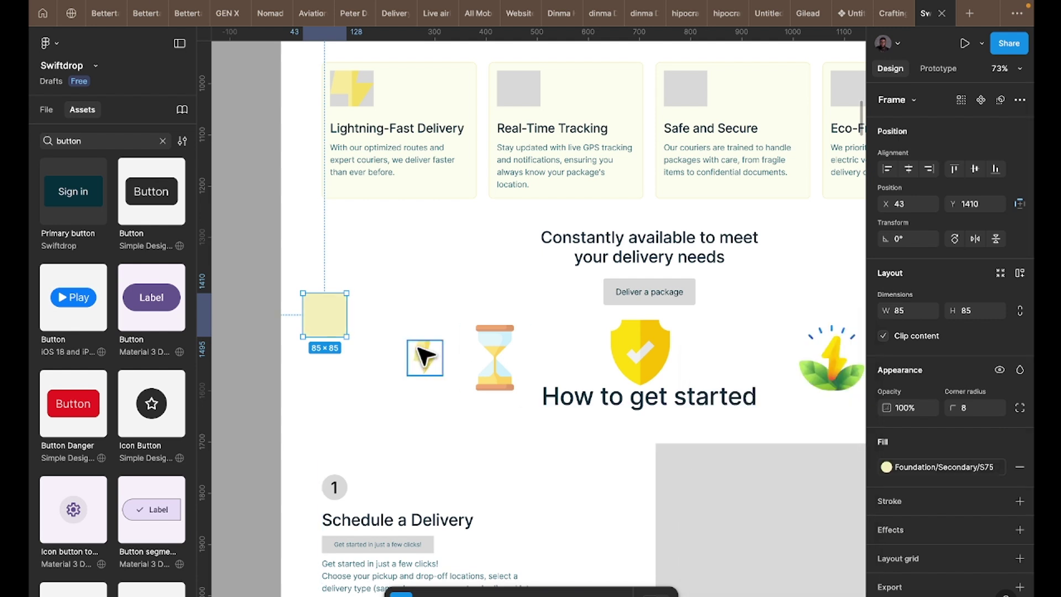
- Place the loose light bolt image inside the 85 × 85 yellow frame and centre it horizontally
{"action": "left_click_drag", "start_coordinate": [426, 358], "coordinate": [322, 315]}
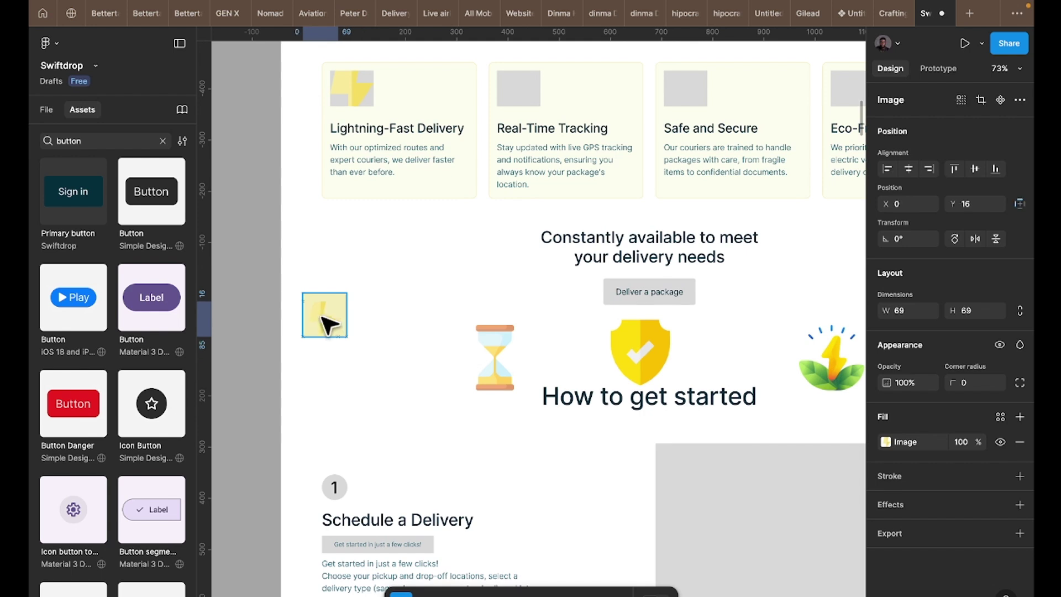
{"action": "scroll", "coordinate": [326, 323], "scroll_direction": "up", "scroll_amount": 5}
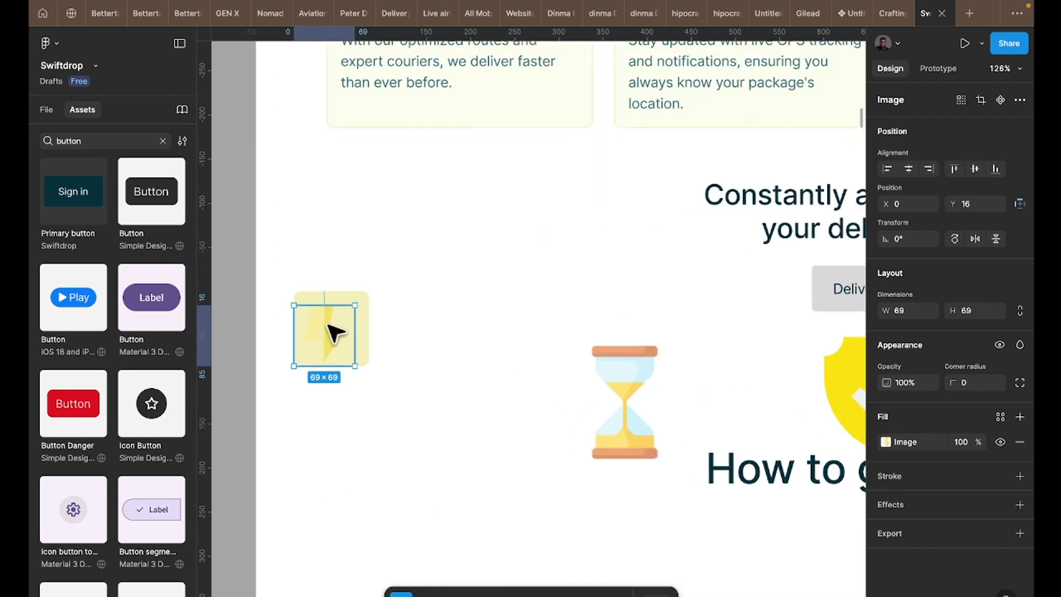
{"action": "left_click_drag", "start_coordinate": [335, 333], "coordinate": [340, 330]}
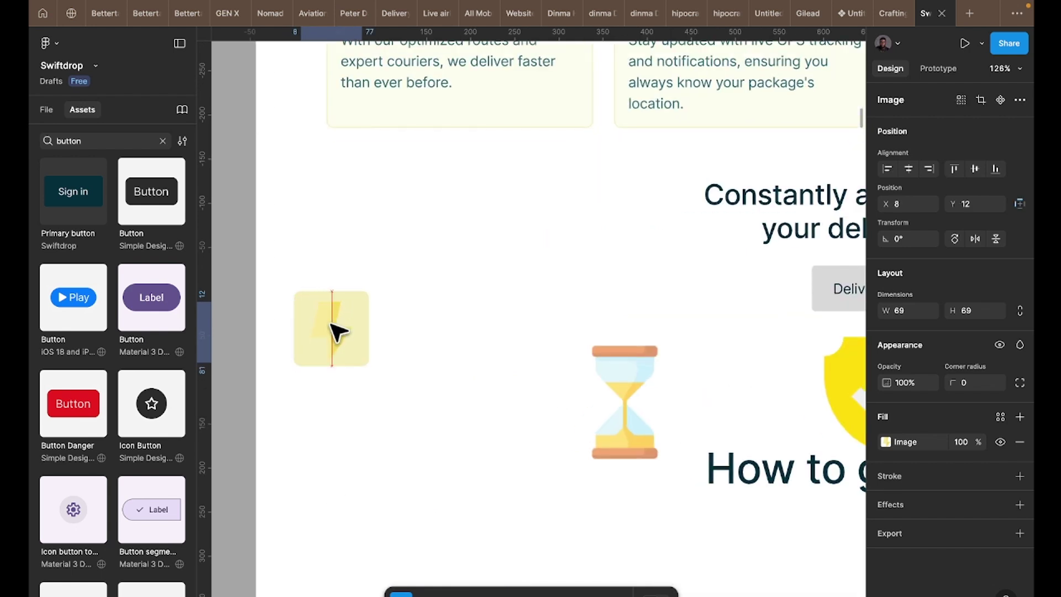
- Resize the bolt inside the frame to 40 × 40 and move it back to the frame's centre
{"action": "left_click", "coordinate": [968, 310]}
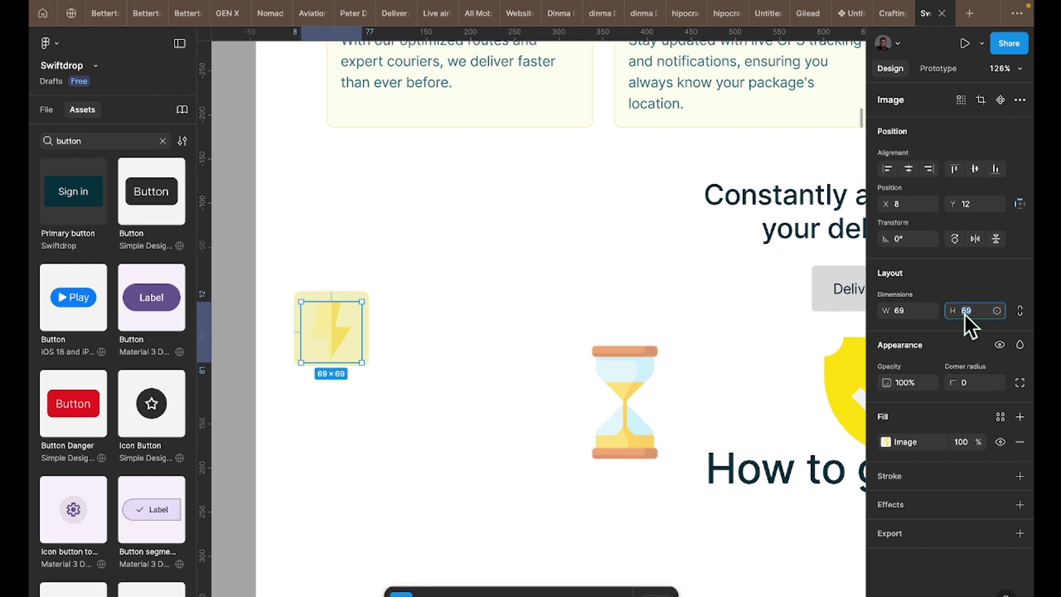
{"action": "type", "text": "40"}
{"action": "key", "text": "Return"}
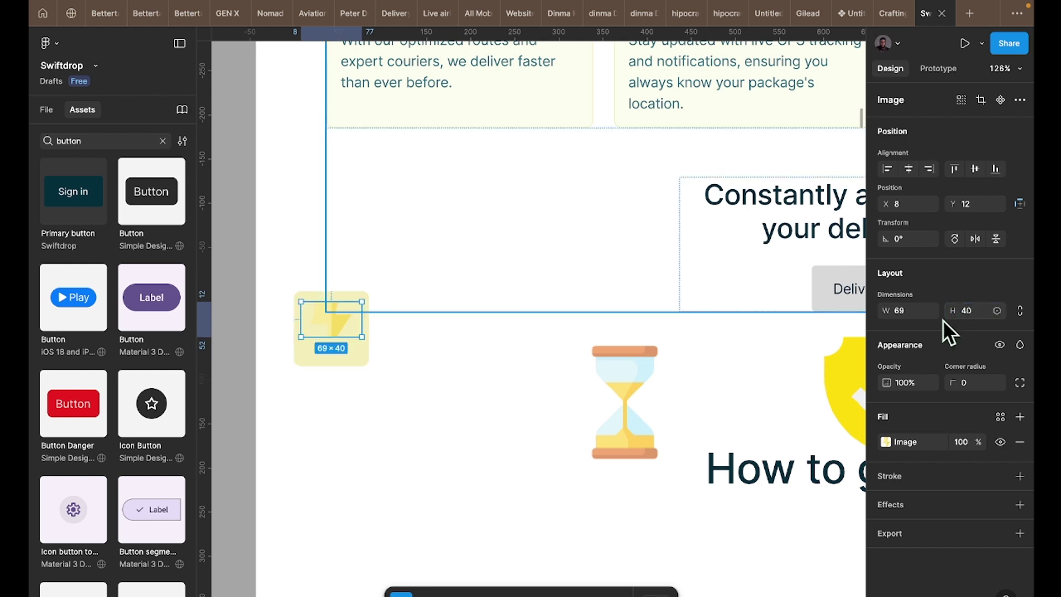
{"action": "type", "text": "40"}
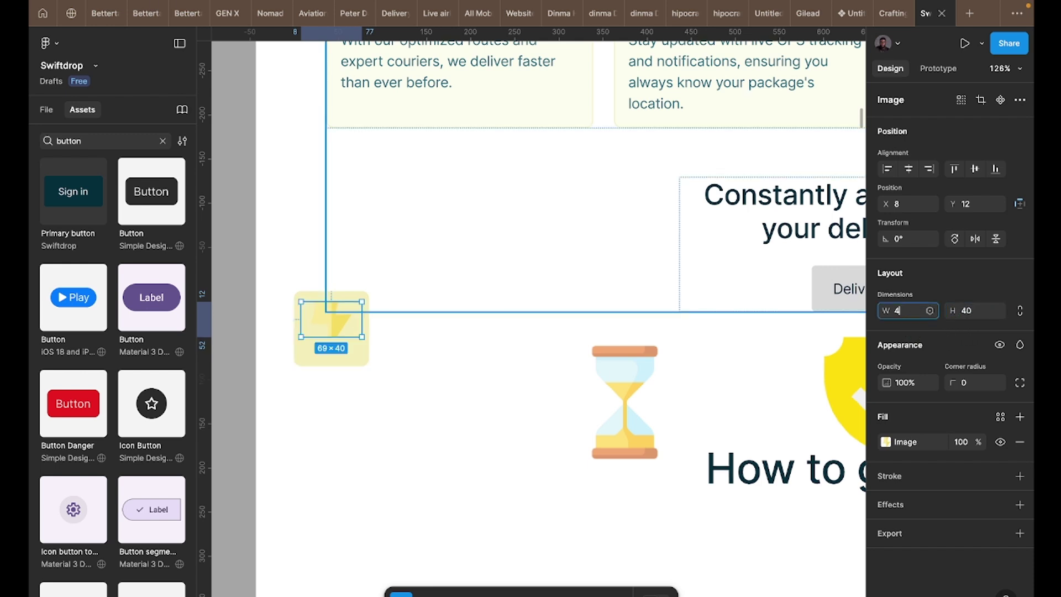
{"action": "key", "text": "Return"}
{"action": "left_click_drag", "start_coordinate": [322, 323], "coordinate": [334, 328]}
- Change the bolt frame's fill to the Foundation/Text Colours/T50 colour style
{"action": "left_click", "coordinate": [367, 310]}
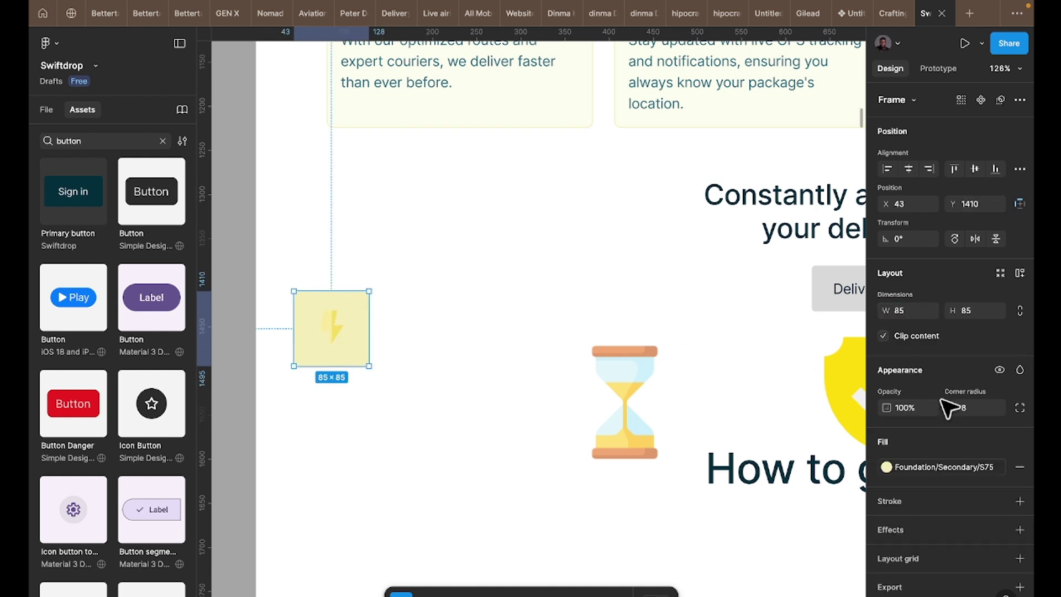
{"action": "left_click", "coordinate": [946, 469]}
{"action": "scroll", "coordinate": [723, 464], "scroll_direction": "down", "scroll_amount": 3}
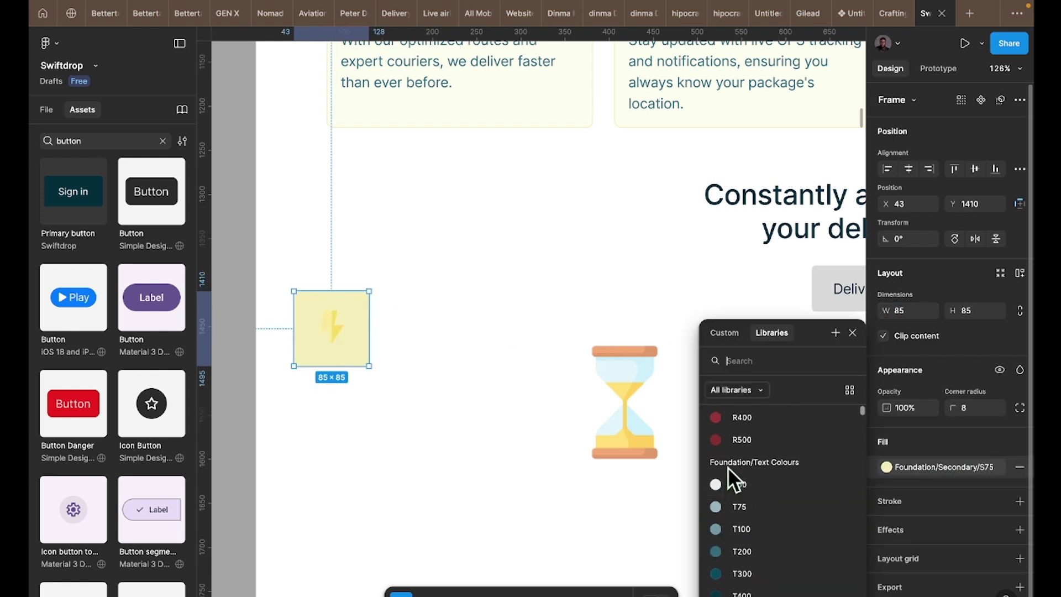
{"action": "left_click", "coordinate": [738, 486]}
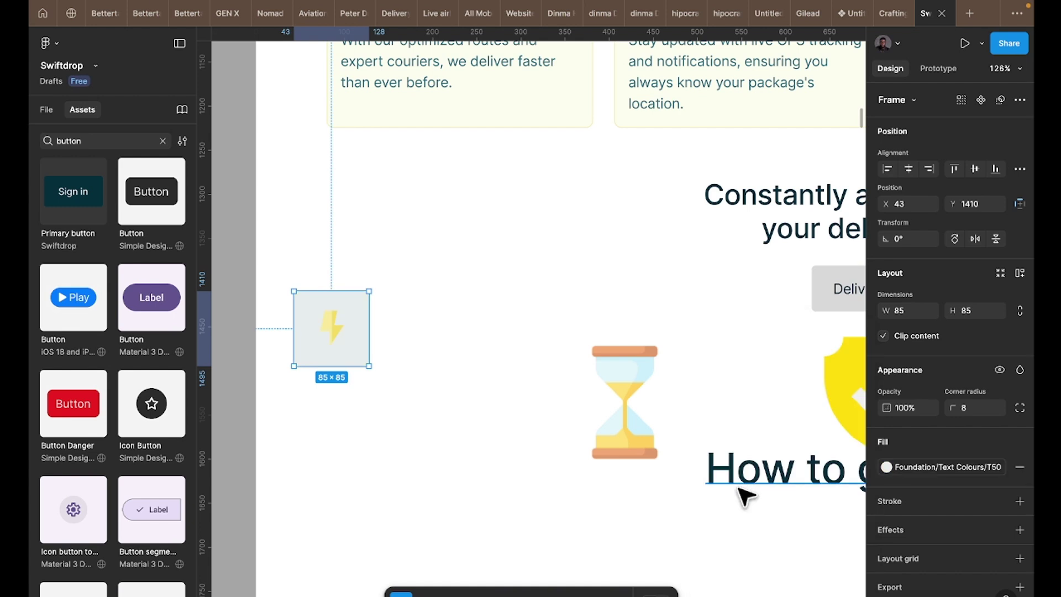
{"action": "left_click", "coordinate": [939, 470]}
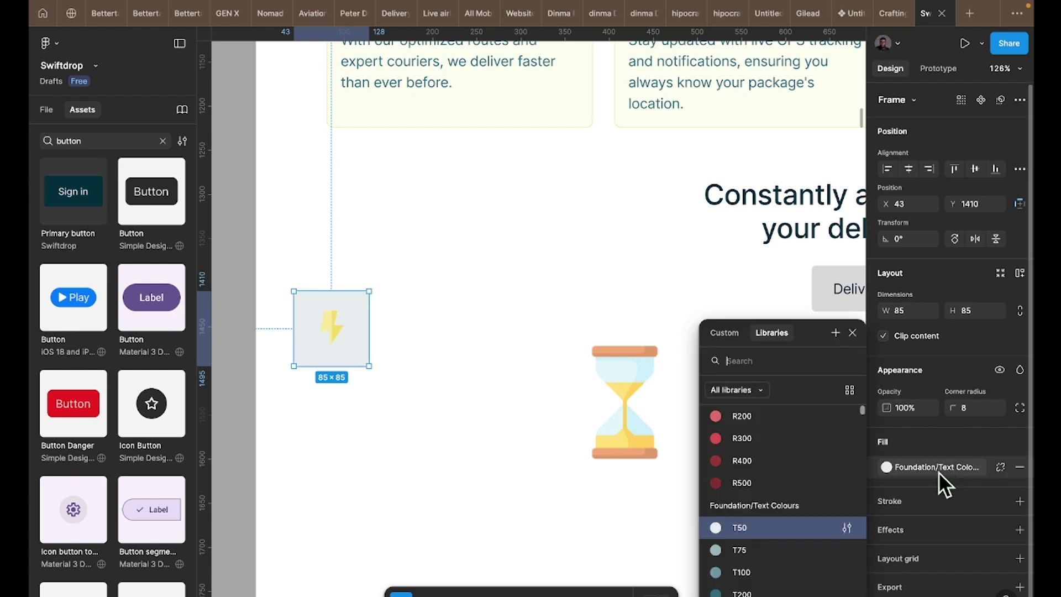
- Resize the bolt to 56 × 56 with locked proportions, and place a duplicate of its frame between it and the hourglass
{"action": "left_click", "coordinate": [337, 328]}
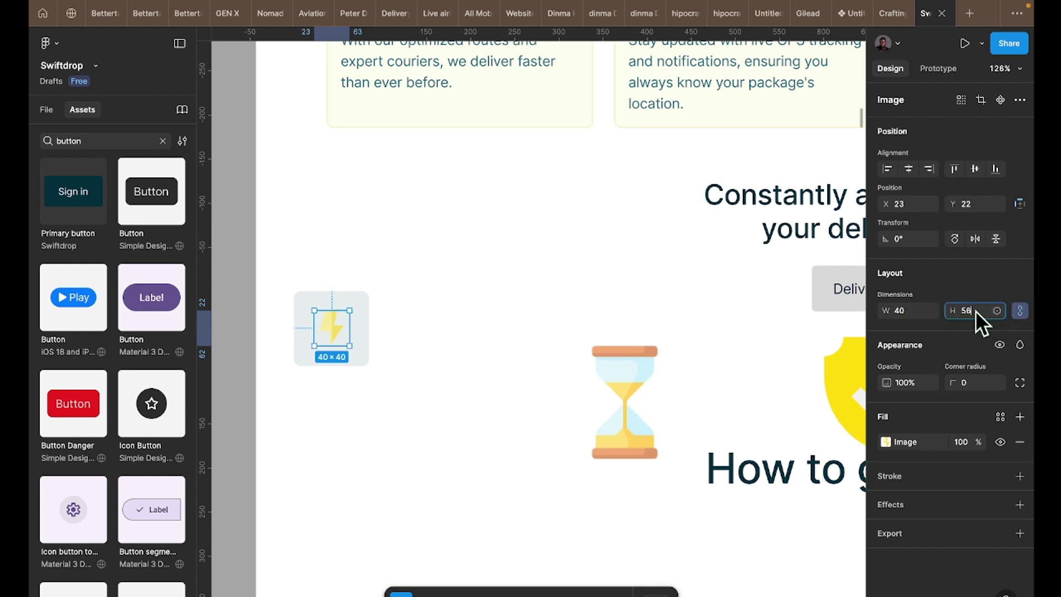
{"action": "key", "text": "Return"}
{"action": "left_click_drag", "start_coordinate": [341, 333], "coordinate": [517, 289]}
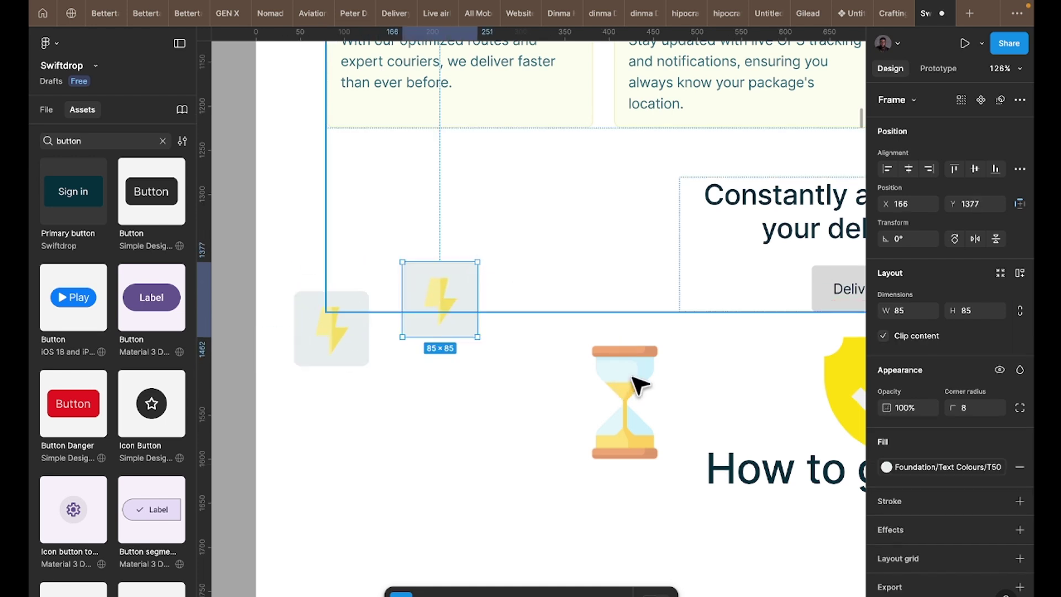
- Resize the hourglass to 56 × 56 with locked proportions and put it in the duplicated frame in place of the bolt
{"action": "left_click", "coordinate": [633, 405]}
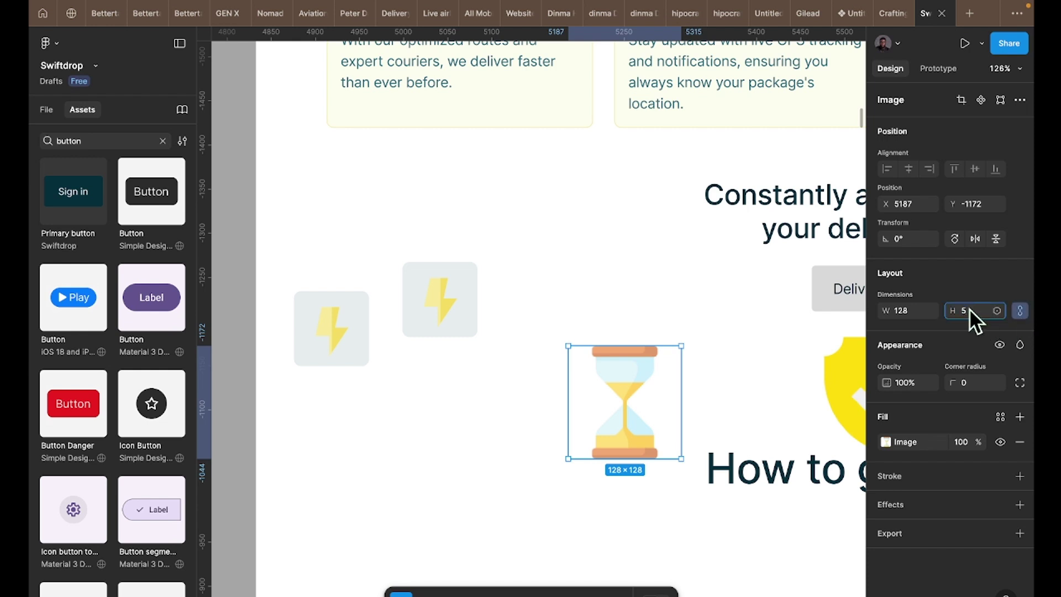
{"action": "type", "text": "56"}
{"action": "key", "text": "Return"}
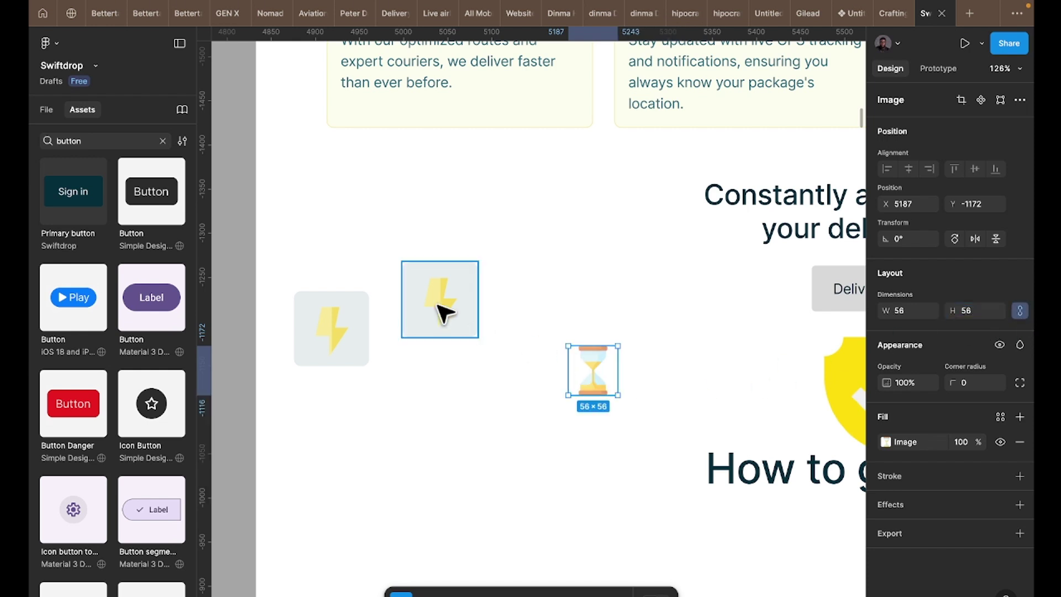
{"action": "left_click", "coordinate": [440, 307]}
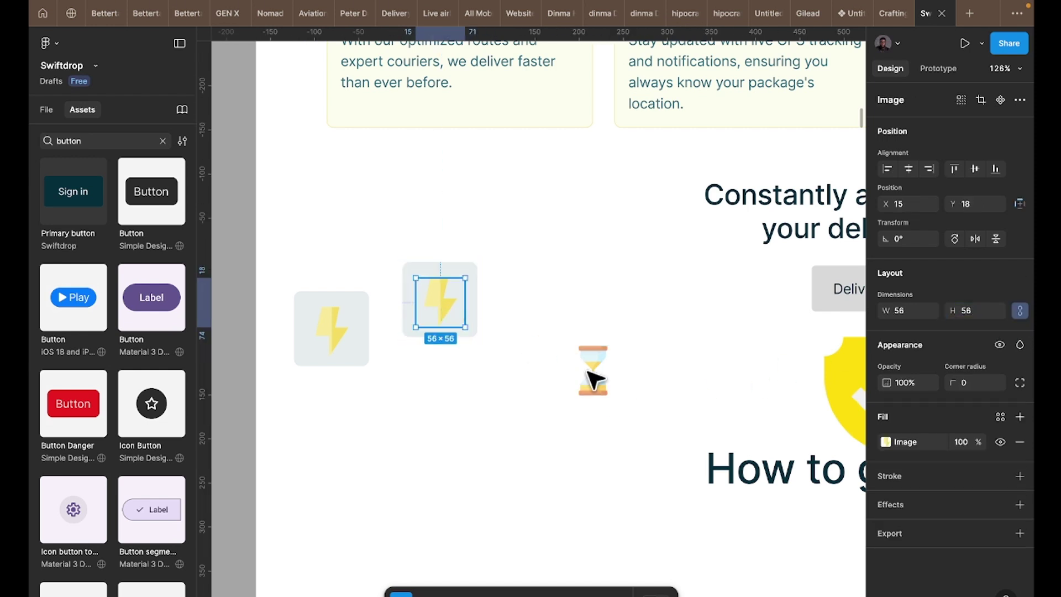
{"action": "key", "text": "Delete"}
{"action": "left_click_drag", "start_coordinate": [617, 390], "coordinate": [450, 309]}
{"action": "key", "text": "Escape"}
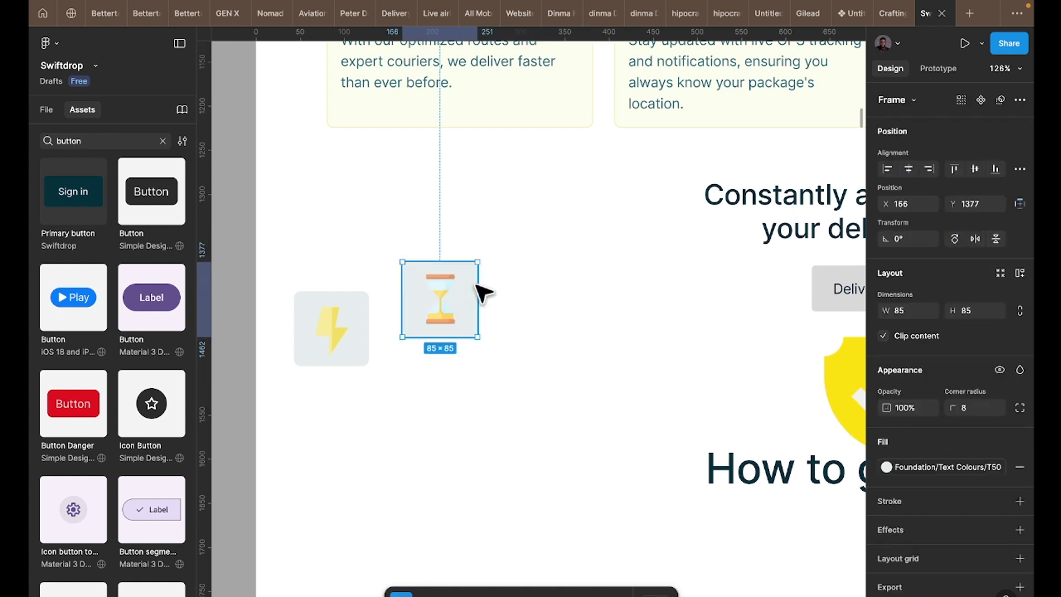
- Duplicate the framed hourglass beside the original and delete the hourglass from the copy to leave an empty frame
{"action": "key", "text": "ctrl+d"}
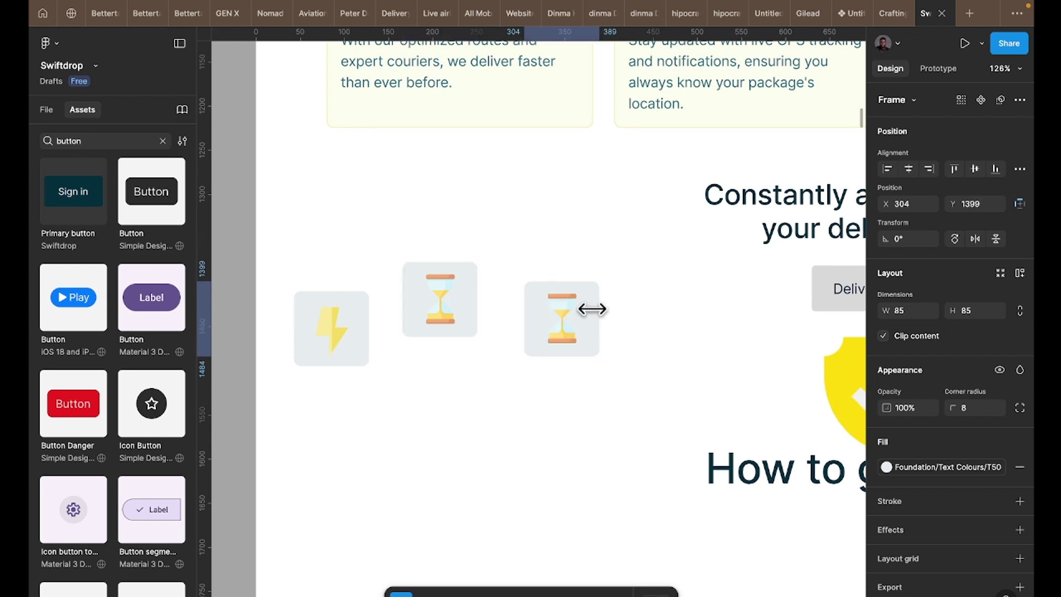
{"action": "double_click", "coordinate": [561, 315]}
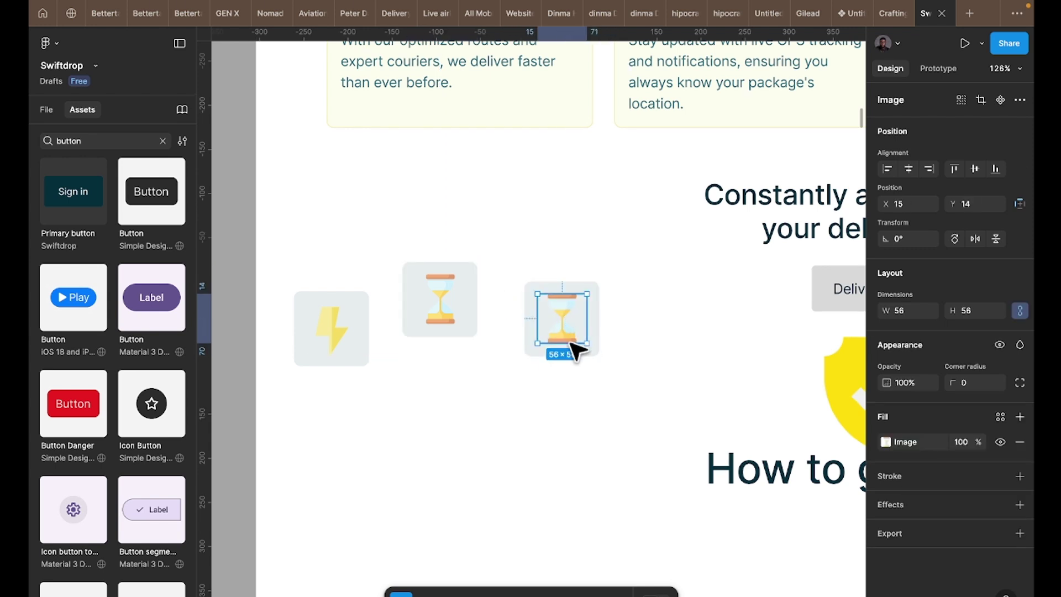
{"action": "key", "text": "Delete"}
- Resize the yellow shield icon to 56 × 56 with locked proportions and place it inside the empty frame
{"action": "scroll", "coordinate": [628, 359], "scroll_direction": "right", "scroll_amount": 5}
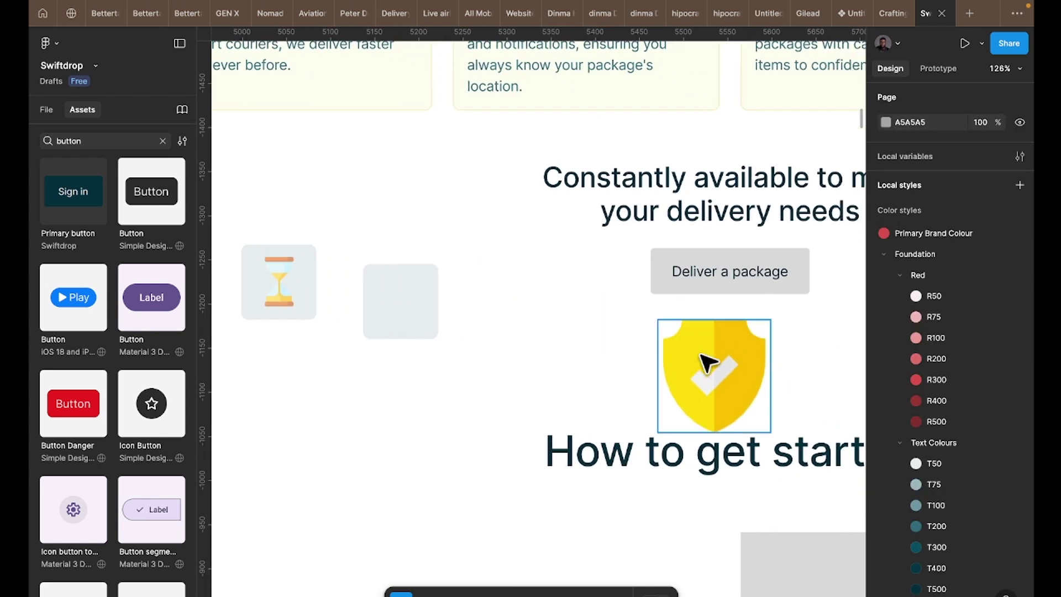
{"action": "left_click", "coordinate": [747, 353]}
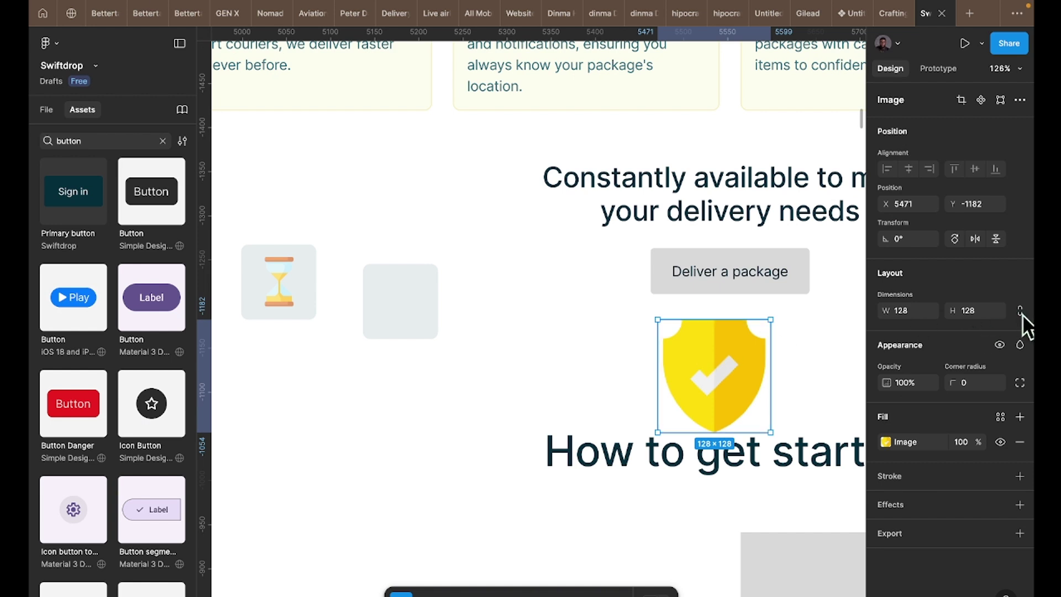
{"action": "left_click", "coordinate": [966, 312]}
{"action": "type", "text": "56"}
{"action": "key", "text": "Return"}
{"action": "left_click_drag", "start_coordinate": [698, 345], "coordinate": [416, 305]}
{"action": "scroll", "coordinate": [412, 314], "scroll_direction": "left", "scroll_amount": 5}
{"action": "scroll", "coordinate": [542, 356], "scroll_direction": "right", "scroll_amount": 5}
{"action": "scroll", "coordinate": [542, 355], "scroll_direction": "down", "scroll_amount": 2}
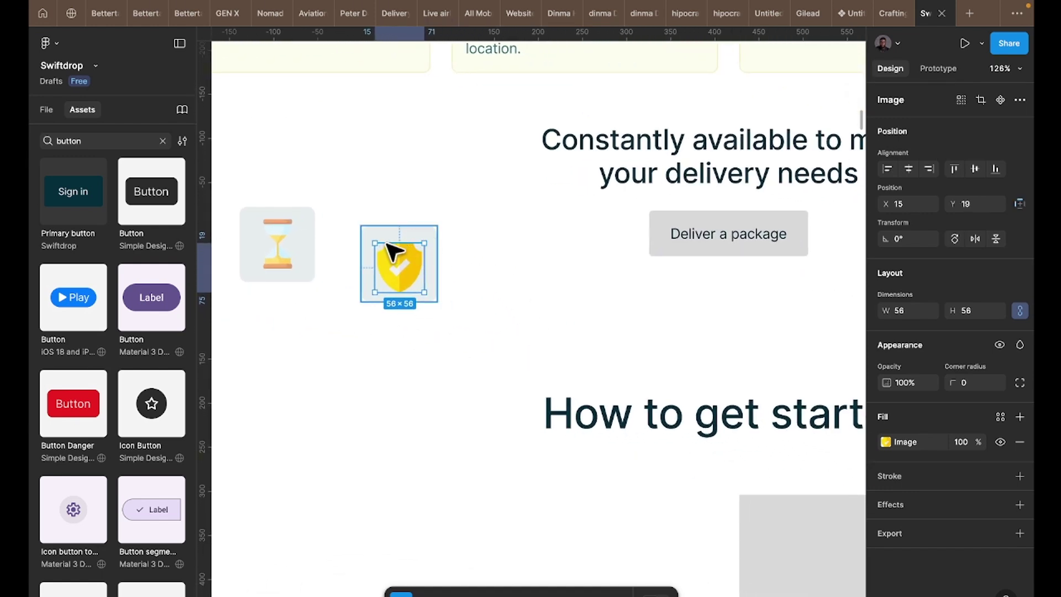
- Reduce the framed shield to 50 × 50 and centre it both ways in its frame
{"action": "left_click", "coordinate": [970, 314]}
{"action": "type", "text": "50"}
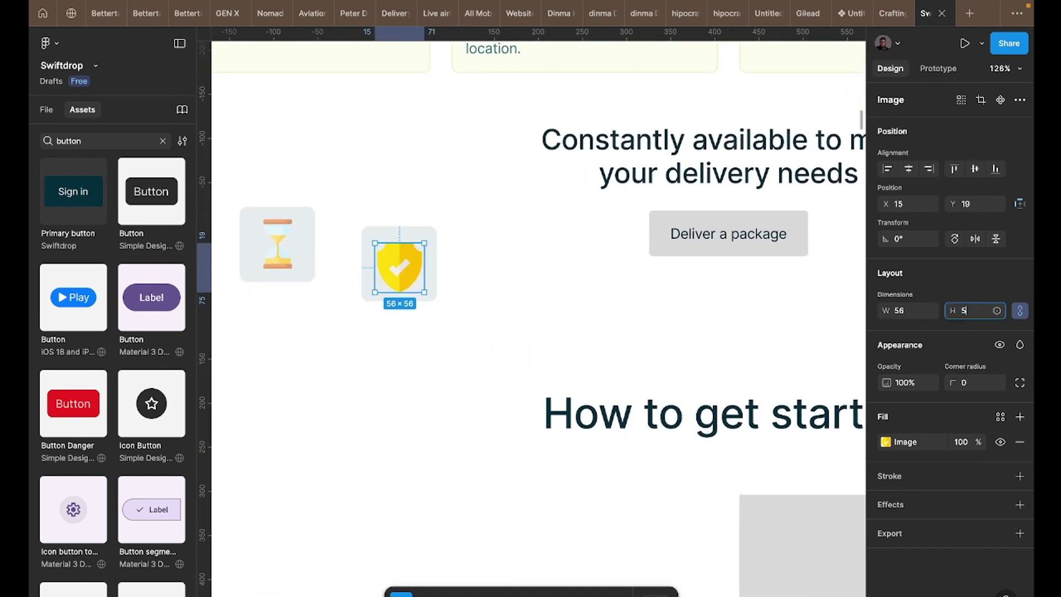
{"action": "key", "text": "Return"}
{"action": "left_click_drag", "start_coordinate": [412, 269], "coordinate": [414, 268]}
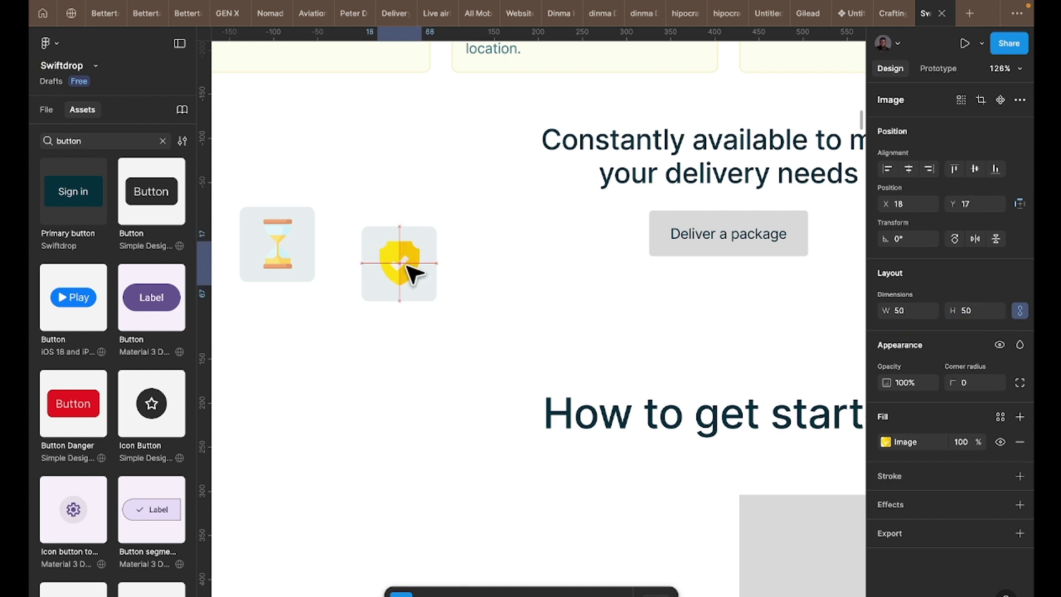
- Duplicate the framed shield, and move the bolt-with-leaves icon, resized to 50 × 50 with locked proportions, beside the copy
{"action": "key", "text": "Escape"}
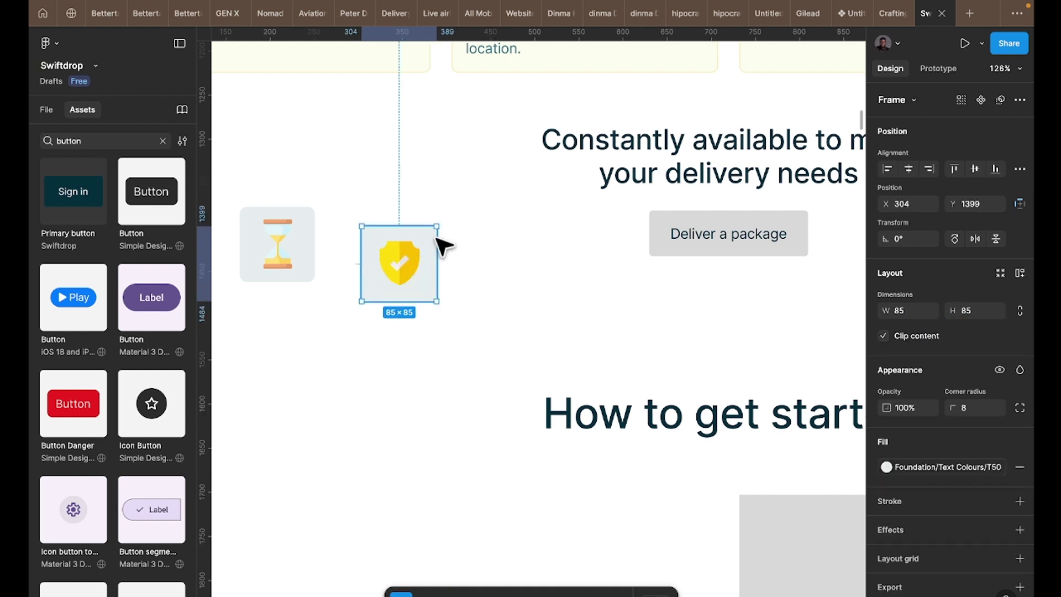
{"action": "left_click_drag", "start_coordinate": [444, 243], "coordinate": [564, 296]}
{"action": "scroll", "coordinate": [688, 320], "scroll_direction": "right", "scroll_amount": 5}
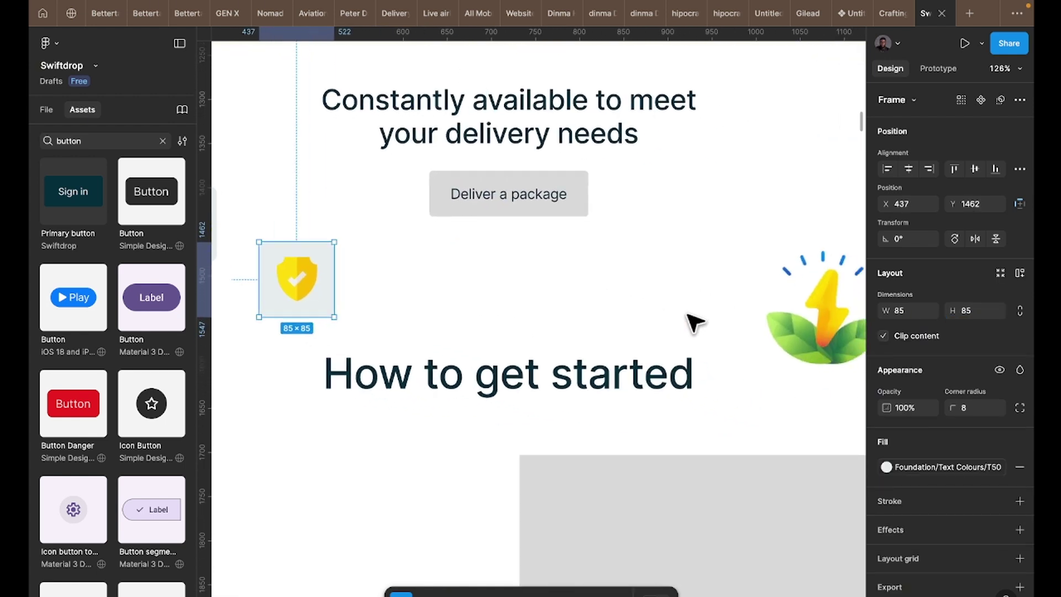
{"action": "left_click", "coordinate": [774, 263]}
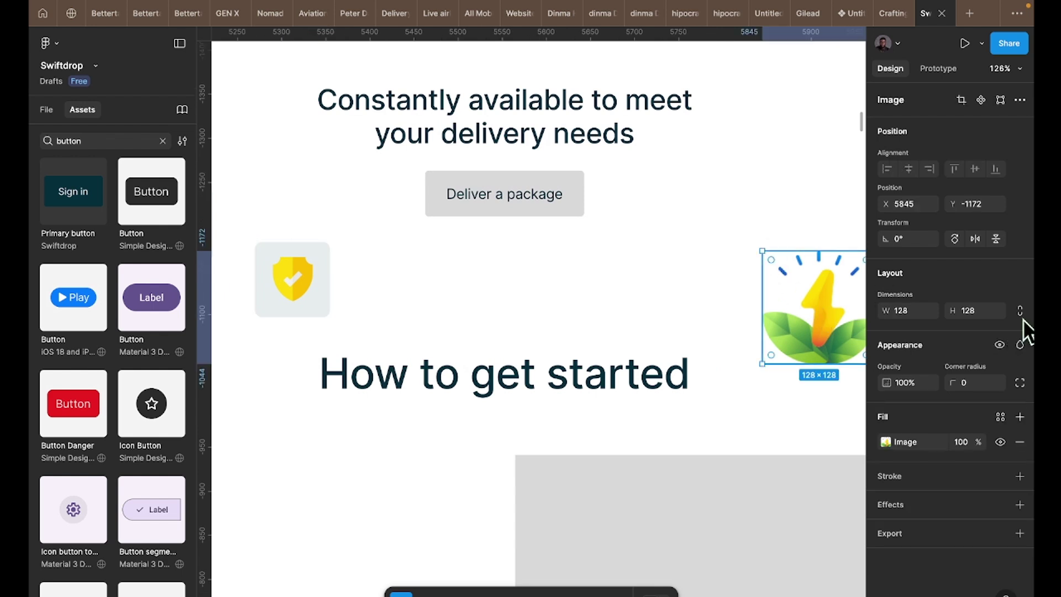
{"action": "key", "text": "BackSpace"}
{"action": "key", "text": "BackSpace"}
{"action": "key", "text": "BackSpace"}
{"action": "type", "text": "50"}
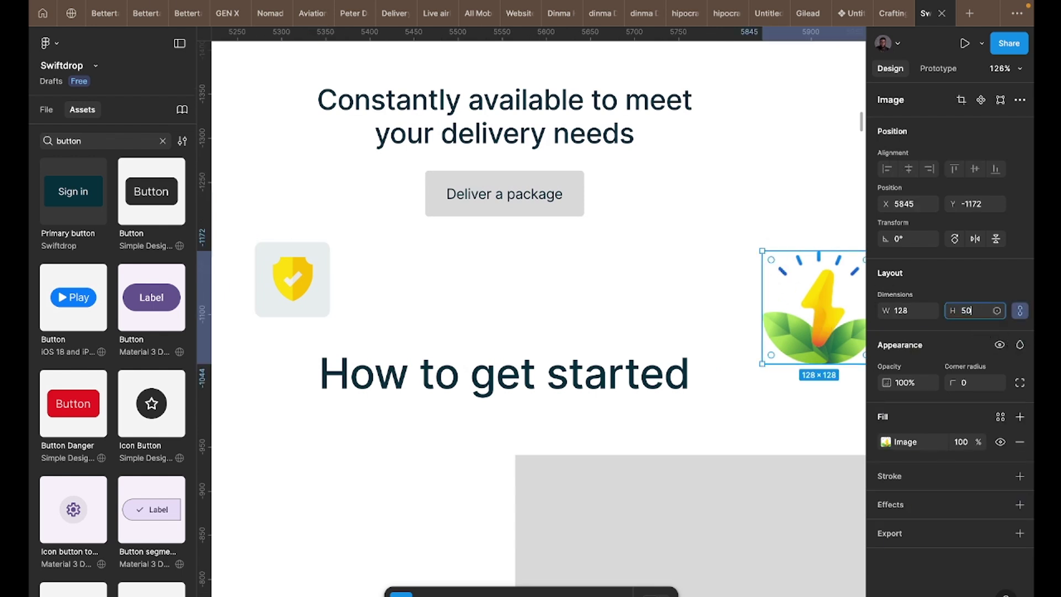
{"action": "key", "text": "Return"}
{"action": "left_click_drag", "start_coordinate": [786, 282], "coordinate": [373, 289]}
- Replace the shield in the duplicated frame with the bolt-with-leaves icon, centred in the frame
{"action": "left_click", "coordinate": [307, 278]}
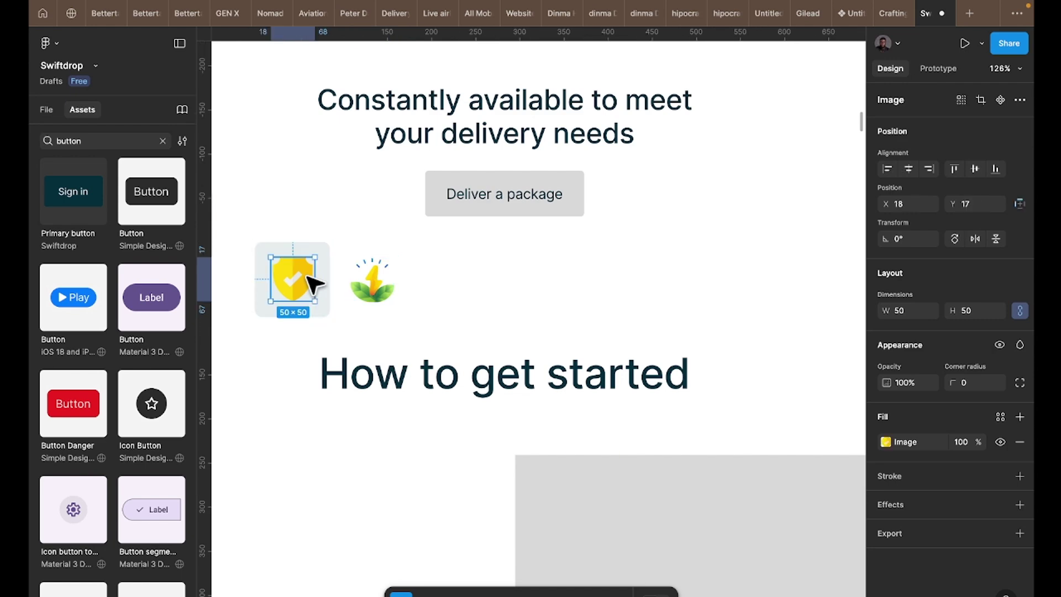
{"action": "key", "text": "Delete"}
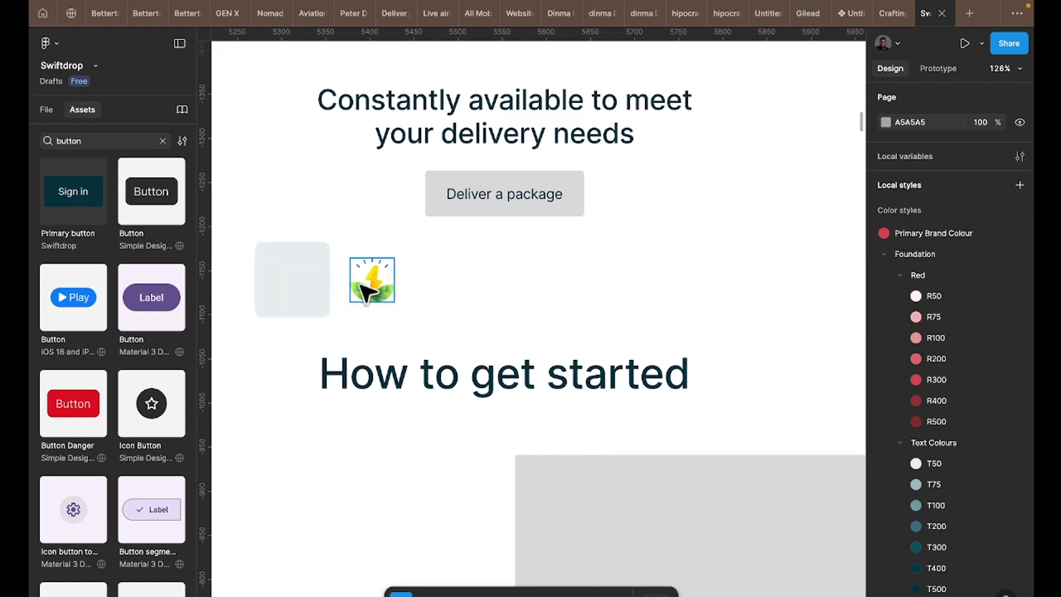
{"action": "left_click_drag", "start_coordinate": [387, 290], "coordinate": [307, 290]}
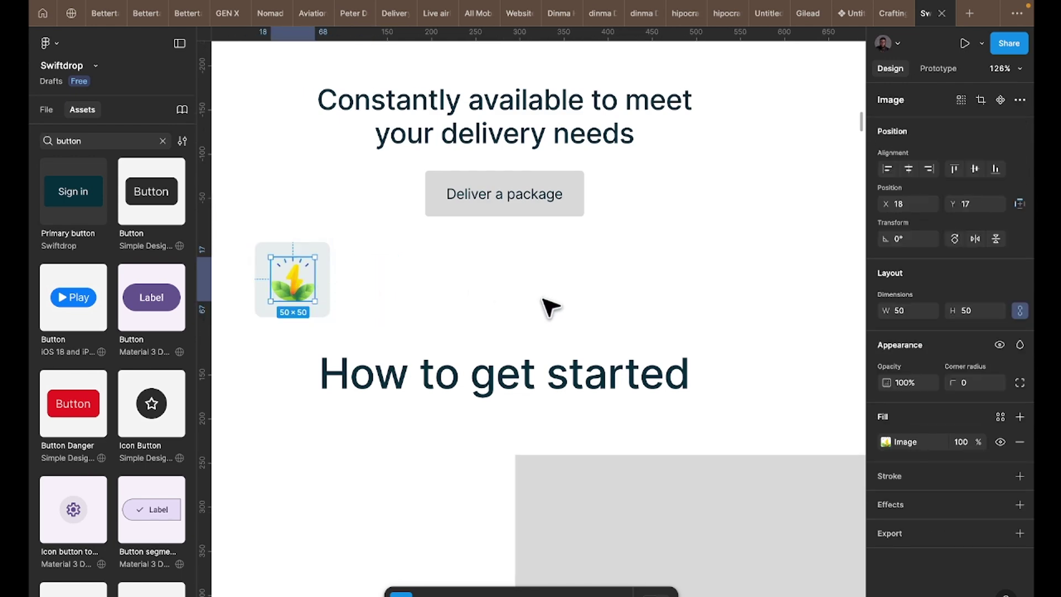
- Move the framed bolt into the Lightning-Fast Delivery card above its title and delete the card's old placeholder
{"action": "scroll", "coordinate": [573, 308], "scroll_direction": "down", "scroll_amount": 5}
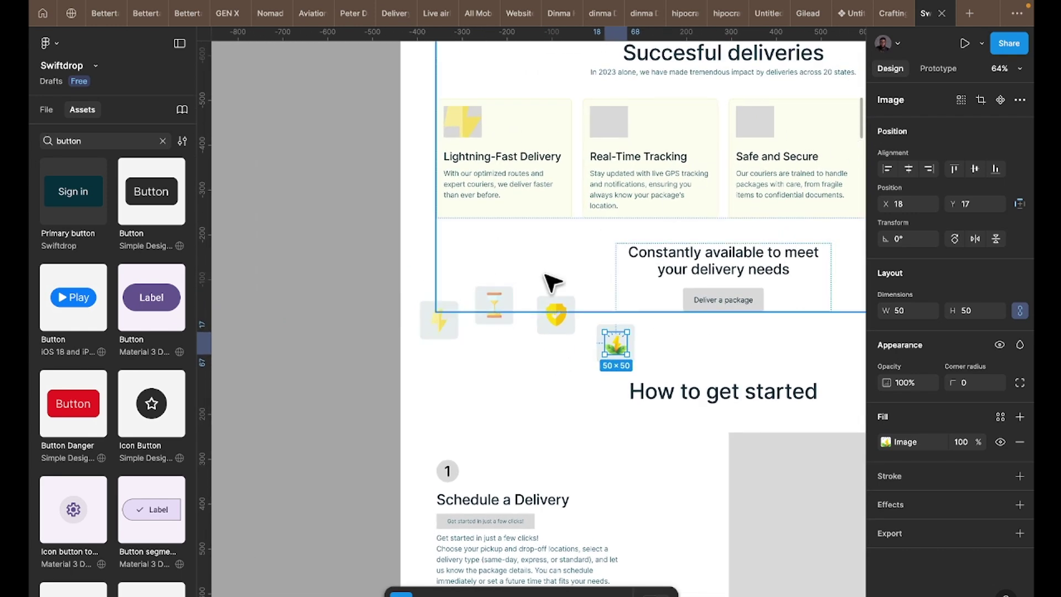
{"action": "left_click", "coordinate": [446, 334]}
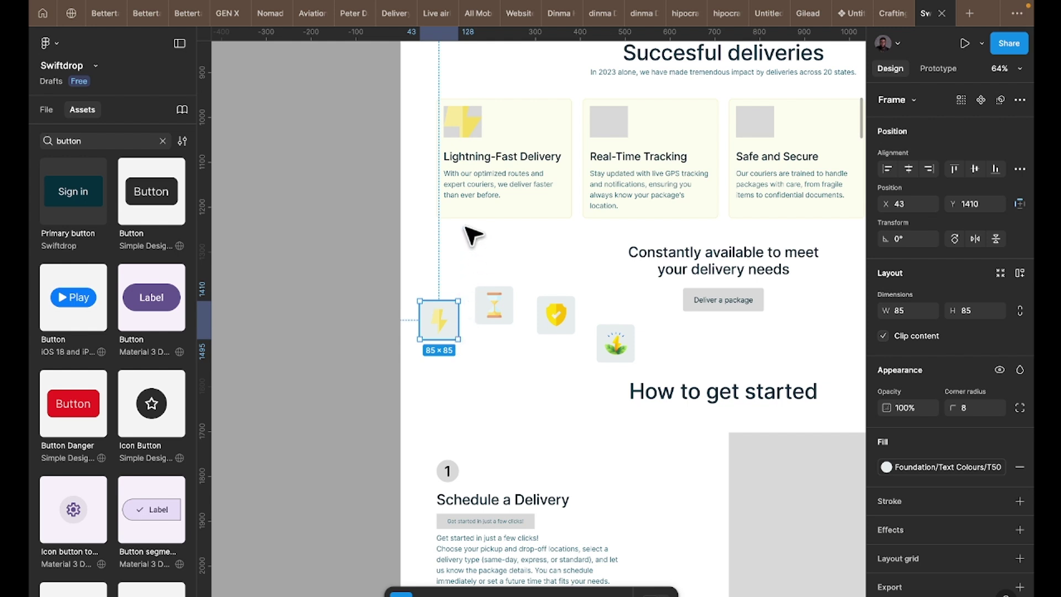
{"action": "left_click_drag", "start_coordinate": [480, 214], "coordinate": [479, 158]}
{"action": "left_click", "coordinate": [473, 130]}
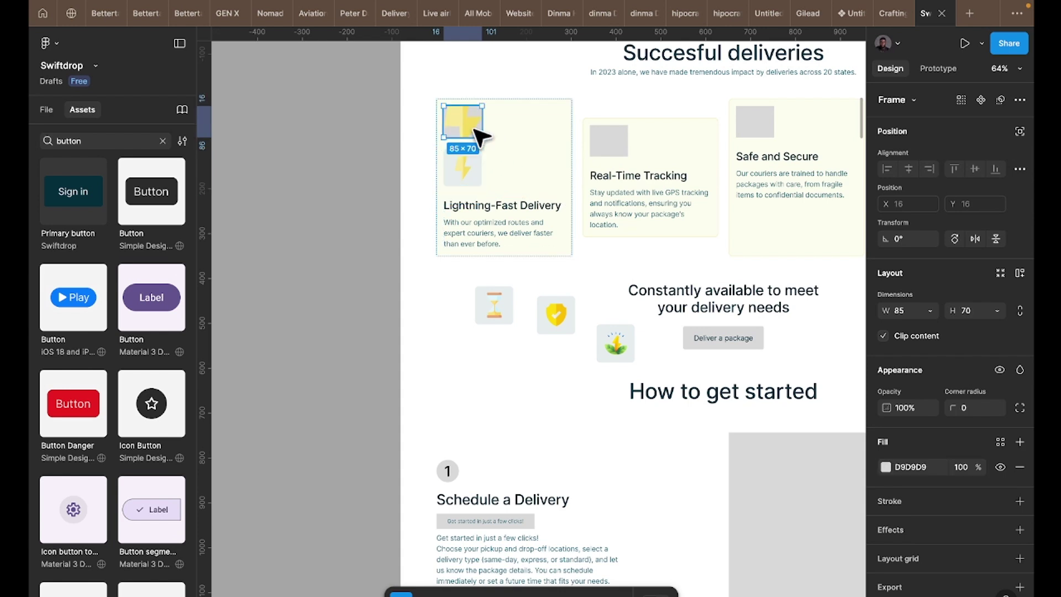
{"action": "key", "text": "Delete"}
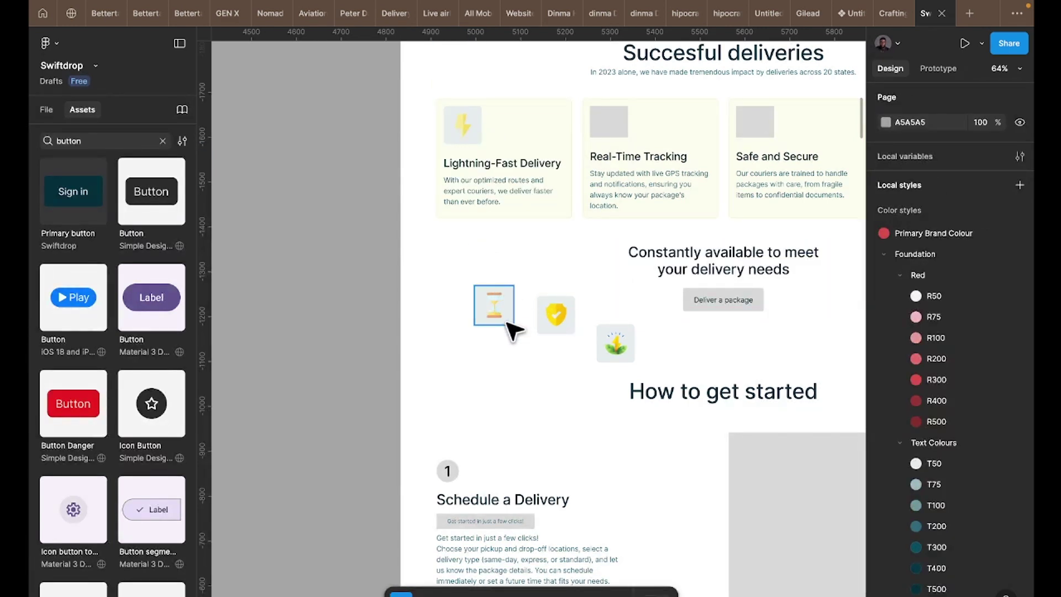
- Move the framed hourglass into the Real-Time Tracking card above its title and delete the card's grey placeholder
{"action": "left_click_drag", "start_coordinate": [514, 332], "coordinate": [525, 323]}
{"action": "left_click_drag", "start_coordinate": [636, 158], "coordinate": [622, 133]}
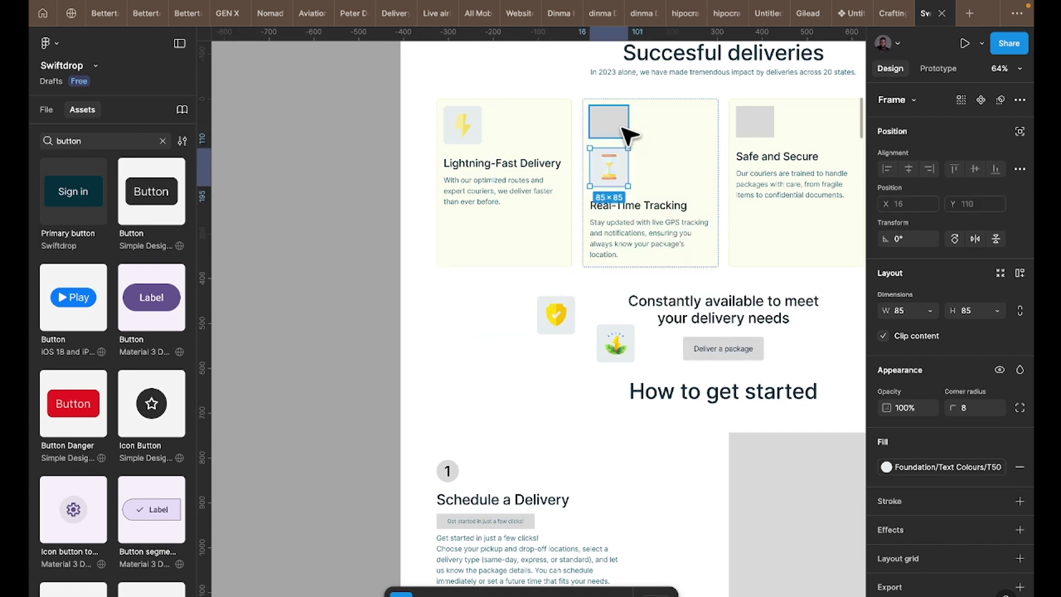
{"action": "left_click", "coordinate": [622, 133]}
{"action": "key", "text": "Delete"}
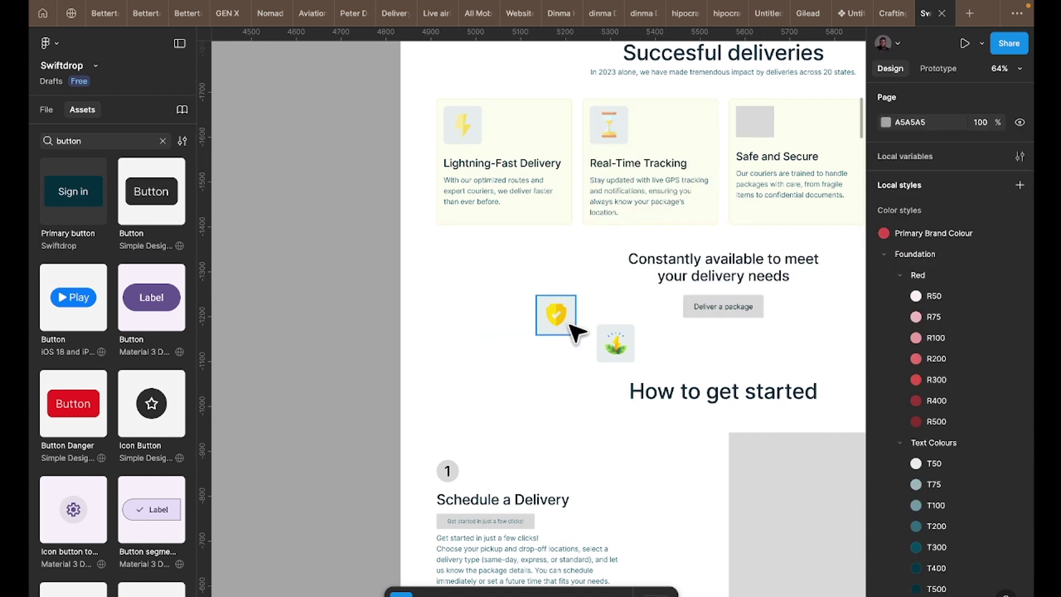
- Move the framed shield into the Safe and Secure card above its title and delete the card's grey placeholder
{"action": "key", "text": "Tab"}
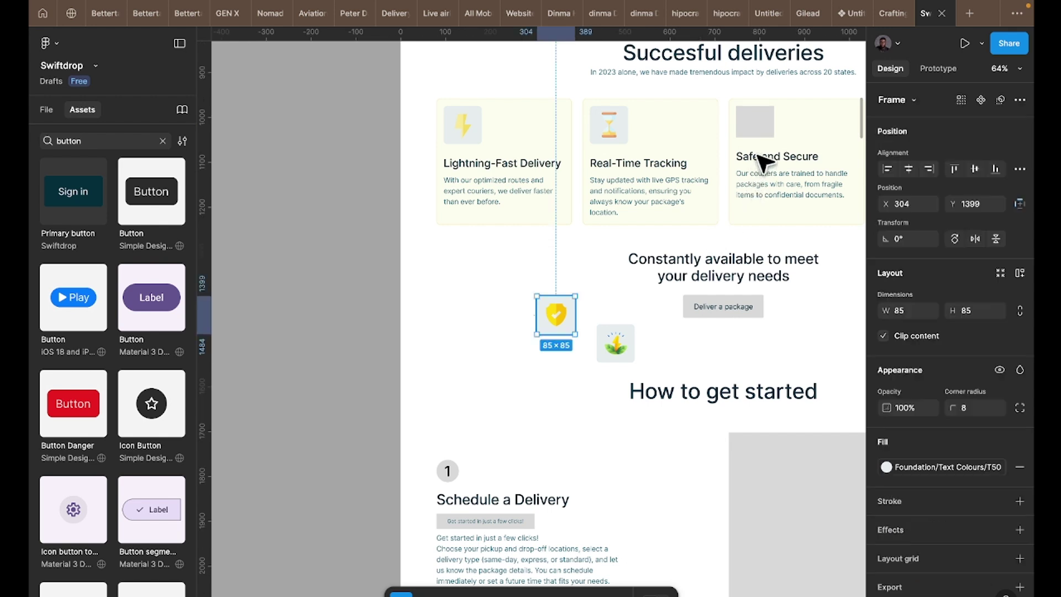
{"action": "left_click_drag", "start_coordinate": [762, 160], "coordinate": [759, 151]}
{"action": "left_click", "coordinate": [766, 132]}
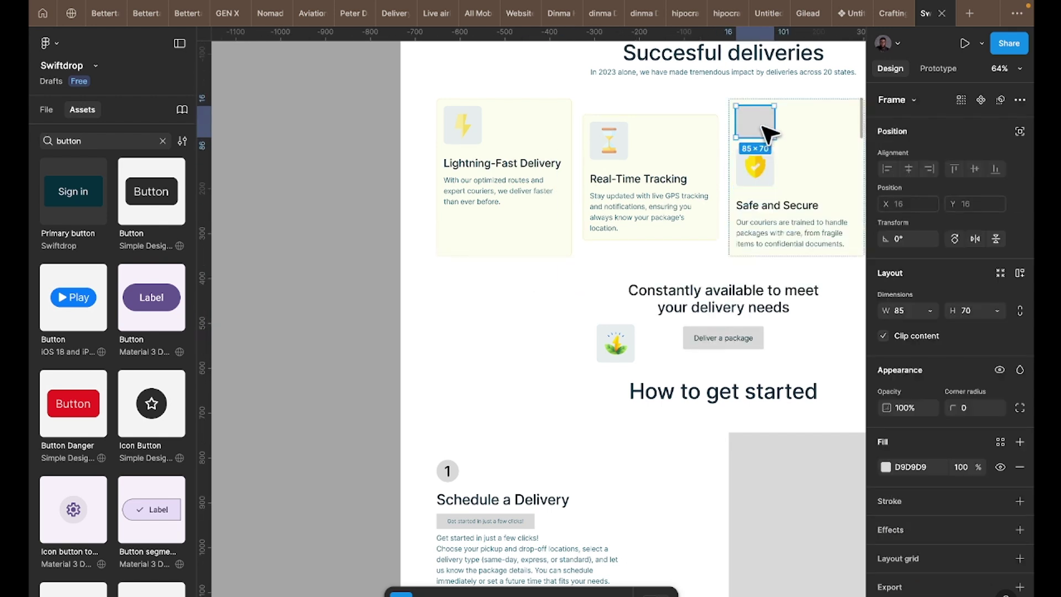
{"action": "key", "text": "Delete"}
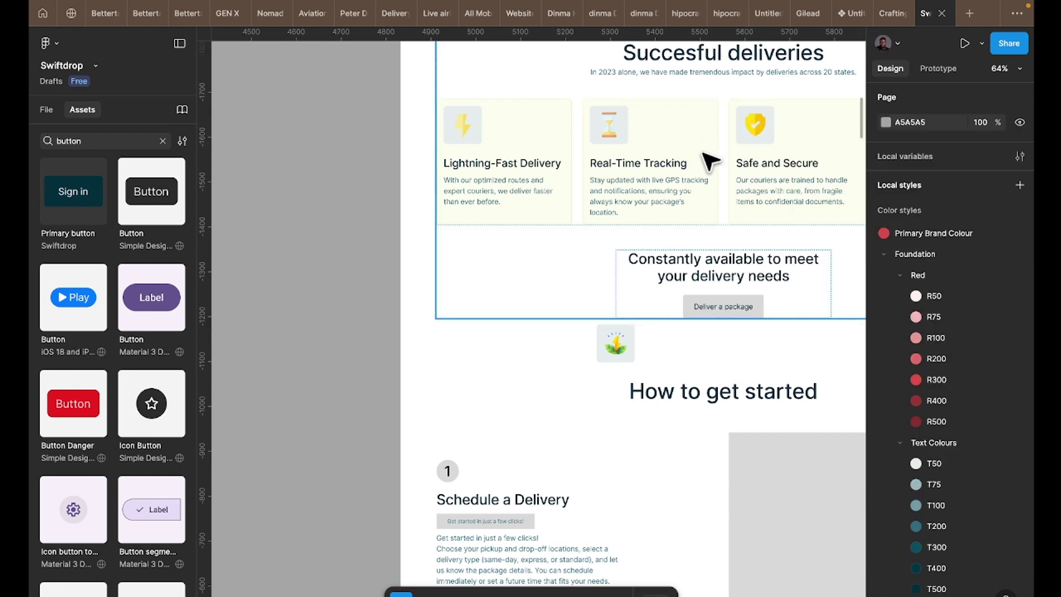
- Move the framed bolt-with-leaves icon into the Eco-Friendly Solutions card above its title and delete the card's grey placeholder
{"action": "scroll", "coordinate": [613, 337], "scroll_direction": "right", "scroll_amount": 4}
{"action": "scroll", "coordinate": [619, 346], "scroll_direction": "right", "scroll_amount": 2}
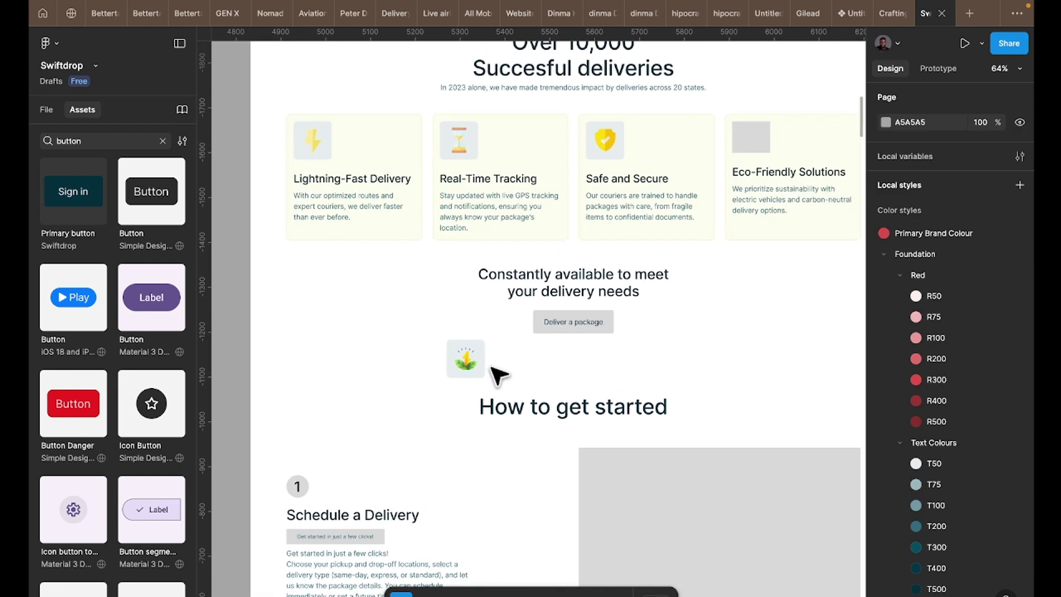
{"action": "left_click", "coordinate": [464, 357]}
{"action": "left_click_drag", "start_coordinate": [752, 196], "coordinate": [760, 165]}
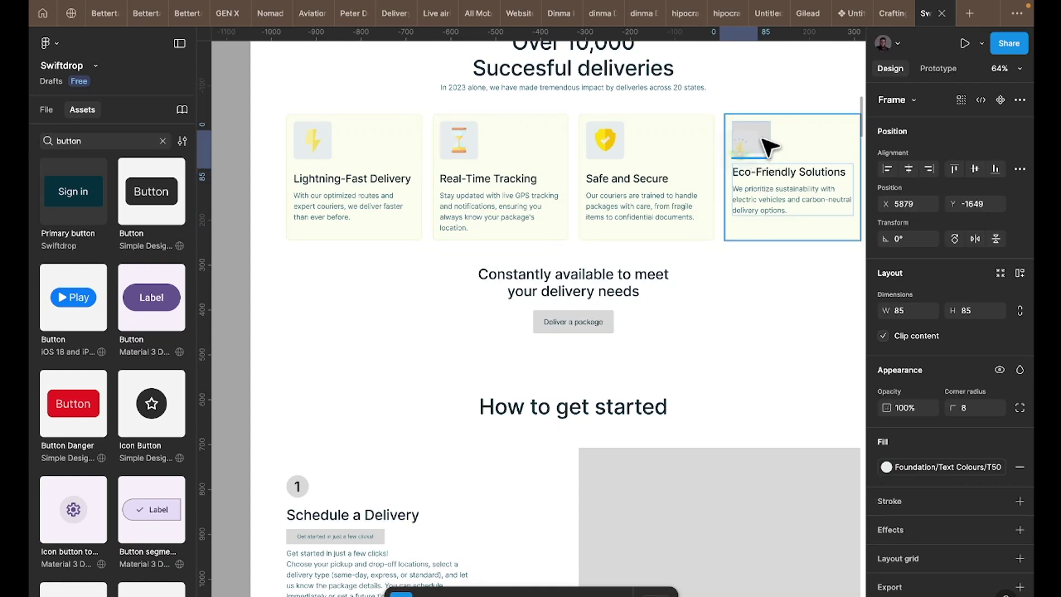
{"action": "left_click_drag", "start_coordinate": [769, 147], "coordinate": [770, 148]}
{"action": "left_click", "coordinate": [769, 138]}
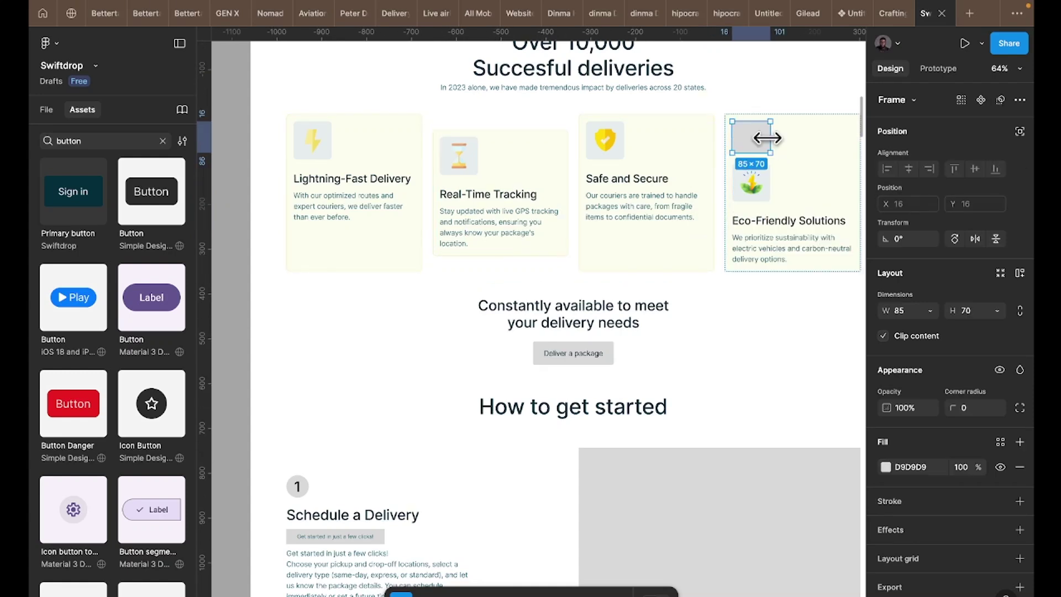
{"action": "key", "text": "Delete"}
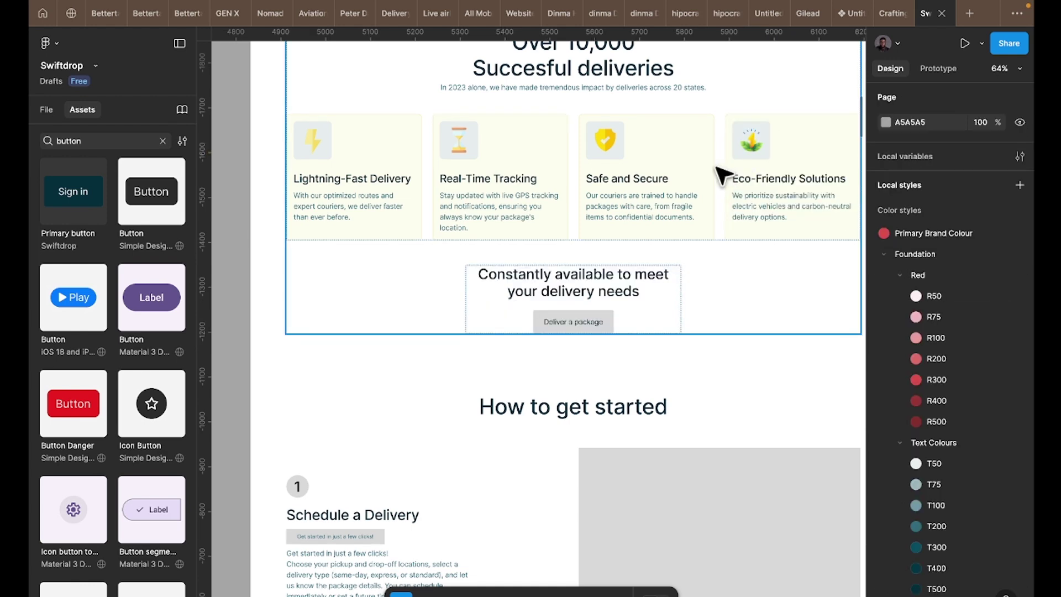
- Review the feature cards and the call-to-action block beneath them, inspecting the layout frames of the section
{"action": "scroll", "coordinate": [619, 193], "scroll_direction": "right", "scroll_amount": 3}
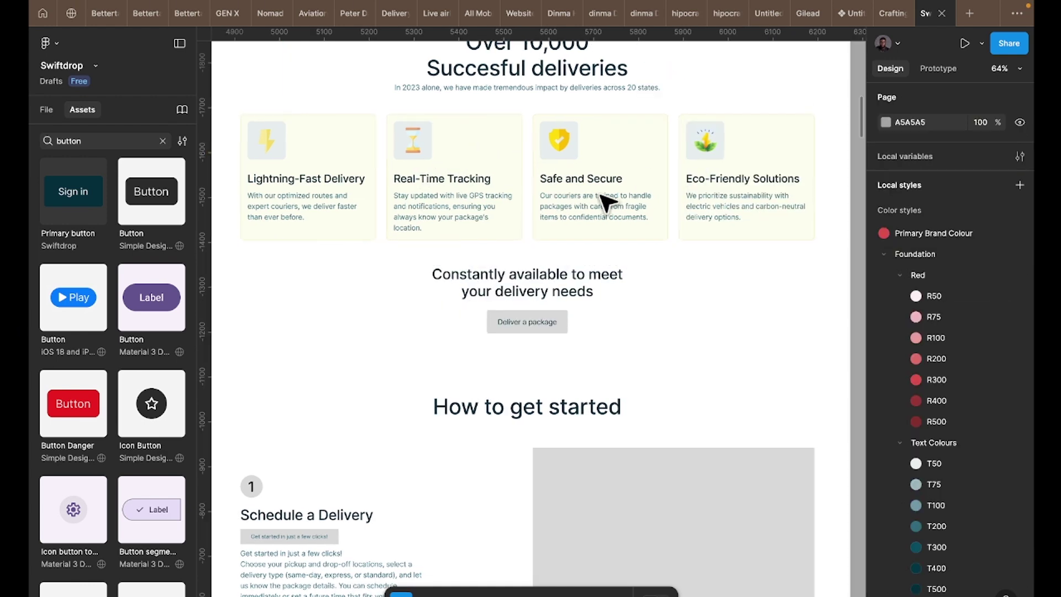
{"action": "left_click", "coordinate": [556, 293], "text": "super"}
{"action": "scroll", "coordinate": [556, 293], "scroll_direction": "down", "scroll_amount": 3}
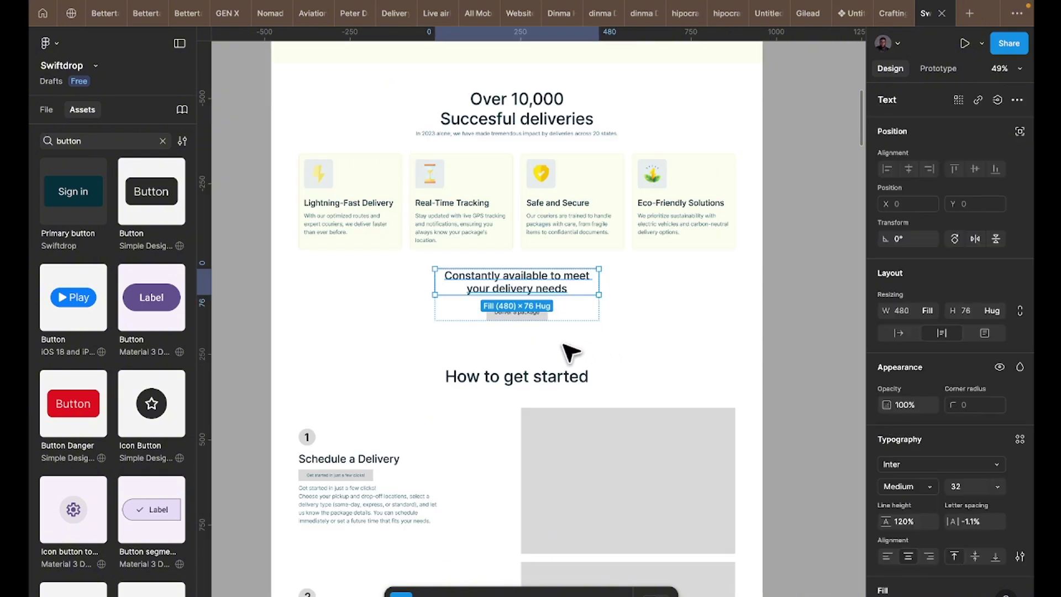
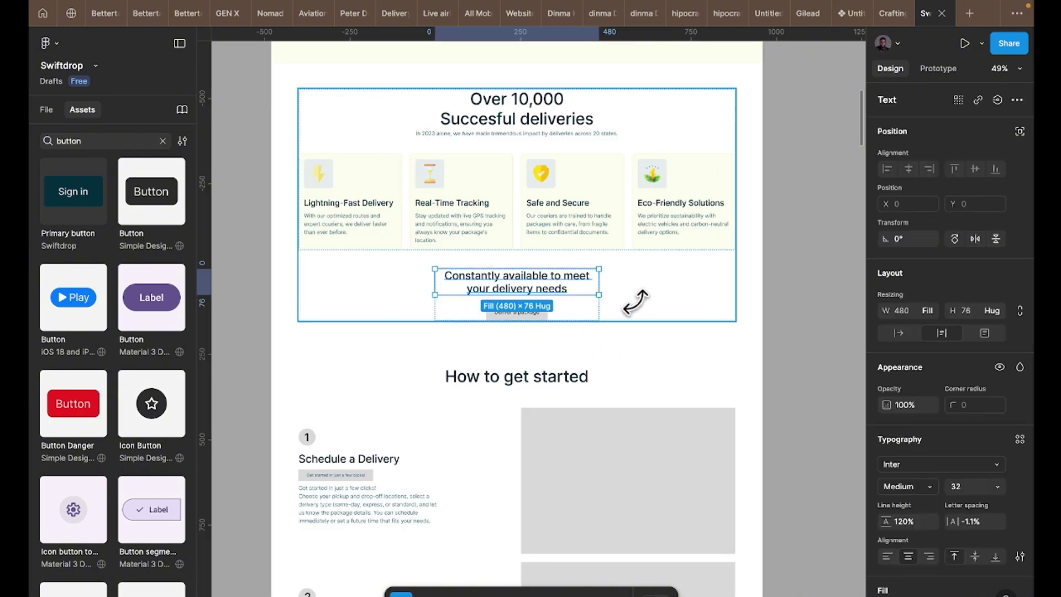
{"action": "left_click", "coordinate": [588, 319]}
{"action": "scroll", "coordinate": [642, 332], "scroll_direction": "right", "scroll_amount": 2}
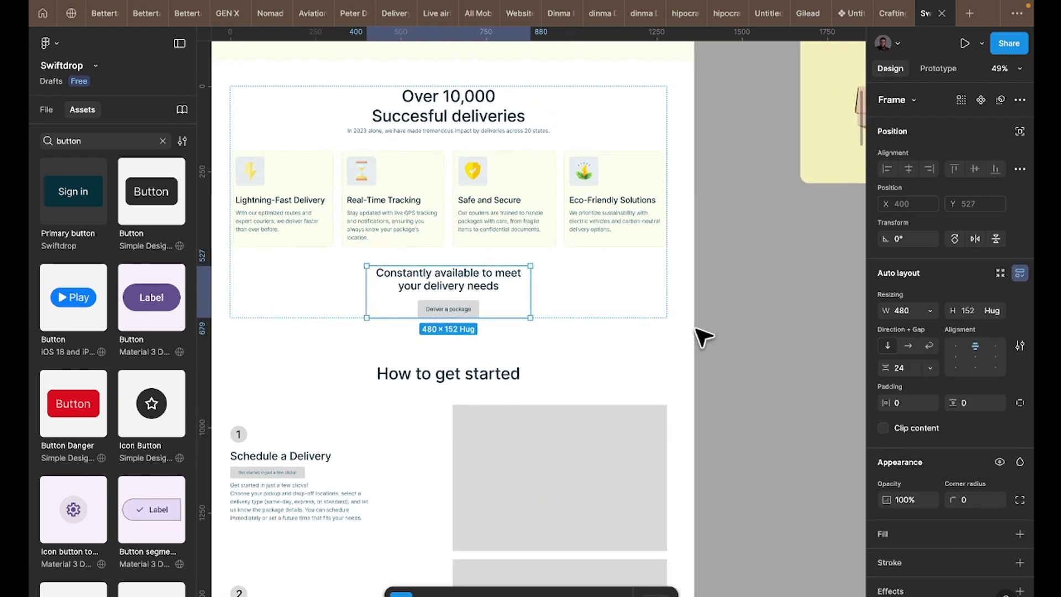
{"action": "left_click", "coordinate": [612, 308]}
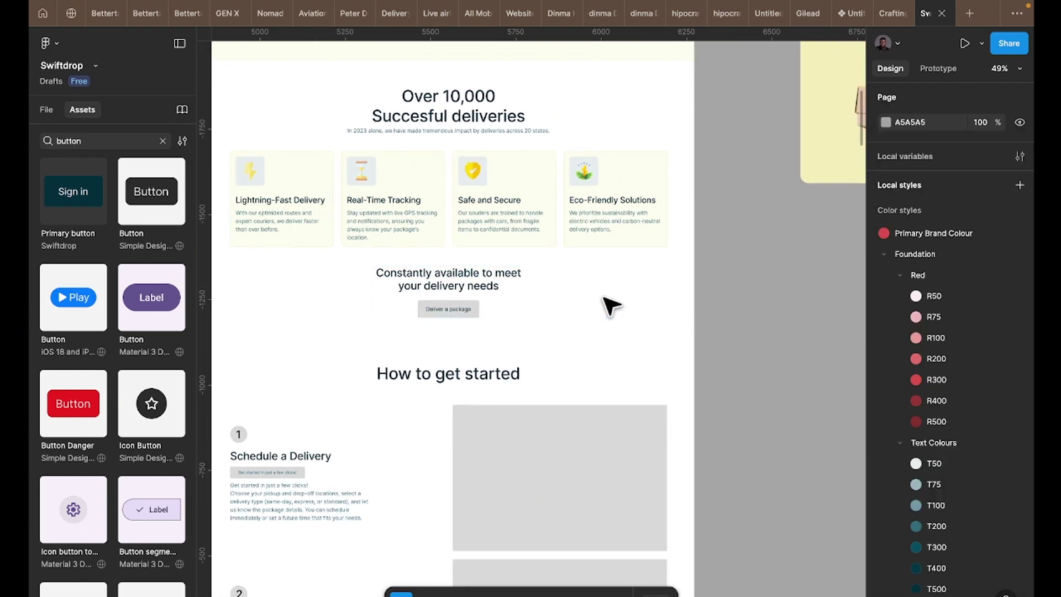
{"action": "left_click", "coordinate": [608, 313]}
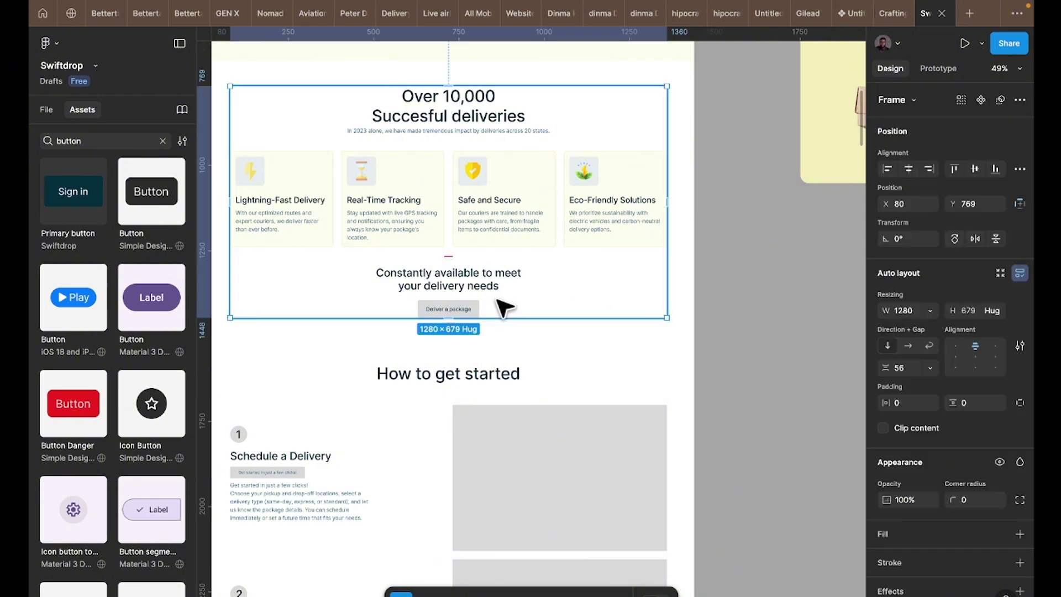
{"action": "scroll", "coordinate": [504, 321], "scroll_direction": "down", "scroll_amount": 5}
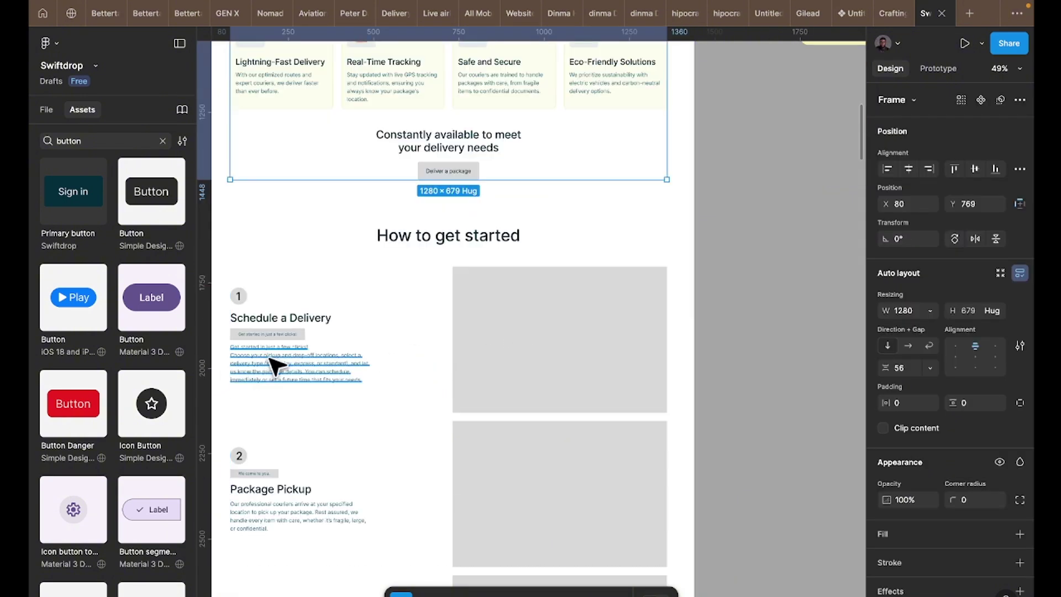
- Delete the duplicate line "Get started in just a few clicks!" and its empty line from the Schedule a Delivery description
{"action": "scroll", "coordinate": [308, 368], "scroll_direction": "up", "scroll_amount": 10}
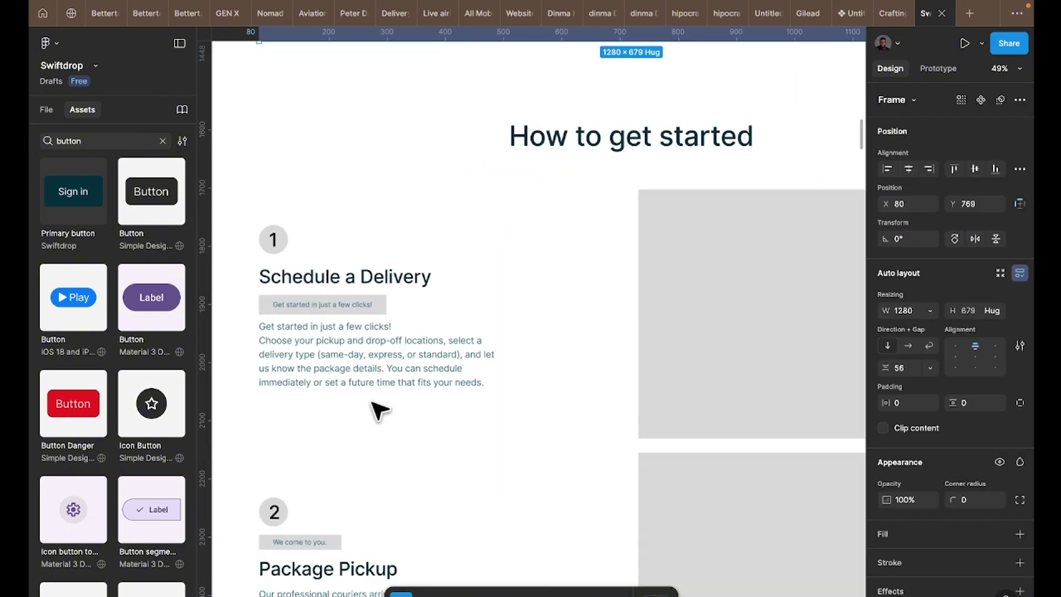
{"action": "left_click", "coordinate": [307, 351]}
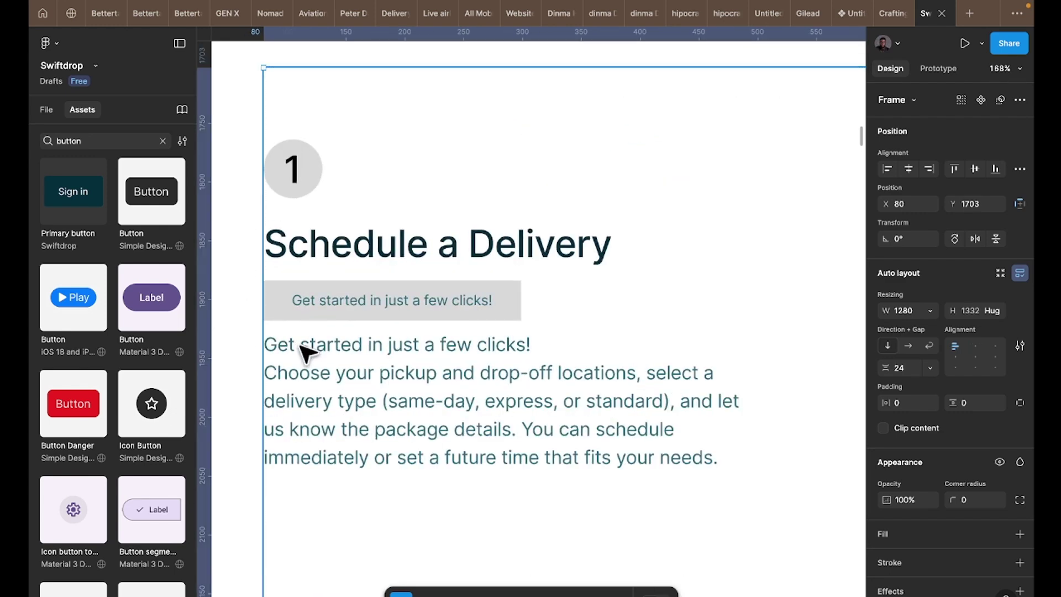
{"action": "double_click", "coordinate": [306, 351]}
{"action": "double_click", "coordinate": [299, 348]}
{"action": "key", "text": "Return"}
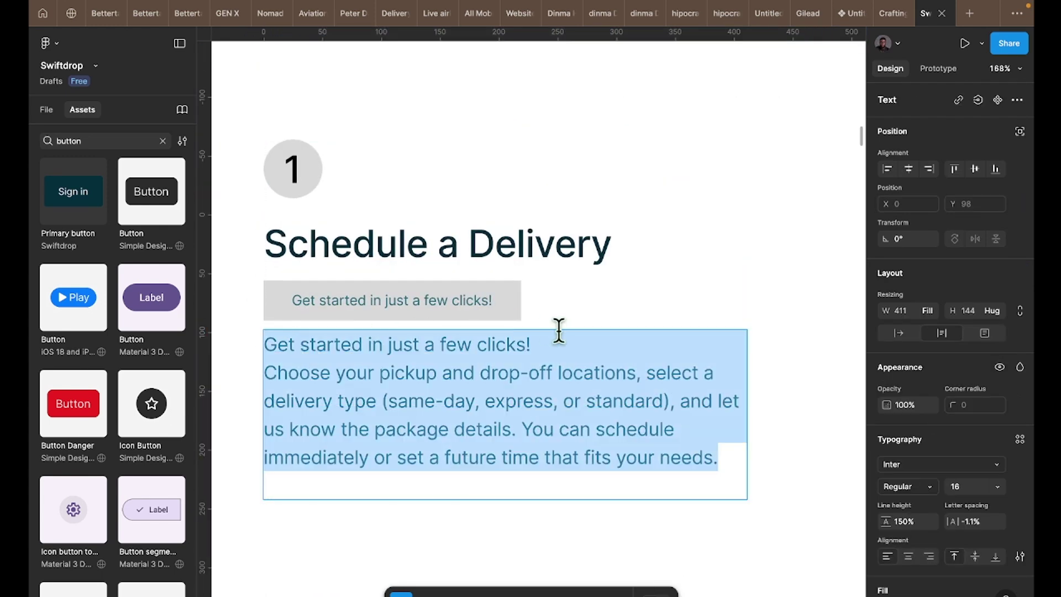
{"action": "left_click_drag", "start_coordinate": [556, 338], "coordinate": [256, 342]}
{"action": "key", "text": "BackSpace"}
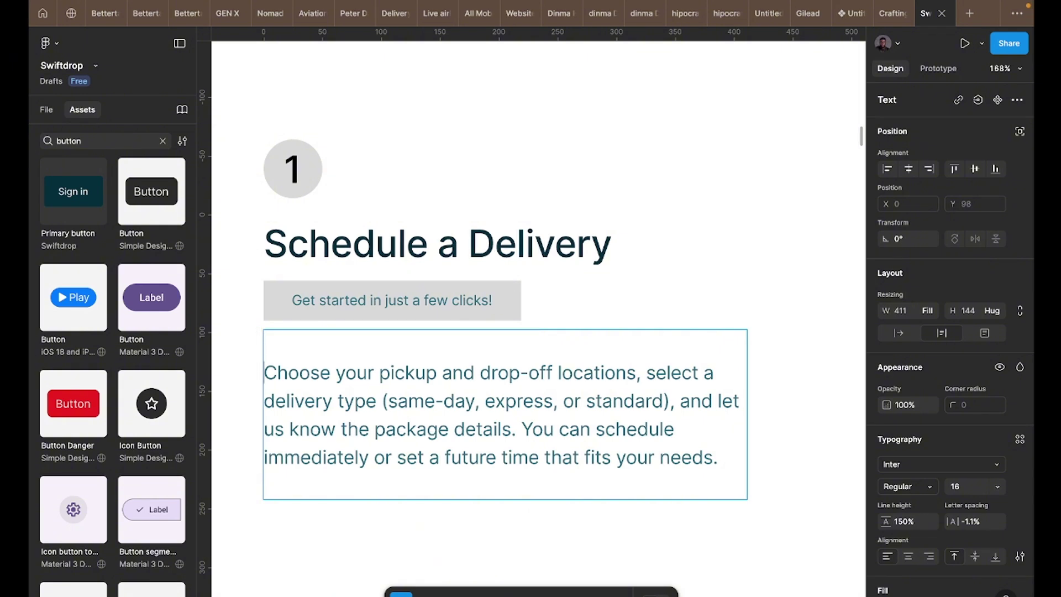
{"action": "key", "text": "BackSpace"}
{"action": "key", "text": "Escape"}
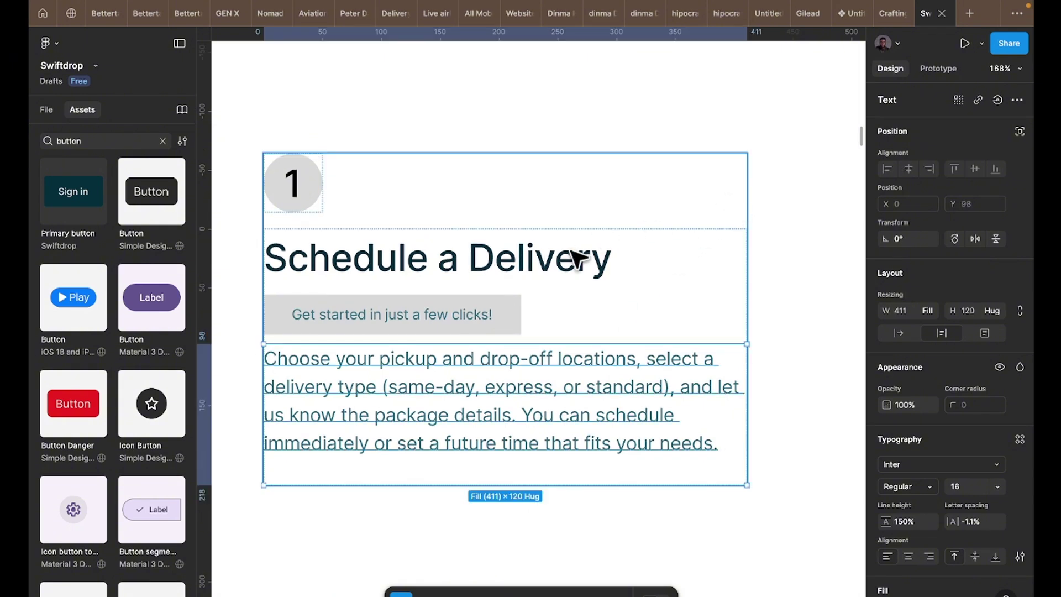
- Set the horizontal padding of all three How to get started rows, Schedule a Delivery, Package Pickup and Real-Time Tracking, to 24
{"action": "left_click", "coordinate": [577, 262]}
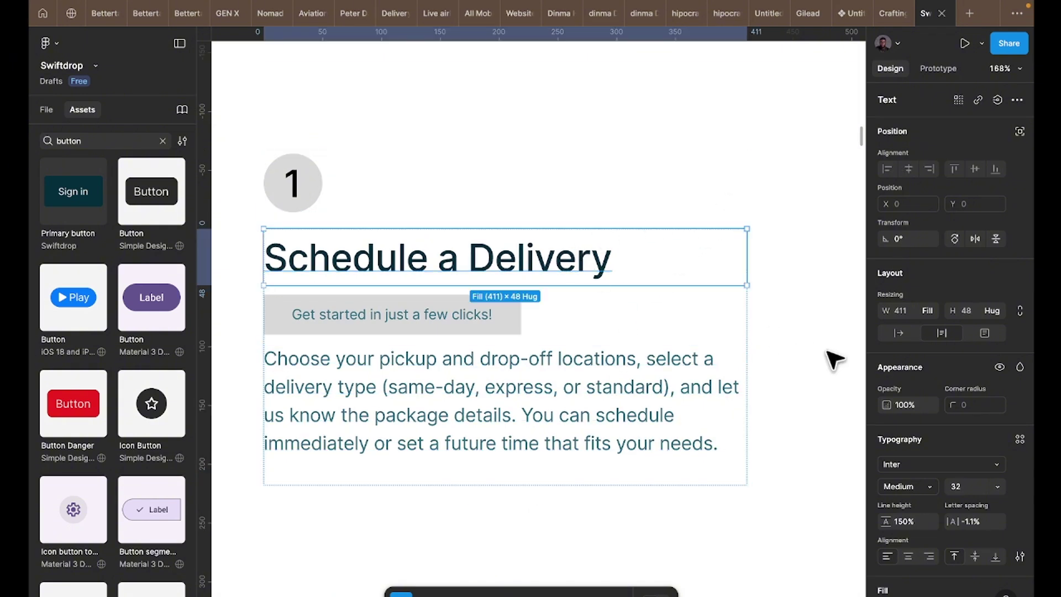
{"action": "scroll", "coordinate": [909, 412], "scroll_direction": "down", "scroll_amount": 4}
{"action": "scroll", "coordinate": [687, 313], "scroll_direction": "down", "scroll_amount": 5}
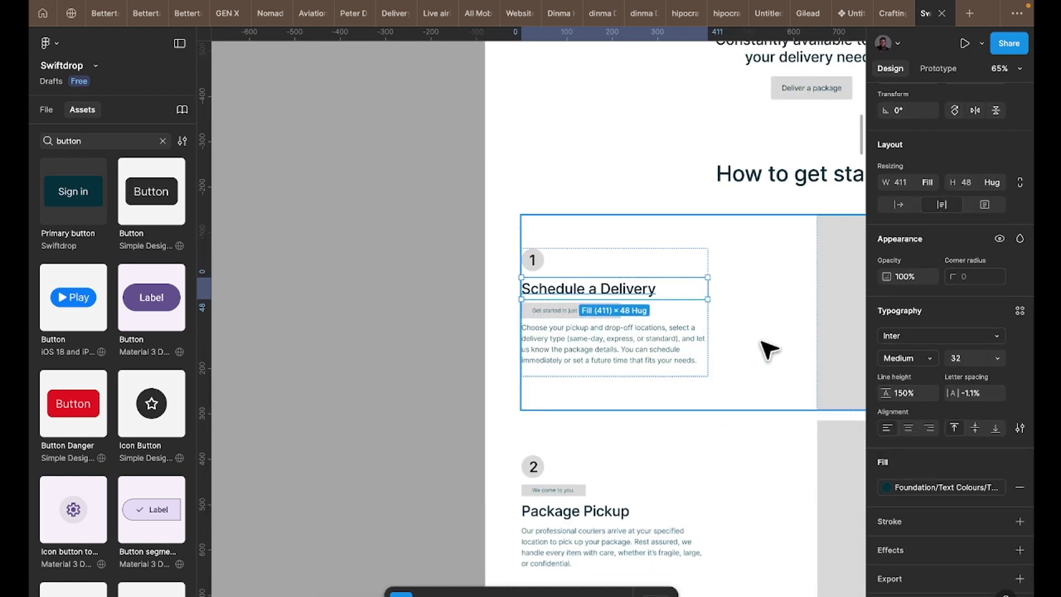
{"action": "left_click", "coordinate": [768, 345]}
{"action": "scroll", "coordinate": [709, 437], "scroll_direction": "right", "scroll_amount": 5}
{"action": "scroll", "coordinate": [708, 436], "scroll_direction": "down", "scroll_amount": 1}
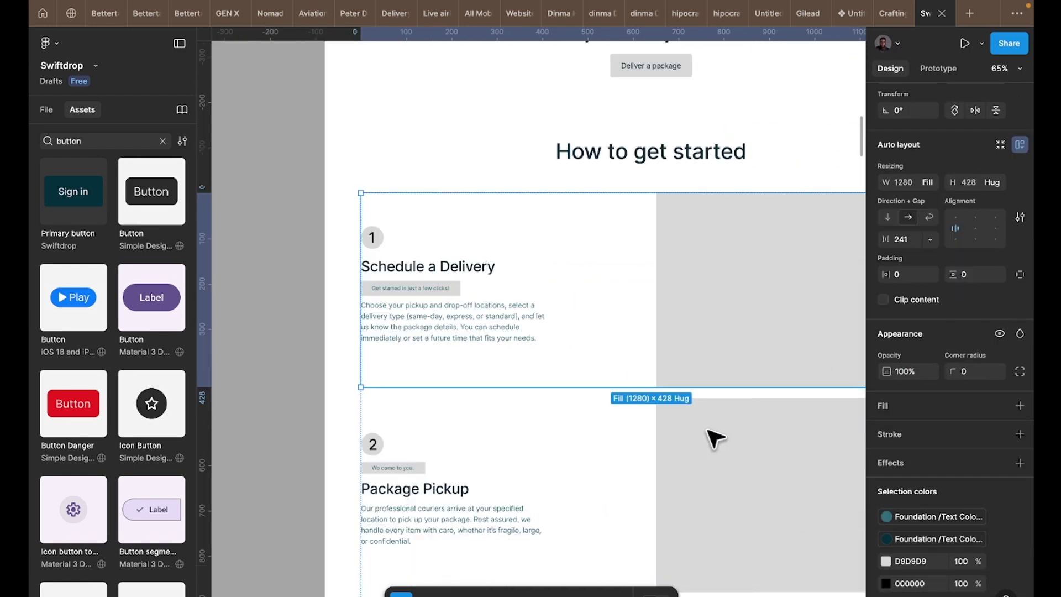
{"action": "left_click", "coordinate": [577, 476], "text": "shift"}
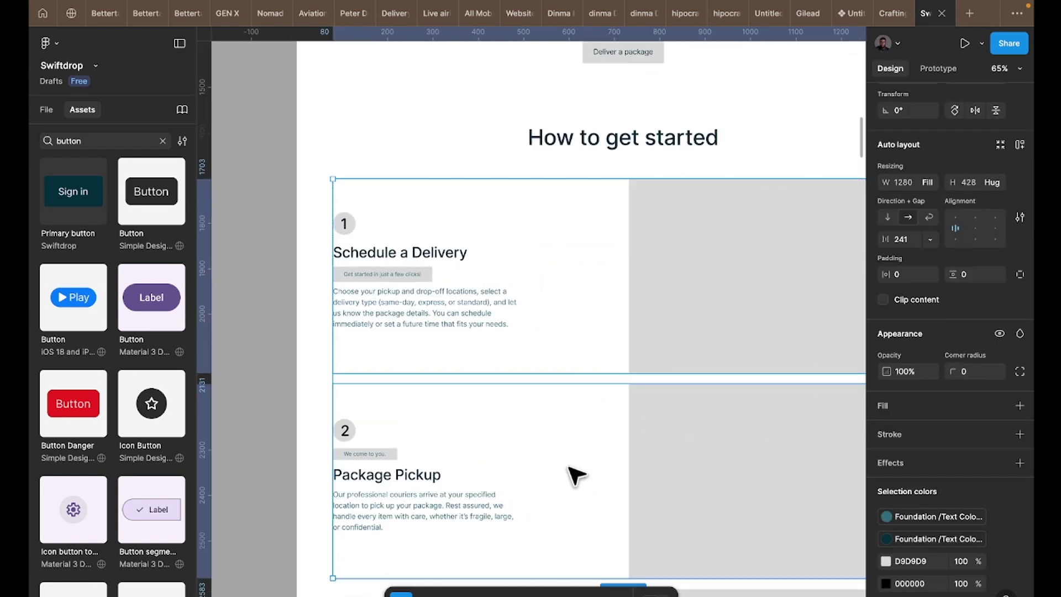
{"action": "scroll", "coordinate": [577, 476], "scroll_direction": "down", "scroll_amount": 3}
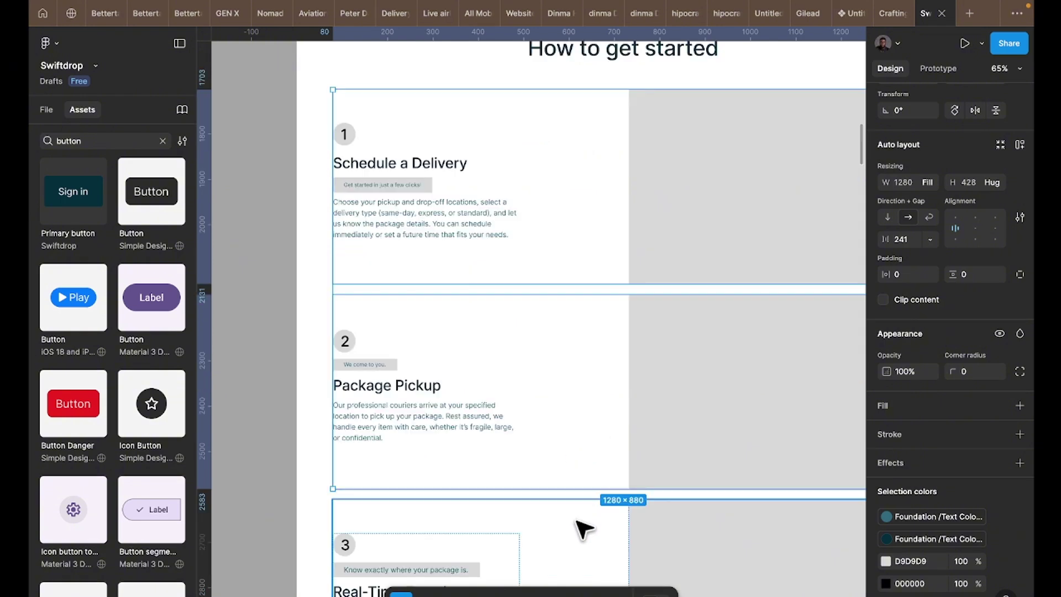
{"action": "scroll", "coordinate": [586, 503], "scroll_direction": "down", "scroll_amount": 10}
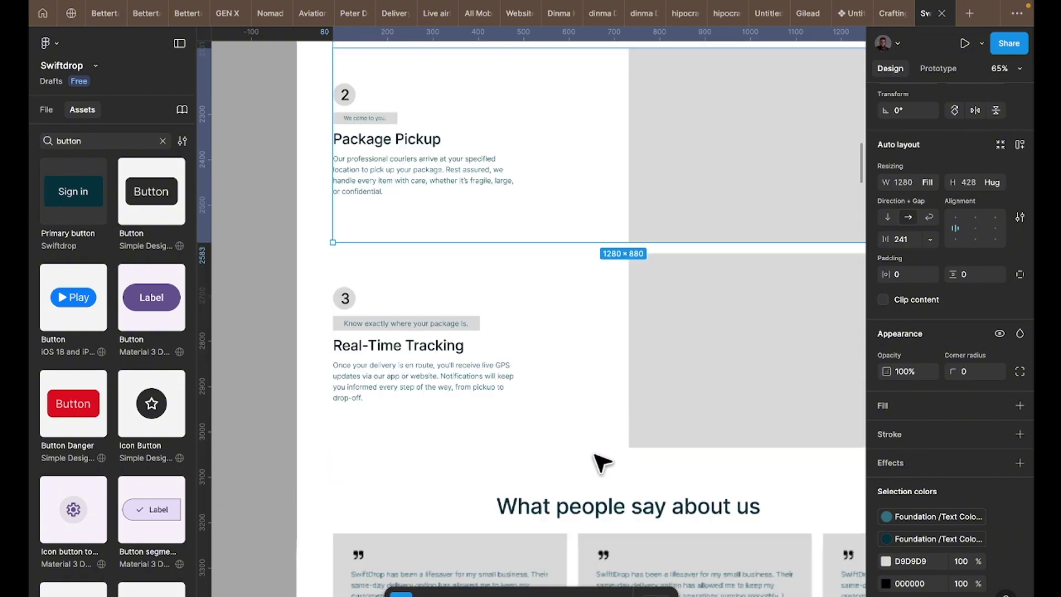
{"action": "left_click", "coordinate": [592, 304], "text": "shift"}
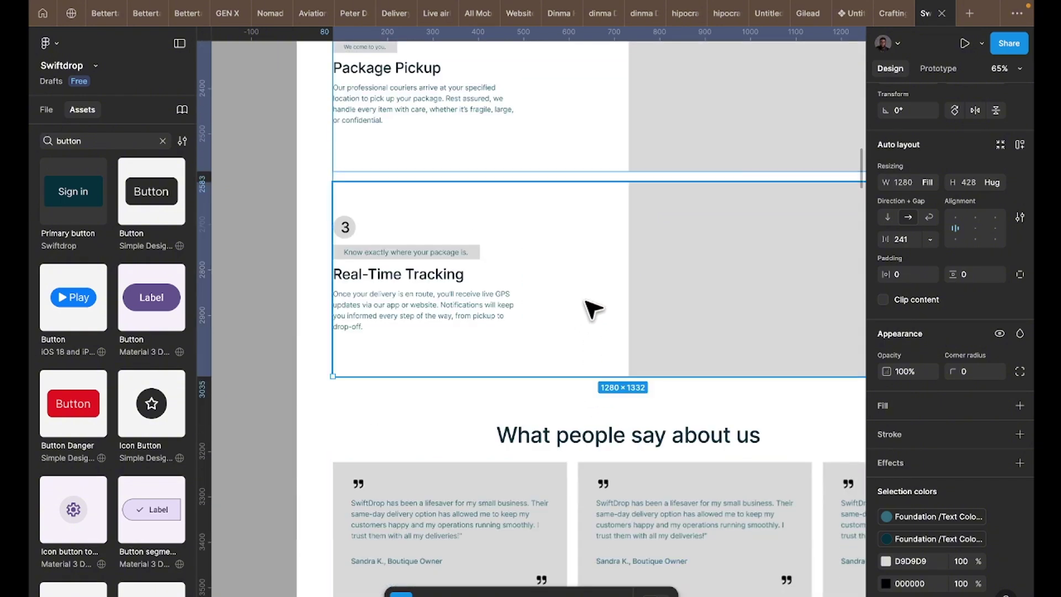
{"action": "scroll", "coordinate": [470, 227], "scroll_direction": "up", "scroll_amount": 7}
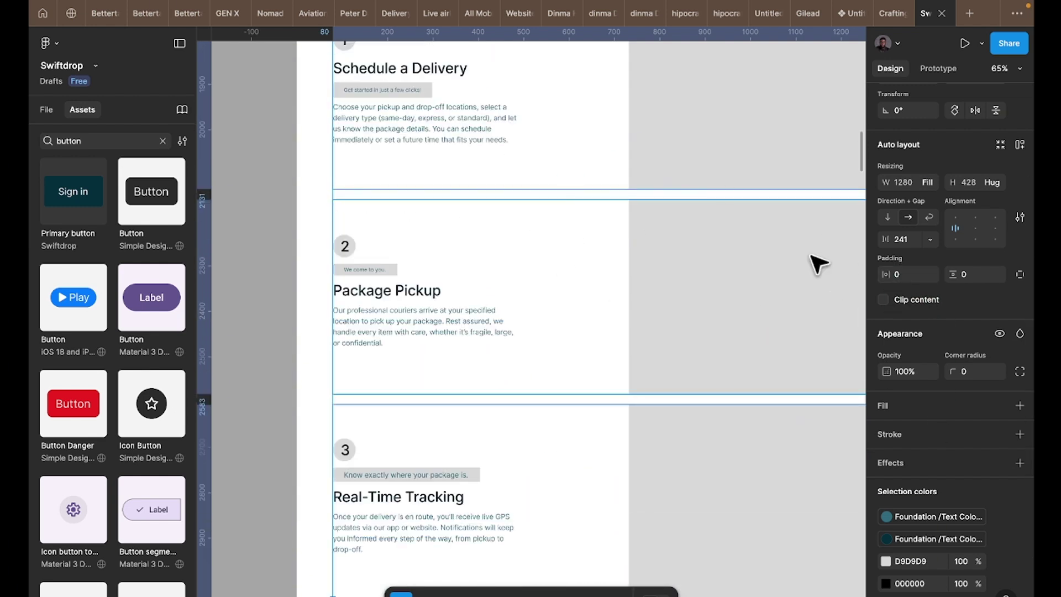
{"action": "left_click", "coordinate": [905, 274]}
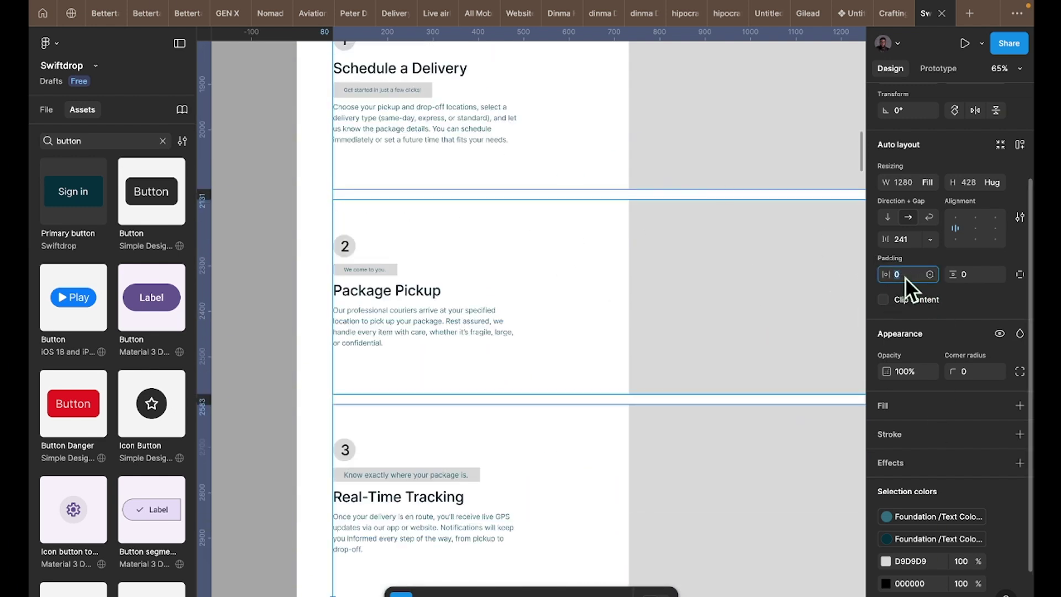
{"action": "type", "text": "24"}
{"action": "key", "text": "Return"}
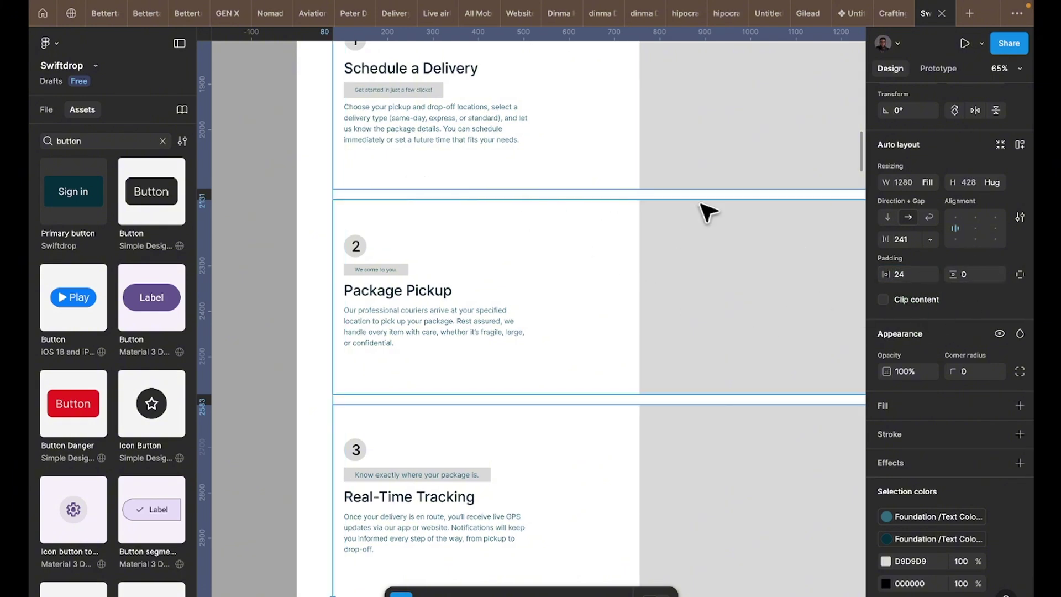
- Add a fill to the three selected step rows and apply the Foundation/Text Colours T50 style to it
{"action": "left_click", "coordinate": [904, 408]}
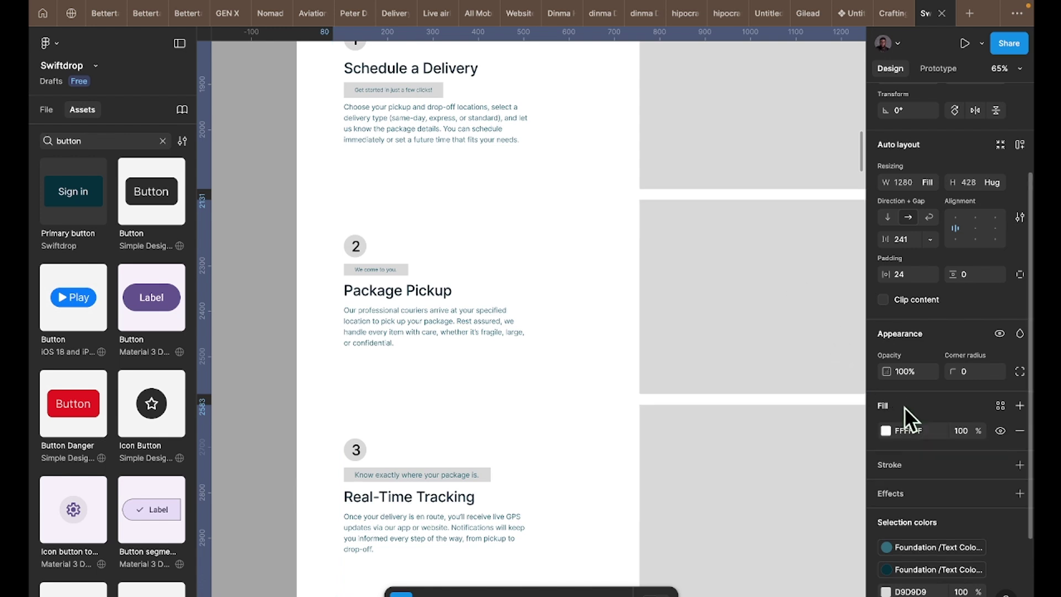
{"action": "left_click", "coordinate": [1000, 407]}
{"action": "scroll", "coordinate": [766, 491], "scroll_direction": "down", "scroll_amount": 2}
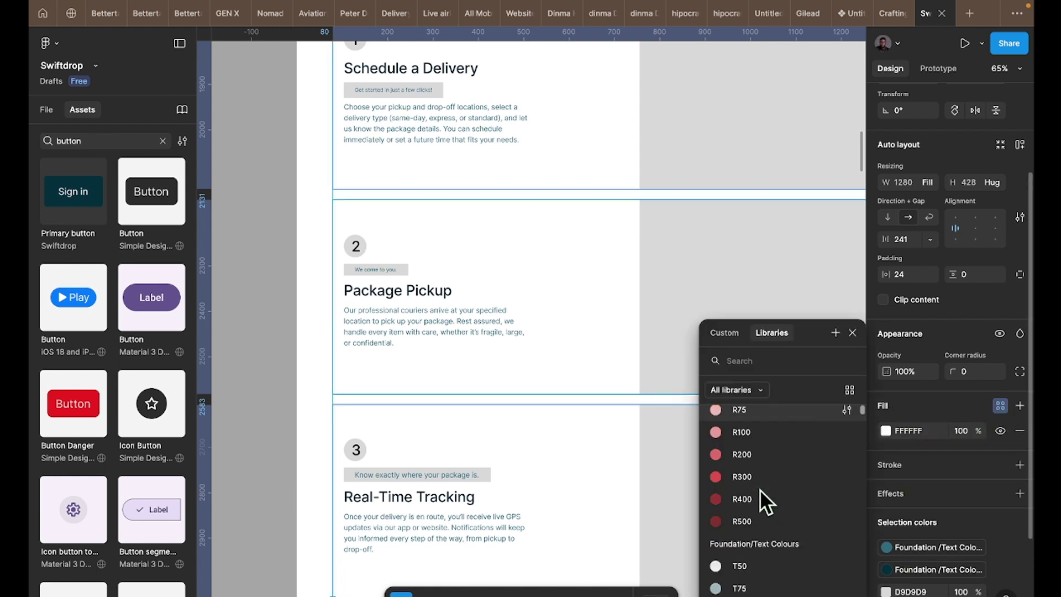
{"action": "scroll", "coordinate": [763, 490], "scroll_direction": "down", "scroll_amount": 5}
{"action": "scroll", "coordinate": [766, 495], "scroll_direction": "up", "scroll_amount": 4}
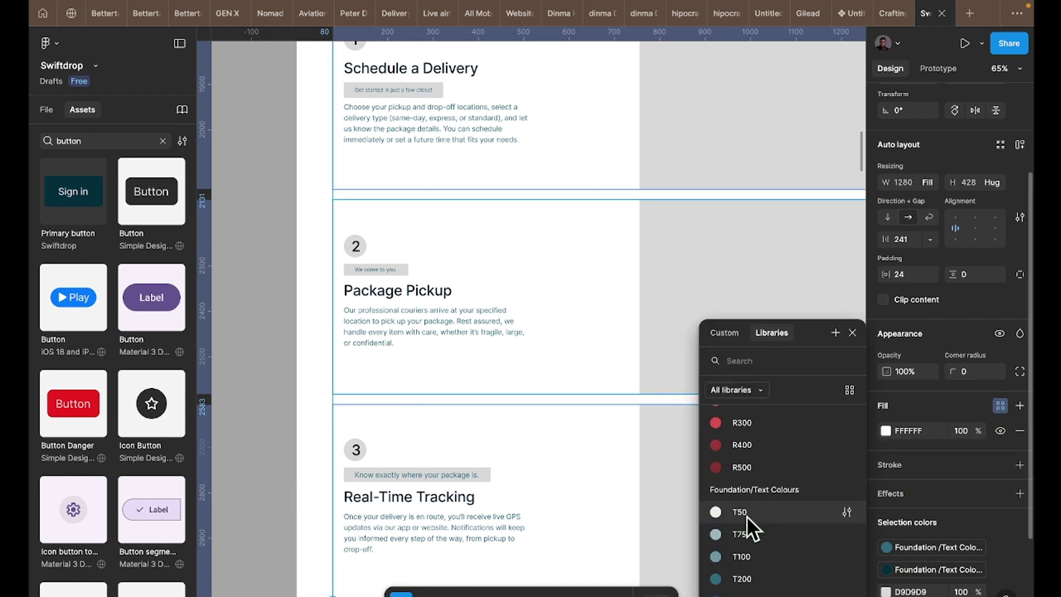
{"action": "left_click", "coordinate": [748, 516]}
{"action": "scroll", "coordinate": [478, 353], "scroll_direction": "up", "scroll_amount": 3}
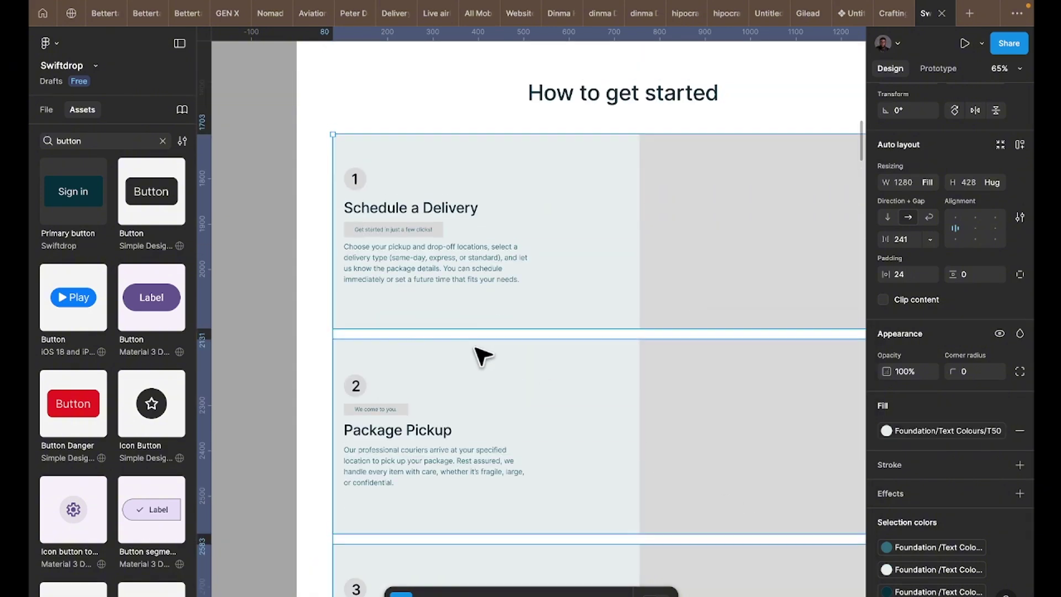
- Change the fill of the Package Pickup row to the Foundation/Secondary S50 style
{"action": "scroll", "coordinate": [481, 354], "scroll_direction": "up", "scroll_amount": 8}
{"action": "scroll", "coordinate": [481, 374], "scroll_direction": "down", "scroll_amount": 7}
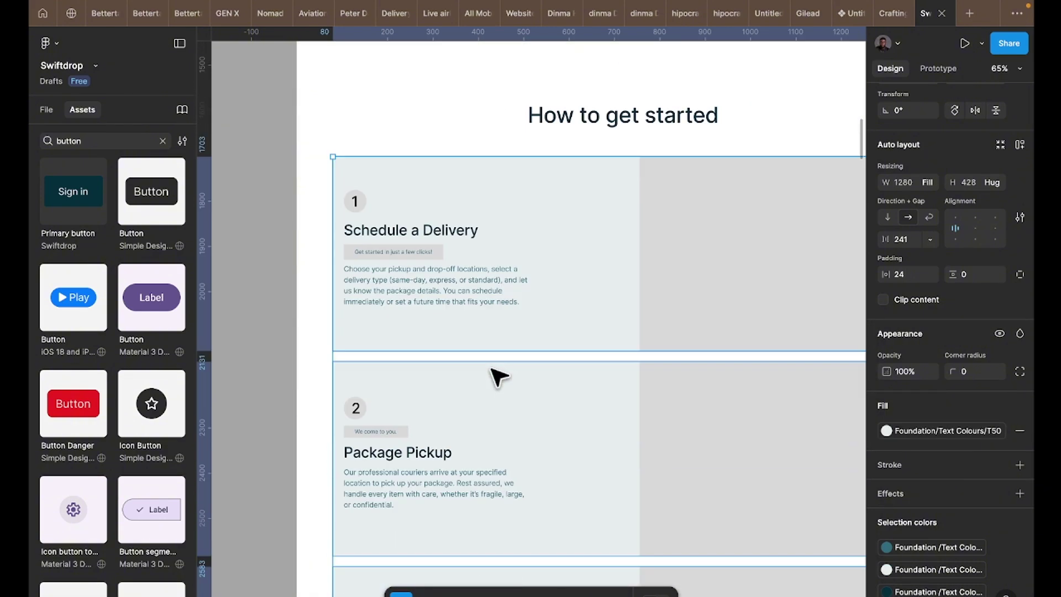
{"action": "left_click", "coordinate": [612, 434]}
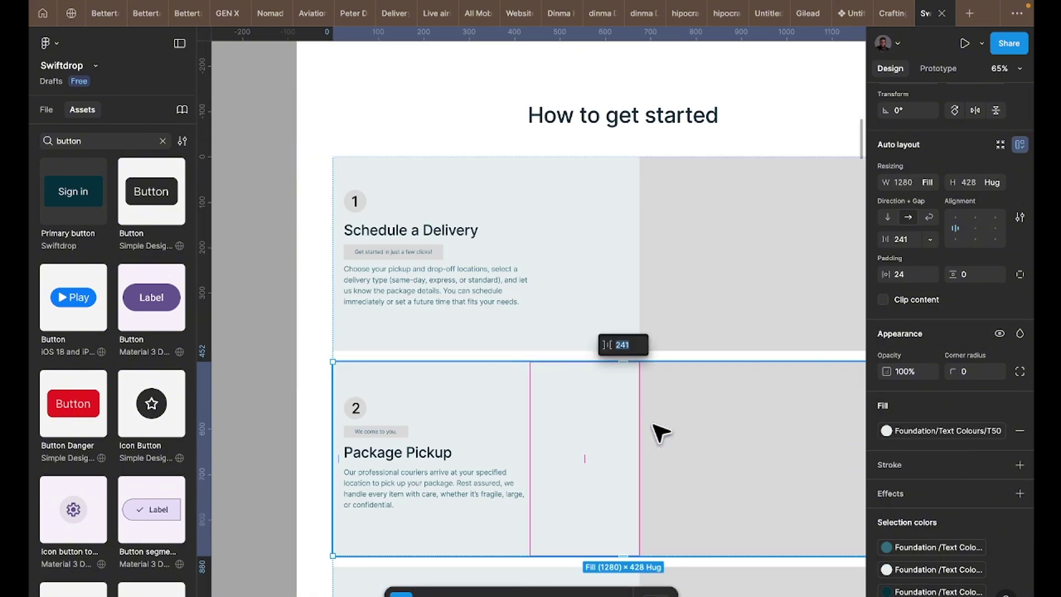
{"action": "left_click", "coordinate": [949, 431]}
{"action": "scroll", "coordinate": [760, 542], "scroll_direction": "down", "scroll_amount": 1}
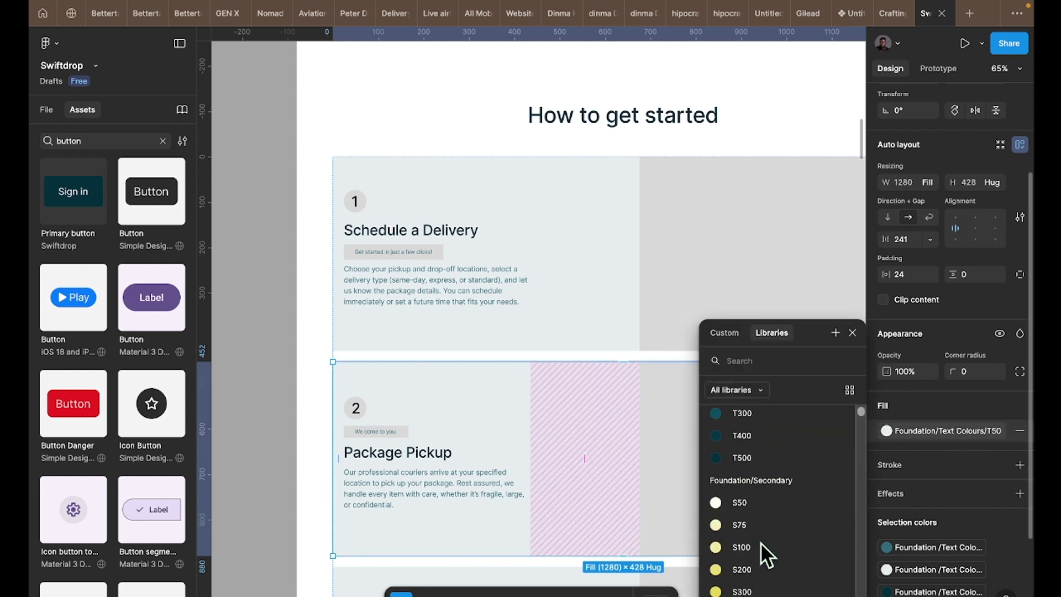
{"action": "left_click", "coordinate": [751, 504]}
{"action": "scroll", "coordinate": [754, 518], "scroll_direction": "down", "scroll_amount": 1}
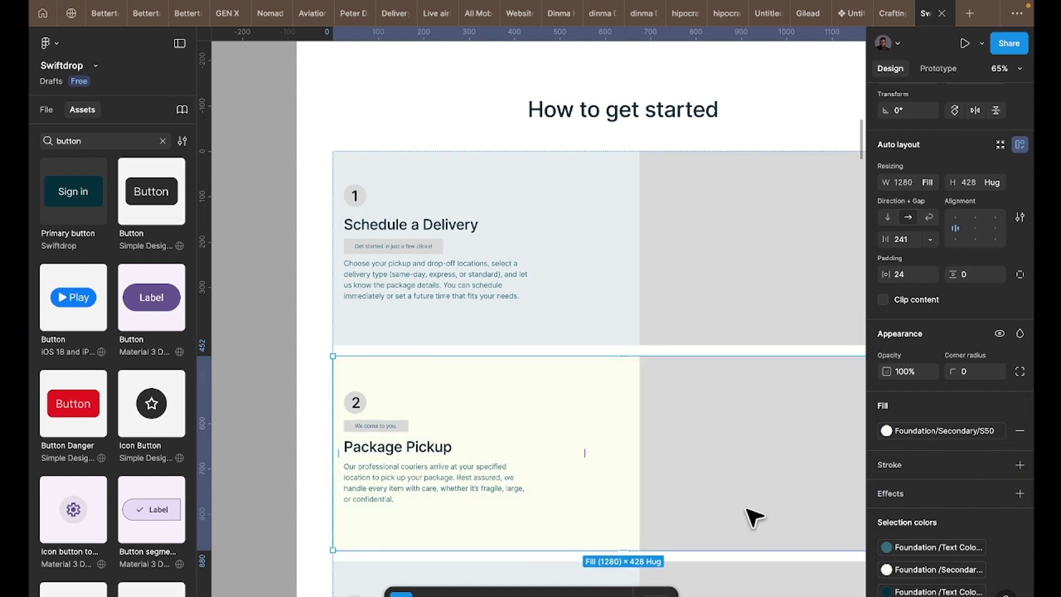
- Change the fill of the Real-Time Tracking row to the Foundation/Tetiary colour T50 style
{"action": "scroll", "coordinate": [755, 518], "scroll_direction": "down", "scroll_amount": 5}
{"action": "left_click", "coordinate": [597, 436]}
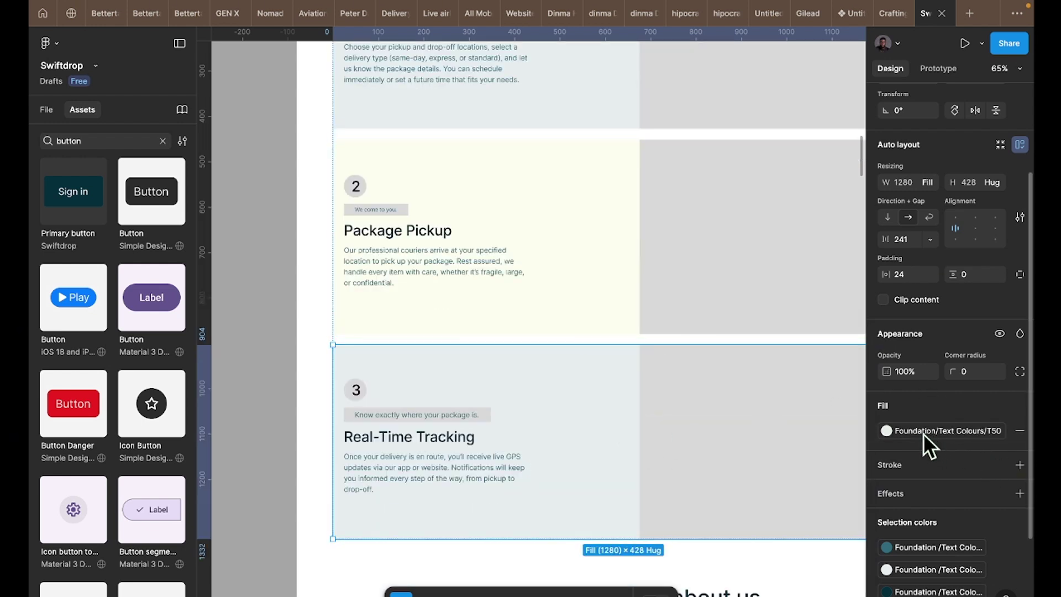
{"action": "scroll", "coordinate": [775, 493], "scroll_direction": "up", "scroll_amount": 1}
{"action": "scroll", "coordinate": [775, 493], "scroll_direction": "down", "scroll_amount": 2}
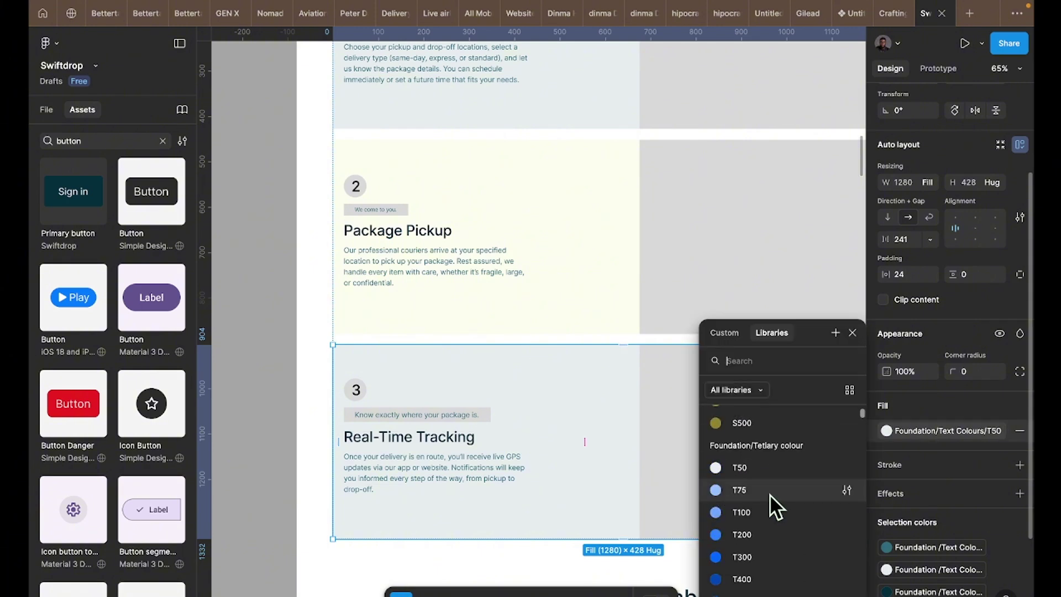
{"action": "left_click", "coordinate": [755, 472]}
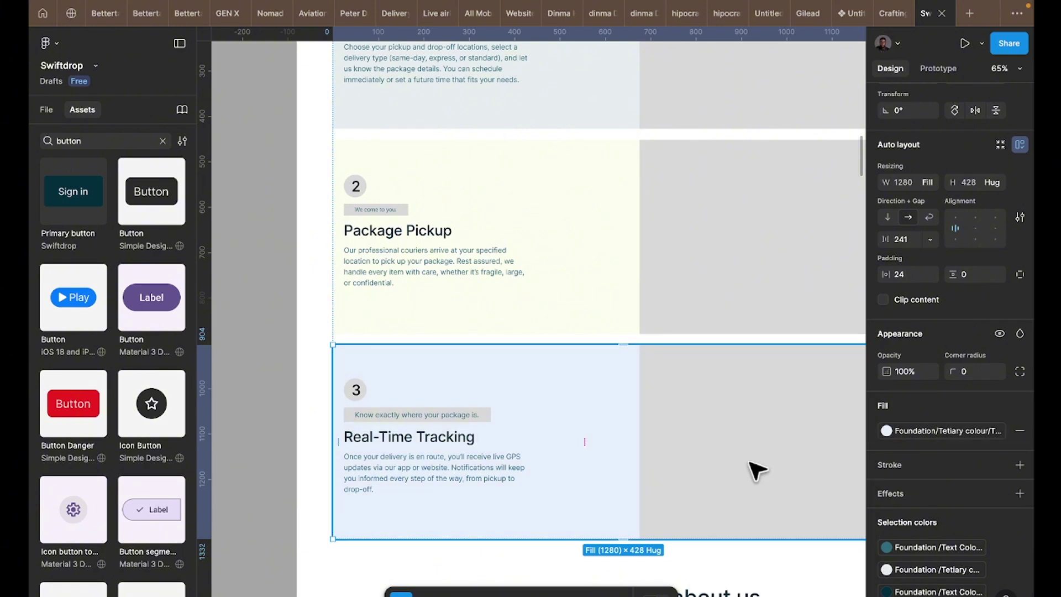
- Set the width of the container frame around the three How to get started rows to Hug contents
{"action": "scroll", "coordinate": [754, 469], "scroll_direction": "down", "scroll_amount": 3}
{"action": "scroll", "coordinate": [659, 407], "scroll_direction": "right", "scroll_amount": 3}
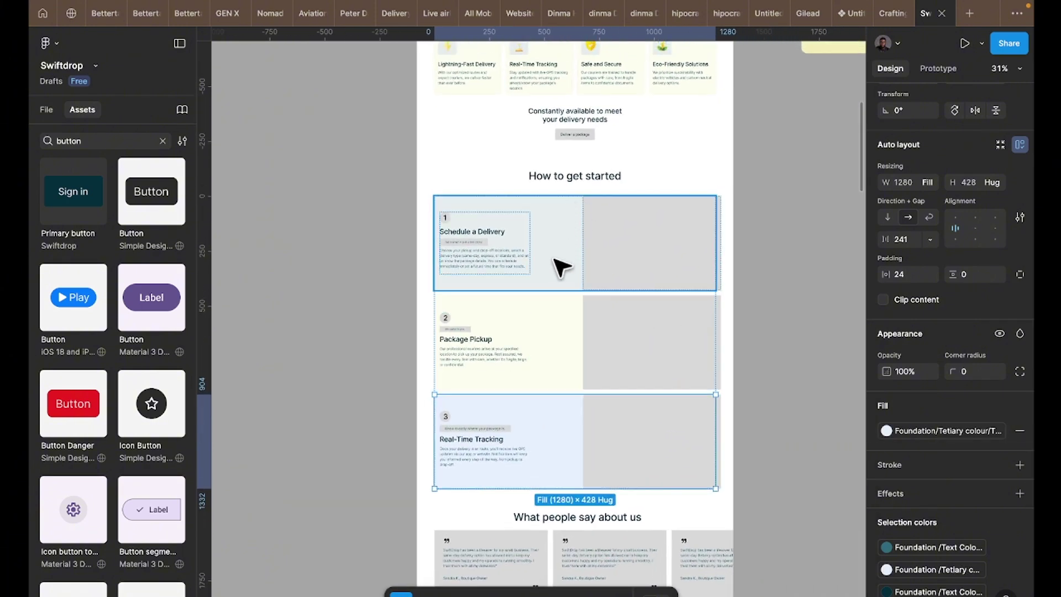
{"action": "left_click", "coordinate": [564, 348], "text": "shift"}
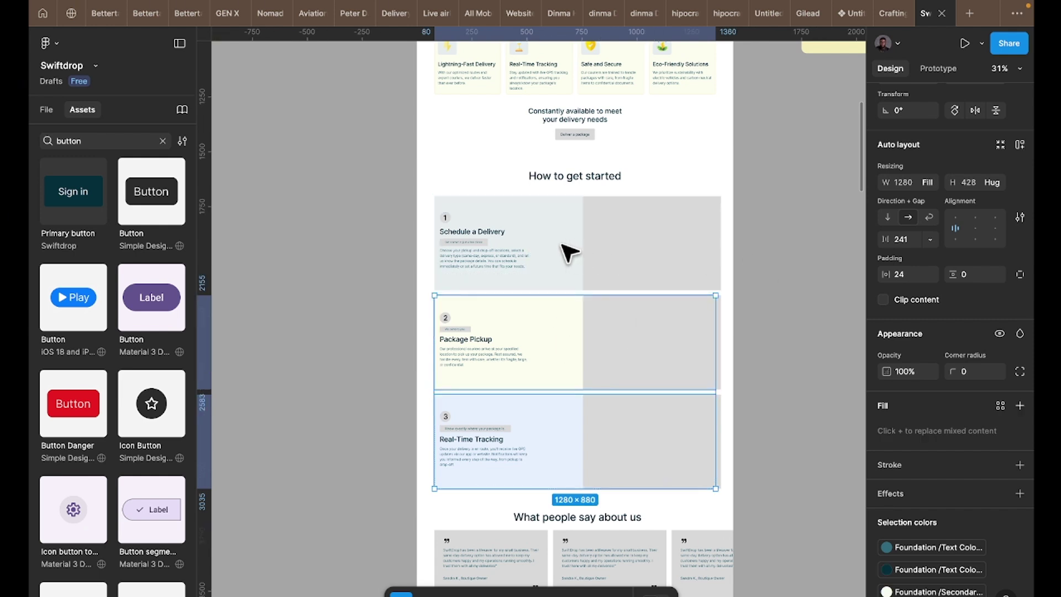
{"action": "key", "text": "Escape"}
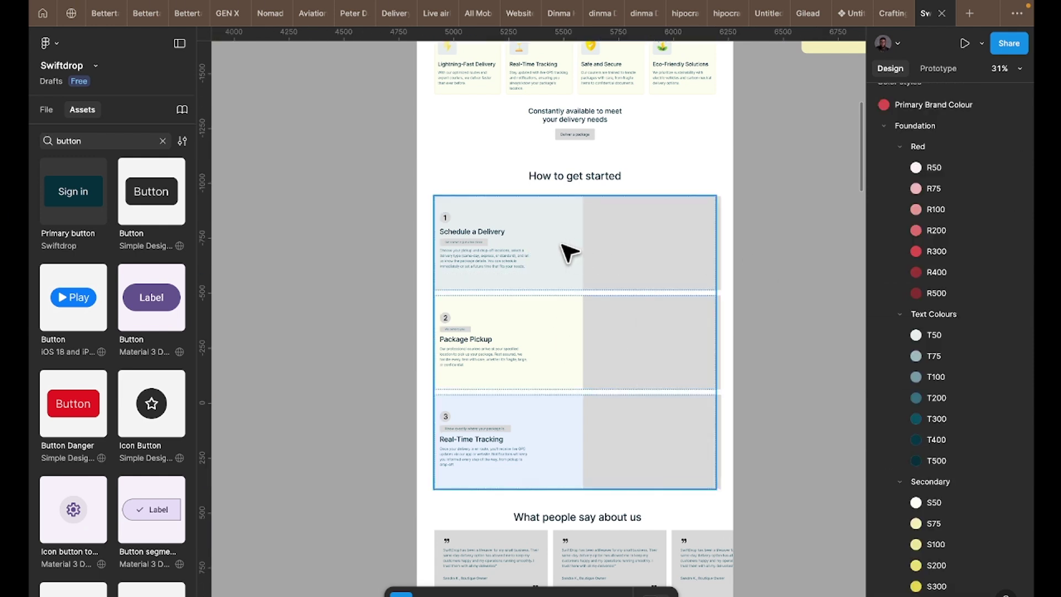
{"action": "left_click", "coordinate": [727, 223]}
{"action": "scroll", "coordinate": [727, 223], "scroll_direction": "up", "scroll_amount": 10}
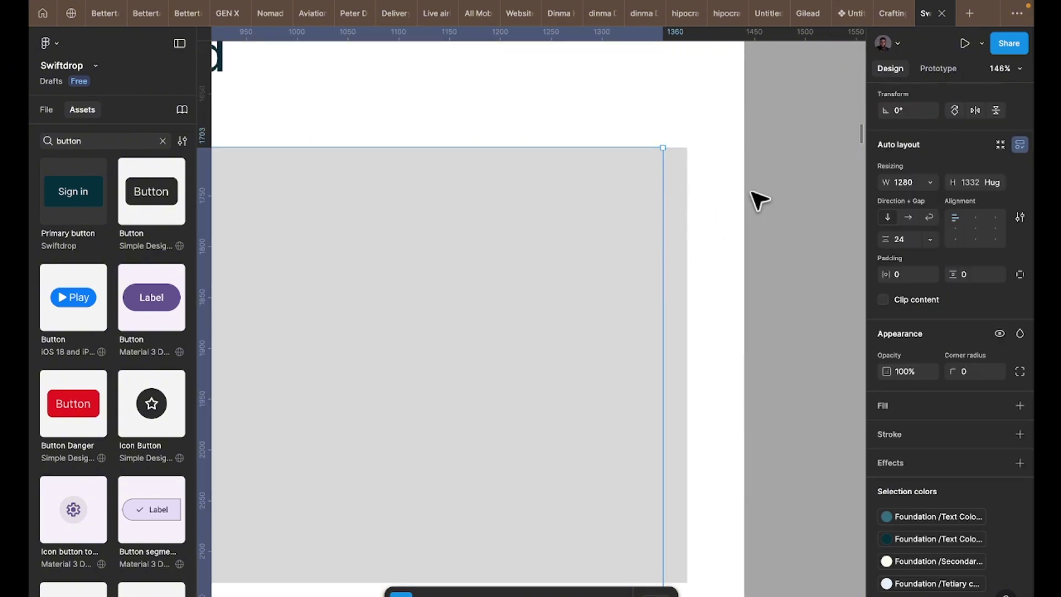
{"action": "left_click", "coordinate": [929, 184]}
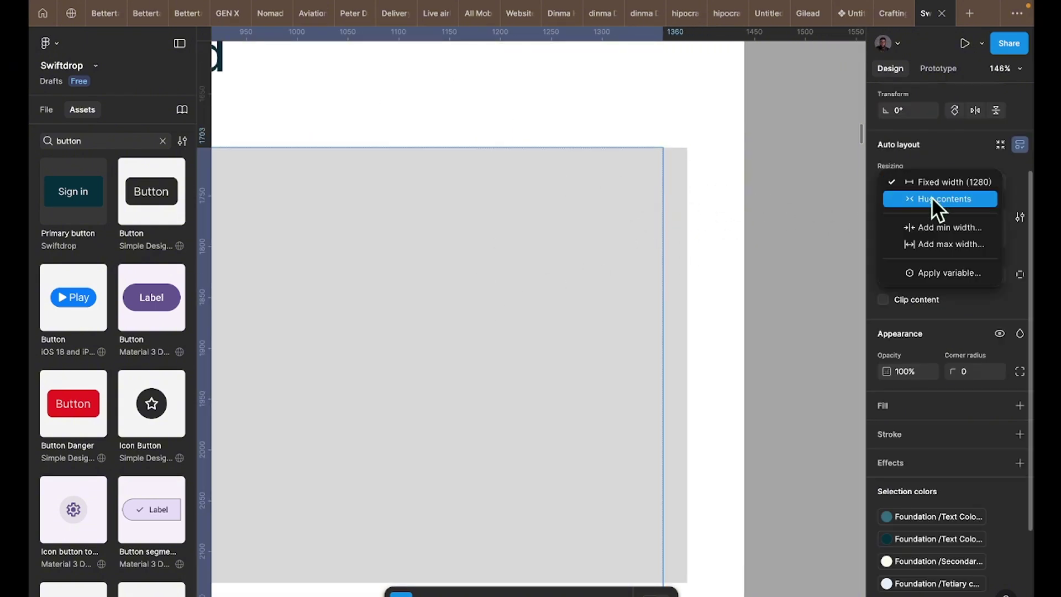
{"action": "left_click", "coordinate": [933, 199]}
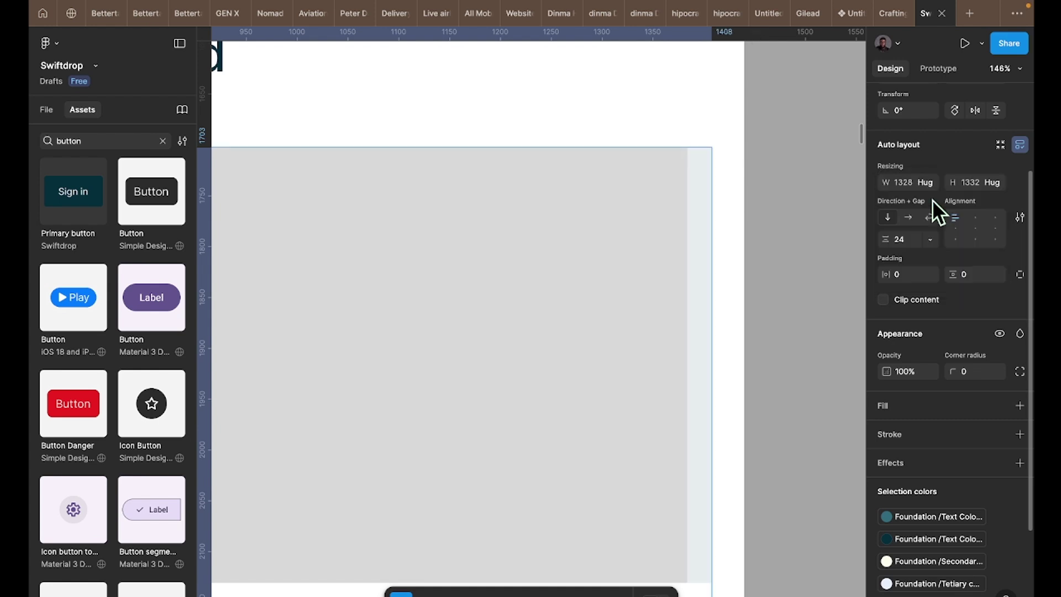
- Try an Auto gap and a Hug contents width on the Schedule a Delivery row
{"action": "scroll", "coordinate": [774, 277], "scroll_direction": "down", "scroll_amount": 3}
{"action": "scroll", "coordinate": [775, 318], "scroll_direction": "down", "scroll_amount": 5}
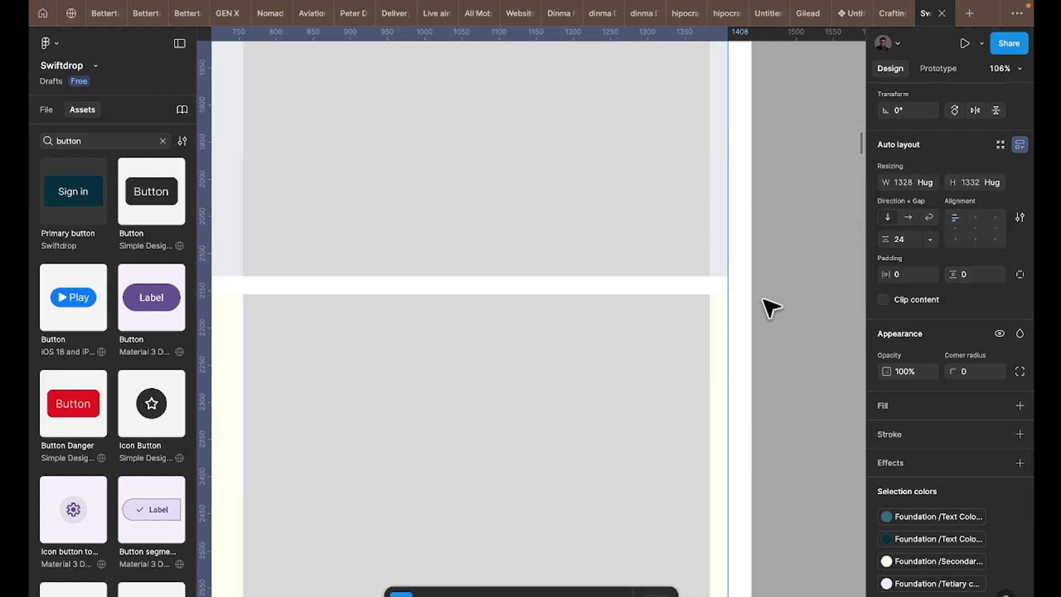
{"action": "scroll", "coordinate": [771, 304], "scroll_direction": "down", "scroll_amount": 6}
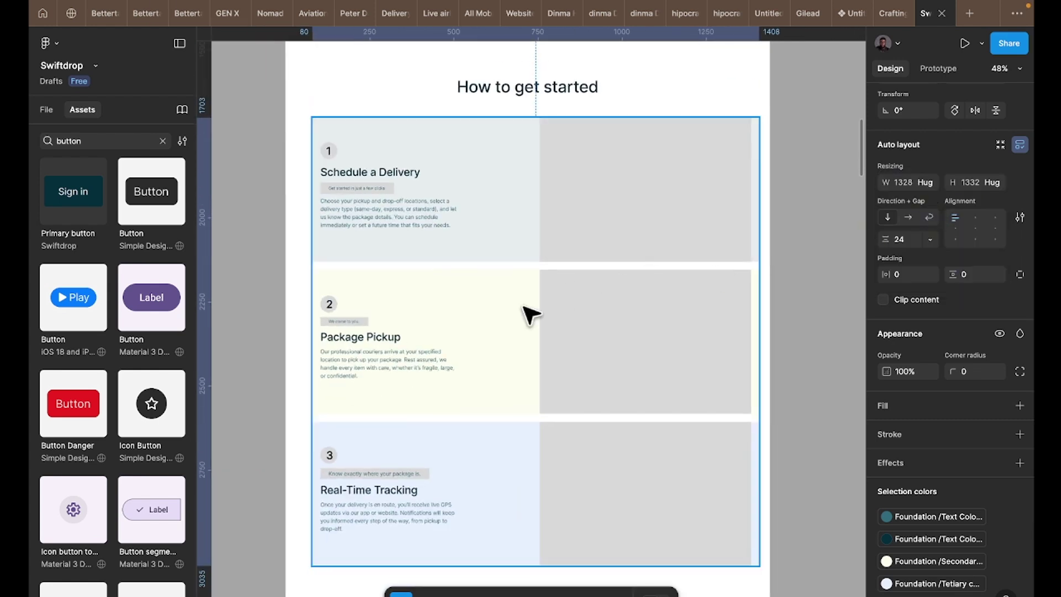
{"action": "double_click", "coordinate": [532, 237]}
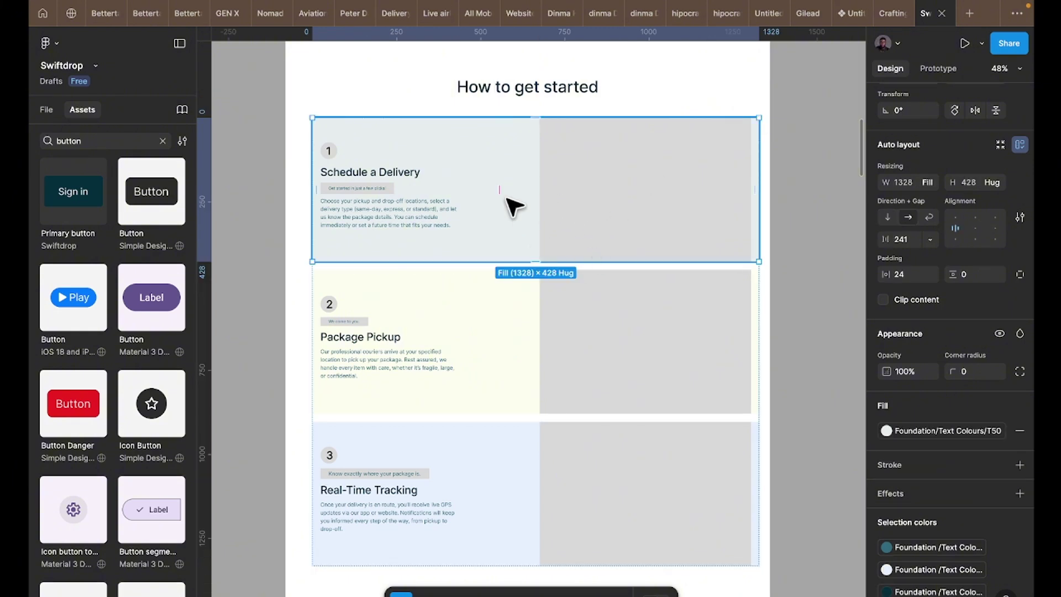
{"action": "left_click", "coordinate": [931, 243]}
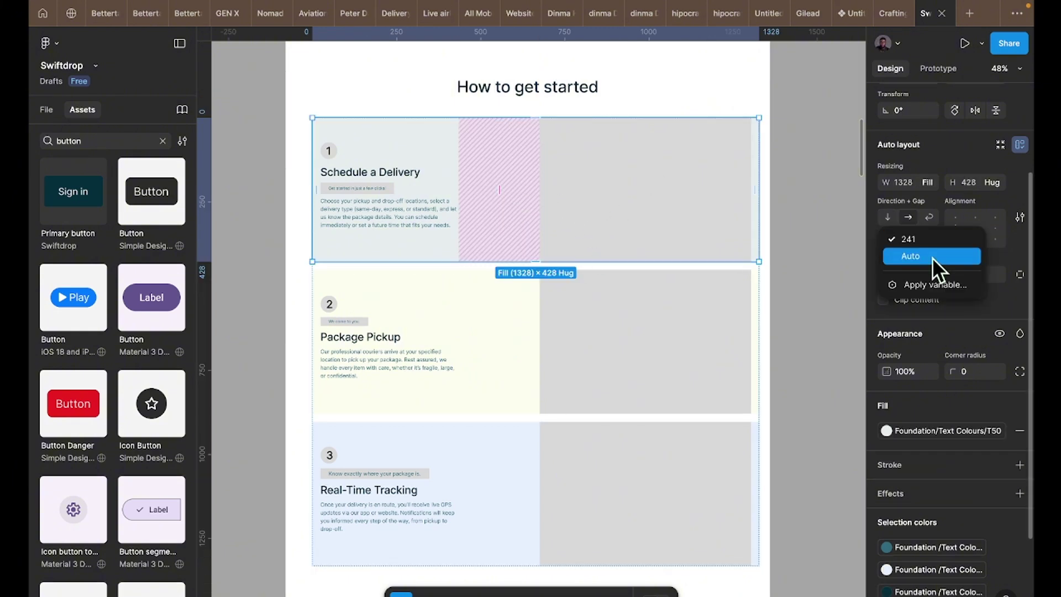
{"action": "left_click", "coordinate": [933, 258]}
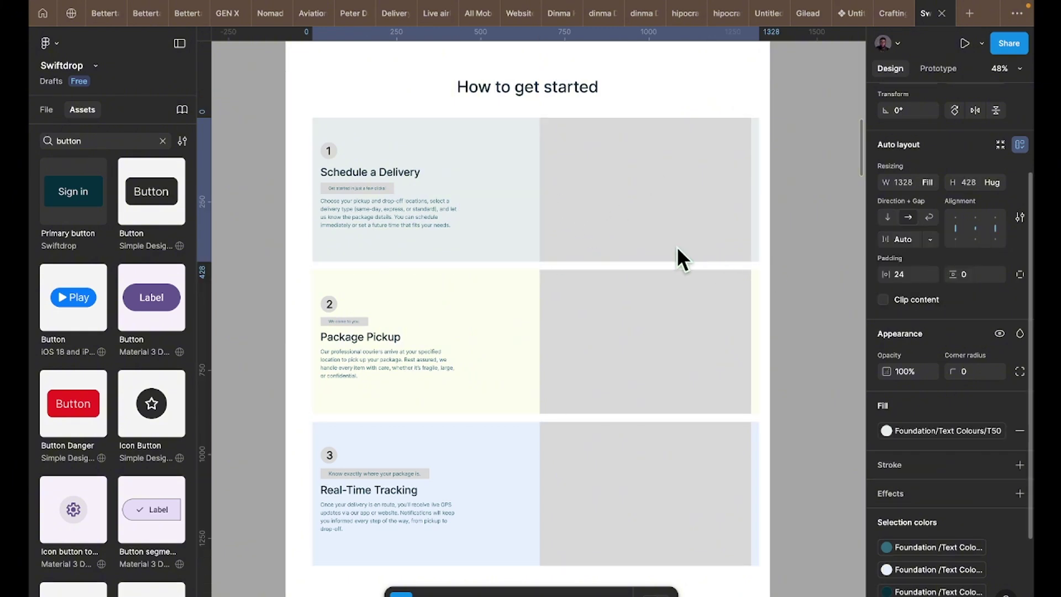
{"action": "left_click", "coordinate": [933, 186]}
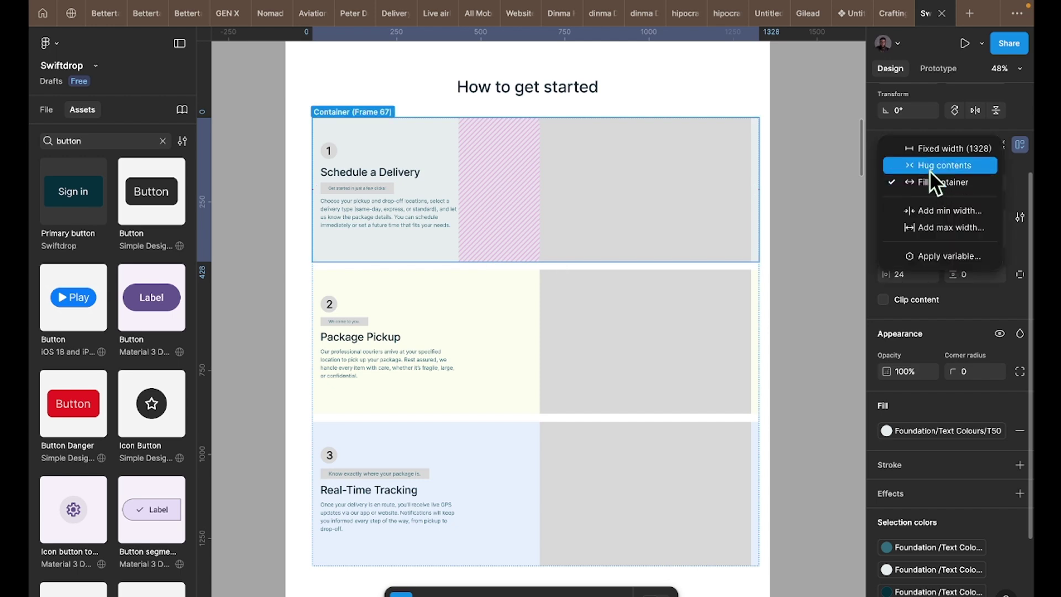
{"action": "left_click", "coordinate": [930, 170]}
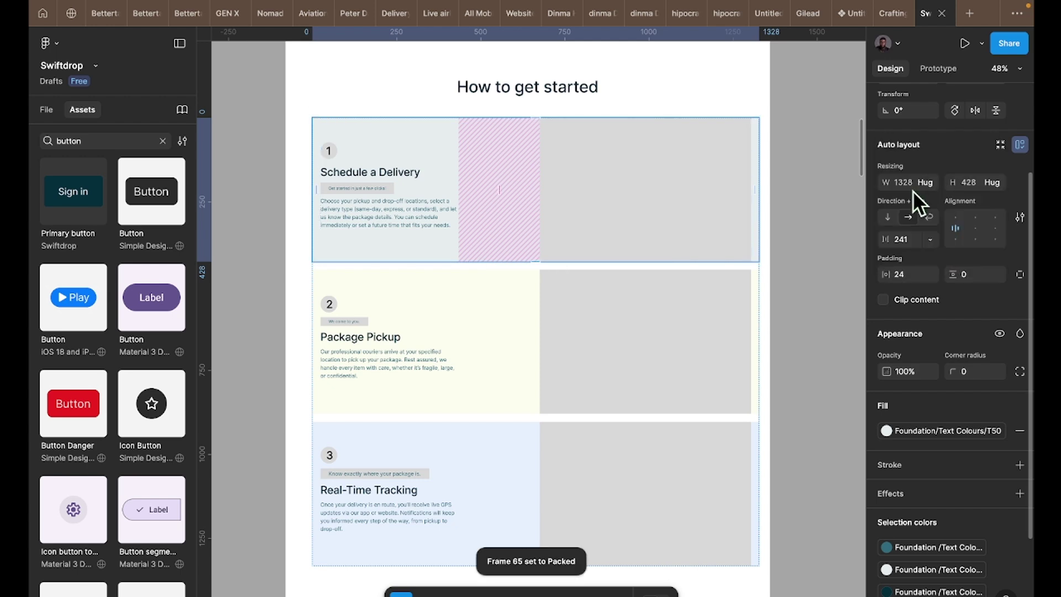
- Align the Schedule a Delivery row's contents to the right, with a Fill container width and an Auto gap
{"action": "left_click", "coordinate": [602, 208]}
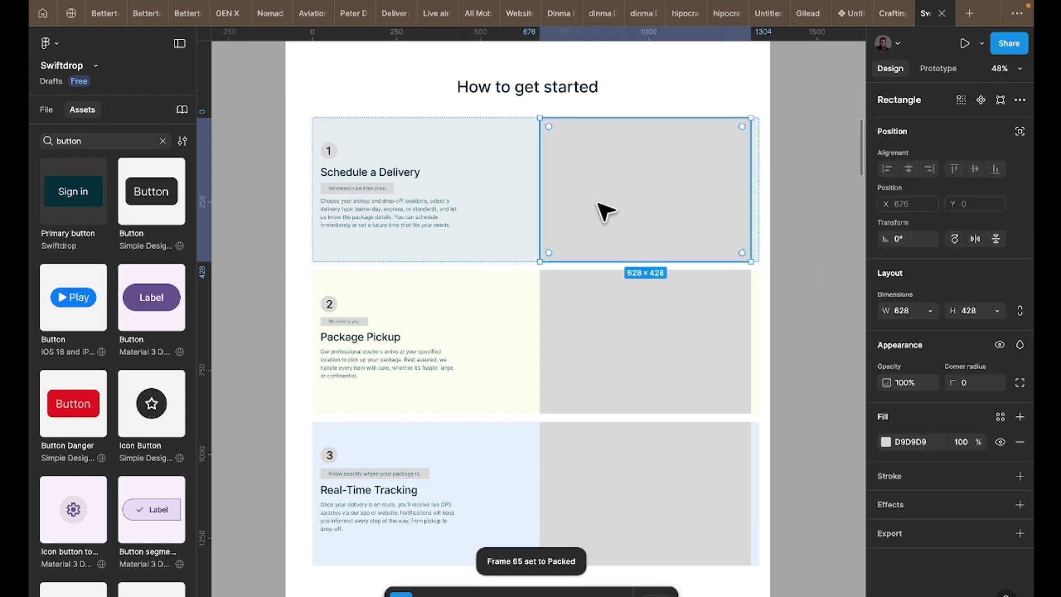
{"action": "left_click", "coordinate": [517, 217]}
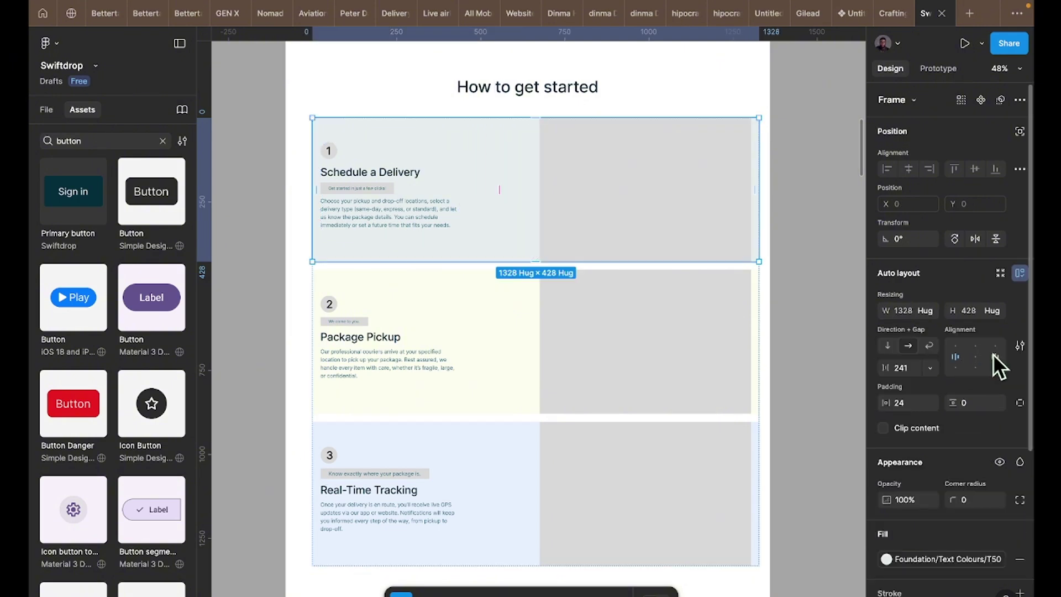
{"action": "left_click", "coordinate": [994, 355]}
{"action": "left_click", "coordinate": [934, 311]}
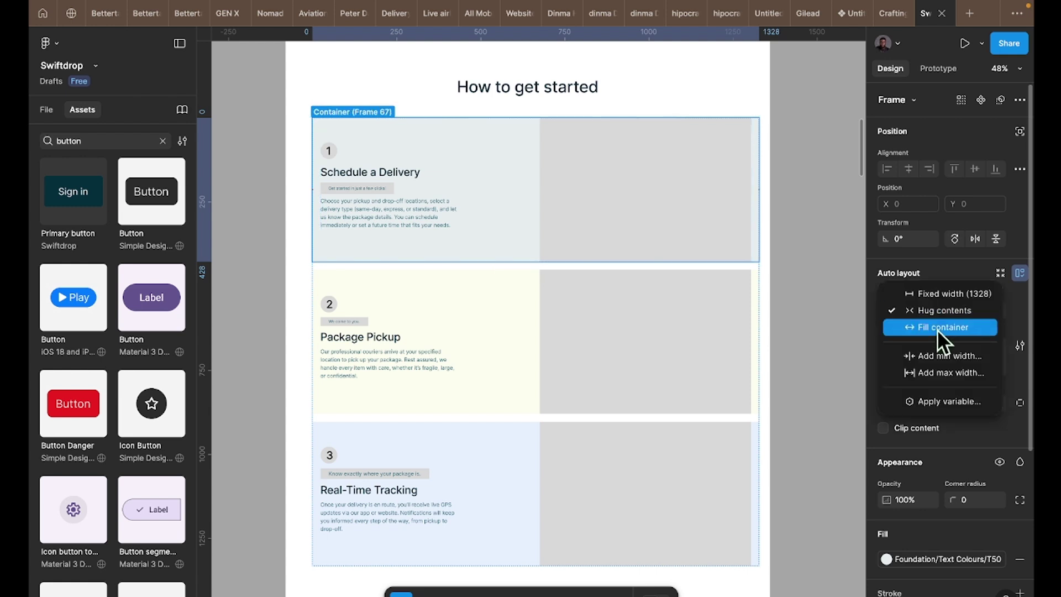
{"action": "left_click", "coordinate": [937, 329]}
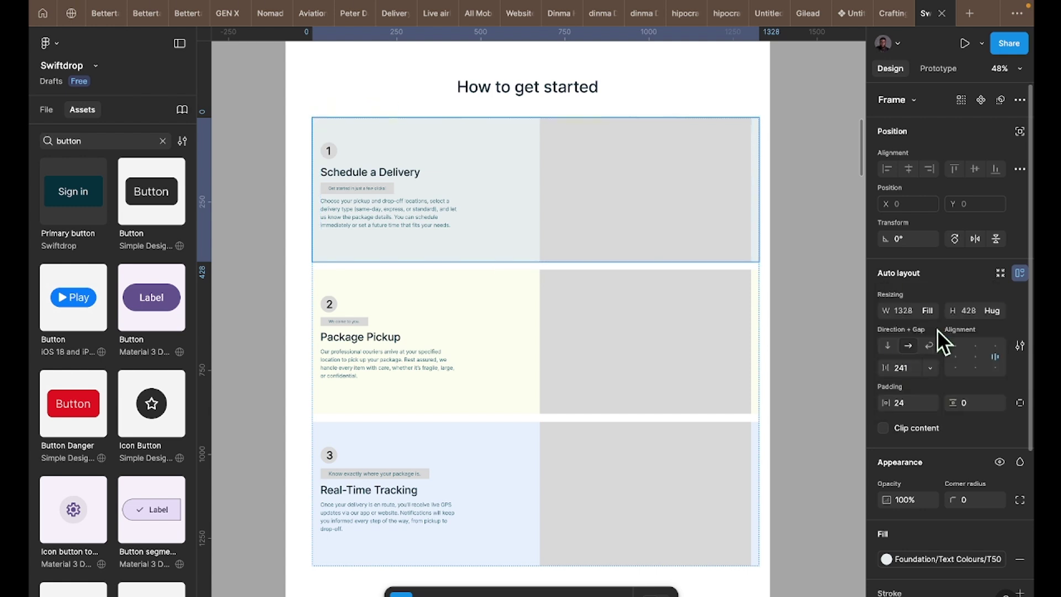
{"action": "left_click", "coordinate": [930, 369]}
{"action": "left_click", "coordinate": [932, 385]}
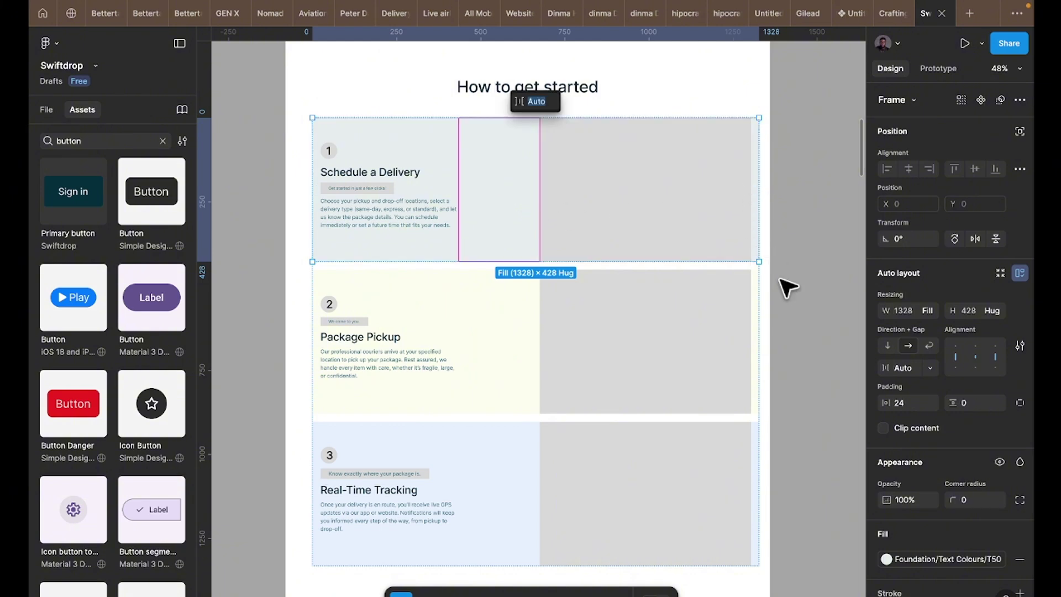
- Align the Package Pickup row's contents to the right and set its horizontal gap to Auto
{"action": "left_click", "coordinate": [529, 357]}
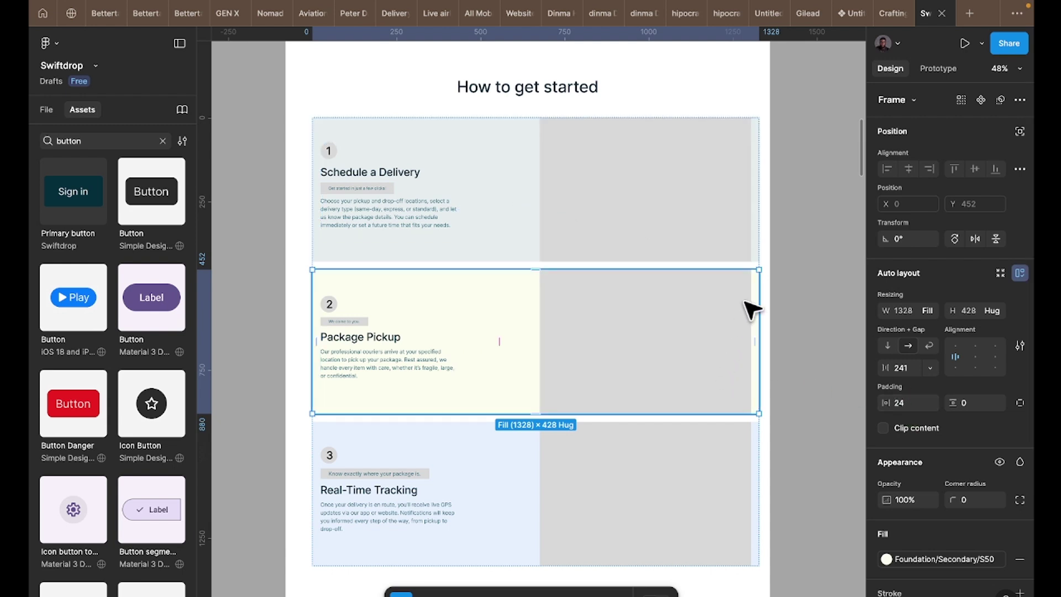
{"action": "left_click", "coordinate": [708, 314]}
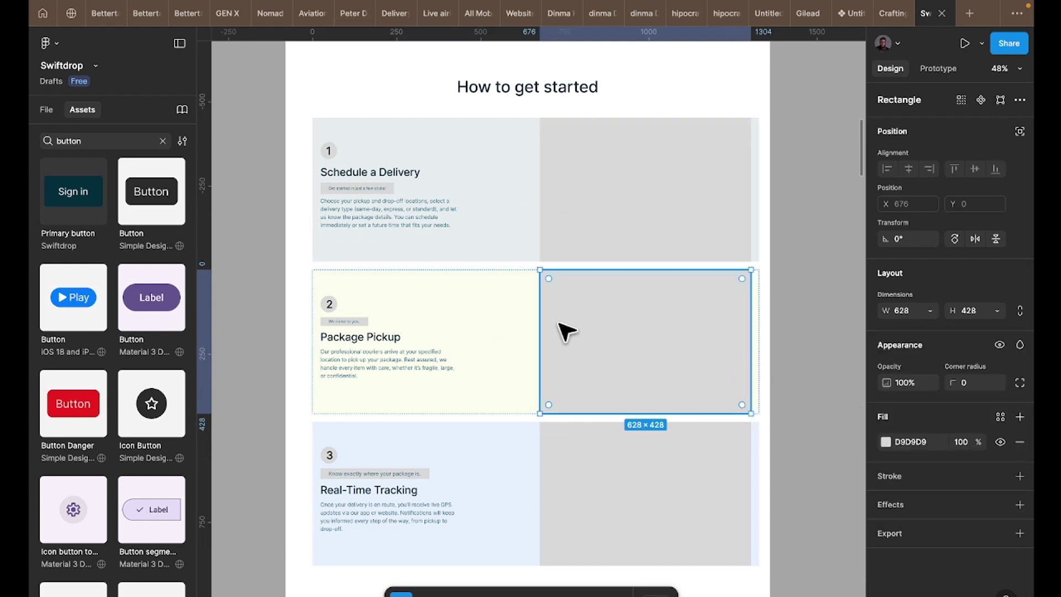
{"action": "left_click", "coordinate": [522, 325]}
{"action": "left_click", "coordinate": [996, 357]}
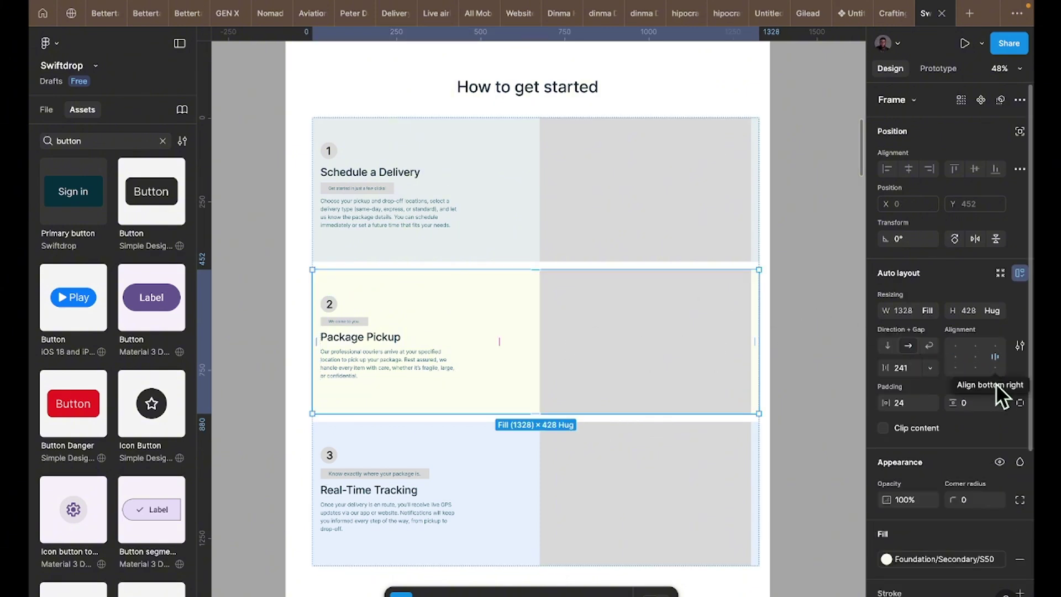
{"action": "left_click", "coordinate": [931, 367]}
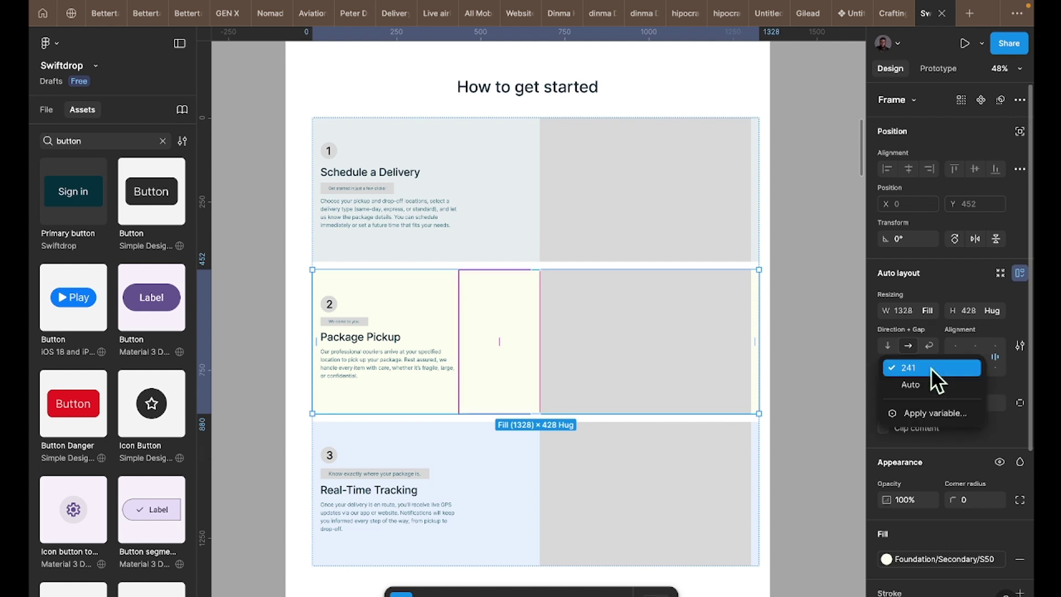
{"action": "left_click", "coordinate": [928, 310]}
{"action": "left_click", "coordinate": [930, 311]}
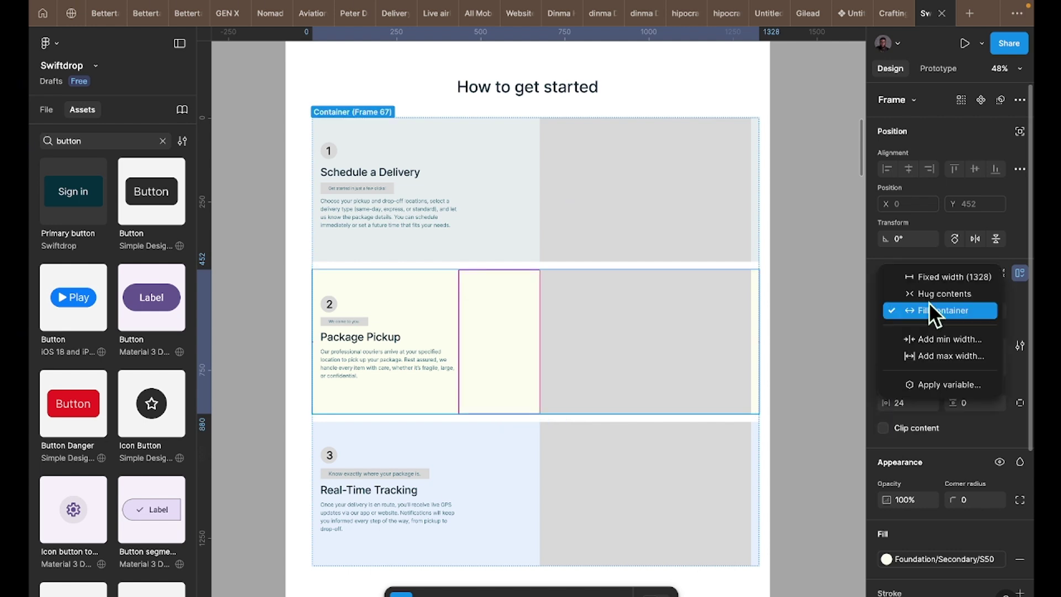
{"action": "left_click", "coordinate": [929, 311]}
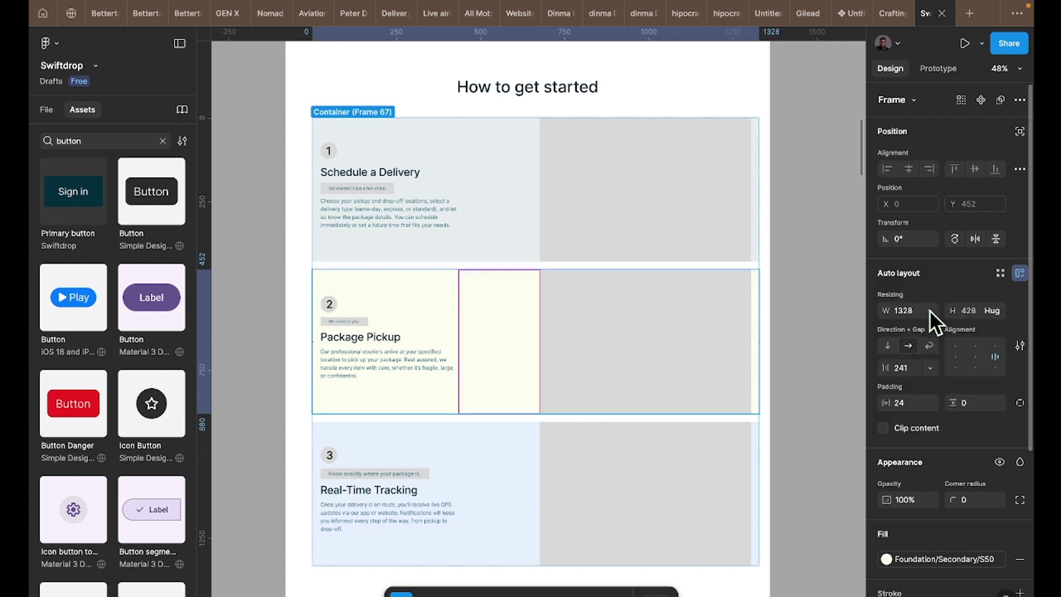
{"action": "left_click", "coordinate": [931, 367]}
{"action": "left_click", "coordinate": [929, 380]}
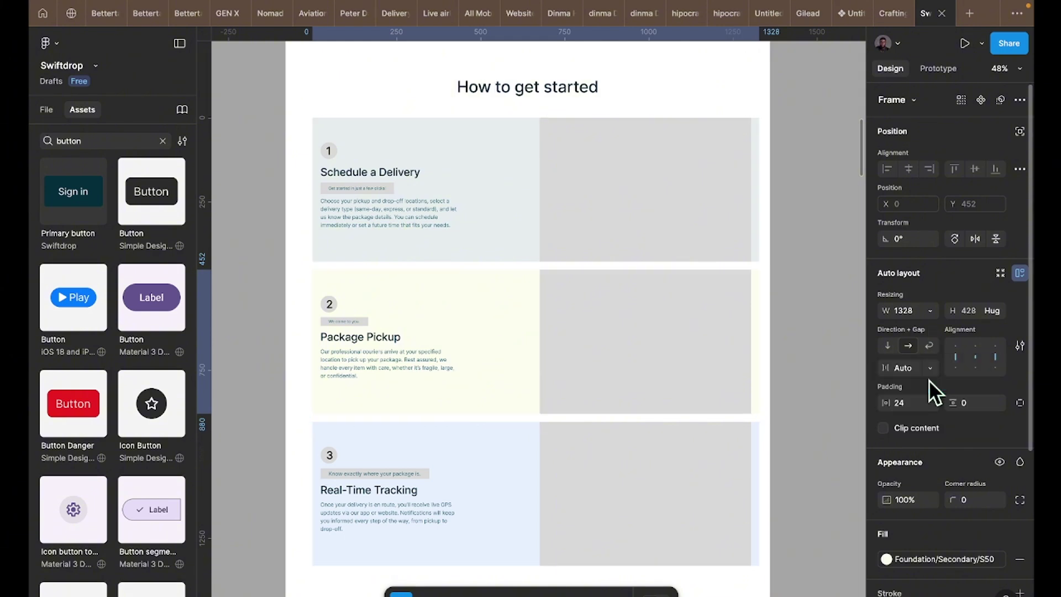
- Select the Real-Time Tracking row and look over the page from the feature cards down to the step rows
{"action": "left_click", "coordinate": [530, 486]}
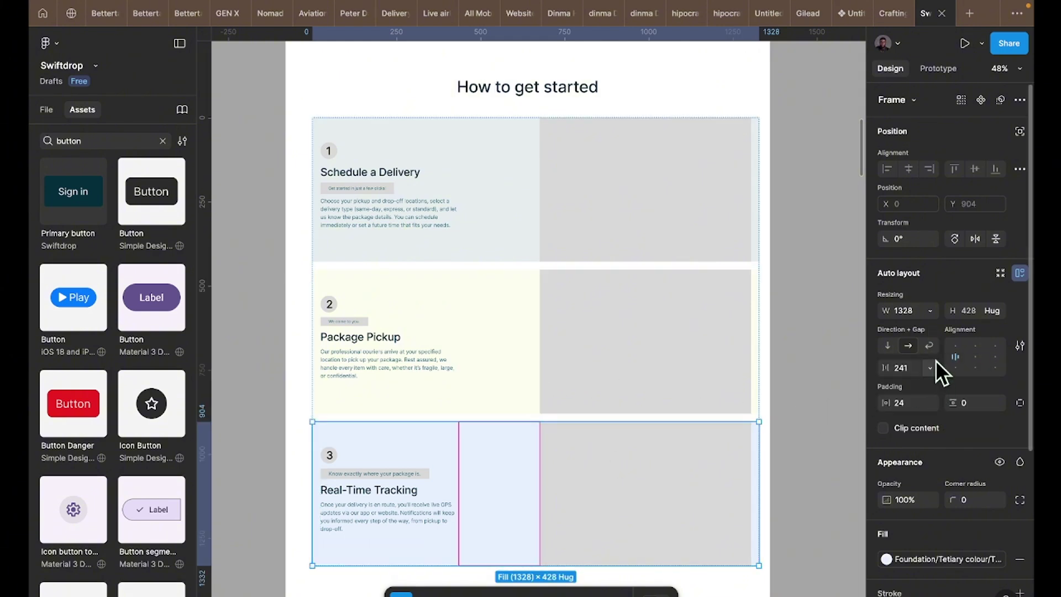
{"action": "scroll", "coordinate": [594, 289], "scroll_direction": "up", "scroll_amount": 4}
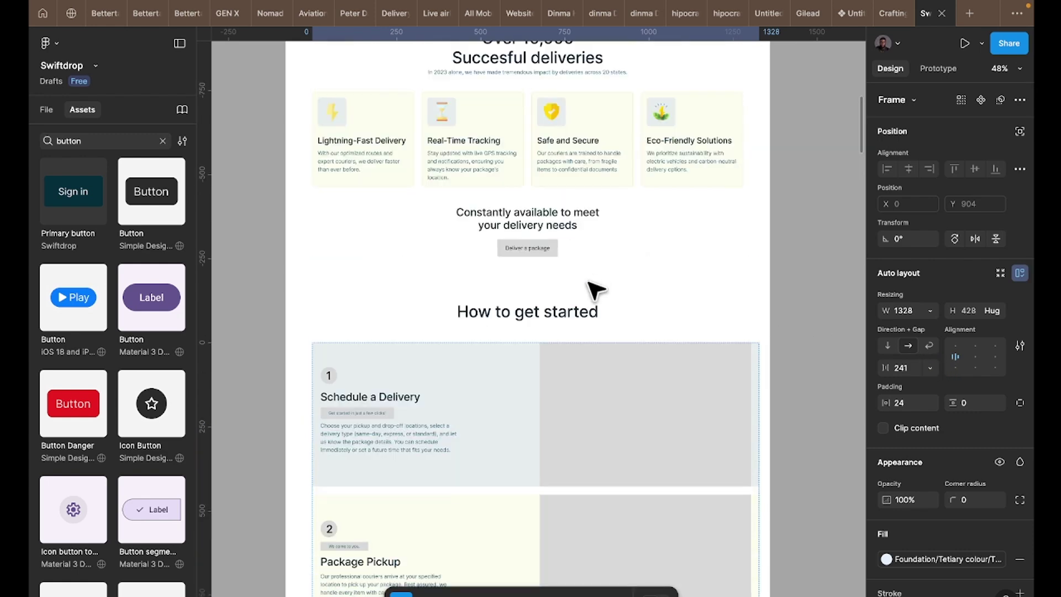
{"action": "scroll", "coordinate": [597, 288], "scroll_direction": "up", "scroll_amount": 6}
{"action": "scroll", "coordinate": [606, 290], "scroll_direction": "down", "scroll_amount": 10}
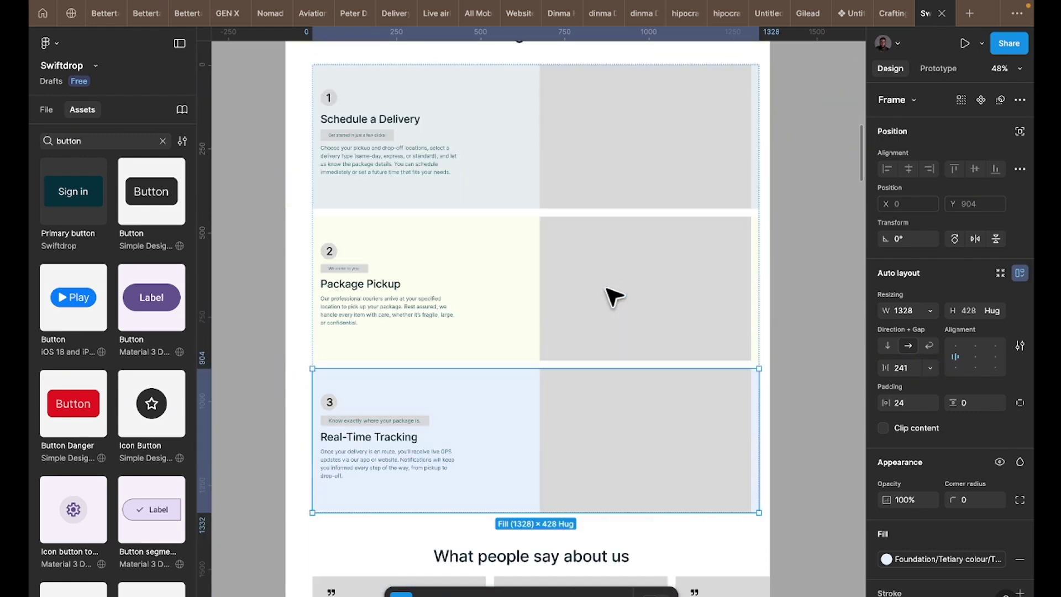
- Recolour the number 2 badge circle in the Package Pickup row with the S300 library colour
{"action": "scroll", "coordinate": [613, 304], "scroll_direction": "down", "scroll_amount": 2}
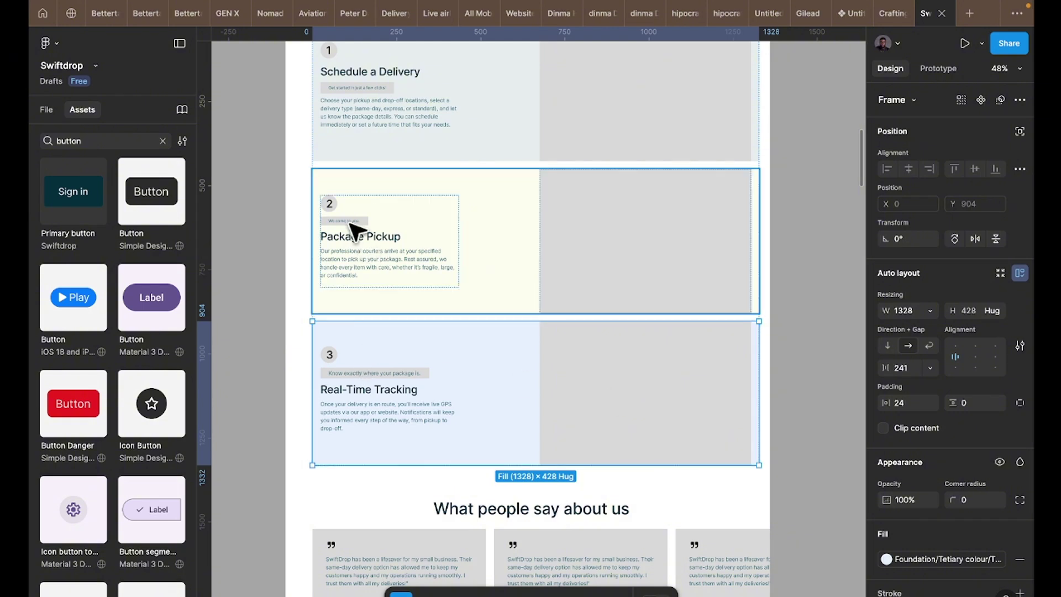
{"action": "scroll", "coordinate": [347, 226], "scroll_direction": "up", "scroll_amount": 10}
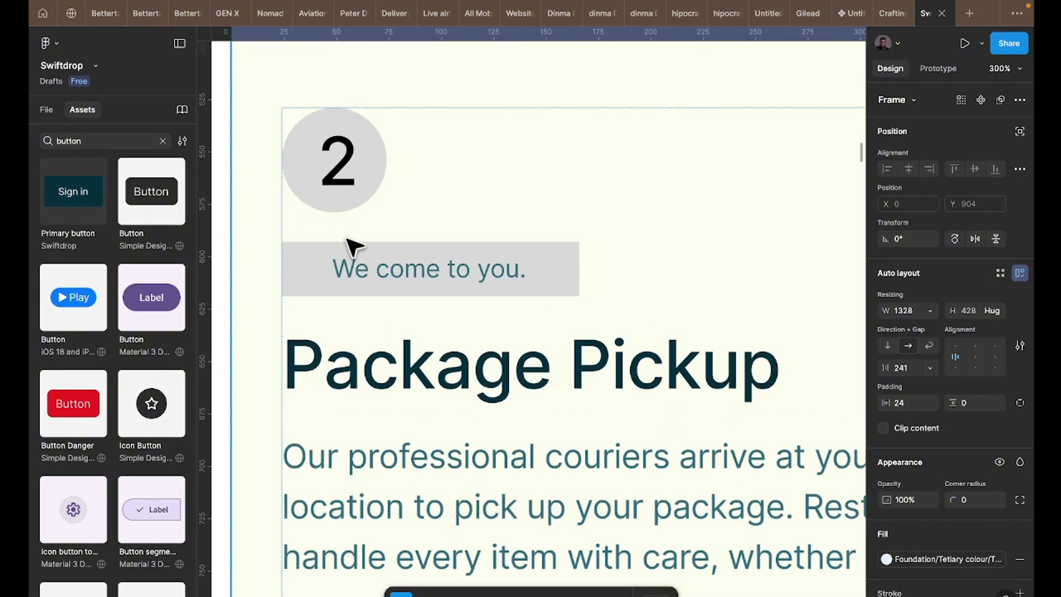
{"action": "scroll", "coordinate": [351, 206], "scroll_direction": "down", "scroll_amount": 1}
{"action": "left_click", "coordinate": [350, 206]}
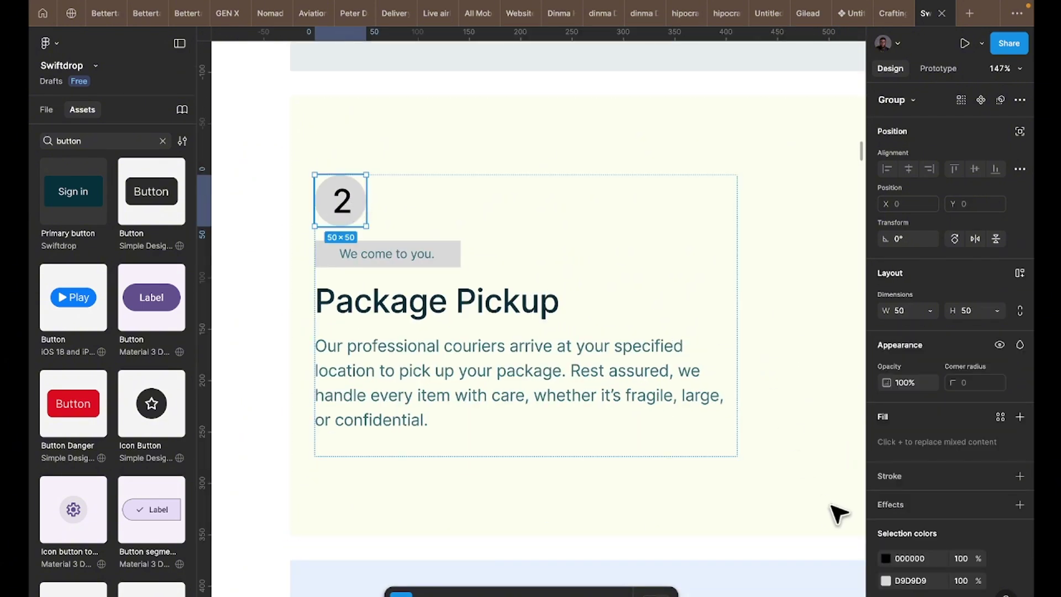
{"action": "scroll", "coordinate": [934, 469], "scroll_direction": "down", "scroll_amount": 1}
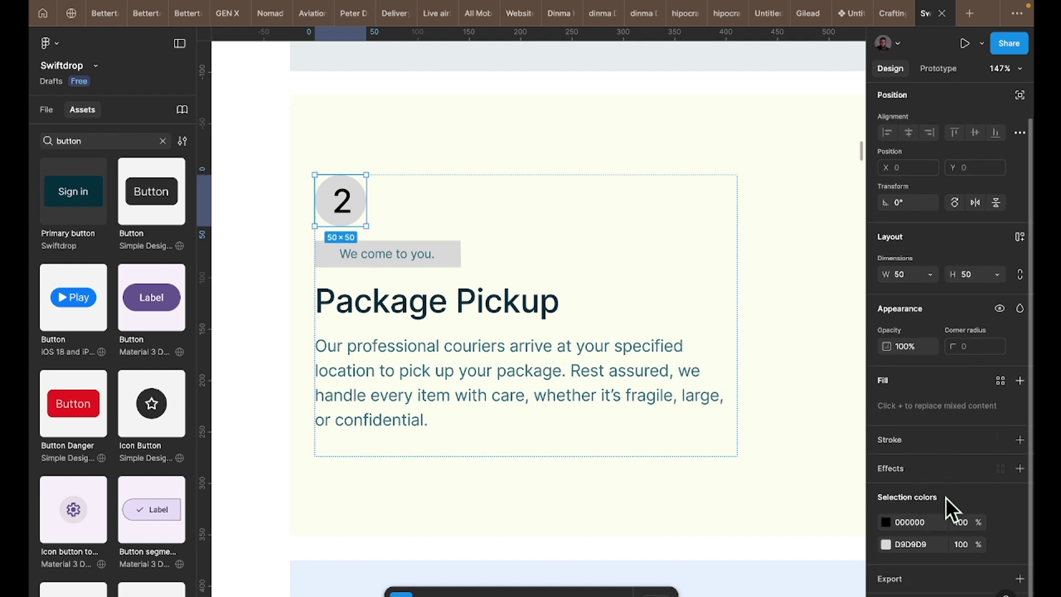
{"action": "left_click", "coordinate": [884, 545]}
{"action": "left_click", "coordinate": [1001, 545]}
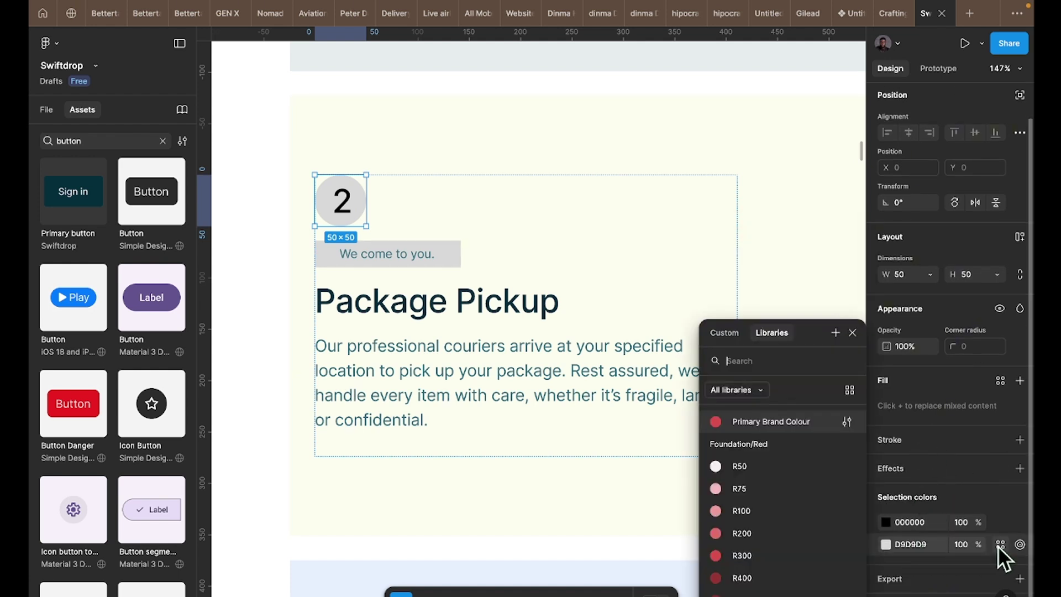
{"action": "scroll", "coordinate": [768, 514], "scroll_direction": "down", "scroll_amount": 5}
{"action": "scroll", "coordinate": [768, 514], "scroll_direction": "up", "scroll_amount": 8}
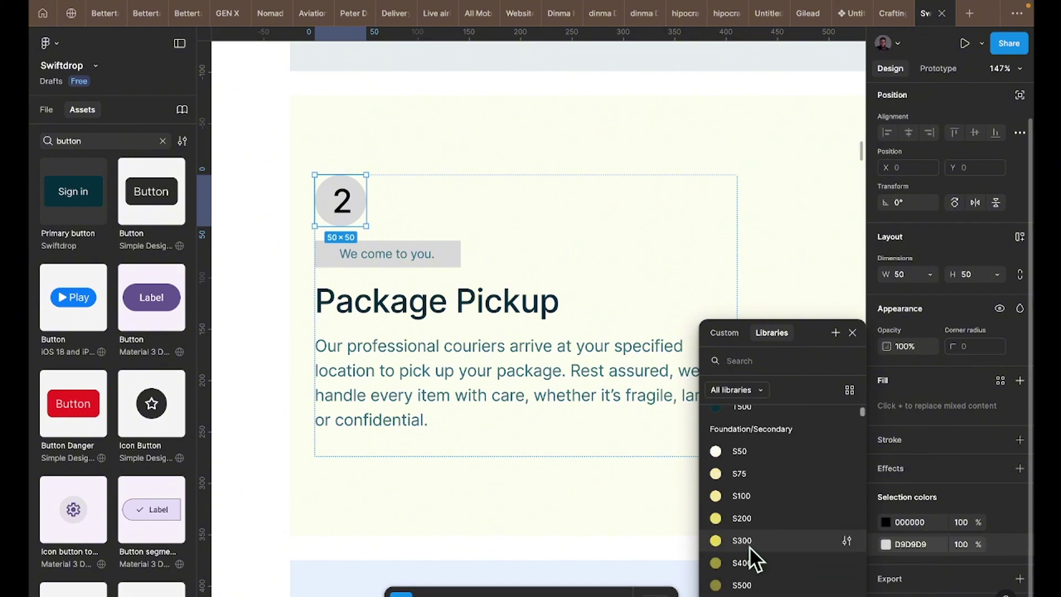
{"action": "left_click", "coordinate": [751, 544]}
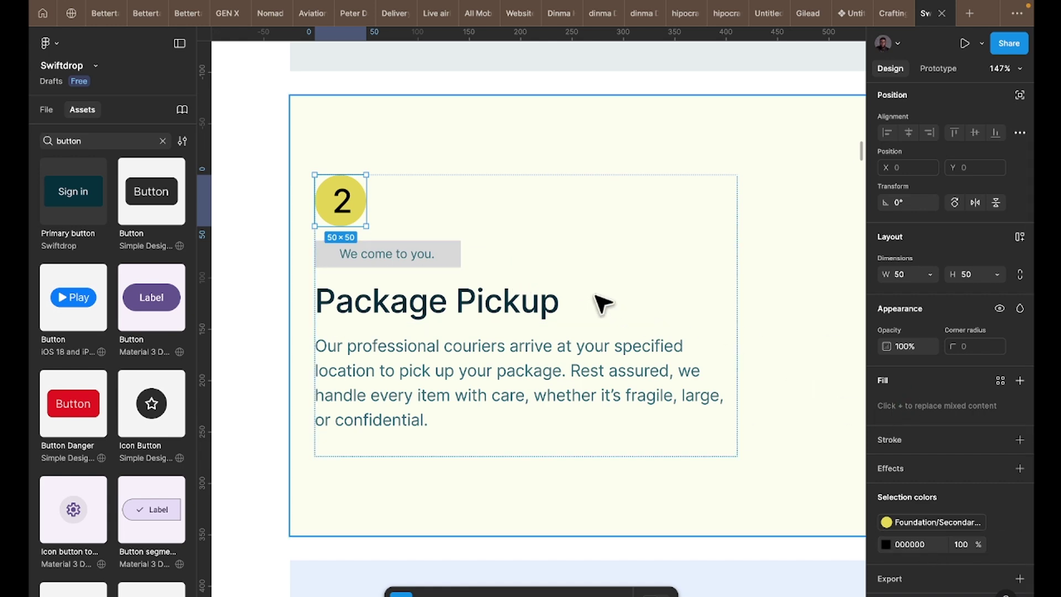
- Set the corner radius of the "We come to you." tag to 24
{"action": "scroll", "coordinate": [595, 298], "scroll_direction": "up", "scroll_amount": 3}
{"action": "scroll", "coordinate": [545, 302], "scroll_direction": "up", "scroll_amount": 5}
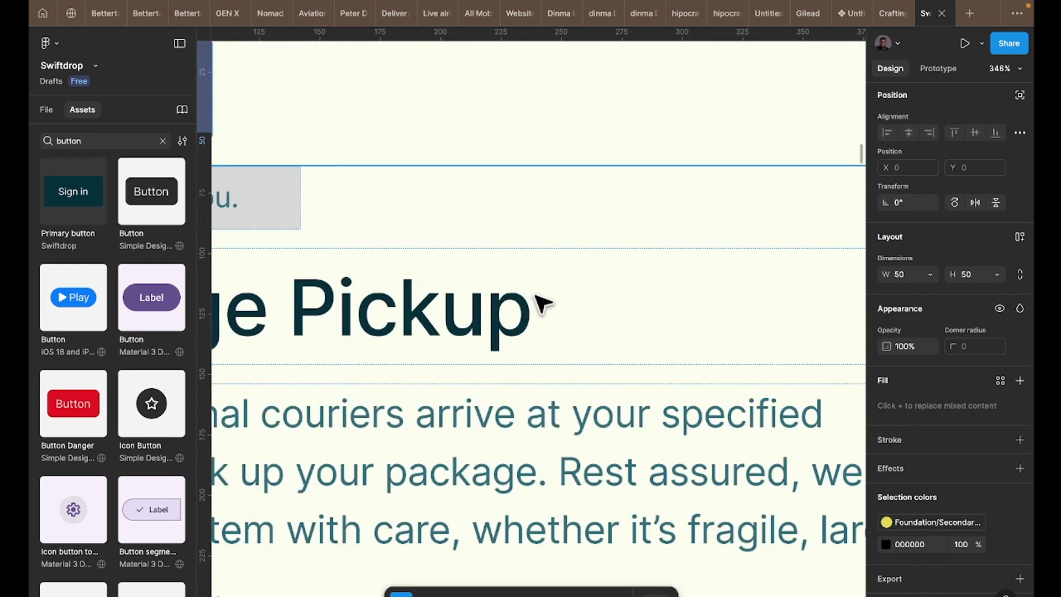
{"action": "scroll", "coordinate": [545, 302], "scroll_direction": "down", "scroll_amount": 5}
{"action": "scroll", "coordinate": [542, 308], "scroll_direction": "up", "scroll_amount": 3}
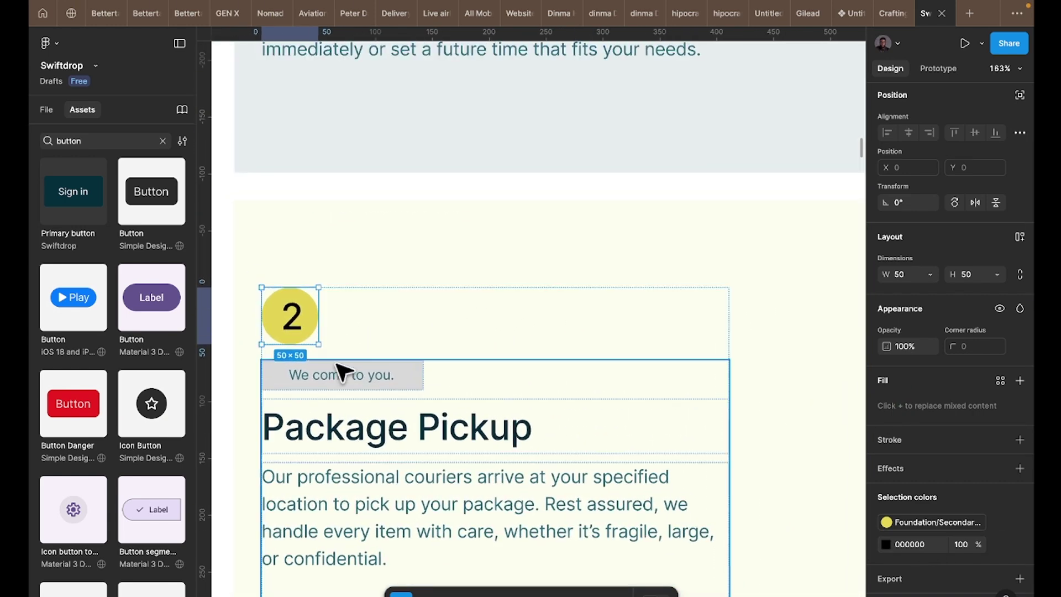
{"action": "left_click", "coordinate": [342, 374]}
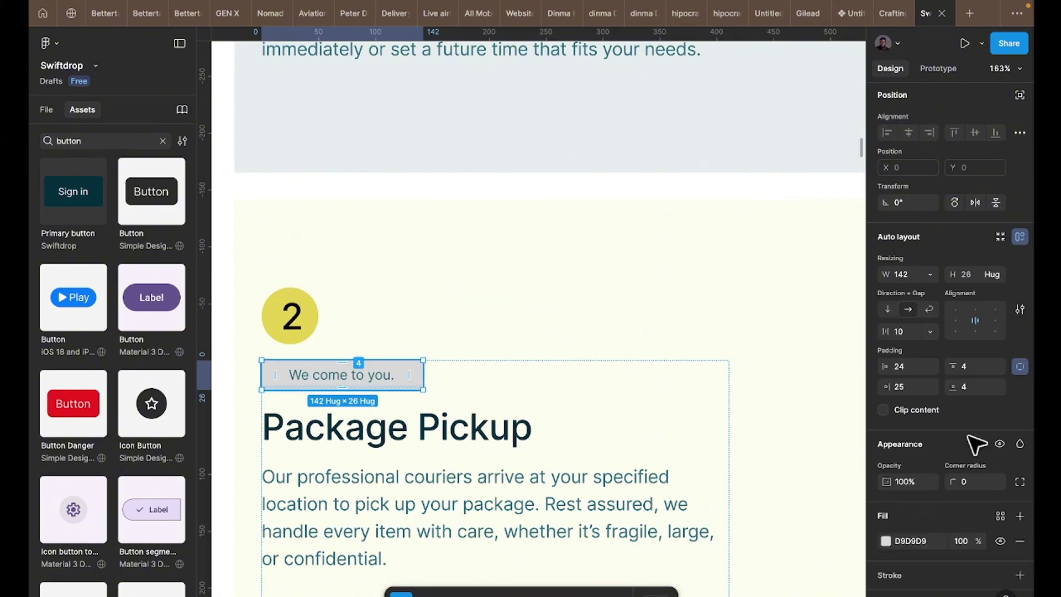
{"action": "left_click", "coordinate": [975, 483]}
{"action": "type", "text": "24"}
{"action": "key", "text": "Return"}
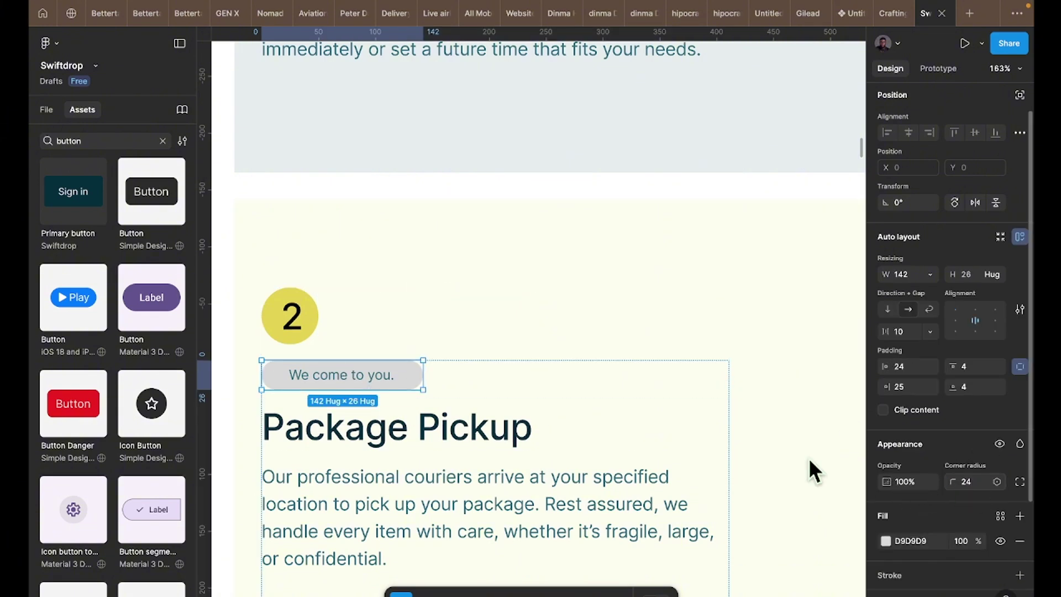
- Fill the "We come to you." tag with black 000000 and give its text the T50 library colour
{"action": "scroll", "coordinate": [961, 484], "scroll_direction": "down", "scroll_amount": 3}
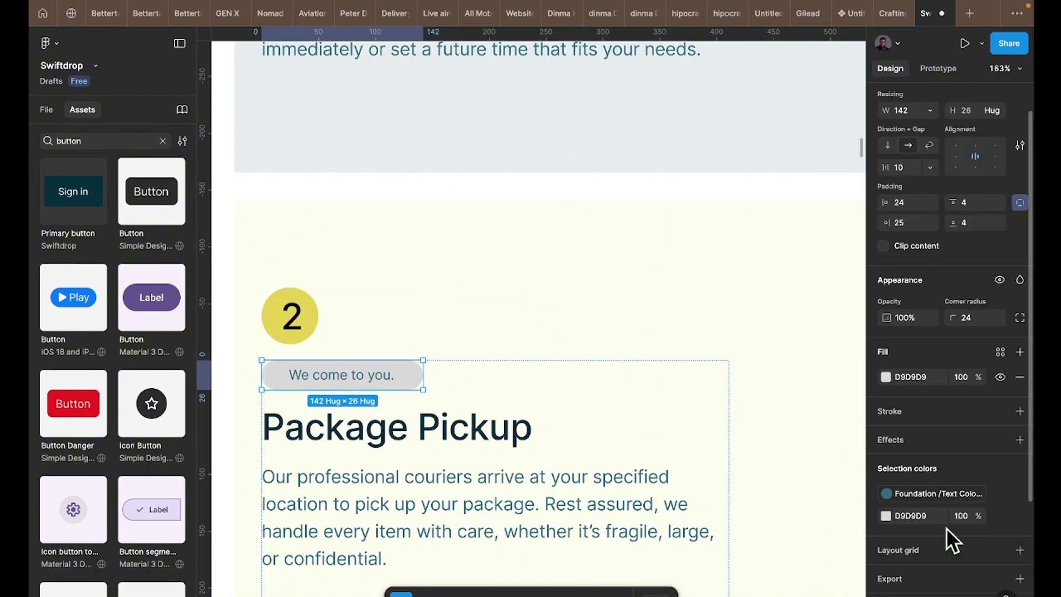
{"action": "left_click", "coordinate": [886, 516]}
{"action": "left_click", "coordinate": [729, 382]}
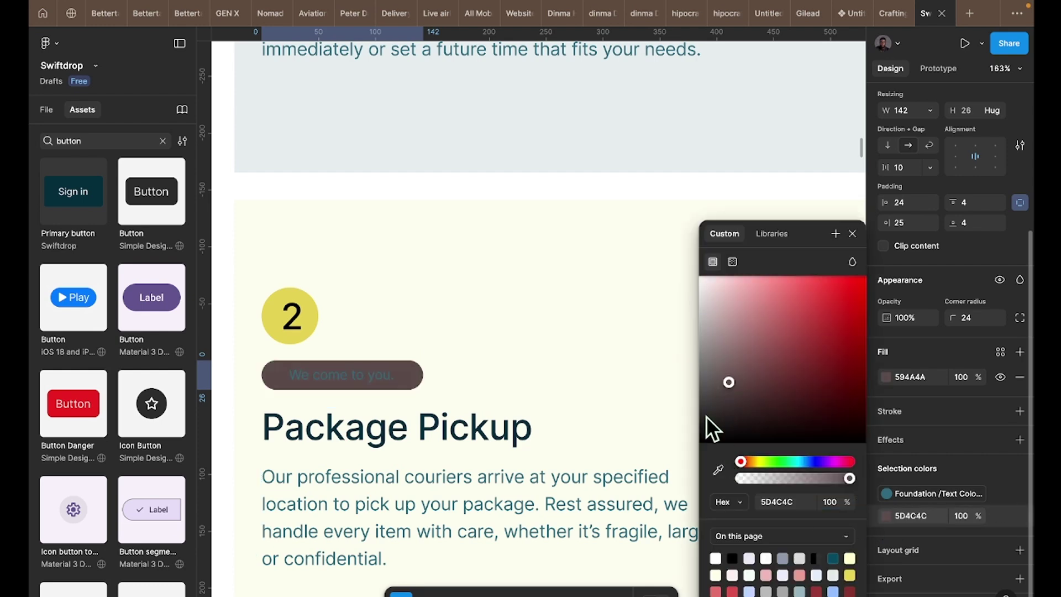
{"action": "left_click_drag", "start_coordinate": [674, 465], "coordinate": [655, 511]}
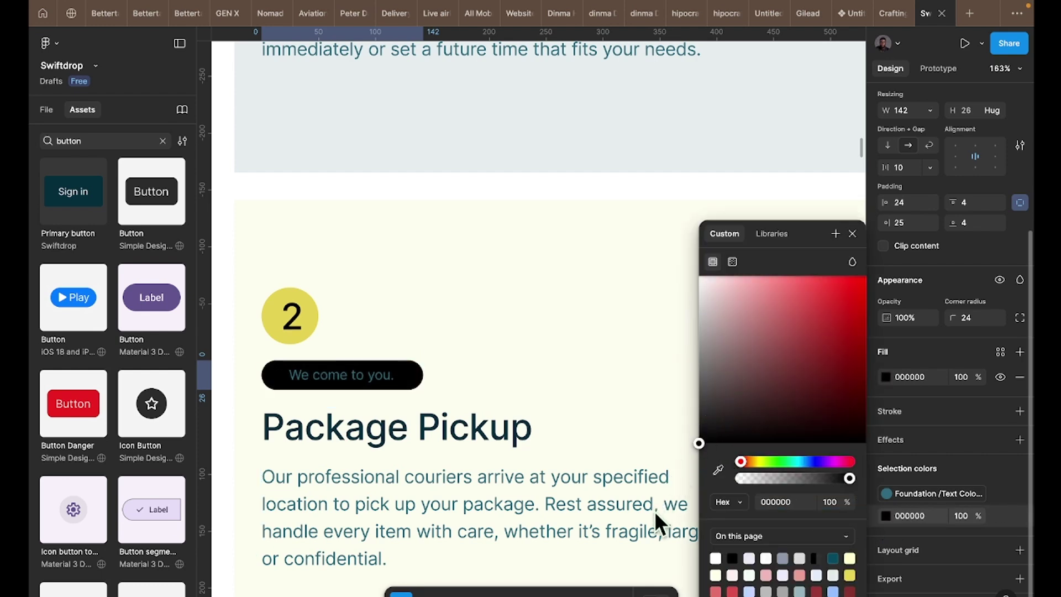
{"action": "left_click", "coordinate": [937, 492]}
{"action": "left_click", "coordinate": [773, 469]}
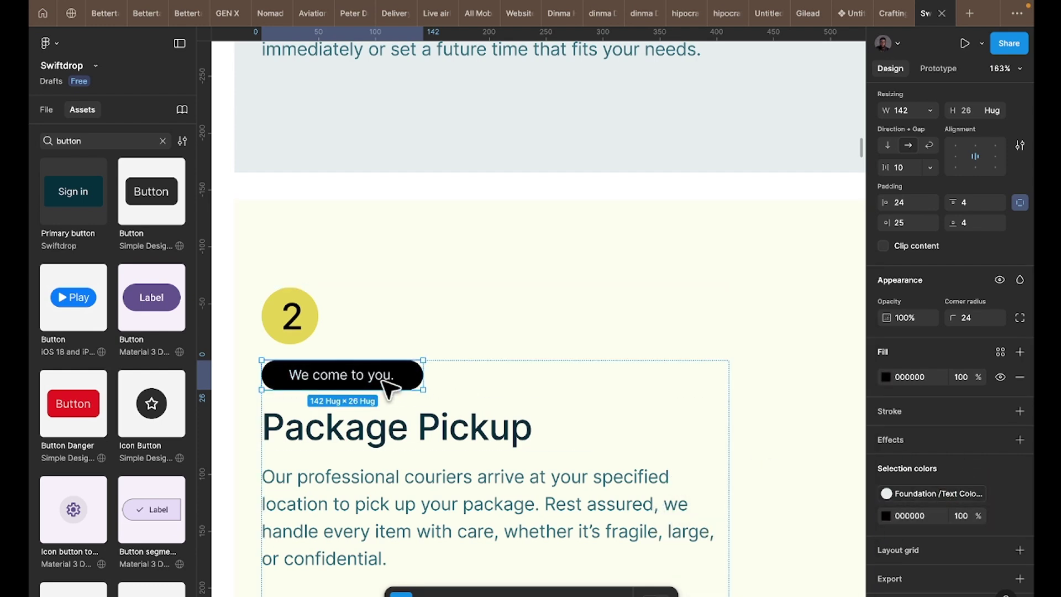
- Set the corner radius of the "Get started in just a few clicks!" tag in the Schedule a Delivery row to 24
{"action": "scroll", "coordinate": [436, 359], "scroll_direction": "up", "scroll_amount": 5}
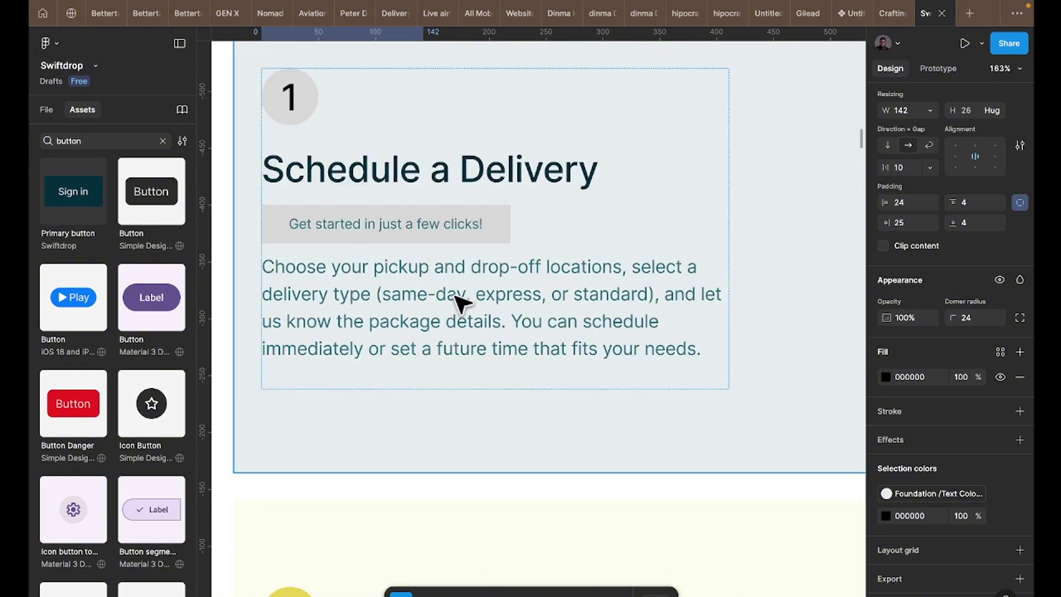
{"action": "left_click", "coordinate": [441, 230]}
{"action": "left_click", "coordinate": [441, 230]}
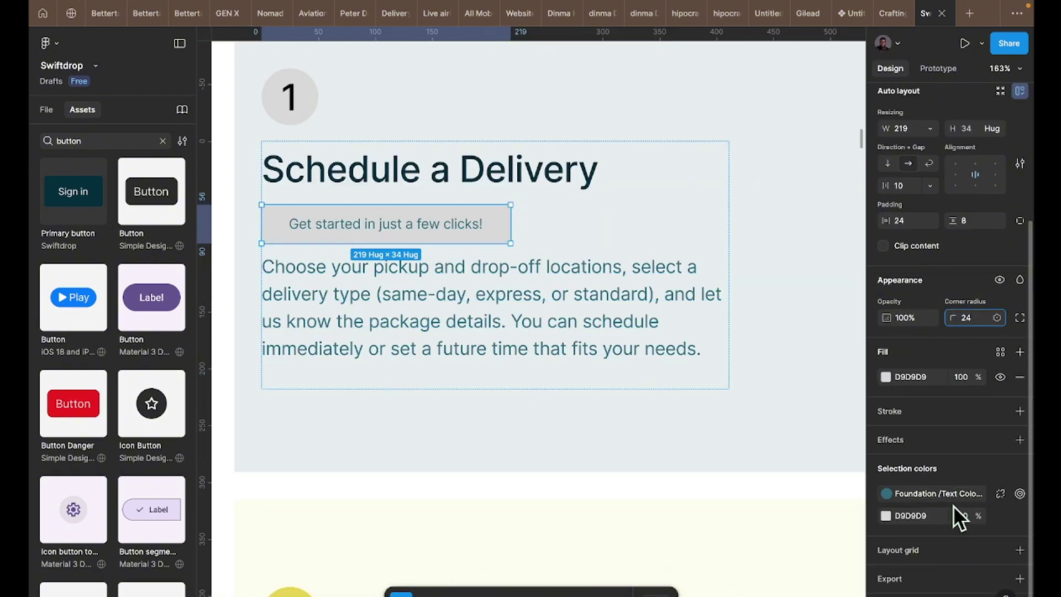
- Try the T50 library colour as the fill of the "Get started in just a few clicks!" tag
{"action": "left_click", "coordinate": [1001, 518]}
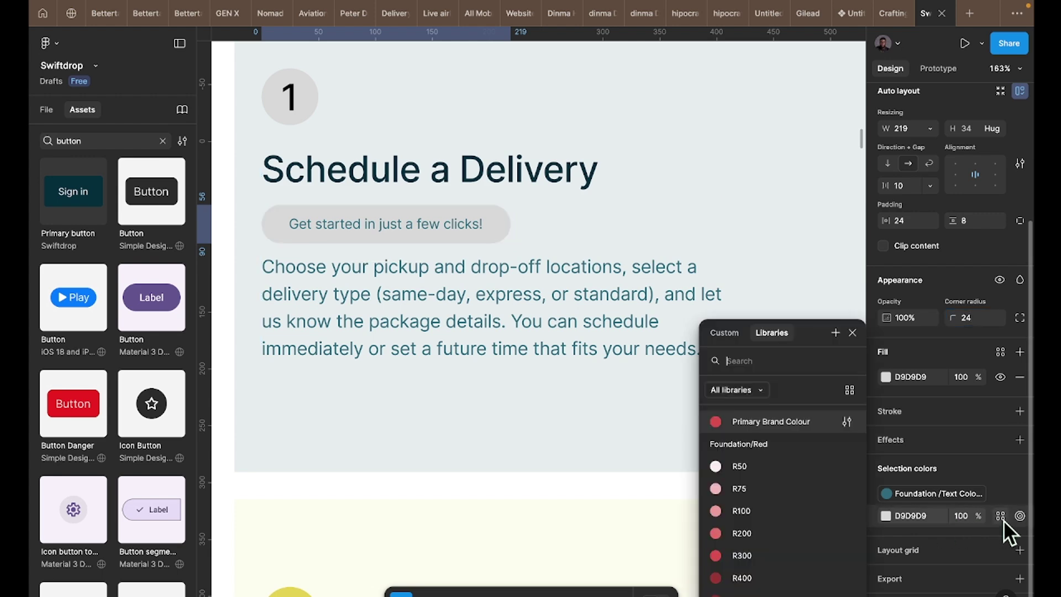
{"action": "scroll", "coordinate": [763, 487], "scroll_direction": "down", "scroll_amount": 10}
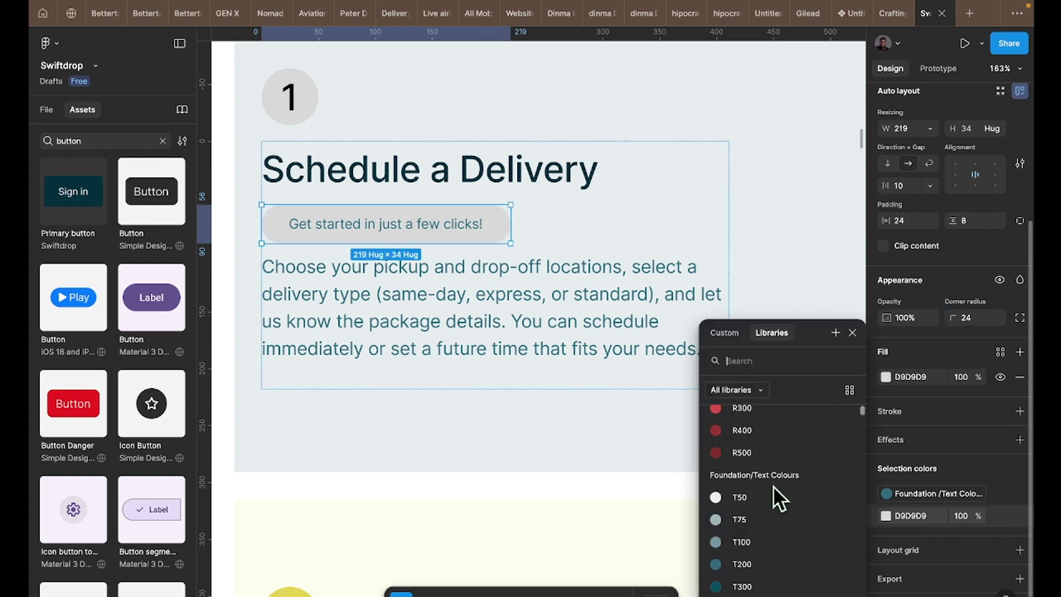
{"action": "scroll", "coordinate": [761, 520], "scroll_direction": "up", "scroll_amount": 15}
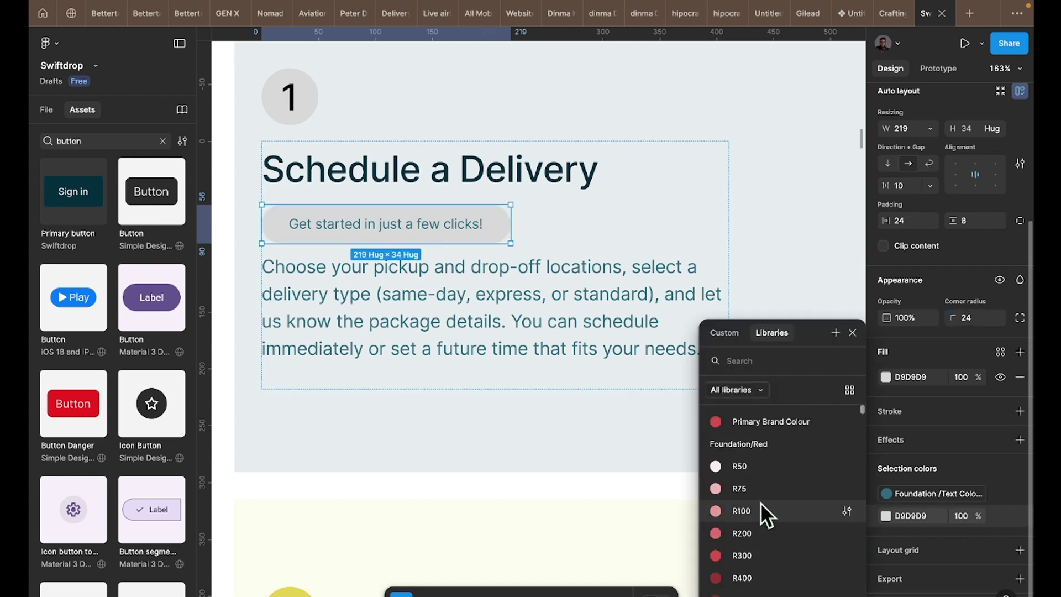
{"action": "scroll", "coordinate": [770, 522], "scroll_direction": "down", "scroll_amount": 3}
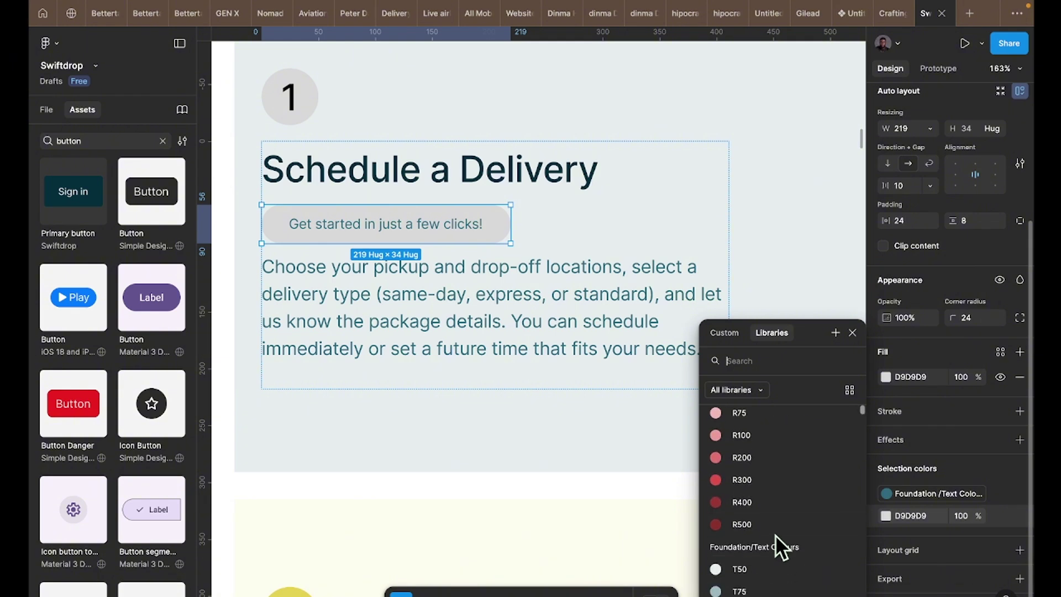
{"action": "left_click", "coordinate": [771, 566]}
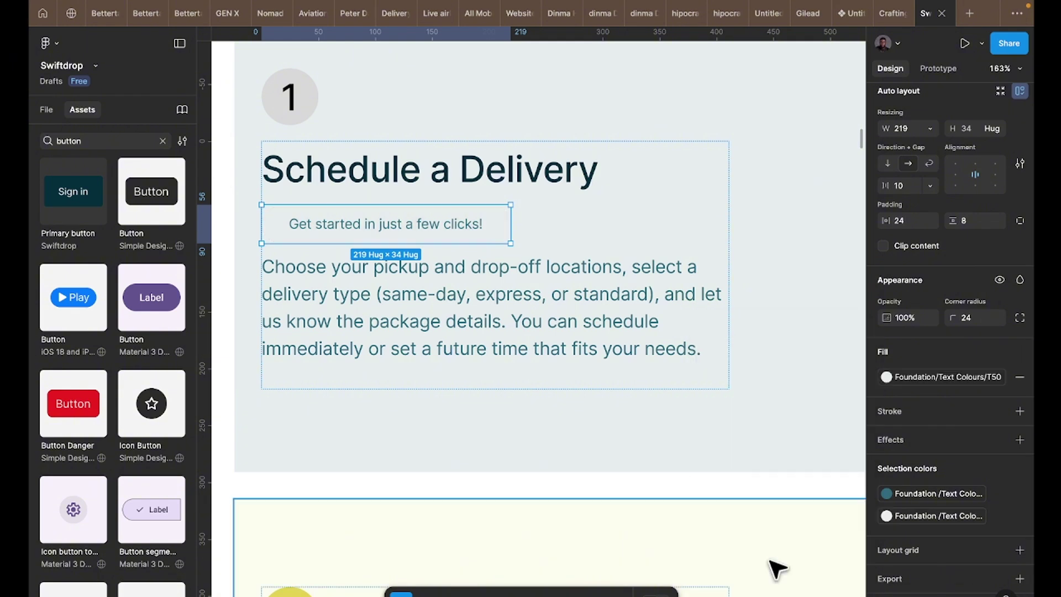
- Detach the library colour from the "Get started in just a few clicks!" tag's fill and set it to black 000000
{"action": "left_click", "coordinate": [935, 516]}
{"action": "left_click", "coordinate": [1000, 515]}
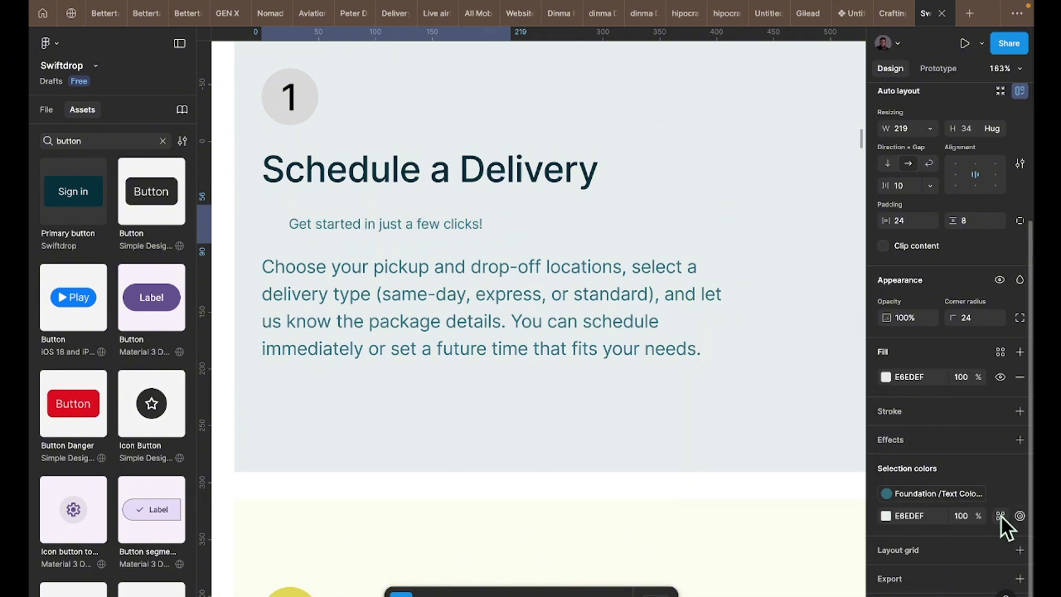
{"action": "left_click", "coordinate": [886, 516]}
{"action": "left_click", "coordinate": [744, 398]}
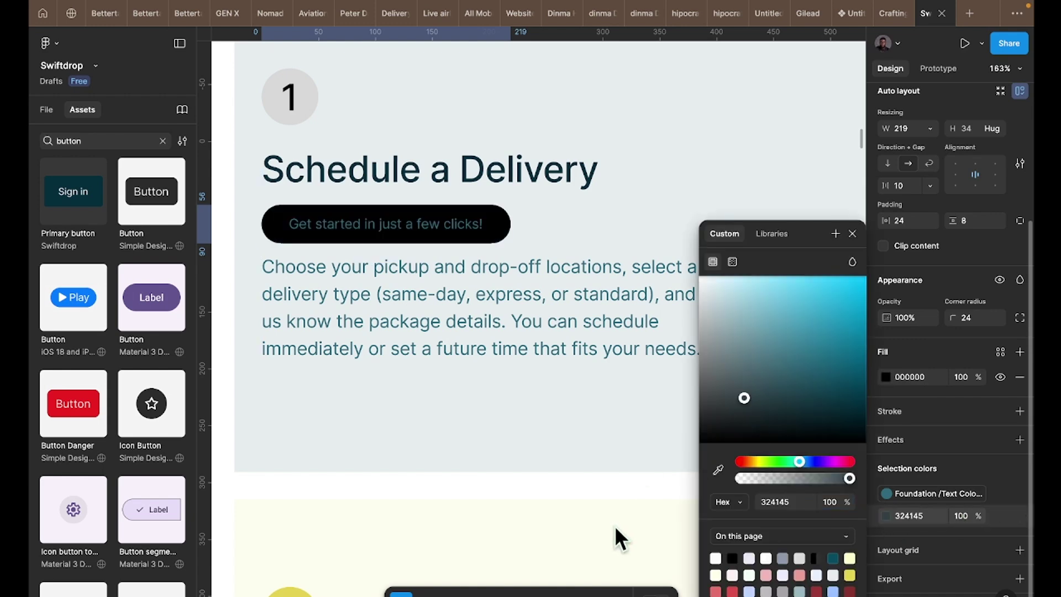
- Try T300 as the text colour of the "We come to you." tag and return it to T50
{"action": "scroll", "coordinate": [423, 221], "scroll_direction": "down", "scroll_amount": 4}
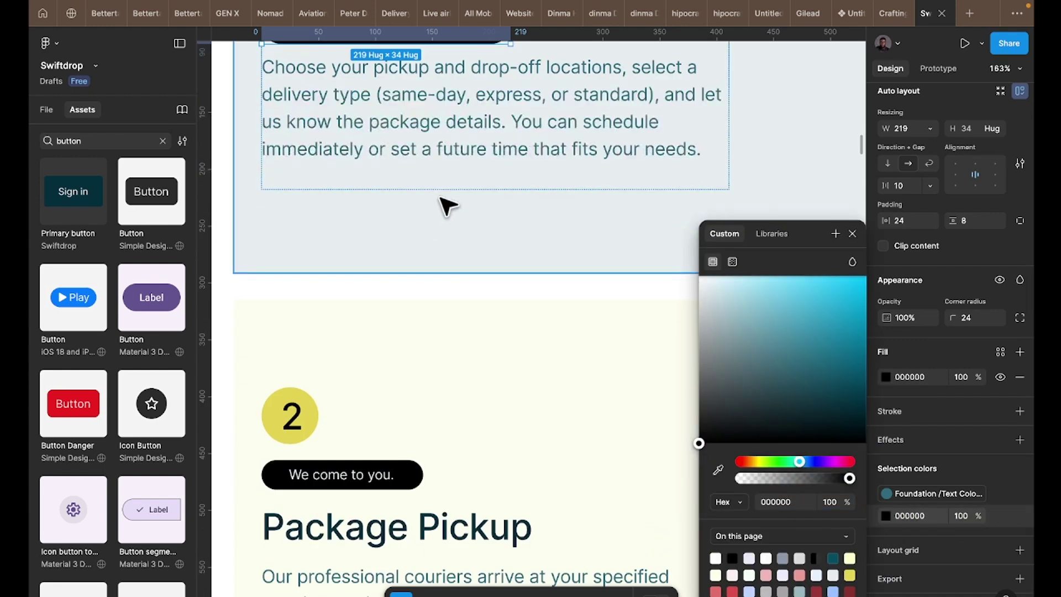
{"action": "scroll", "coordinate": [433, 306], "scroll_direction": "up", "scroll_amount": 2}
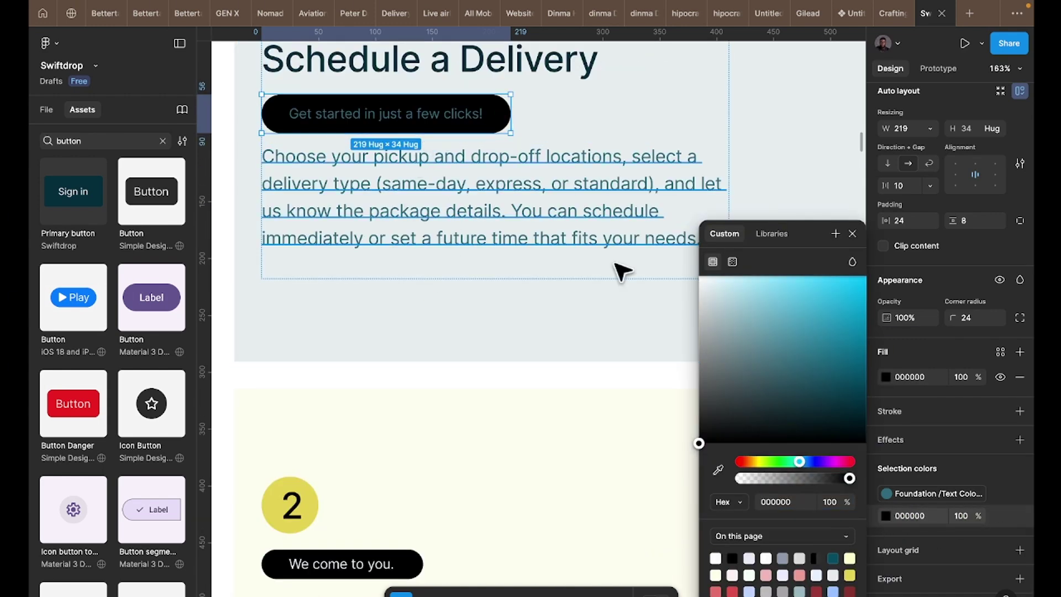
{"action": "scroll", "coordinate": [382, 530], "scroll_direction": "down", "scroll_amount": 2}
{"action": "left_click", "coordinate": [393, 533]}
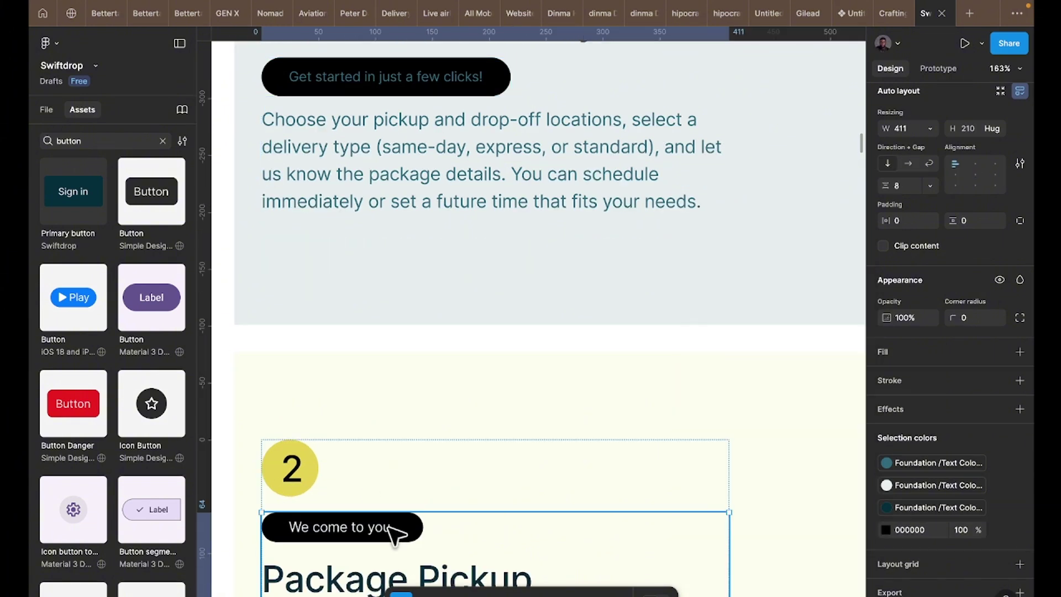
{"action": "left_click", "coordinate": [394, 534]}
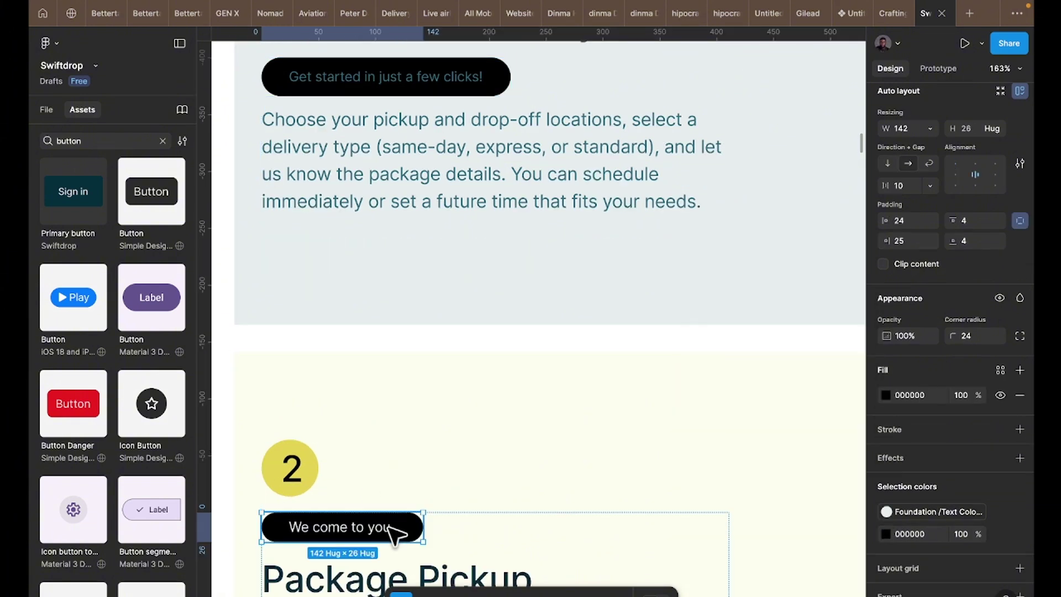
{"action": "left_click", "coordinate": [934, 513]}
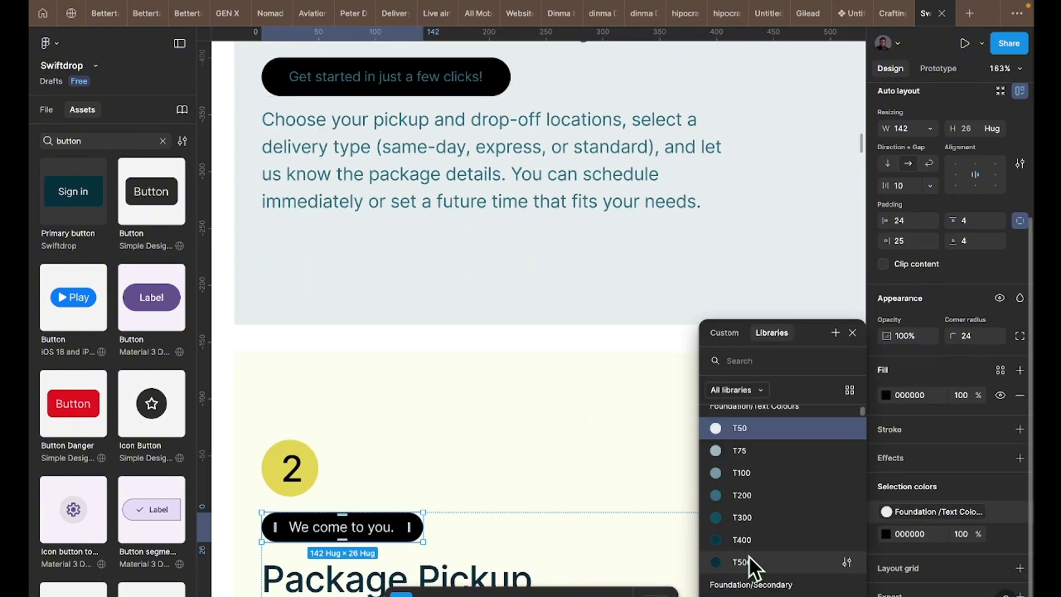
{"action": "left_click", "coordinate": [742, 519]}
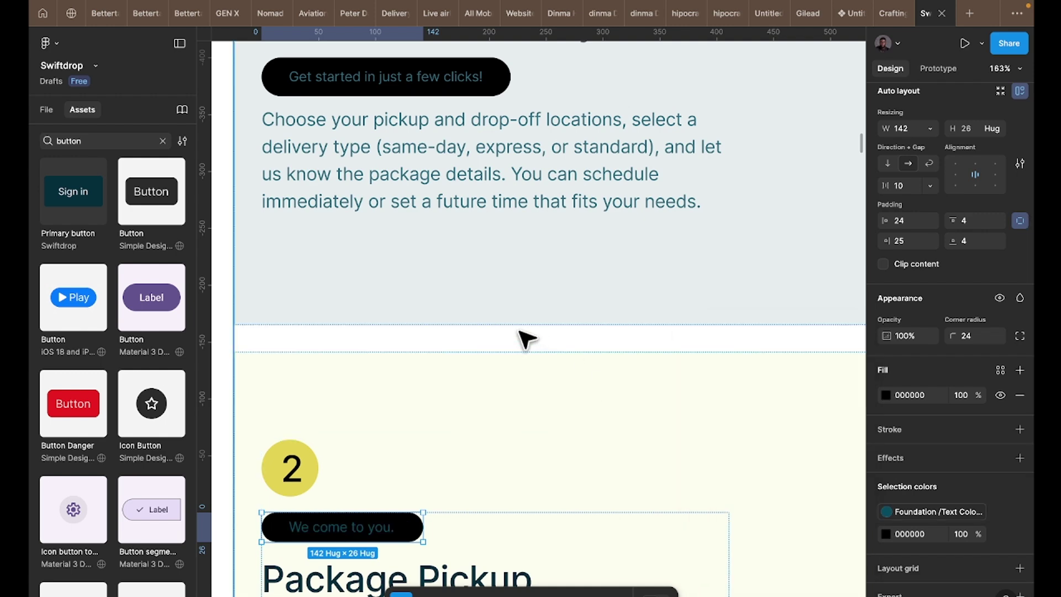
{"action": "left_click", "coordinate": [943, 509]}
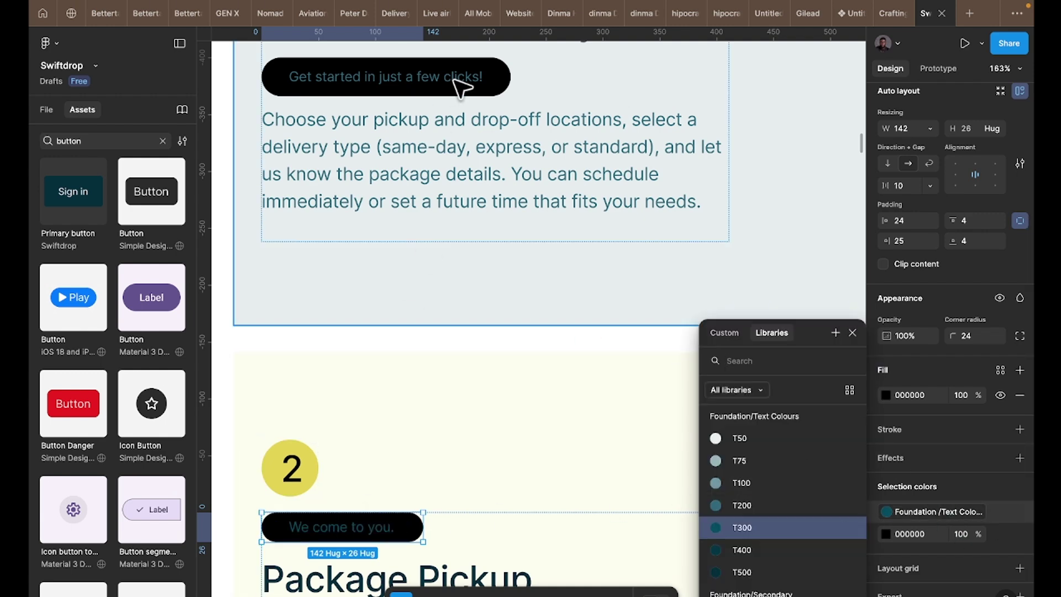
{"action": "left_click", "coordinate": [750, 443]}
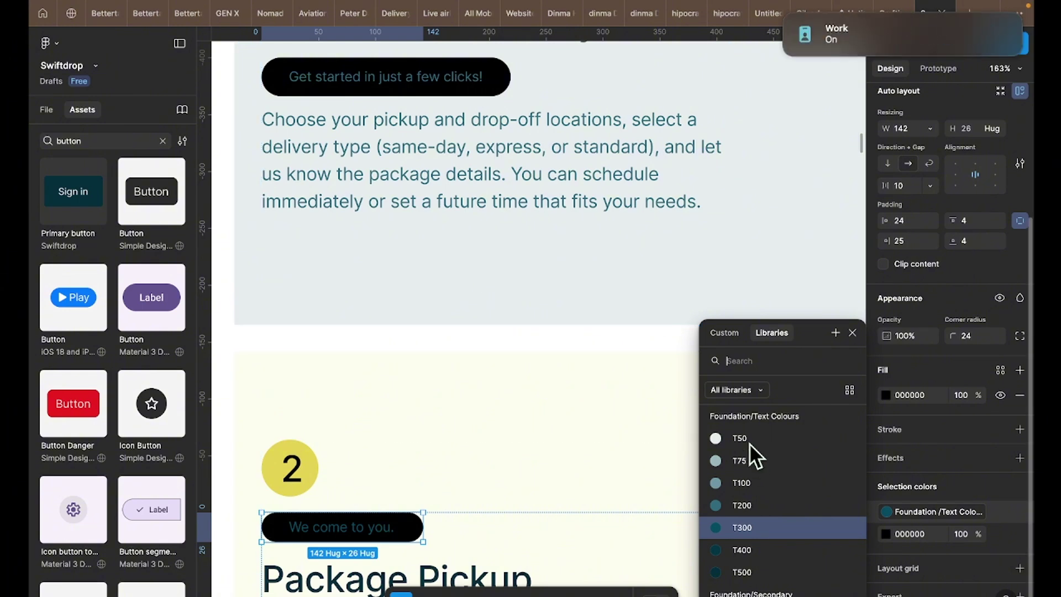
{"action": "key", "text": "Escape"}
- Set the text of the "Get started in just a few clicks!" tag to the T50 library colour
{"action": "left_click", "coordinate": [463, 78]}
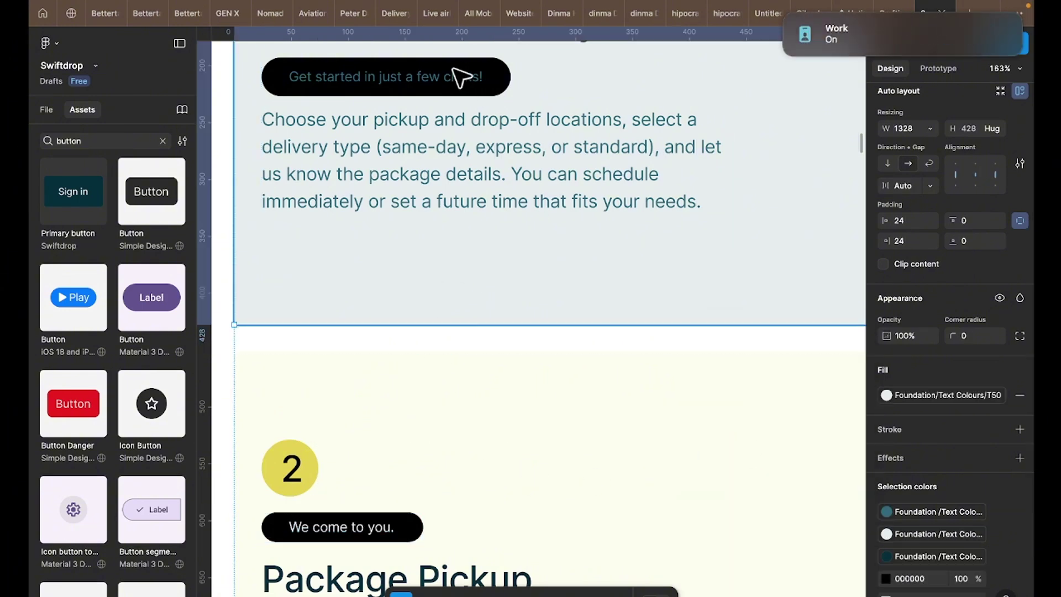
{"action": "left_click", "coordinate": [464, 80]}
{"action": "left_click", "coordinate": [464, 81]}
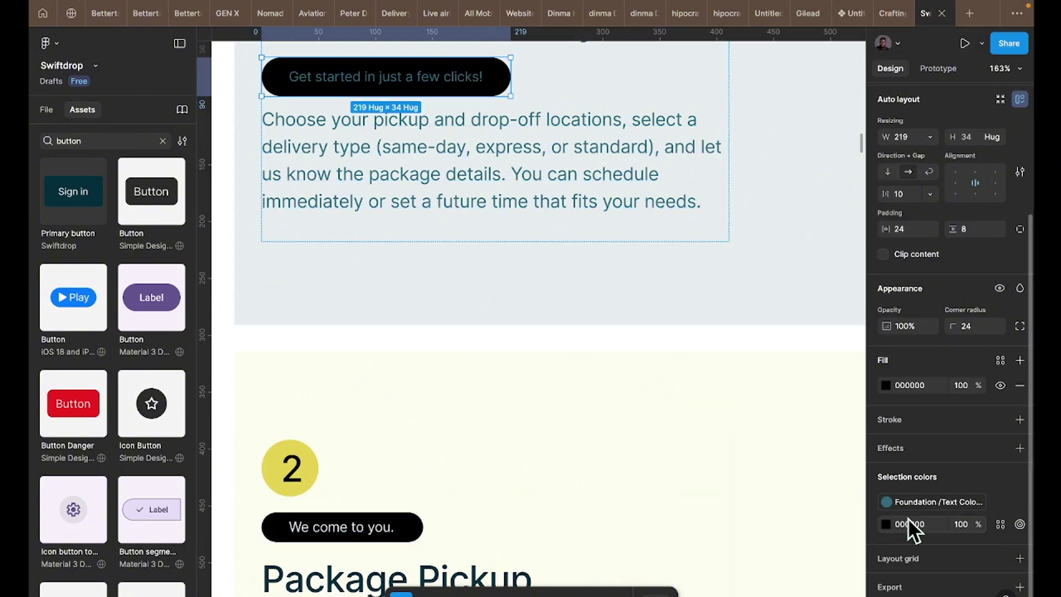
{"action": "left_click", "coordinate": [912, 503]}
{"action": "left_click", "coordinate": [771, 463]}
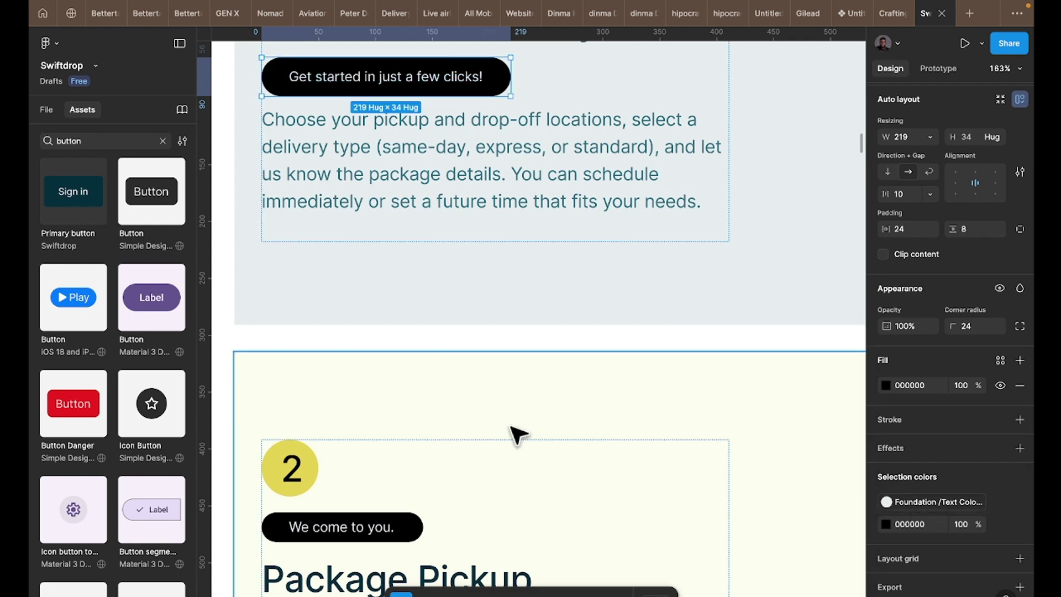
- Set the corner radius of the "Know exactly where your package is." tag to 24
{"action": "scroll", "coordinate": [481, 447], "scroll_direction": "down", "scroll_amount": 10}
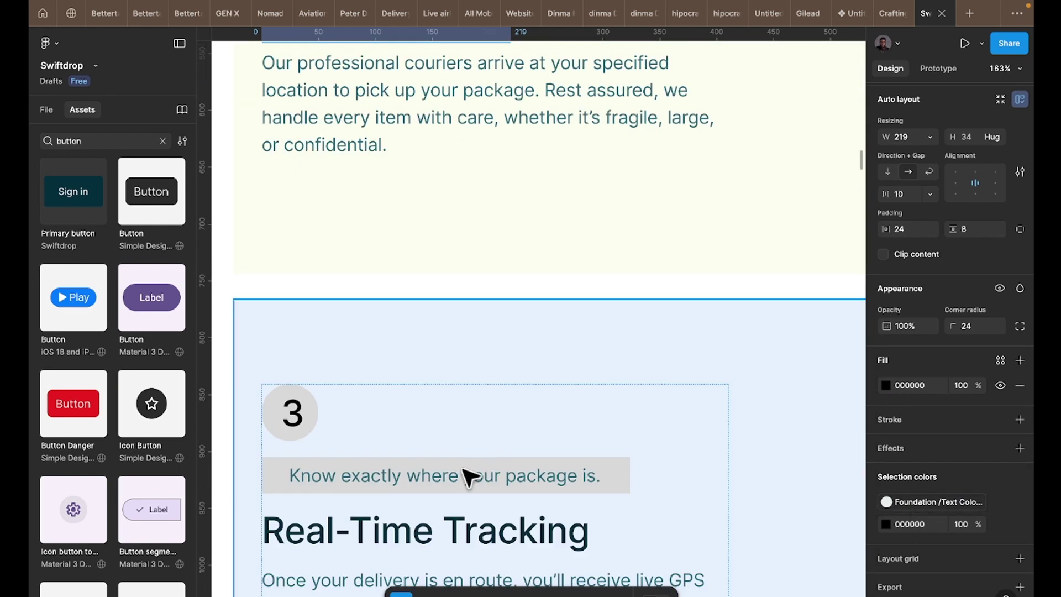
{"action": "left_click", "coordinate": [470, 477]}
{"action": "left_click", "coordinate": [470, 477]}
{"action": "left_click", "coordinate": [470, 477]}
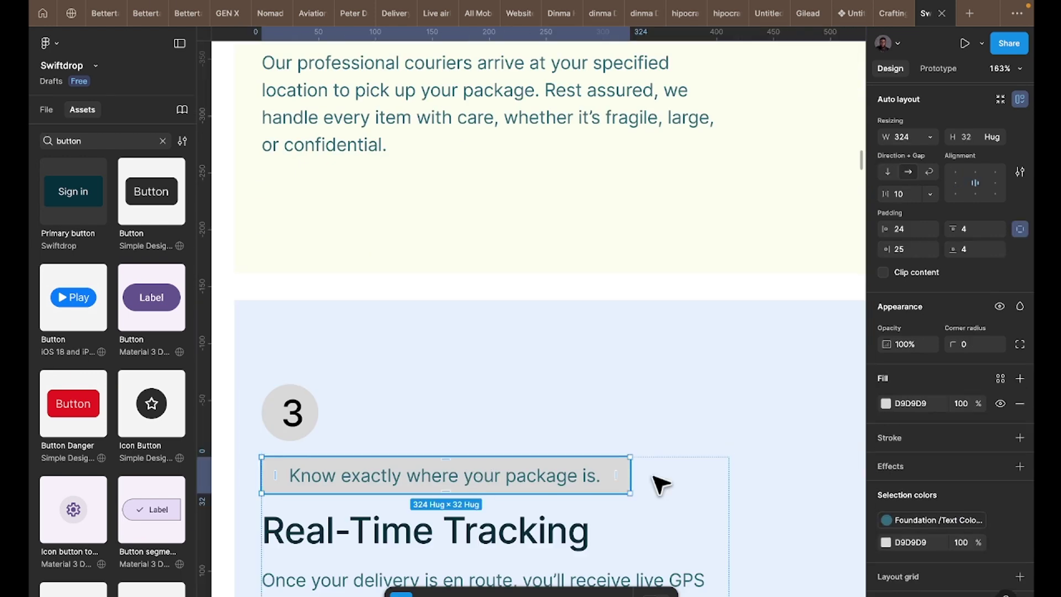
{"action": "left_click", "coordinate": [966, 345]}
{"action": "type", "text": "24"}
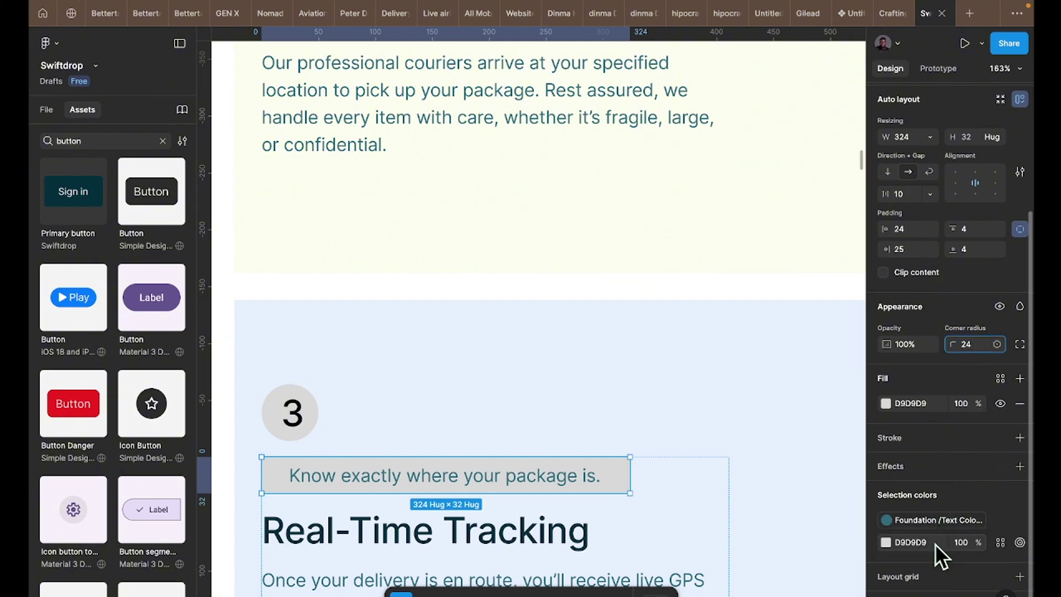
- Fill the "Know exactly where your package is." tag with black 000000 and set its text to the T50 library colour
{"action": "left_click", "coordinate": [1001, 544]}
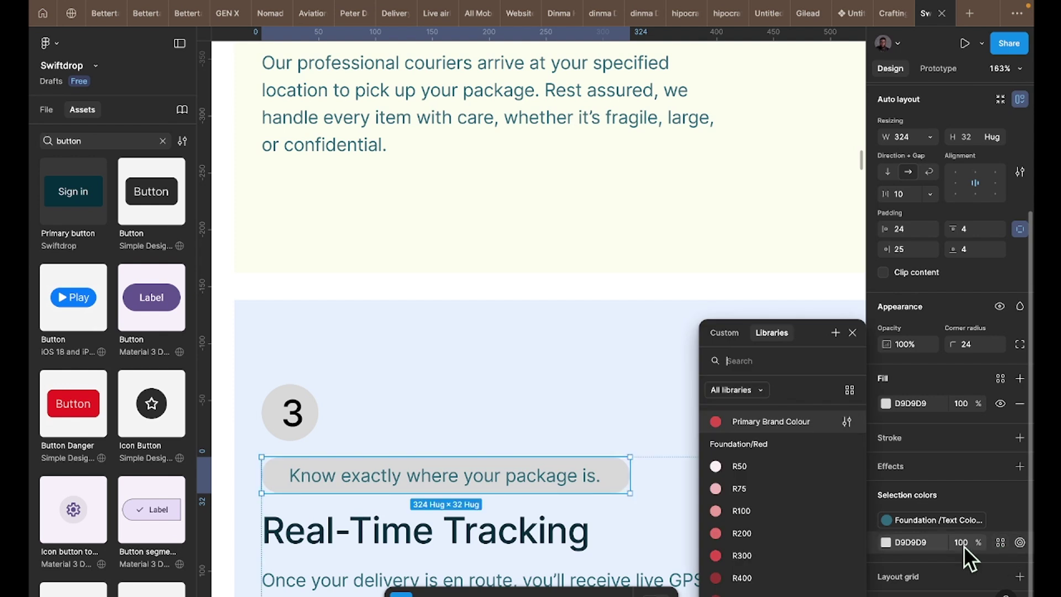
{"action": "left_click", "coordinate": [885, 543]}
{"action": "left_click", "coordinate": [885, 543]}
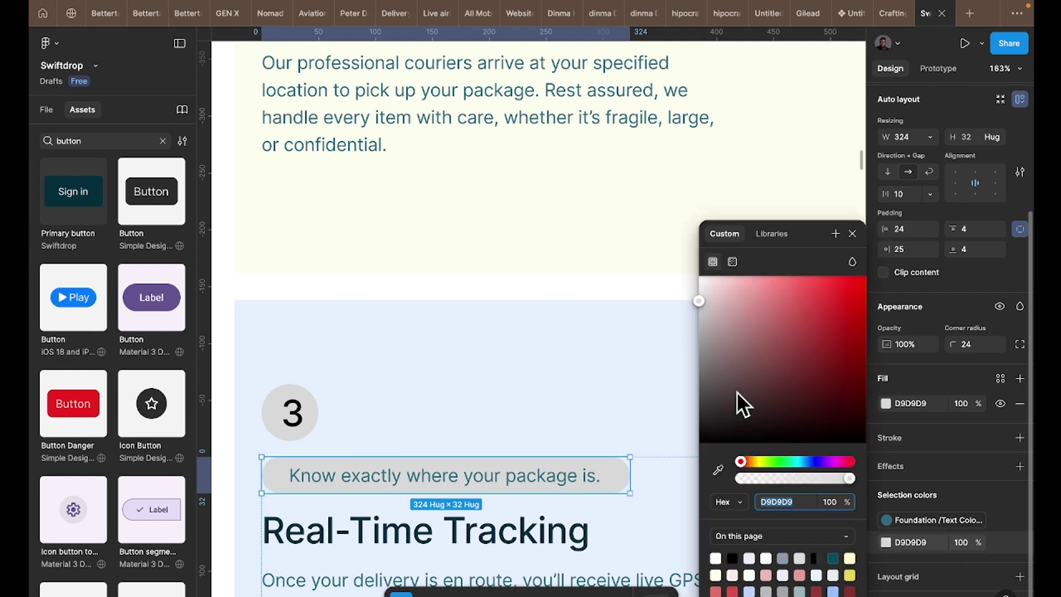
{"action": "left_click_drag", "start_coordinate": [738, 391], "coordinate": [632, 539]}
{"action": "left_click", "coordinate": [902, 521]}
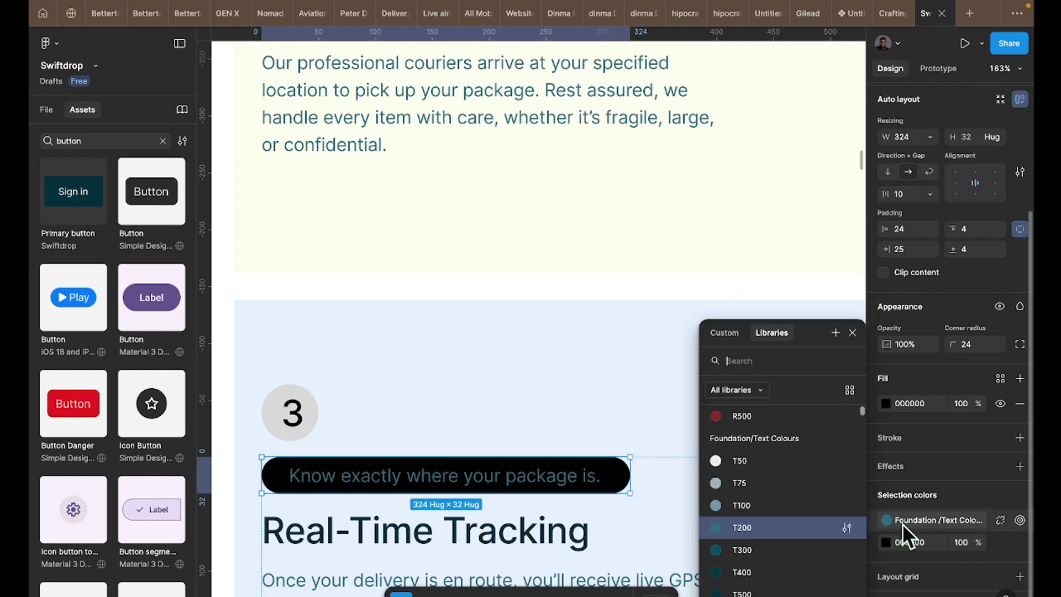
{"action": "left_click", "coordinate": [729, 463]}
- Set the circle of the number 3 badge to the S300 library colour
{"action": "left_click", "coordinate": [290, 415]}
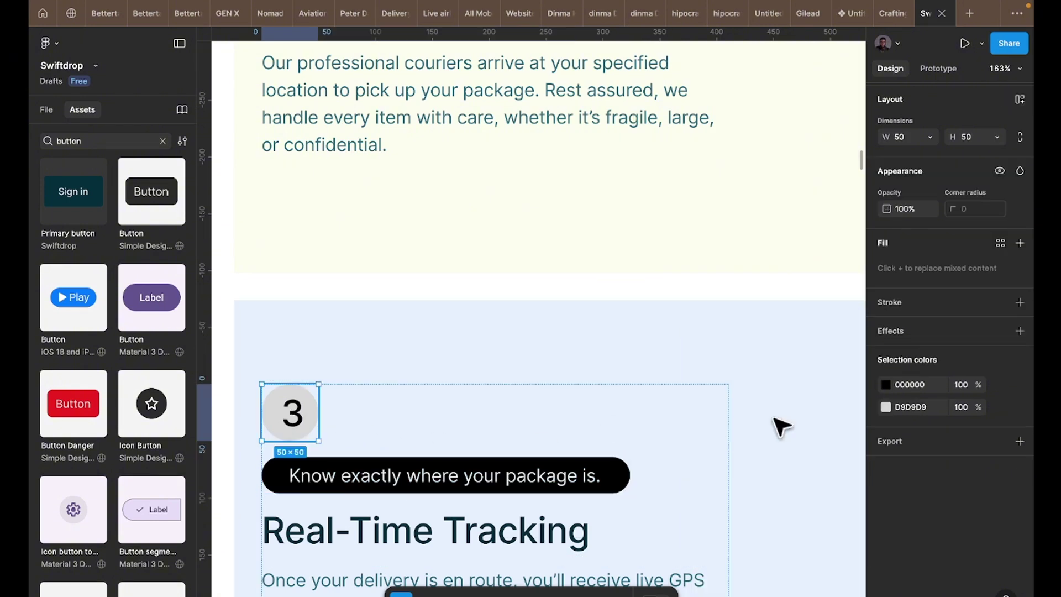
{"action": "left_click", "coordinate": [1001, 545]}
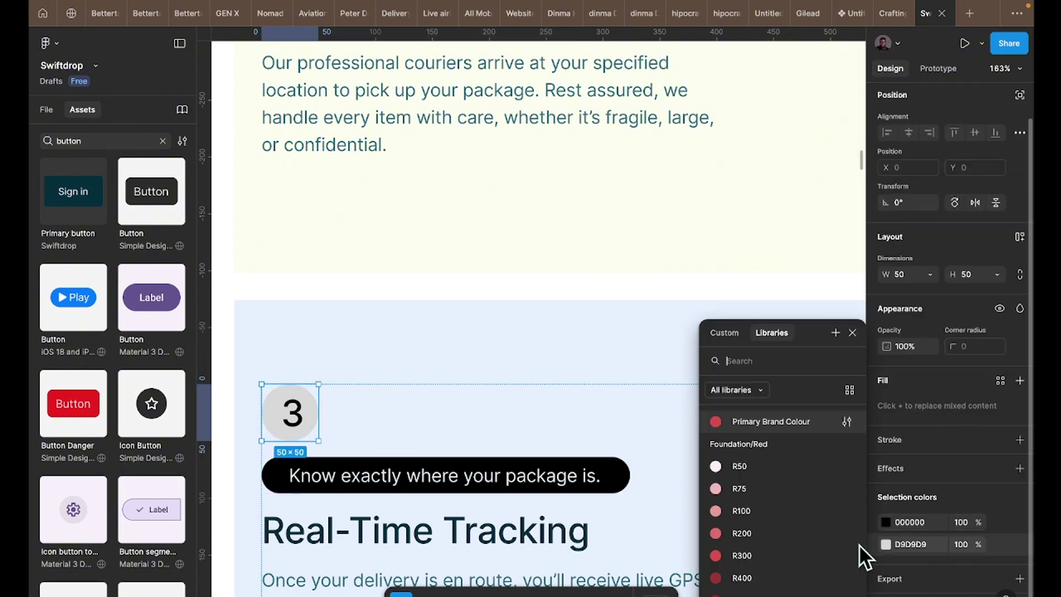
{"action": "scroll", "coordinate": [765, 529], "scroll_direction": "down", "scroll_amount": 5}
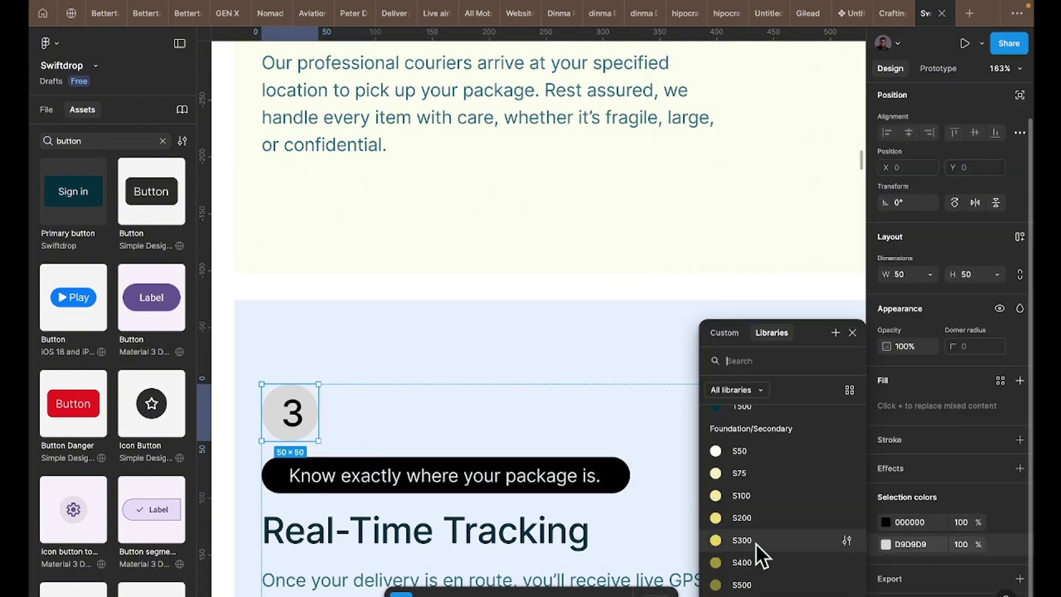
{"action": "left_click", "coordinate": [755, 541]}
- Apply a corner radius of 24 to the Schedule a Delivery, Package Pickup and Real-Time Tracking rows together
{"action": "scroll", "coordinate": [457, 418], "scroll_direction": "up", "scroll_amount": 5}
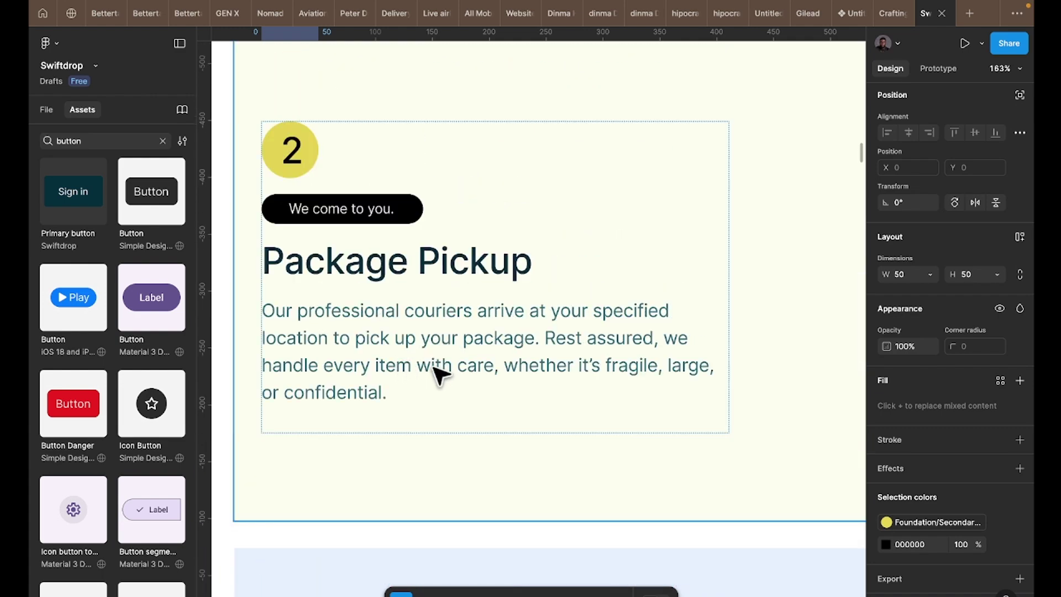
{"action": "scroll", "coordinate": [457, 377], "scroll_direction": "down", "scroll_amount": 5}
{"action": "scroll", "coordinate": [459, 379], "scroll_direction": "down", "scroll_amount": 5}
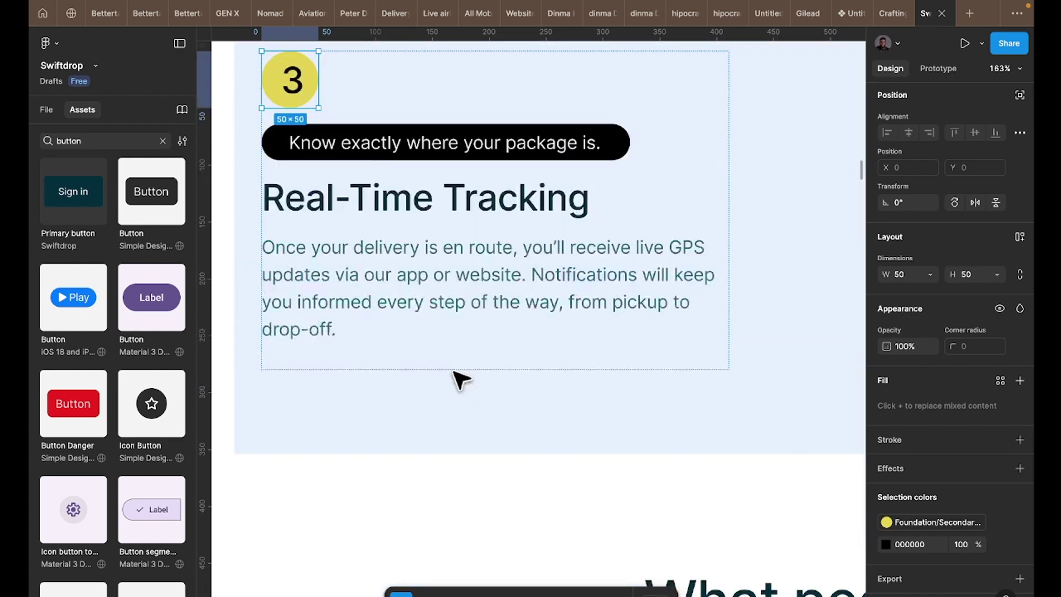
{"action": "scroll", "coordinate": [458, 379], "scroll_direction": "up", "scroll_amount": 10}
{"action": "scroll", "coordinate": [459, 380], "scroll_direction": "up", "scroll_amount": 5}
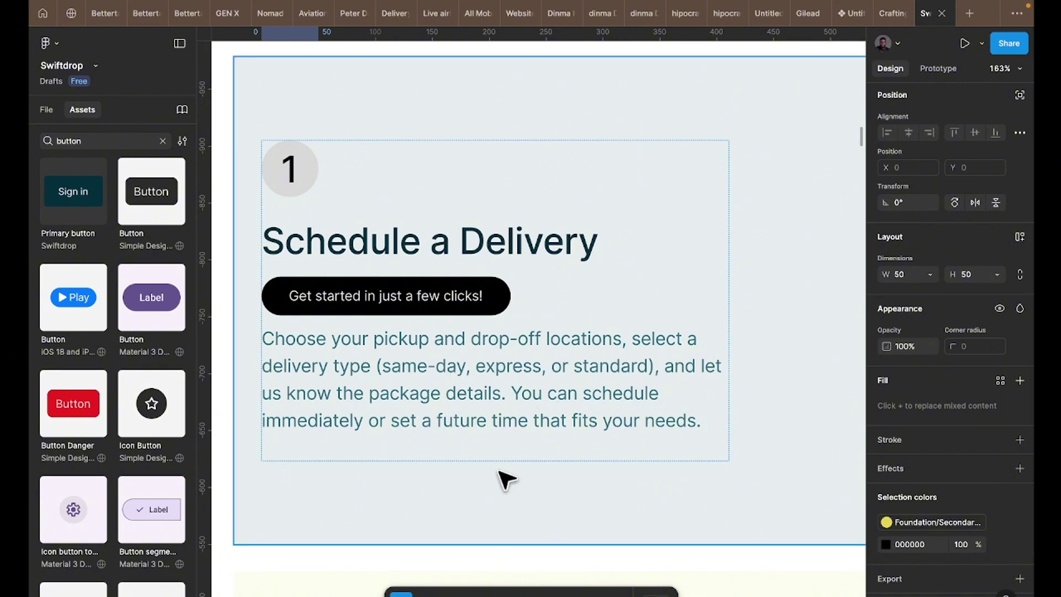
{"action": "scroll", "coordinate": [504, 479], "scroll_direction": "down", "scroll_amount": 5}
{"action": "left_click", "coordinate": [662, 510]}
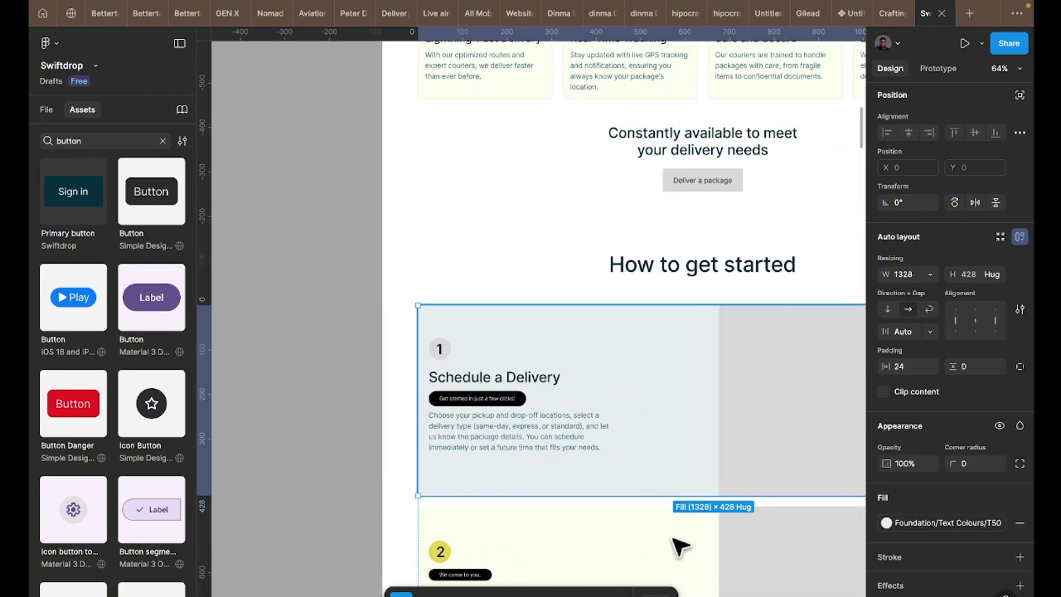
{"action": "scroll", "coordinate": [666, 534], "scroll_direction": "down", "scroll_amount": 1}
{"action": "scroll", "coordinate": [671, 497], "scroll_direction": "down", "scroll_amount": 10}
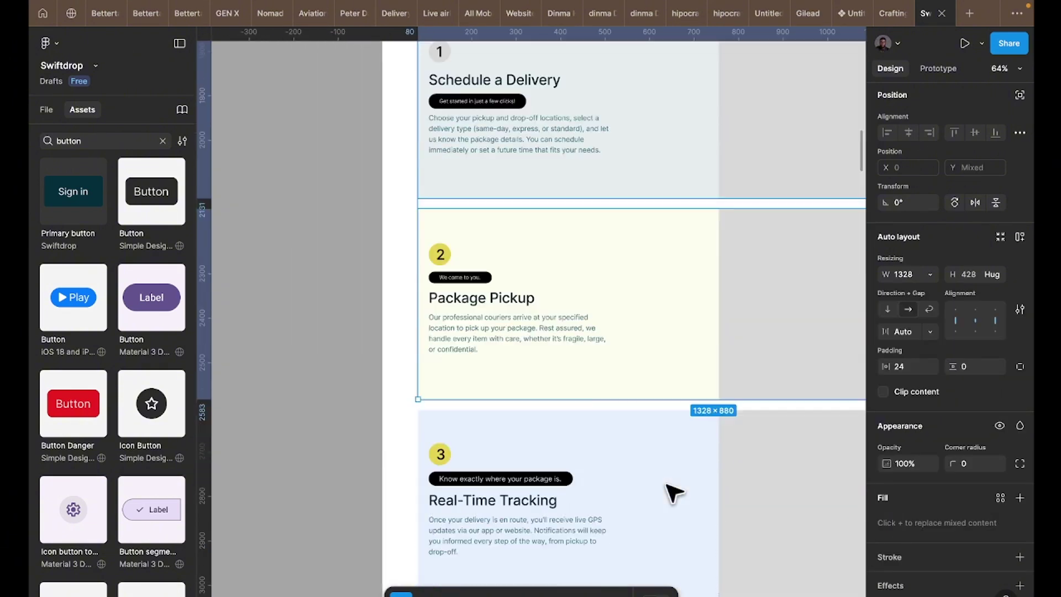
{"action": "left_click", "coordinate": [635, 445], "text": "shift"}
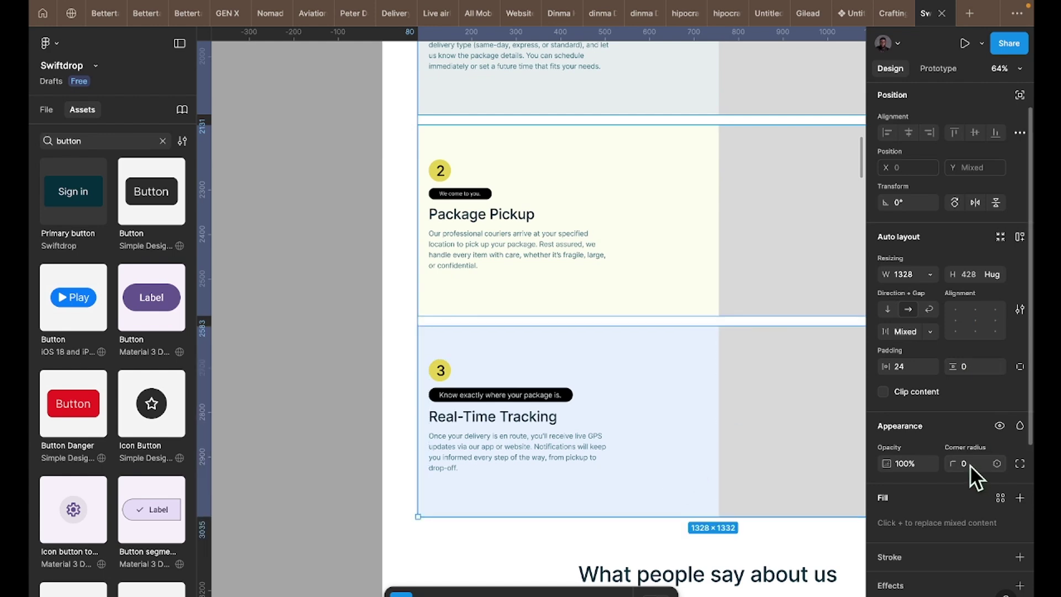
{"action": "type", "text": "24"}
{"action": "key", "text": "Return"}
{"action": "scroll", "coordinate": [614, 438], "scroll_direction": "right", "scroll_amount": 5}
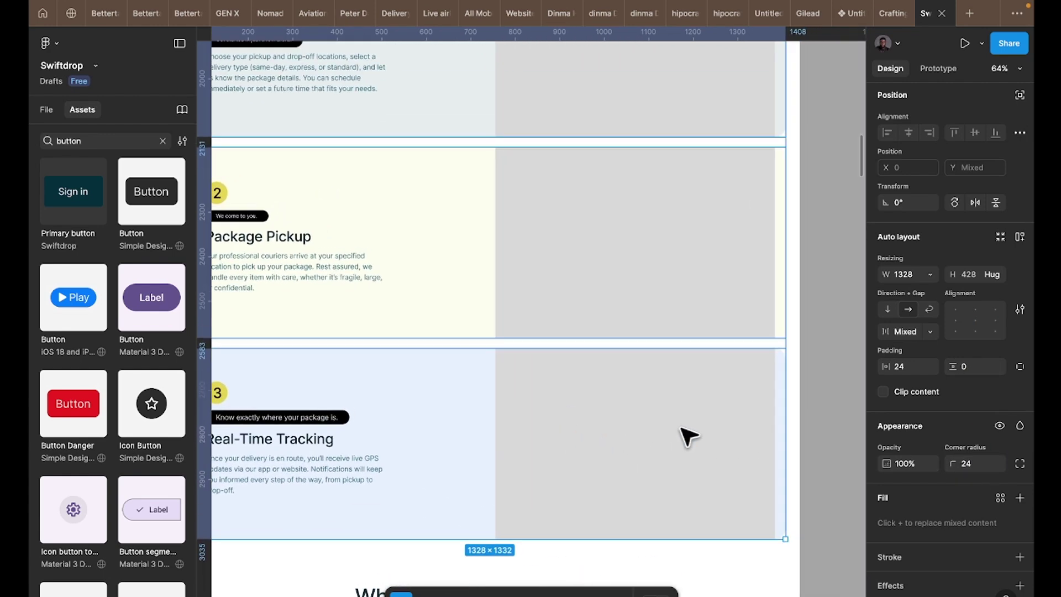
{"action": "scroll", "coordinate": [752, 387], "scroll_direction": "up", "scroll_amount": 2}
{"action": "scroll", "coordinate": [757, 398], "scroll_direction": "down", "scroll_amount": 3}
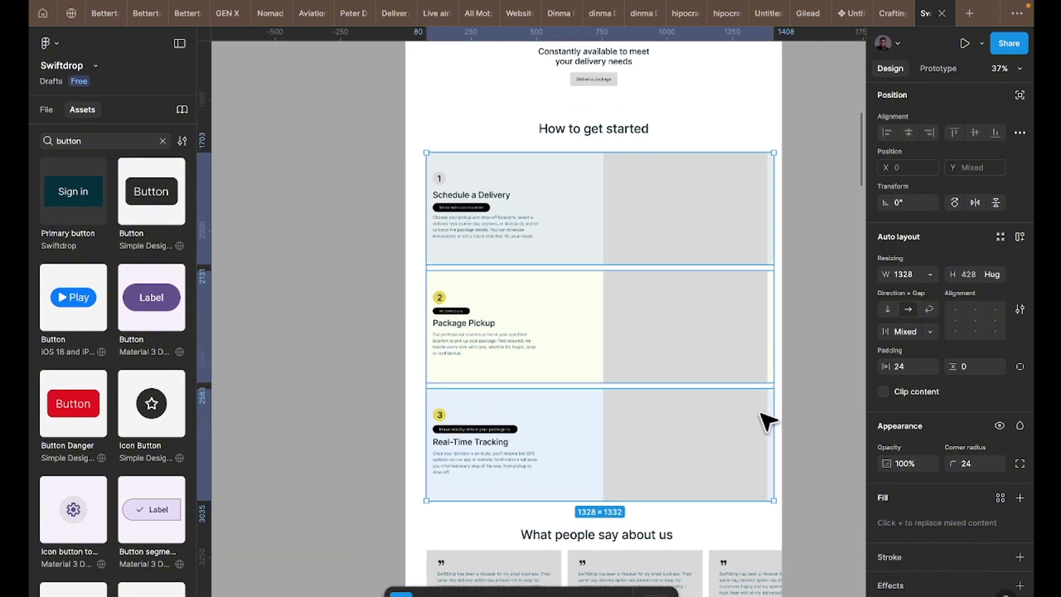
{"action": "scroll", "coordinate": [803, 265], "scroll_direction": "right", "scroll_amount": 3}
{"action": "scroll", "coordinate": [802, 267], "scroll_direction": "up", "scroll_amount": 2}
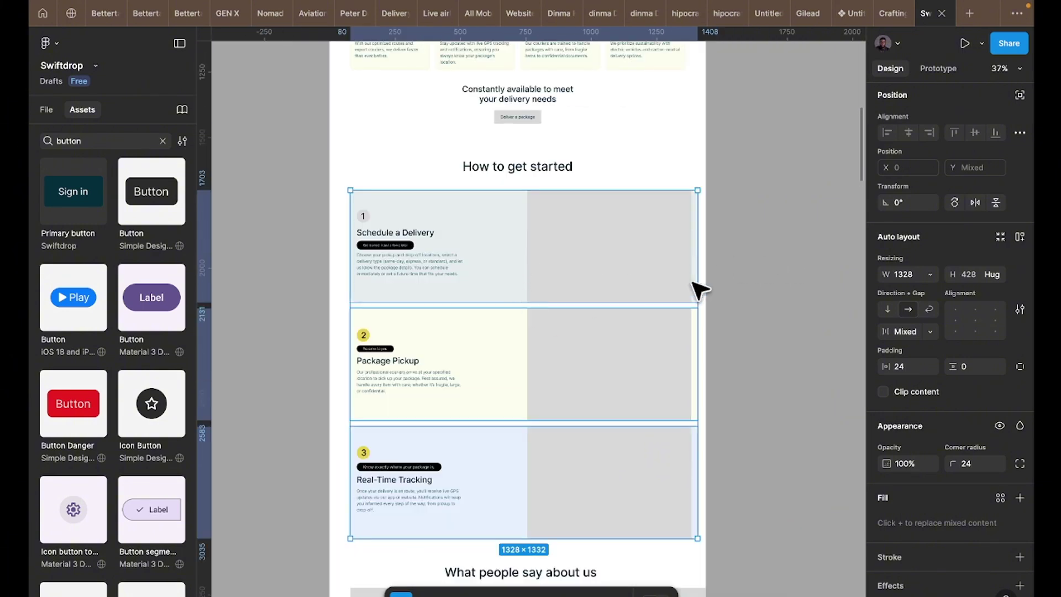
{"action": "left_click", "coordinate": [815, 194]}
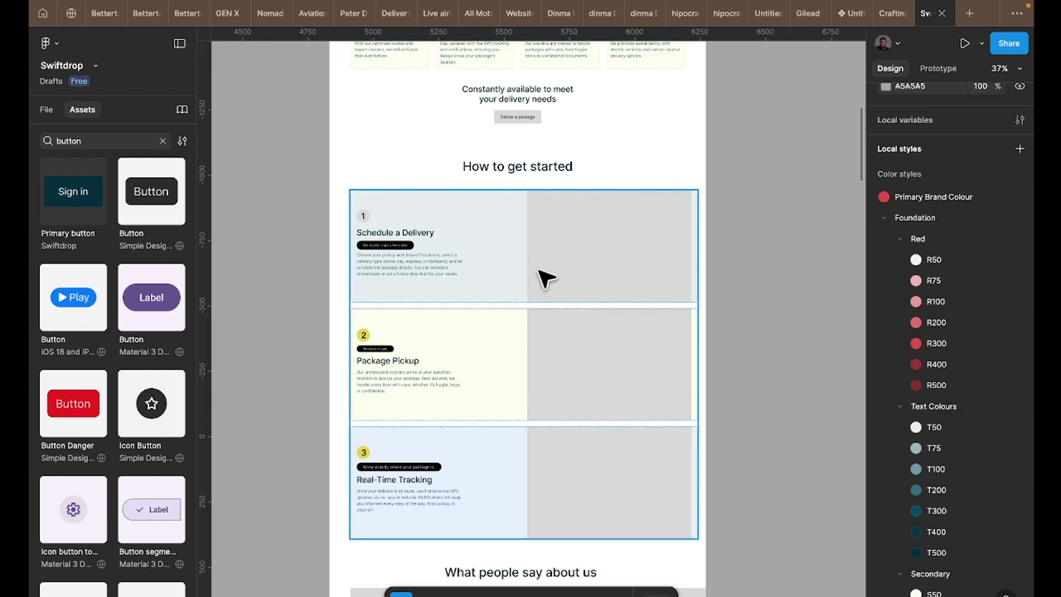
- Centre the container of the three rows under the "How to get started" heading and wrap both in one auto layout
{"action": "left_click_drag", "start_coordinate": [546, 279], "coordinate": [542, 270]}
{"action": "left_click", "coordinate": [536, 175], "text": "shift"}
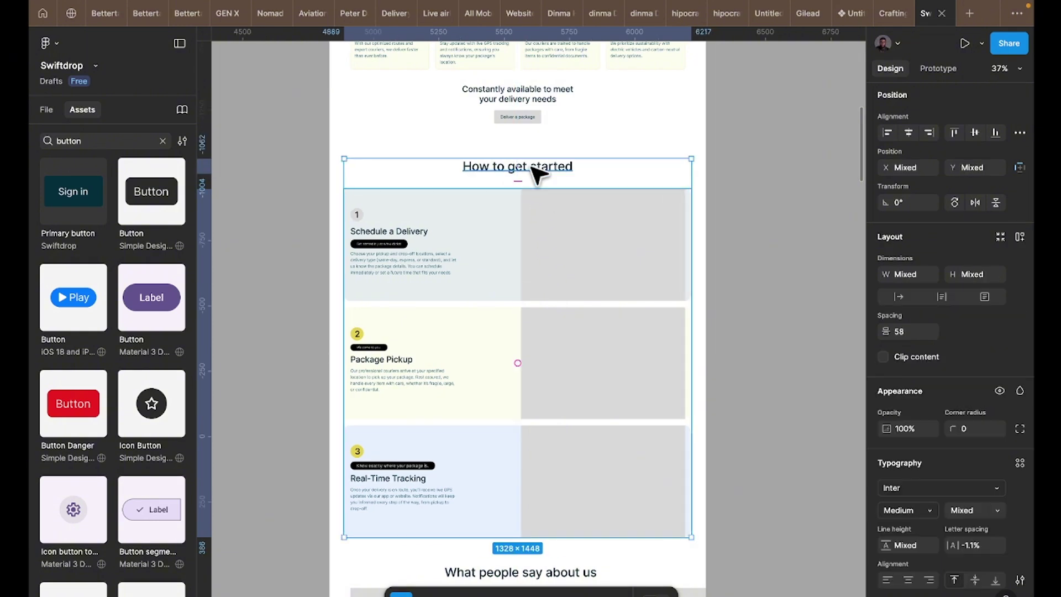
{"action": "key", "text": "shift+a"}
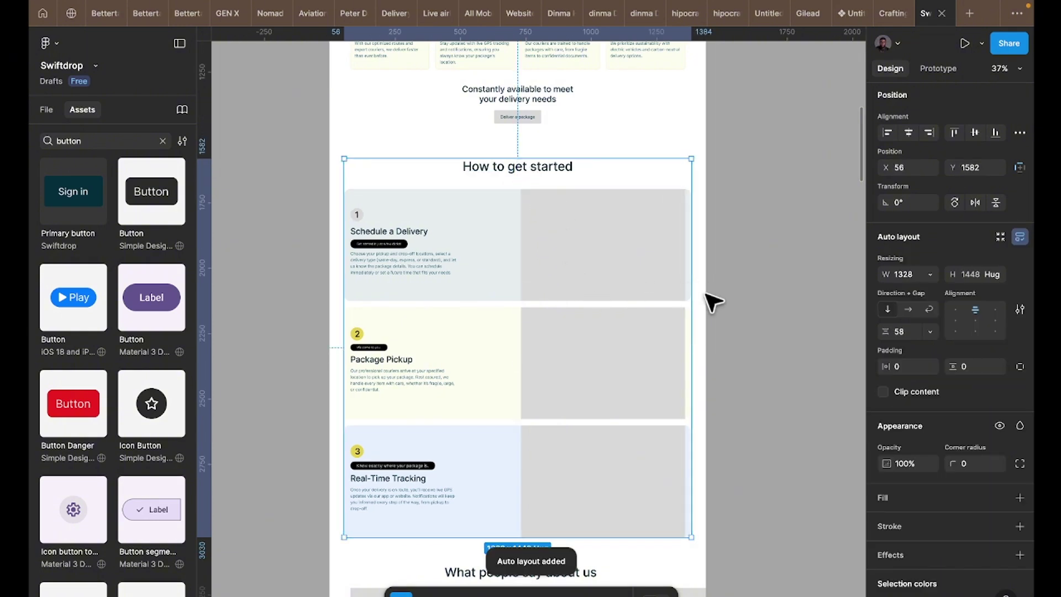
- Try resizing the image placeholder in the Schedule a Delivery row to about 676 × 460
{"action": "double_click", "coordinate": [590, 275]}
{"action": "left_click", "coordinate": [594, 267]}
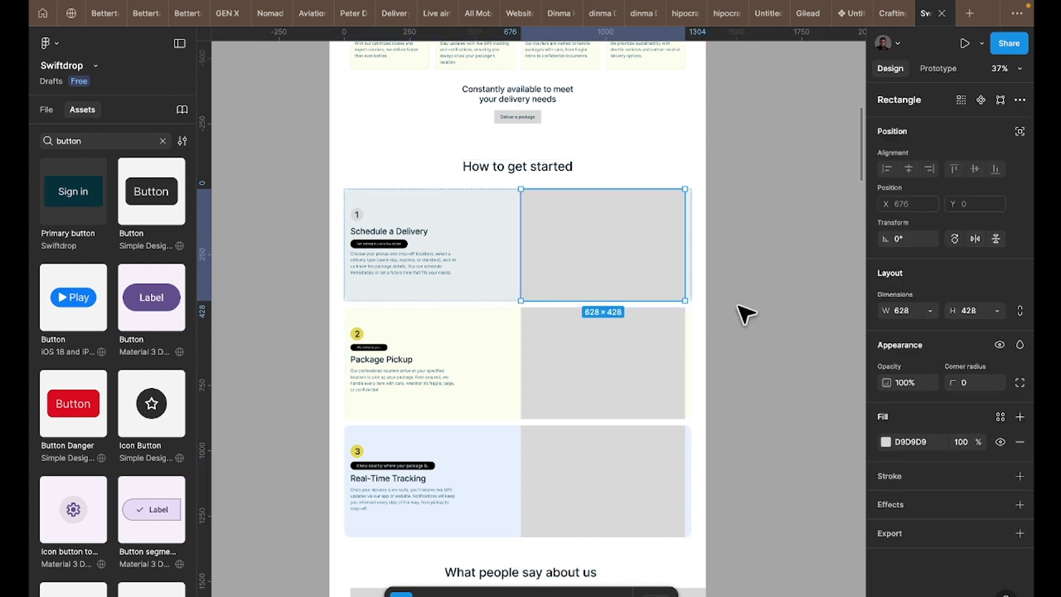
{"action": "left_click_drag", "start_coordinate": [669, 288], "coordinate": [697, 303]}
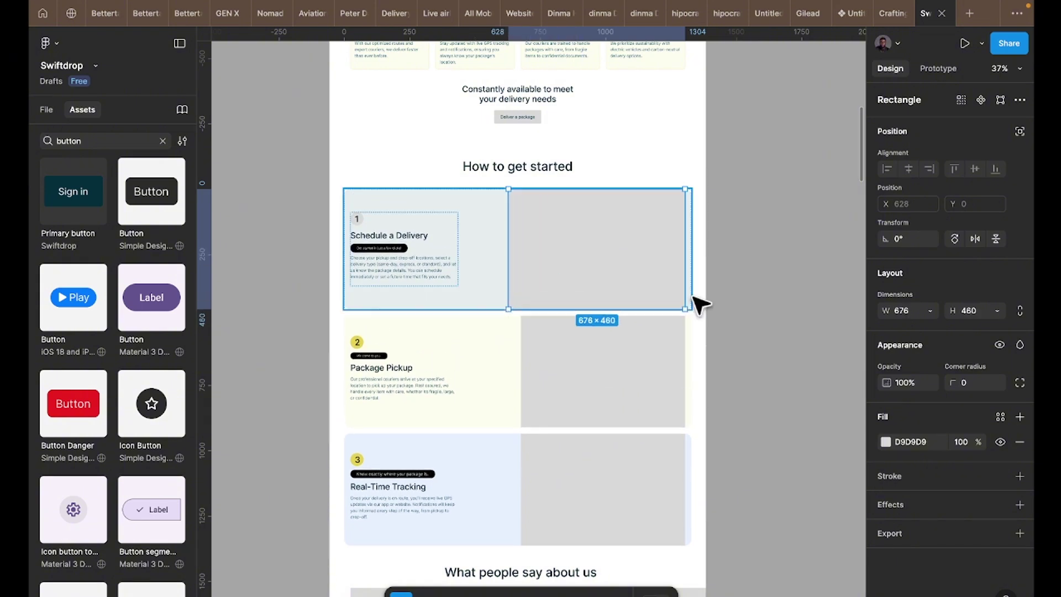
{"action": "key", "text": "ctrl+z"}
{"action": "key", "text": "Escape"}
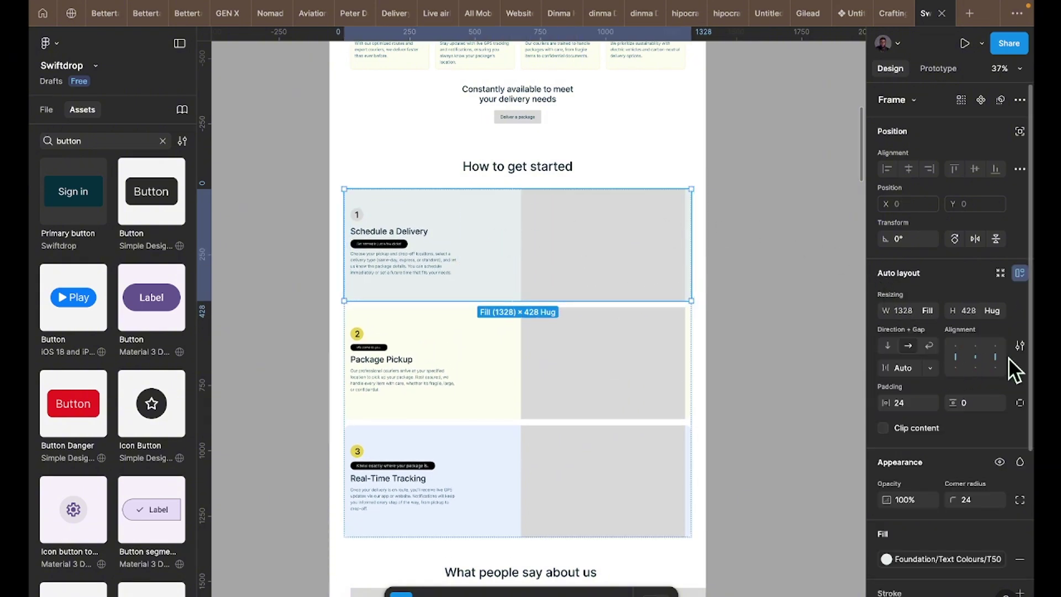
- Set the width of the Schedule a Delivery row to hug its contents
{"action": "left_click", "coordinate": [931, 369]}
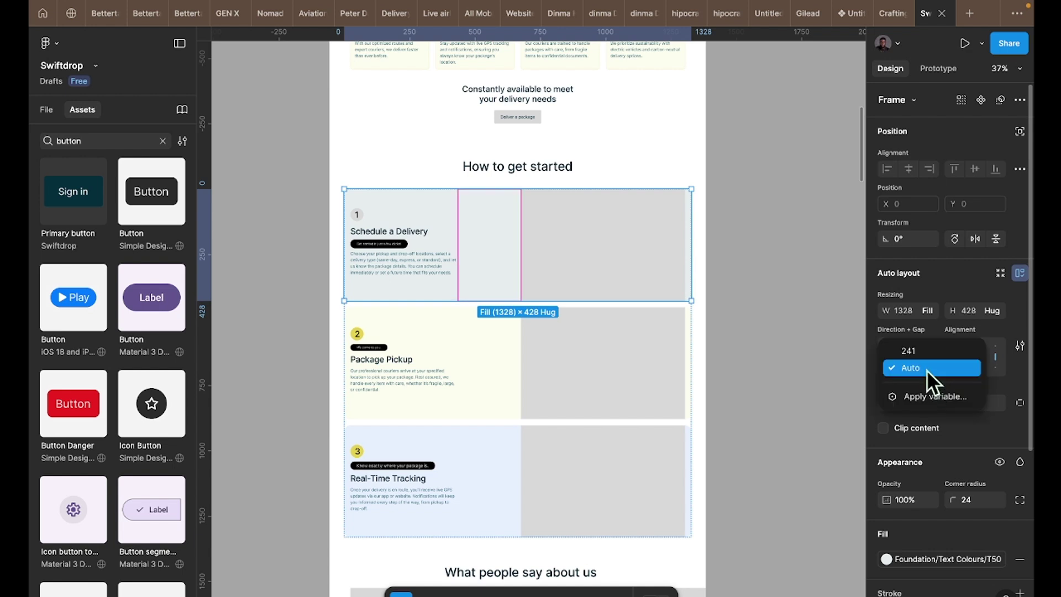
{"action": "left_click", "coordinate": [927, 370]}
{"action": "left_click", "coordinate": [929, 311]}
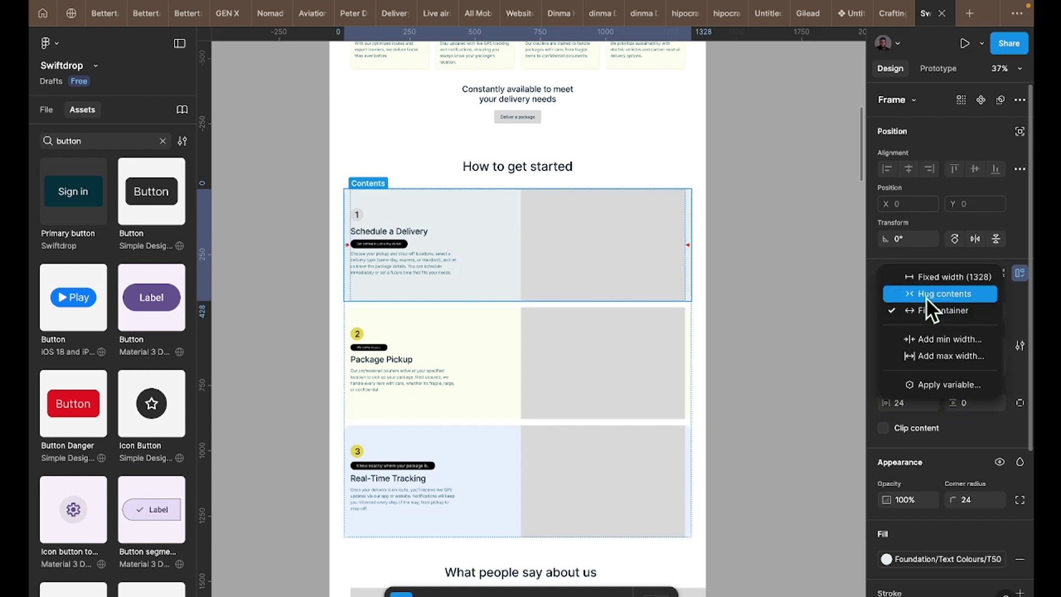
{"action": "left_click", "coordinate": [927, 297]}
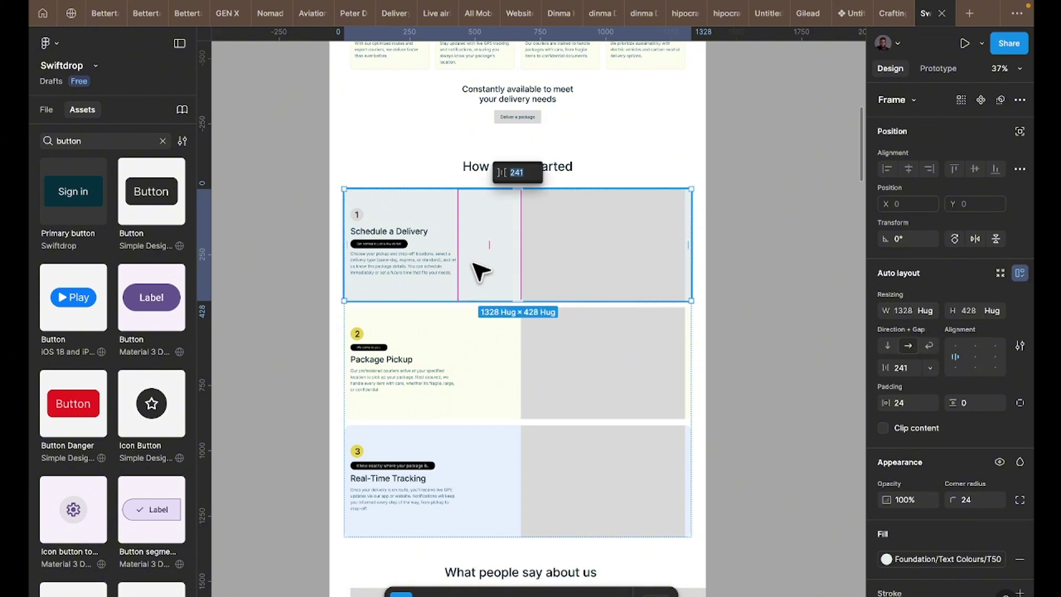
- Widen the image placeholder in the Schedule a Delivery row to 652 so it reaches the row's outer edge
{"action": "left_click", "coordinate": [614, 253]}
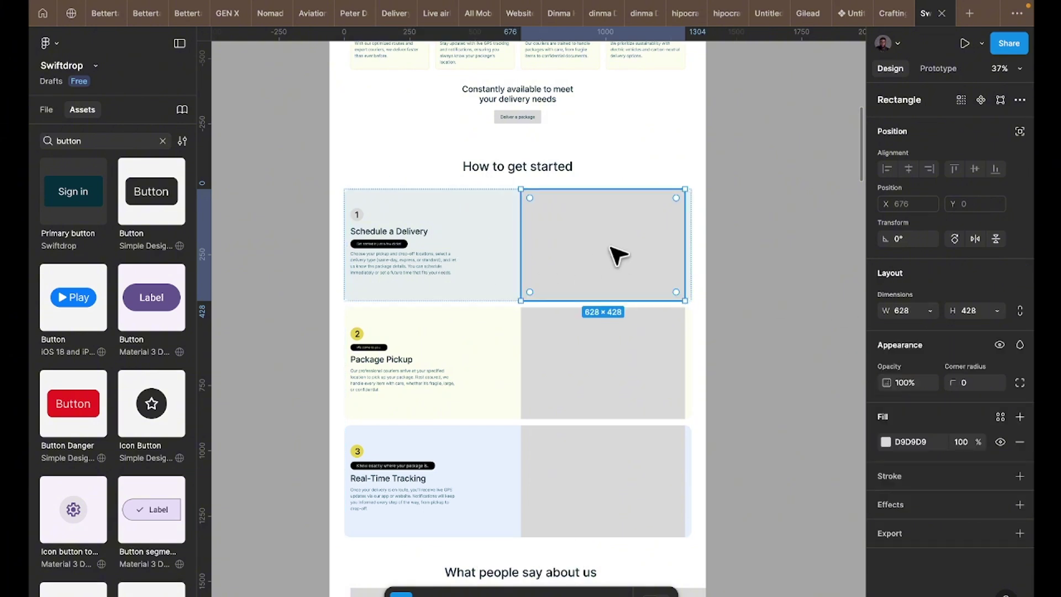
{"action": "left_click", "coordinate": [933, 314]}
{"action": "left_click", "coordinate": [937, 328]}
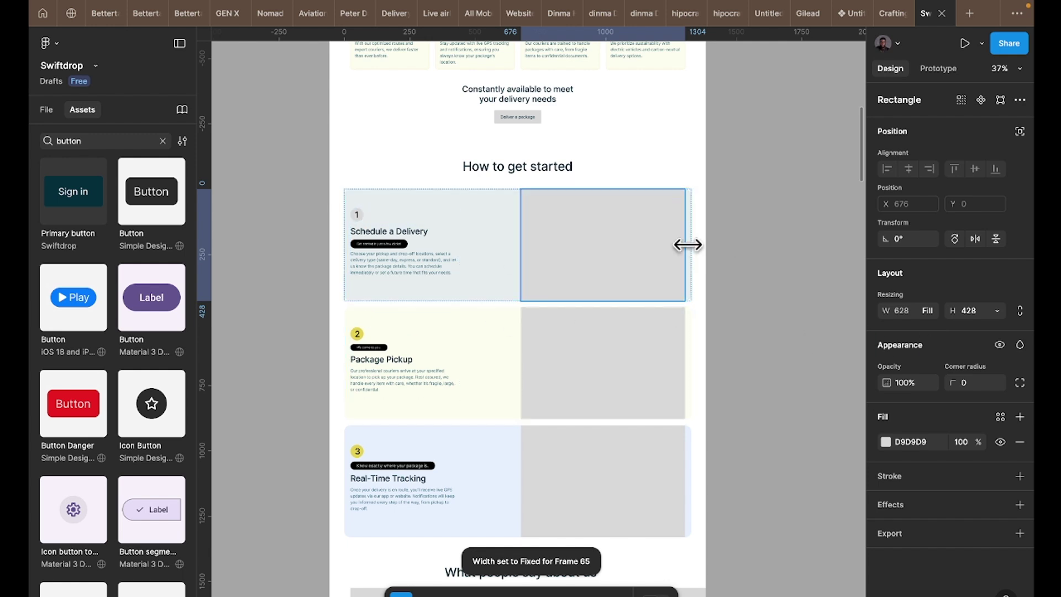
{"action": "left_click_drag", "start_coordinate": [686, 245], "coordinate": [692, 245]}
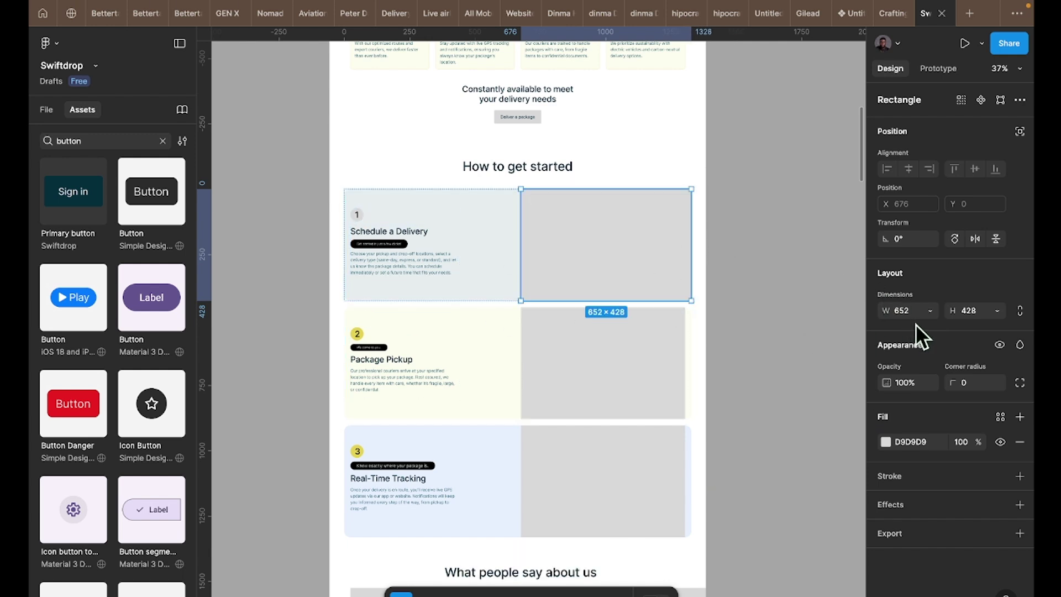
- Try wrapping the Schedule a Delivery row's image placeholder in its own frame
{"action": "scroll", "coordinate": [652, 252], "scroll_direction": "down", "scroll_amount": 1}
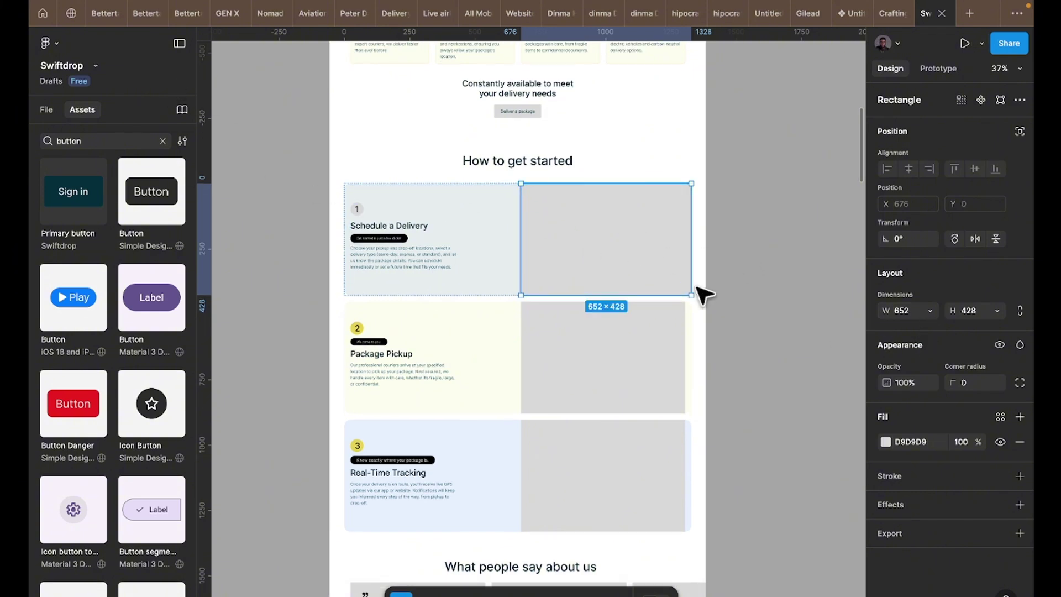
{"action": "right_click", "coordinate": [604, 255]}
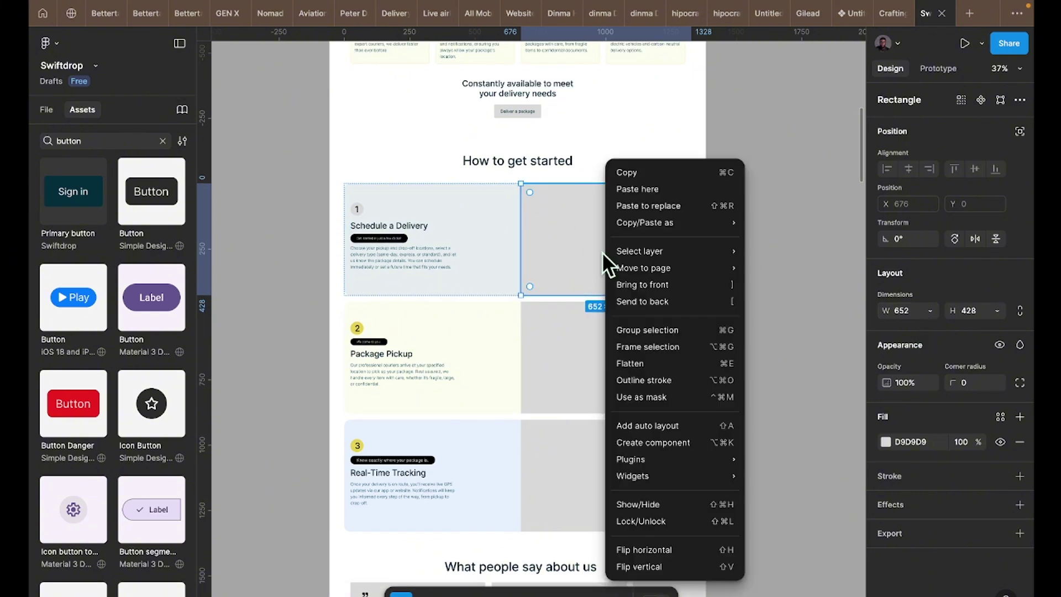
{"action": "left_click", "coordinate": [651, 350]}
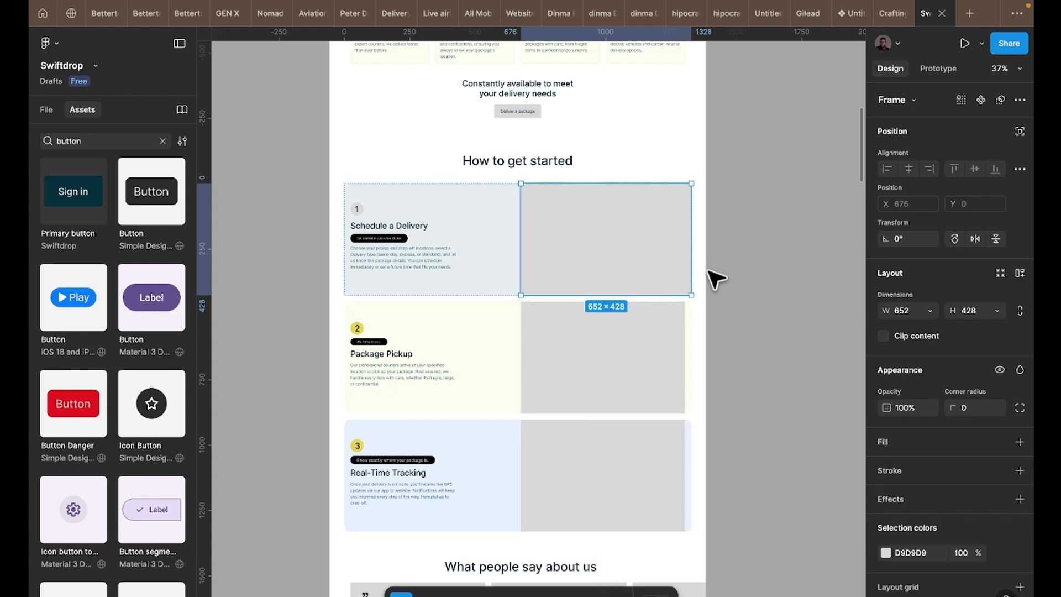
{"action": "key", "text": "ctrl+z"}
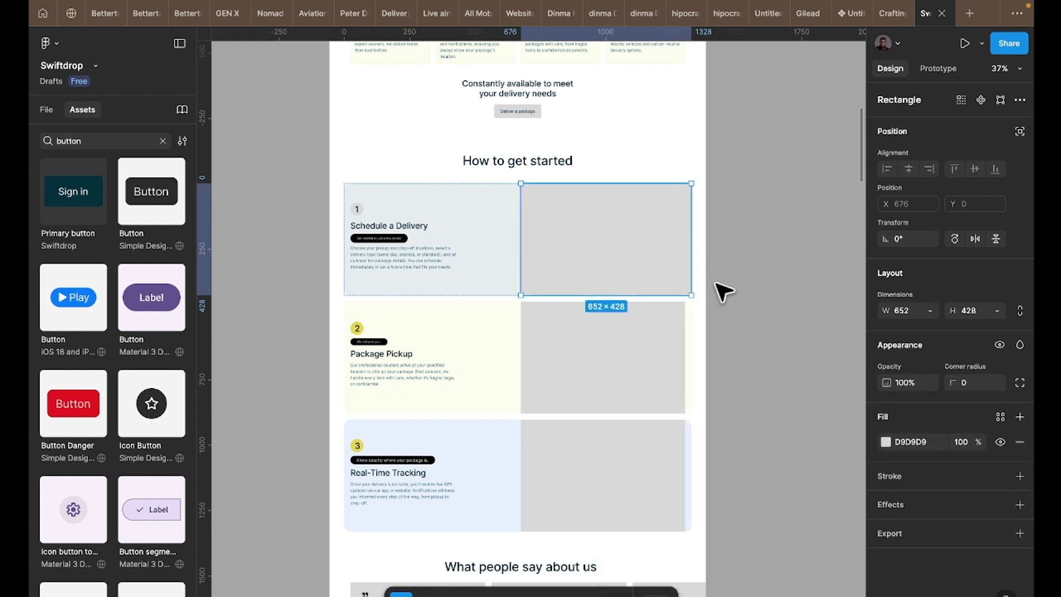
{"action": "left_click", "coordinate": [796, 287]}
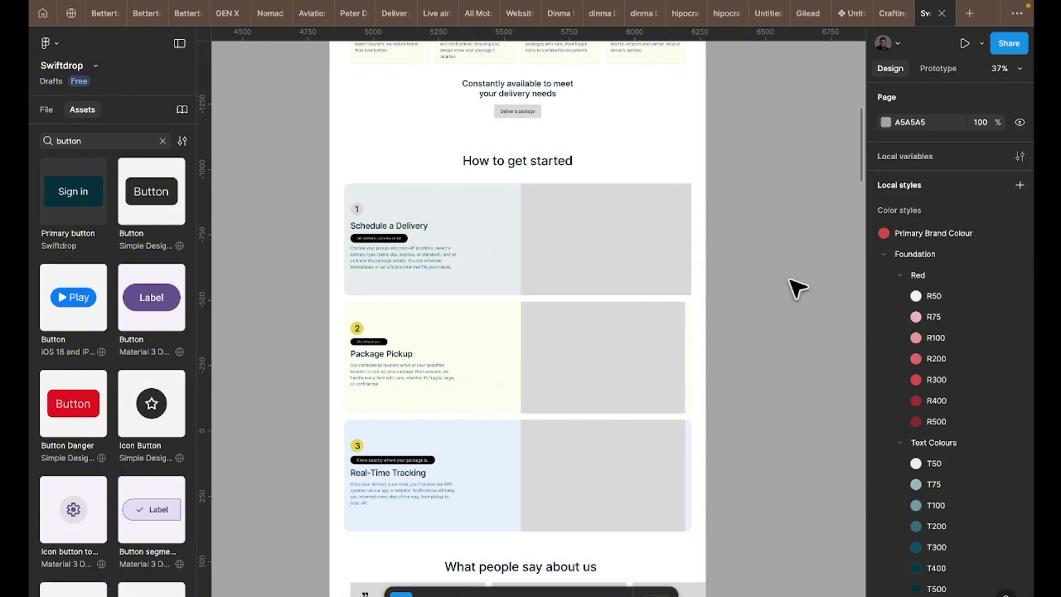
- Round the two outer corners of the Schedule a Delivery row's image placeholder to a radius of 24
{"action": "left_click", "coordinate": [647, 275]}
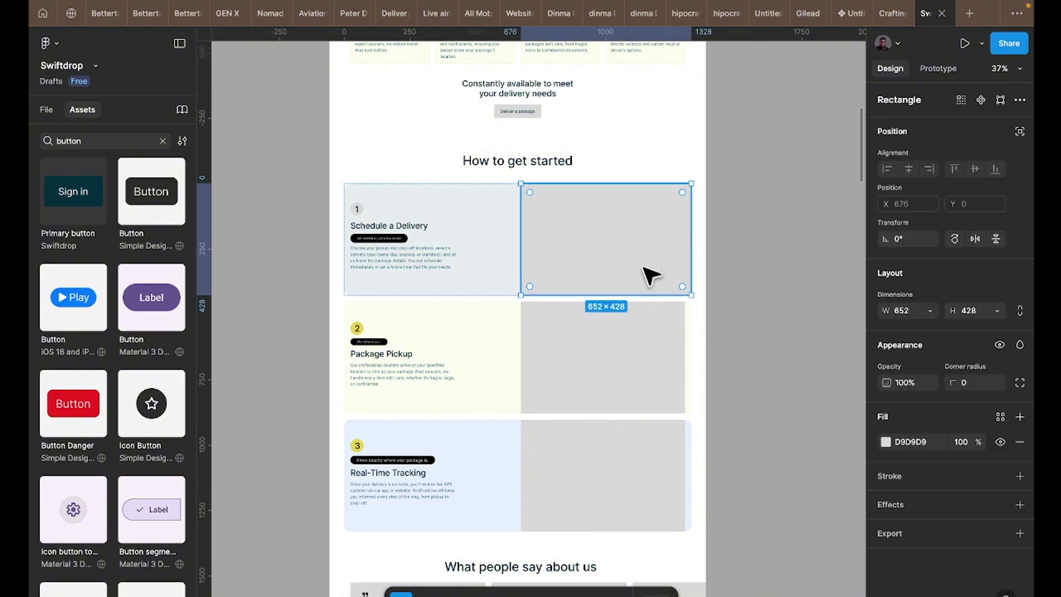
{"action": "left_click", "coordinate": [1020, 383]}
{"action": "left_click", "coordinate": [811, 407]}
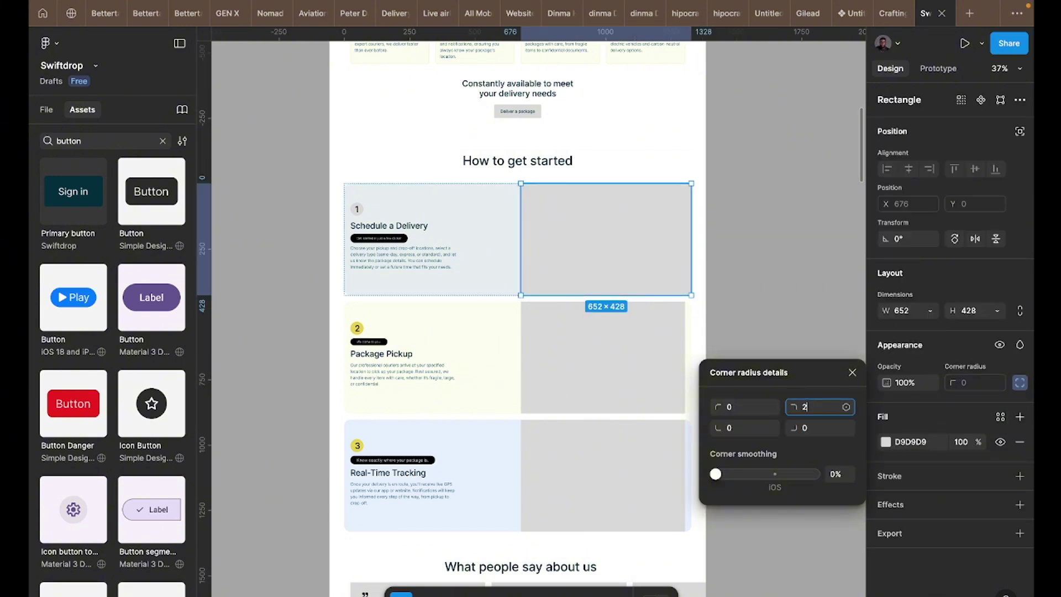
{"action": "type", "text": "24"}
{"action": "left_click", "coordinate": [808, 426]}
{"action": "type", "text": "24"}
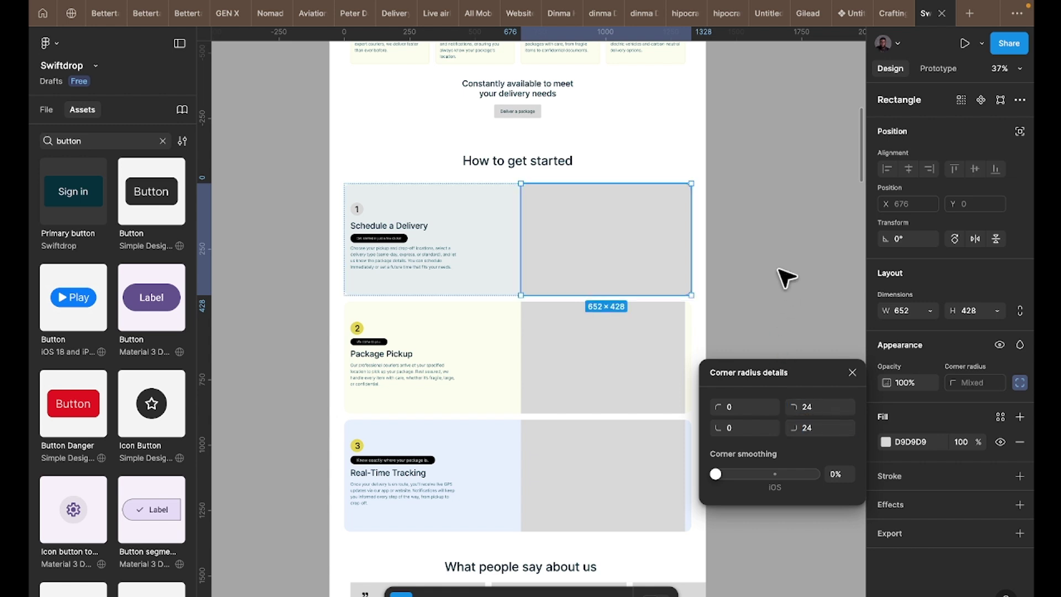
{"action": "left_click", "coordinate": [789, 310]}
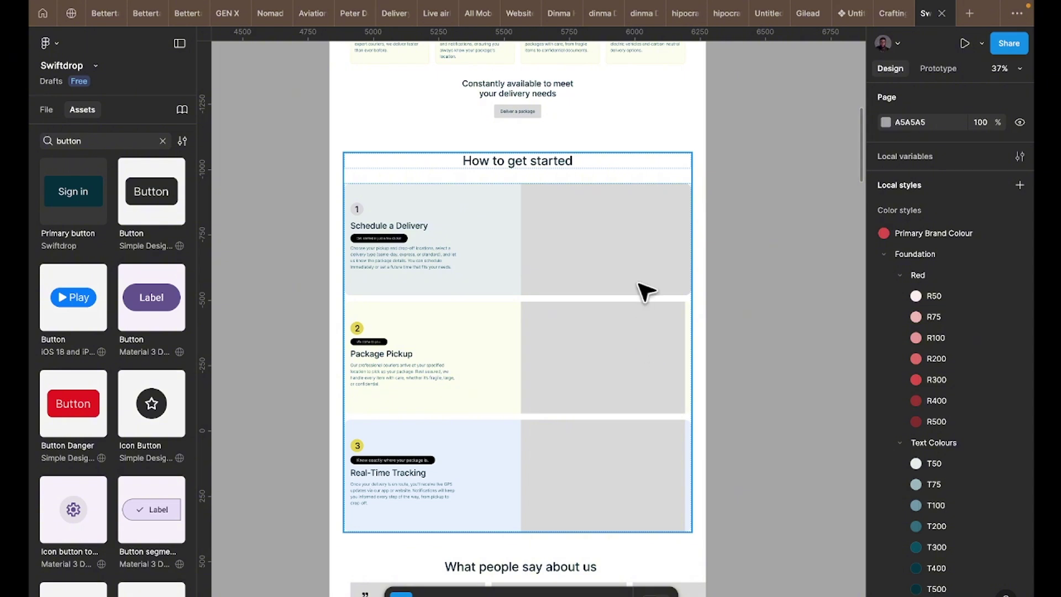
- Add the text "Pick Up Location" on the empty canvas beside the Schedule a Delivery row
{"action": "scroll", "coordinate": [343, 279], "scroll_direction": "up", "scroll_amount": 10}
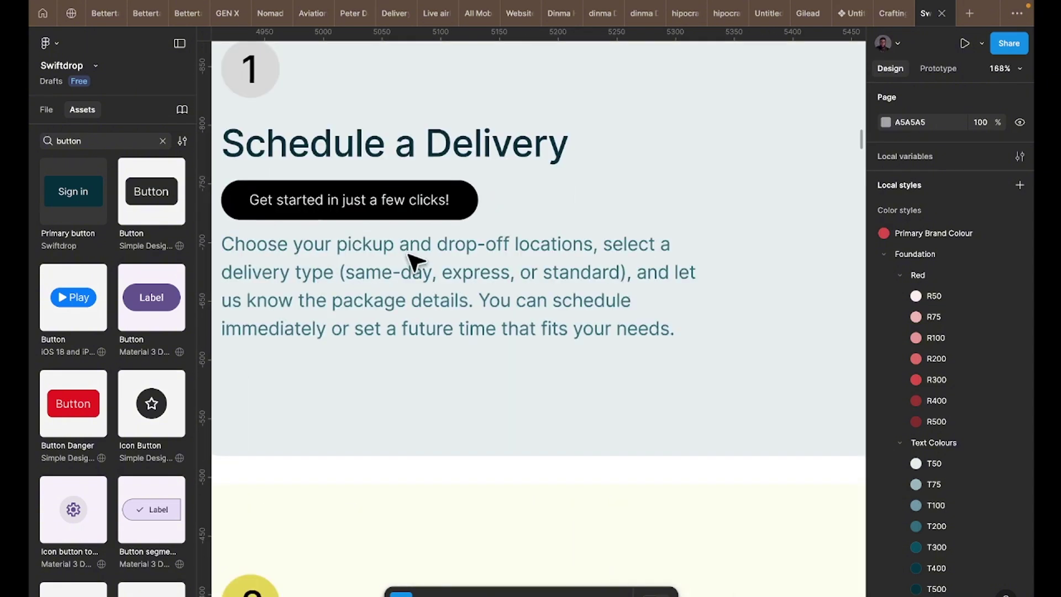
{"action": "scroll", "coordinate": [498, 243], "scroll_direction": "down", "scroll_amount": 5}
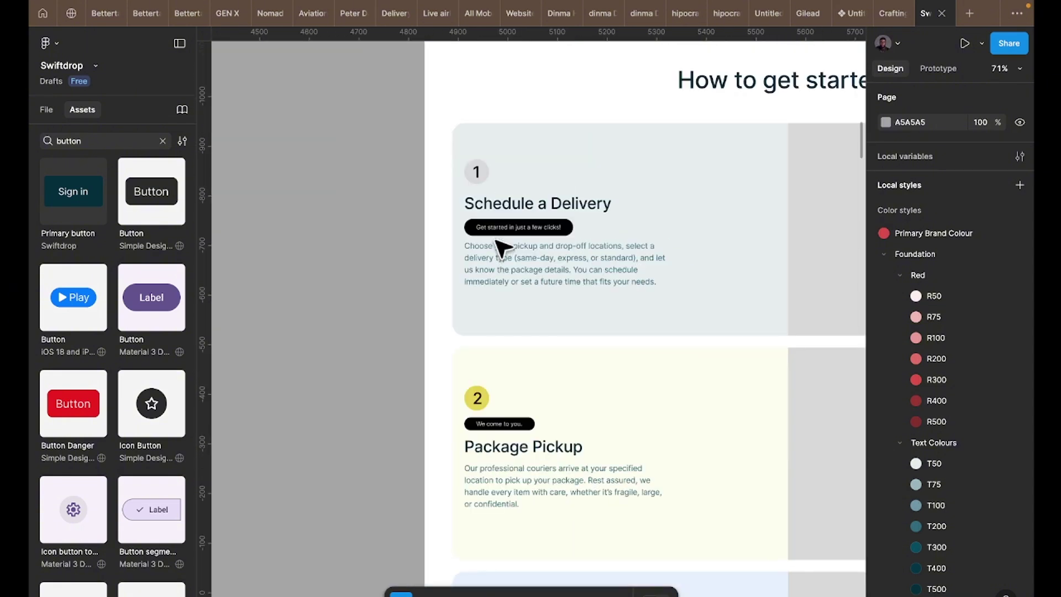
{"action": "scroll", "coordinate": [486, 246], "scroll_direction": "left", "scroll_amount": 5}
{"action": "scroll", "coordinate": [454, 263], "scroll_direction": "left", "scroll_amount": 3}
{"action": "key", "text": "t"}
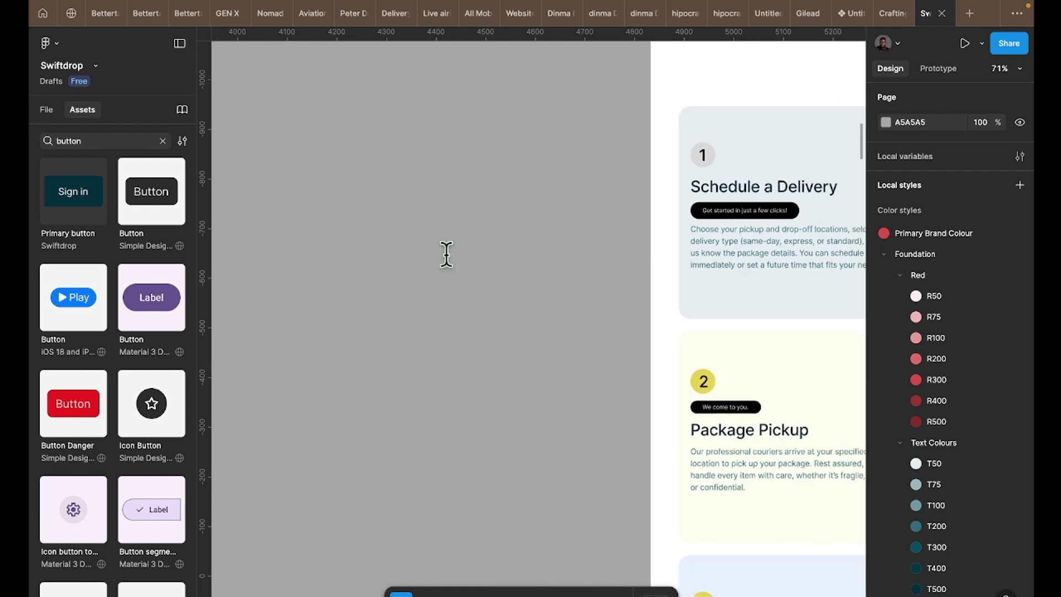
{"action": "left_click", "coordinate": [446, 255]}
{"action": "type", "text": "Pi"}
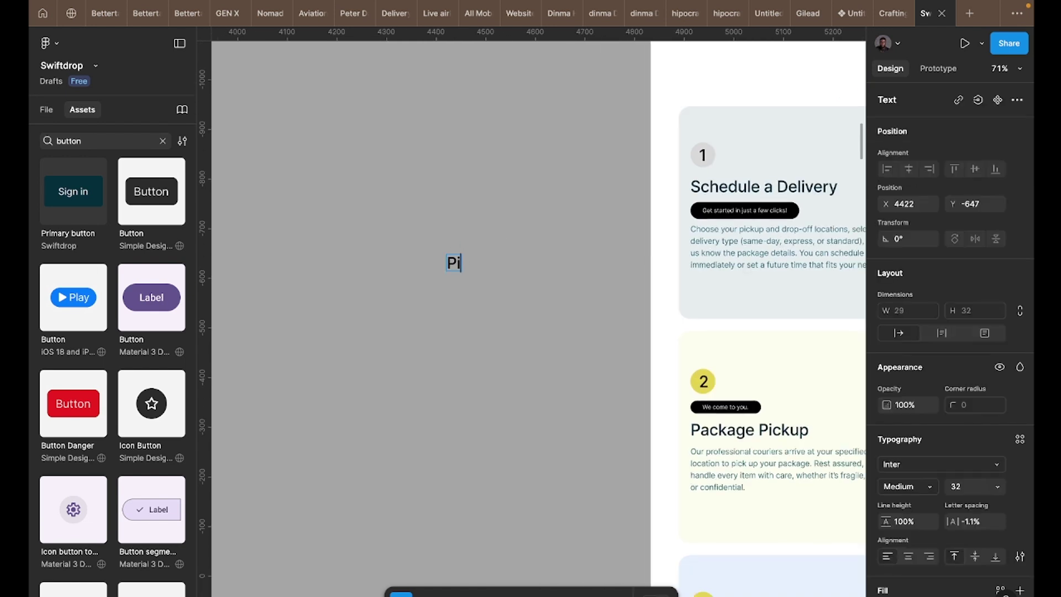
{"action": "type", "text": "ck Up"}
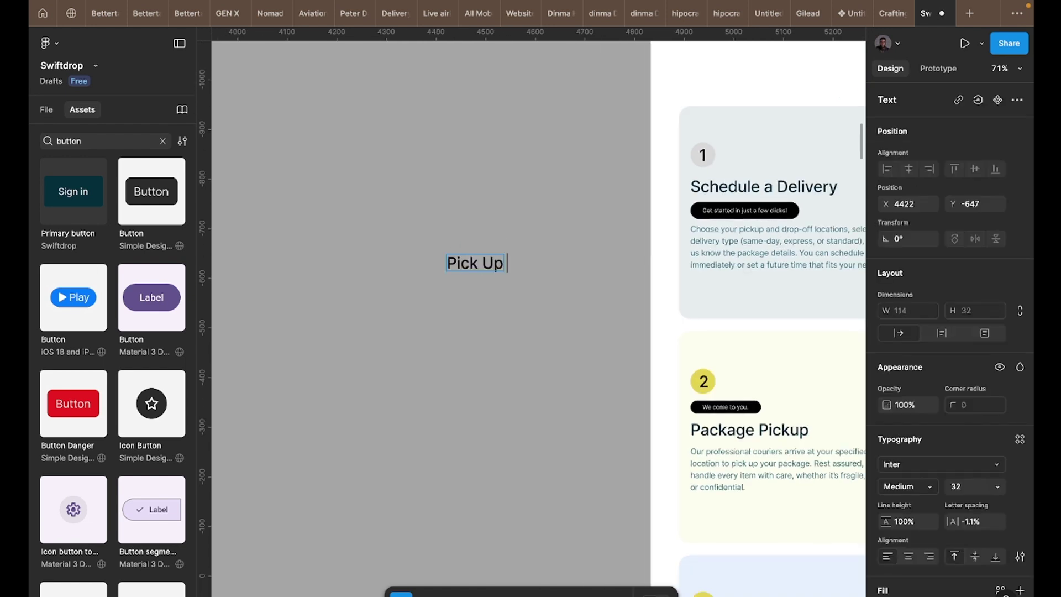
{"action": "type", "text": " Location"}
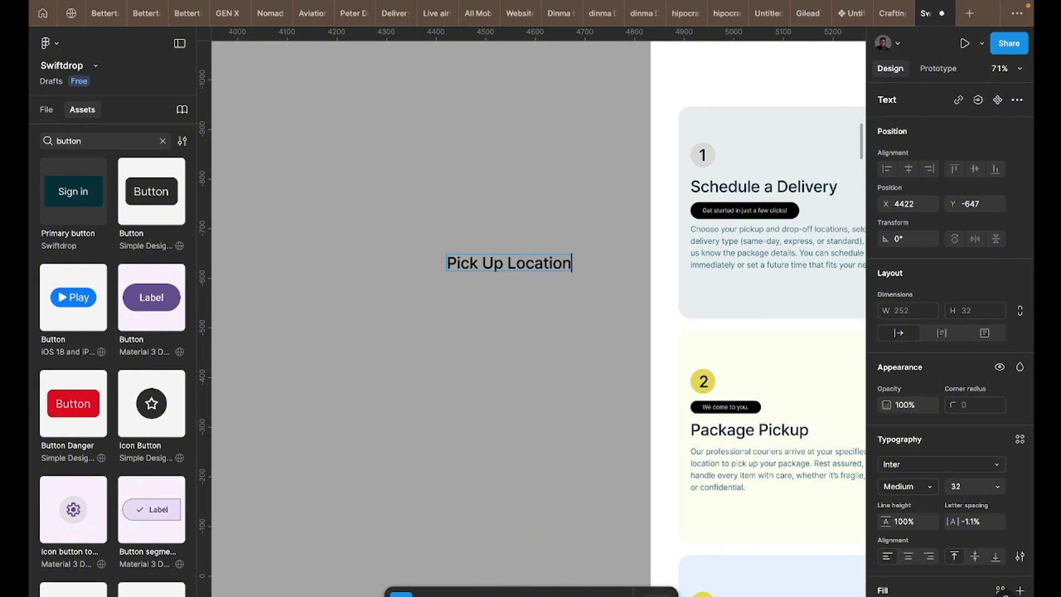
{"action": "key", "text": "Escape"}
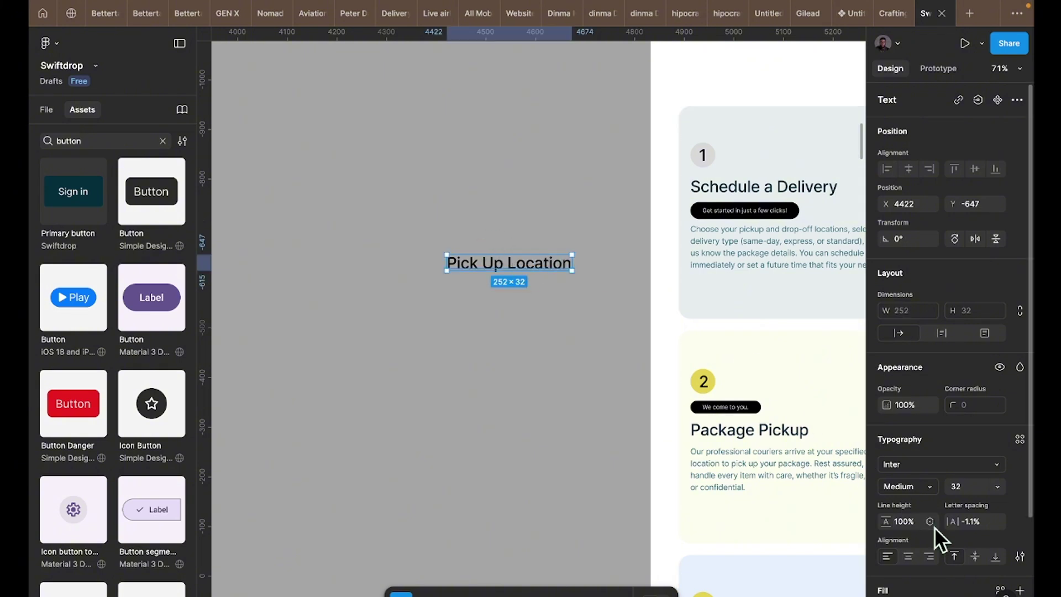
- Set the font size of the Pick Up Location text to 16
{"action": "left_click", "coordinate": [960, 492]}
{"action": "type", "text": "1"}
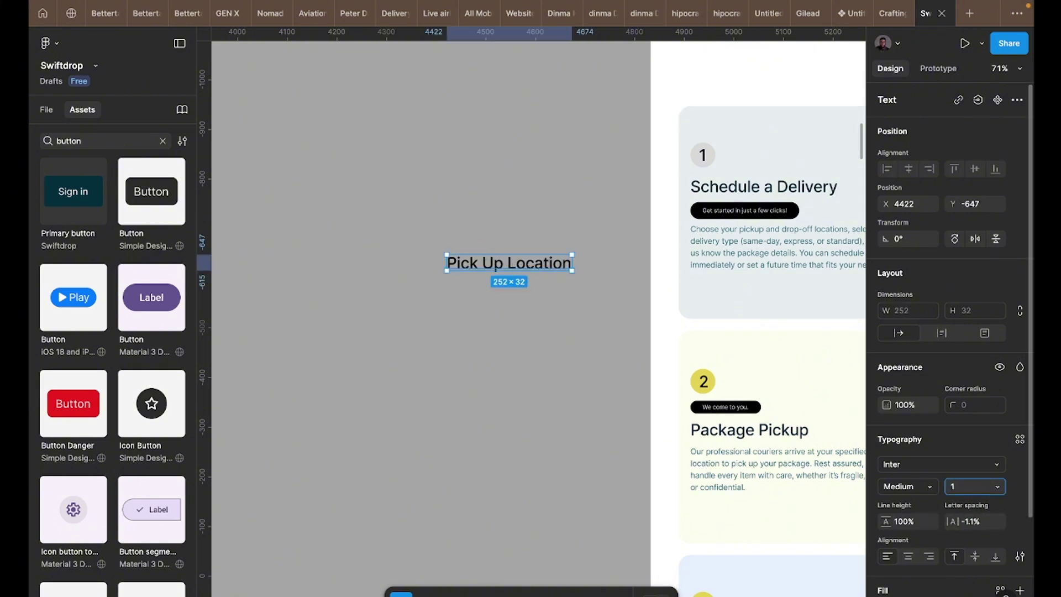
{"action": "type", "text": "6"}
{"action": "key", "text": "Return"}
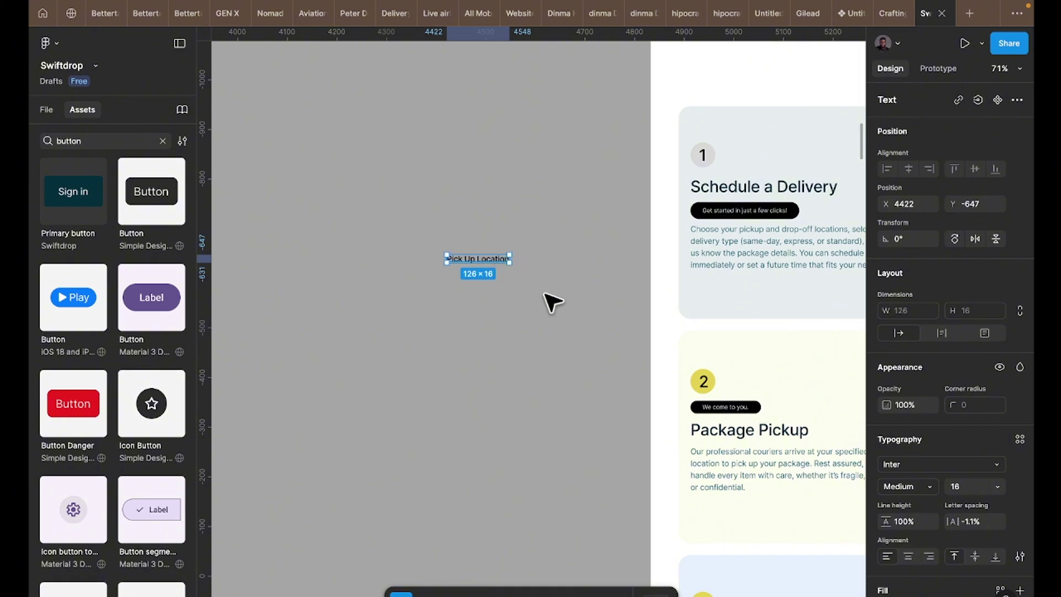
- Wrap the Pick Up Location text in an auto layout frame with a white fill and a corner radius of 24
{"action": "key", "text": "shift+a"}
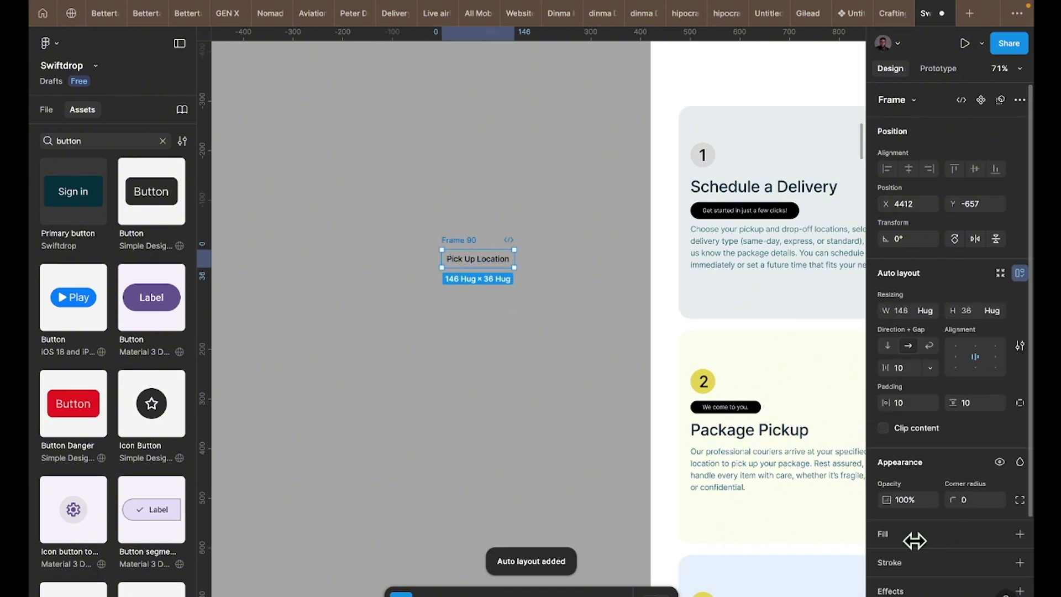
{"action": "left_click", "coordinate": [915, 541]}
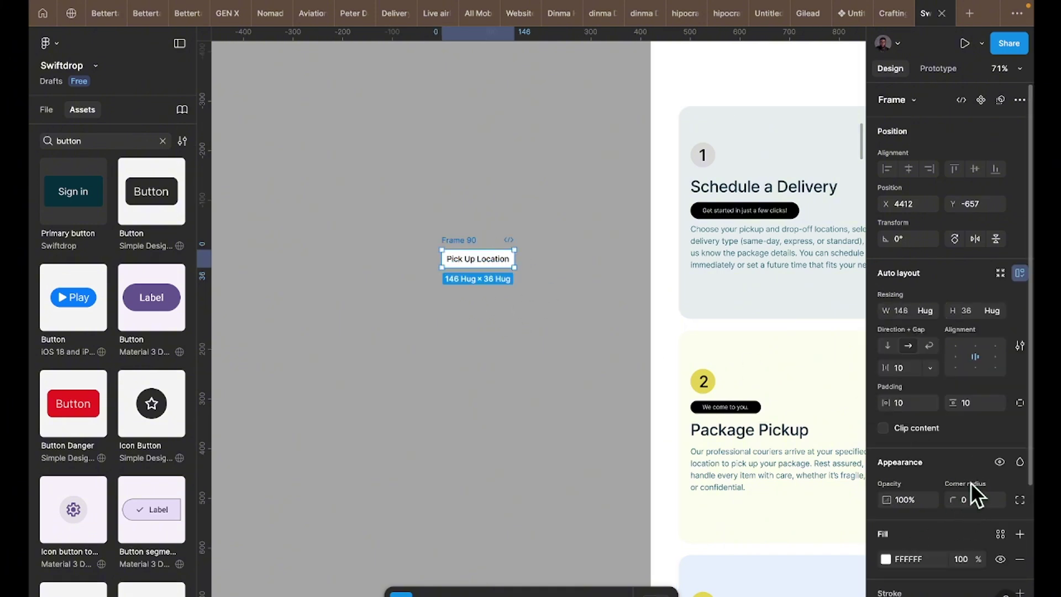
{"action": "type", "text": "24"}
{"action": "key", "text": "Return"}
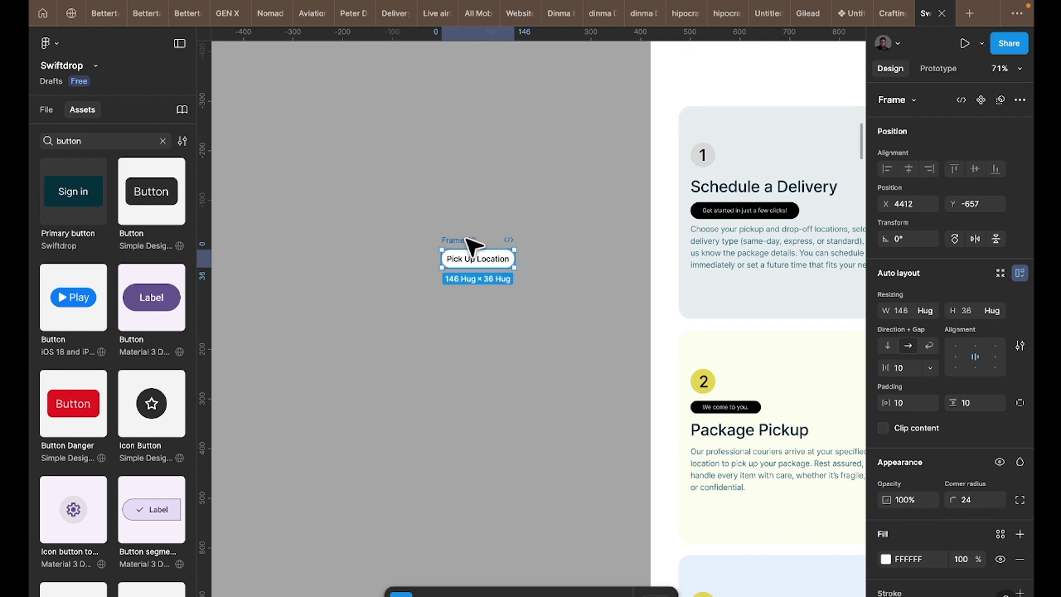
- Change the pill's label to read "Select Pick Up Location"
{"action": "double_click", "coordinate": [471, 259]}
{"action": "key", "text": "Return"}
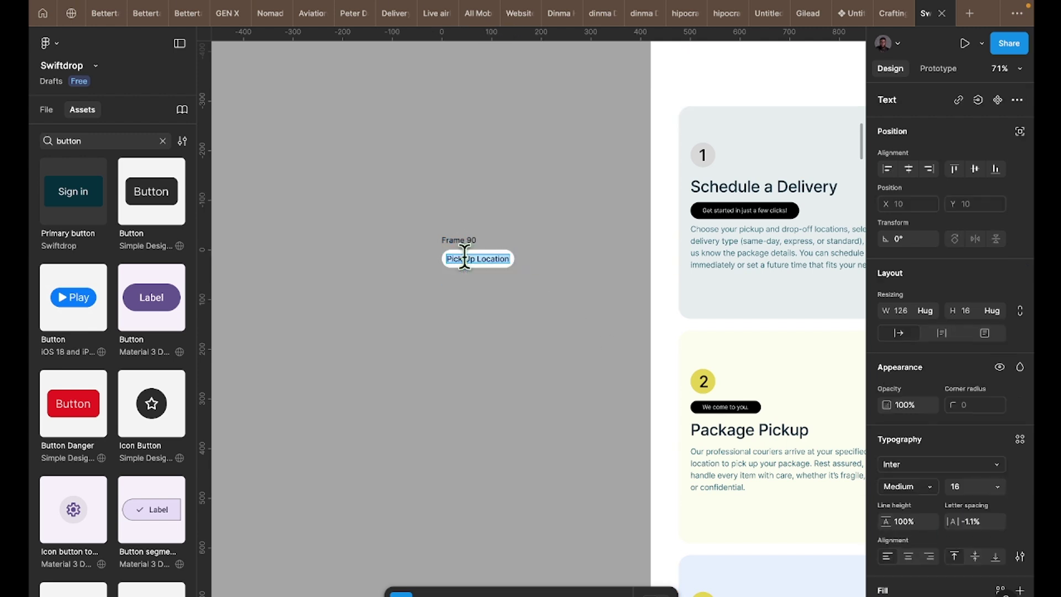
{"action": "key", "text": "Left"}
{"action": "type", "text": "Selecyt"}
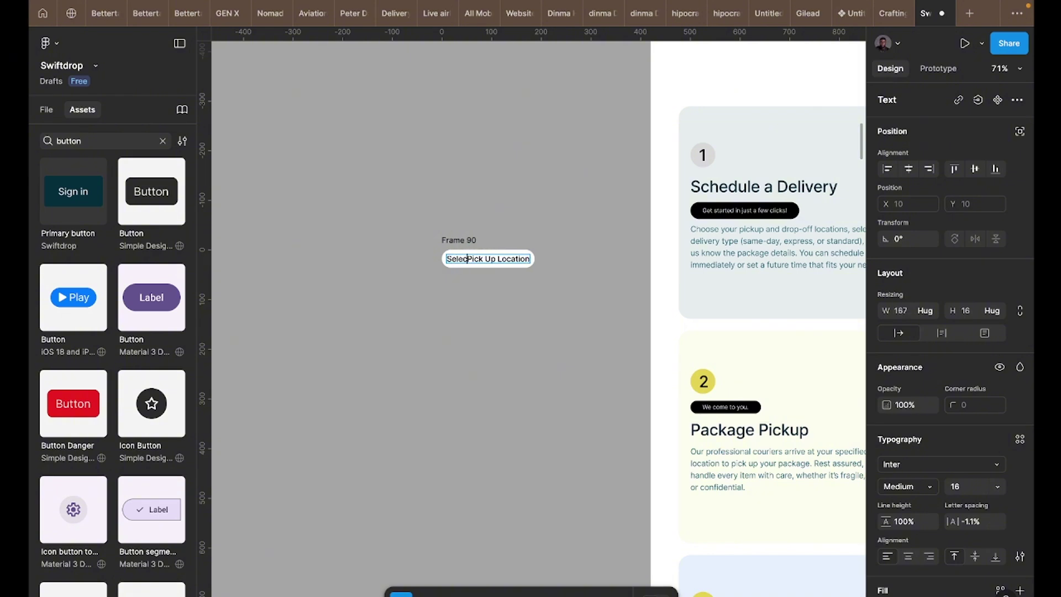
{"action": "key", "text": "BackSpace"}
{"action": "key", "text": "BackSpace"}
{"action": "type", "text": "t"}
{"action": "key", "text": "Escape"}
{"action": "left_click", "coordinate": [456, 247]}
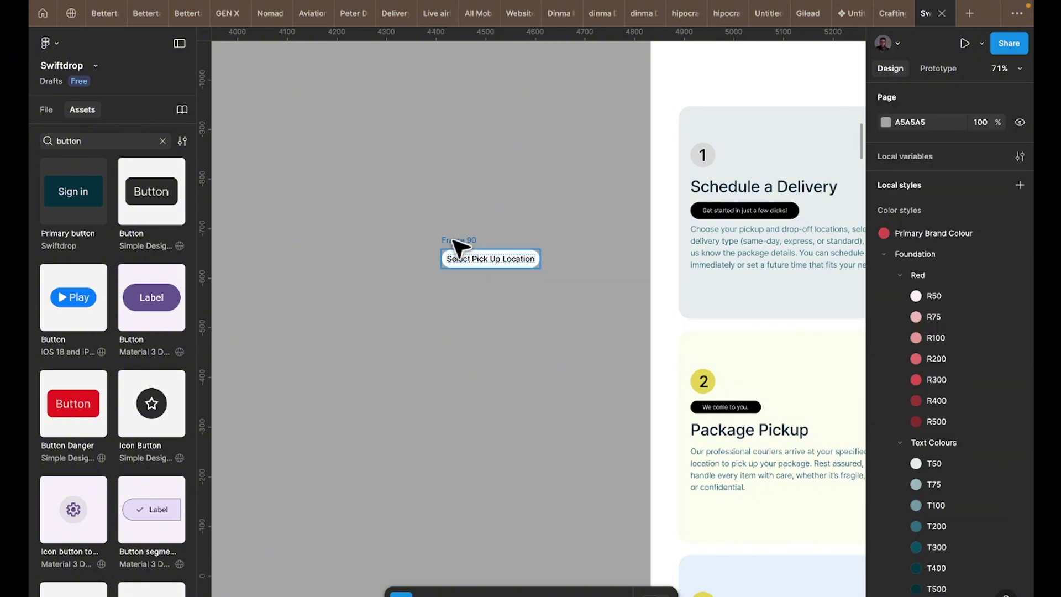
- Set the Select Pick Up Location pill's padding to 16 horizontally and 14 vertically
{"action": "left_click", "coordinate": [539, 258]}
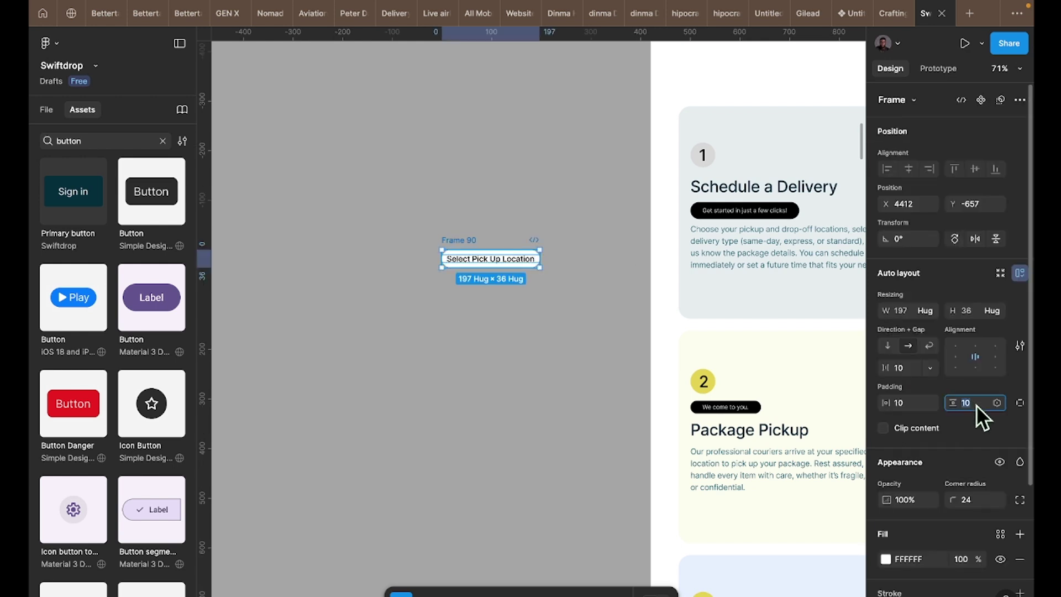
{"action": "left_click", "coordinate": [902, 403]}
{"action": "type", "text": "16"}
{"action": "left_click", "coordinate": [977, 406]}
{"action": "type", "text": "14"}
{"action": "key", "text": "Return"}
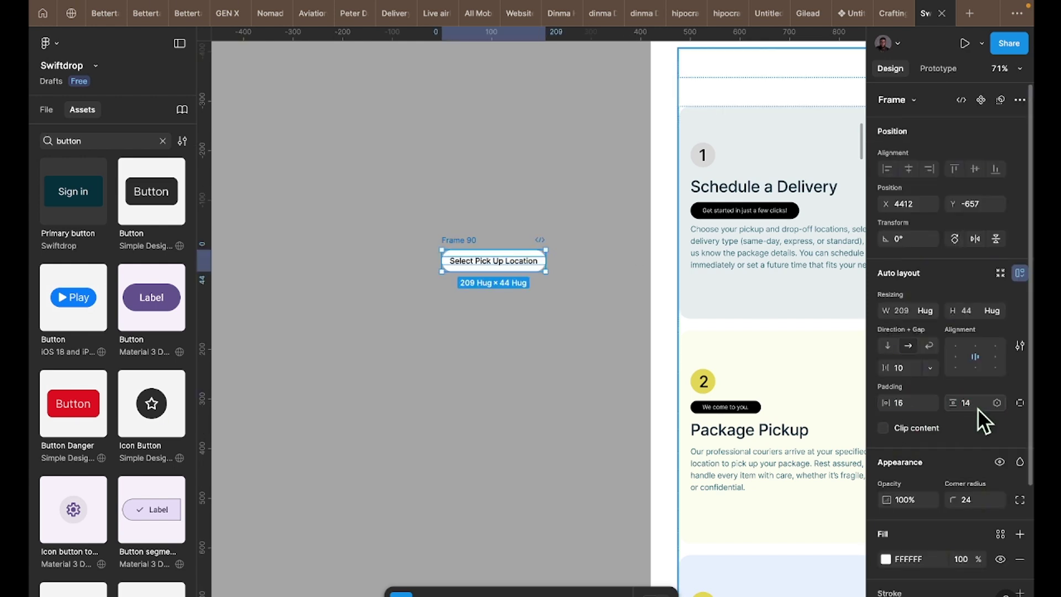
- Recolour the pill's black label text to the dark teal 084C61 already used on the page
{"action": "scroll", "coordinate": [961, 520], "scroll_direction": "down", "scroll_amount": 3}
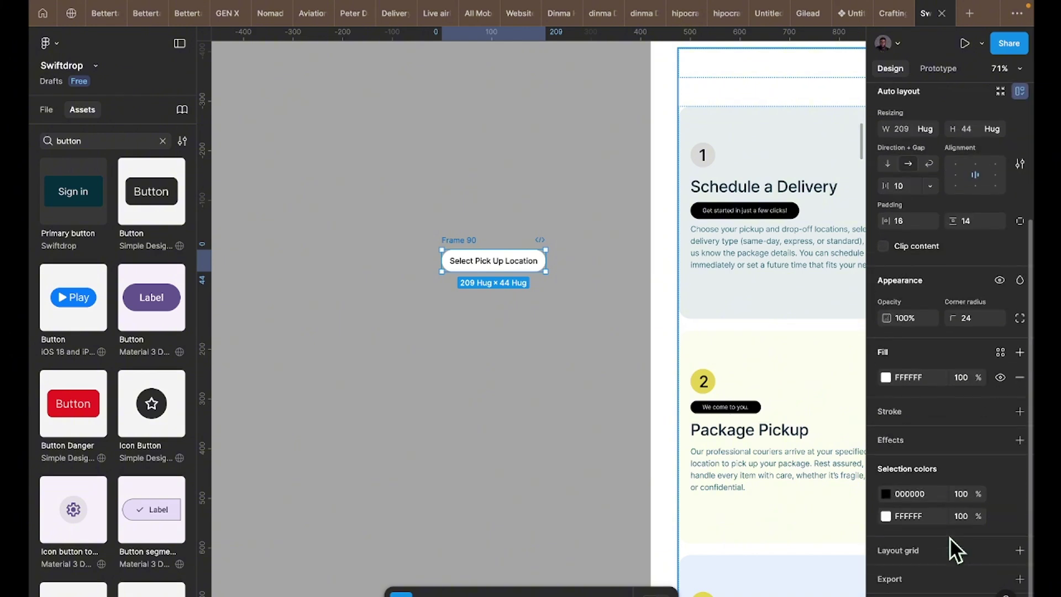
{"action": "left_click", "coordinate": [887, 493]}
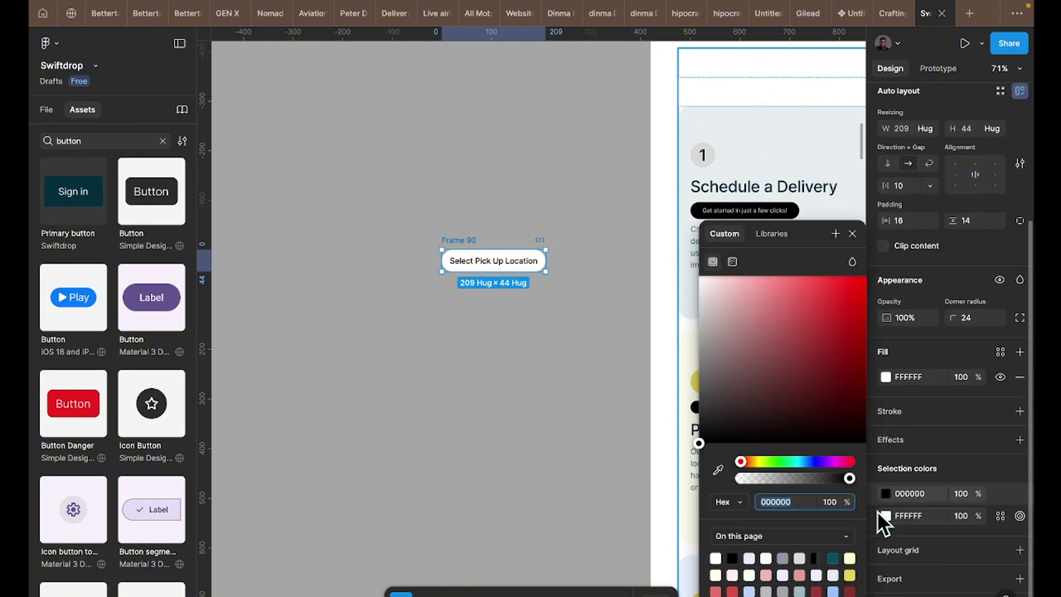
{"action": "left_click", "coordinate": [834, 558]}
{"action": "scroll", "coordinate": [520, 340], "scroll_direction": "down", "scroll_amount": 2}
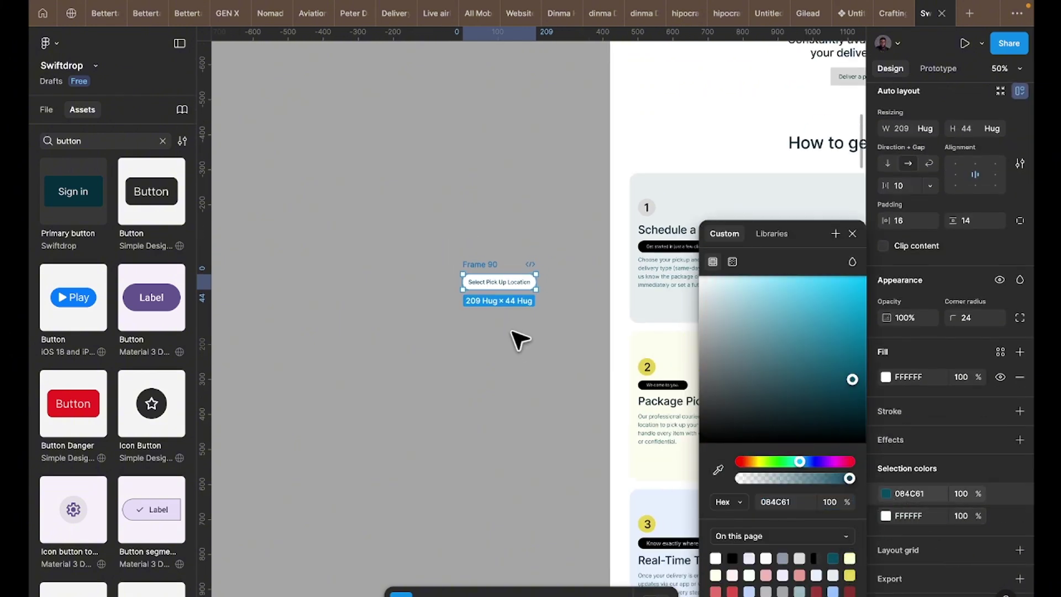
{"action": "scroll", "coordinate": [376, 335], "scroll_direction": "down", "scroll_amount": 2}
{"action": "scroll", "coordinate": [366, 335], "scroll_direction": "down", "scroll_amount": 5}
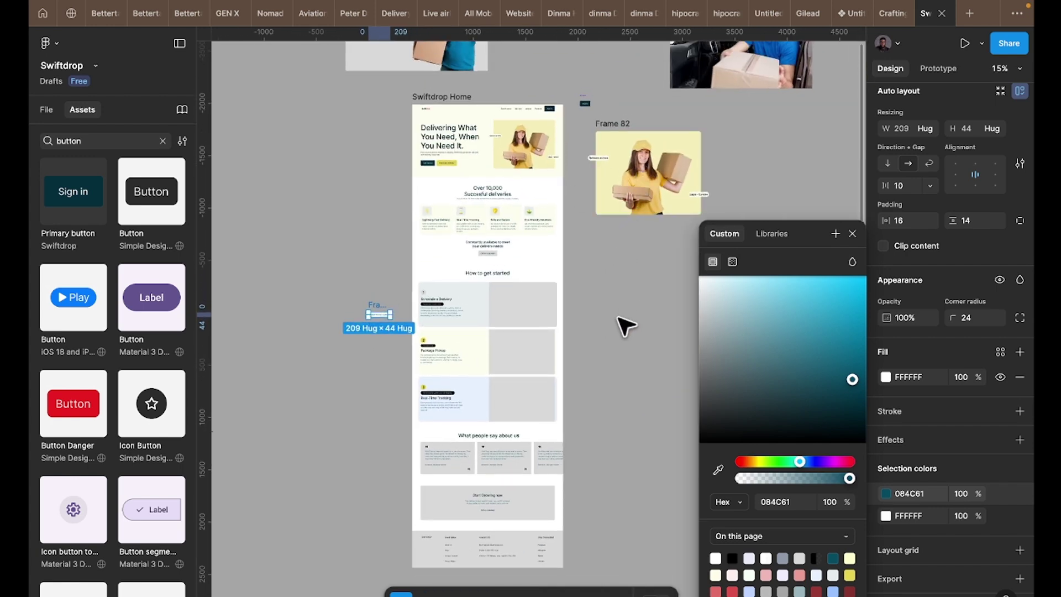
{"action": "scroll", "coordinate": [616, 318], "scroll_direction": "up", "scroll_amount": 3}
{"action": "scroll", "coordinate": [615, 318], "scroll_direction": "right", "scroll_amount": 2}
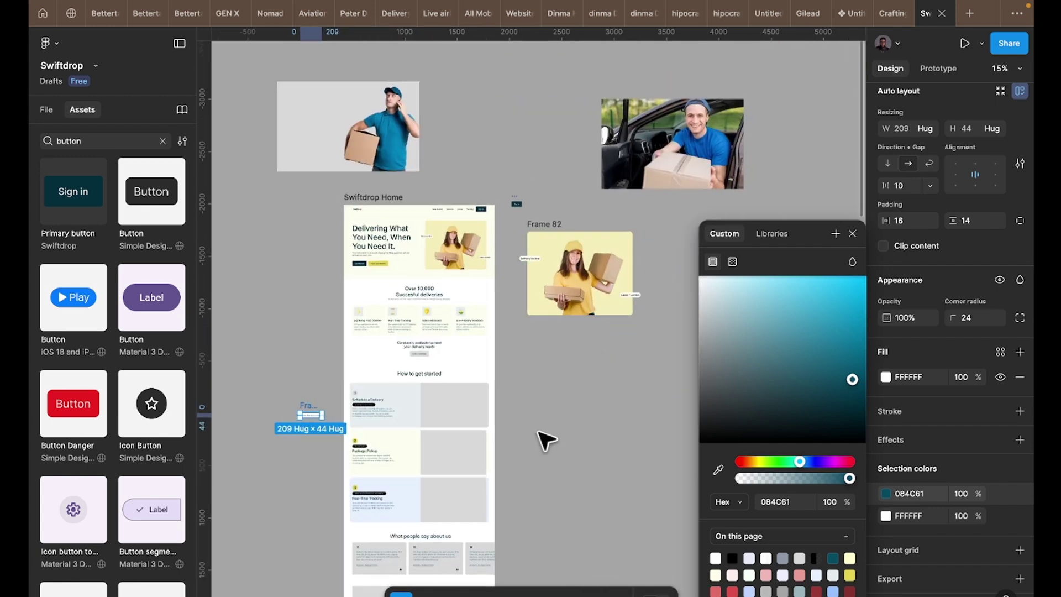
{"action": "key", "text": "Escape"}
{"action": "key", "text": "Escape"}
- Find and run the Photos by Freepik plugin
{"action": "scroll", "coordinate": [357, 447], "scroll_direction": "down", "scroll_amount": 3}
{"action": "scroll", "coordinate": [357, 447], "scroll_direction": "right", "scroll_amount": 1}
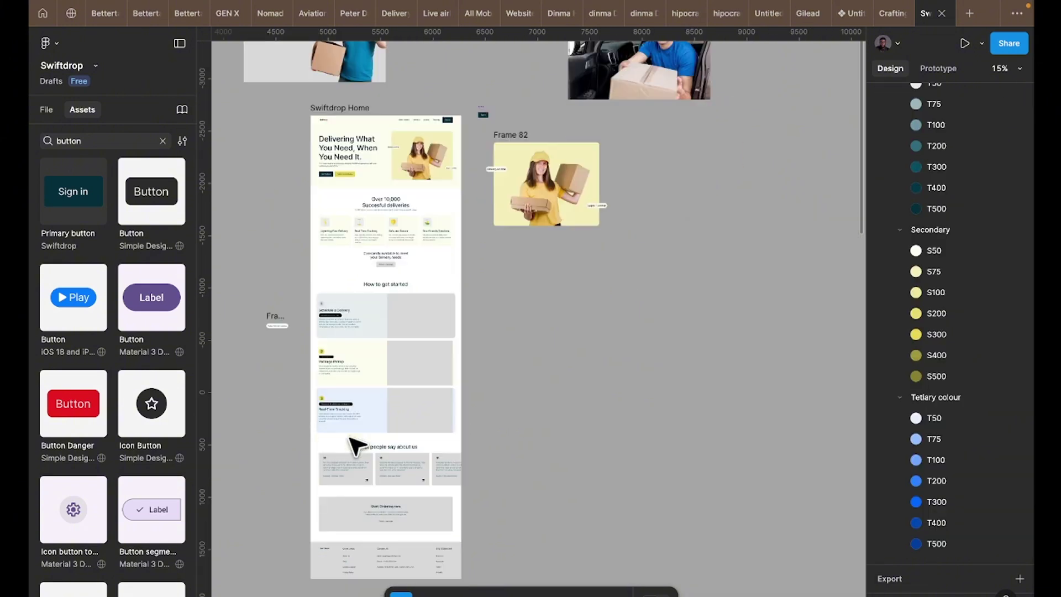
{"action": "scroll", "coordinate": [593, 557], "scroll_direction": "down", "scroll_amount": 1}
{"action": "scroll", "coordinate": [539, 318], "scroll_direction": "down", "scroll_amount": 1}
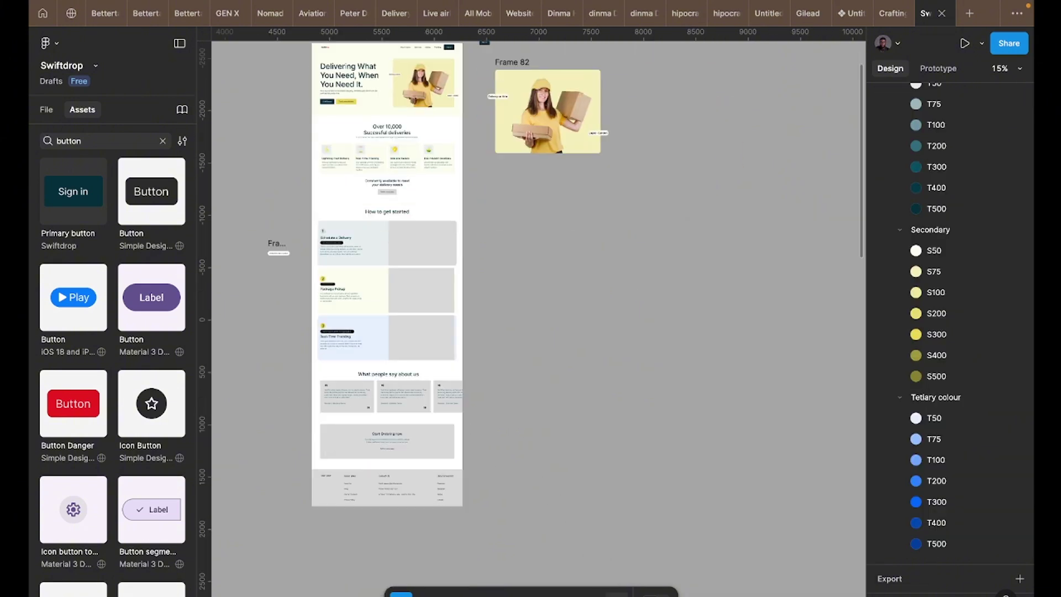
{"action": "key", "text": "super+k"}
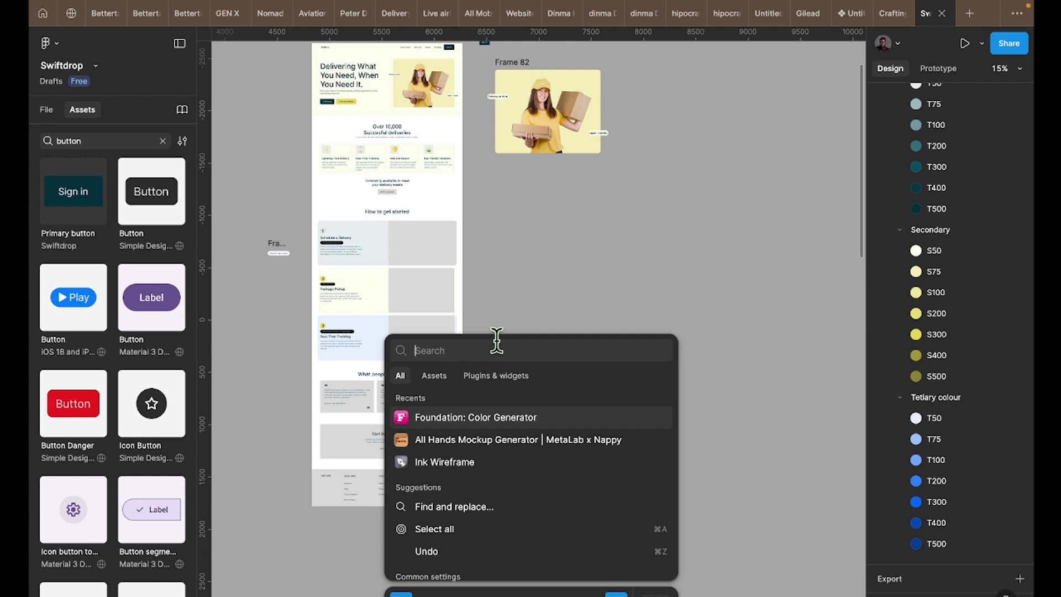
{"action": "type", "text": "Freepik"}
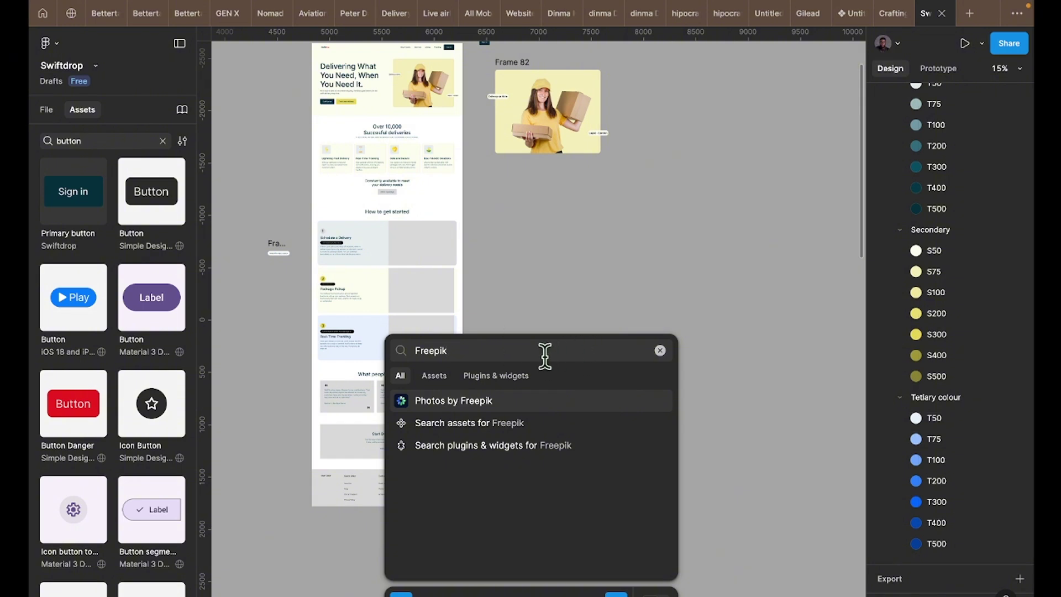
{"action": "left_click", "coordinate": [466, 399]}
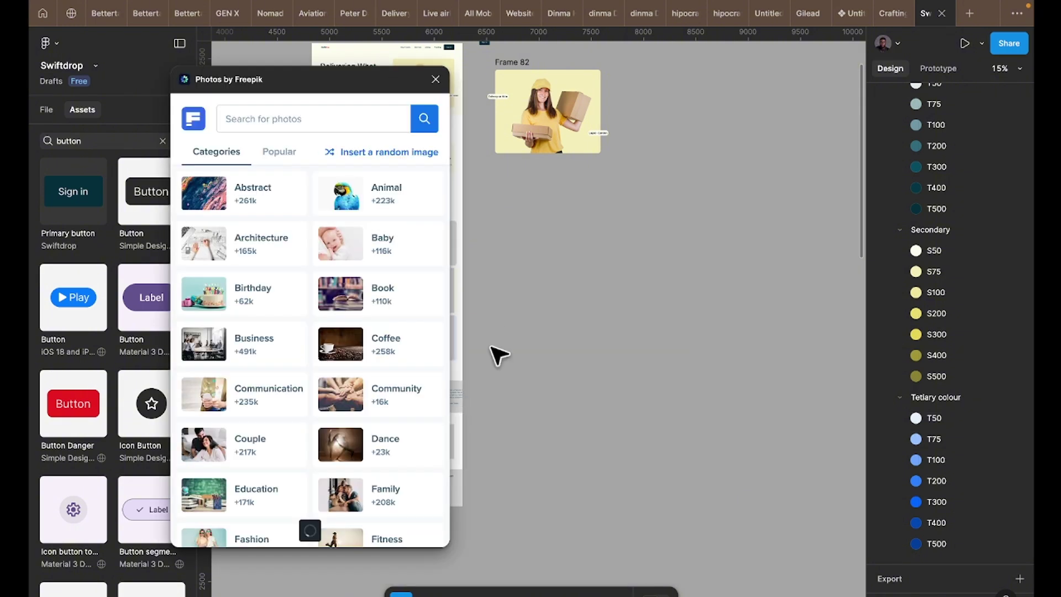
- Search the Freepik photos for "pressing"
{"action": "type", "text": "press"}
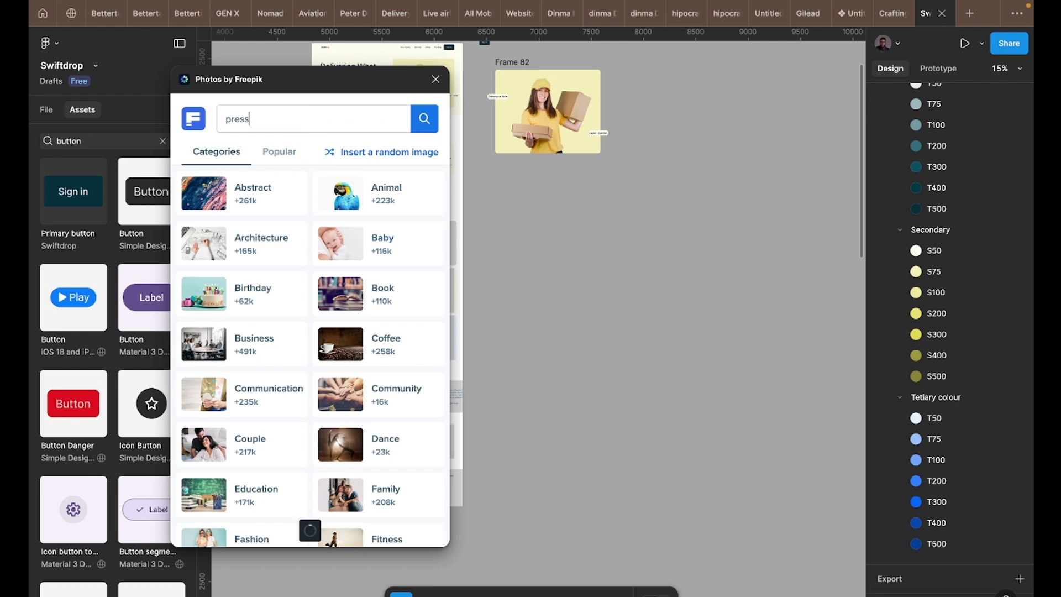
{"action": "type", "text": "inng"}
{"action": "key", "text": "BackSpace"}
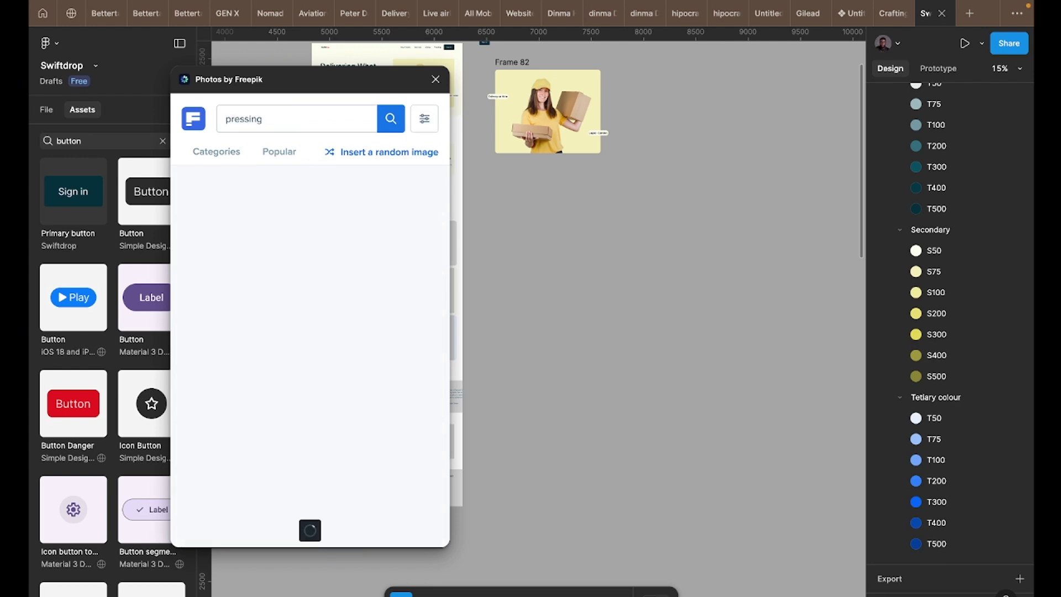
- Search the Freepik photos for "using a phone" instead
{"action": "key", "text": "ctrl+a"}
{"action": "type", "text": "using a phone"}
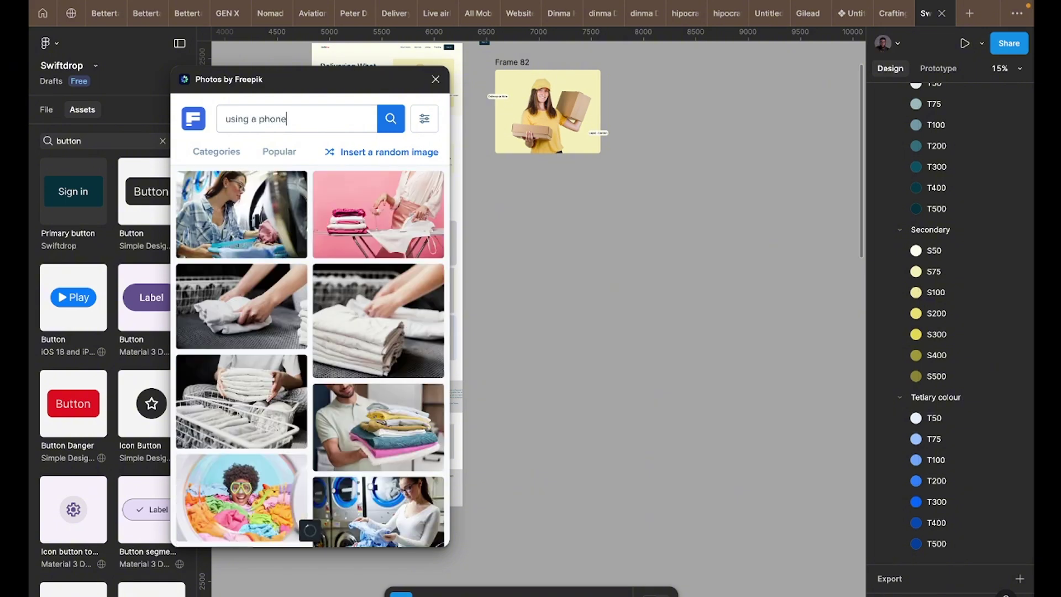
{"action": "scroll", "coordinate": [588, 336], "scroll_direction": "left", "scroll_amount": 3}
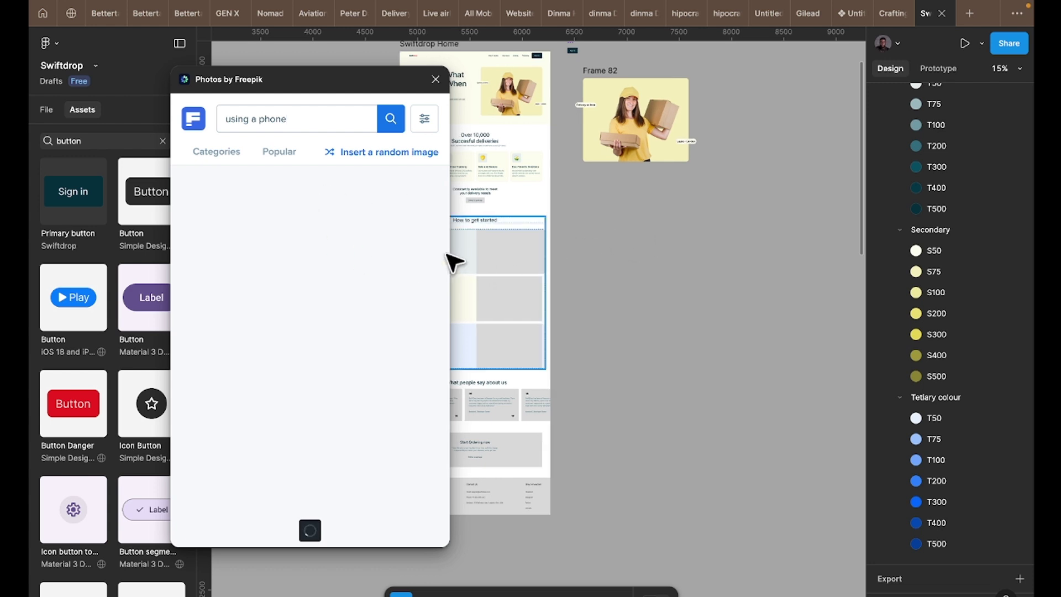
- Add a white FFFFFF fill to the navigation bar of the Swiftdrop Home frame
{"action": "scroll", "coordinate": [450, 261], "scroll_direction": "left", "scroll_amount": 3}
{"action": "scroll", "coordinate": [450, 260], "scroll_direction": "up", "scroll_amount": 1}
{"action": "scroll", "coordinate": [528, 221], "scroll_direction": "left", "scroll_amount": 2}
{"action": "scroll", "coordinate": [528, 221], "scroll_direction": "up", "scroll_amount": 1}
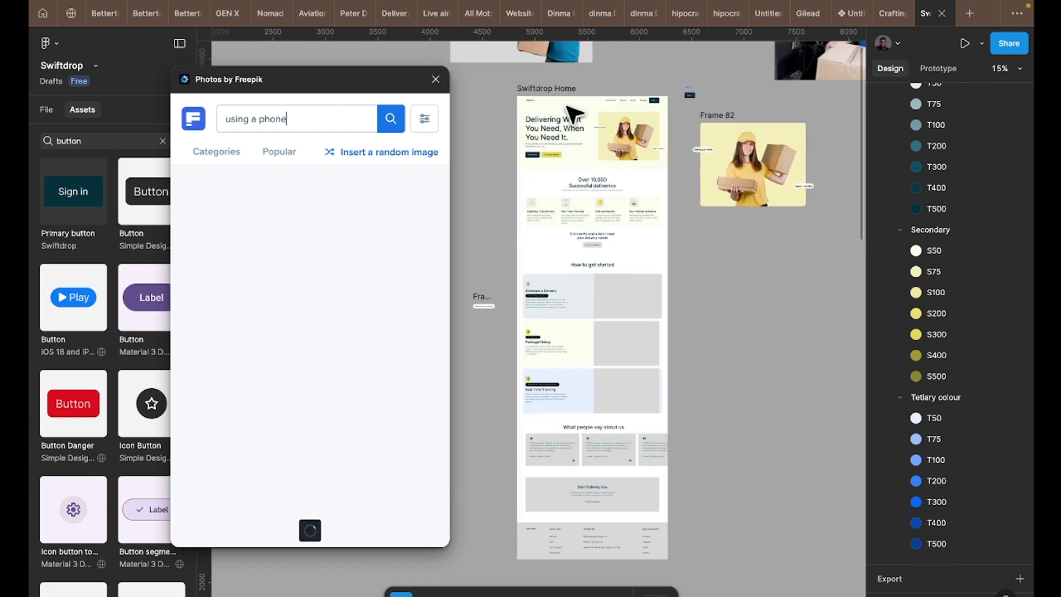
{"action": "scroll", "coordinate": [568, 106], "scroll_direction": "left", "scroll_amount": 2}
{"action": "scroll", "coordinate": [569, 107], "scroll_direction": "up", "scroll_amount": 1}
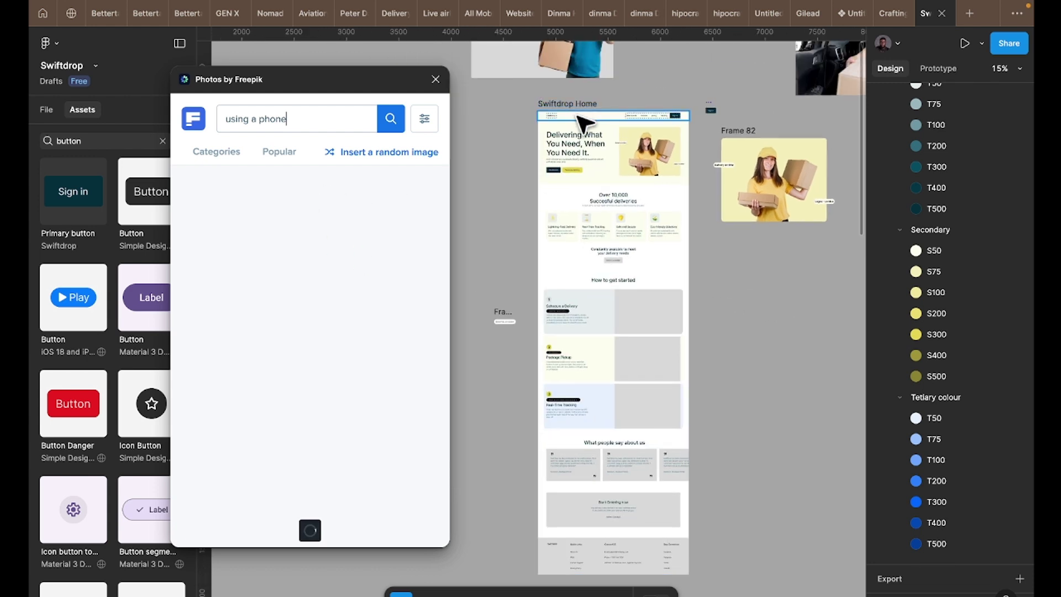
{"action": "left_click", "coordinate": [658, 115]}
{"action": "scroll", "coordinate": [658, 105], "scroll_direction": "up", "scroll_amount": 5}
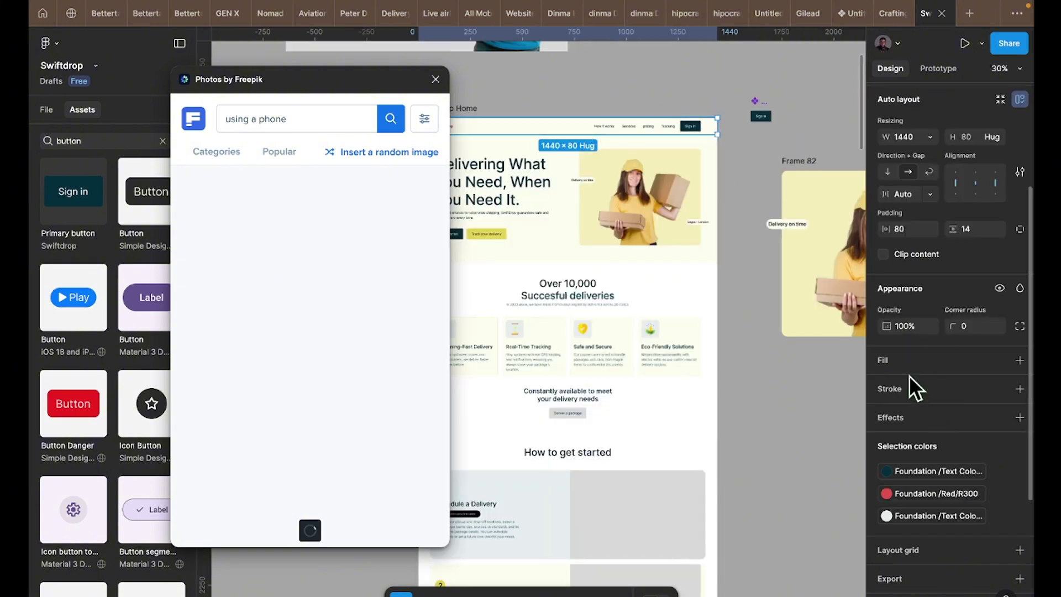
{"action": "left_click", "coordinate": [895, 361]}
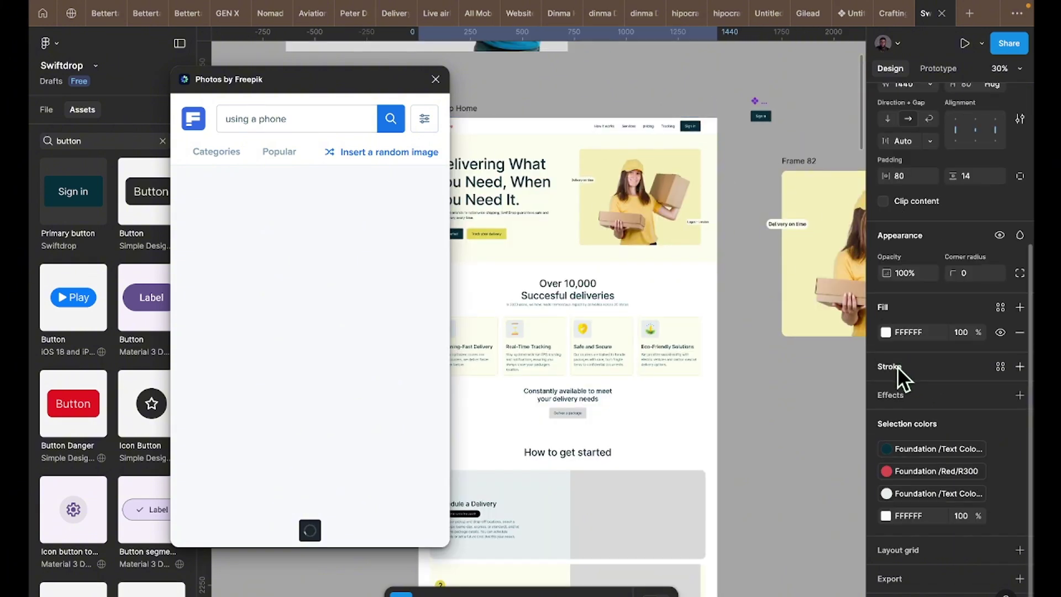
{"action": "scroll", "coordinate": [853, 367], "scroll_direction": "left", "scroll_amount": 3}
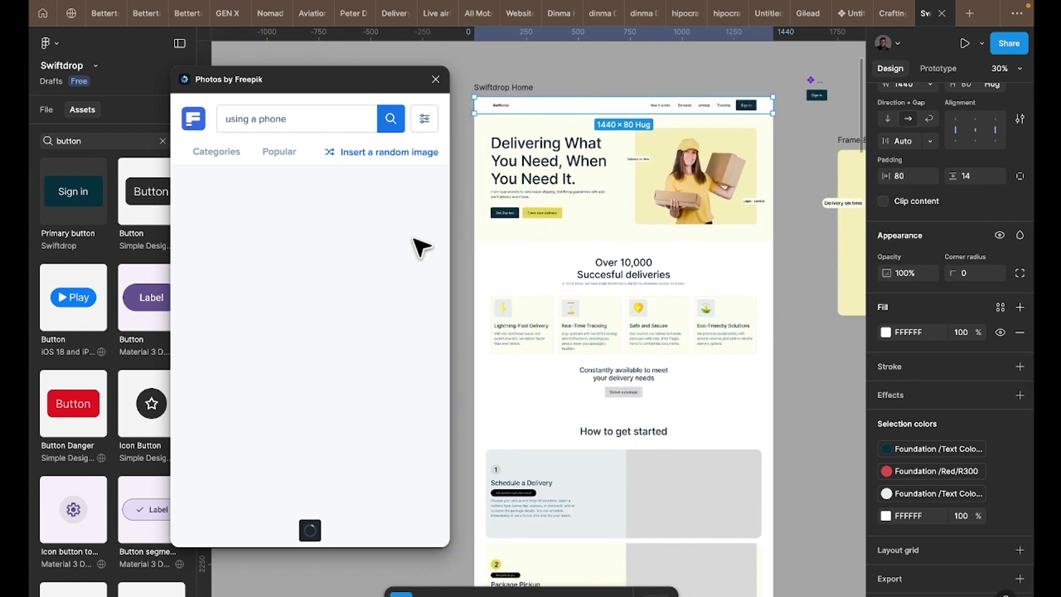
{"action": "left_click", "coordinate": [312, 119]}
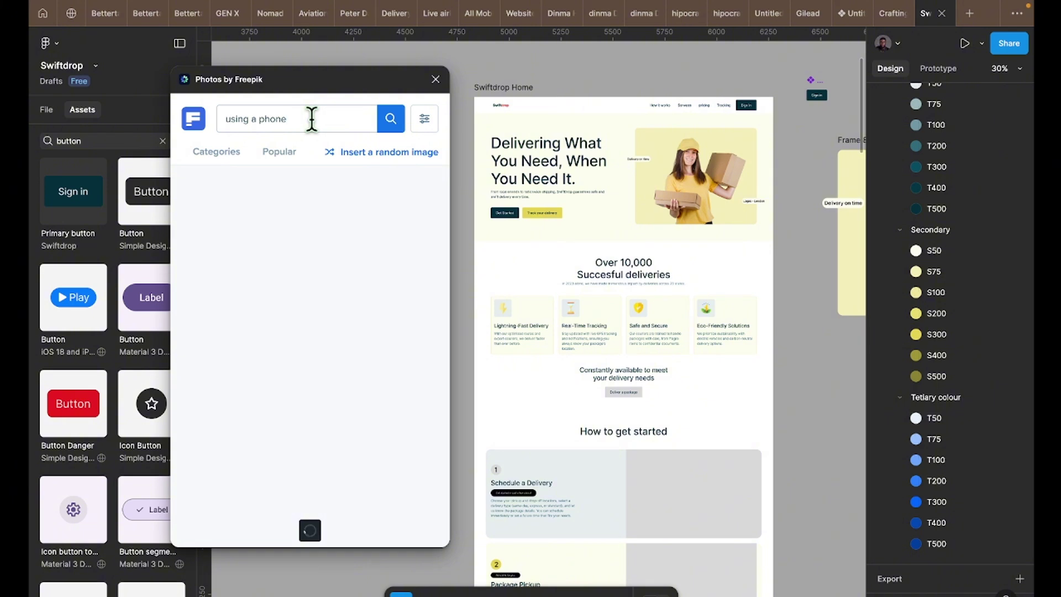
- Present the Swiftdrop Home frame as a prototype and review the page down to the Deliver a package button
{"action": "left_click", "coordinate": [485, 88]}
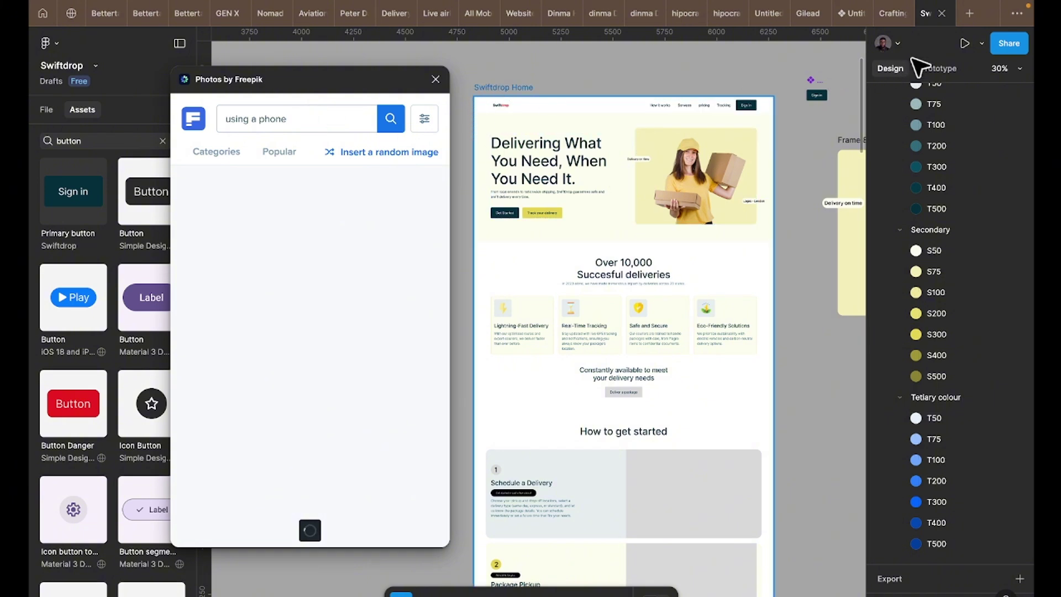
{"action": "left_click", "coordinate": [964, 49]}
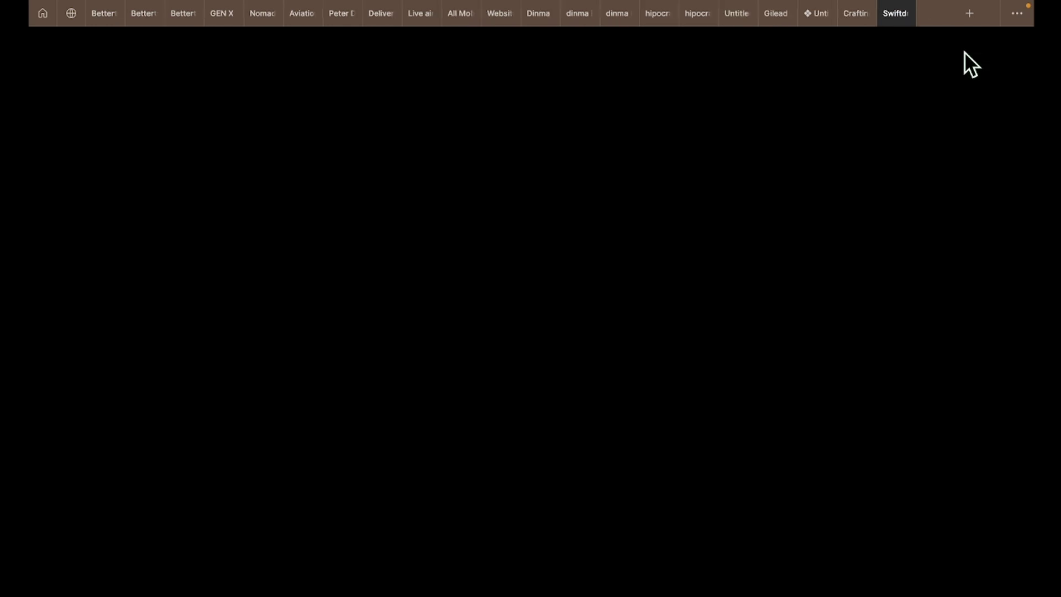
{"action": "left_click", "coordinate": [884, 16]}
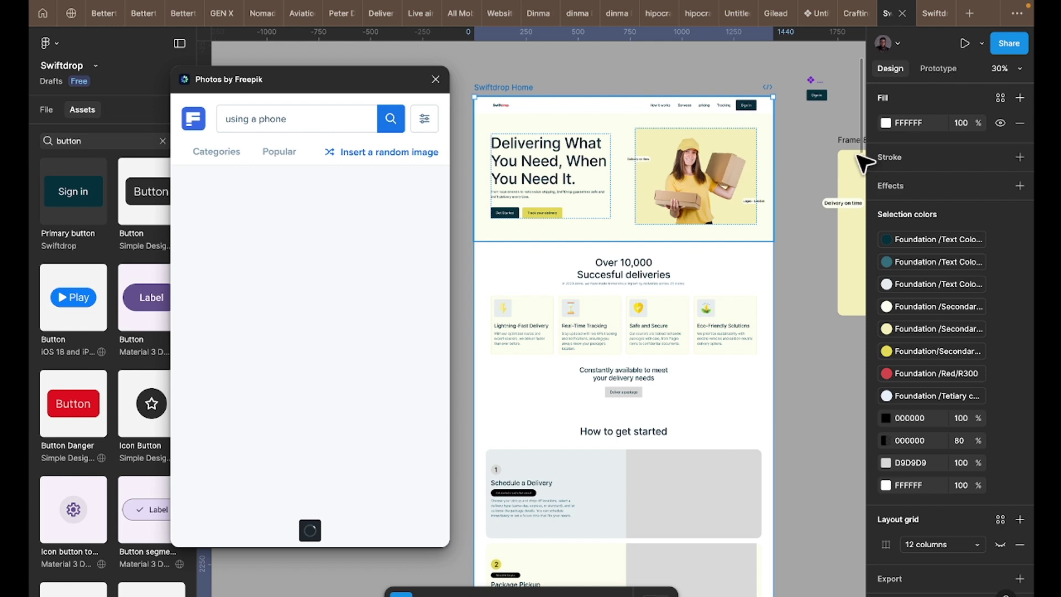
{"action": "left_click", "coordinate": [923, 17]}
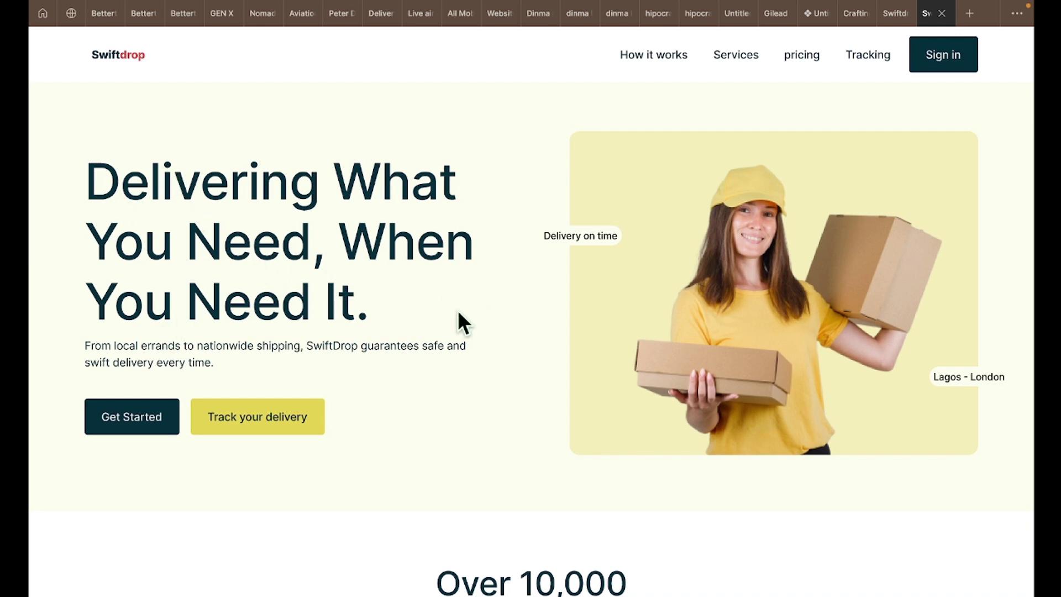
{"action": "scroll", "coordinate": [459, 313], "scroll_direction": "down", "scroll_amount": 7}
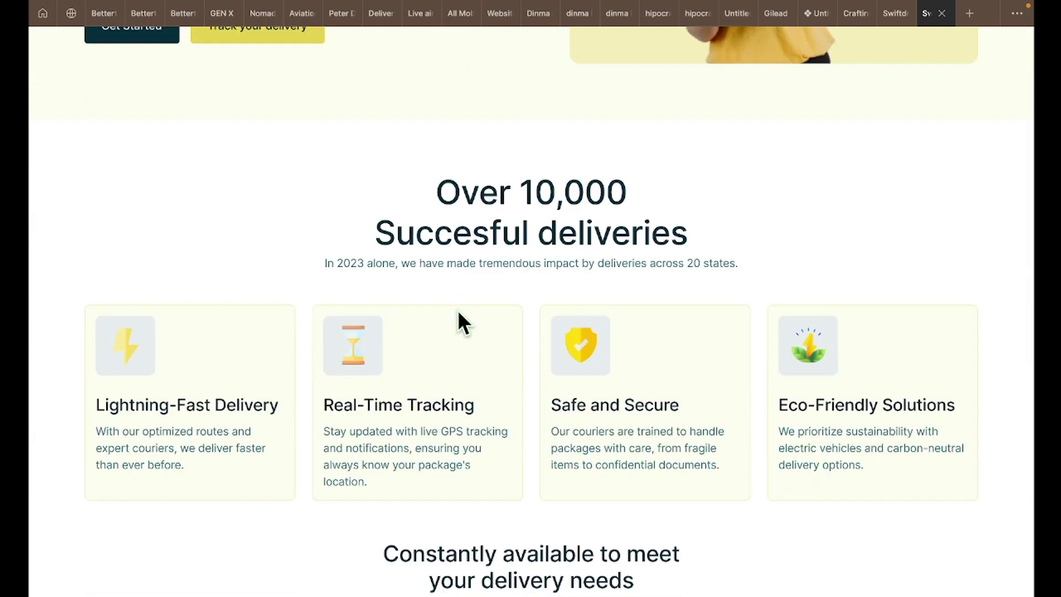
{"action": "scroll", "coordinate": [182, 359], "scroll_direction": "down", "scroll_amount": 3}
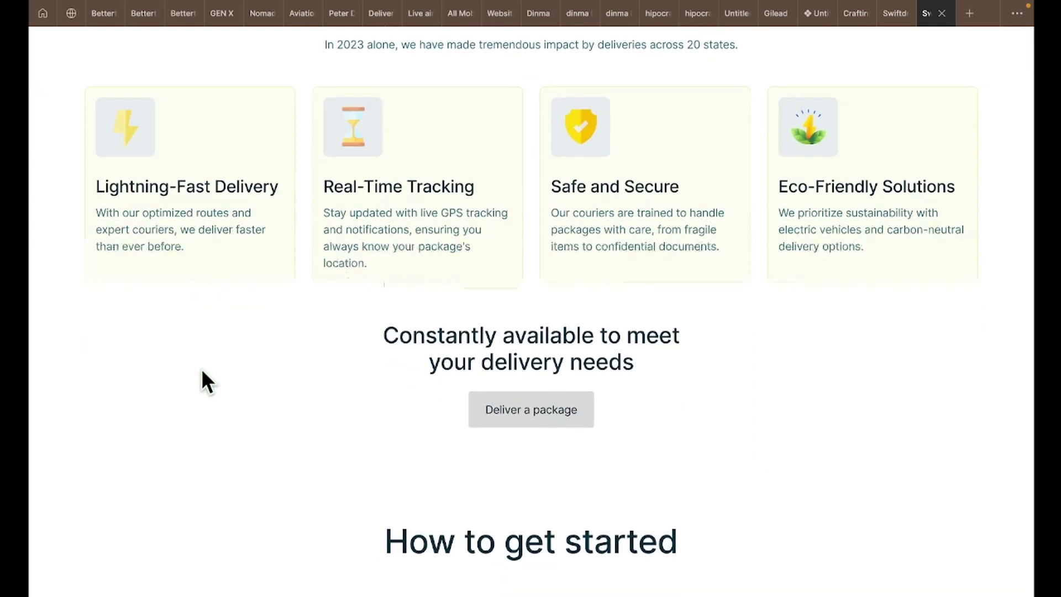
{"action": "scroll", "coordinate": [575, 345], "scroll_direction": "down", "scroll_amount": 1}
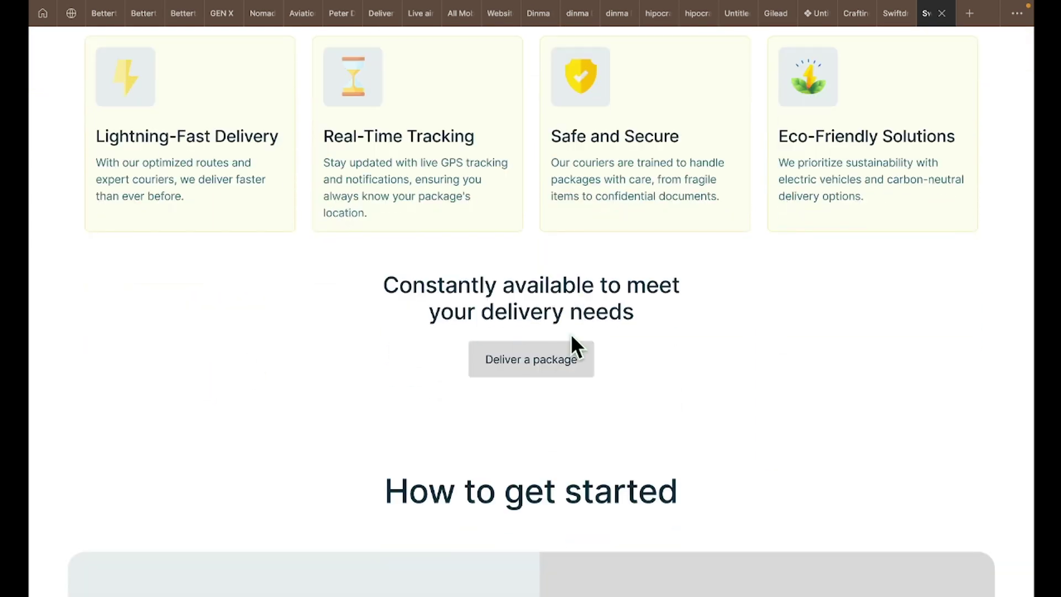
- Set the Deliver a package button's fill to the T300 style from Foundation/Text Colours
{"action": "left_click", "coordinate": [887, 12]}
{"action": "double_click", "coordinate": [626, 389]}
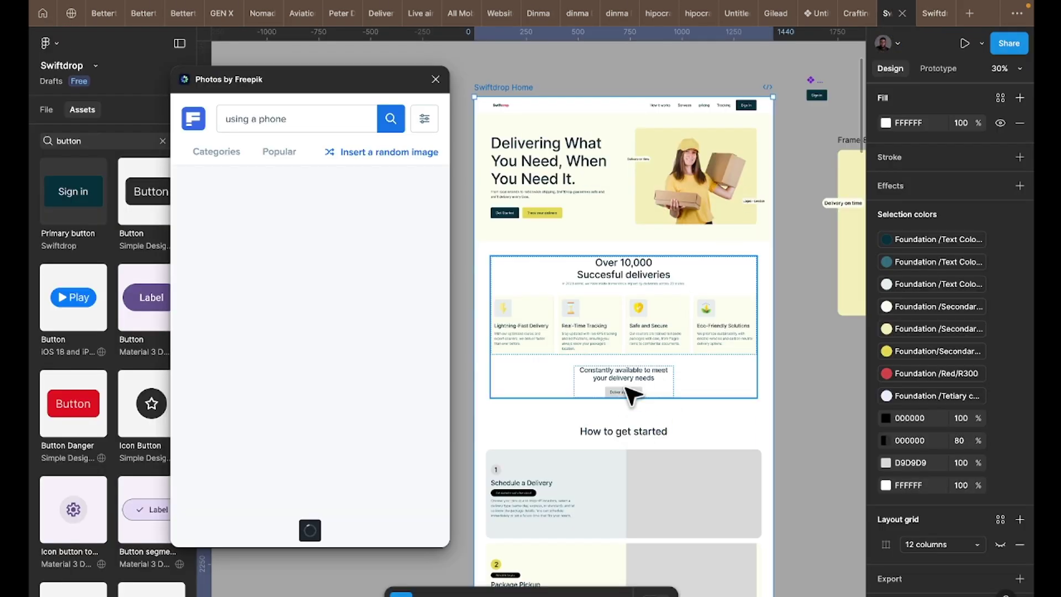
{"action": "left_click", "coordinate": [628, 390]}
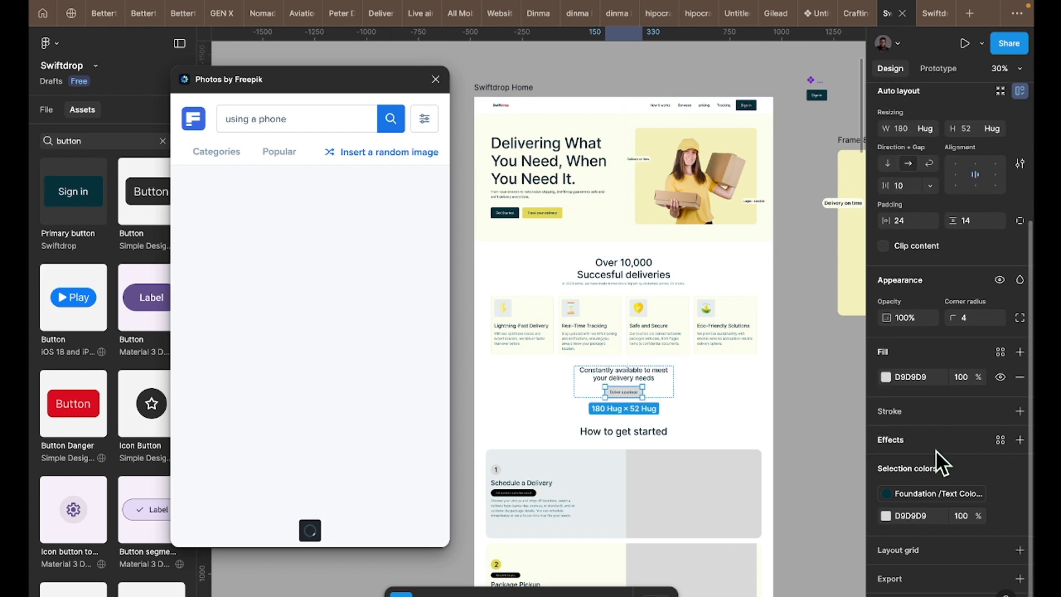
{"action": "left_click", "coordinate": [885, 377]}
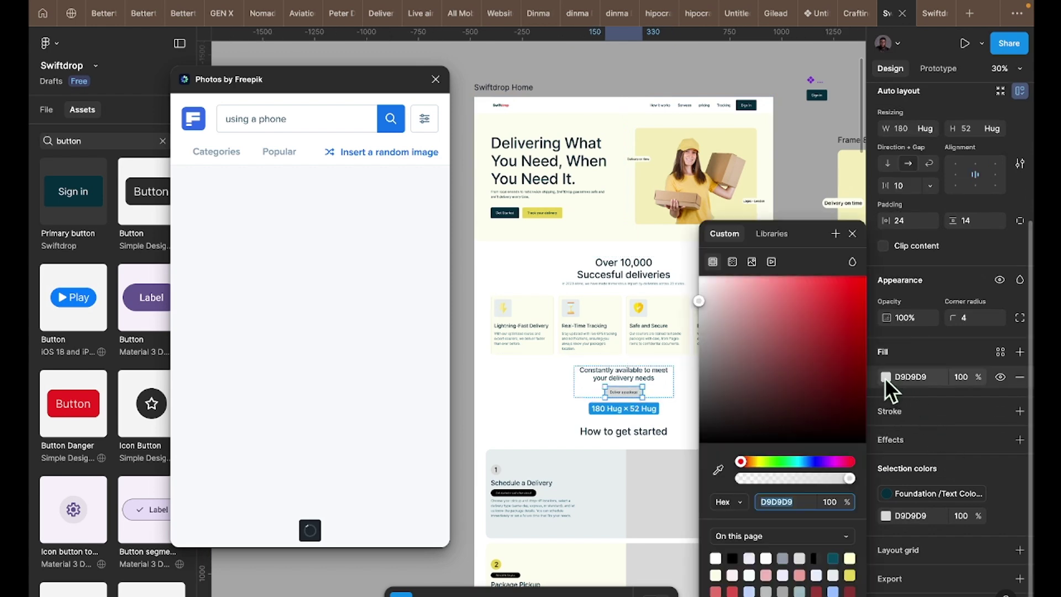
{"action": "left_click", "coordinate": [1000, 351]}
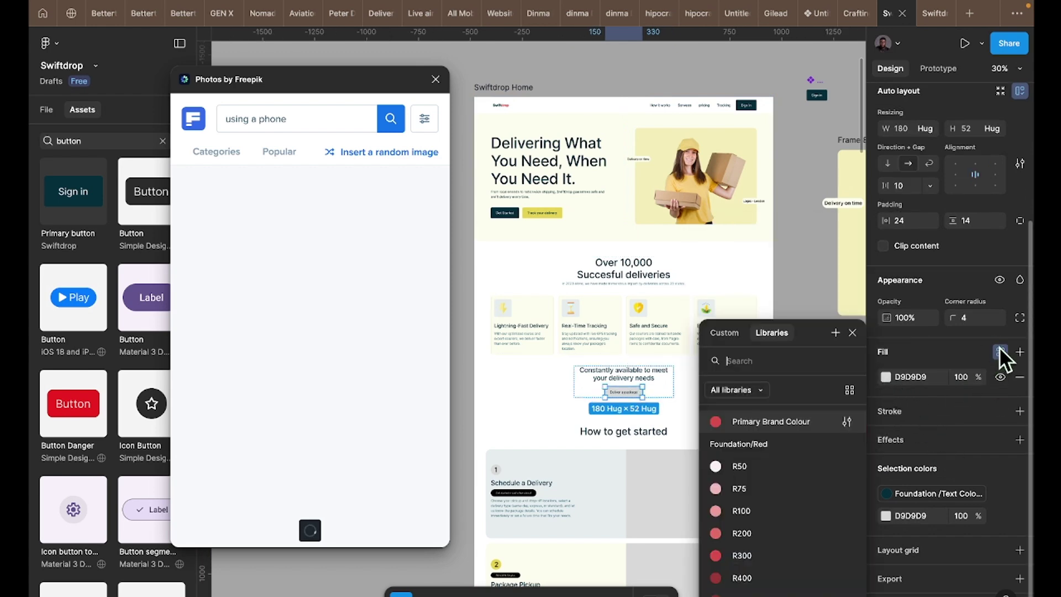
{"action": "scroll", "coordinate": [774, 529], "scroll_direction": "down", "scroll_amount": 5}
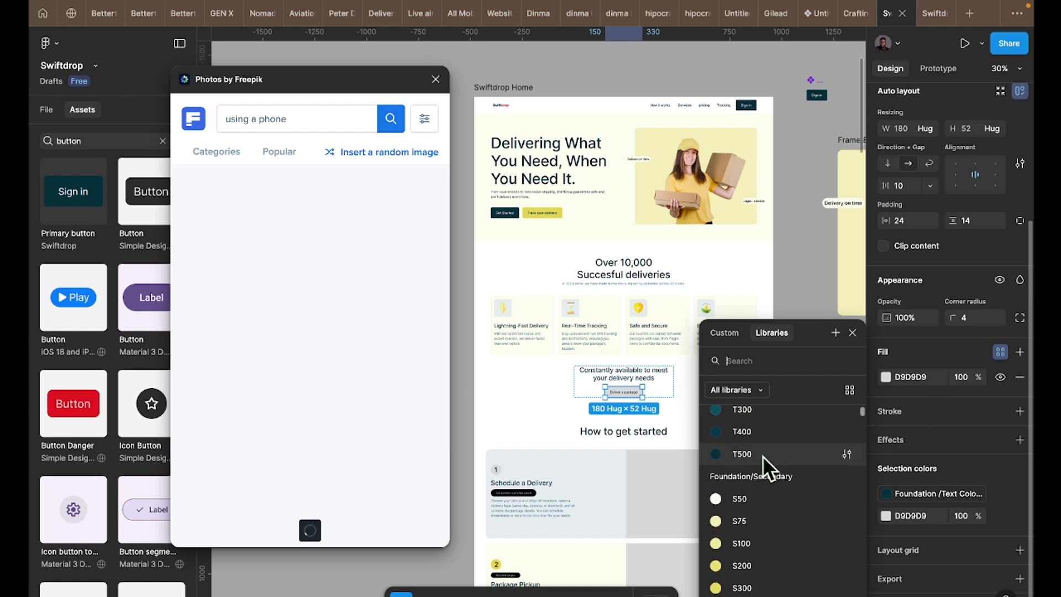
{"action": "left_click", "coordinate": [763, 455]}
{"action": "left_click", "coordinate": [911, 376]}
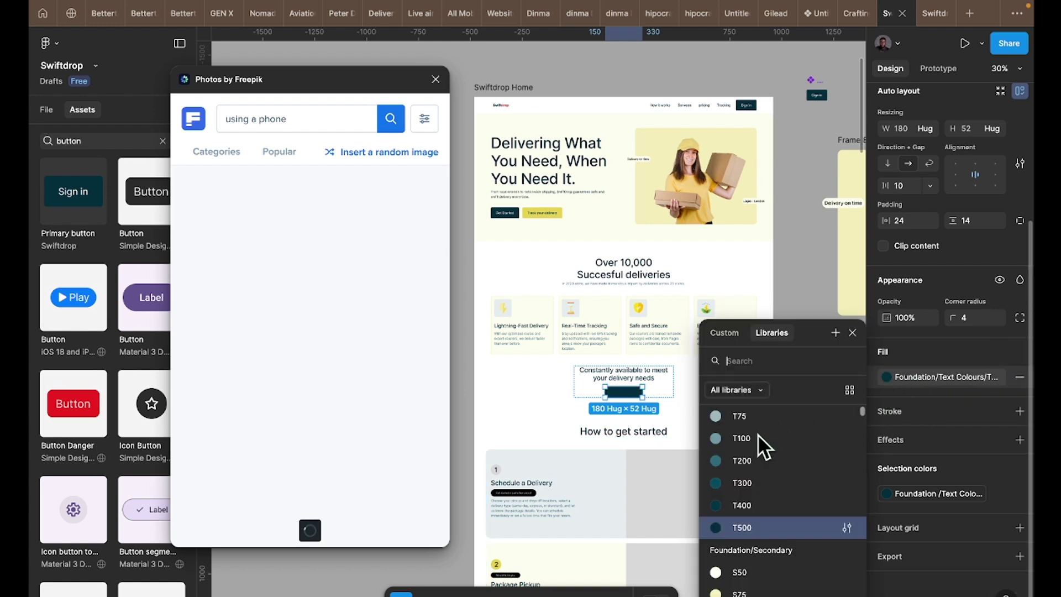
{"action": "left_click", "coordinate": [745, 478]}
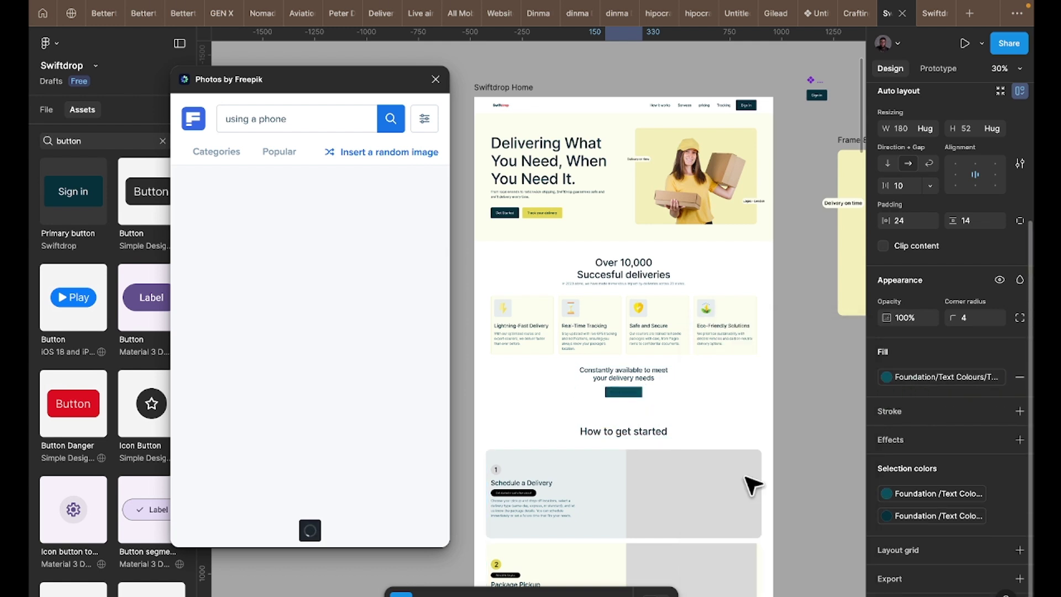
- Recolour the Deliver a package label with the light T50 text colour style and return to the top of the prototype preview
{"action": "left_click", "coordinate": [921, 516]}
{"action": "scroll", "coordinate": [745, 426], "scroll_direction": "up", "scroll_amount": 1}
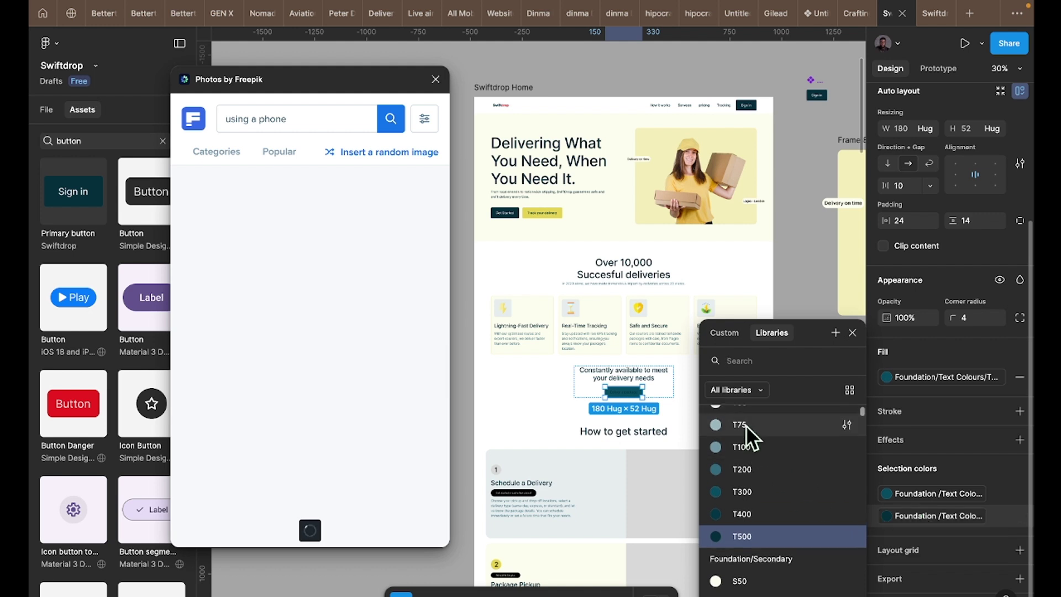
{"action": "left_click", "coordinate": [745, 416]}
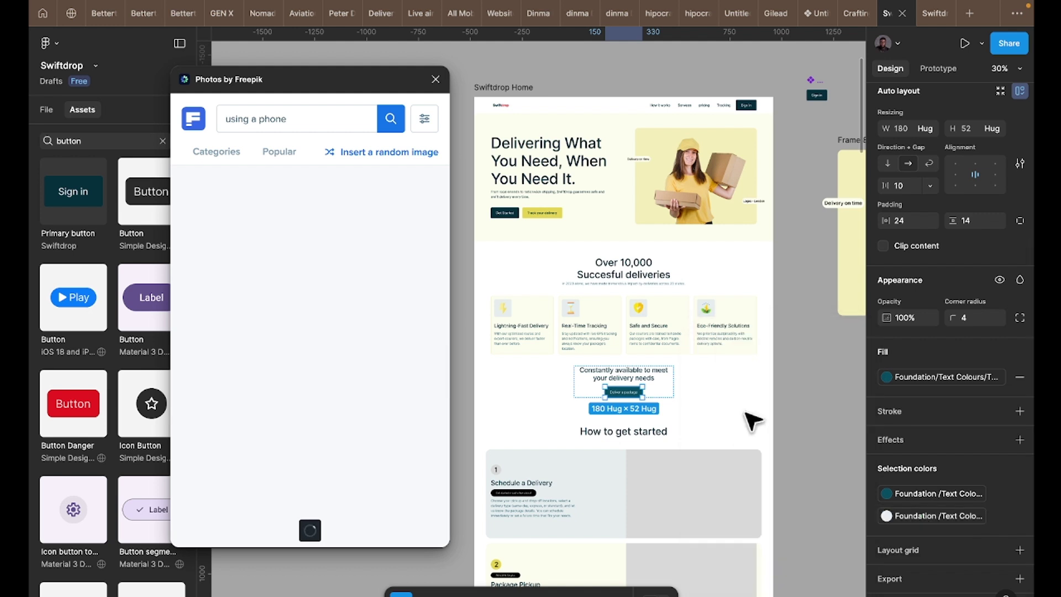
{"action": "left_click", "coordinate": [796, 428]}
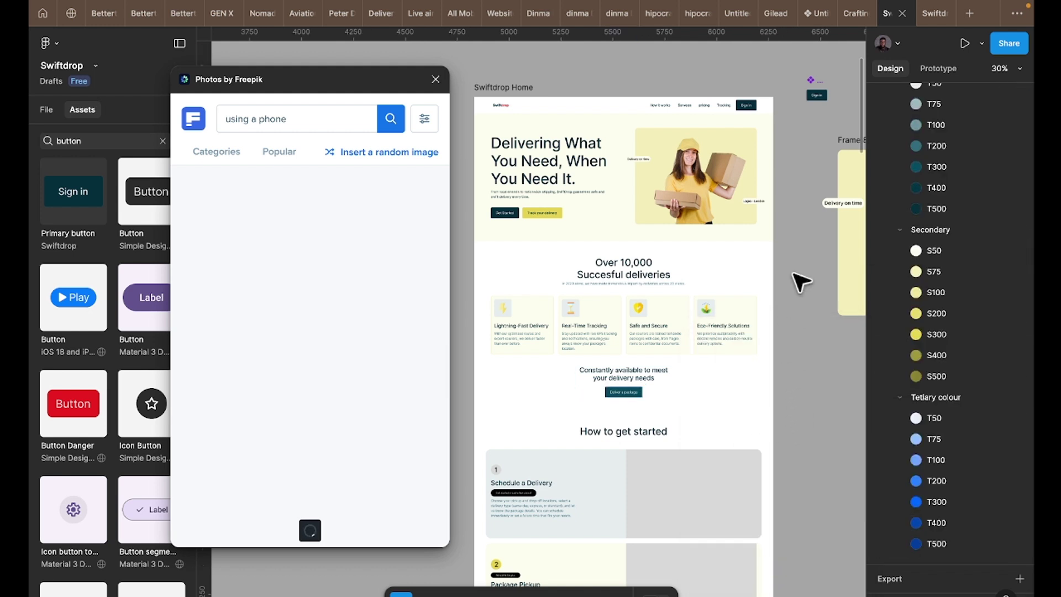
{"action": "left_click", "coordinate": [923, 22]}
{"action": "scroll", "coordinate": [536, 370], "scroll_direction": "up", "scroll_amount": 10}
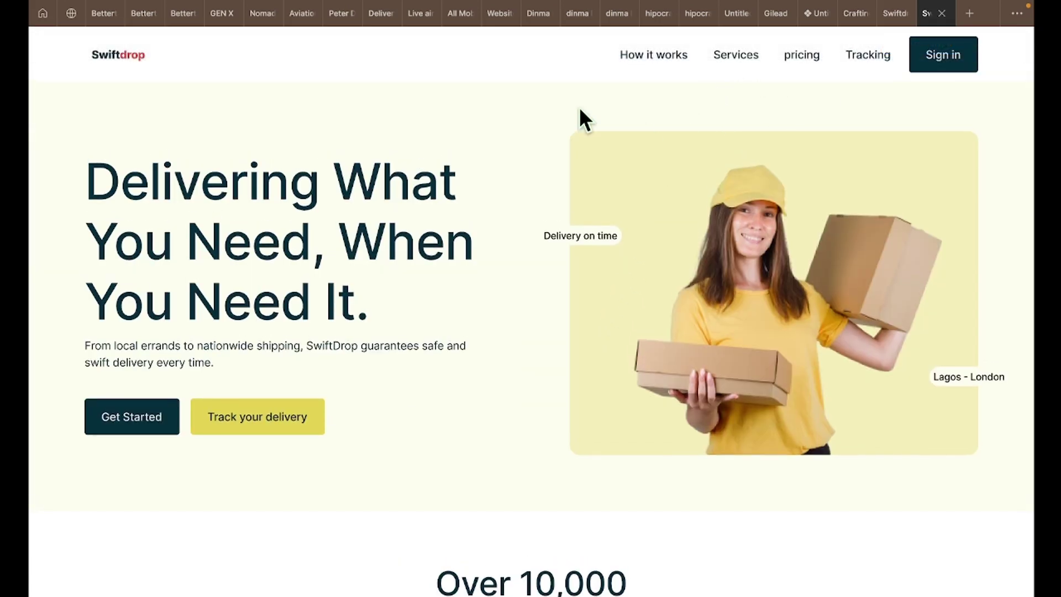
- Set the navigation bar's prototype scroll position to Sticky (stop at top edge)
{"action": "left_click", "coordinate": [886, 14]}
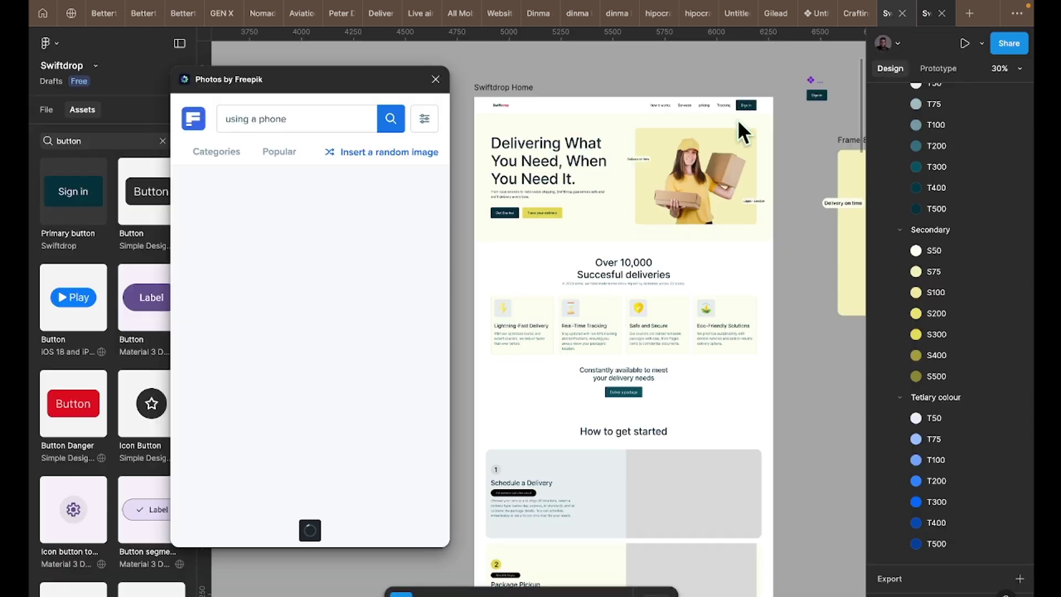
{"action": "left_click", "coordinate": [640, 110]}
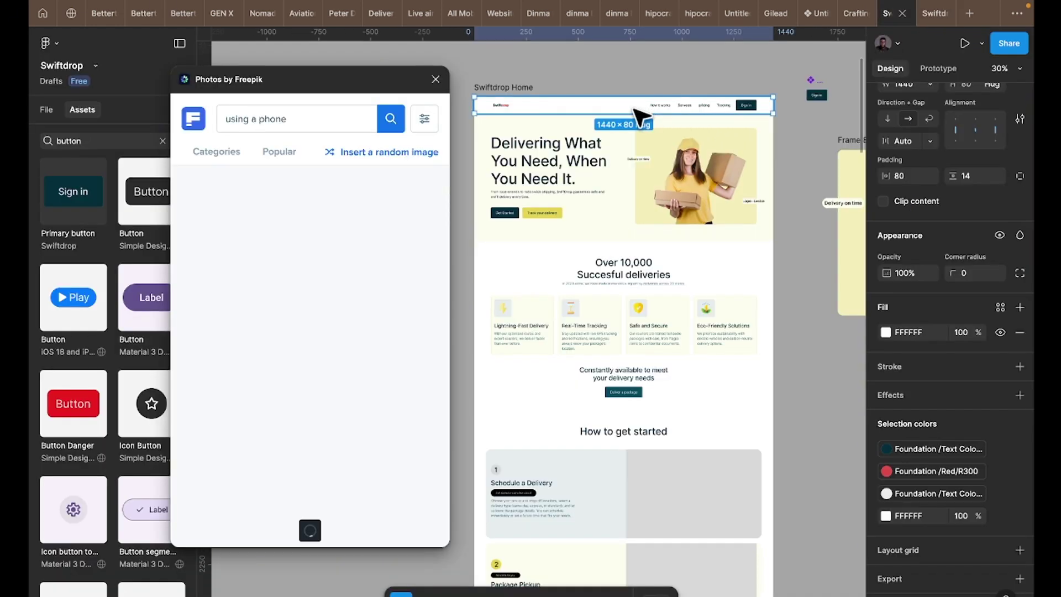
{"action": "left_click", "coordinate": [939, 69]}
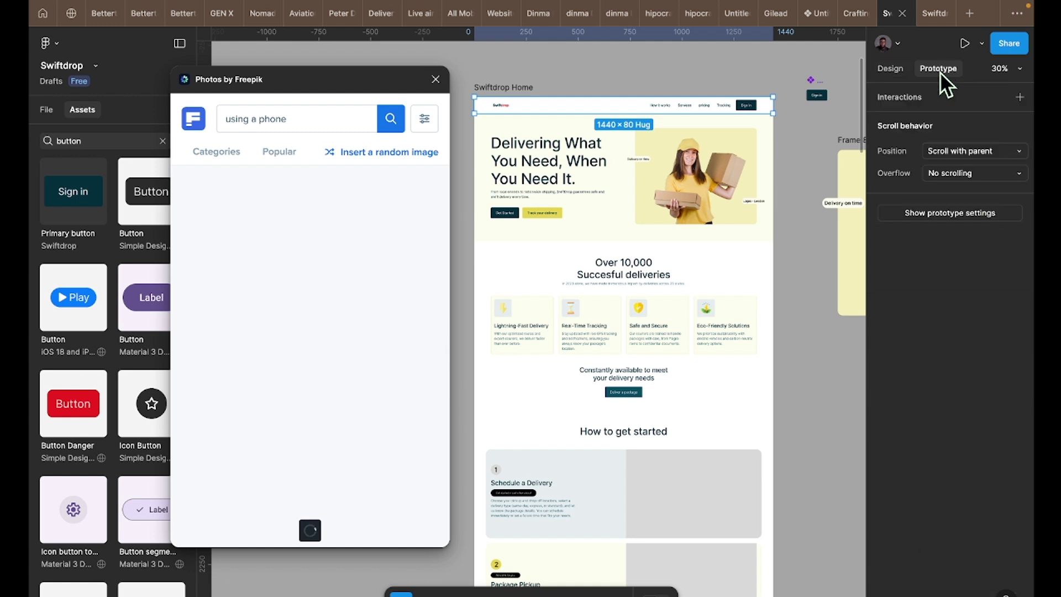
{"action": "left_click", "coordinate": [950, 174]}
{"action": "left_click", "coordinate": [951, 175]}
{"action": "left_click", "coordinate": [957, 151]}
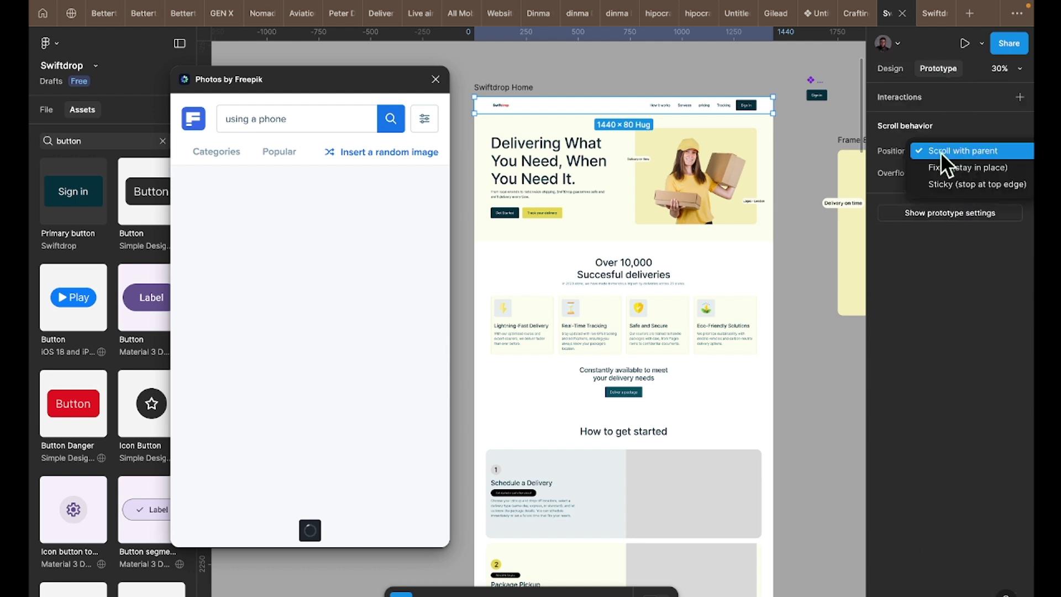
{"action": "left_click", "coordinate": [960, 186]}
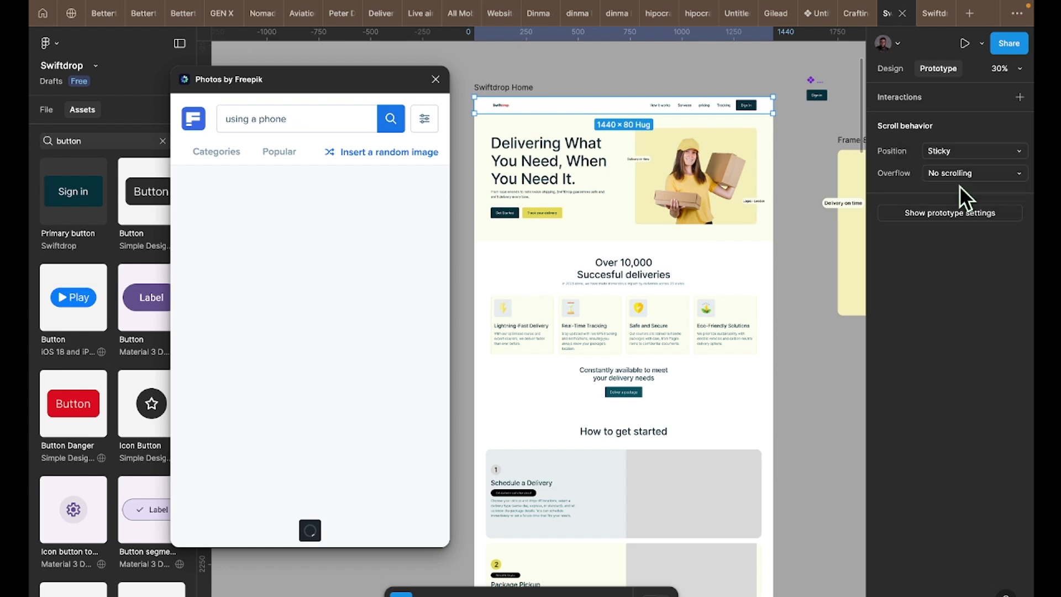
- Scroll through the prototype preview to check how the sticky navigation bar behaves over the hero and deliveries sections
{"action": "left_click", "coordinate": [923, 16]}
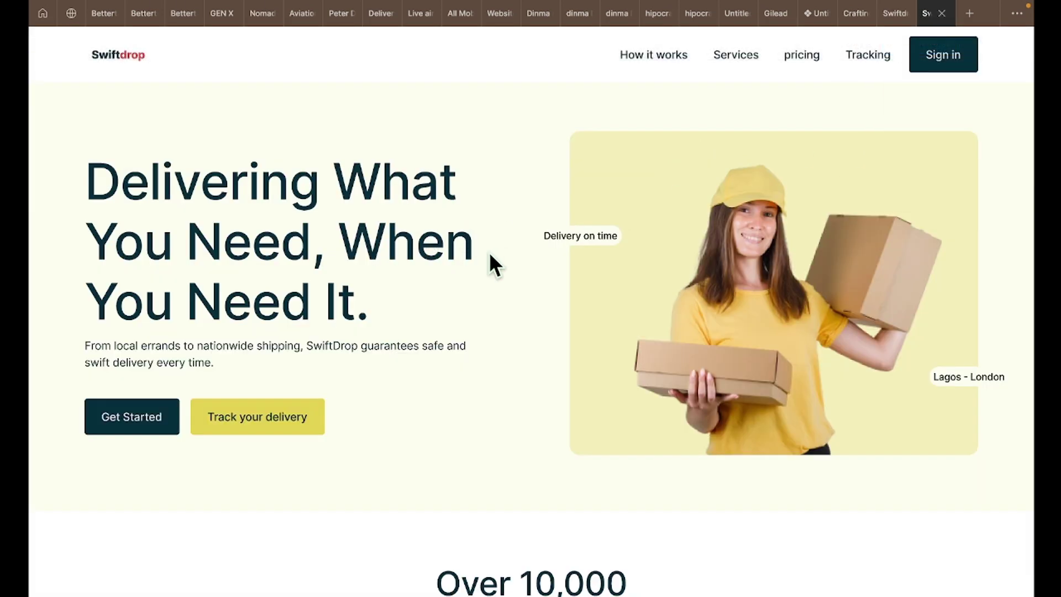
{"action": "scroll", "coordinate": [496, 264], "scroll_direction": "down", "scroll_amount": 6}
{"action": "scroll", "coordinate": [497, 264], "scroll_direction": "down", "scroll_amount": 8}
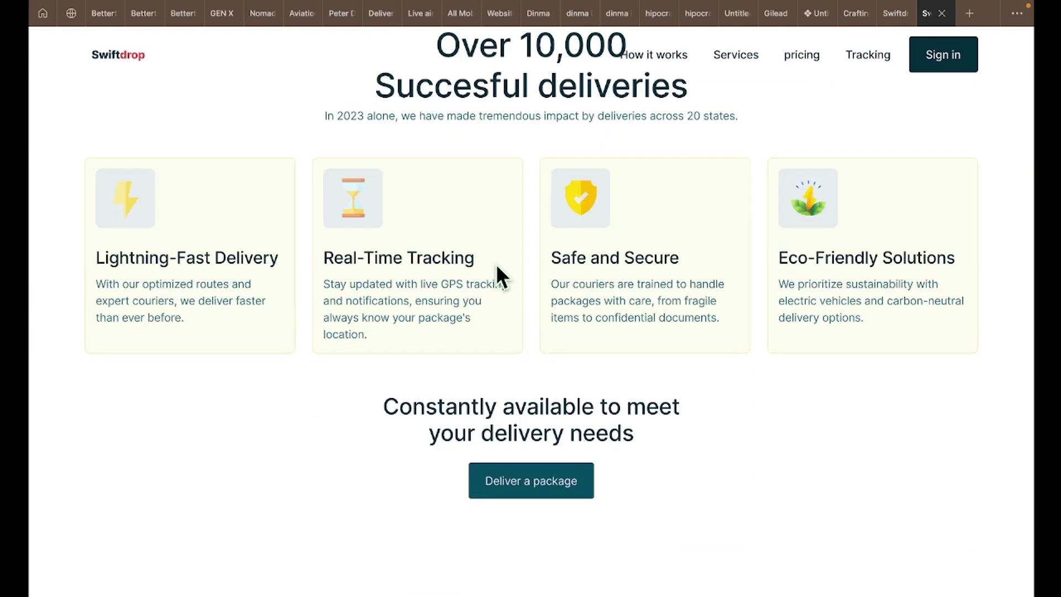
{"action": "scroll", "coordinate": [497, 274], "scroll_direction": "up", "scroll_amount": 9}
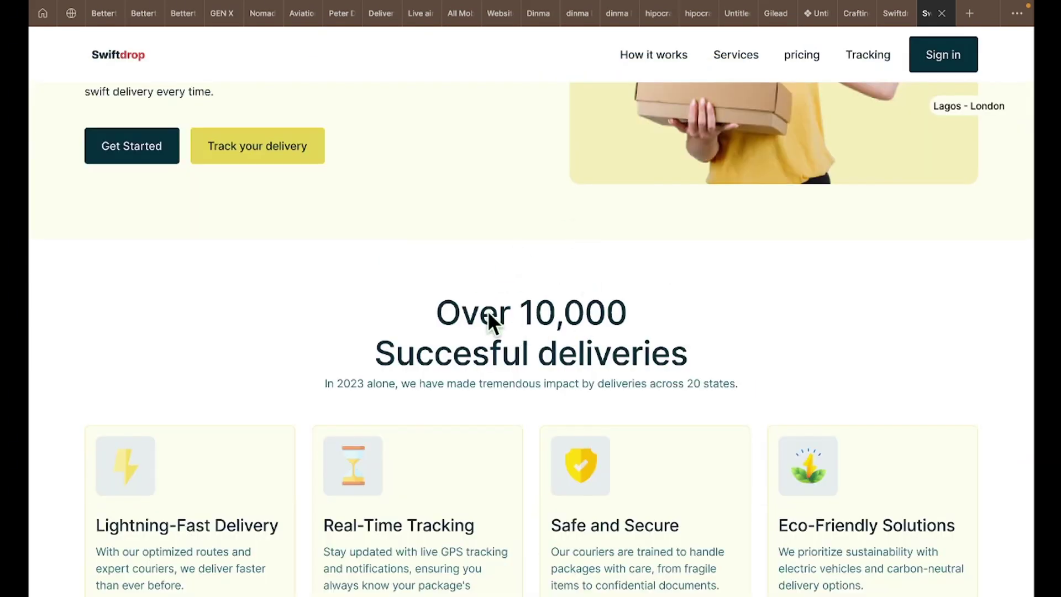
{"action": "scroll", "coordinate": [553, 353], "scroll_direction": "down", "scroll_amount": 3}
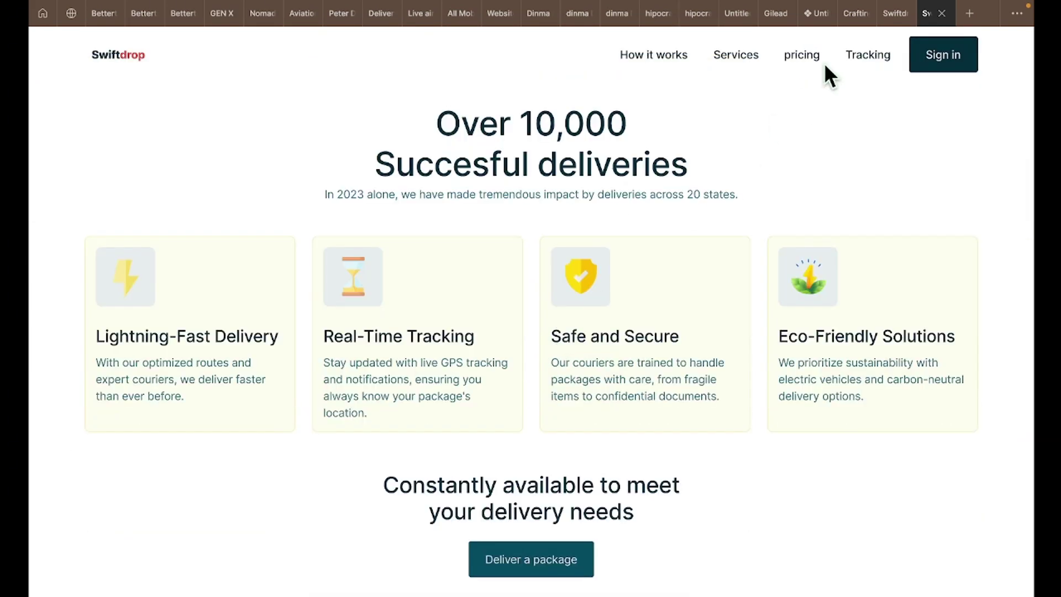
- Bring the navigation bar to the front of the Swiftdrop Home frame's layers
{"action": "left_click", "coordinate": [888, 15]}
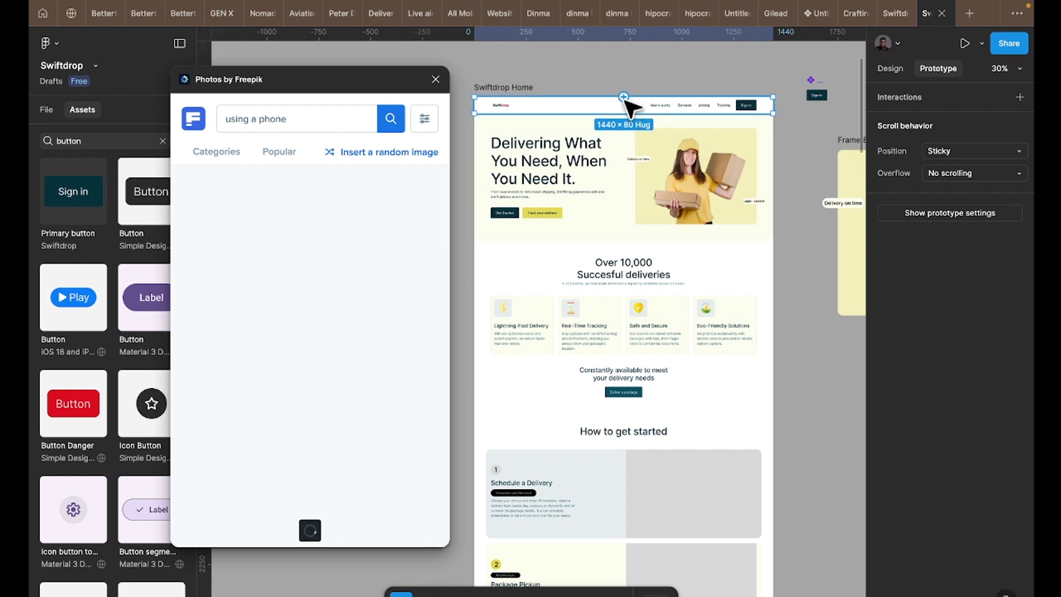
{"action": "right_click", "coordinate": [624, 102]}
{"action": "left_click", "coordinate": [595, 102]}
{"action": "right_click", "coordinate": [595, 101]}
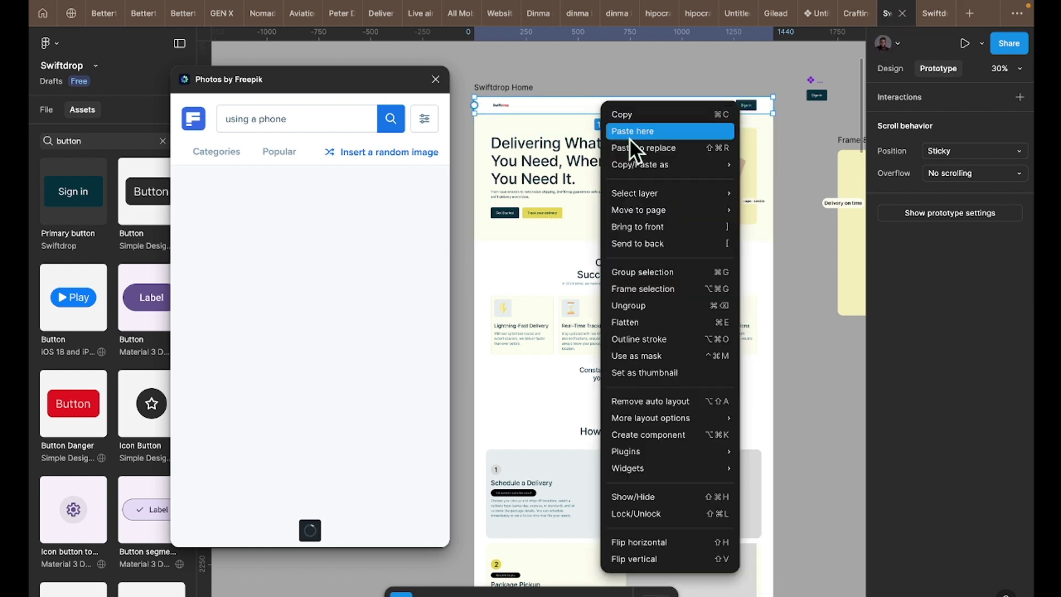
{"action": "left_click", "coordinate": [661, 227]}
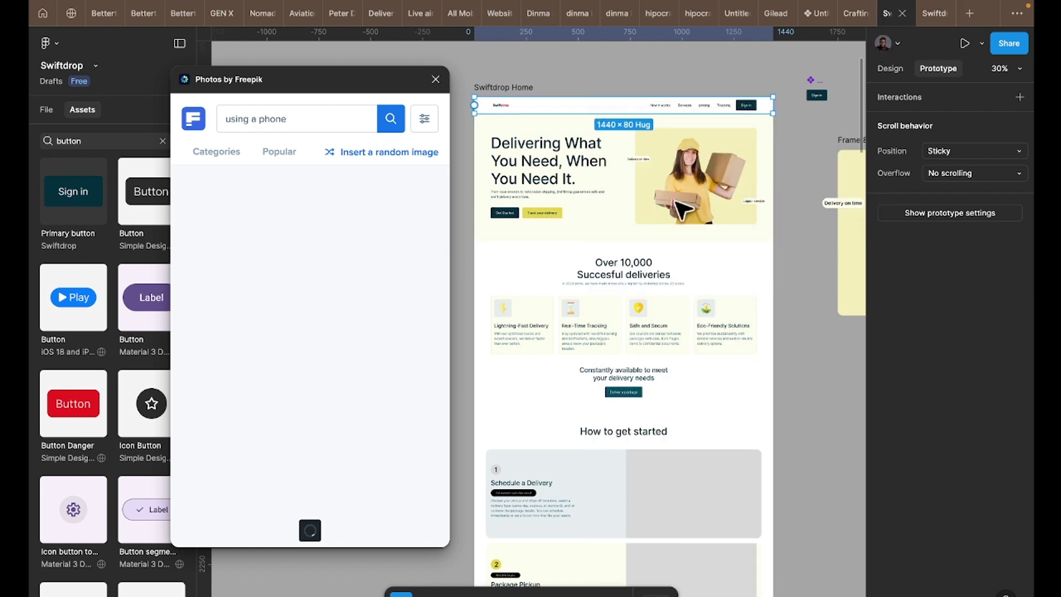
- Recheck the navigation bar's layering in the prototype preview while scrolling down to the How to get started section
{"action": "left_click", "coordinate": [923, 16]}
{"action": "scroll", "coordinate": [716, 201], "scroll_direction": "up", "scroll_amount": 5}
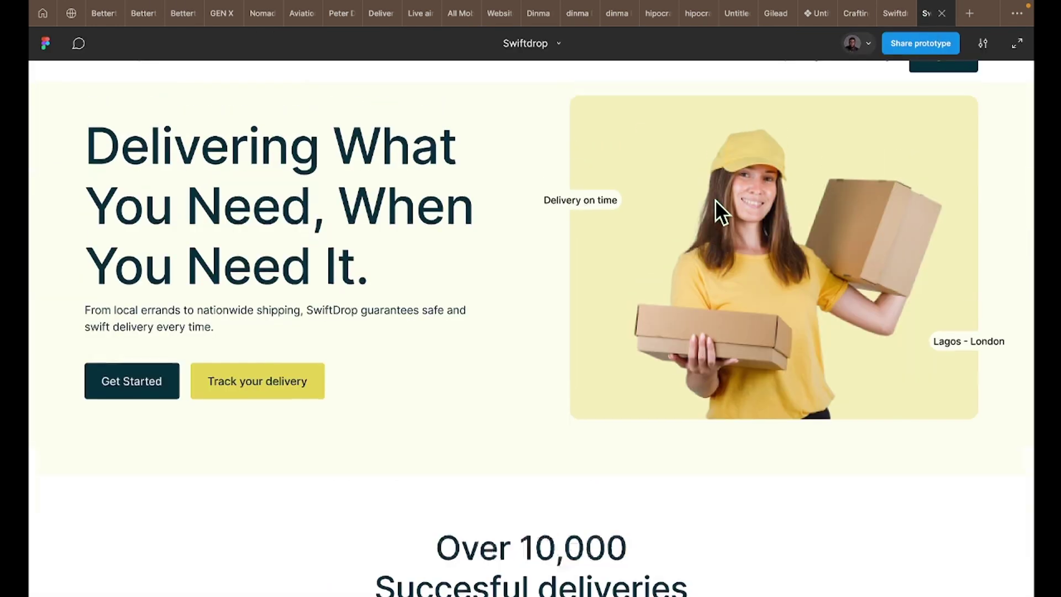
{"action": "scroll", "coordinate": [718, 203], "scroll_direction": "down", "scroll_amount": 10}
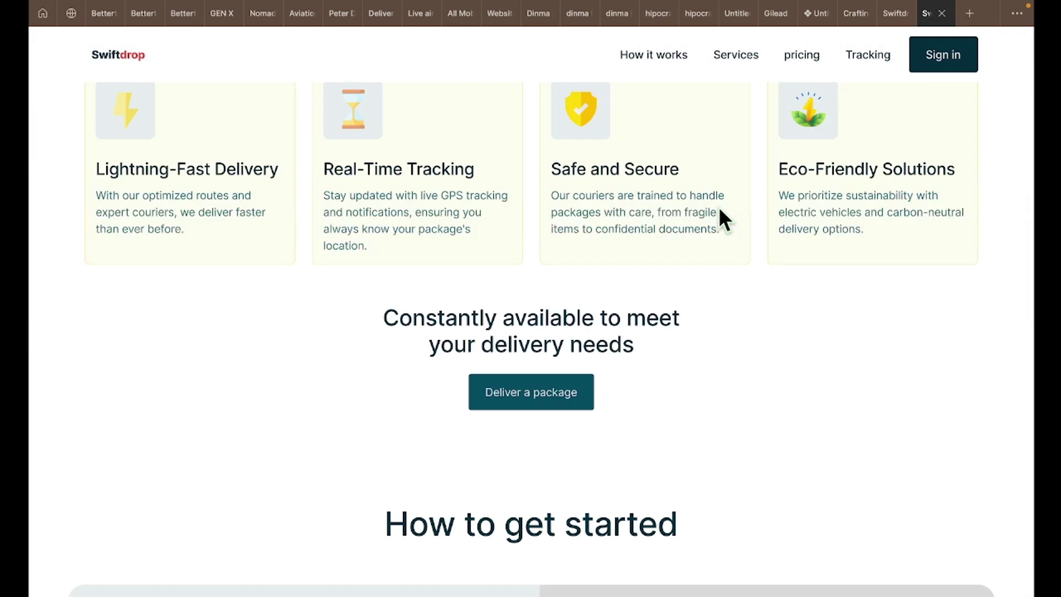
- Look through the prototype preview down to the testimonials and ordering sections, then return to the Swiftdrop design file
{"action": "scroll", "coordinate": [718, 207], "scroll_direction": "down", "scroll_amount": 15}
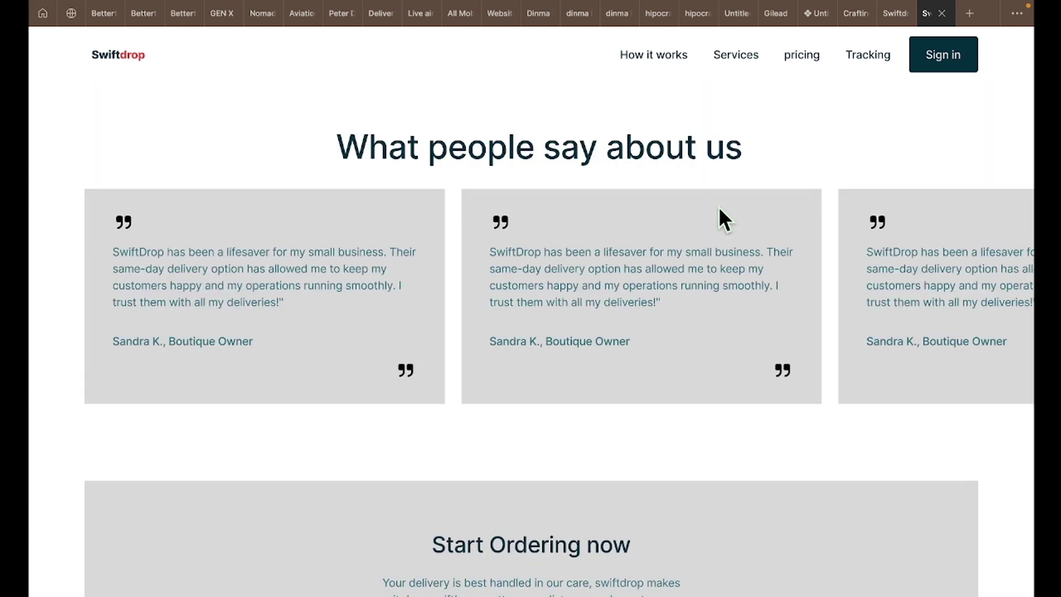
{"action": "scroll", "coordinate": [719, 207], "scroll_direction": "down", "scroll_amount": 5}
{"action": "scroll", "coordinate": [719, 207], "scroll_direction": "up", "scroll_amount": 15}
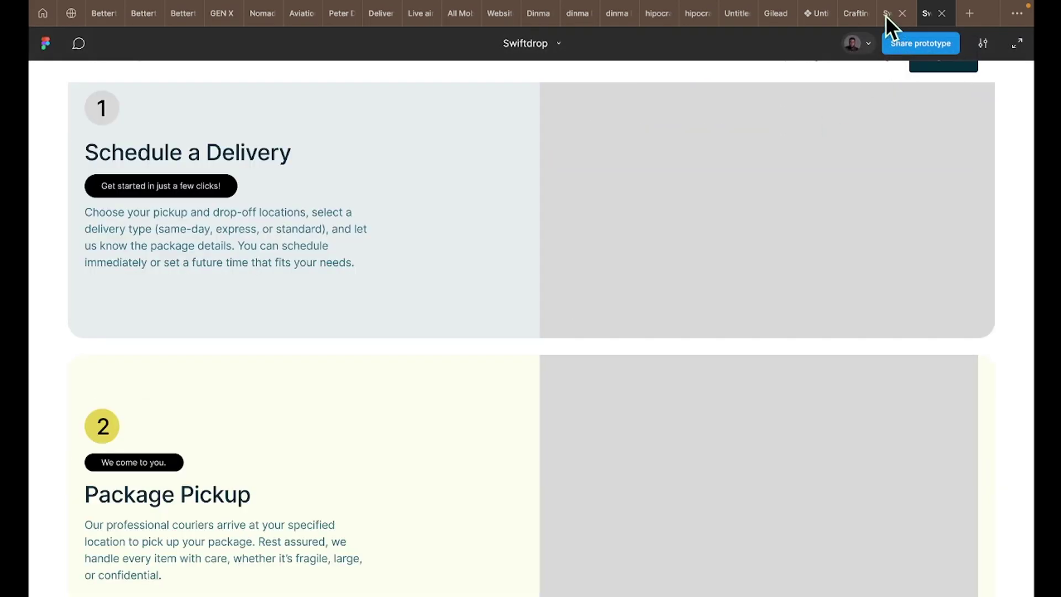
{"action": "left_click", "coordinate": [886, 15]}
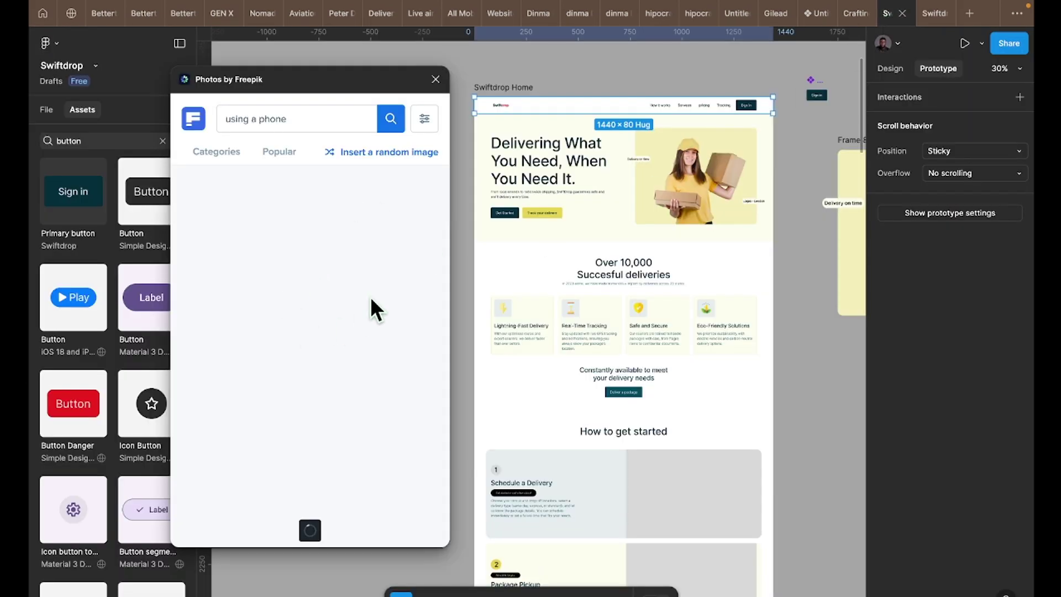
- Apply the Foundation/Red/R50 colour style as the fill of all three testimonial cards under "What people say about us"
{"action": "scroll", "coordinate": [492, 362], "scroll_direction": "down", "scroll_amount": 5}
{"action": "scroll", "coordinate": [535, 343], "scroll_direction": "down", "scroll_amount": 6}
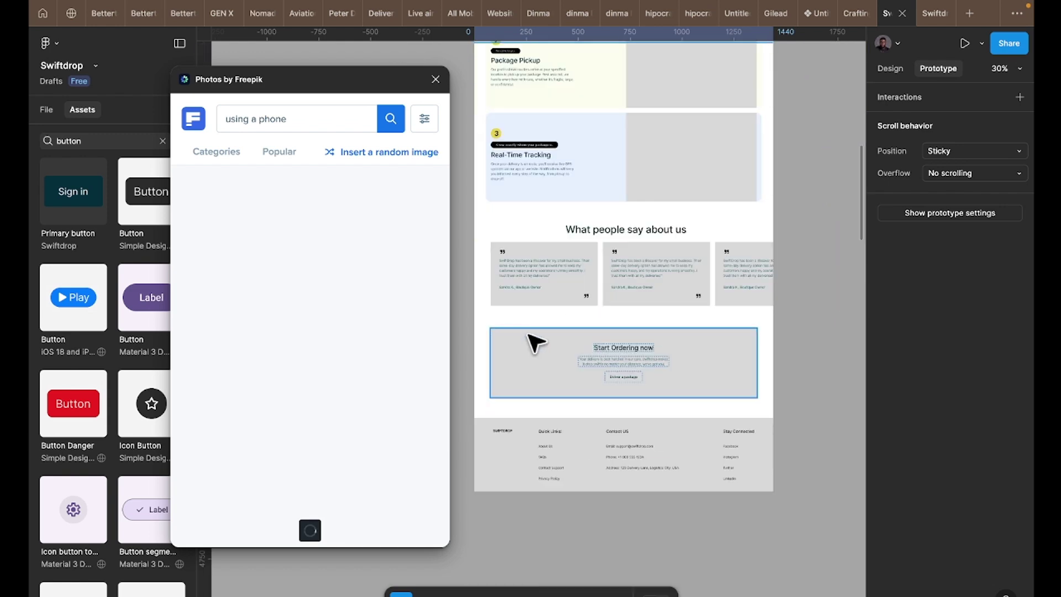
{"action": "left_click", "coordinate": [578, 288]}
{"action": "left_click", "coordinate": [578, 287]}
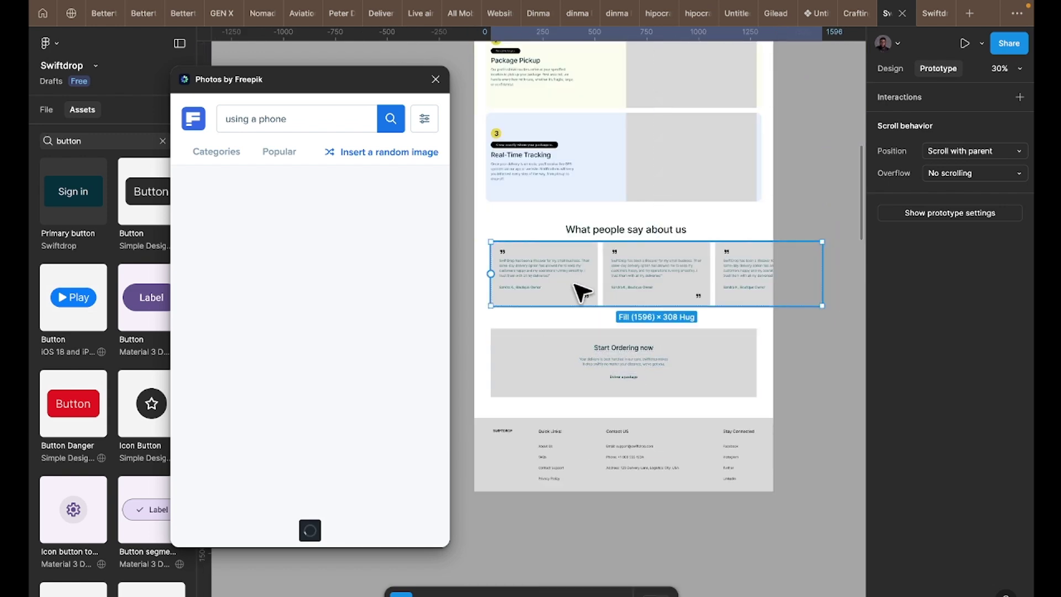
{"action": "left_click", "coordinate": [579, 288]}
{"action": "left_click", "coordinate": [672, 304], "text": "shift"}
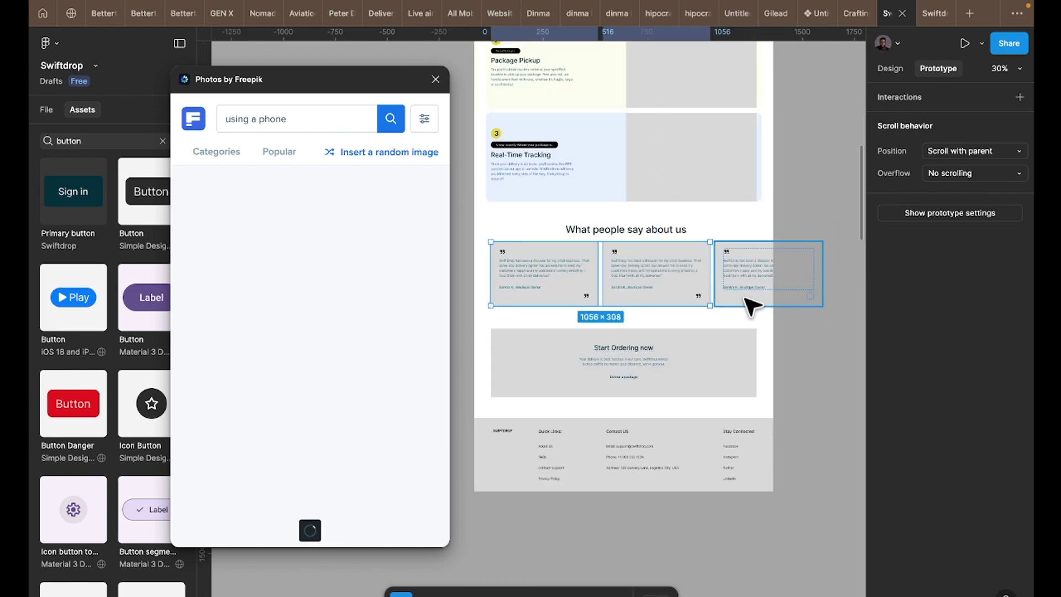
{"action": "left_click", "coordinate": [752, 303], "text": "shift"}
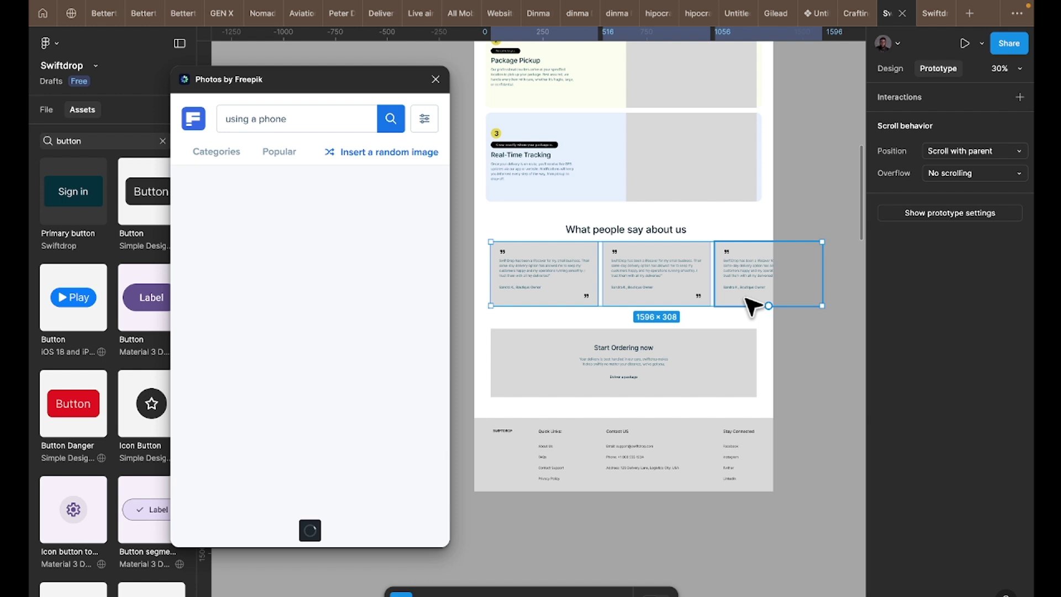
{"action": "left_click", "coordinate": [891, 69]}
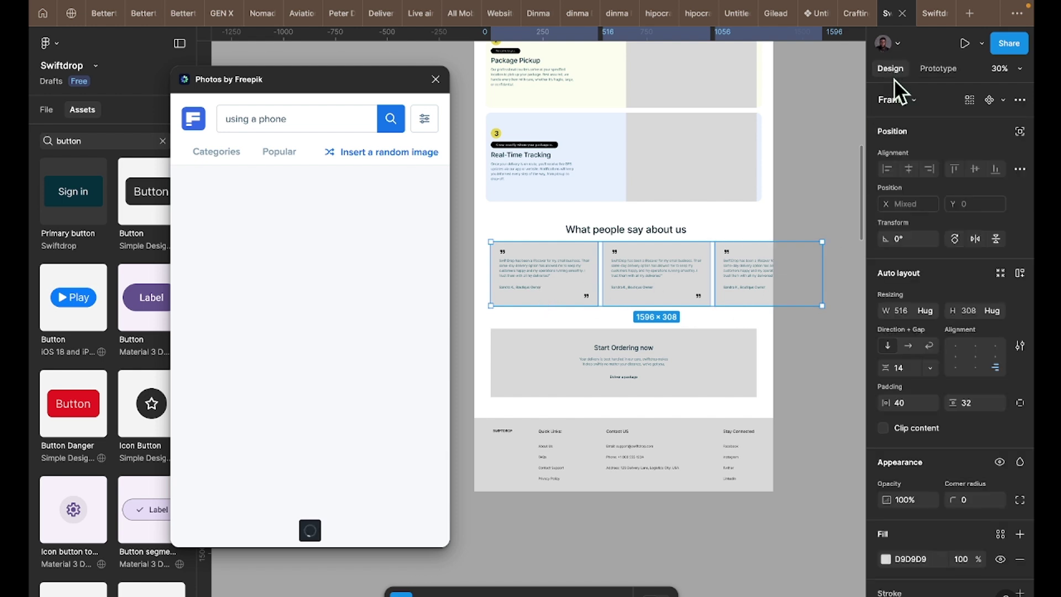
{"action": "left_click", "coordinate": [886, 558]}
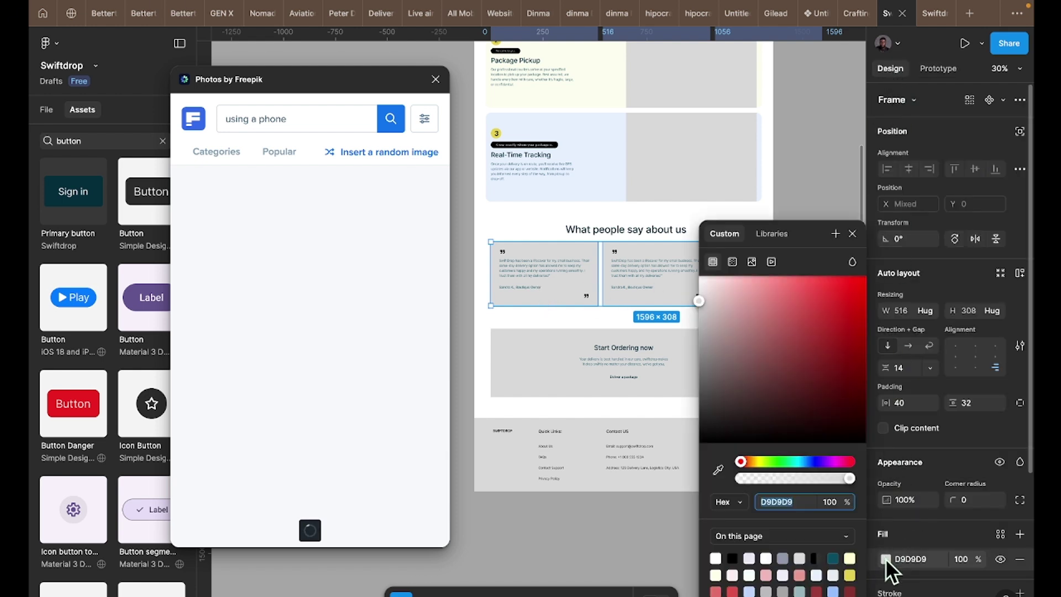
{"action": "left_click", "coordinate": [999, 535]}
{"action": "left_click", "coordinate": [751, 471]}
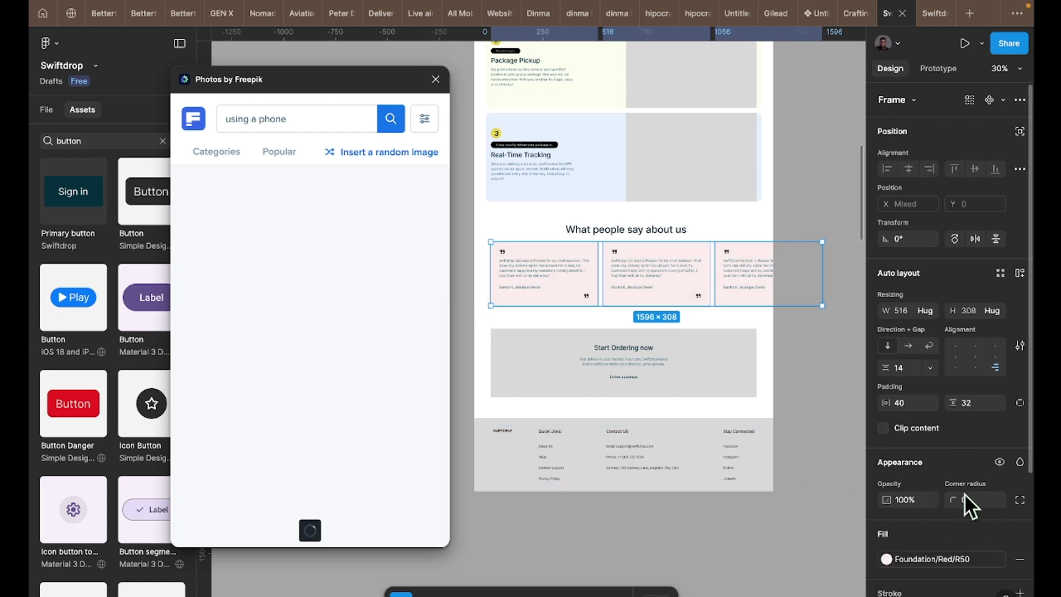
- Change the fill of the three testimonial cards to the Foundation/Secondary/S75 colour style
{"action": "left_click", "coordinate": [953, 562]}
{"action": "scroll", "coordinate": [758, 506], "scroll_direction": "down", "scroll_amount": 5}
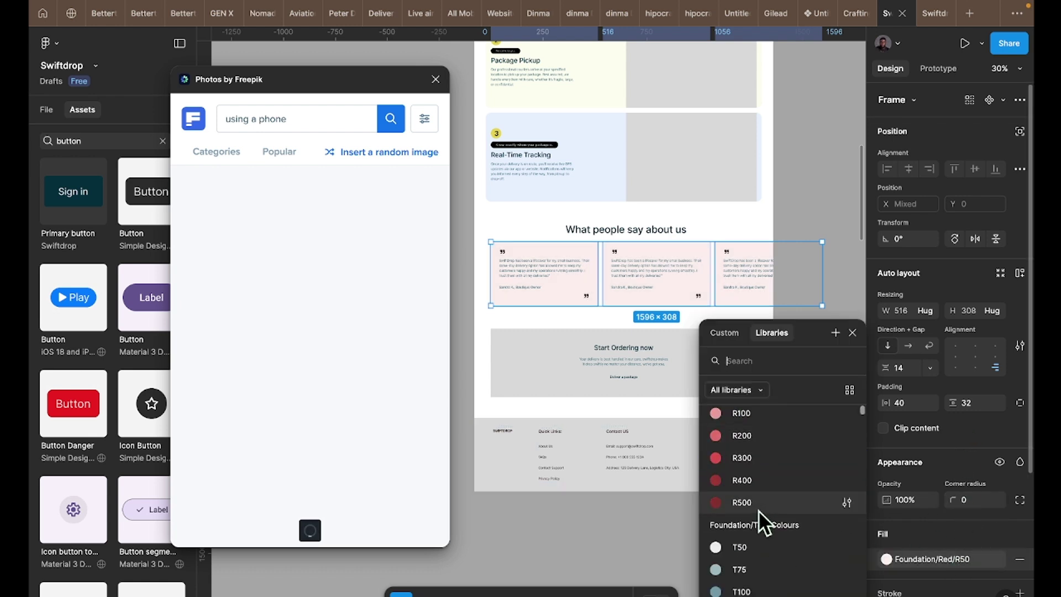
{"action": "scroll", "coordinate": [764, 533], "scroll_direction": "down", "scroll_amount": 3}
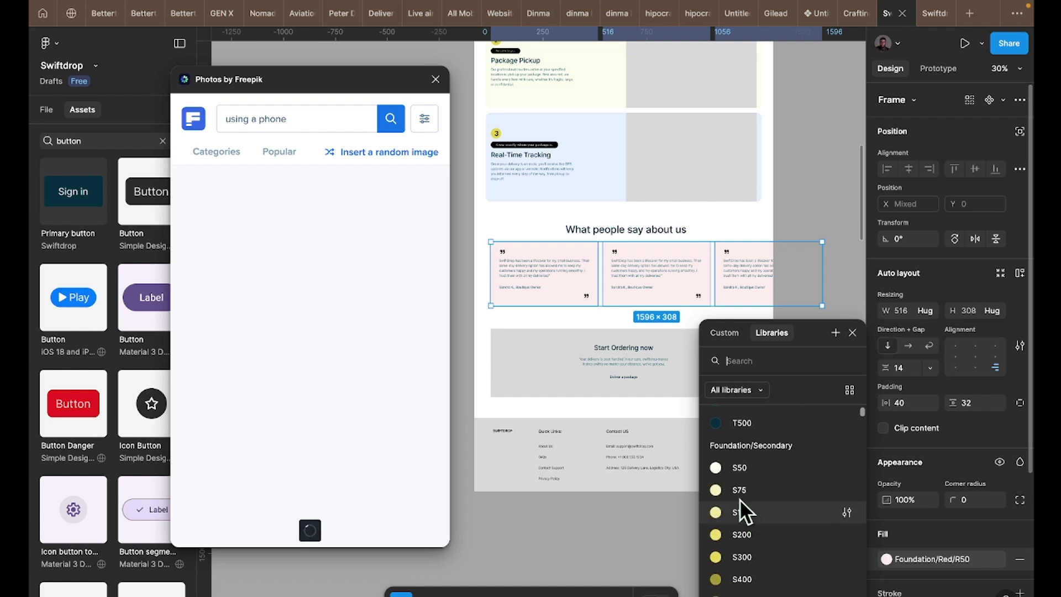
{"action": "left_click", "coordinate": [739, 488]}
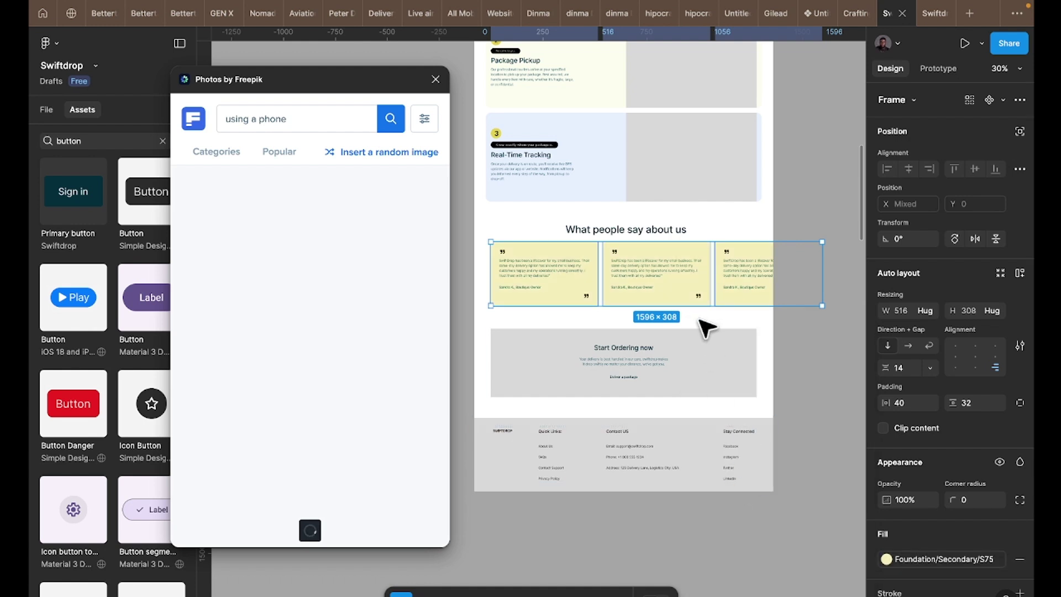
{"action": "left_click", "coordinate": [828, 374]}
- Set the corner radius of all three testimonial cards to 16
{"action": "scroll", "coordinate": [824, 372], "scroll_direction": "up", "scroll_amount": 1}
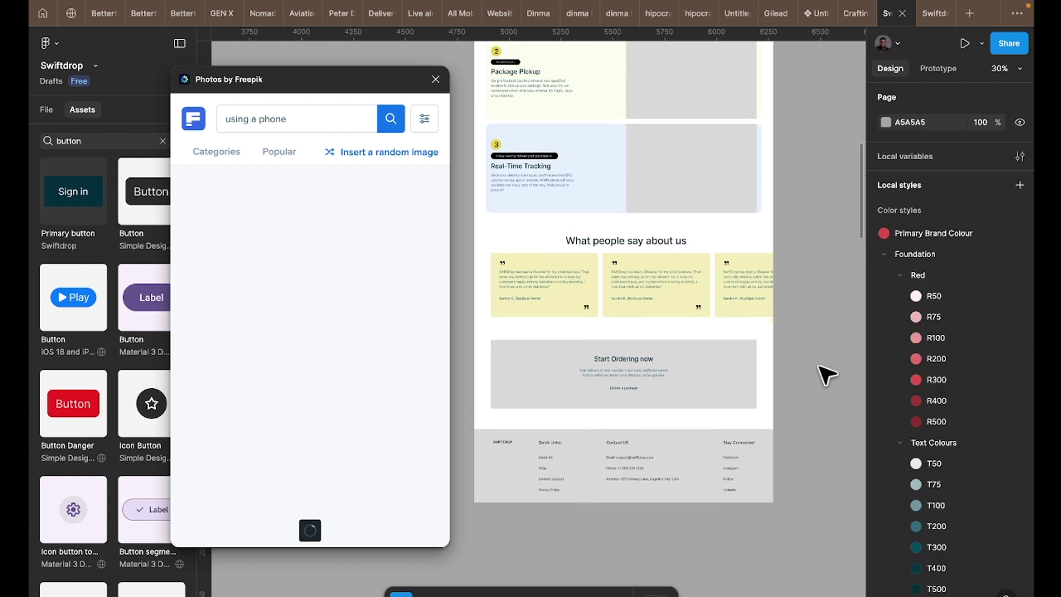
{"action": "left_click", "coordinate": [597, 300]}
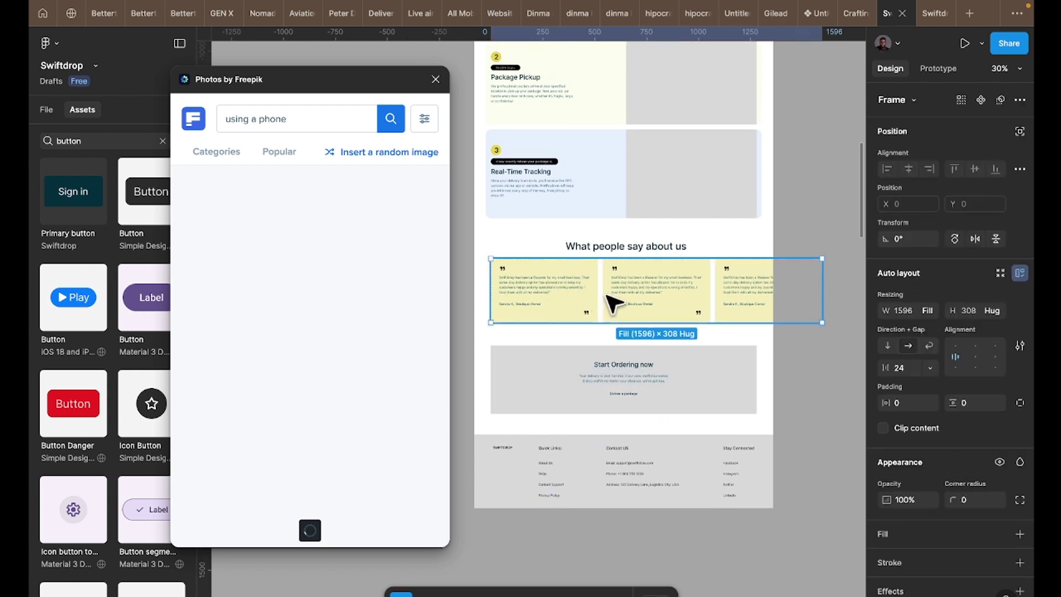
{"action": "left_click", "coordinate": [581, 308]}
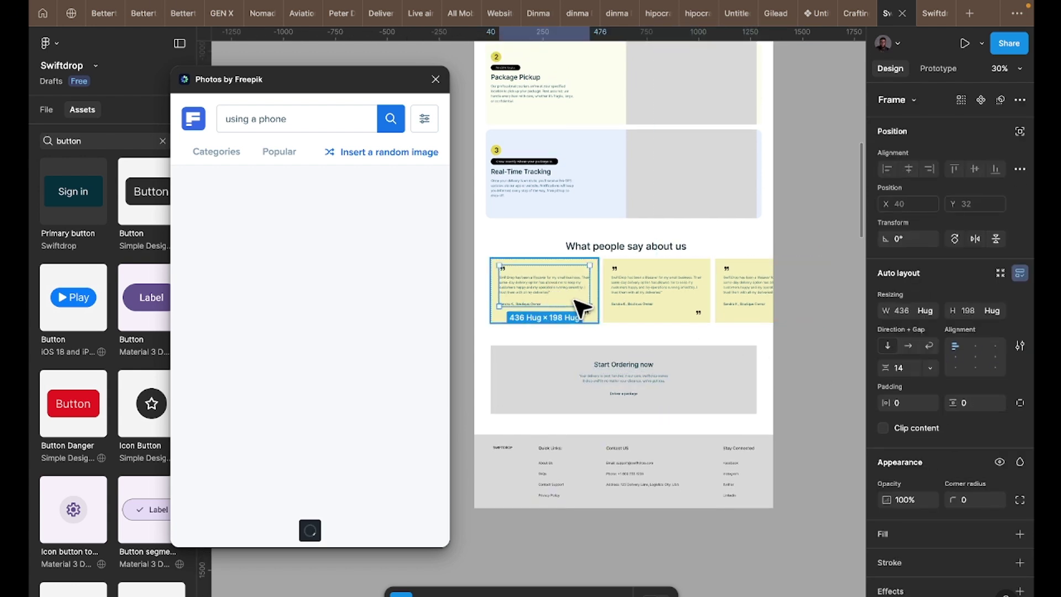
{"action": "left_click", "coordinate": [579, 303]}
{"action": "left_click", "coordinate": [595, 319]}
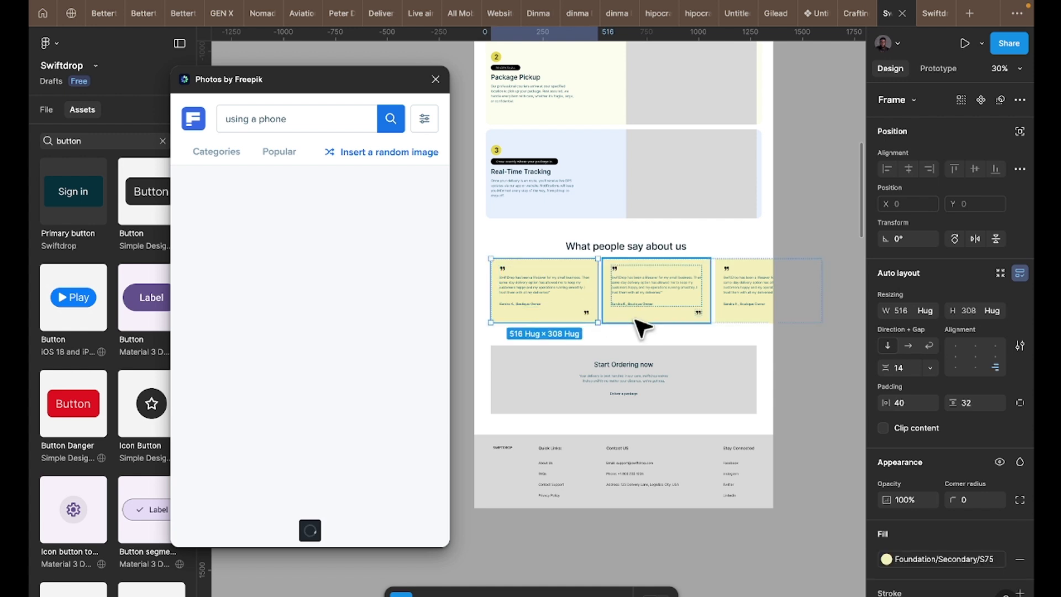
{"action": "left_click", "coordinate": [633, 298], "text": "shift"}
{"action": "left_click", "coordinate": [727, 319], "text": "shift"}
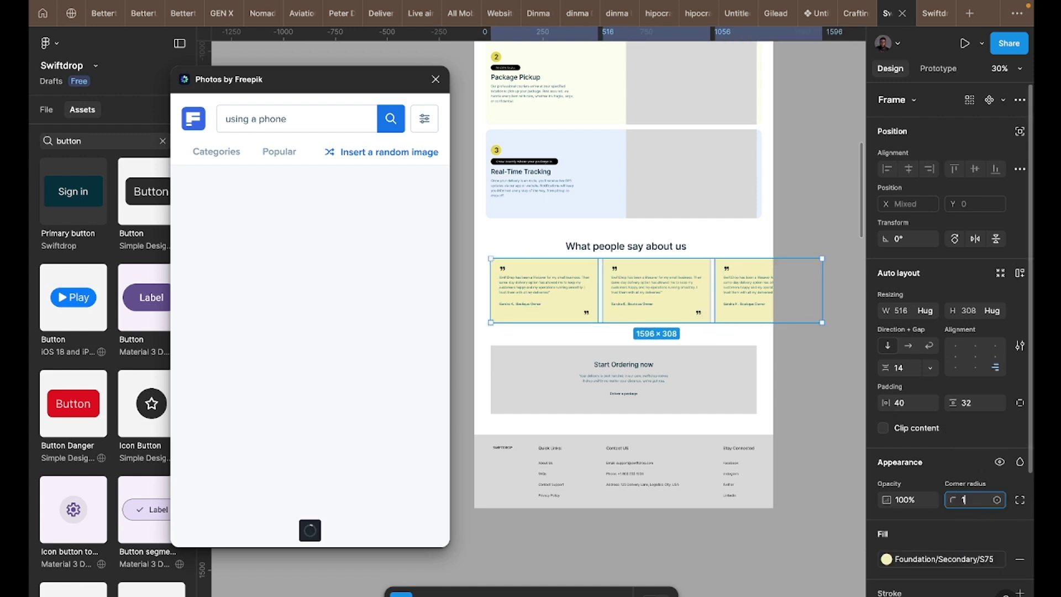
{"action": "key", "text": "Return"}
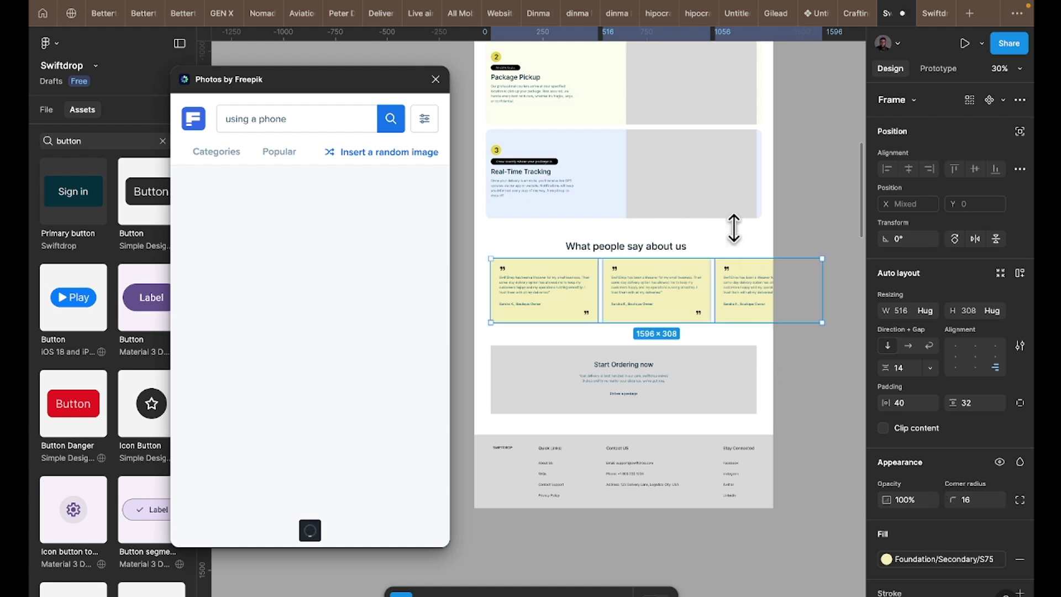
{"action": "scroll", "coordinate": [735, 229], "scroll_direction": "up", "scroll_amount": 1}
{"action": "key", "text": "Escape"}
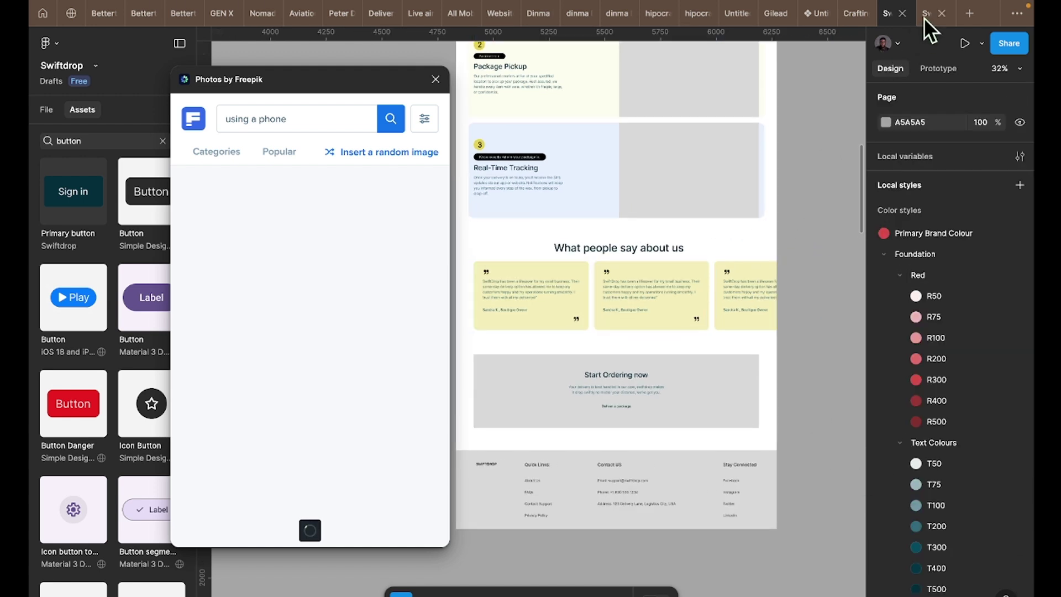
- Check the restyled testimonial cards and the section below them in the prototype preview, and return to the design file
{"action": "left_click", "coordinate": [924, 18]}
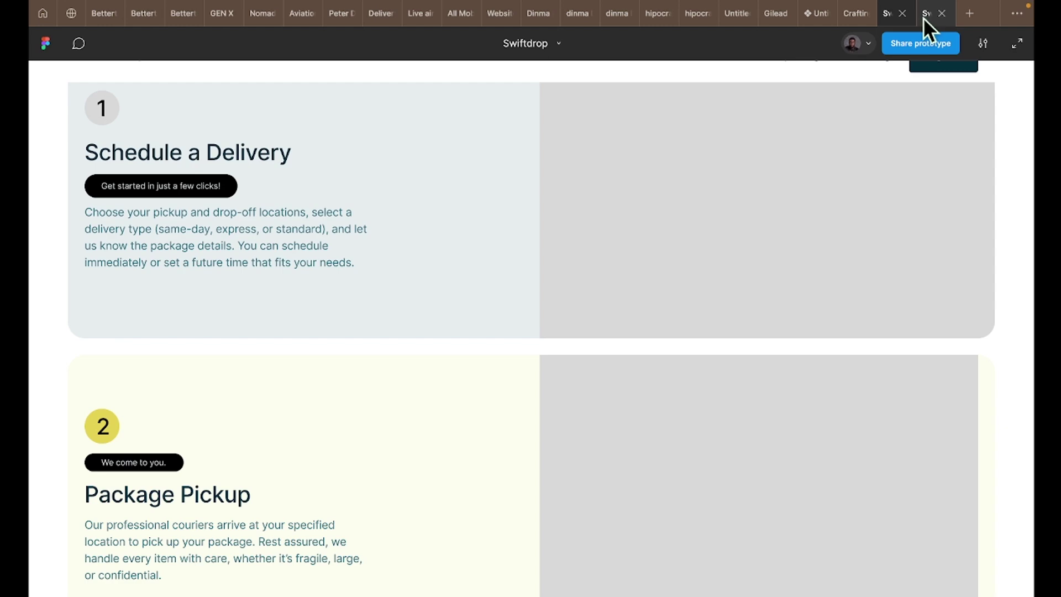
{"action": "scroll", "coordinate": [660, 330], "scroll_direction": "down", "scroll_amount": 5}
{"action": "scroll", "coordinate": [661, 332], "scroll_direction": "down", "scroll_amount": 10}
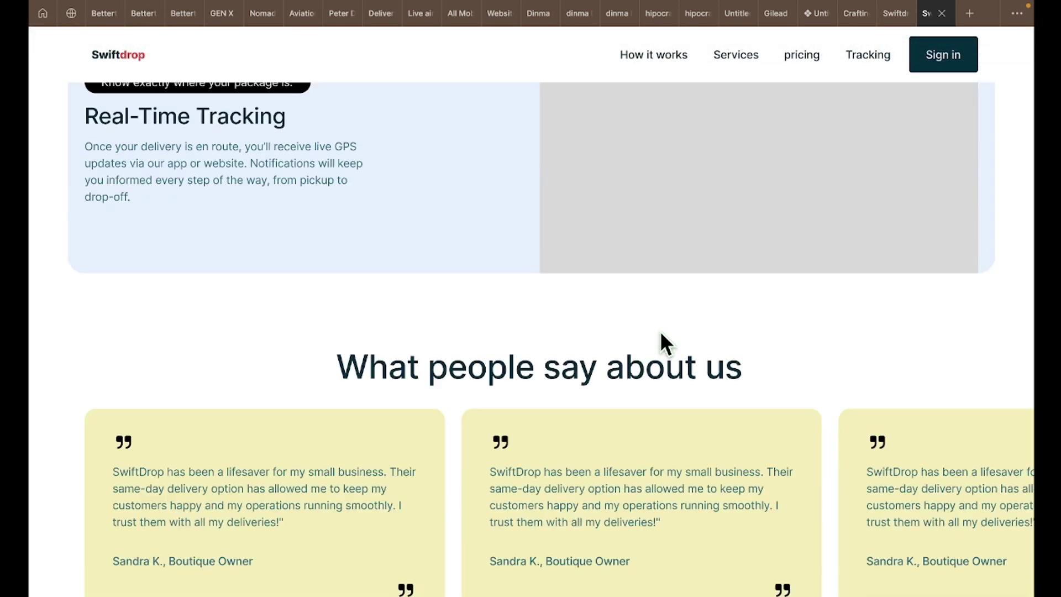
{"action": "scroll", "coordinate": [660, 344], "scroll_direction": "down", "scroll_amount": 2}
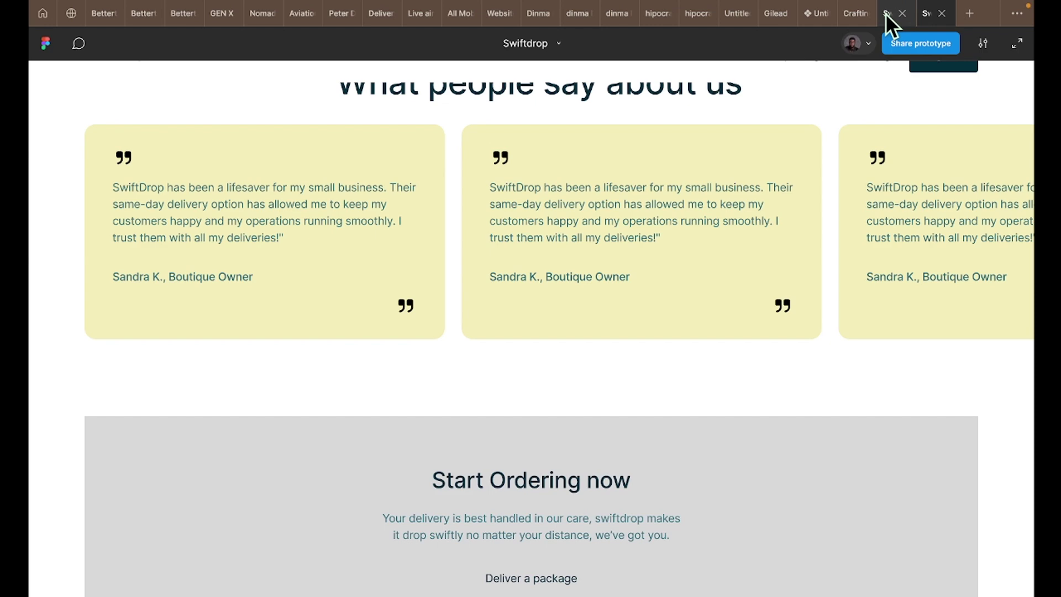
{"action": "left_click", "coordinate": [885, 14]}
- Set the corner radius of the grey "Start Ordering now" section to 16
{"action": "left_click", "coordinate": [713, 377]}
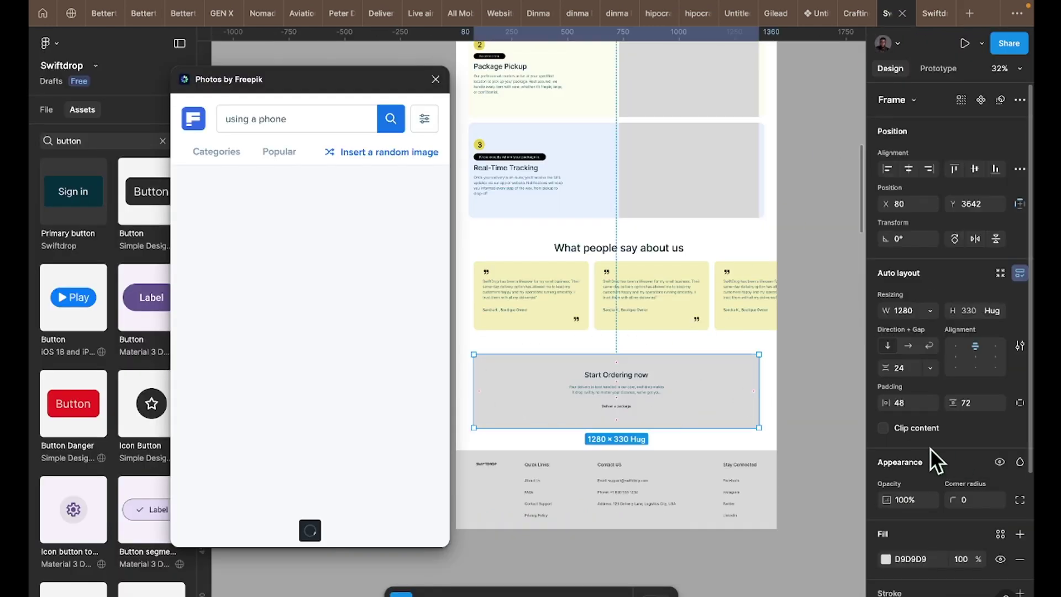
{"action": "scroll", "coordinate": [930, 449], "scroll_direction": "down", "scroll_amount": 2}
{"action": "scroll", "coordinate": [929, 470], "scroll_direction": "down", "scroll_amount": 3}
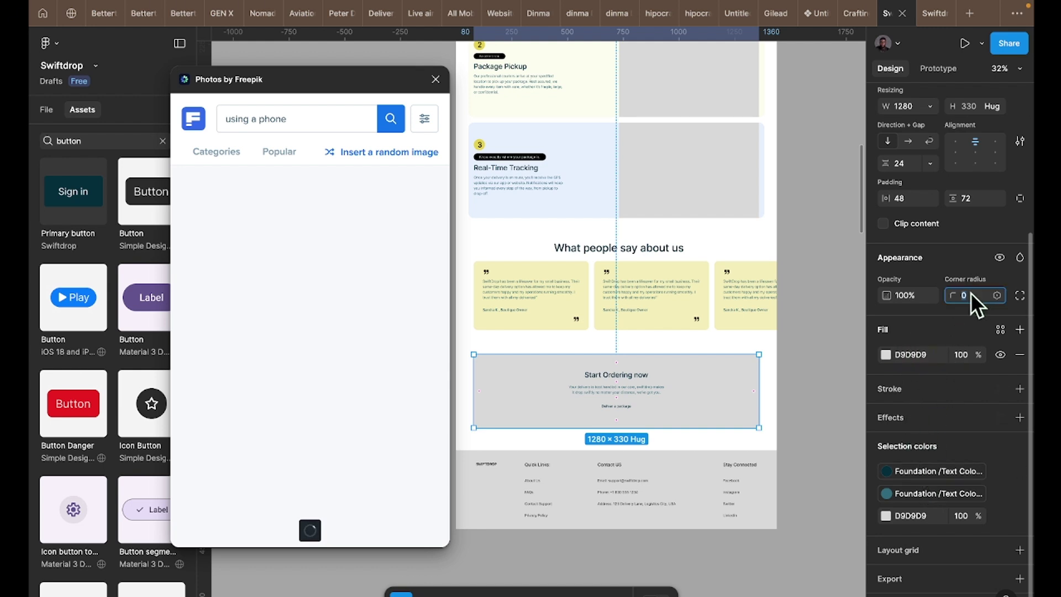
{"action": "type", "text": "16"}
{"action": "key", "text": "Return"}
- Fill the "Start Ordering now" section with the Foundation/Text Colours/T500 colour style
{"action": "left_click", "coordinate": [1000, 330]}
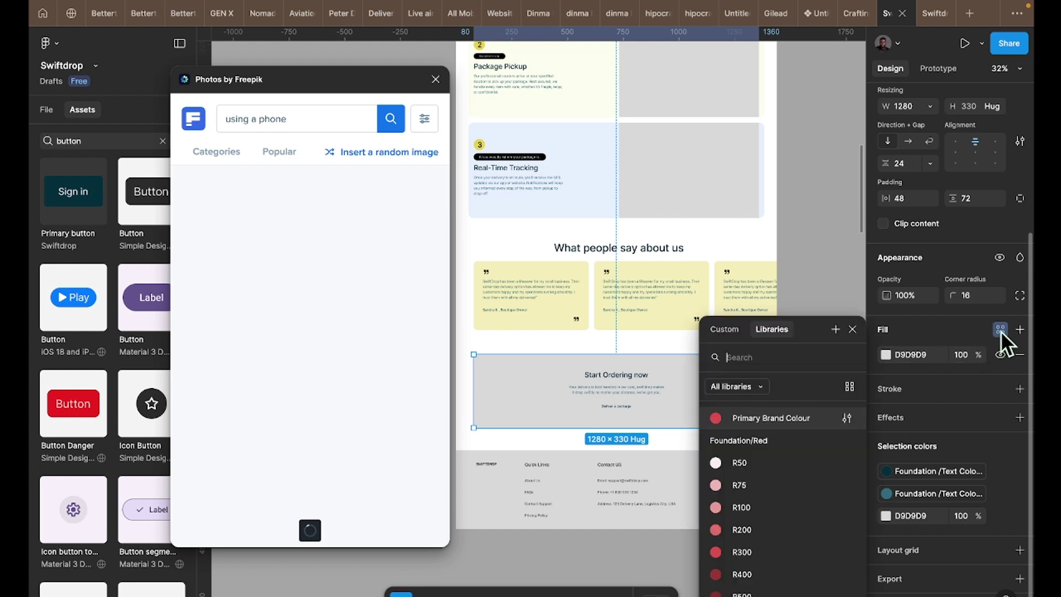
{"action": "scroll", "coordinate": [798, 509], "scroll_direction": "down", "scroll_amount": 5}
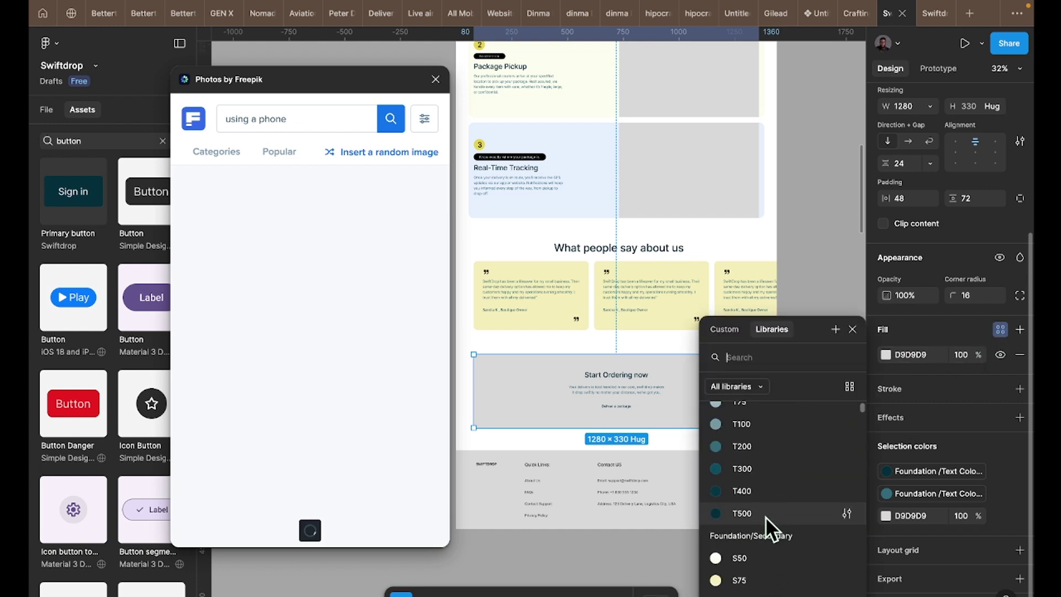
{"action": "left_click", "coordinate": [765, 514]}
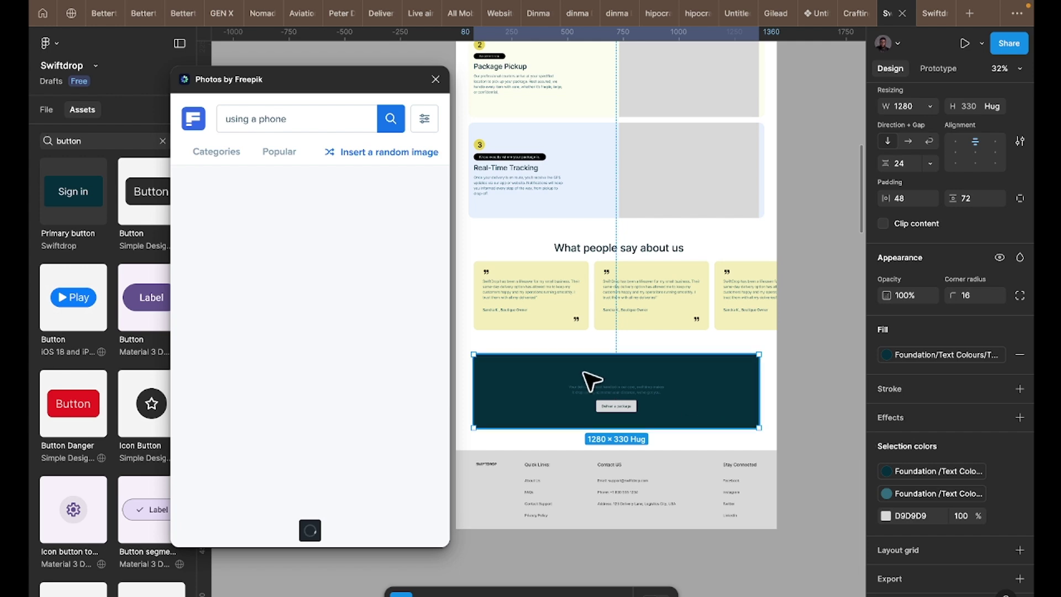
- Give the "Start Ordering now" heading the Foundation/Text Colours/T50 colour style and a font size of 40
{"action": "scroll", "coordinate": [592, 379], "scroll_direction": "up", "scroll_amount": 5}
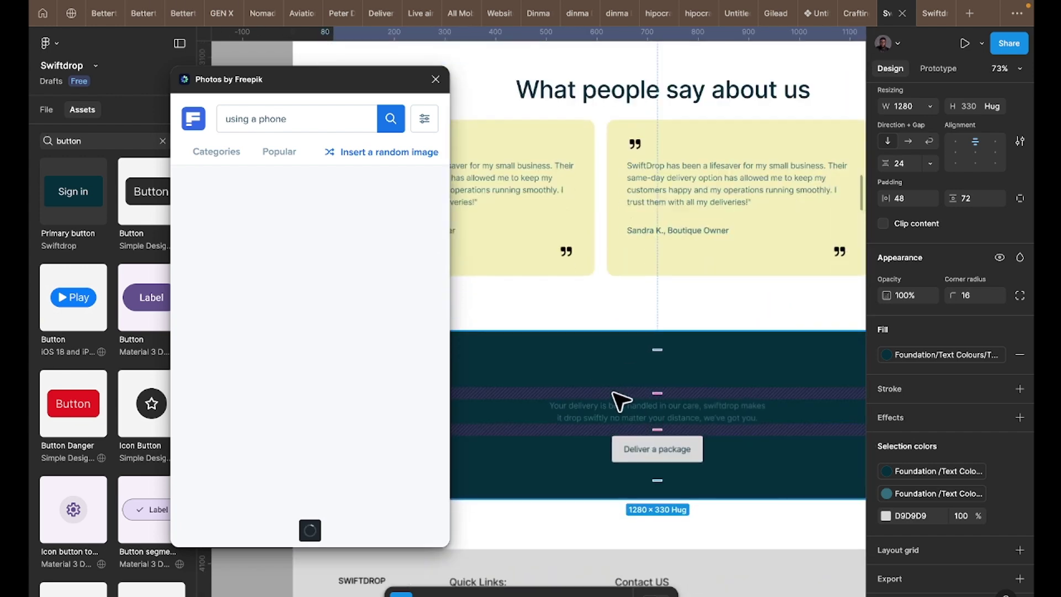
{"action": "left_click", "coordinate": [656, 381]}
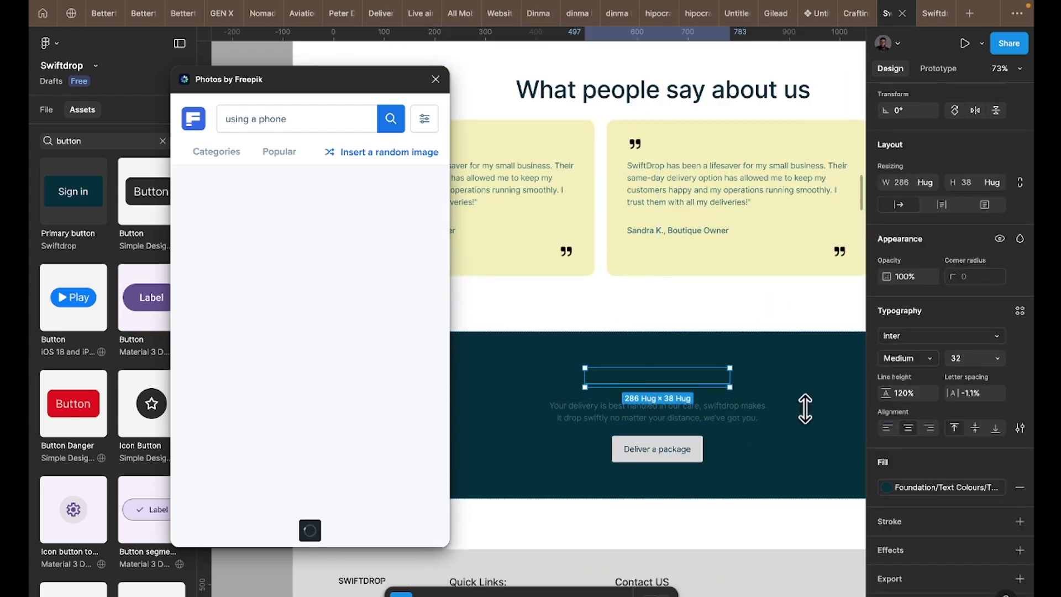
{"action": "left_click", "coordinate": [909, 491]}
{"action": "scroll", "coordinate": [754, 440], "scroll_direction": "up", "scroll_amount": 1}
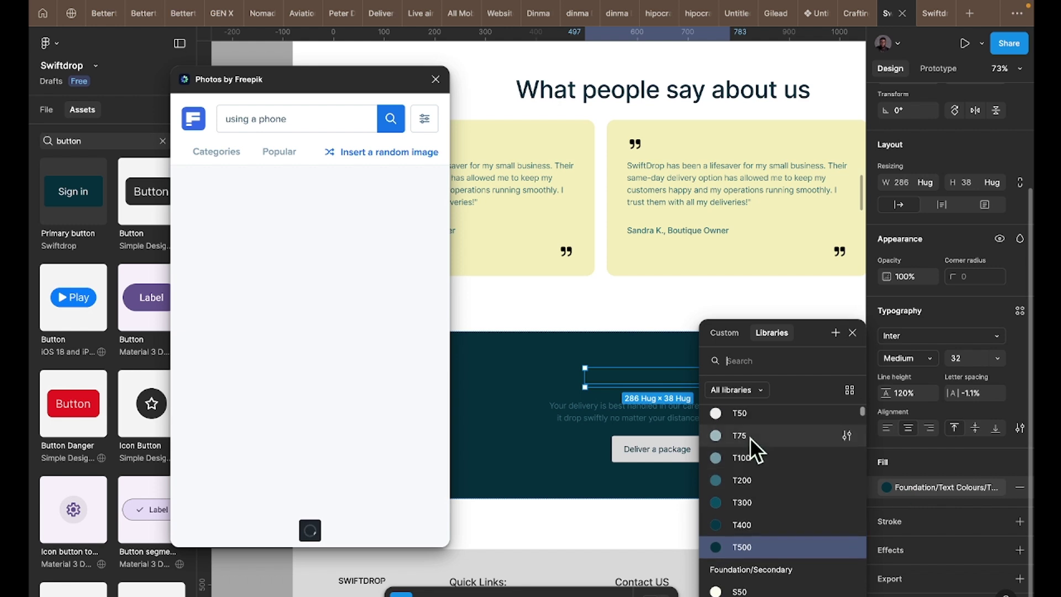
{"action": "left_click", "coordinate": [745, 418]}
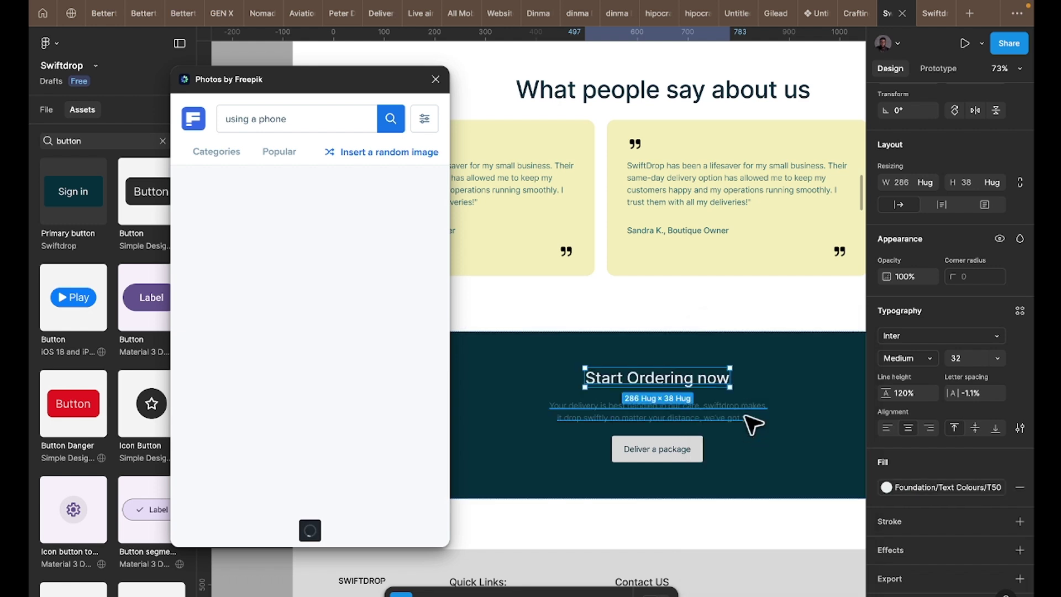
{"action": "left_click", "coordinate": [963, 359]}
{"action": "type", "text": "48"}
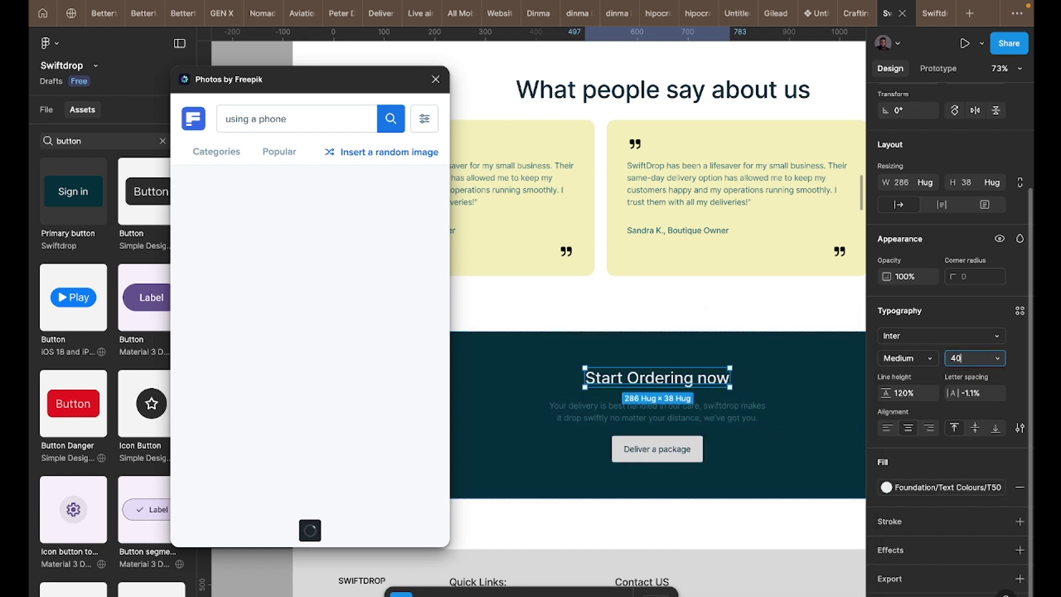
{"action": "key", "text": "Return"}
- Give the paragraph below the "Start Ordering now" heading the Foundation/Text Colours/T75 colour style
{"action": "left_click", "coordinate": [715, 419]}
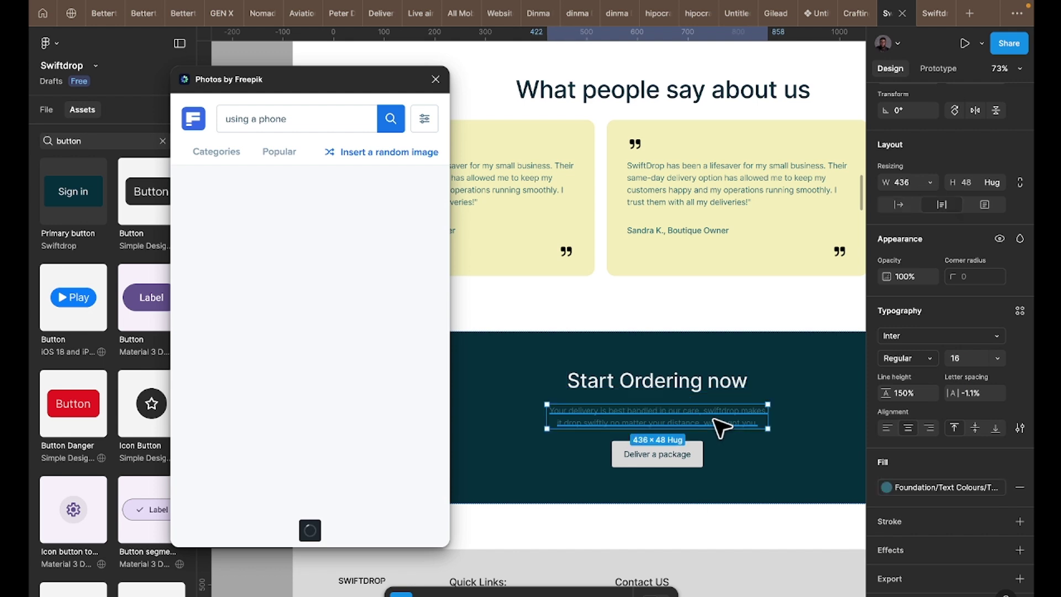
{"action": "left_click", "coordinate": [926, 489]}
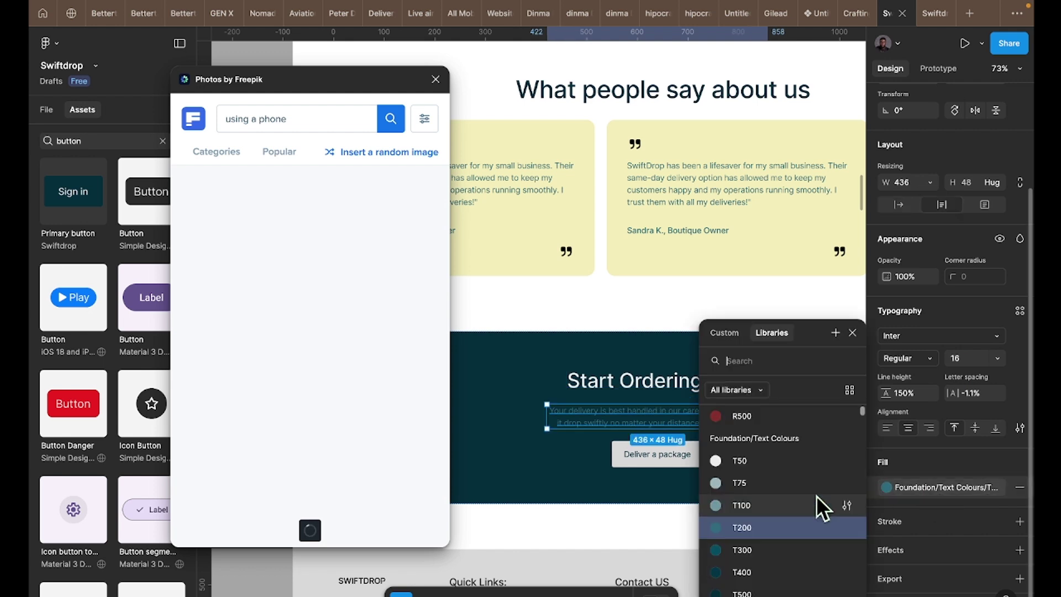
{"action": "left_click", "coordinate": [777, 491]}
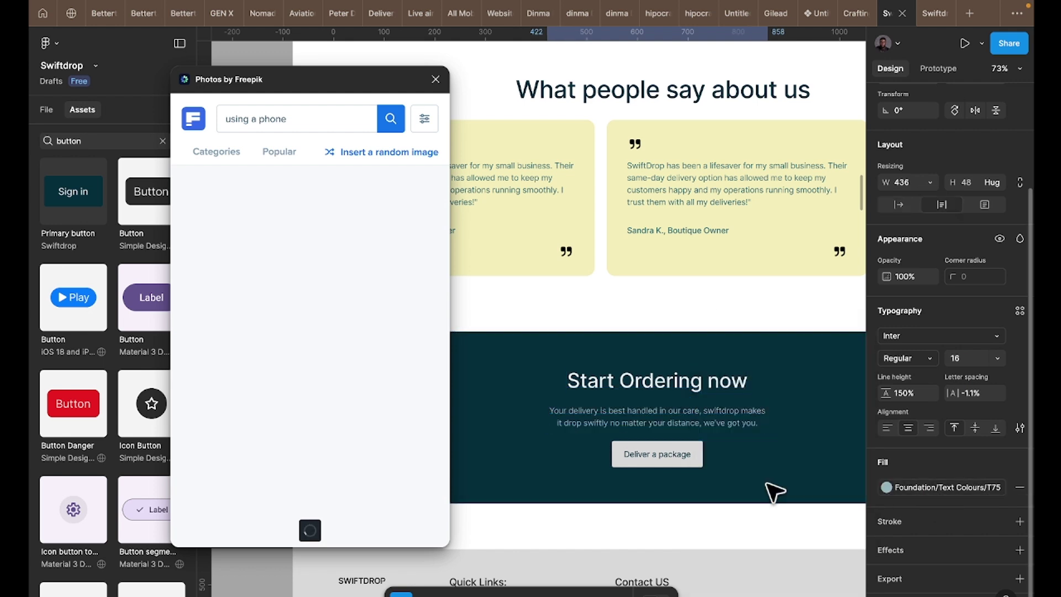
- Change the label of the "Deliver a package" button to "Contact US"
{"action": "left_click", "coordinate": [697, 463]}
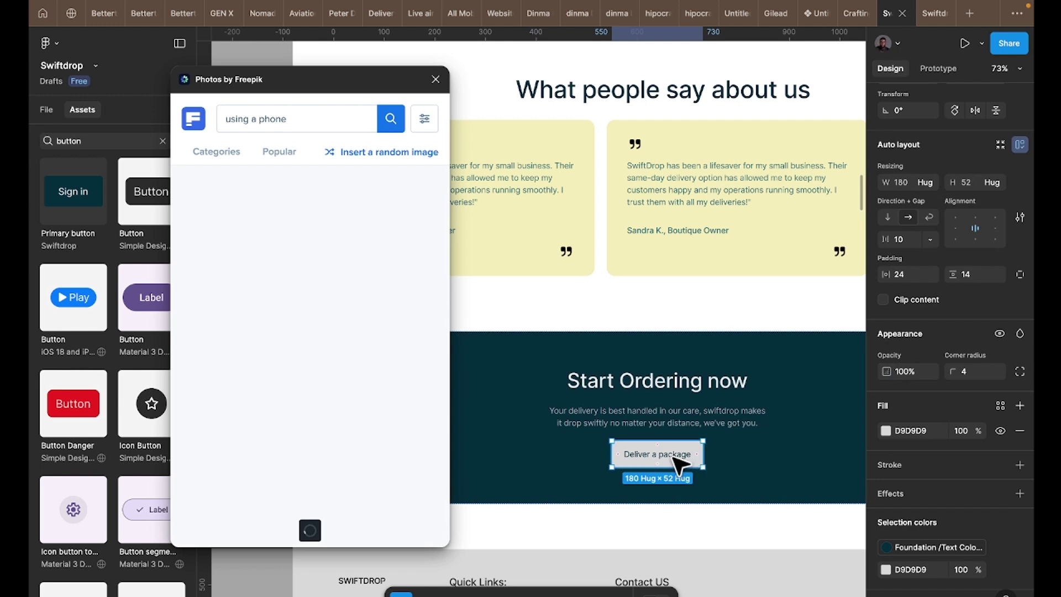
{"action": "double_click", "coordinate": [679, 463]}
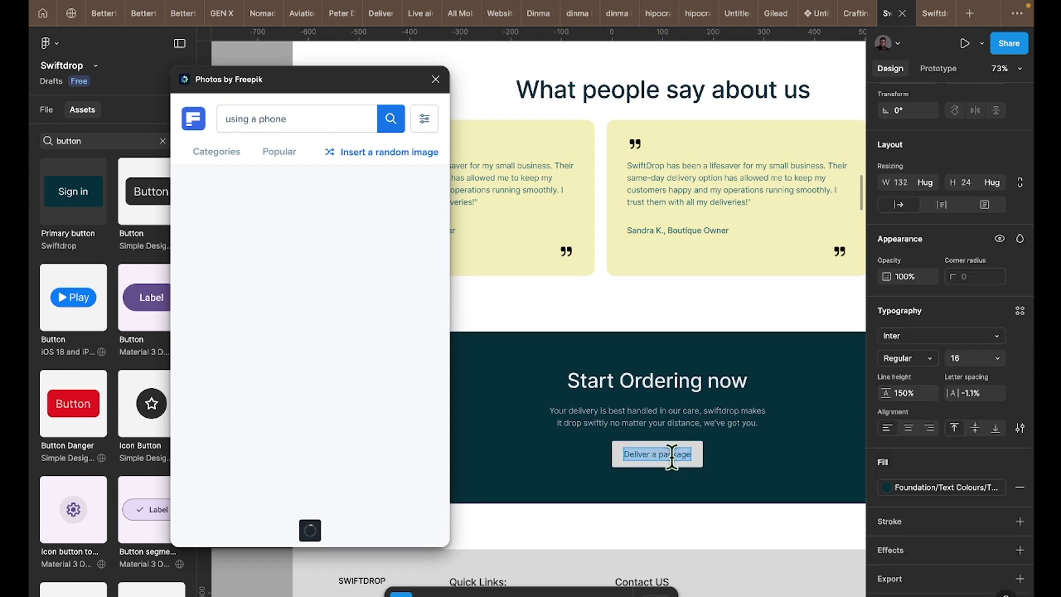
{"action": "type", "text": "Cpn"}
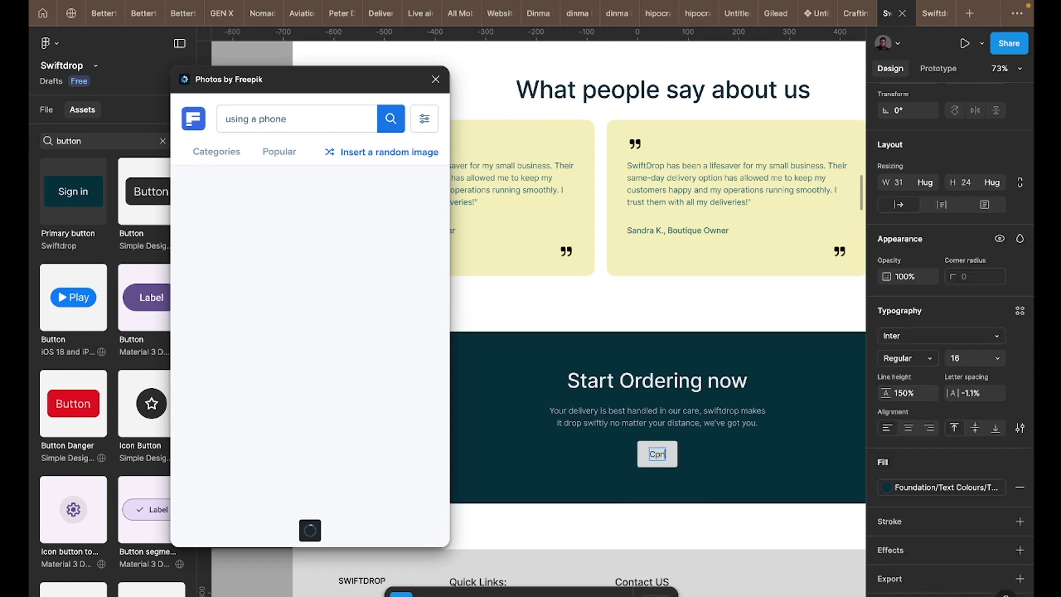
{"action": "key", "text": "BackSpace"}
{"action": "key", "text": "BackSpace"}
{"action": "type", "text": "ont"}
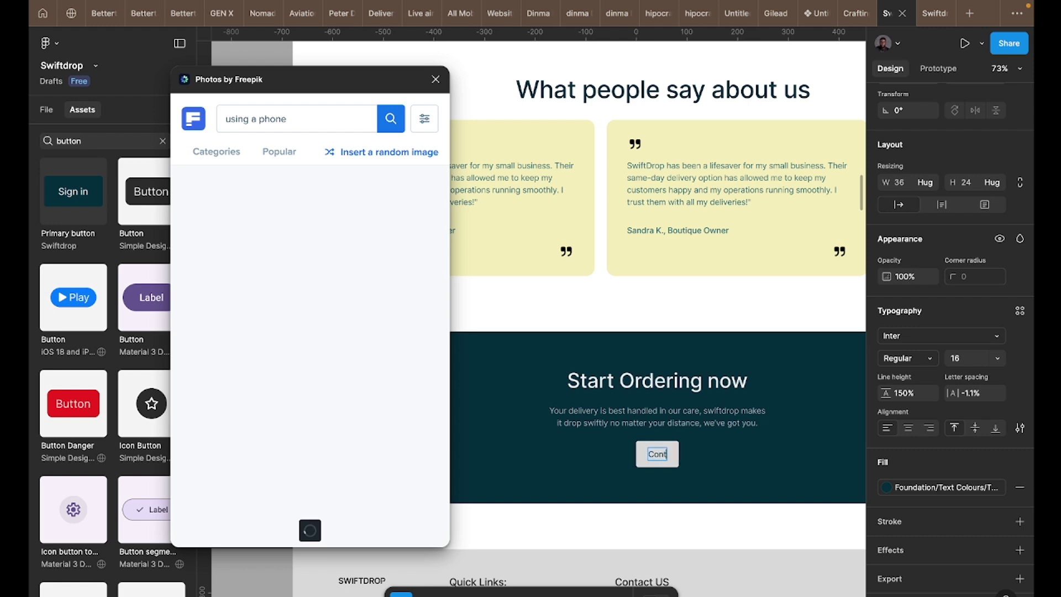
{"action": "type", "text": "act US"}
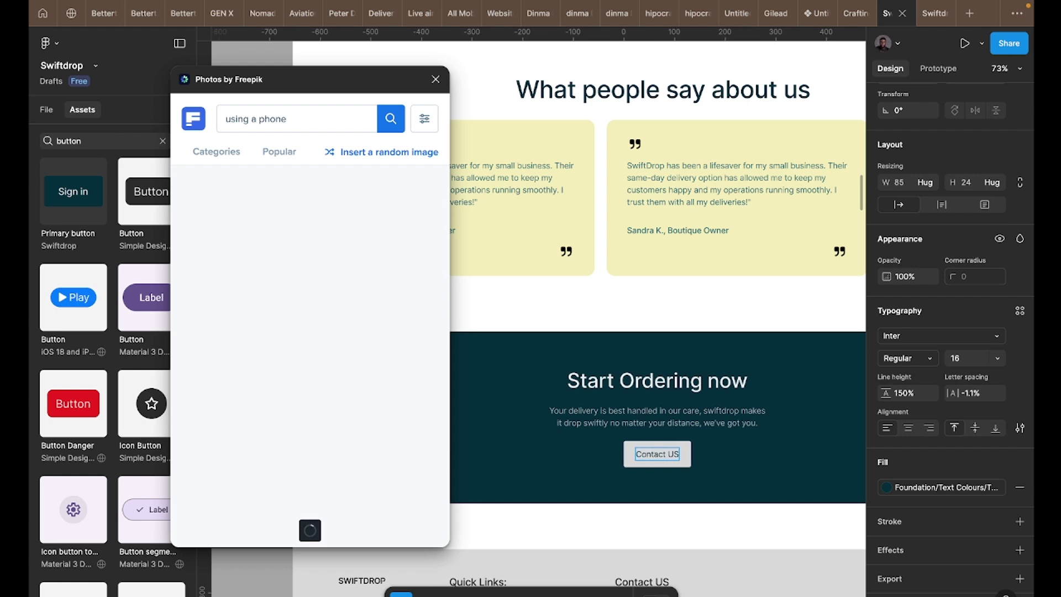
{"action": "key", "text": "Escape"}
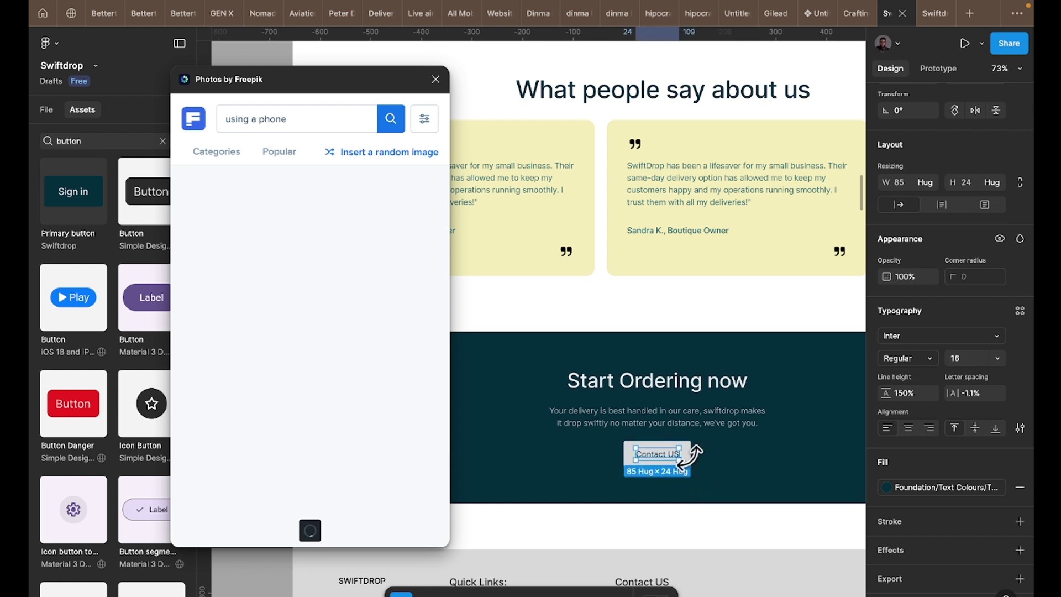
- Fill the "Contact US" button with the Foundation/Secondary/S300 colour style
{"action": "scroll", "coordinate": [692, 463], "scroll_direction": "up", "scroll_amount": 5}
{"action": "key", "text": "Escape"}
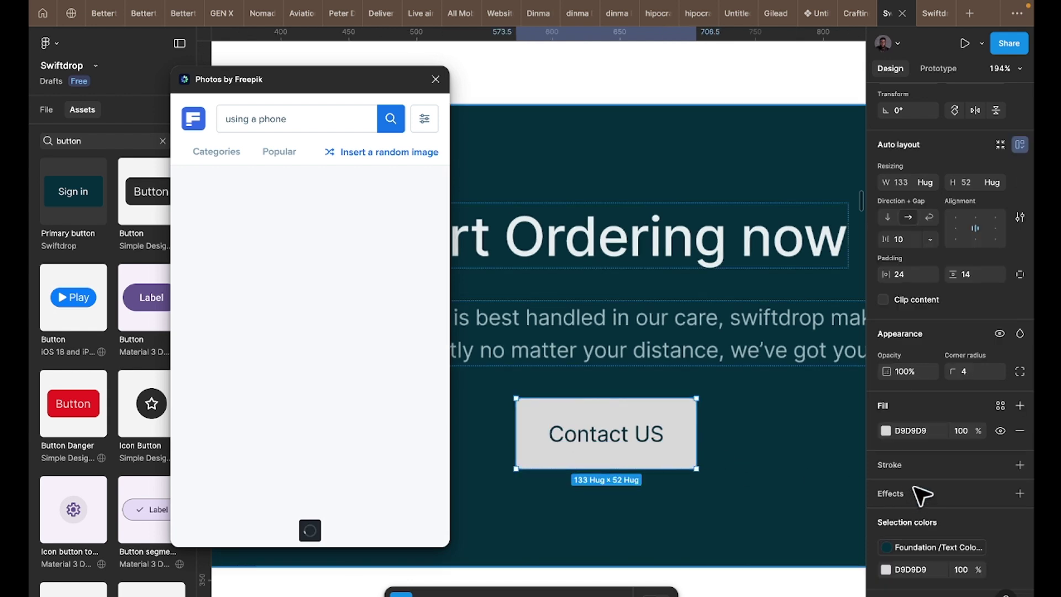
{"action": "left_click", "coordinate": [998, 411]}
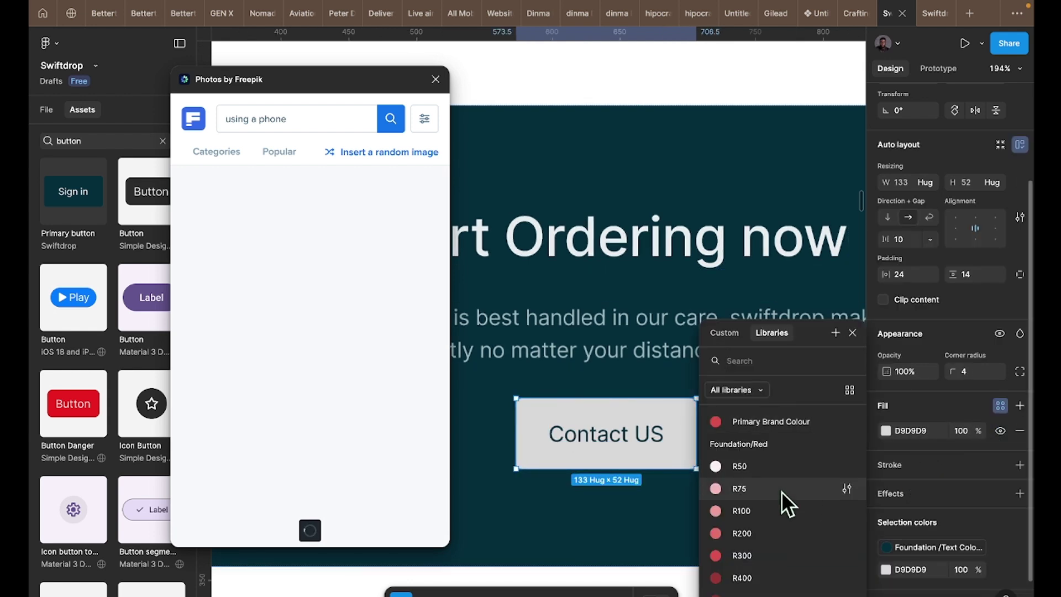
{"action": "scroll", "coordinate": [778, 537], "scroll_direction": "down", "scroll_amount": 8}
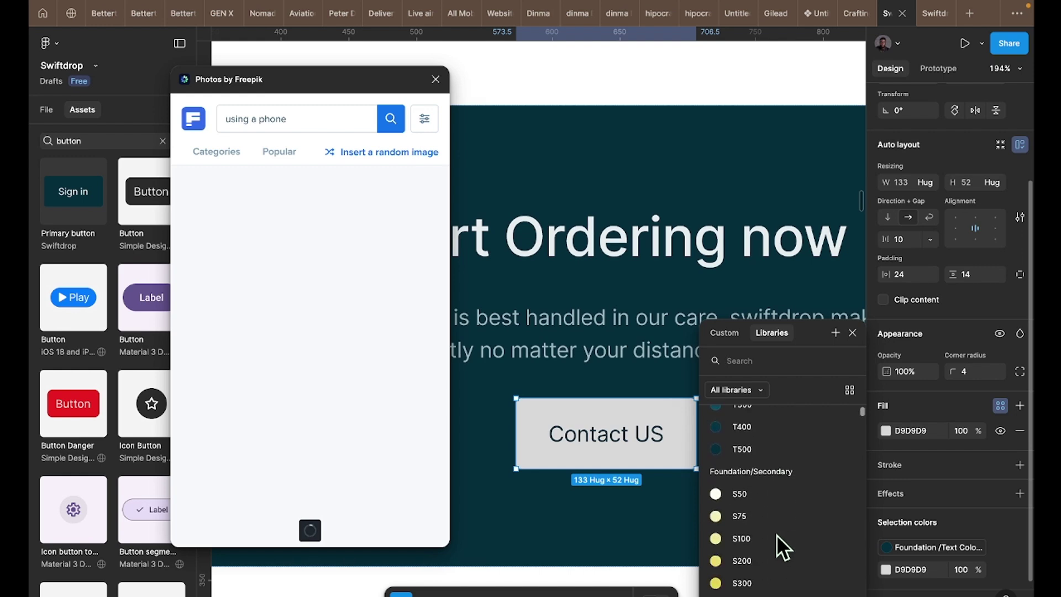
{"action": "left_click", "coordinate": [757, 517]}
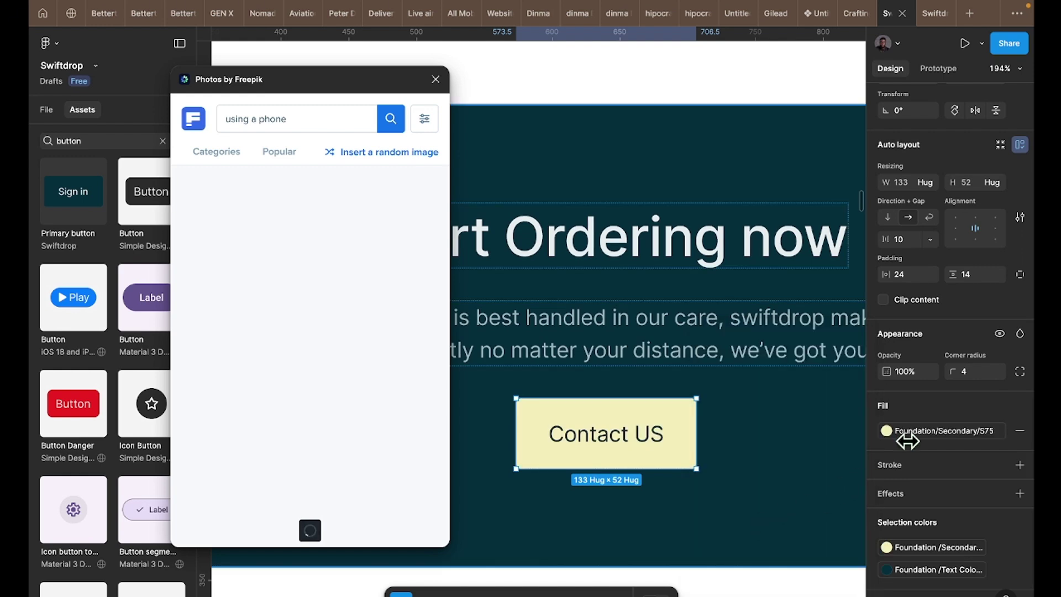
{"action": "left_click", "coordinate": [924, 433]}
{"action": "scroll", "coordinate": [763, 535], "scroll_direction": "down", "scroll_amount": 2}
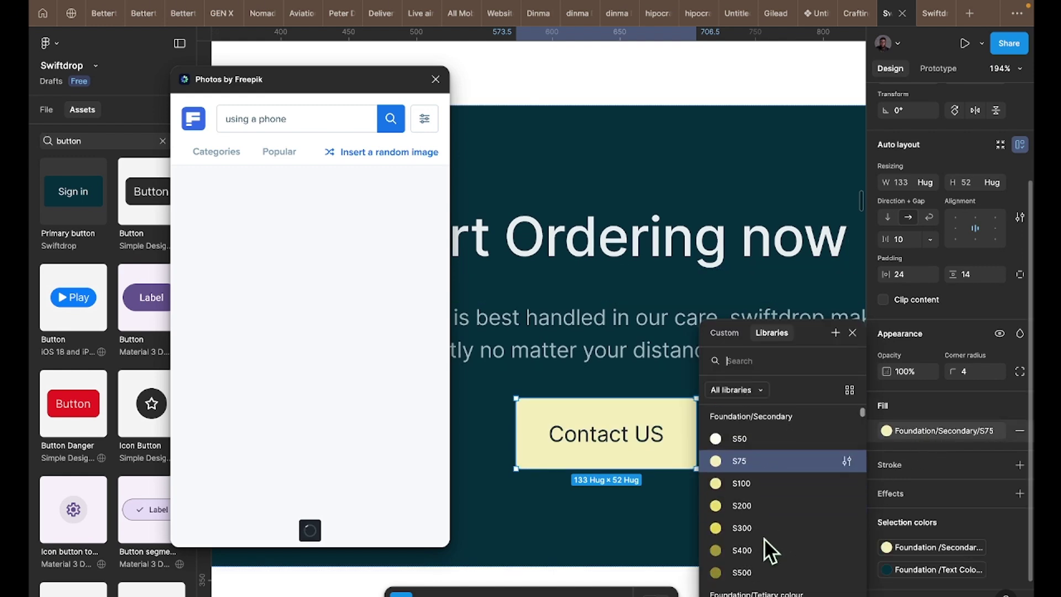
{"action": "left_click", "coordinate": [761, 529]}
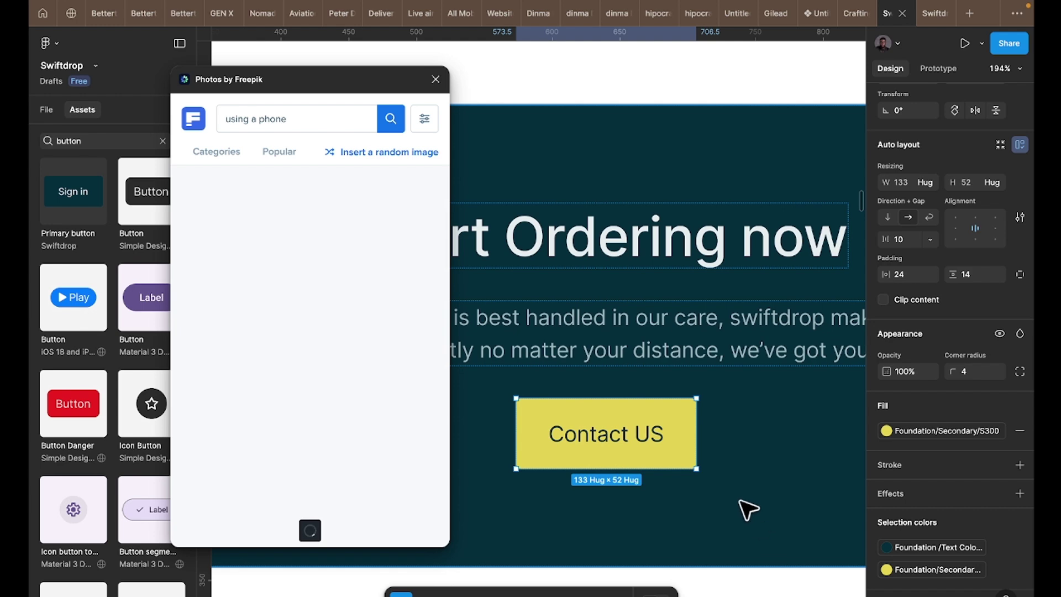
{"action": "scroll", "coordinate": [748, 509], "scroll_direction": "down", "scroll_amount": 5}
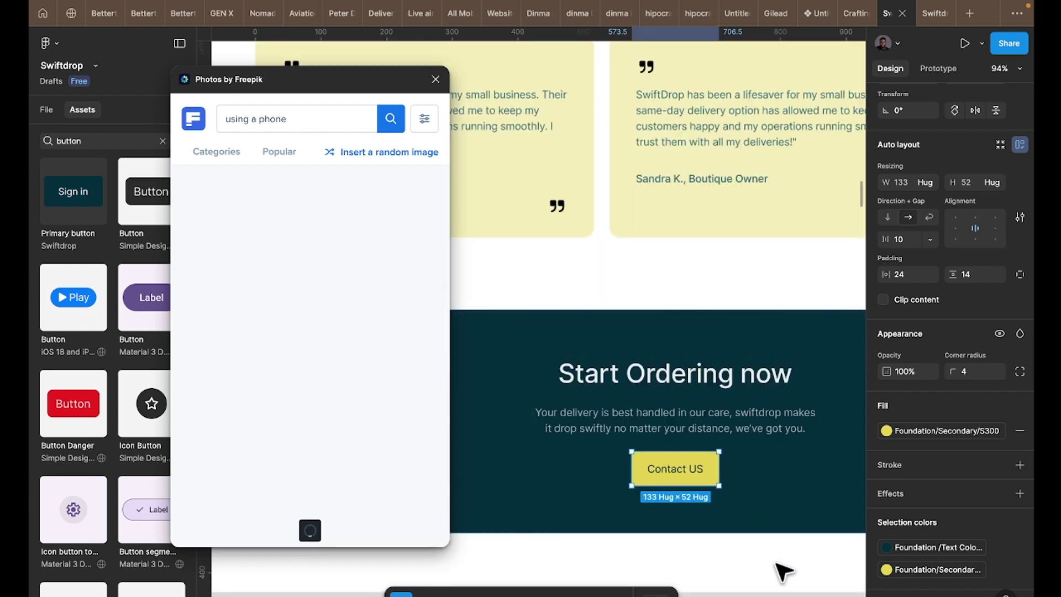
{"action": "left_click", "coordinate": [747, 550]}
{"action": "scroll", "coordinate": [743, 548], "scroll_direction": "down", "scroll_amount": 2}
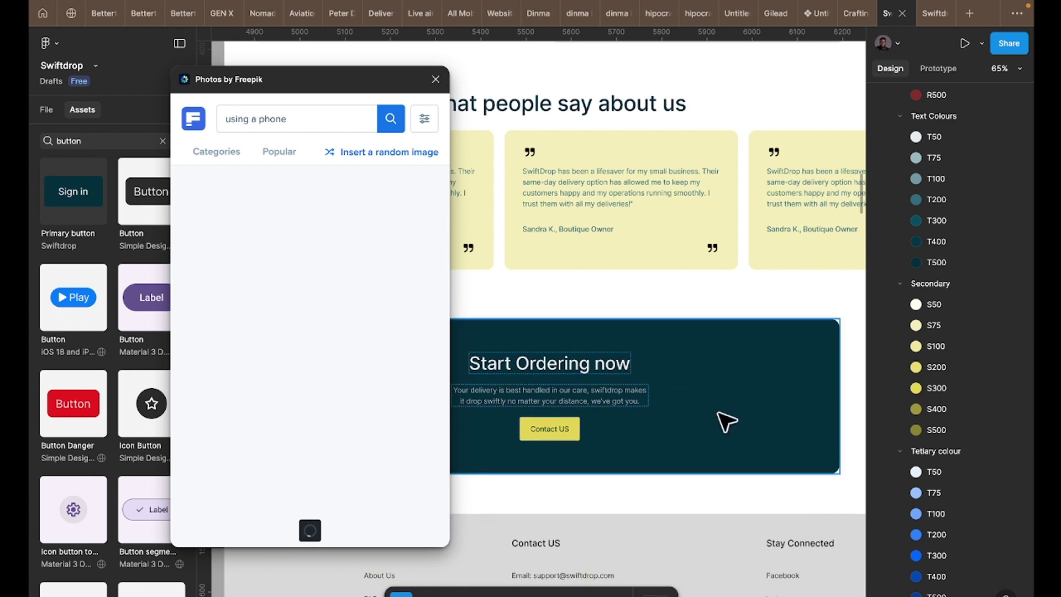
- Close the stalled Photos by Freepik plugin, search the plugins for "freepik" and run Photos by Freepik again
{"action": "scroll", "coordinate": [725, 423], "scroll_direction": "down", "scroll_amount": 2}
{"action": "scroll", "coordinate": [725, 426], "scroll_direction": "right", "scroll_amount": 3}
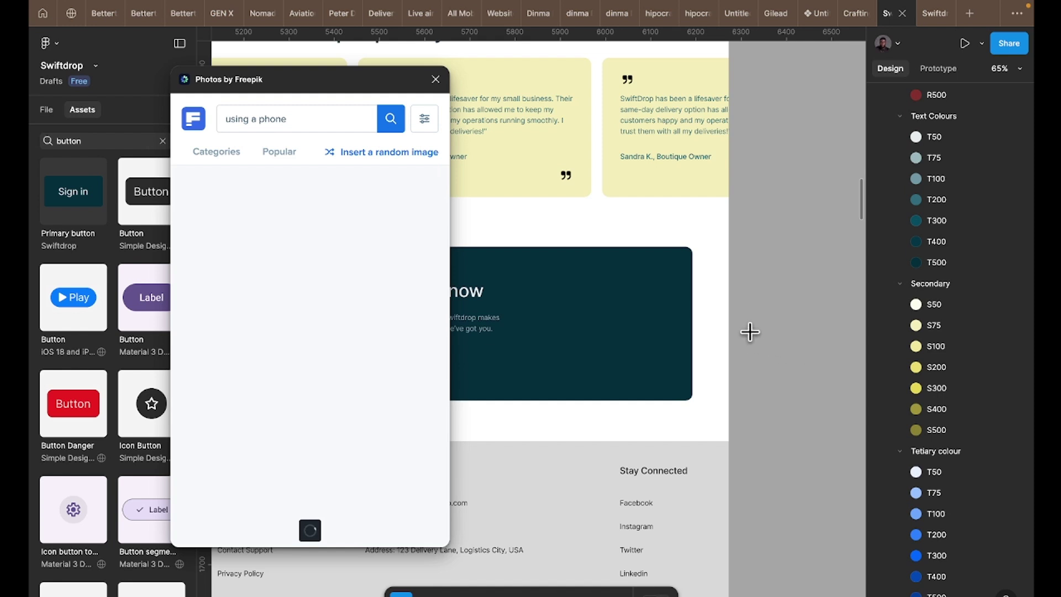
{"action": "left_click", "coordinate": [435, 80]}
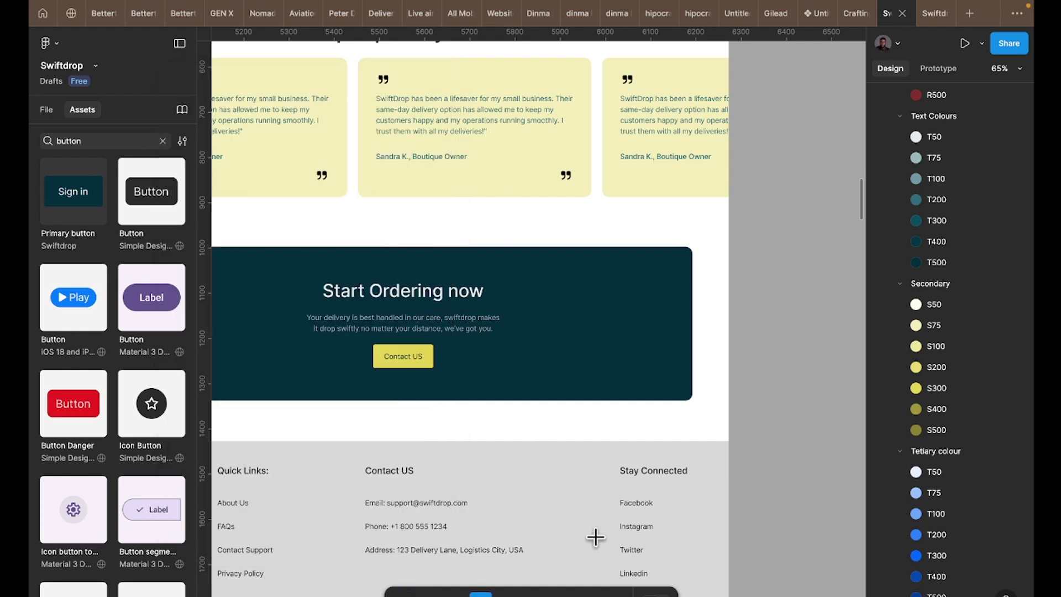
{"action": "left_click", "coordinate": [616, 593]}
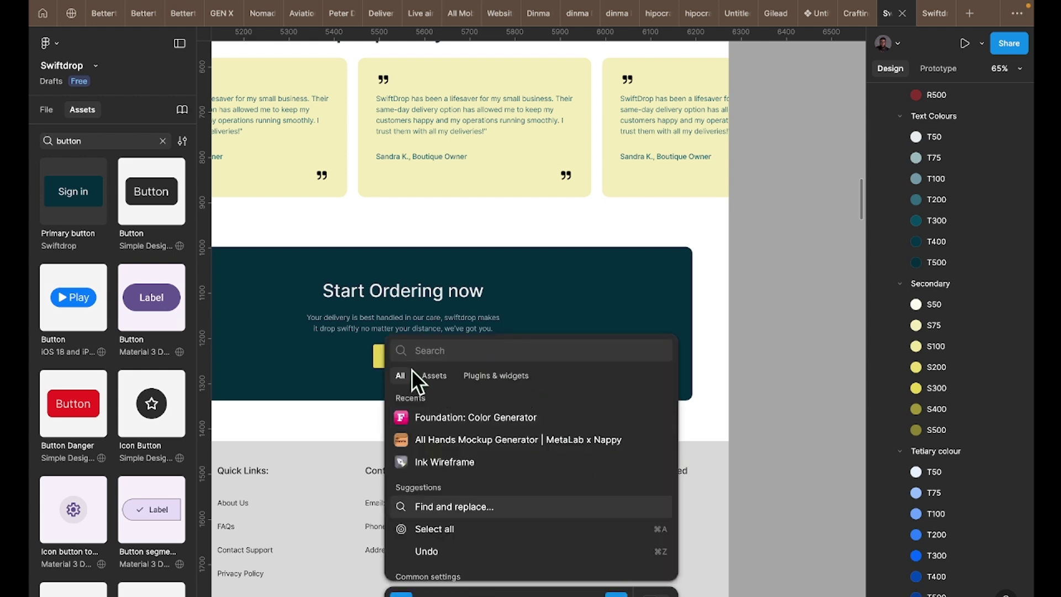
{"action": "left_click", "coordinate": [480, 376]}
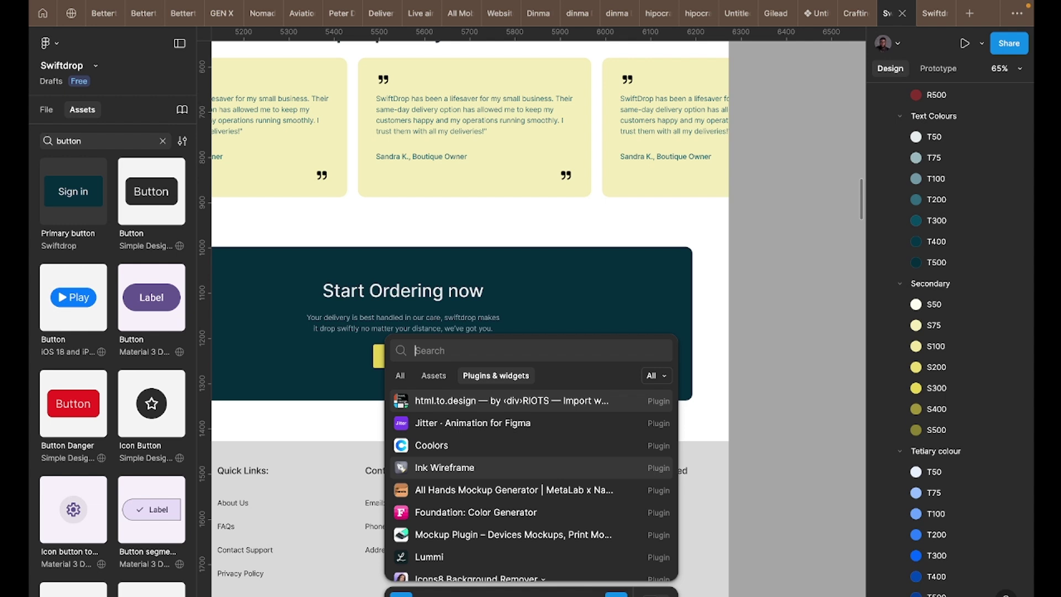
{"action": "type", "text": "freepik"}
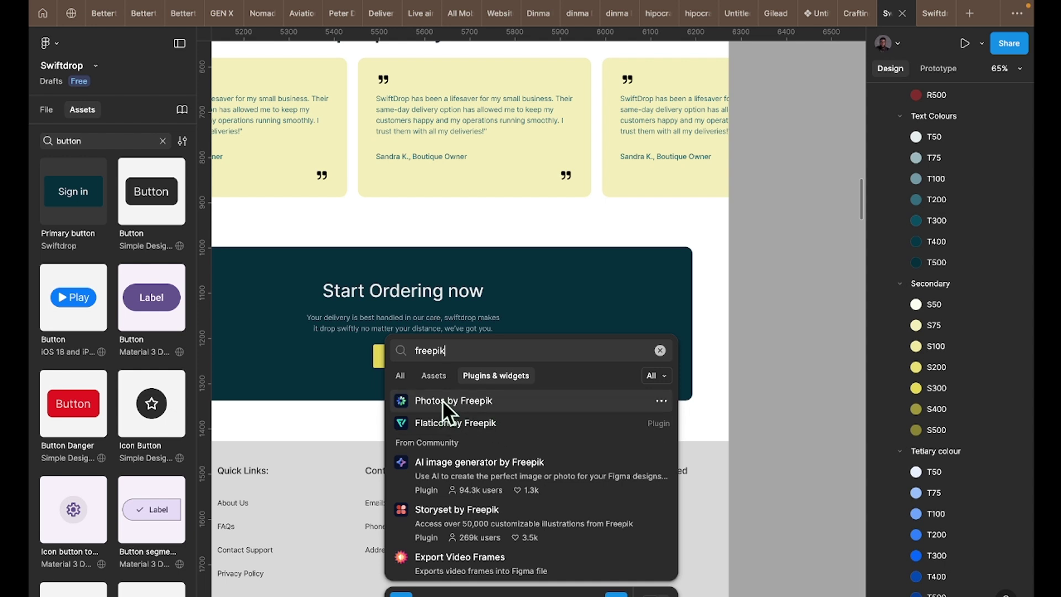
{"action": "left_click", "coordinate": [442, 400]}
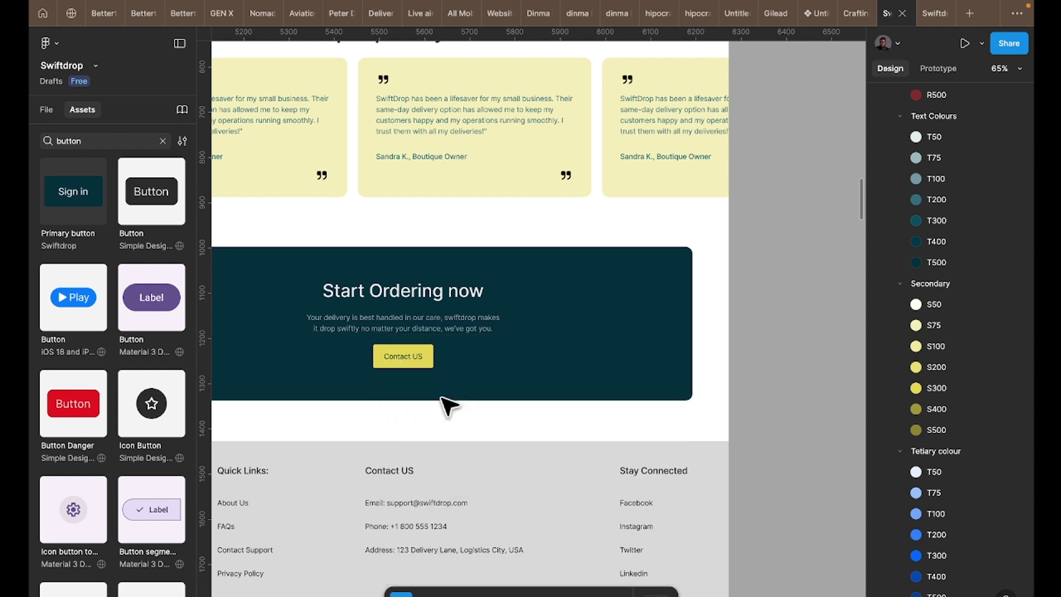
- Group the "Start Ordering now" heading, its paragraph and the "Contact US" button in one auto layout frame
{"action": "scroll", "coordinate": [764, 325], "scroll_direction": "left", "scroll_amount": 5}
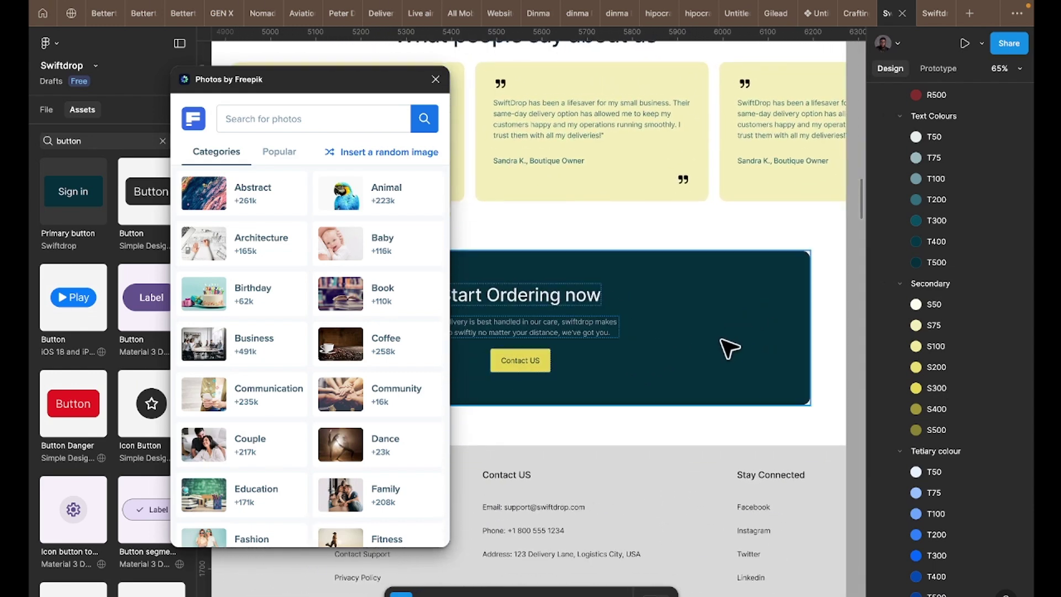
{"action": "scroll", "coordinate": [723, 348], "scroll_direction": "left", "scroll_amount": 4}
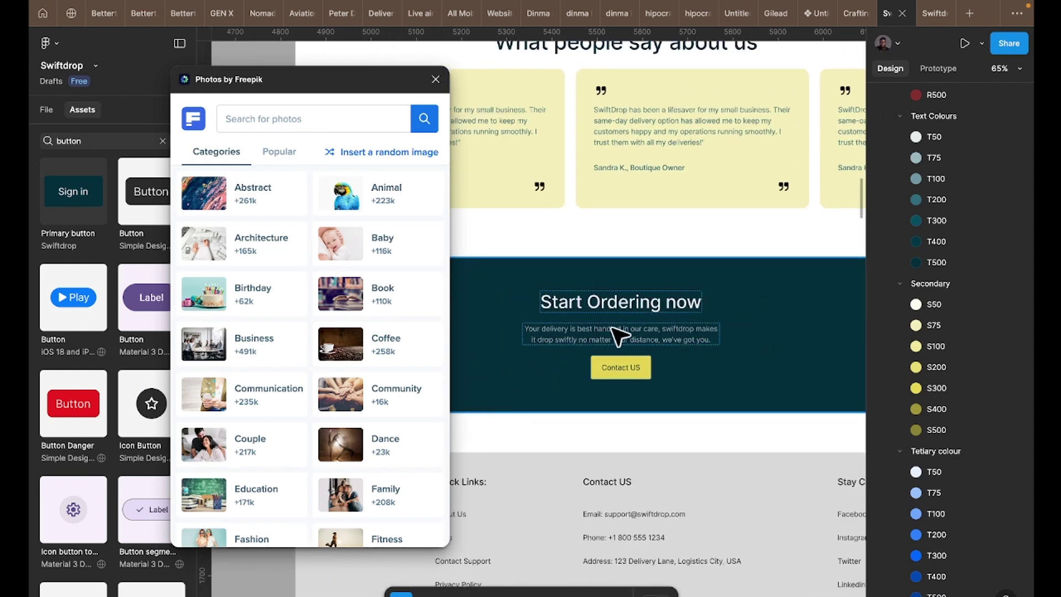
{"action": "left_click", "coordinate": [630, 312]}
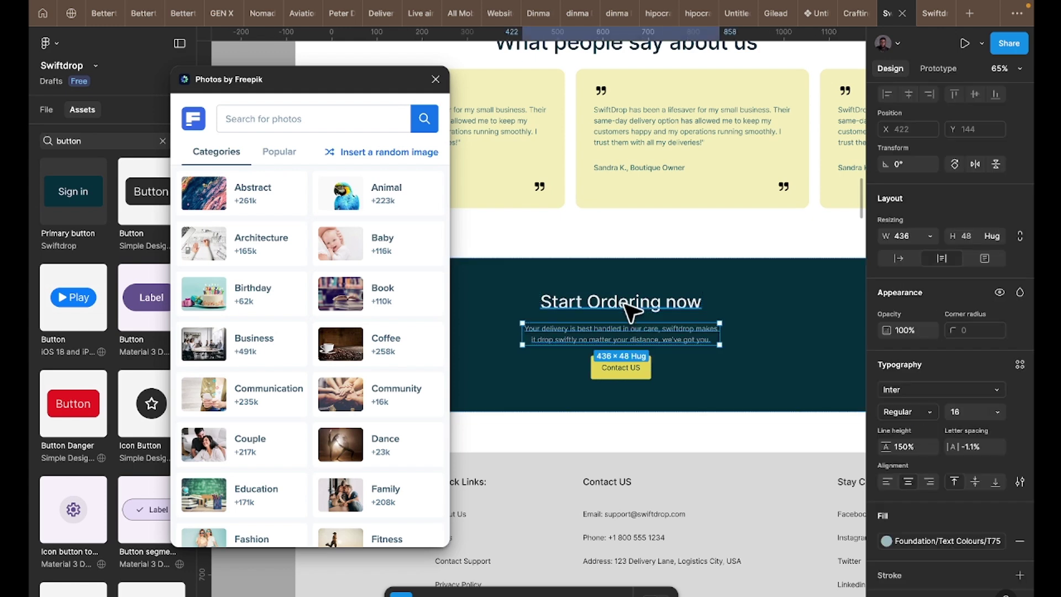
{"action": "left_click", "coordinate": [633, 332], "text": "shift"}
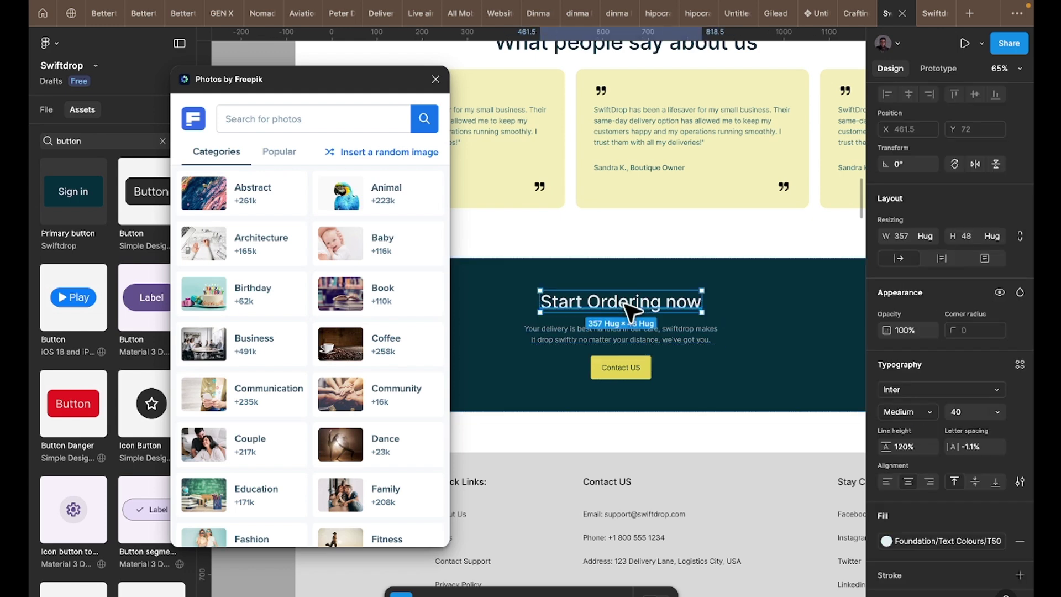
{"action": "left_click", "coordinate": [639, 367], "text": "shift"}
{"action": "key", "text": "shift+a"}
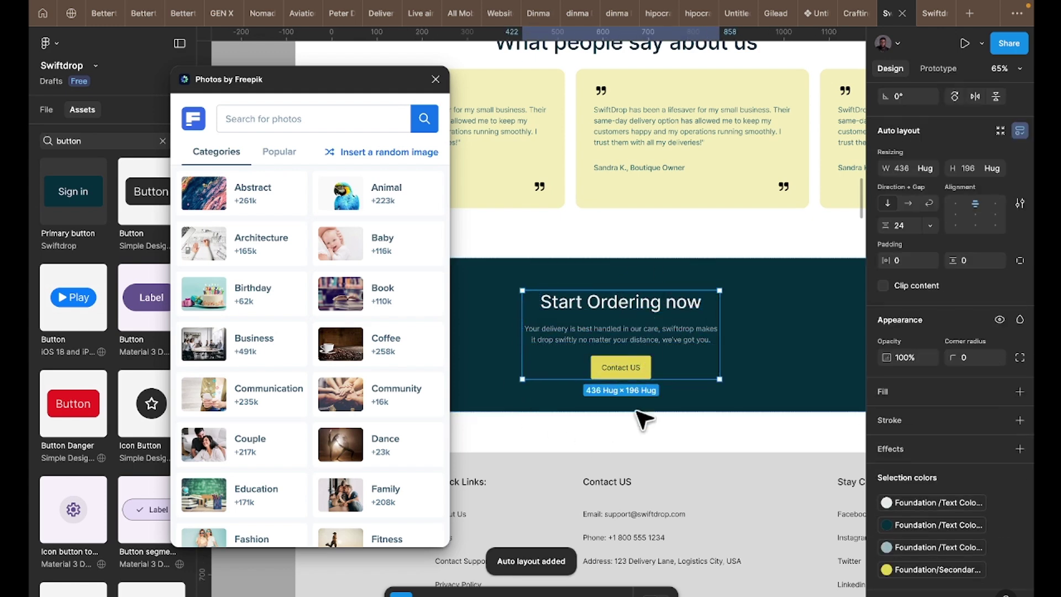
- Search the Freepik photos for "Delivery"
{"action": "left_click", "coordinate": [252, 119]}
{"action": "type", "text": "Delivery"}
{"action": "key", "text": "Return"}
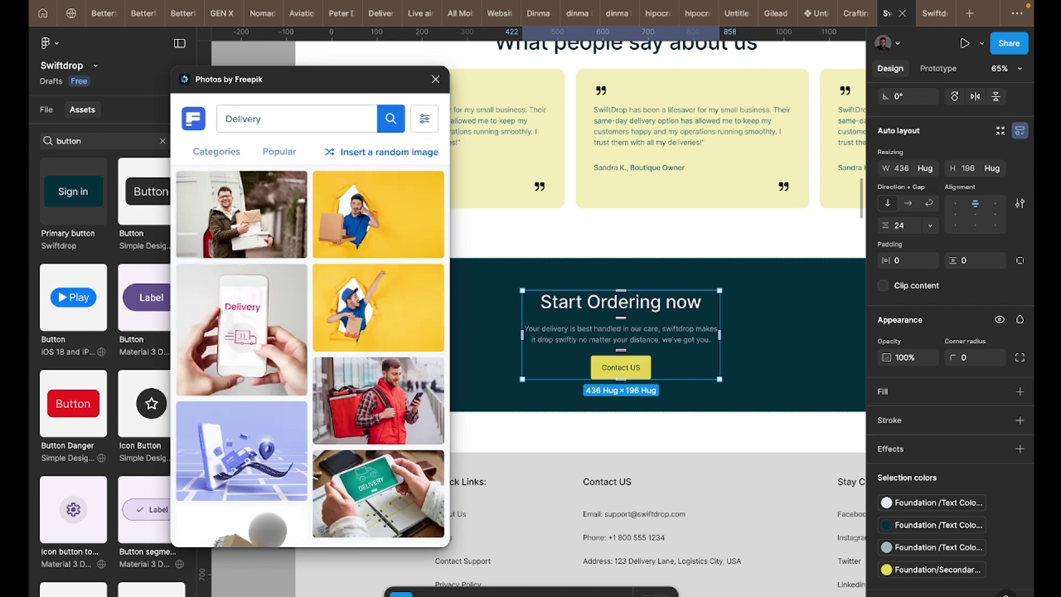
- Search the Freepik photos for "package" and browse the results for a suitable image
{"action": "key", "text": "ctrl+a"}
{"action": "type", "text": "package"}
{"action": "key", "text": "Return"}
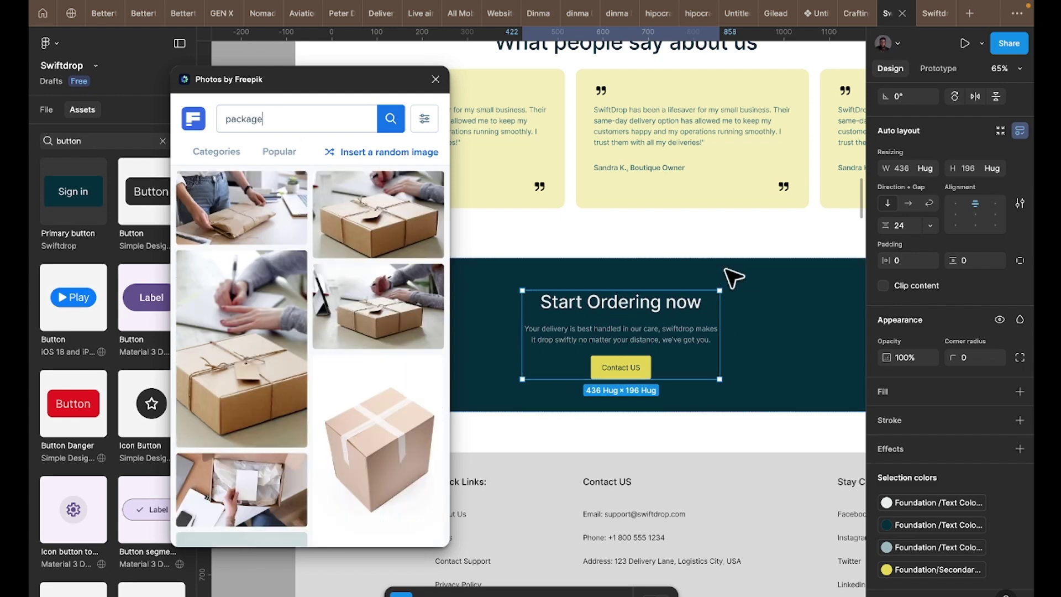
{"action": "scroll", "coordinate": [307, 379], "scroll_direction": "down", "scroll_amount": 5}
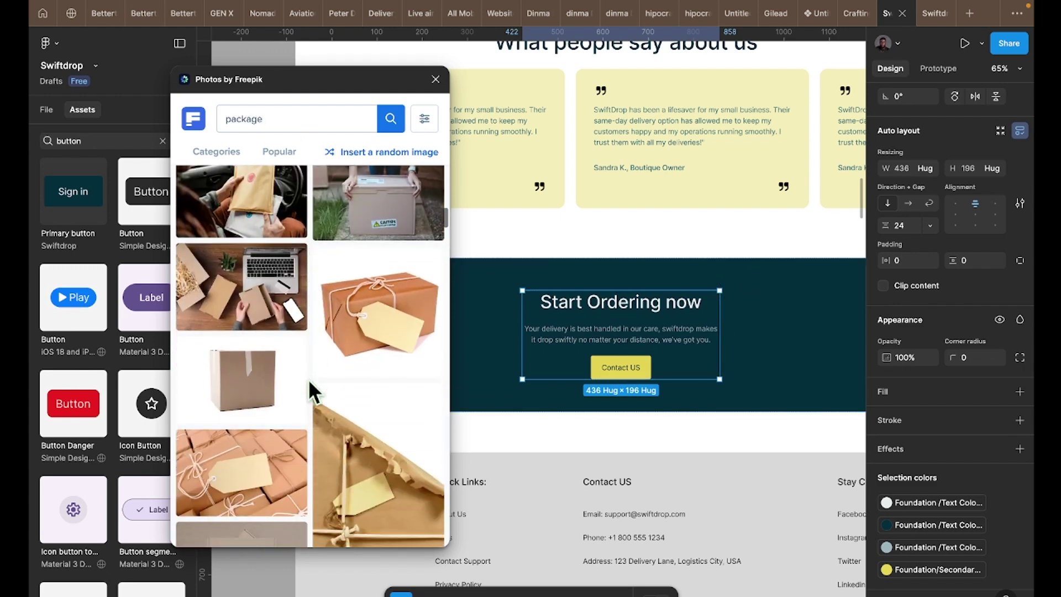
{"action": "scroll", "coordinate": [307, 379], "scroll_direction": "down", "scroll_amount": 5}
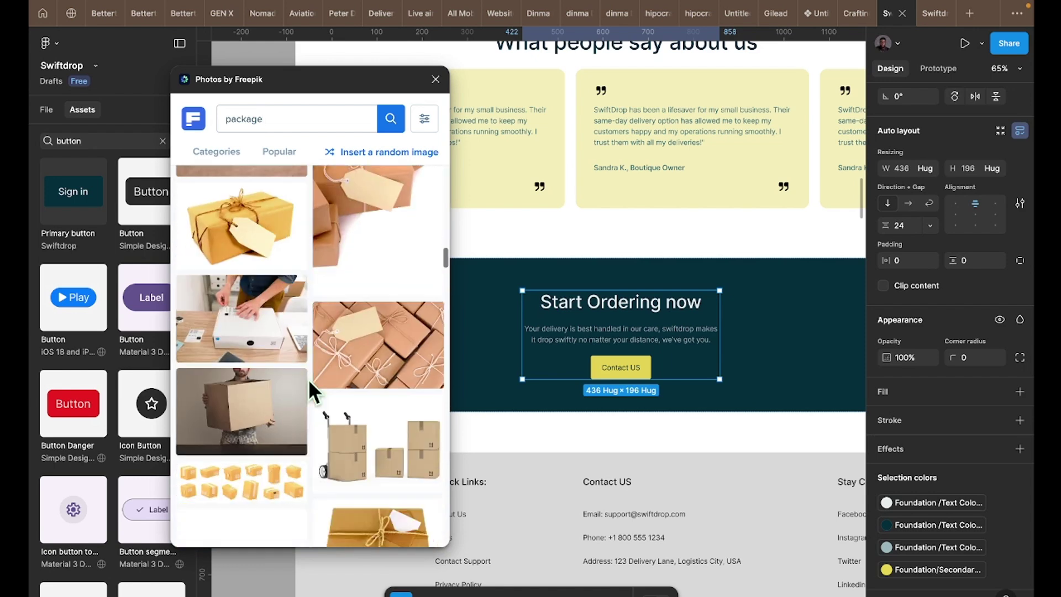
{"action": "scroll", "coordinate": [307, 380], "scroll_direction": "down", "scroll_amount": 5}
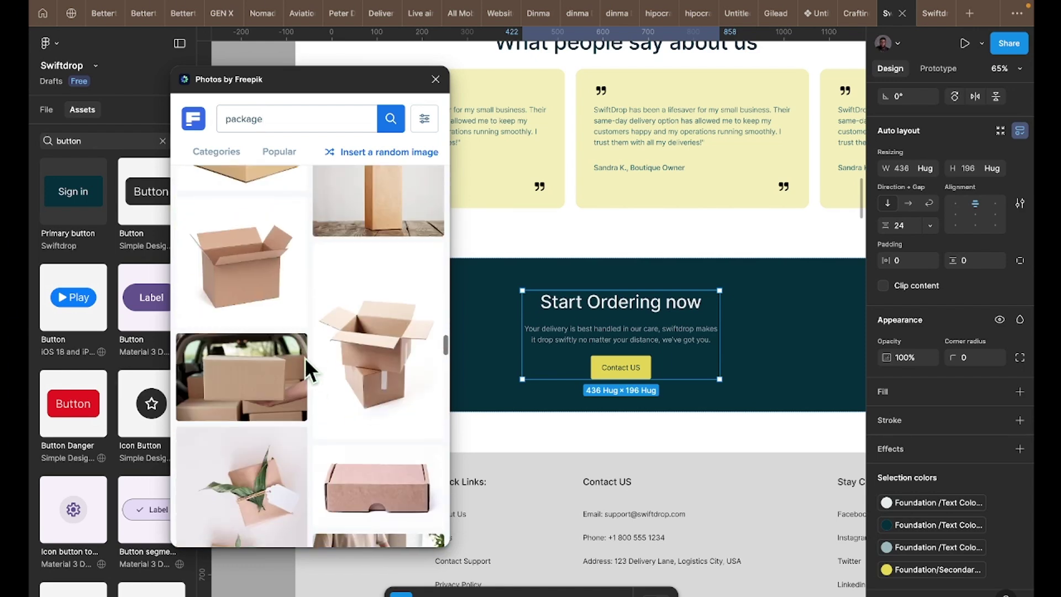
- Search the Freepik photos for "branding"
{"action": "double_click", "coordinate": [251, 122]}
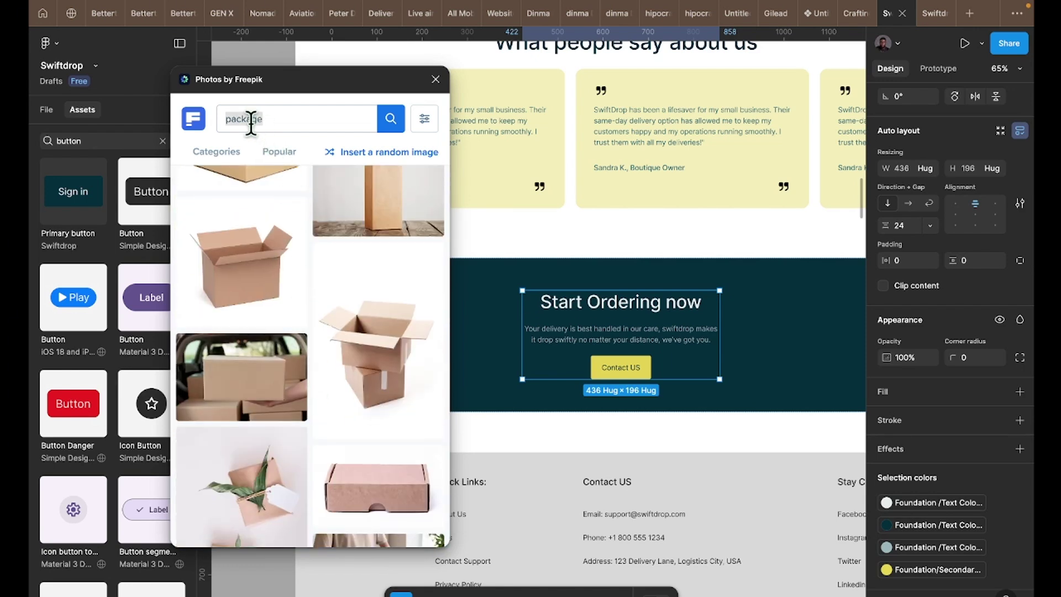
{"action": "type", "text": "branding"}
{"action": "key", "text": "Return"}
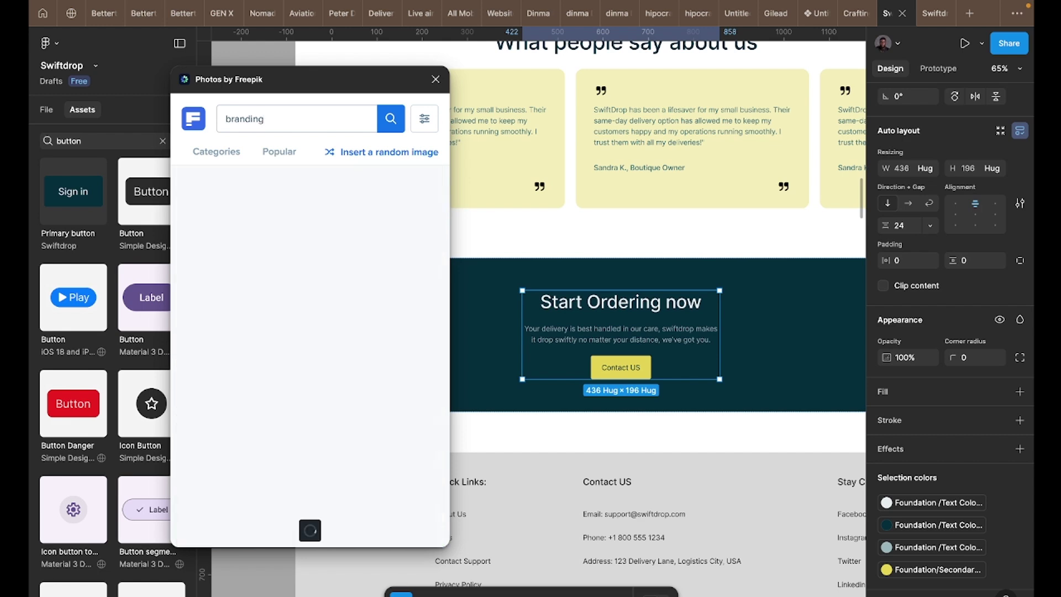
- Browse the "branding" results and search the Freepik photos for "package branding"
{"action": "scroll", "coordinate": [280, 315], "scroll_direction": "down", "scroll_amount": 5}
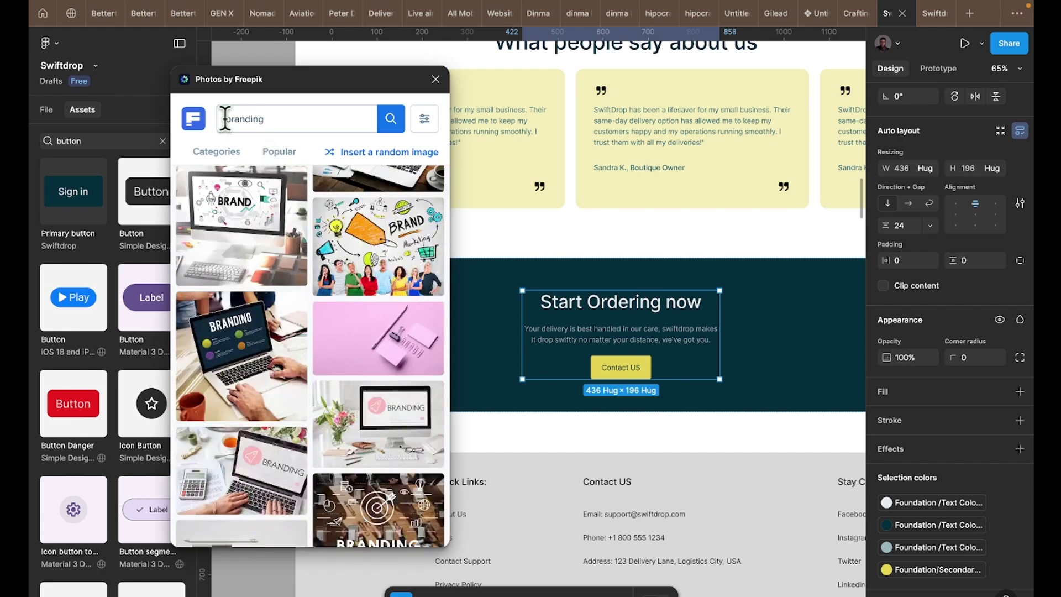
{"action": "left_click", "coordinate": [226, 118]}
{"action": "type", "text": "package"}
{"action": "key", "text": "Return"}
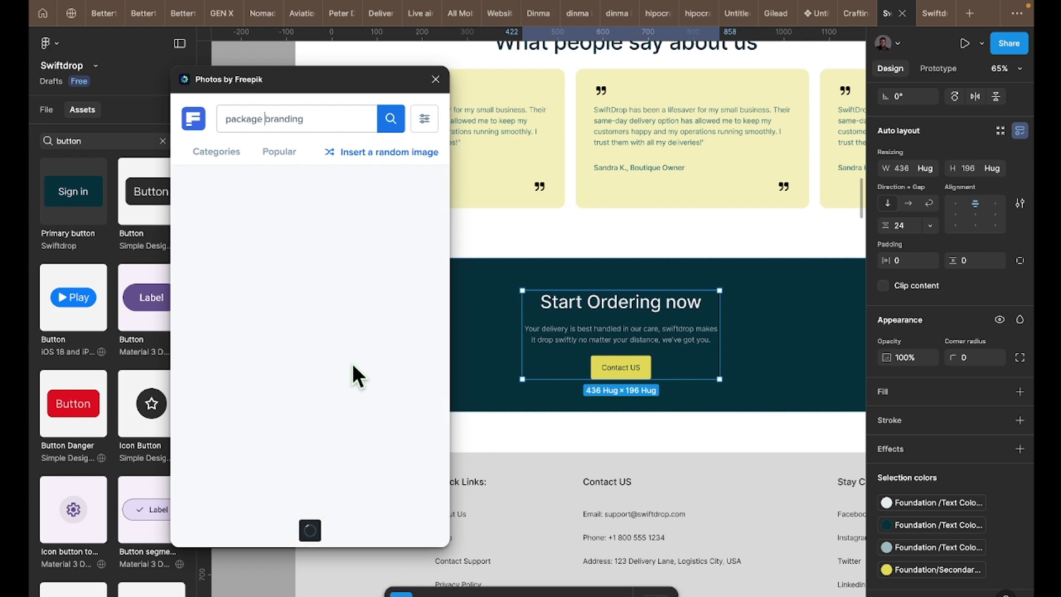
- Review the image placeholders in the "How to get started" section and close the Freepik photo plugin
{"action": "scroll", "coordinate": [686, 203], "scroll_direction": "up", "scroll_amount": 1}
{"action": "scroll", "coordinate": [686, 203], "scroll_direction": "up", "scroll_amount": 10}
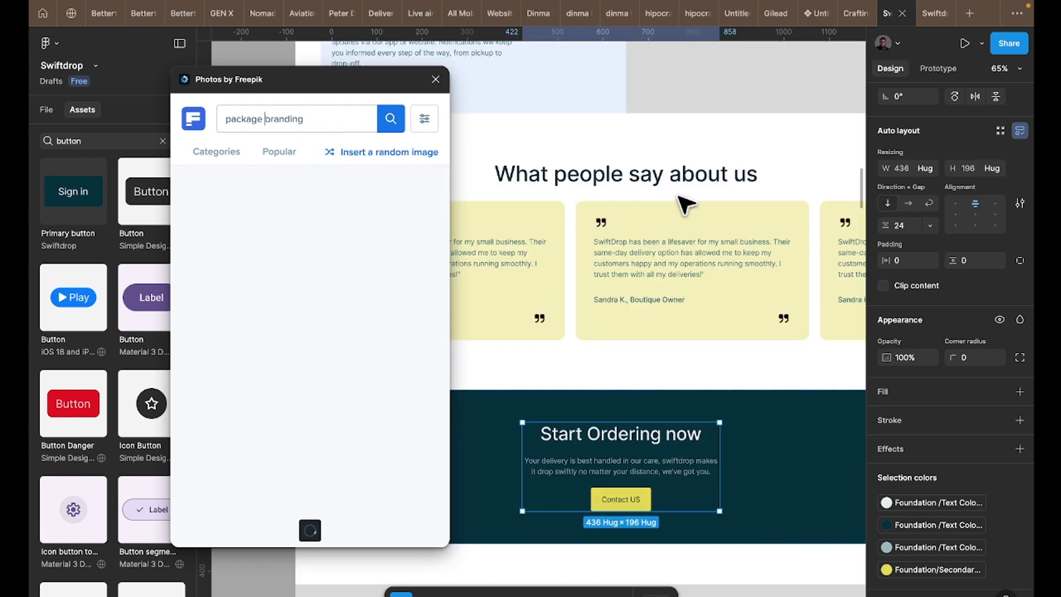
{"action": "scroll", "coordinate": [657, 207], "scroll_direction": "up", "scroll_amount": 5}
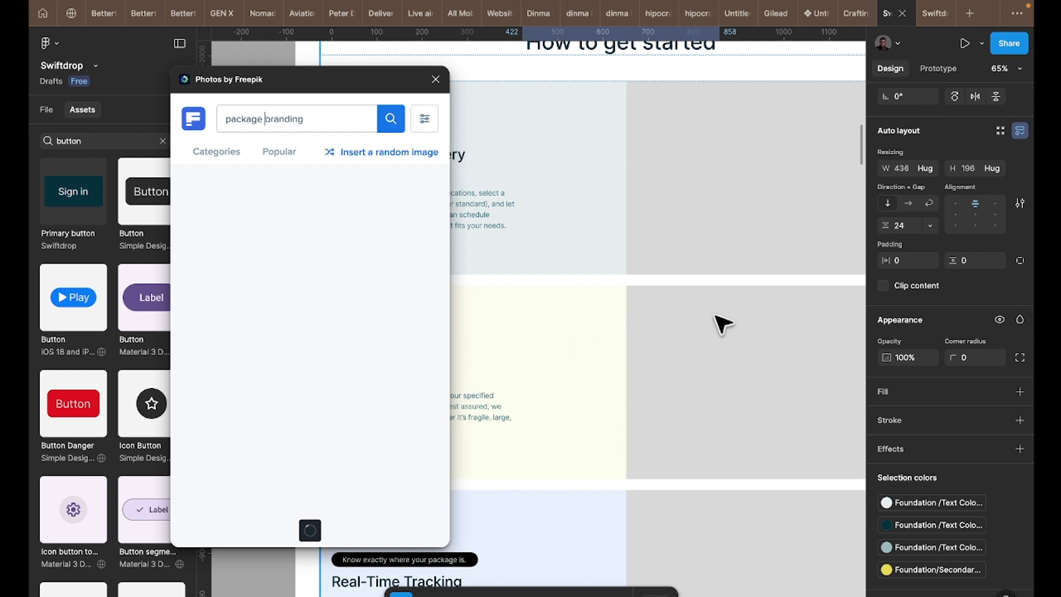
{"action": "scroll", "coordinate": [663, 221], "scroll_direction": "down", "scroll_amount": 2}
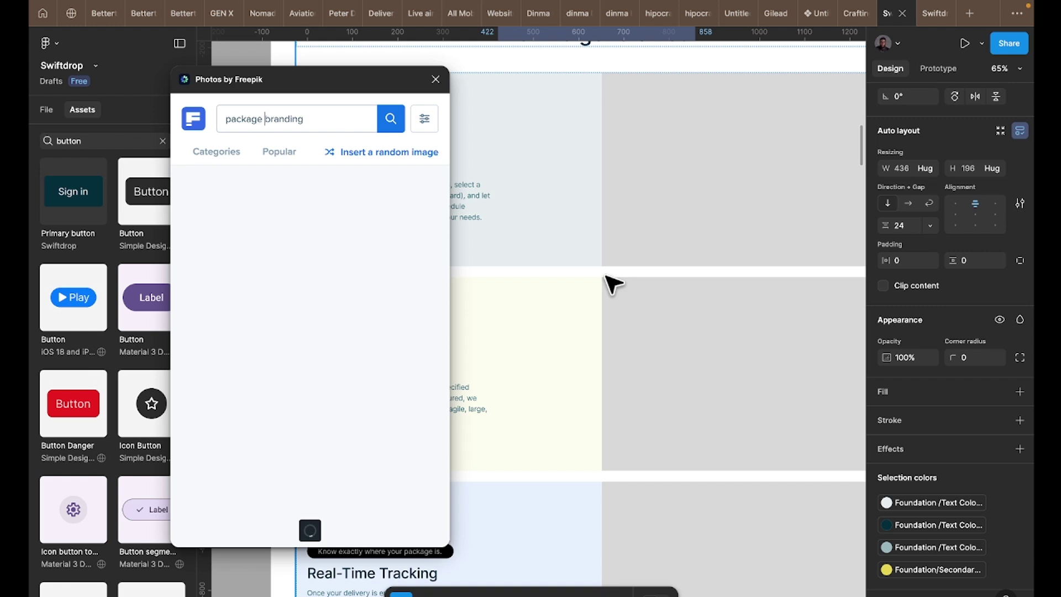
{"action": "left_click", "coordinate": [437, 81]}
- Select the grey footer frame below the "Start Ordering now" section
{"action": "scroll", "coordinate": [541, 426], "scroll_direction": "down", "scroll_amount": 4}
{"action": "scroll", "coordinate": [541, 449], "scroll_direction": "down", "scroll_amount": 10}
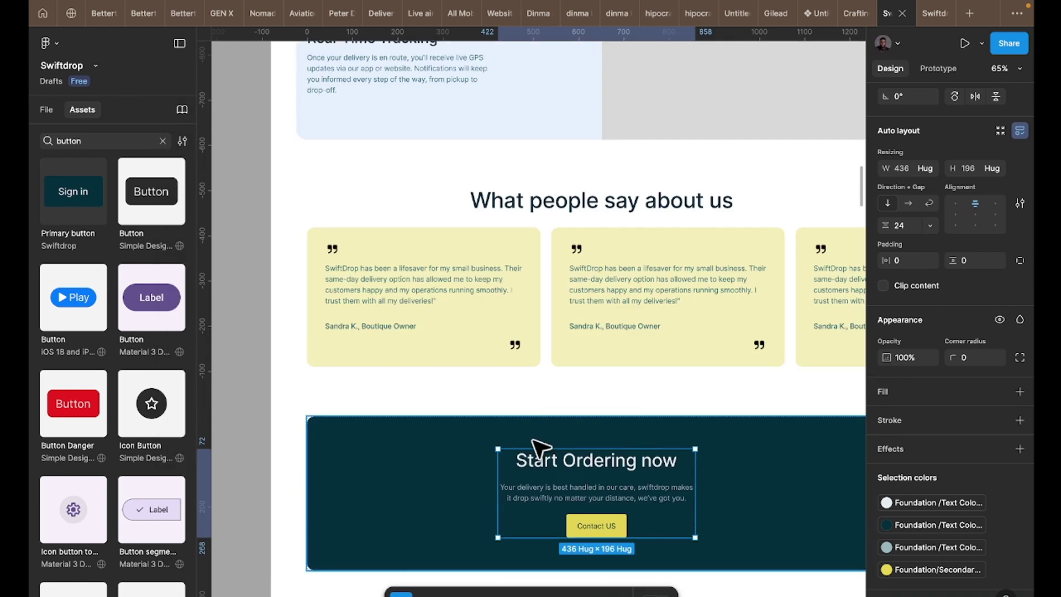
{"action": "right_click", "coordinate": [596, 585]}
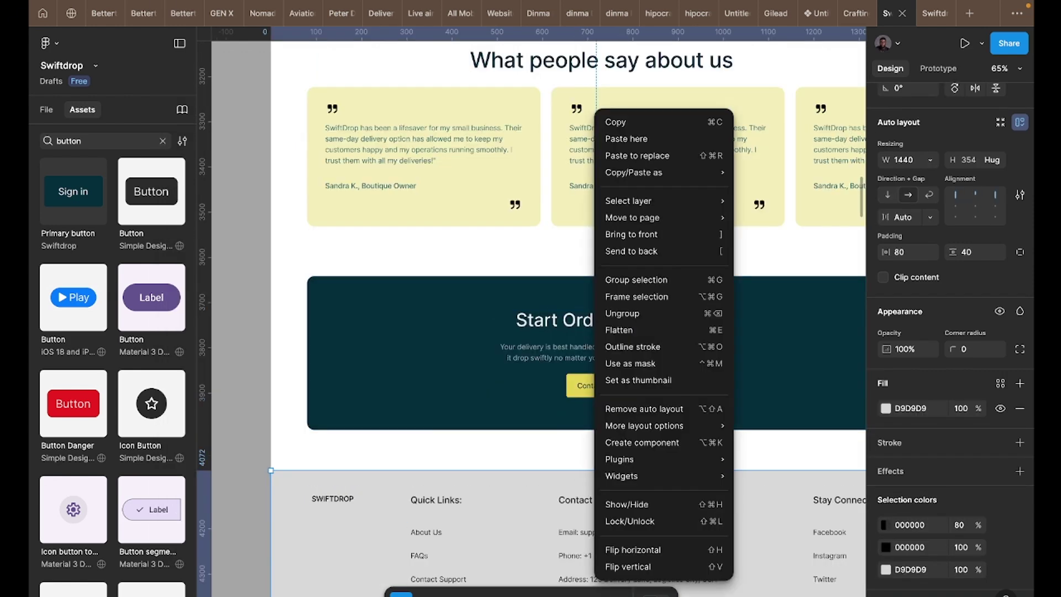
{"action": "key", "text": "Escape"}
{"action": "left_click", "coordinate": [616, 595]}
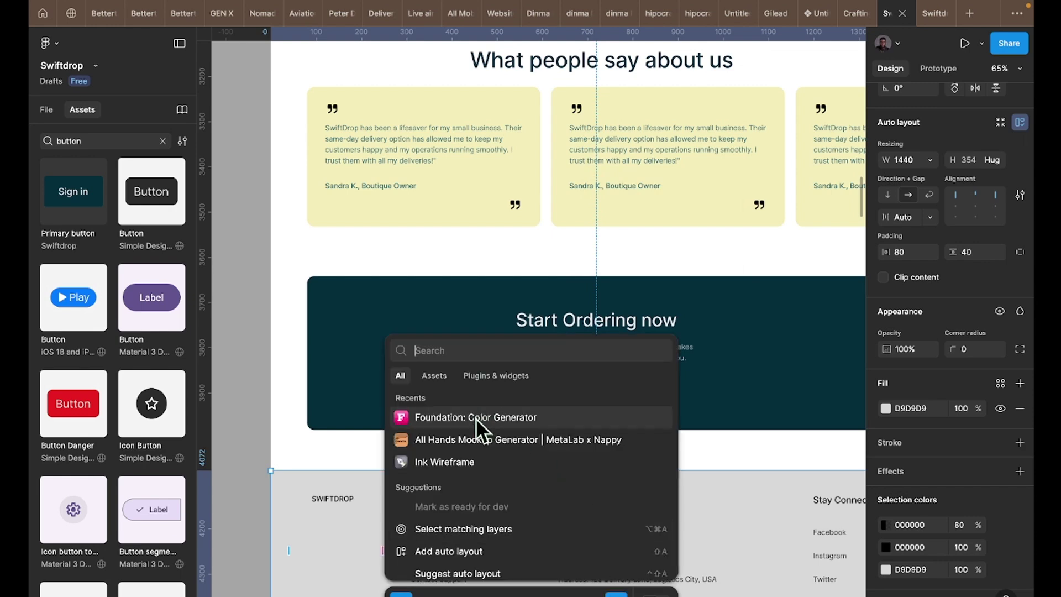
{"action": "key", "text": "Escape"}
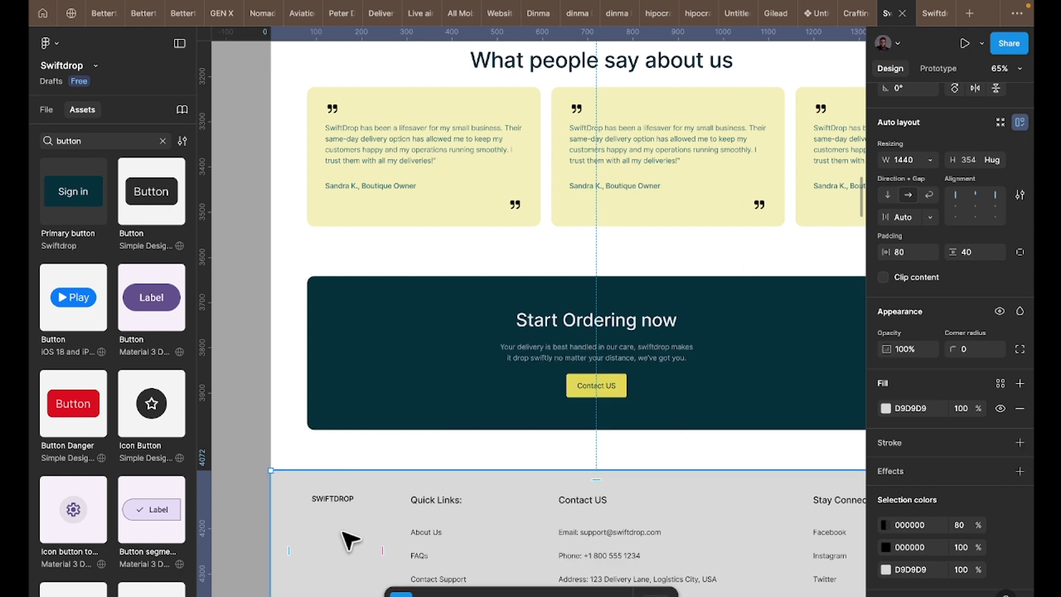
{"action": "scroll", "coordinate": [354, 531], "scroll_direction": "down", "scroll_amount": 3}
{"action": "left_click", "coordinate": [362, 470]}
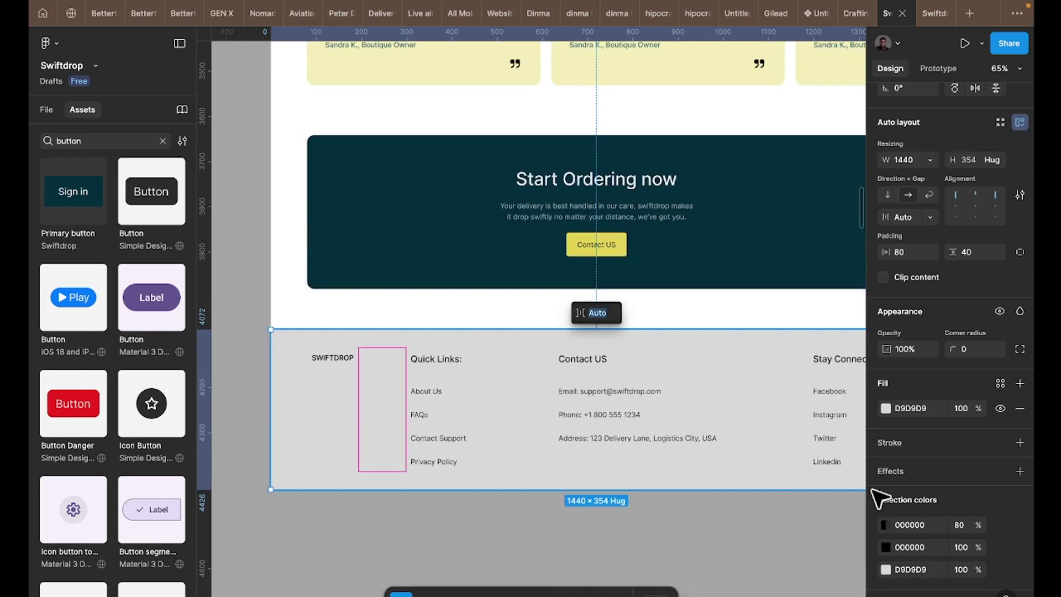
- Browse the library colours and set the footer's fill to the custom dark grey 423F3F
{"action": "left_click", "coordinate": [886, 409]}
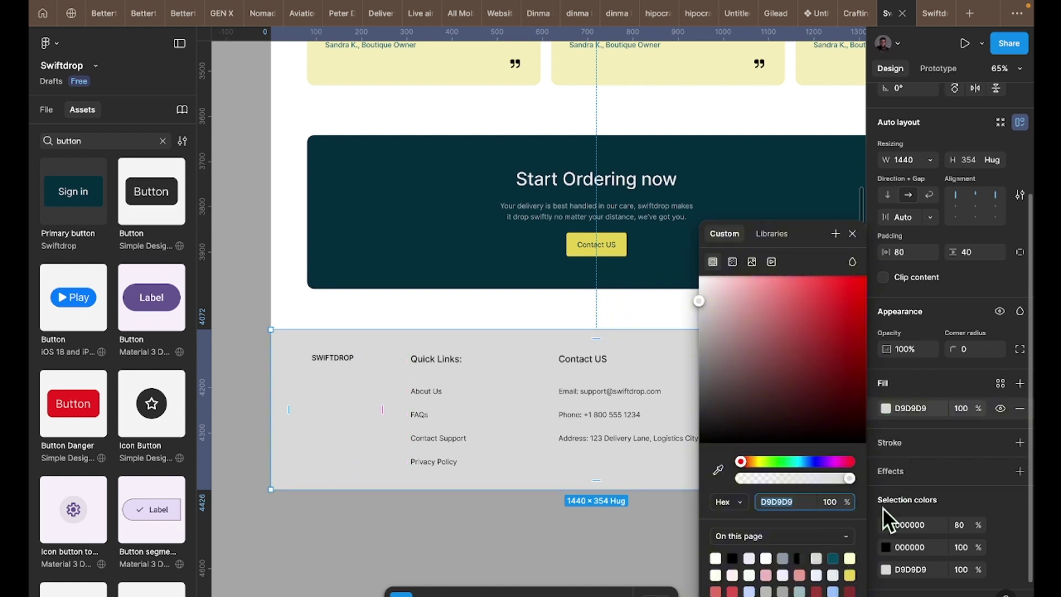
{"action": "left_click", "coordinate": [999, 384]}
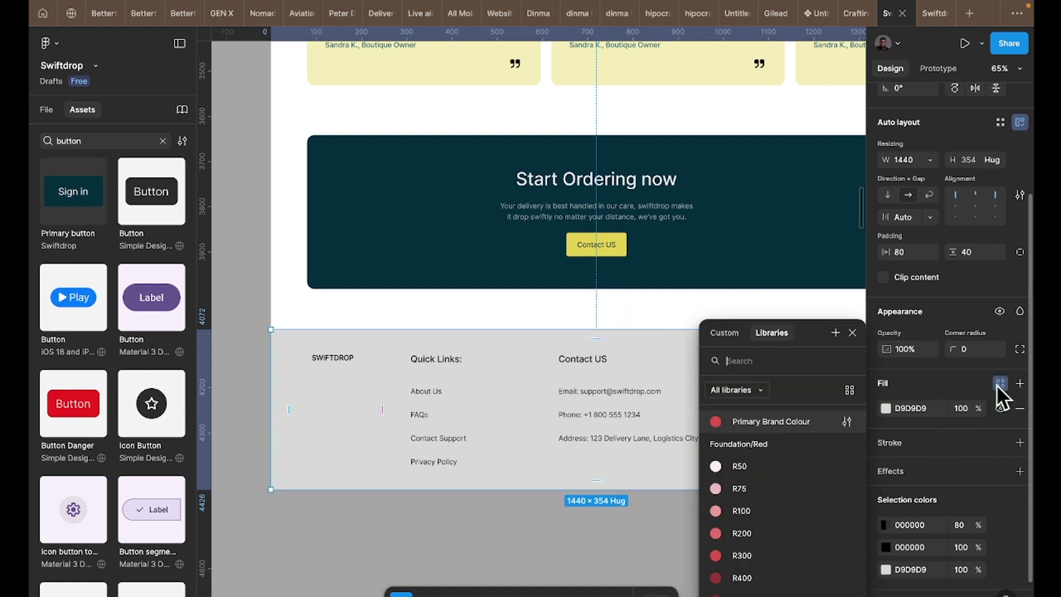
{"action": "scroll", "coordinate": [780, 523], "scroll_direction": "down", "scroll_amount": 10}
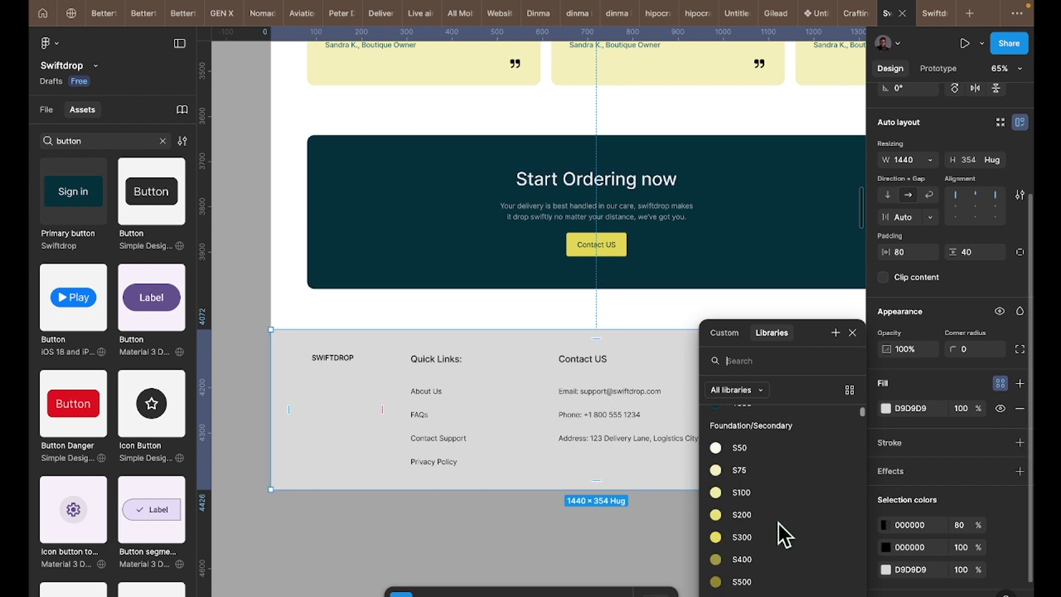
{"action": "scroll", "coordinate": [754, 531], "scroll_direction": "down", "scroll_amount": 10}
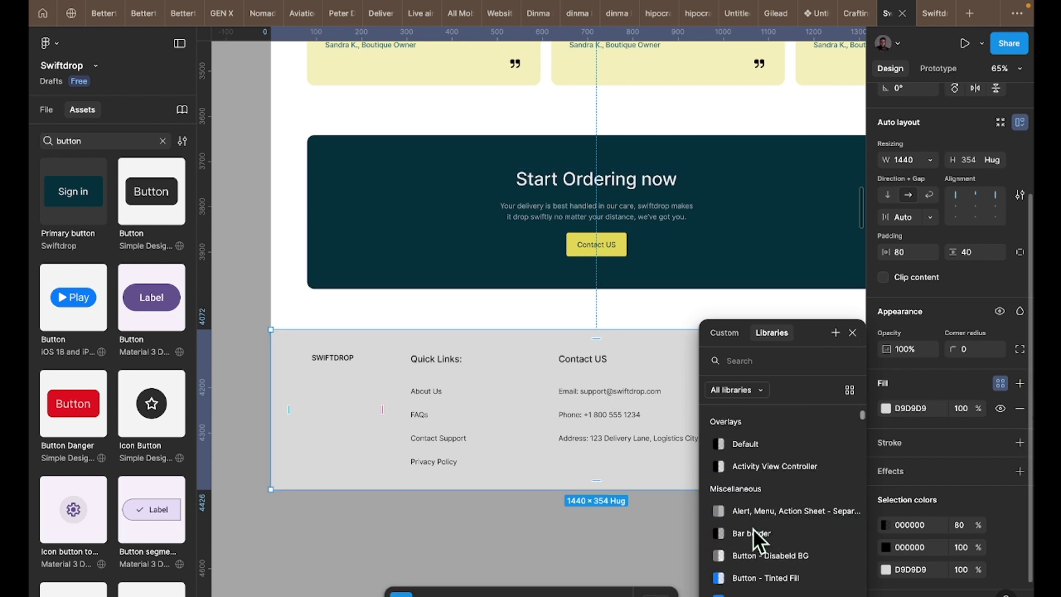
{"action": "scroll", "coordinate": [753, 528], "scroll_direction": "down", "scroll_amount": 15}
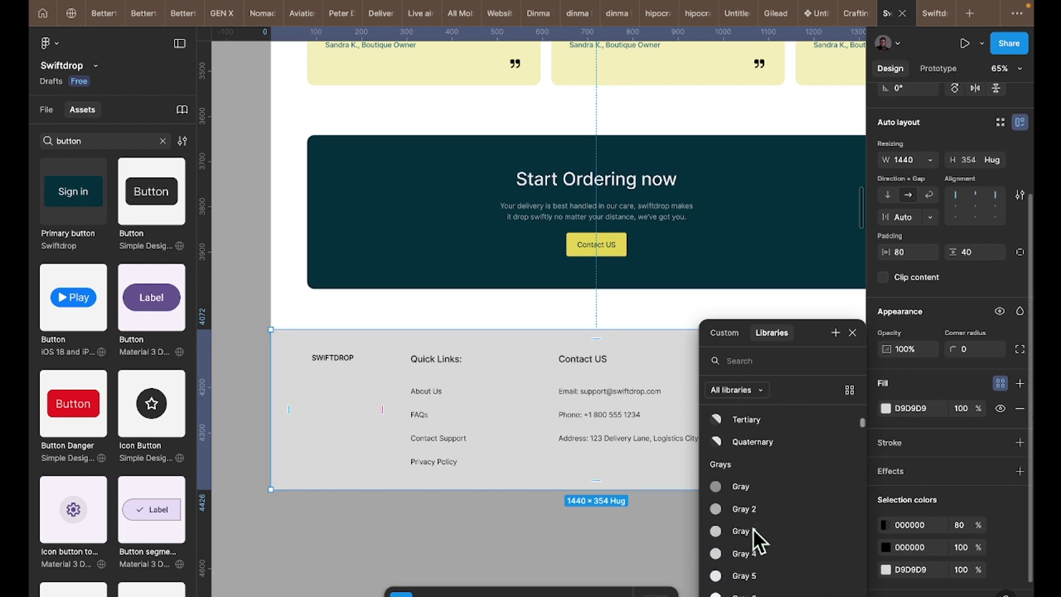
{"action": "scroll", "coordinate": [753, 529], "scroll_direction": "down", "scroll_amount": 10}
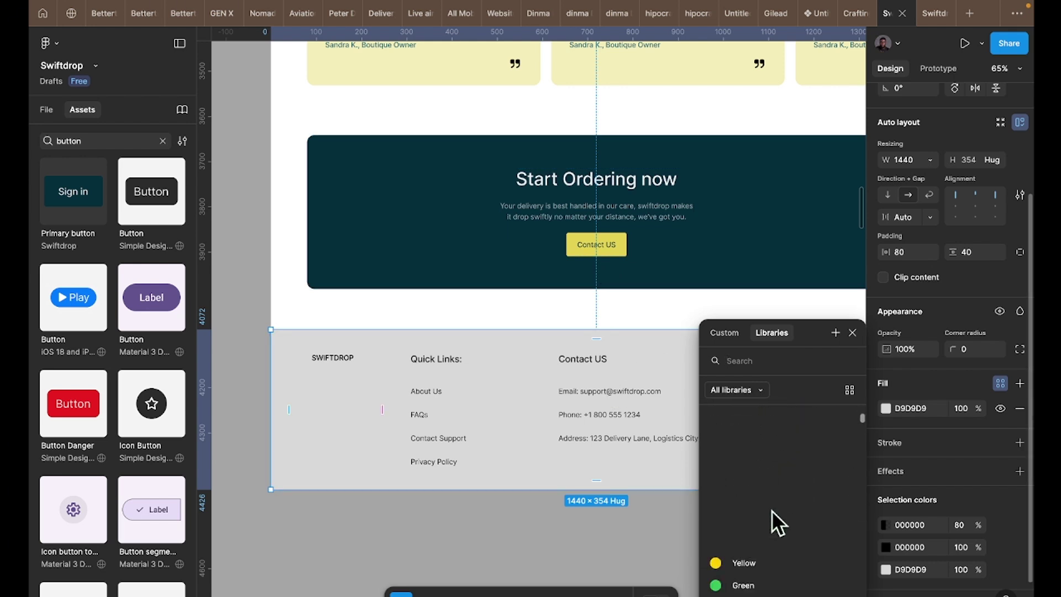
{"action": "left_click", "coordinate": [885, 408]}
{"action": "left_click_drag", "start_coordinate": [798, 410], "coordinate": [675, 503]}
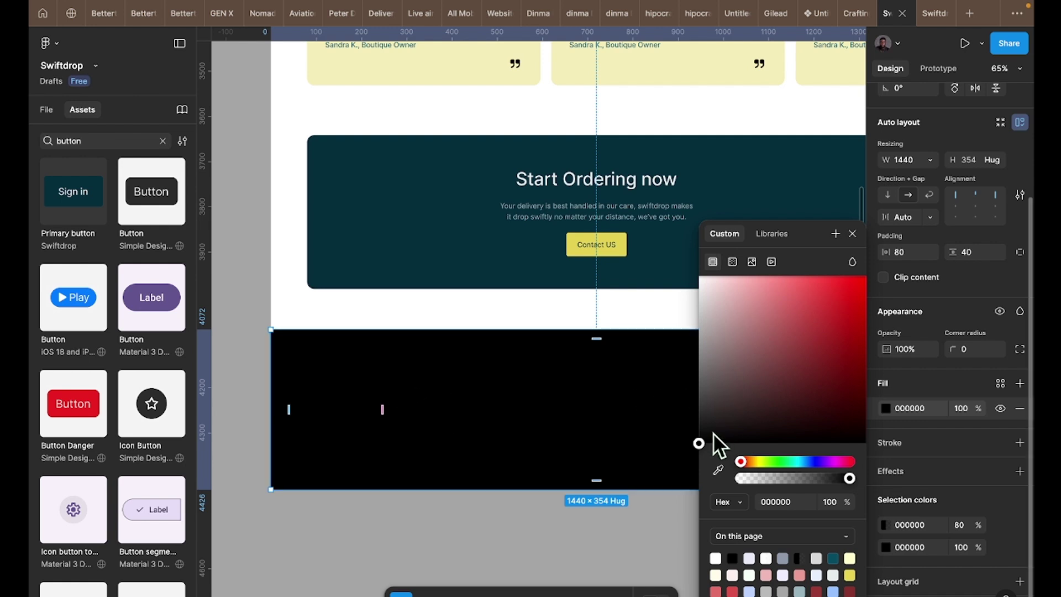
{"action": "left_click_drag", "start_coordinate": [702, 439], "coordinate": [709, 400]}
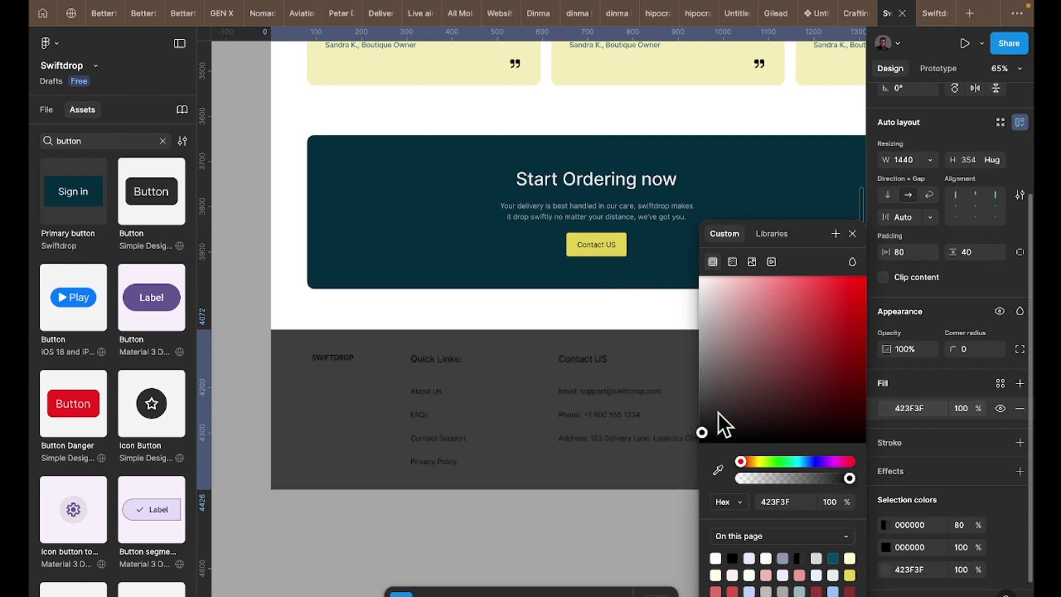
- Recolour the footer's SWIFTDROP text to white FFFFFF
{"action": "left_click", "coordinate": [885, 548]}
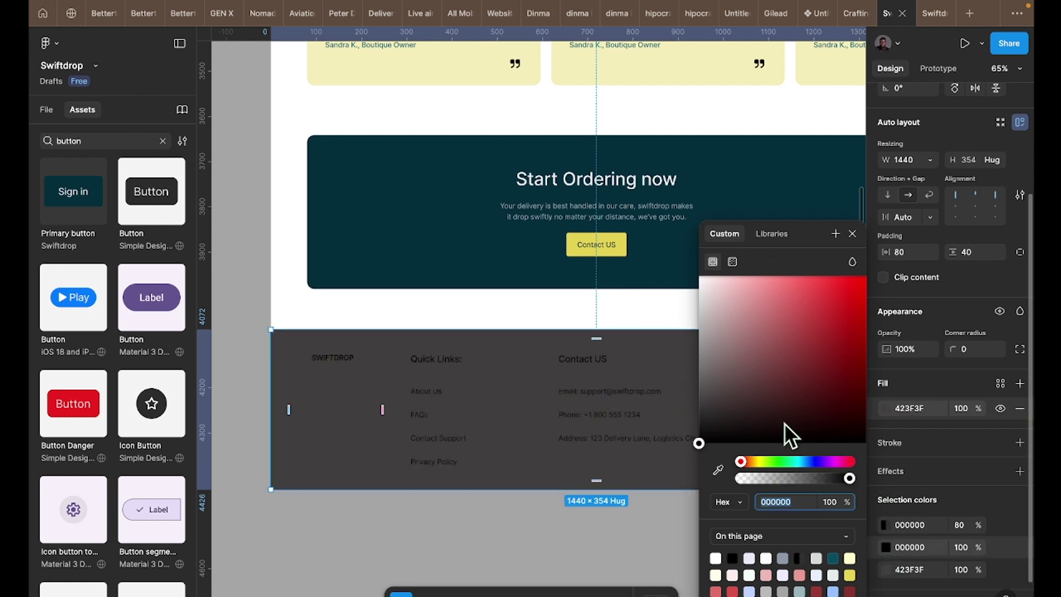
{"action": "left_click_drag", "start_coordinate": [732, 353], "coordinate": [640, 254]}
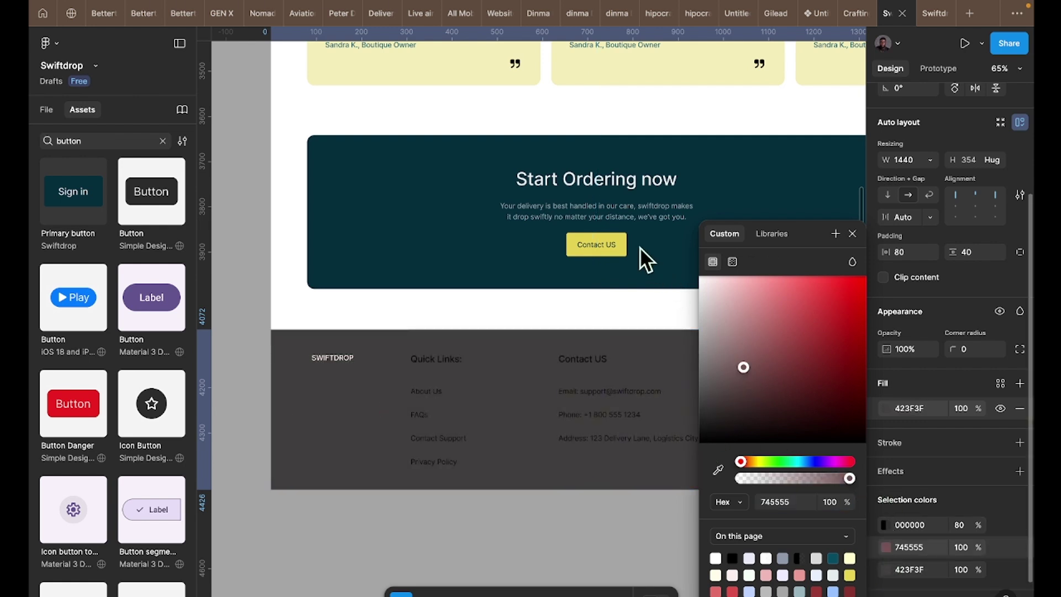
- Try the Foundation/Secondary S300 colour on the footer's column headings and links
{"action": "left_click", "coordinate": [887, 524]}
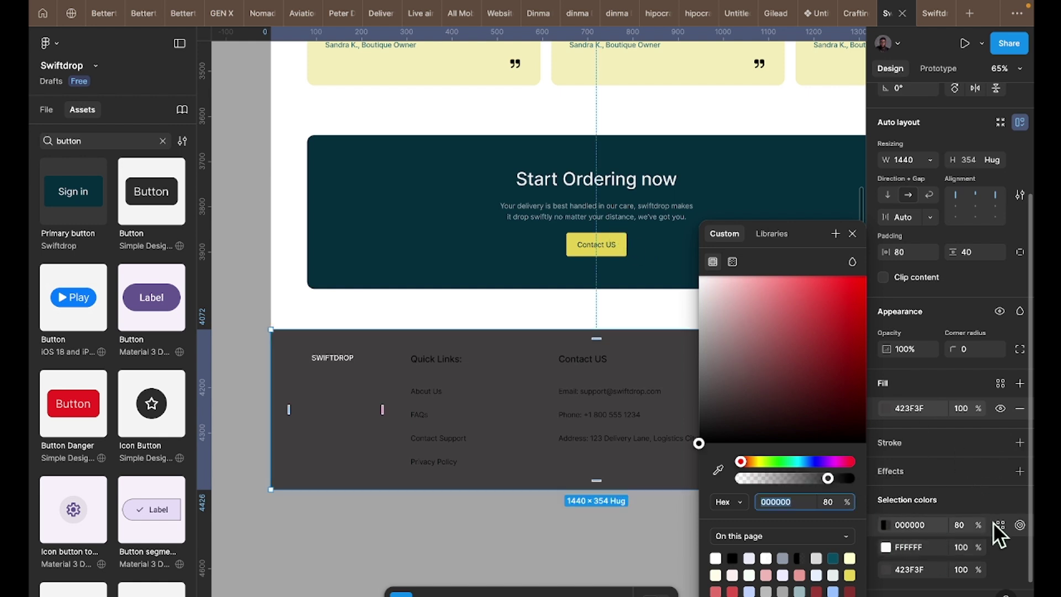
{"action": "left_click", "coordinate": [1001, 525]}
{"action": "scroll", "coordinate": [752, 531], "scroll_direction": "down", "scroll_amount": 5}
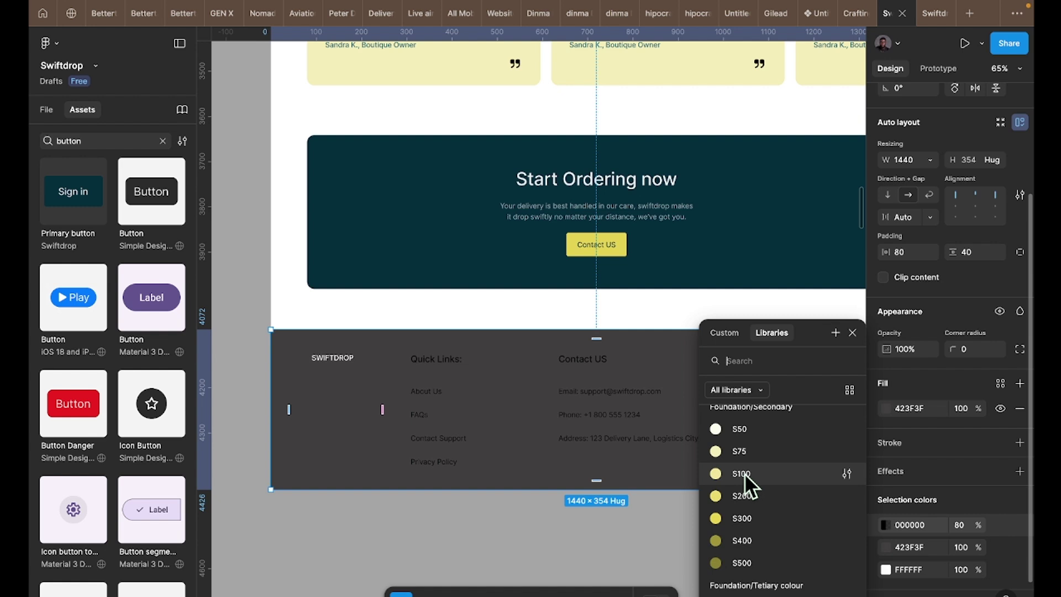
{"action": "left_click", "coordinate": [750, 516]}
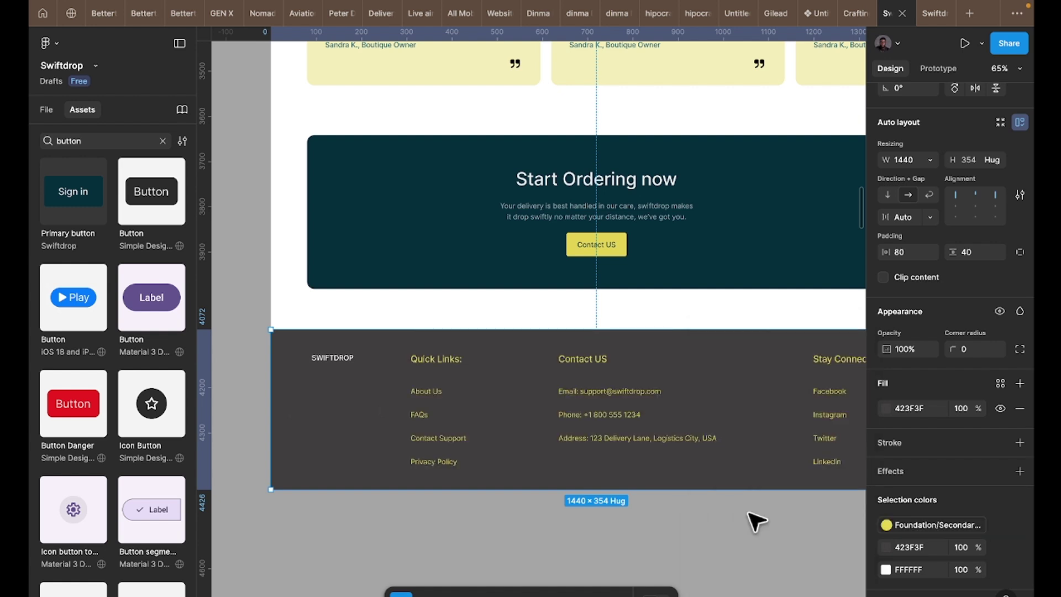
{"action": "key", "text": "ctrl+z"}
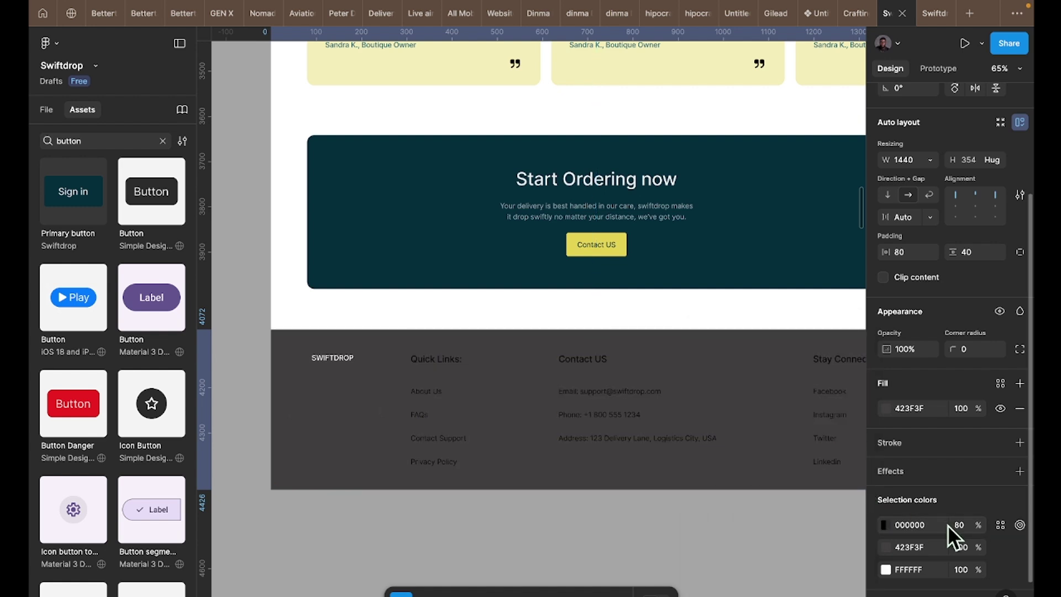
- Apply the Foundation/Secondary S300 colour to the footer's headings and links, and set the footer's background to black 000000
{"action": "left_click", "coordinate": [1000, 524]}
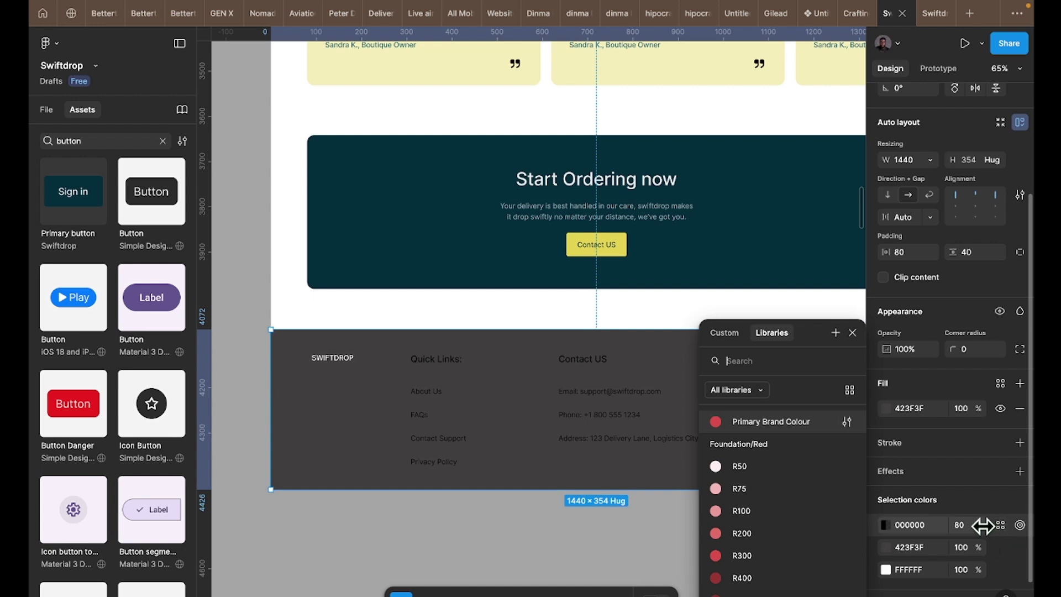
{"action": "scroll", "coordinate": [746, 542], "scroll_direction": "down", "scroll_amount": 5}
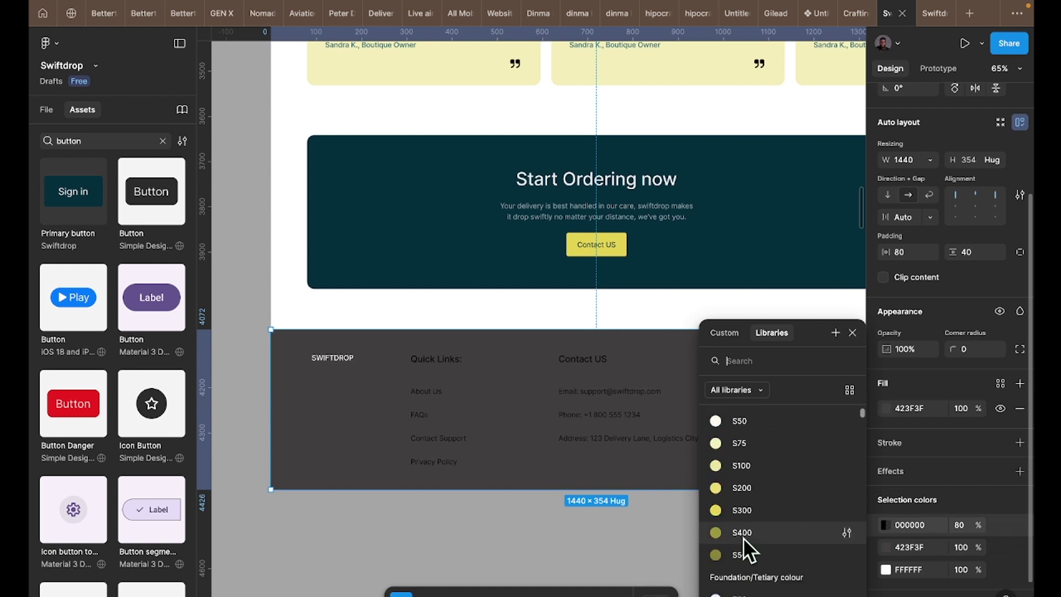
{"action": "left_click", "coordinate": [750, 509]}
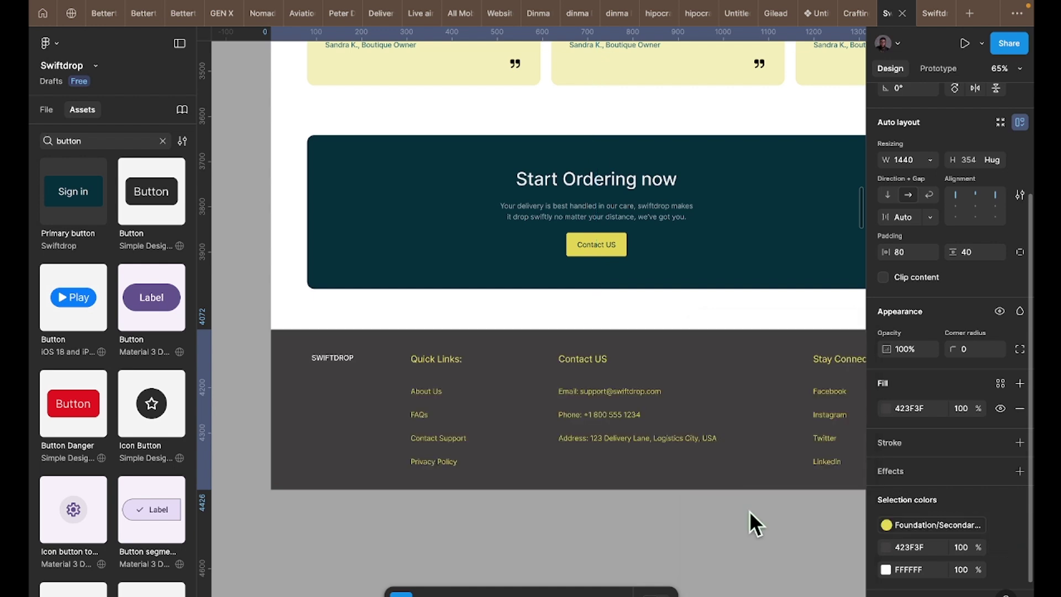
{"action": "left_click", "coordinate": [886, 547]}
{"action": "left_click_drag", "start_coordinate": [708, 400], "coordinate": [603, 567]}
- Select the footer headings "Contact US", "Stay Connected" and "Quick Links:" together
{"action": "scroll", "coordinate": [513, 458], "scroll_direction": "right", "scroll_amount": 3}
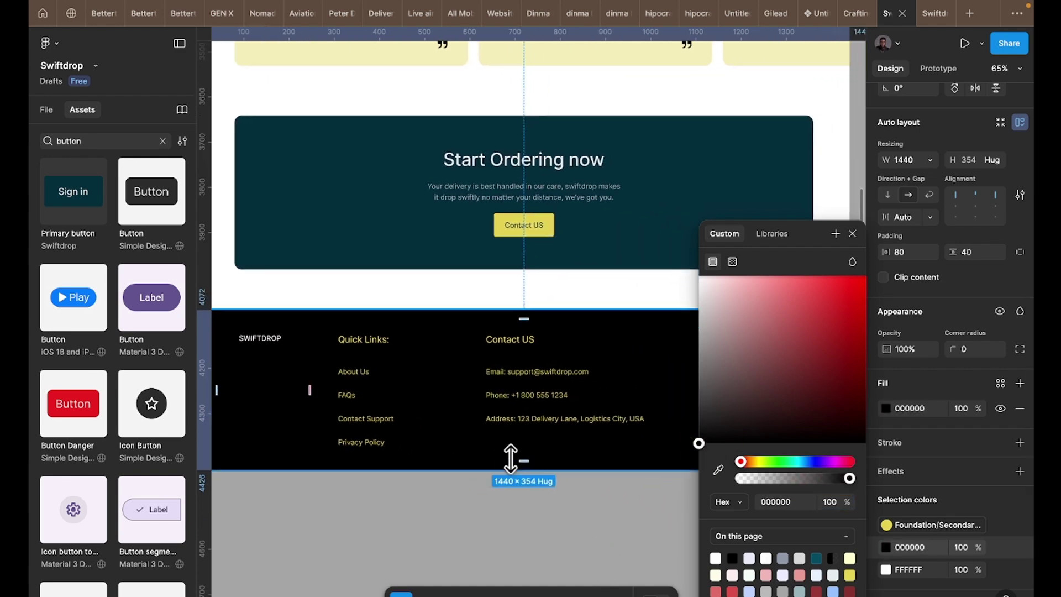
{"action": "left_click", "coordinate": [517, 345]}
{"action": "left_click", "coordinate": [765, 345], "text": "shift"}
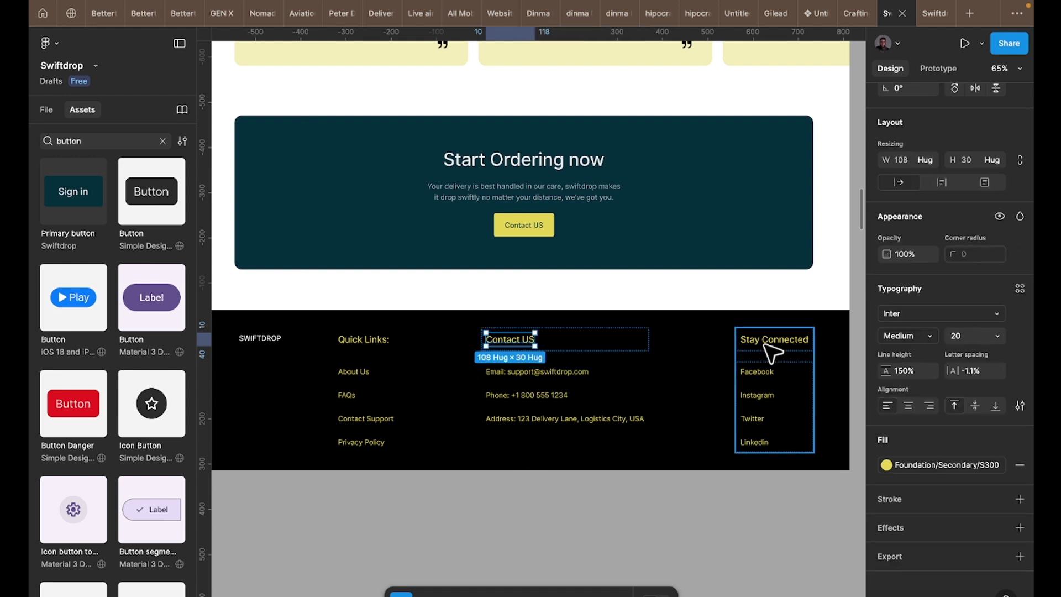
{"action": "left_click", "coordinate": [764, 345], "text": "shift"}
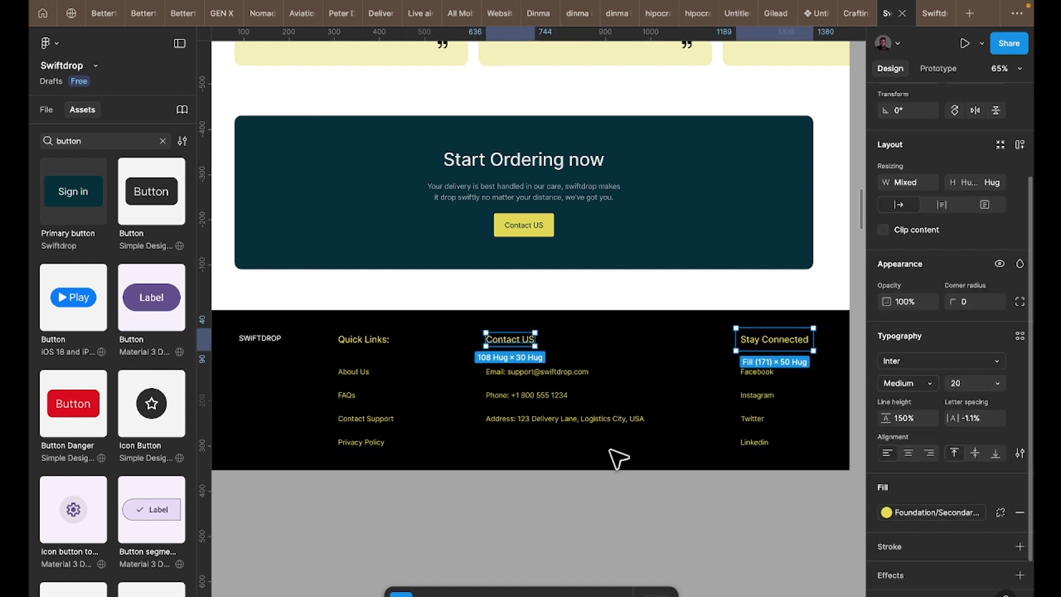
{"action": "left_click", "coordinate": [382, 345], "text": "shift"}
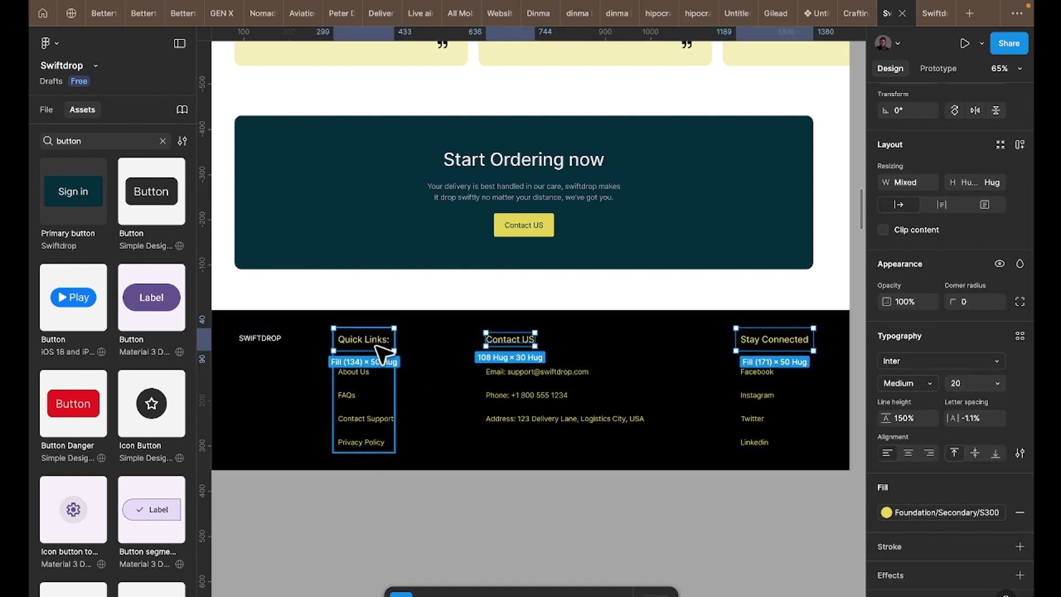
- Try the Foundation/Text Colours T300 colour on the three selected footer headings
{"action": "left_click", "coordinate": [922, 513]}
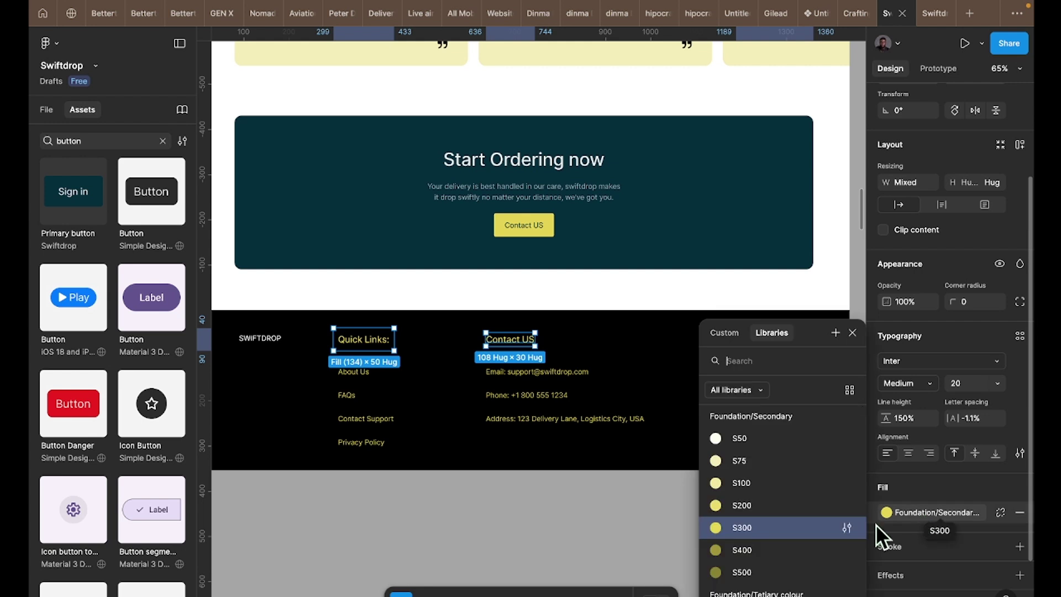
{"action": "scroll", "coordinate": [771, 549], "scroll_direction": "up", "scroll_amount": 4}
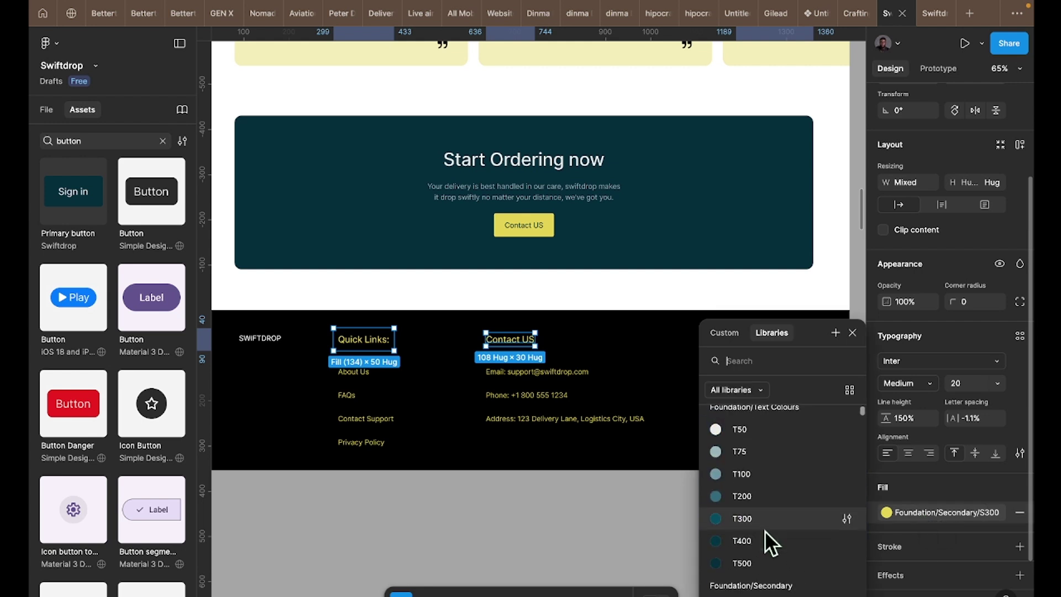
{"action": "left_click", "coordinate": [759, 525]}
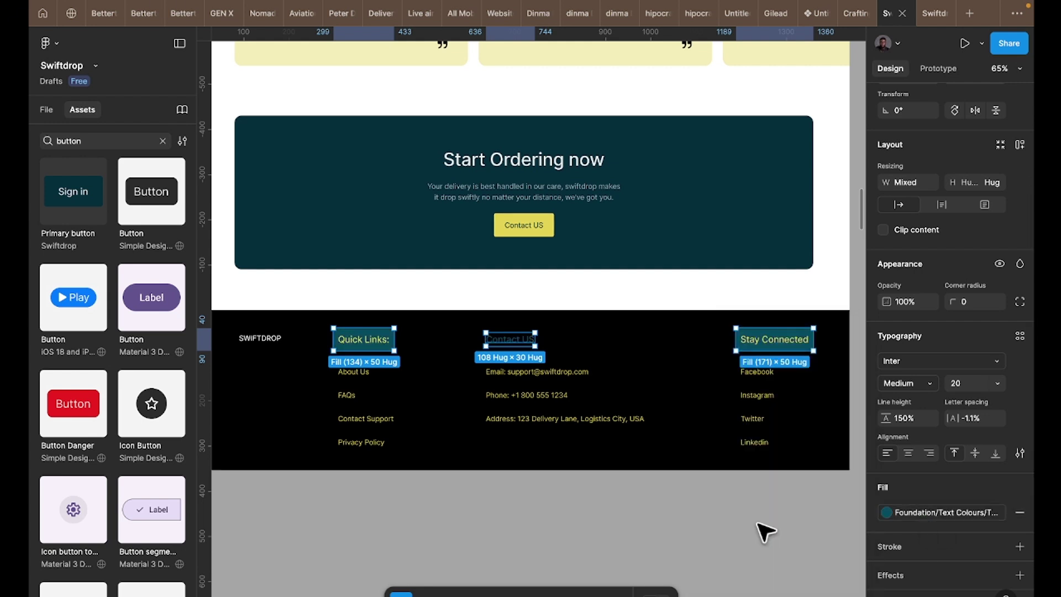
{"action": "key", "text": "ctrl+z"}
{"action": "scroll", "coordinate": [948, 558], "scroll_direction": "down", "scroll_amount": 2}
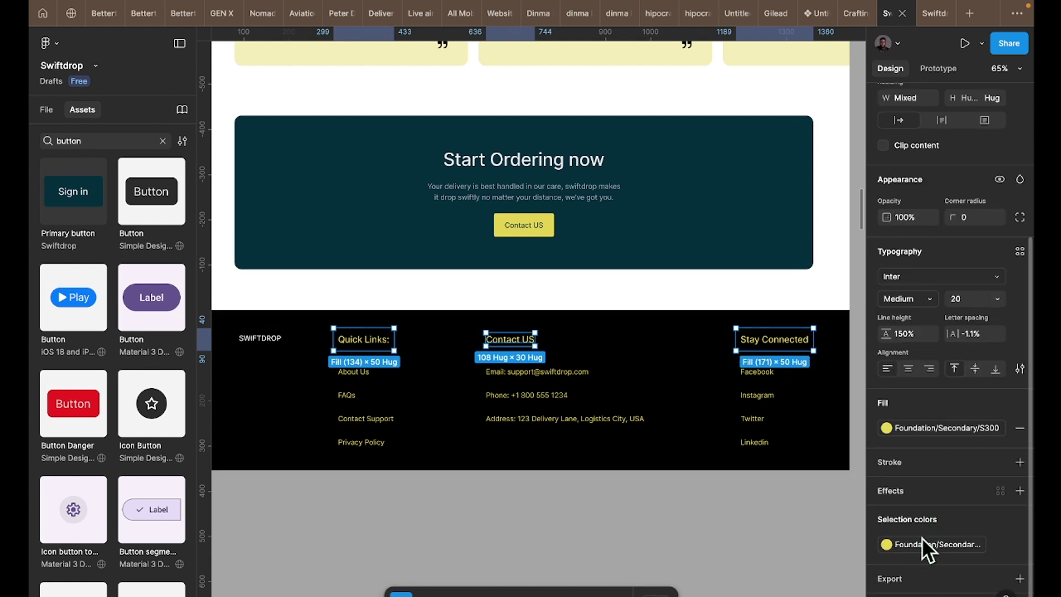
- Apply the Foundation/Text Colours T50 colour to the three selected footer headings
{"action": "left_click", "coordinate": [924, 543]}
{"action": "scroll", "coordinate": [752, 531], "scroll_direction": "down", "scroll_amount": 1}
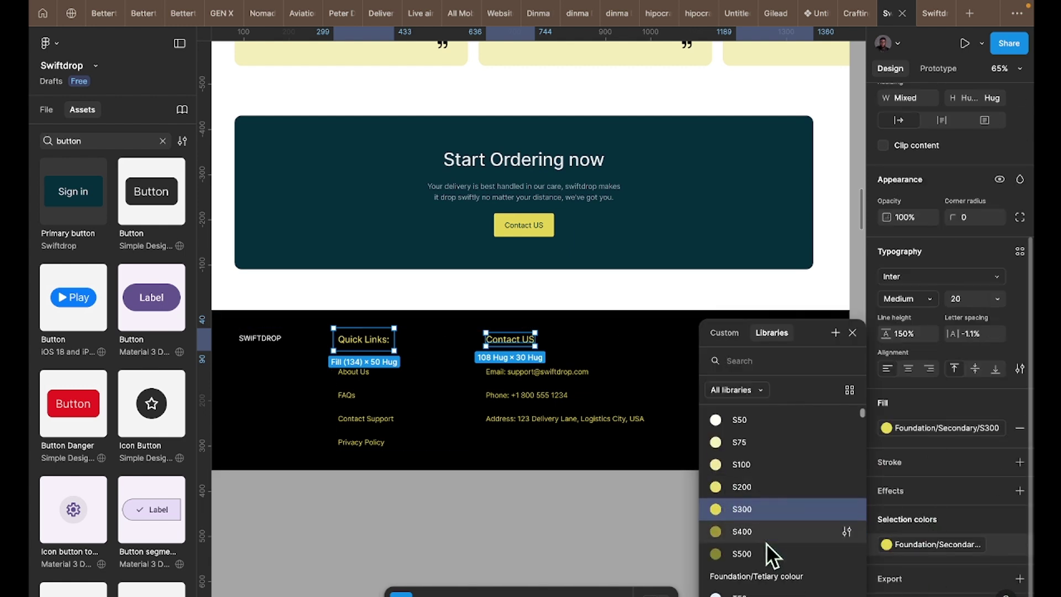
{"action": "scroll", "coordinate": [766, 543], "scroll_direction": "down", "scroll_amount": 6}
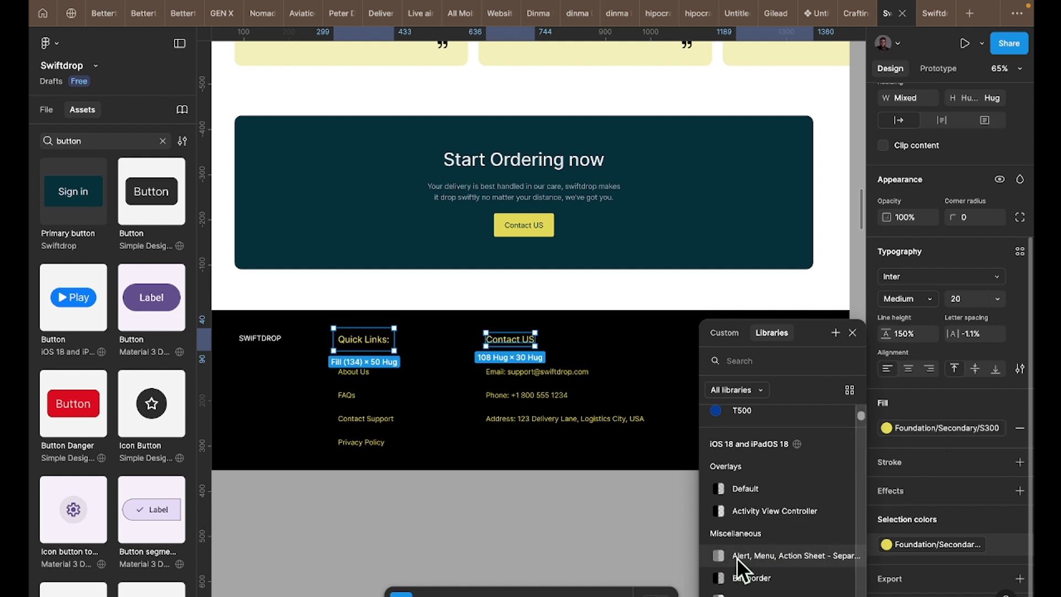
{"action": "scroll", "coordinate": [739, 531], "scroll_direction": "up", "scroll_amount": 10}
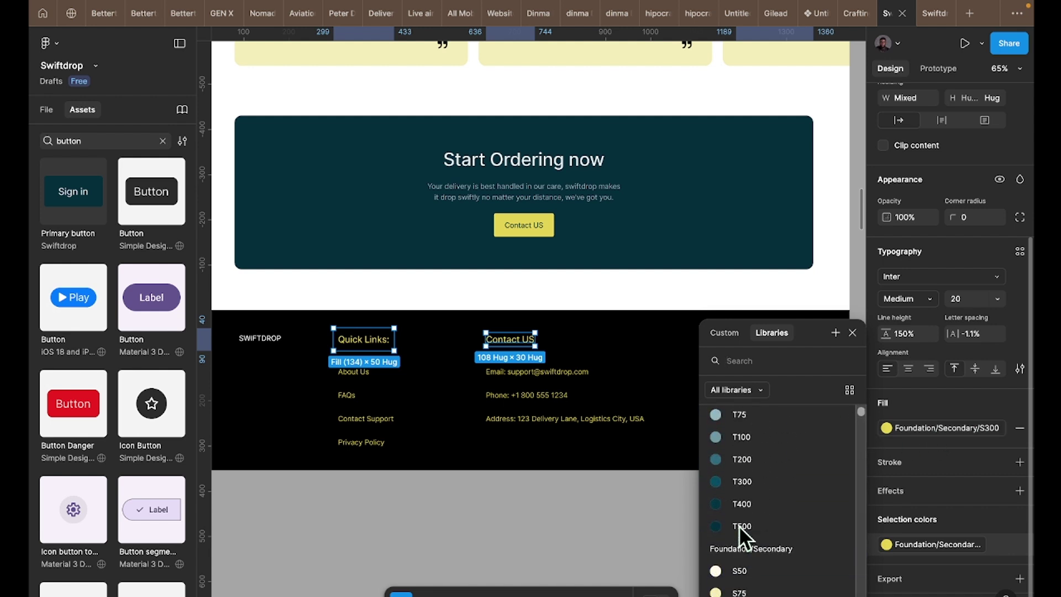
{"action": "scroll", "coordinate": [739, 525], "scroll_direction": "up", "scroll_amount": 1}
{"action": "scroll", "coordinate": [735, 497], "scroll_direction": "down", "scroll_amount": 6}
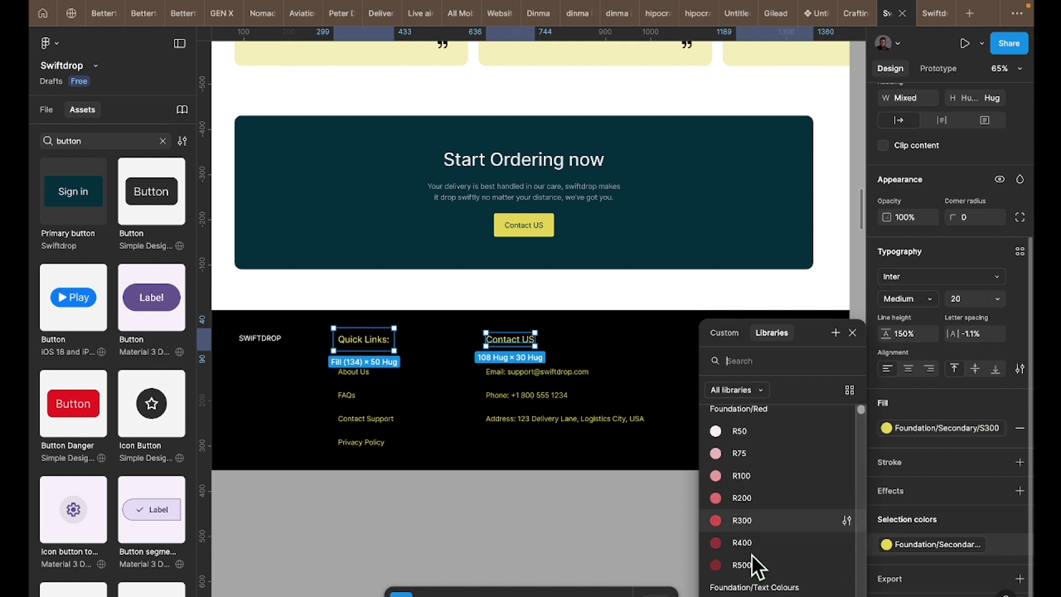
{"action": "scroll", "coordinate": [752, 559], "scroll_direction": "down", "scroll_amount": 2}
{"action": "left_click", "coordinate": [750, 525]}
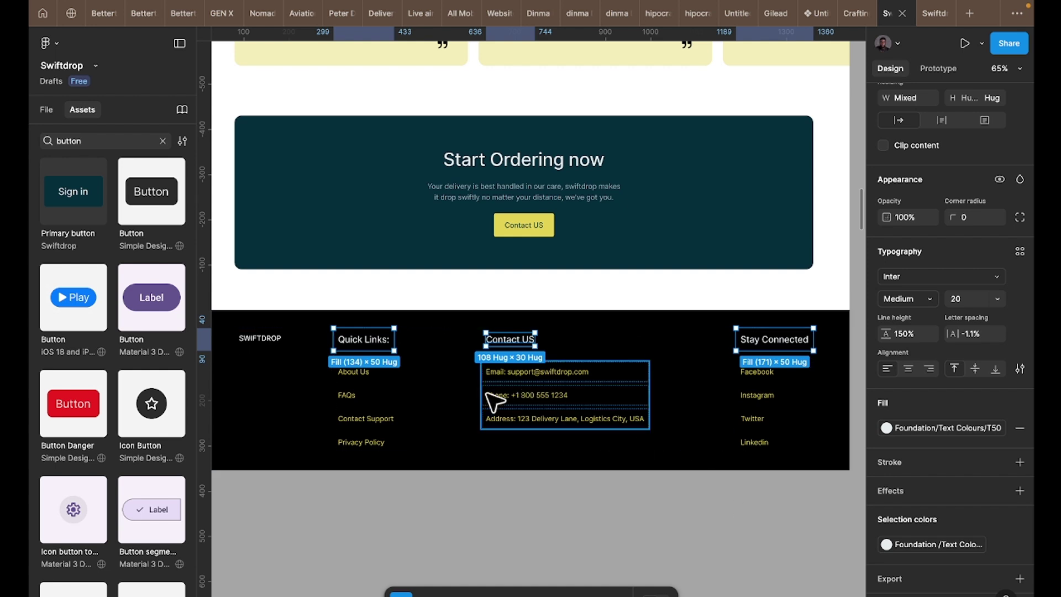
- Apply the Foundation/Text Colours T75 colour to the list of links under the footer's "Quick Links:" heading
{"action": "left_click", "coordinate": [365, 415]}
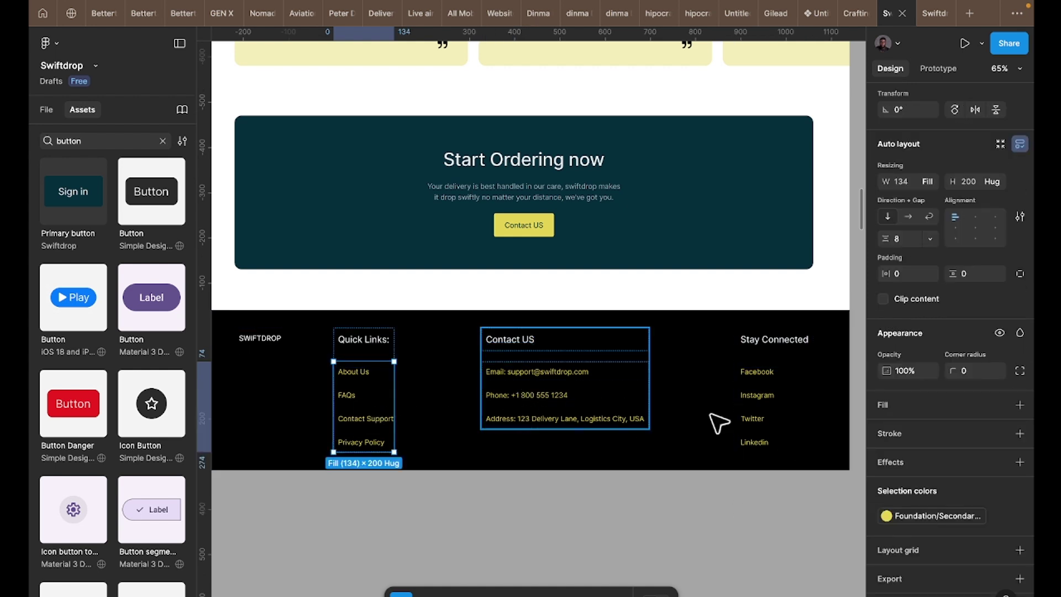
{"action": "left_click", "coordinate": [927, 510]}
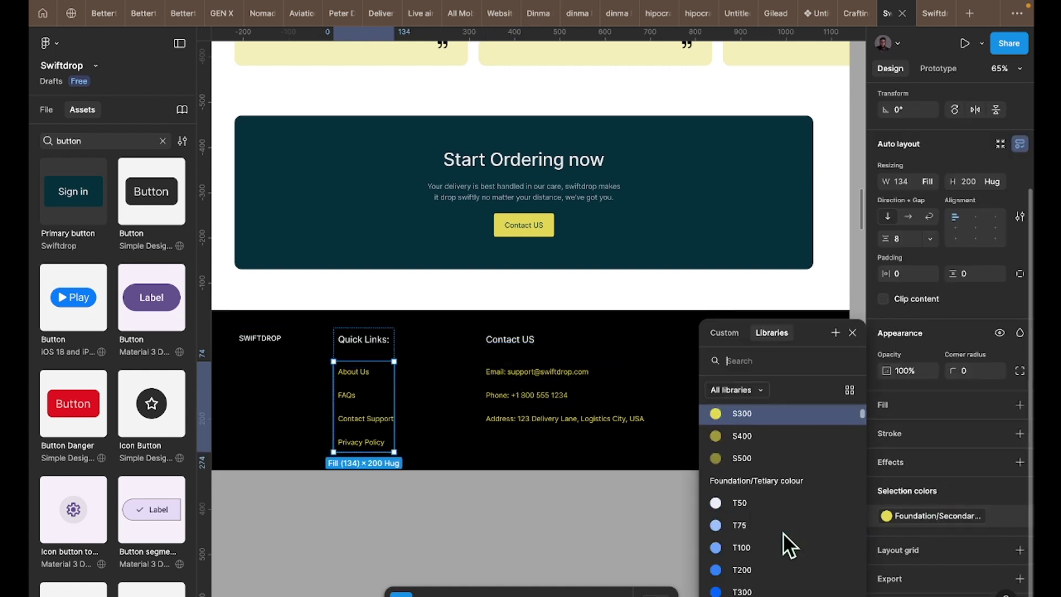
{"action": "scroll", "coordinate": [778, 529], "scroll_direction": "up", "scroll_amount": 5}
{"action": "scroll", "coordinate": [778, 529], "scroll_direction": "down", "scroll_amount": 8}
{"action": "scroll", "coordinate": [757, 475], "scroll_direction": "up", "scroll_amount": 1}
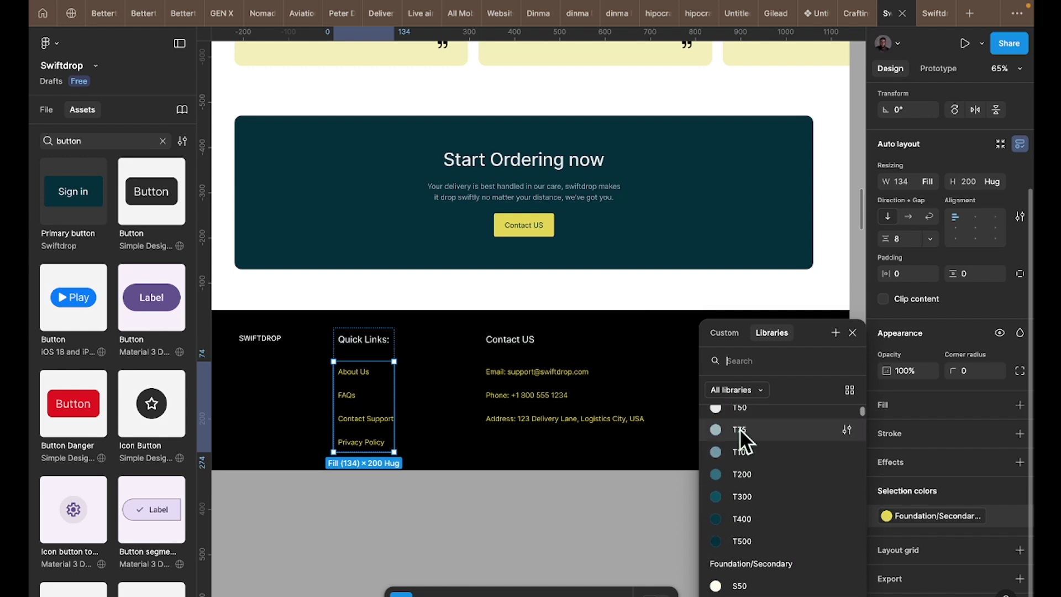
{"action": "scroll", "coordinate": [748, 455], "scroll_direction": "up", "scroll_amount": 1}
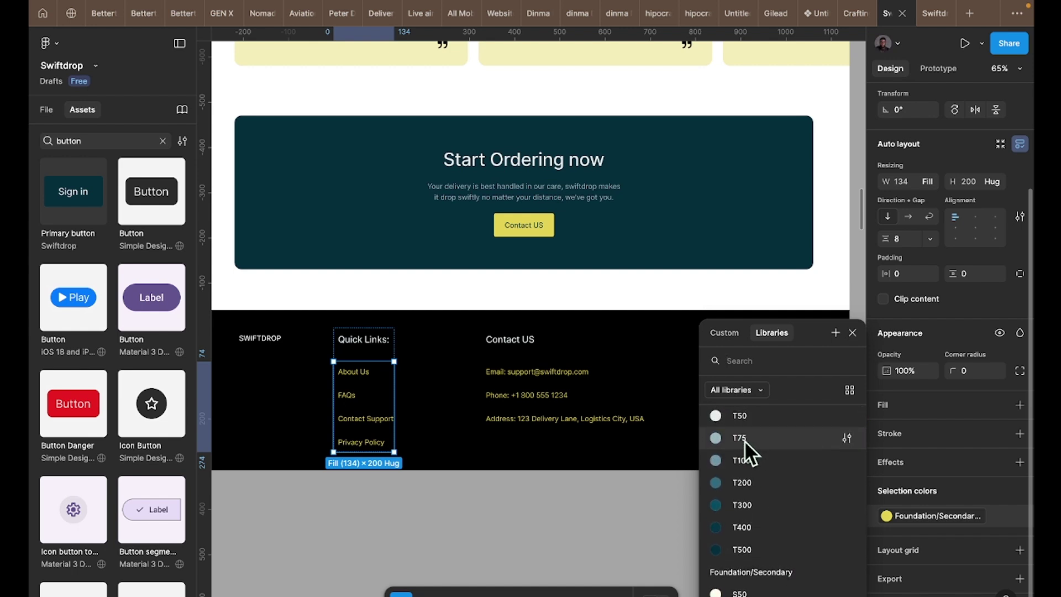
{"action": "left_click", "coordinate": [744, 438]}
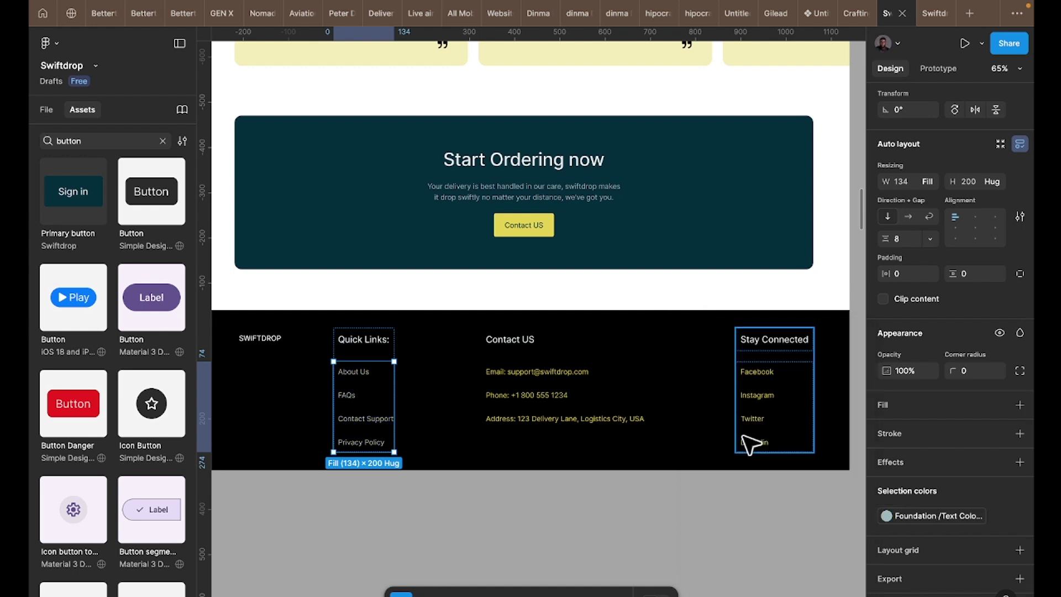
- Recolour the contact details under the footer's "Contact US" heading with Foundation/Text Colours T75
{"action": "left_click", "coordinate": [562, 386]}
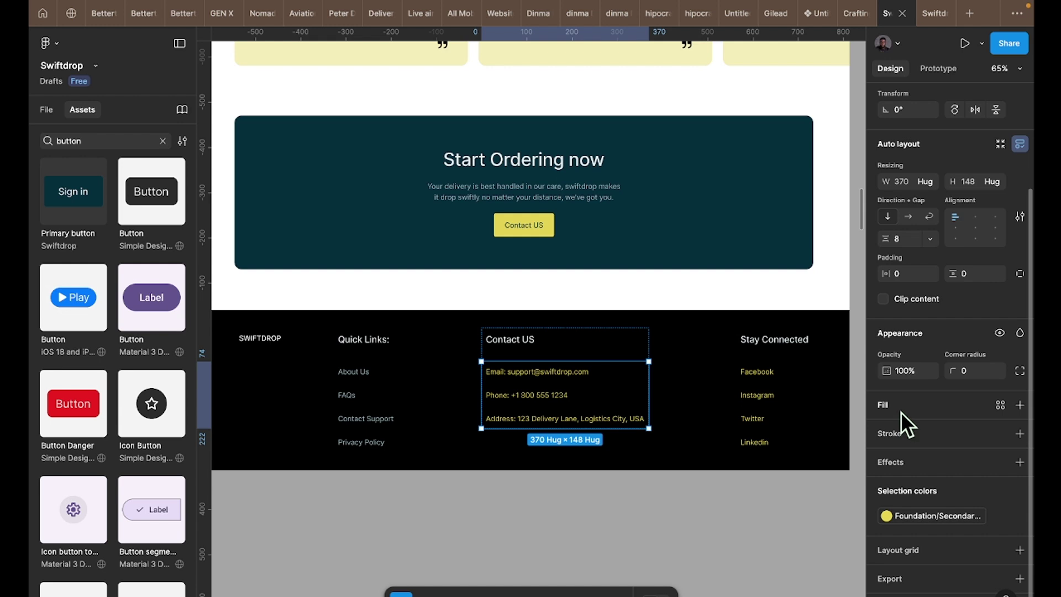
{"action": "left_click", "coordinate": [925, 518]}
{"action": "type", "text": "t7"}
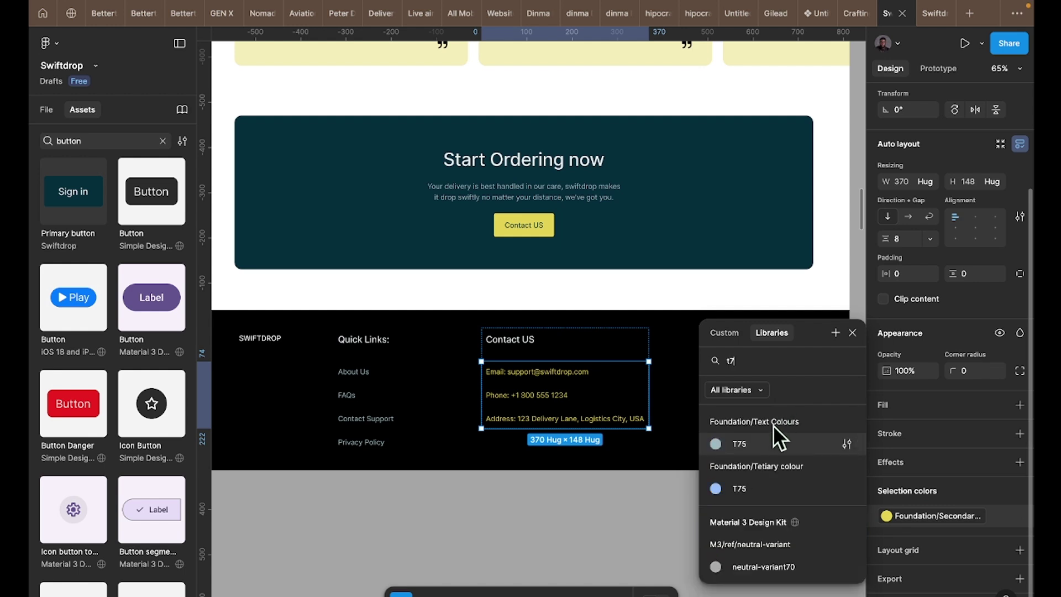
{"action": "left_click", "coordinate": [774, 440]}
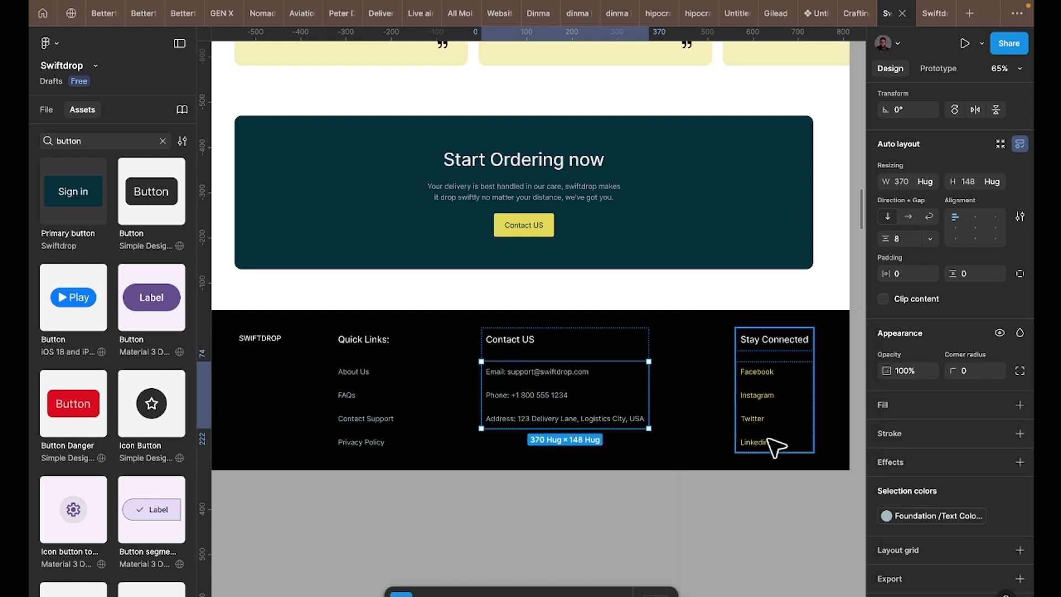
- Recolour the social links under the footer's "Stay Connected" heading with Foundation/Text Colours T75
{"action": "left_click", "coordinate": [796, 425]}
{"action": "left_click", "coordinate": [941, 517]}
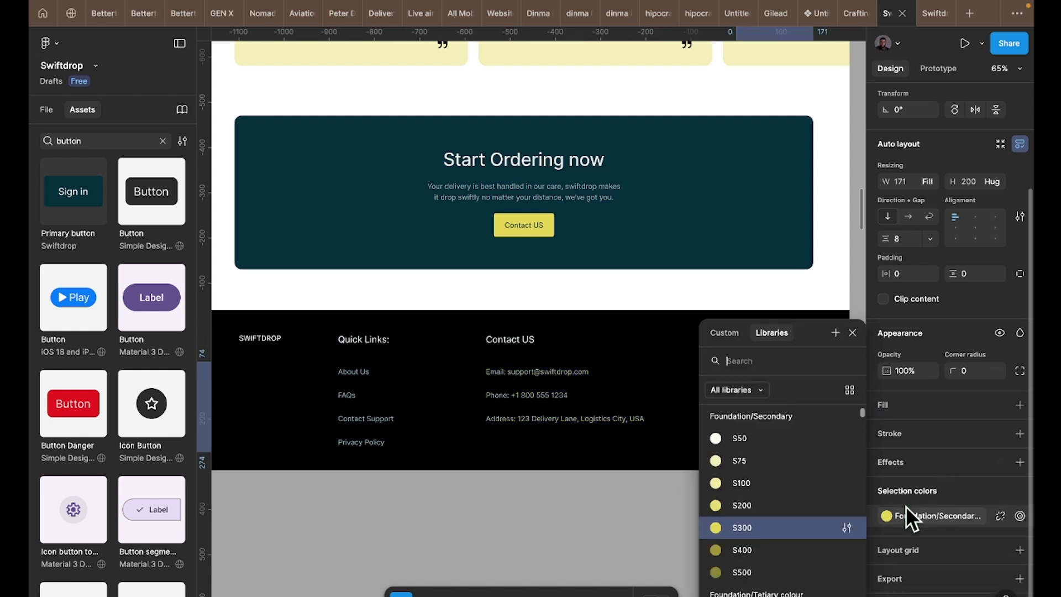
{"action": "type", "text": "t7"}
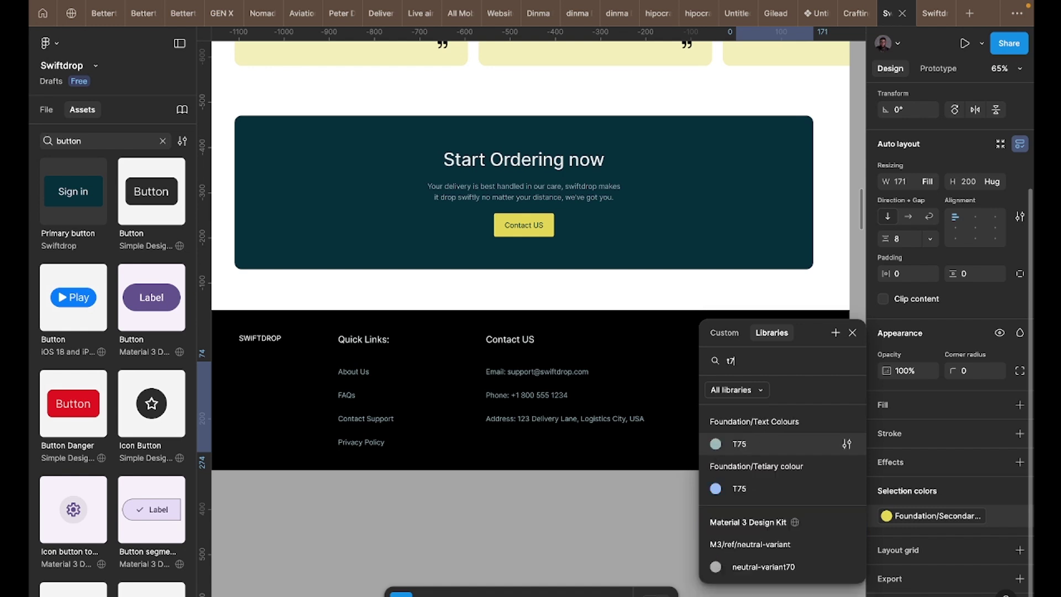
{"action": "left_click", "coordinate": [770, 443]}
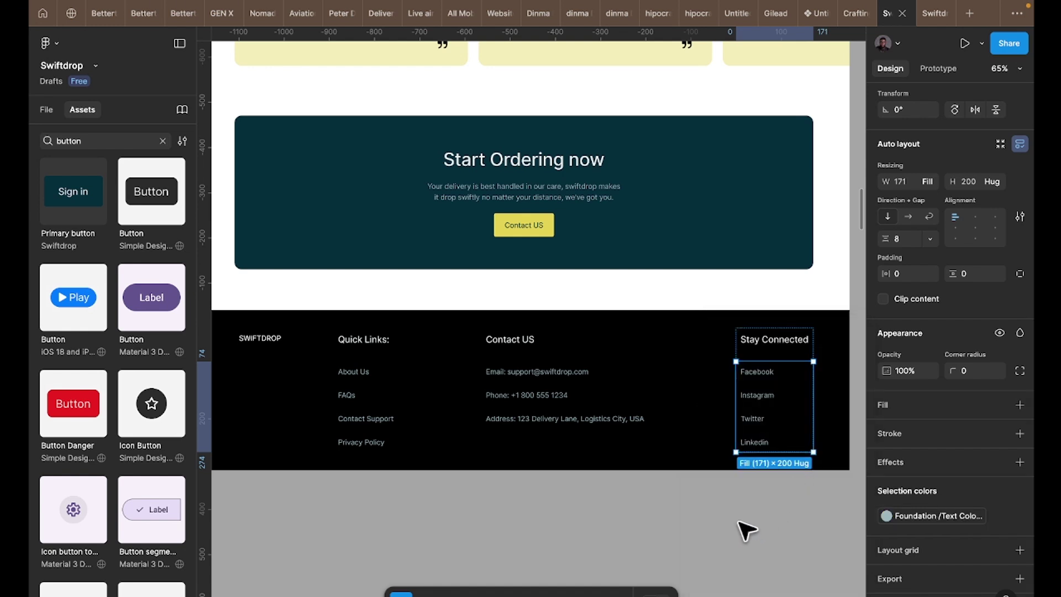
- Set the gap between the footer's three link columns to 56 and align them to the middle right of their container
{"action": "left_click", "coordinate": [357, 376]}
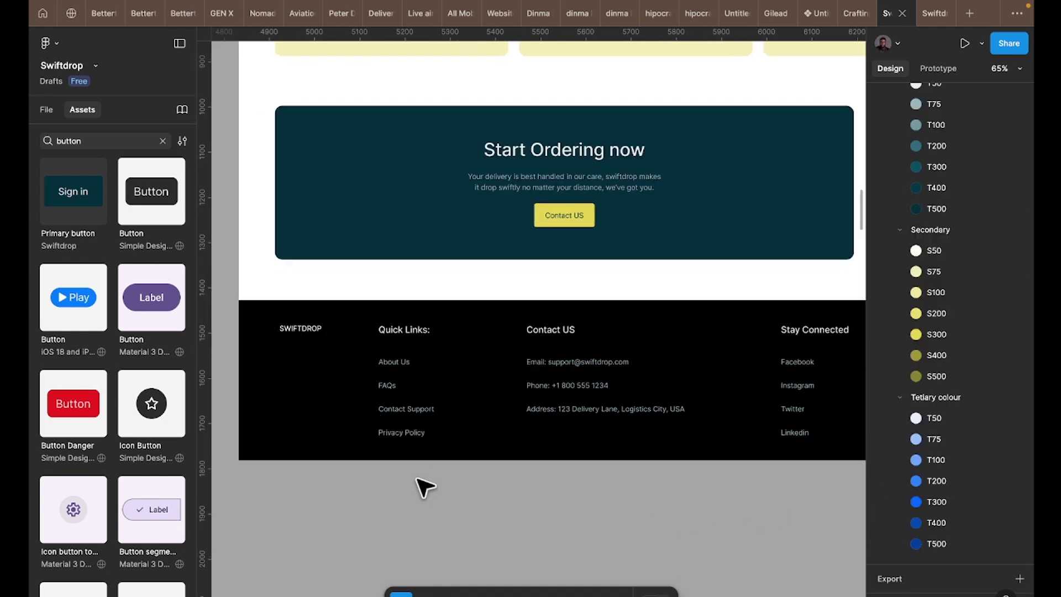
{"action": "left_click", "coordinate": [352, 417]}
{"action": "scroll", "coordinate": [409, 423], "scroll_direction": "right", "scroll_amount": 2}
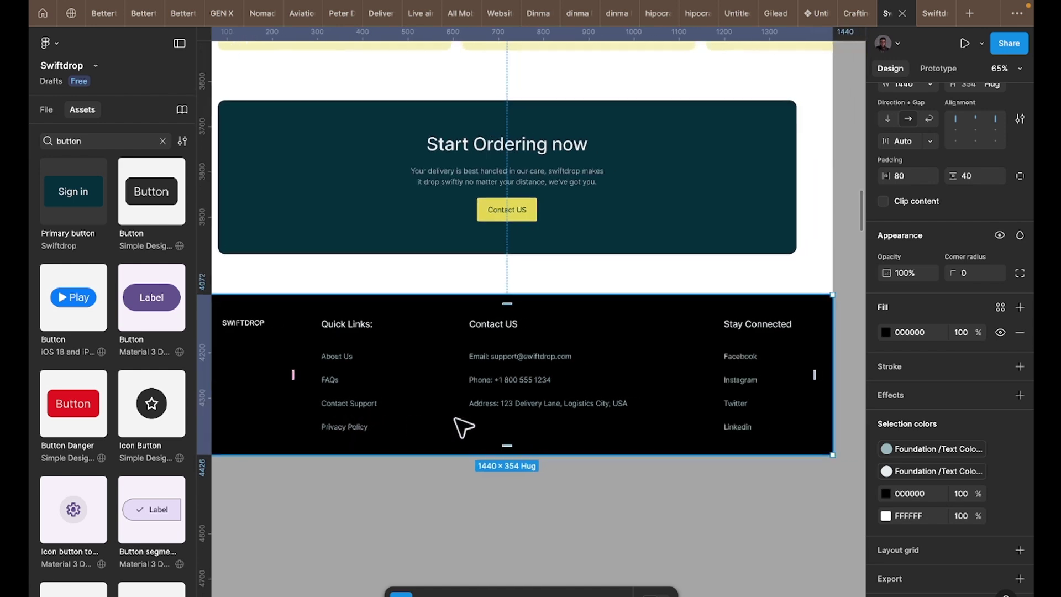
{"action": "left_click", "coordinate": [614, 404]}
{"action": "left_click", "coordinate": [904, 217]}
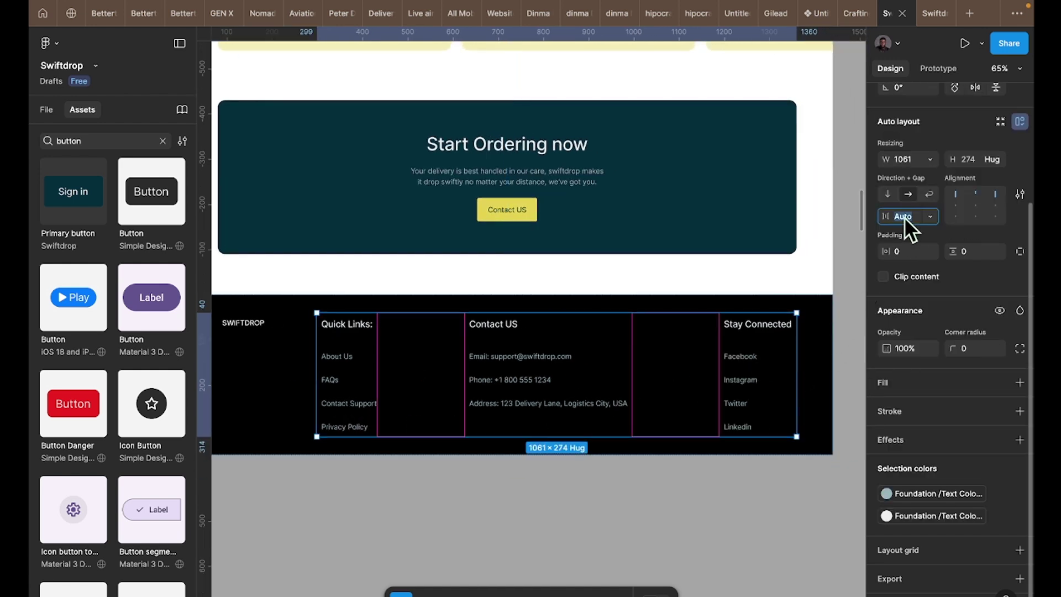
{"action": "key", "text": "Return"}
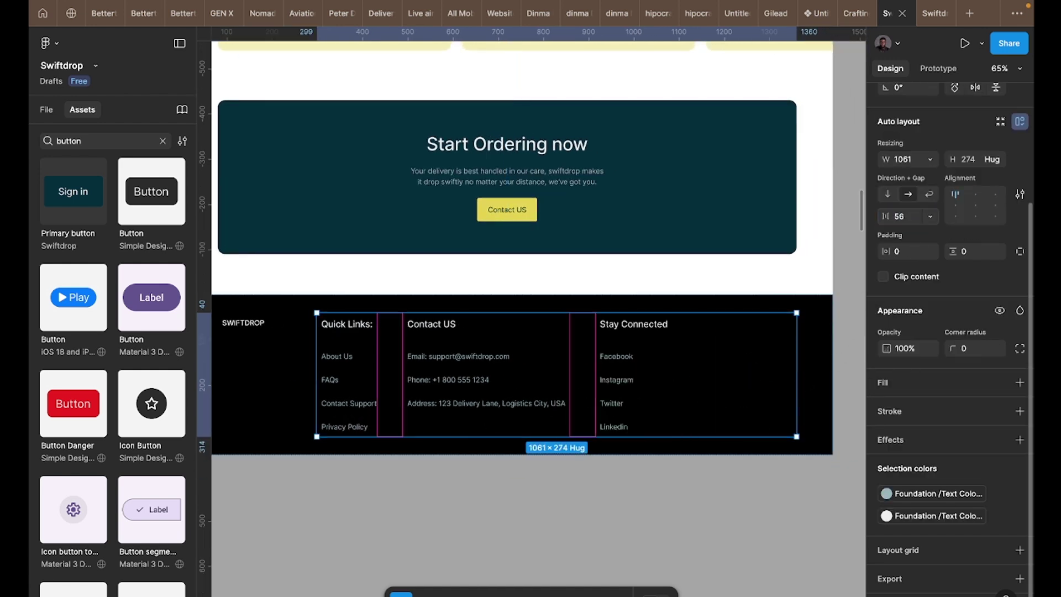
{"action": "left_click", "coordinate": [995, 205]}
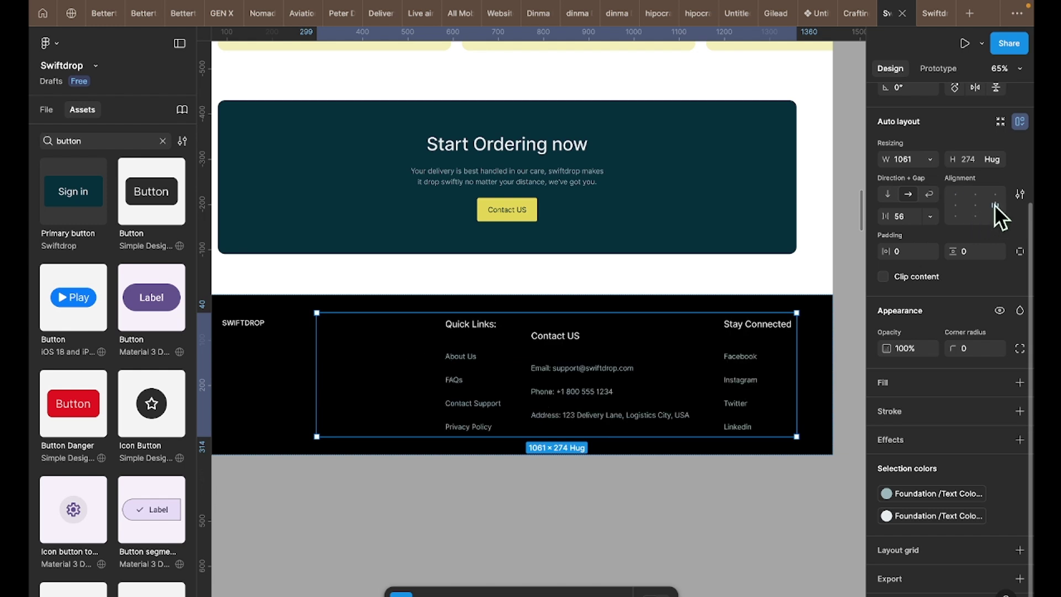
- Increase the gap between the footer's link columns to 80, then 88, and finally 104
{"action": "left_click", "coordinate": [899, 217]}
{"action": "type", "text": "80"}
{"action": "key", "text": "Return"}
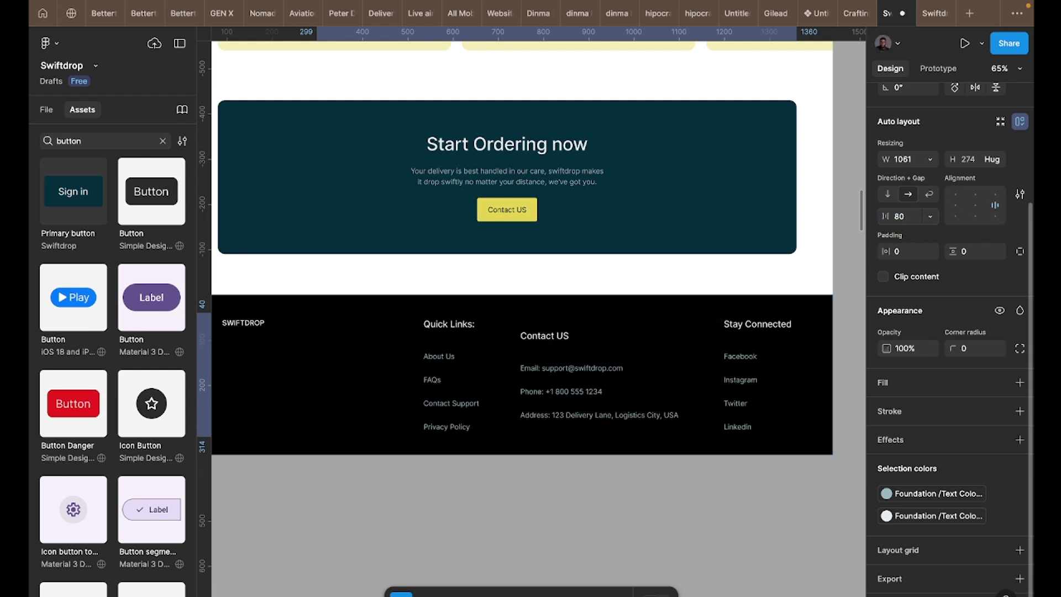
{"action": "type", "text": "88"}
{"action": "key", "text": "Return"}
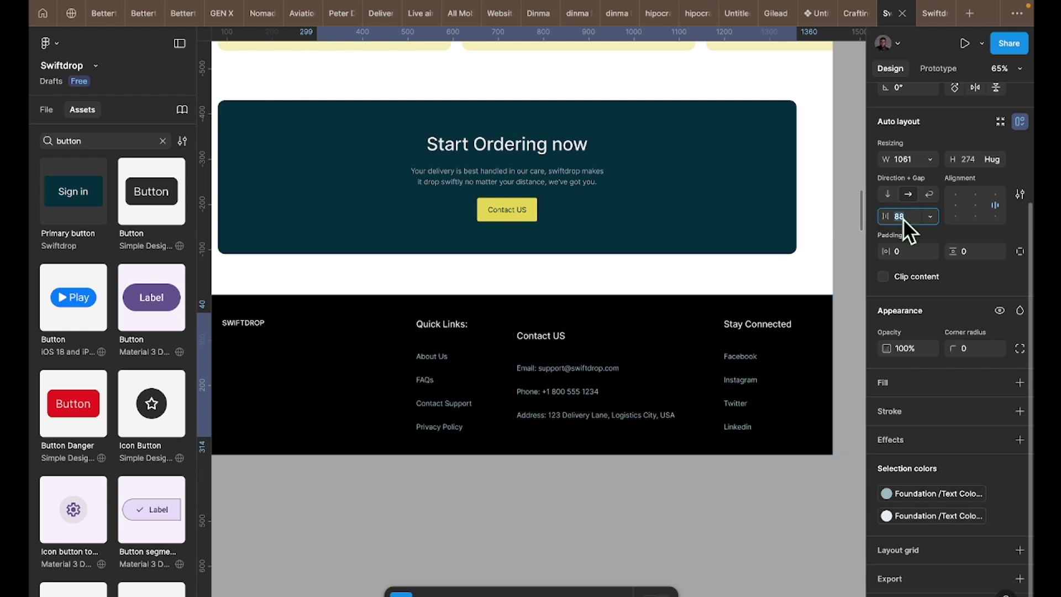
{"action": "left_click", "coordinate": [903, 218]}
{"action": "type", "text": "+"}
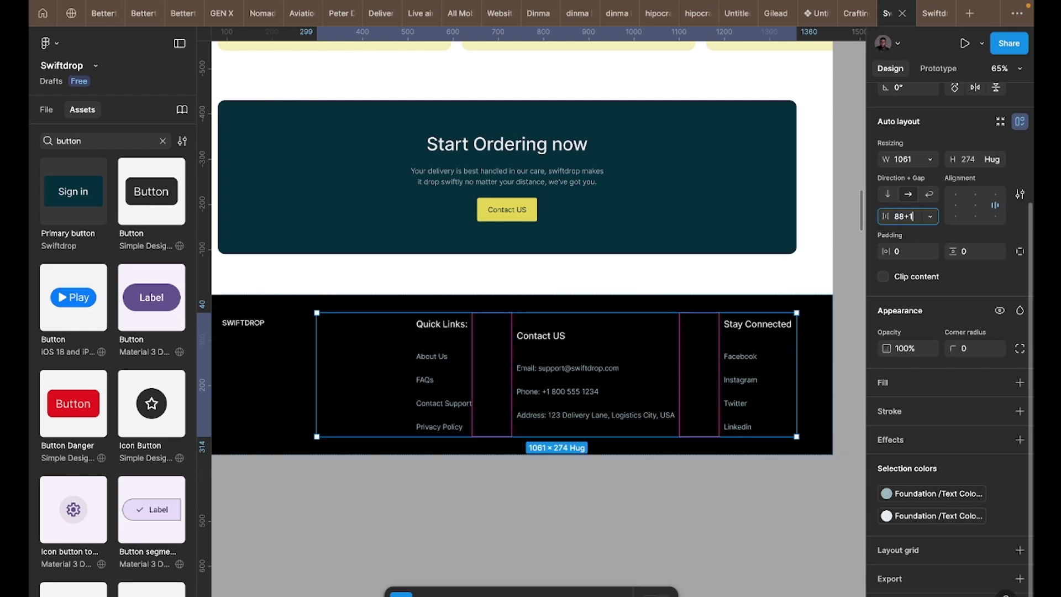
{"action": "type", "text": "16"}
{"action": "key", "text": "Return"}
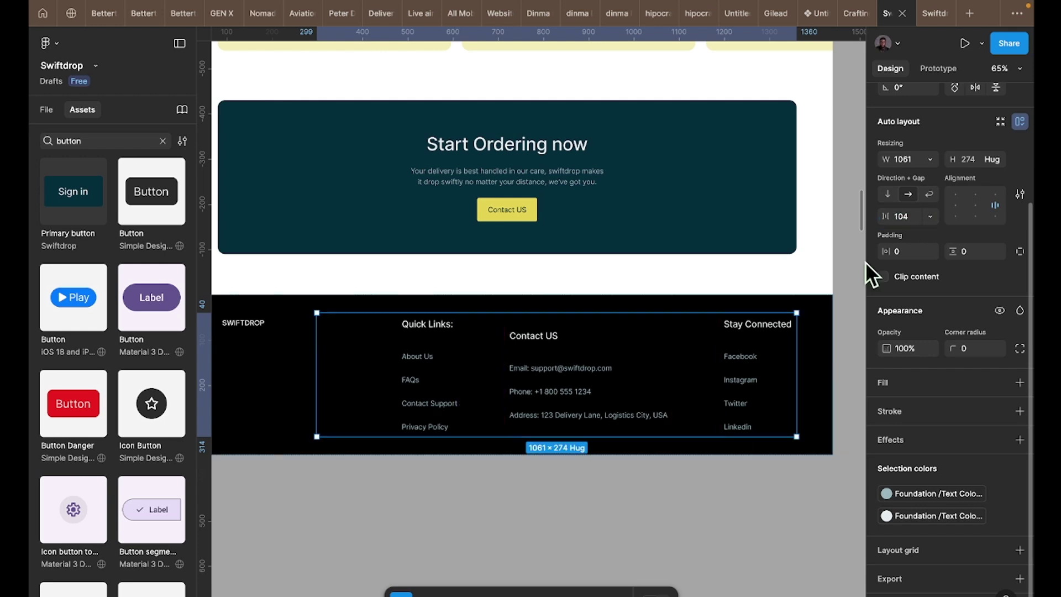
{"action": "scroll", "coordinate": [735, 474], "scroll_direction": "down", "scroll_amount": 5}
{"action": "left_click", "coordinate": [678, 477]}
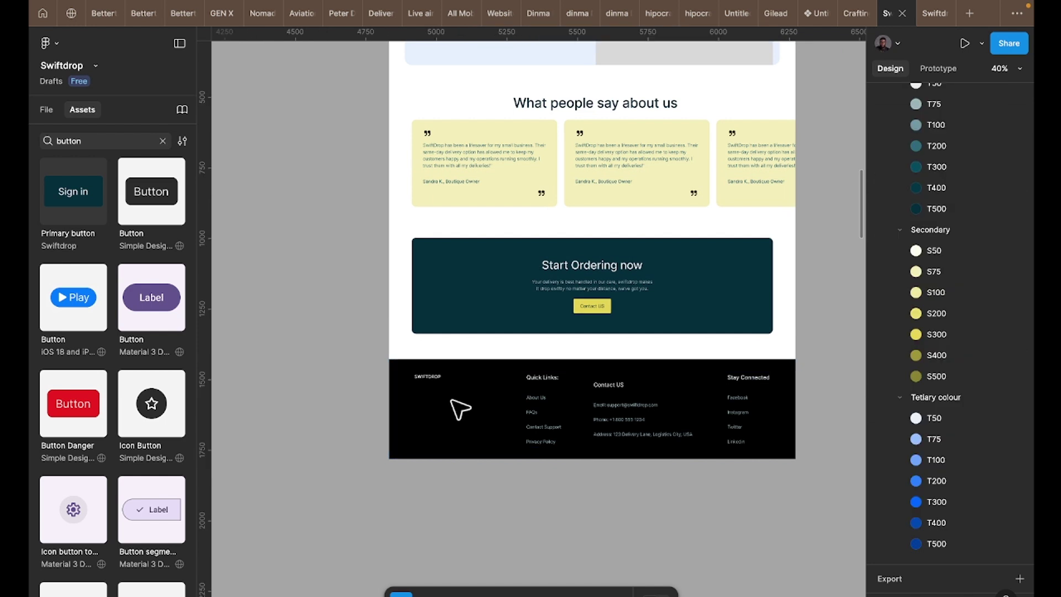
- Select the "Start Ordering now" section and shift it down by about 27 px
{"action": "left_click", "coordinate": [472, 438]}
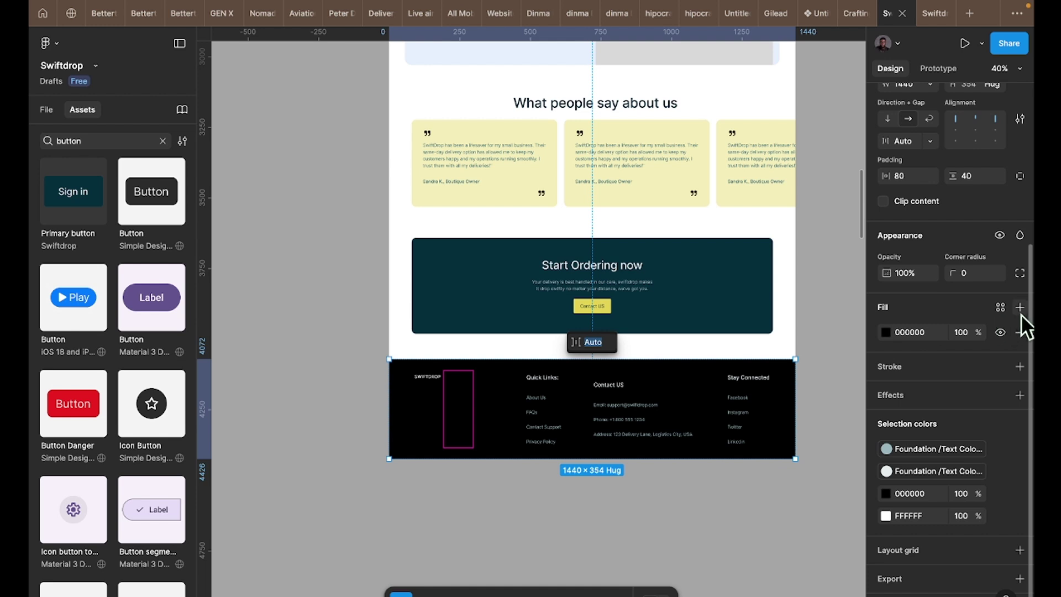
{"action": "left_click", "coordinate": [707, 311]}
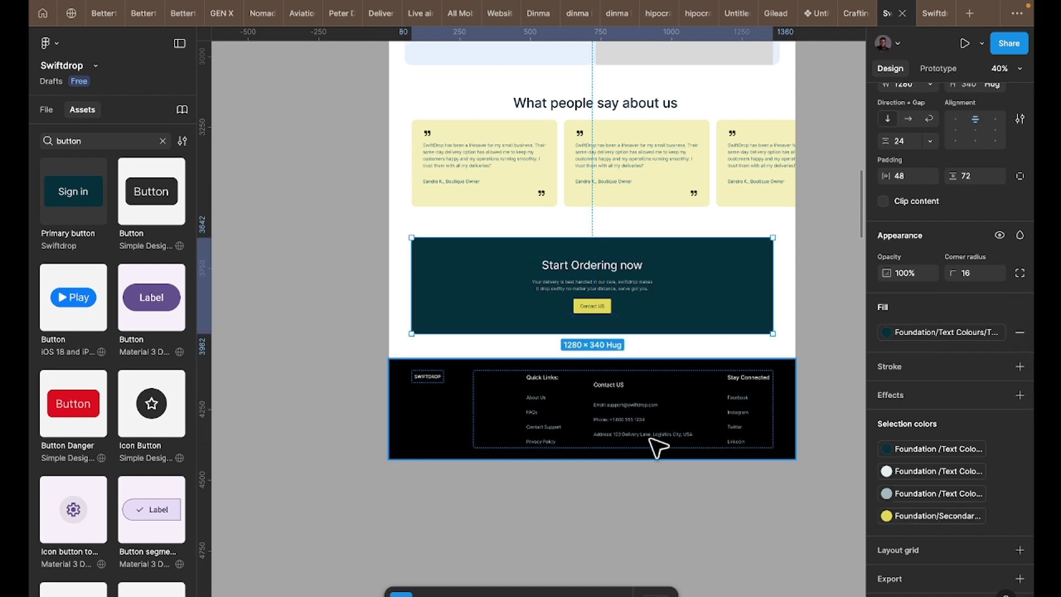
{"action": "left_click_drag", "start_coordinate": [704, 298], "coordinate": [695, 297]}
- Find plugins matching "Freepik" and launch Photos by Freepik with the "Start Ordering now" section selected
{"action": "left_click", "coordinate": [617, 592]}
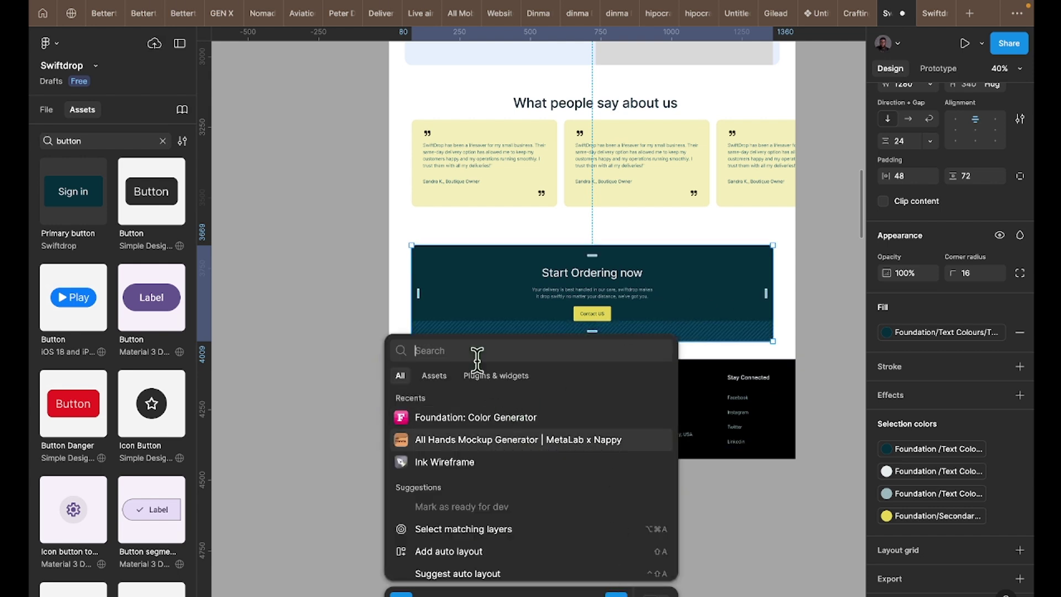
{"action": "left_click", "coordinate": [499, 376]}
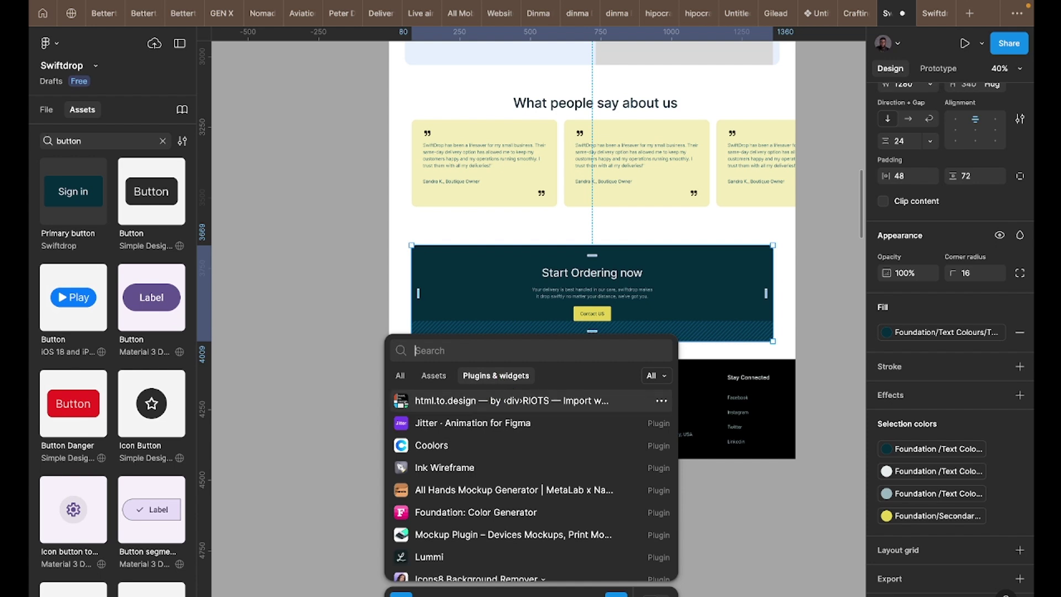
{"action": "type", "text": "Freepik"}
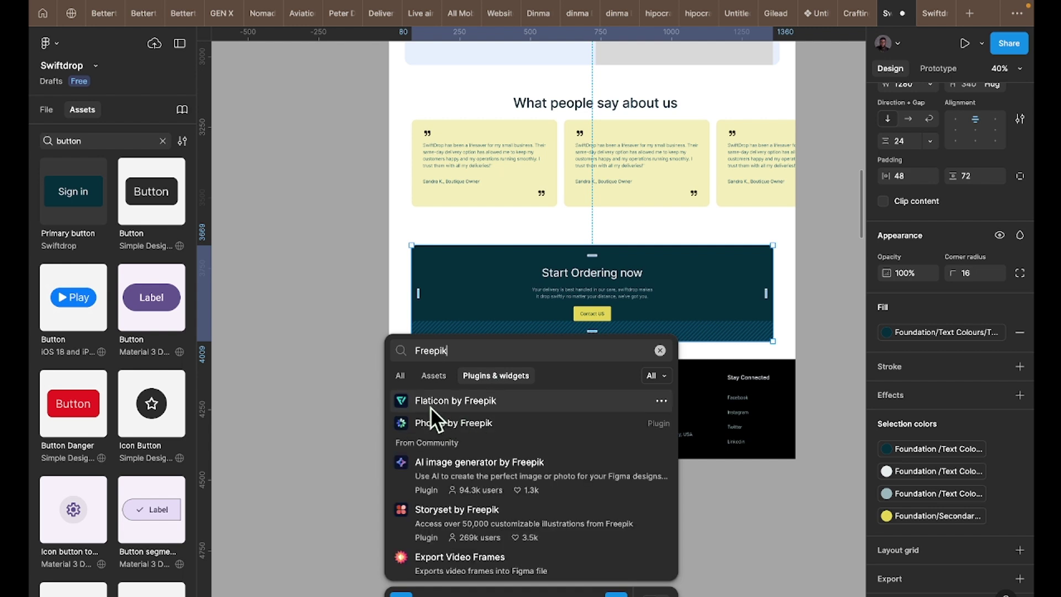
{"action": "left_click", "coordinate": [432, 429]}
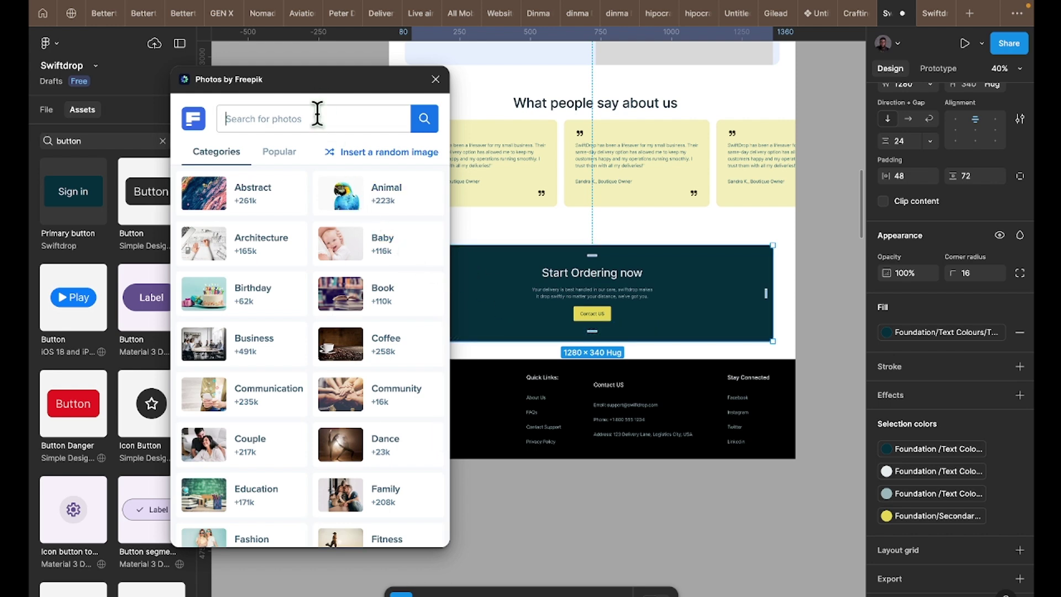
- Search the Freepik photos for "Delivery" and look through the results for a picture suiting the "Start Ordering now" section
{"action": "type", "text": "Delivery"}
{"action": "key", "text": "Return"}
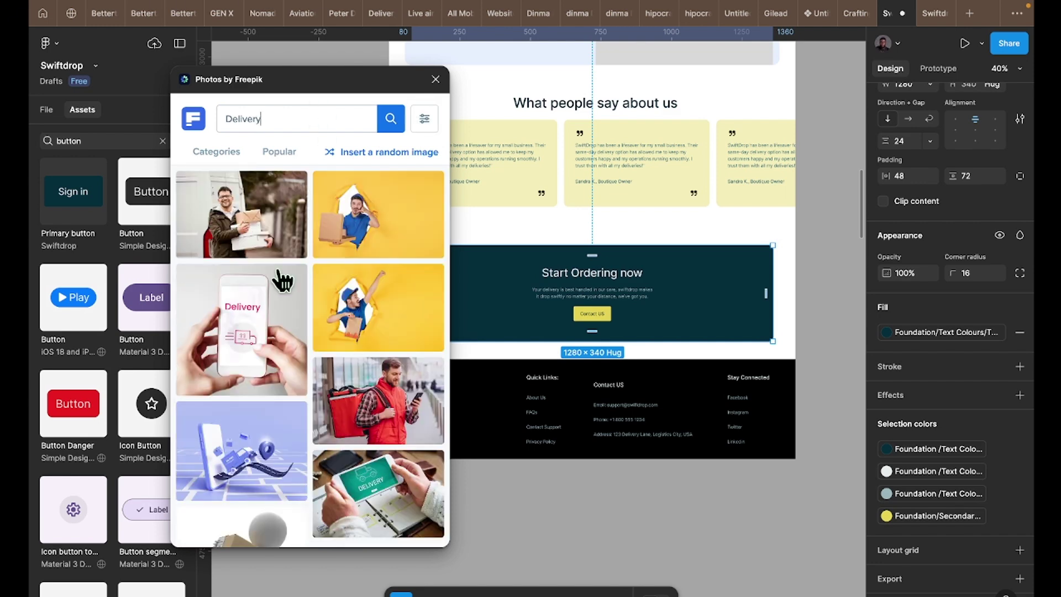
{"action": "scroll", "coordinate": [237, 339], "scroll_direction": "down", "scroll_amount": 3}
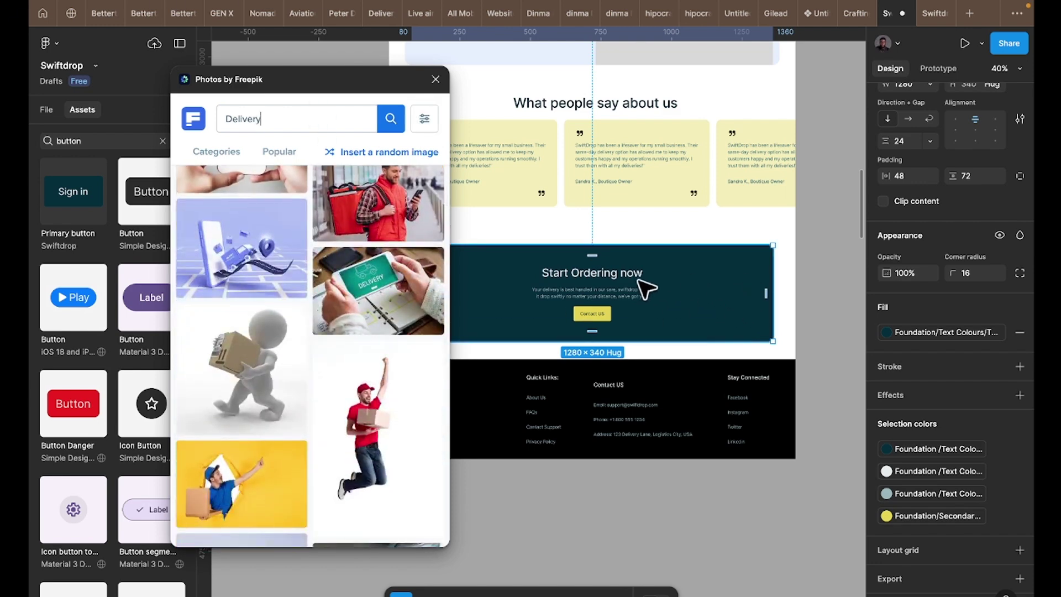
{"action": "scroll", "coordinate": [274, 409], "scroll_direction": "down", "scroll_amount": 4}
{"action": "scroll", "coordinate": [272, 415], "scroll_direction": "down", "scroll_amount": 20}
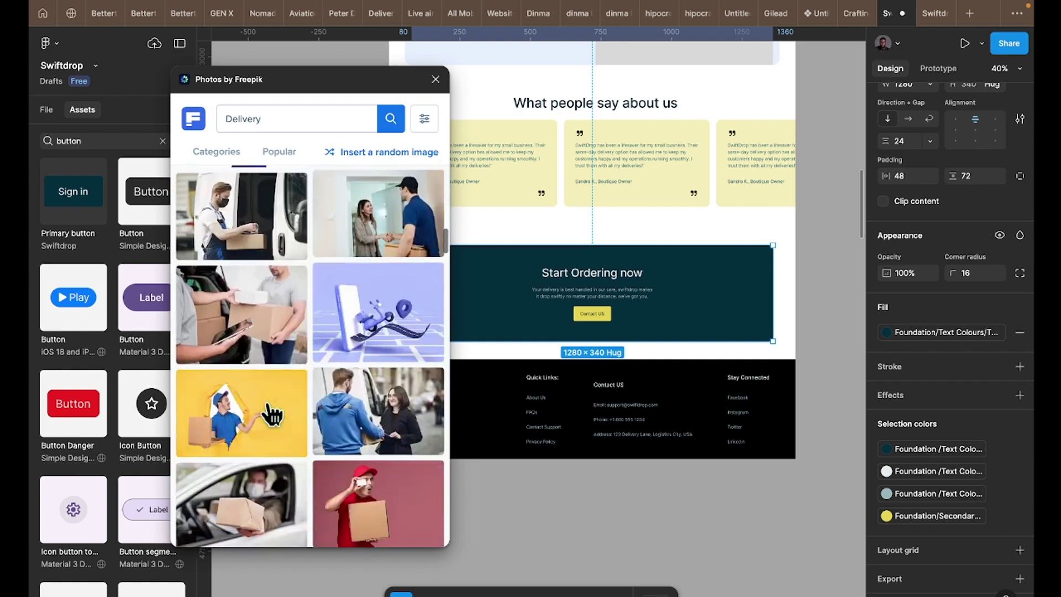
{"action": "scroll", "coordinate": [273, 415], "scroll_direction": "down", "scroll_amount": 10}
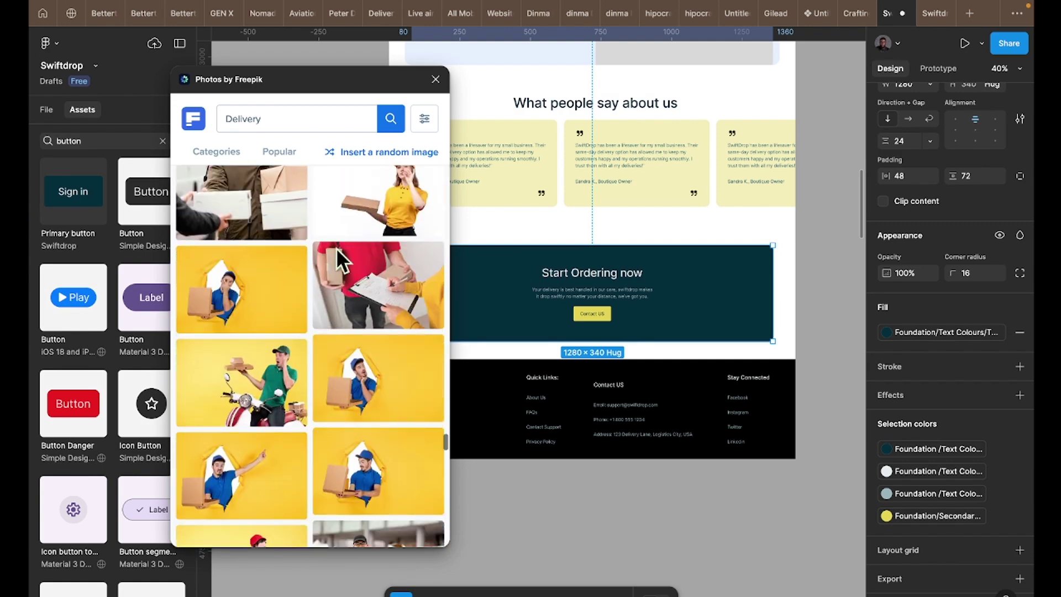
- Search the Freepik photos for "package" and look through the results for a suitable picture
{"action": "double_click", "coordinate": [250, 122]}
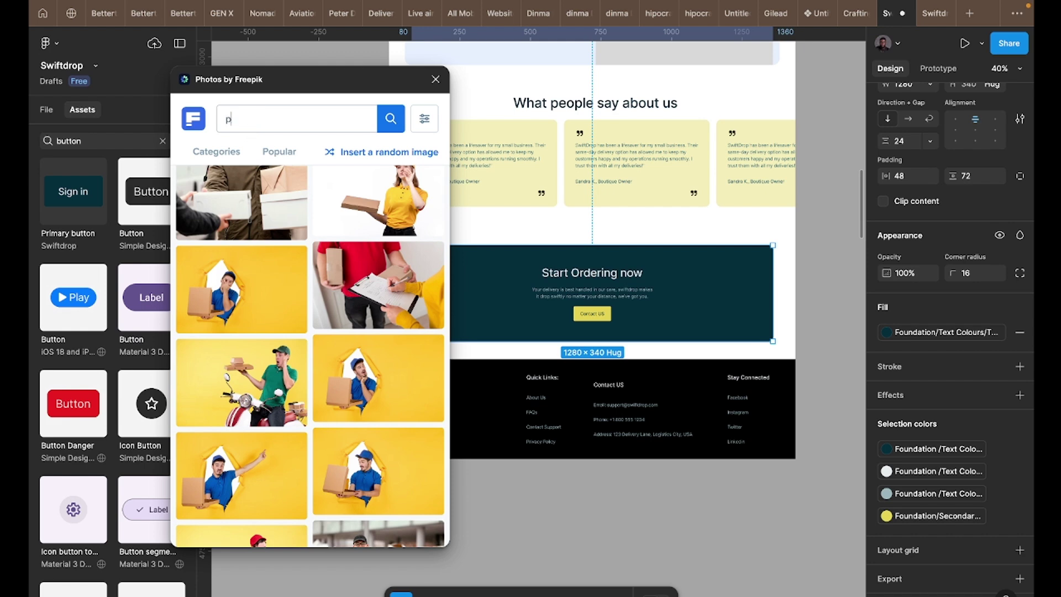
{"action": "key", "text": "Return"}
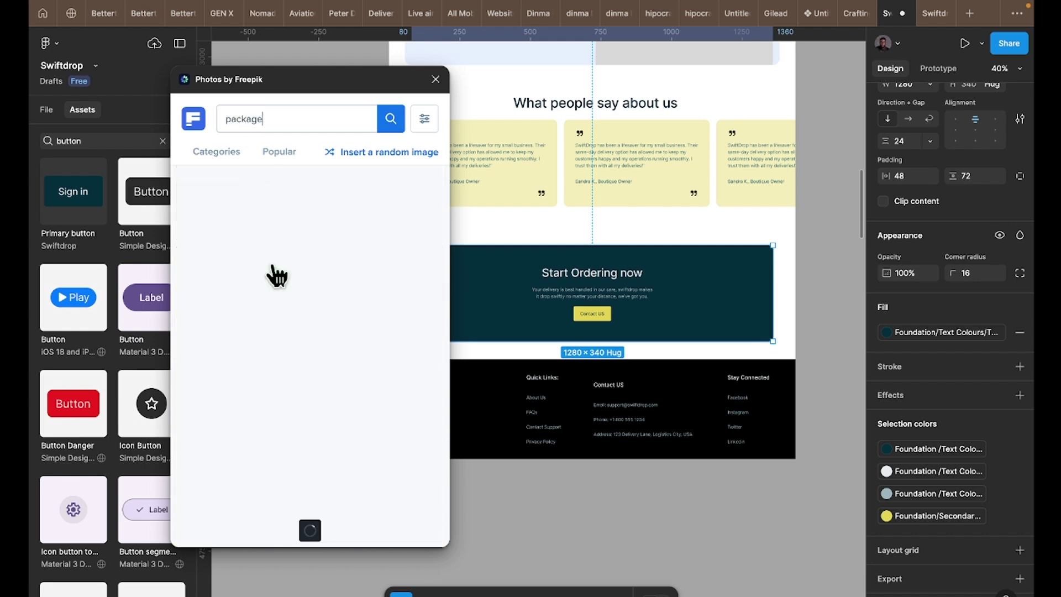
{"action": "scroll", "coordinate": [295, 316], "scroll_direction": "down", "scroll_amount": 10}
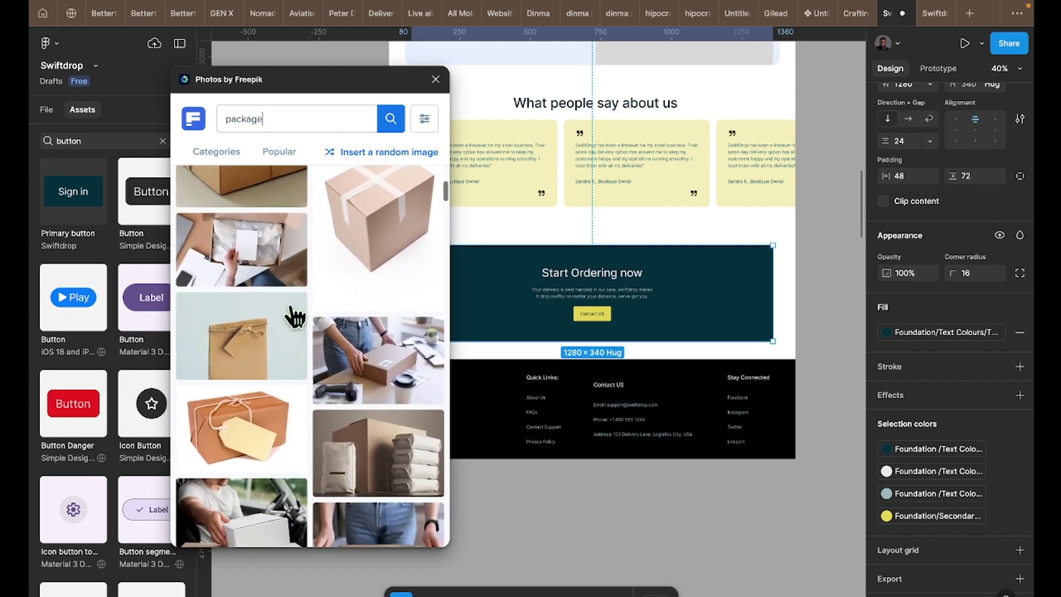
{"action": "scroll", "coordinate": [295, 316], "scroll_direction": "down", "scroll_amount": 10}
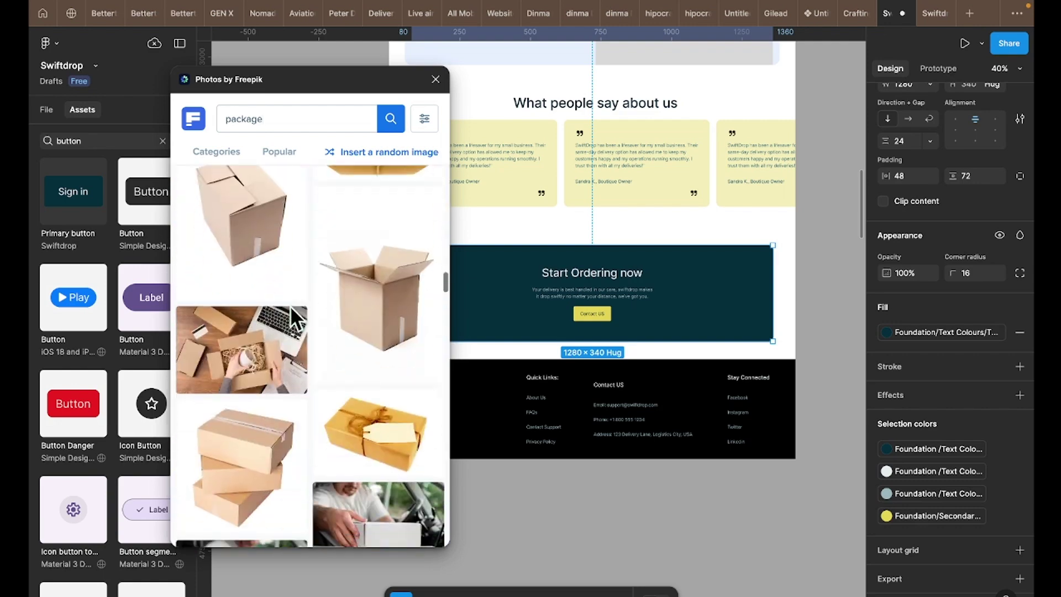
{"action": "scroll", "coordinate": [295, 316], "scroll_direction": "down", "scroll_amount": 10}
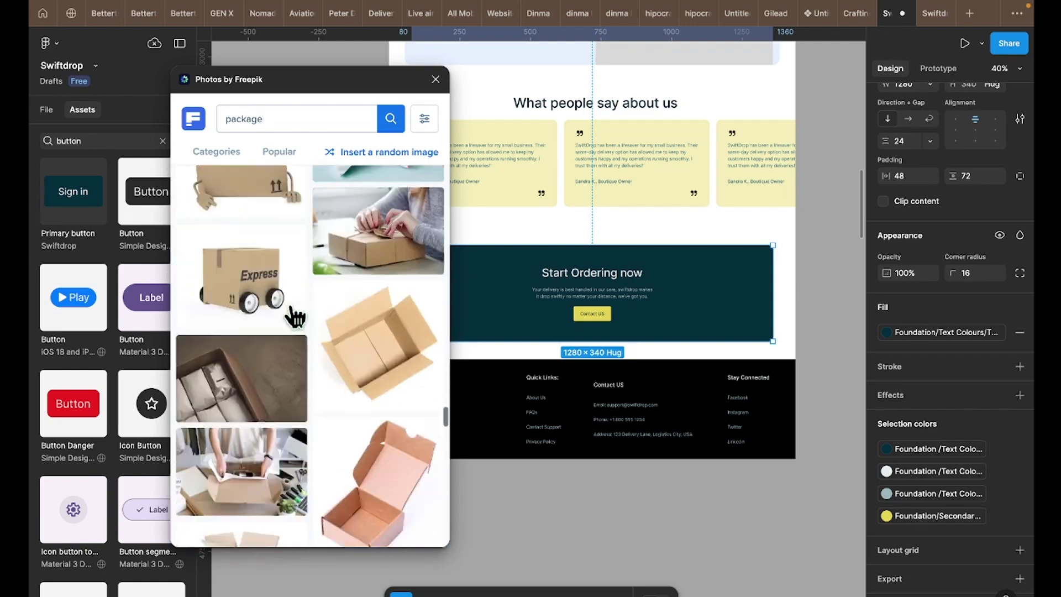
{"action": "scroll", "coordinate": [294, 317], "scroll_direction": "down", "scroll_amount": 10}
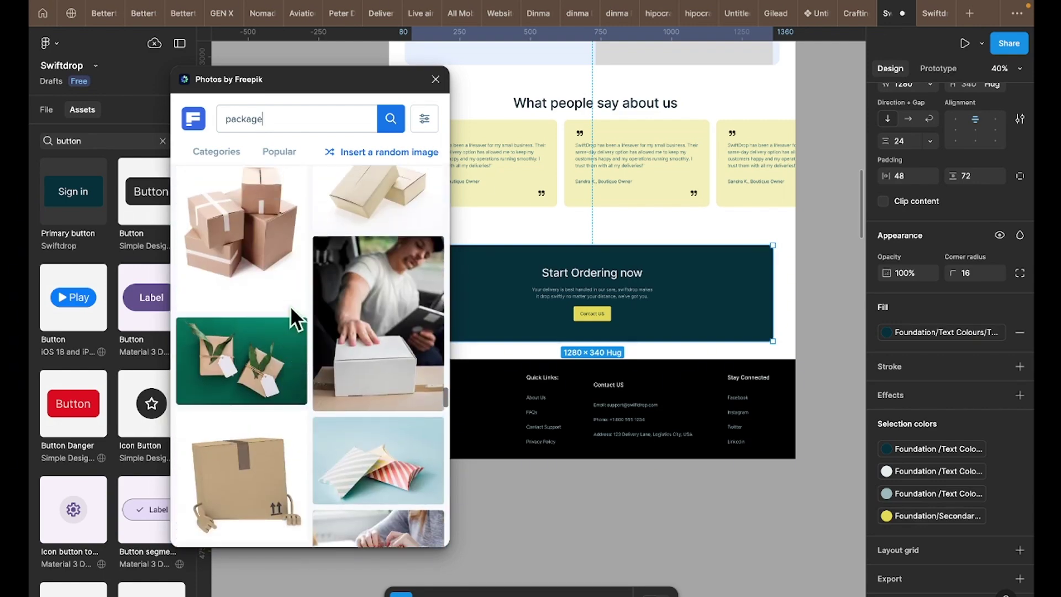
{"action": "scroll", "coordinate": [296, 316], "scroll_direction": "down", "scroll_amount": 3}
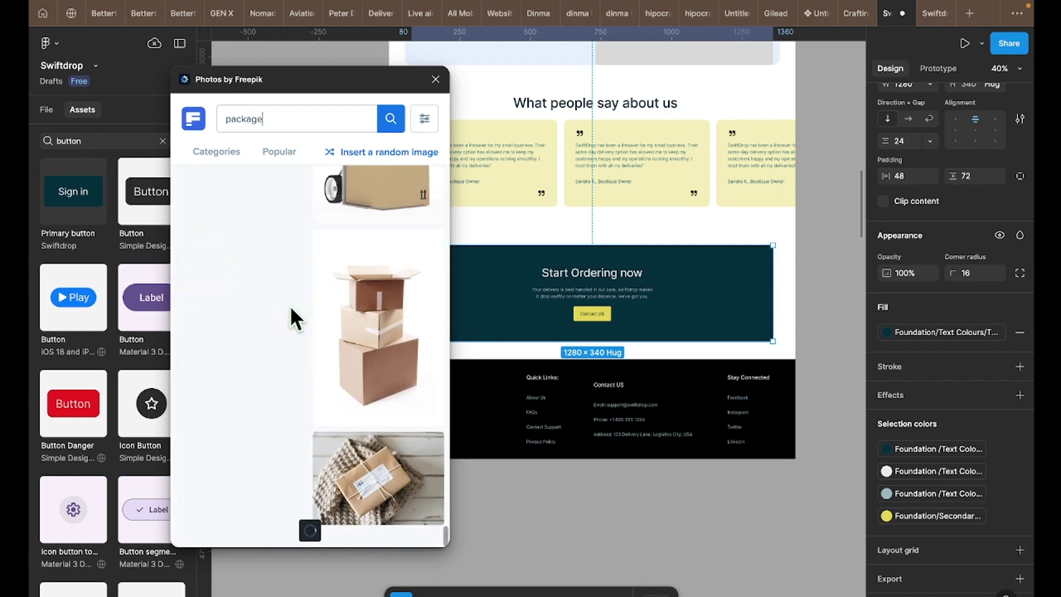
{"action": "scroll", "coordinate": [293, 305], "scroll_direction": "down", "scroll_amount": 5}
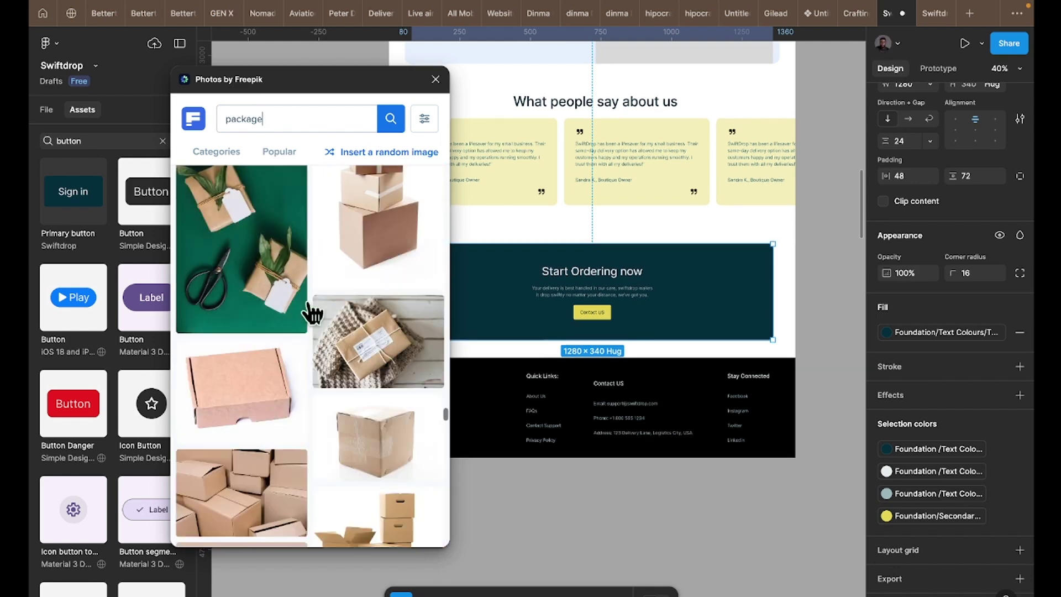
{"action": "scroll", "coordinate": [273, 294], "scroll_direction": "down", "scroll_amount": 6}
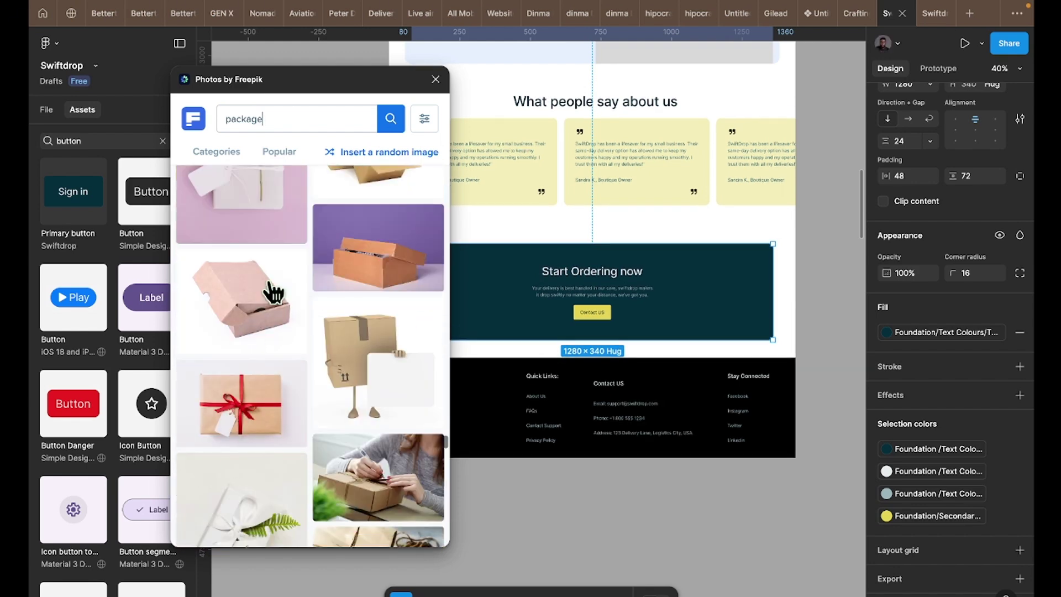
{"action": "scroll", "coordinate": [292, 397], "scroll_direction": "down", "scroll_amount": 5}
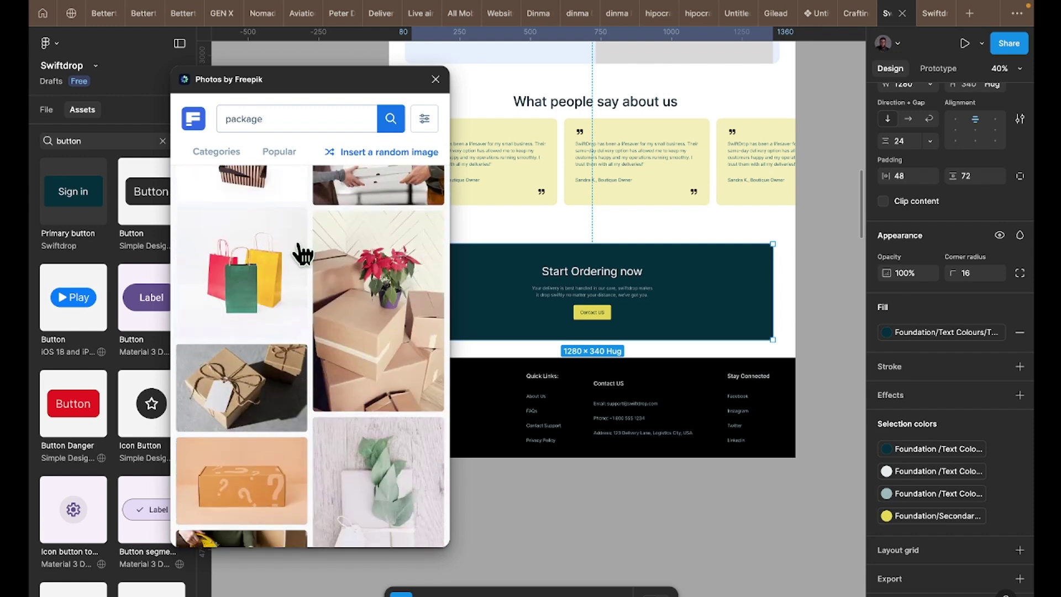
{"action": "scroll", "coordinate": [581, 440], "scroll_direction": "down", "scroll_amount": 5}
- Draw a rectangle about 544 × 401 on the empty canvas below the footer and fill it with the photo of three shopping bags
{"action": "scroll", "coordinate": [592, 442], "scroll_direction": "down", "scroll_amount": 3}
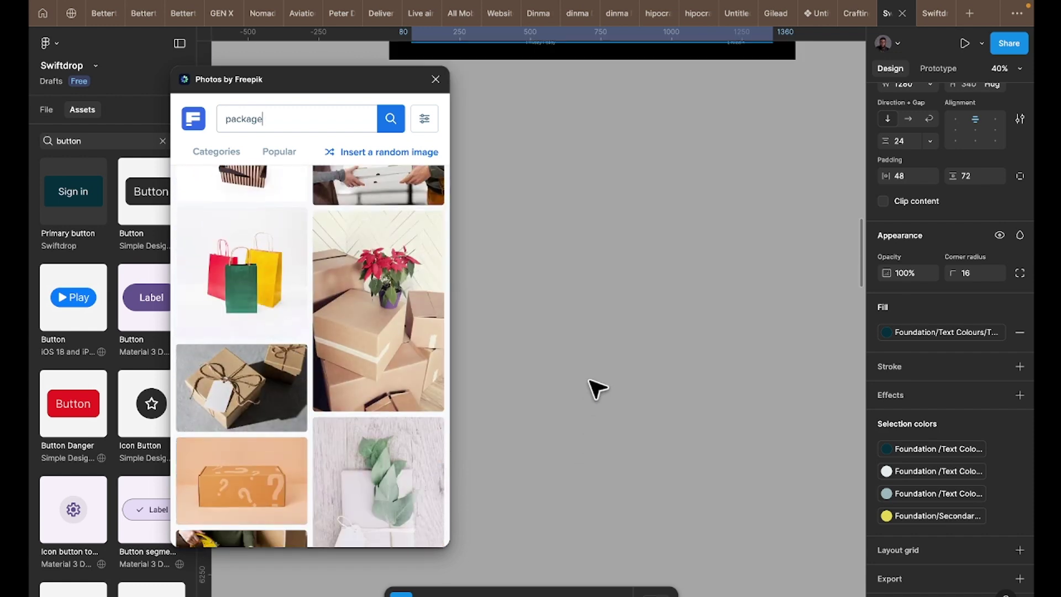
{"action": "left_click", "coordinate": [566, 166]}
{"action": "left_click_drag", "start_coordinate": [566, 166], "coordinate": [720, 279]}
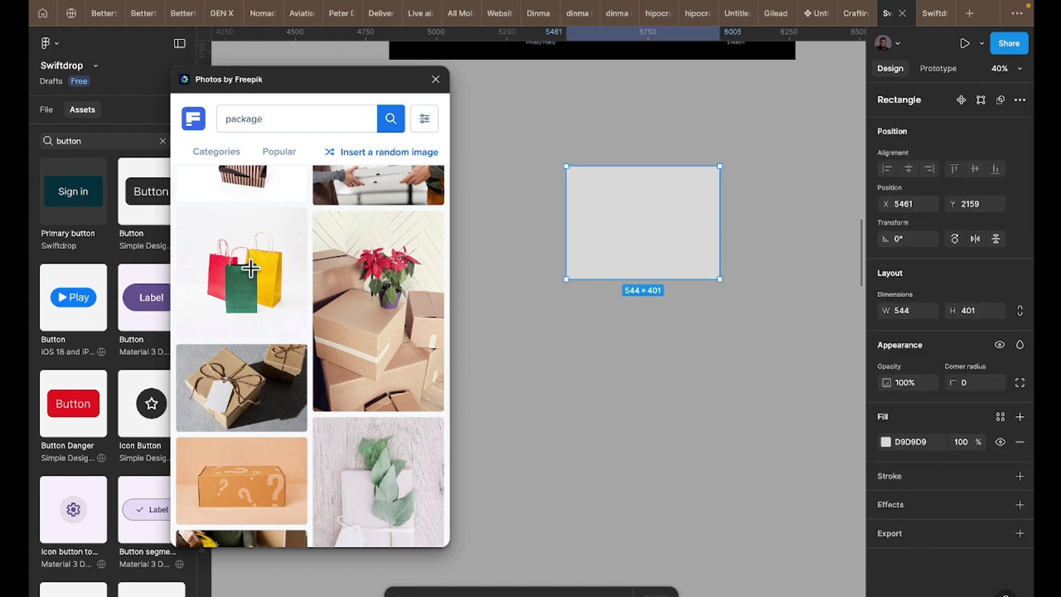
{"action": "left_click", "coordinate": [254, 288]}
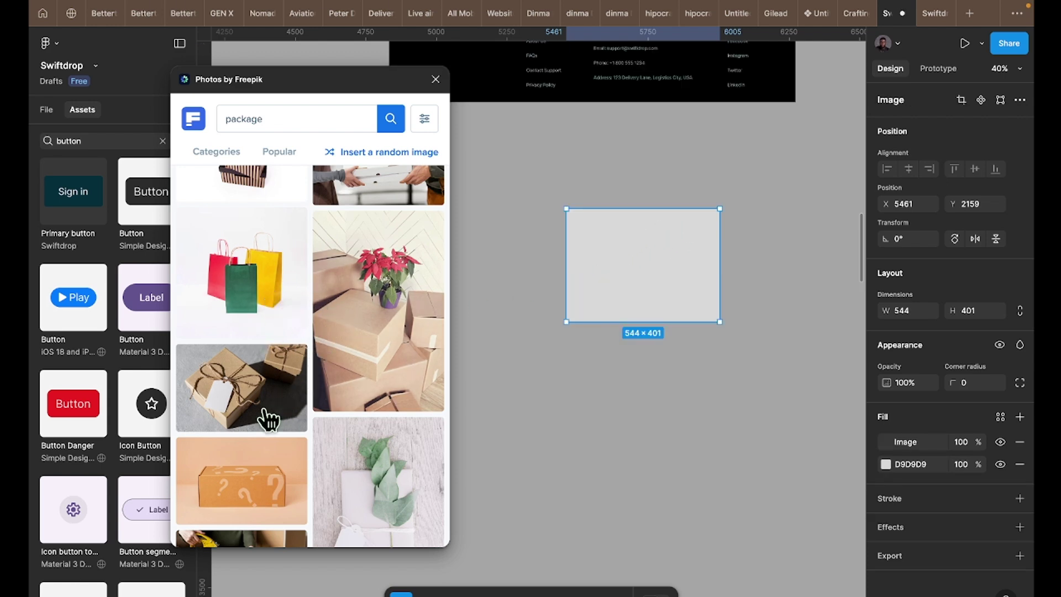
- Look through more of the "package" photos for alternatives, and close the Freepik plugin
{"action": "scroll", "coordinate": [269, 420], "scroll_direction": "down", "scroll_amount": 1}
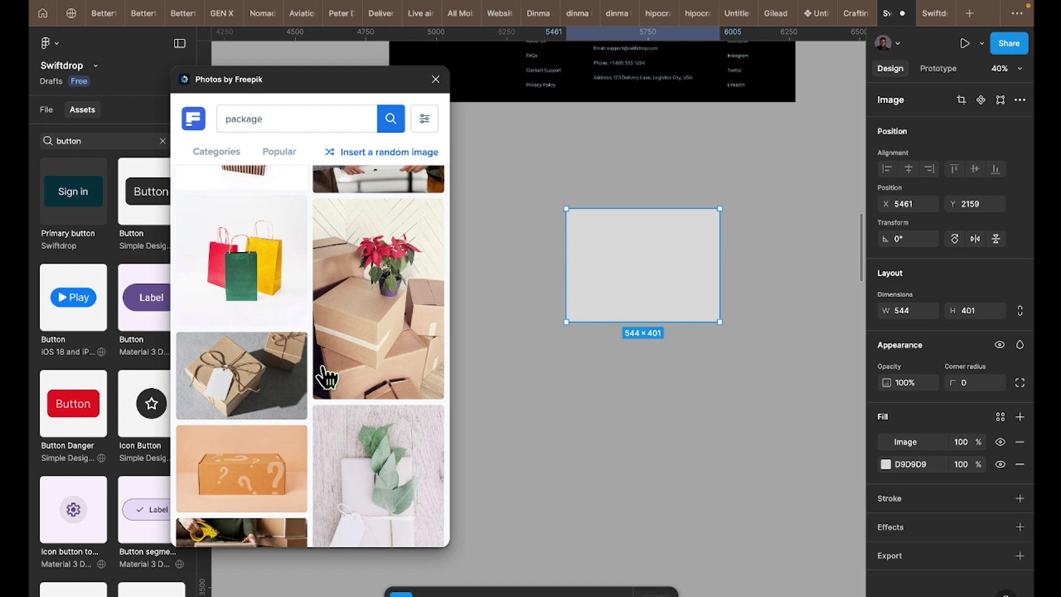
{"action": "scroll", "coordinate": [327, 377], "scroll_direction": "down", "scroll_amount": 3}
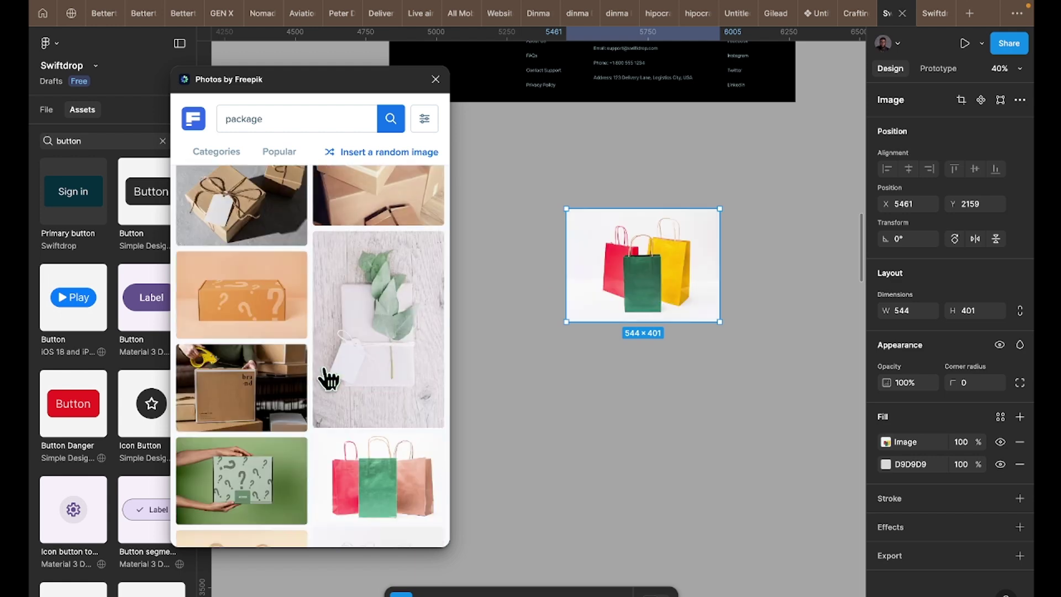
{"action": "scroll", "coordinate": [327, 378], "scroll_direction": "down", "scroll_amount": 12}
{"action": "scroll", "coordinate": [311, 405], "scroll_direction": "down", "scroll_amount": 5}
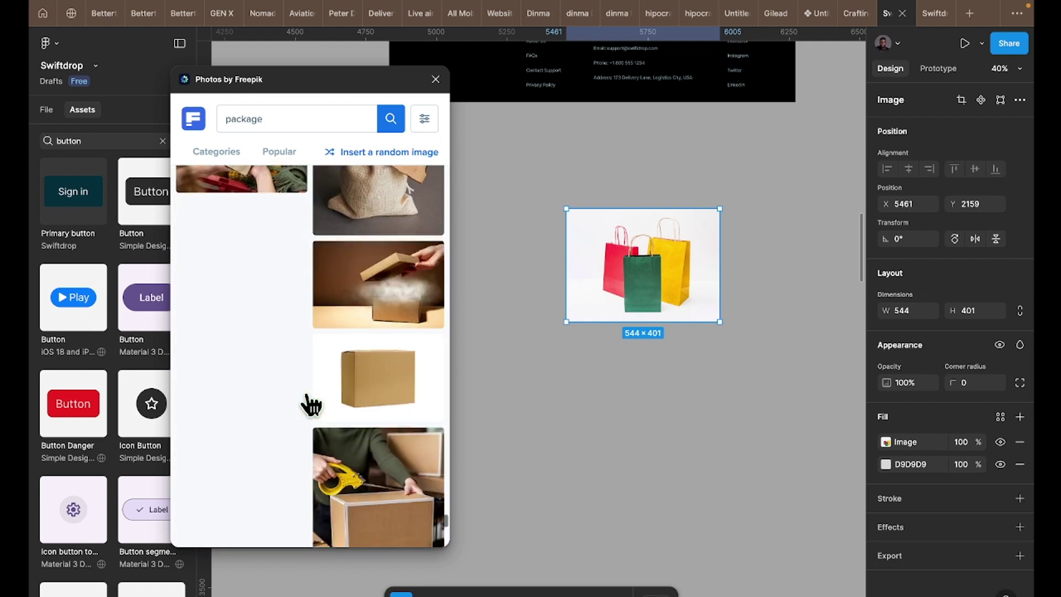
{"action": "scroll", "coordinate": [306, 390], "scroll_direction": "down", "scroll_amount": 9}
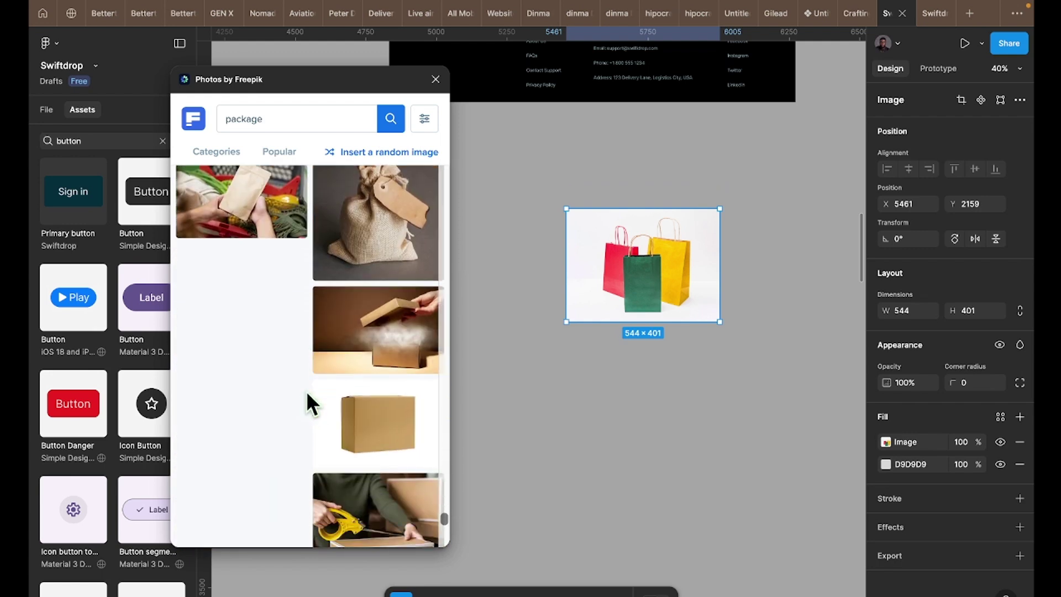
{"action": "scroll", "coordinate": [306, 390], "scroll_direction": "down", "scroll_amount": 4}
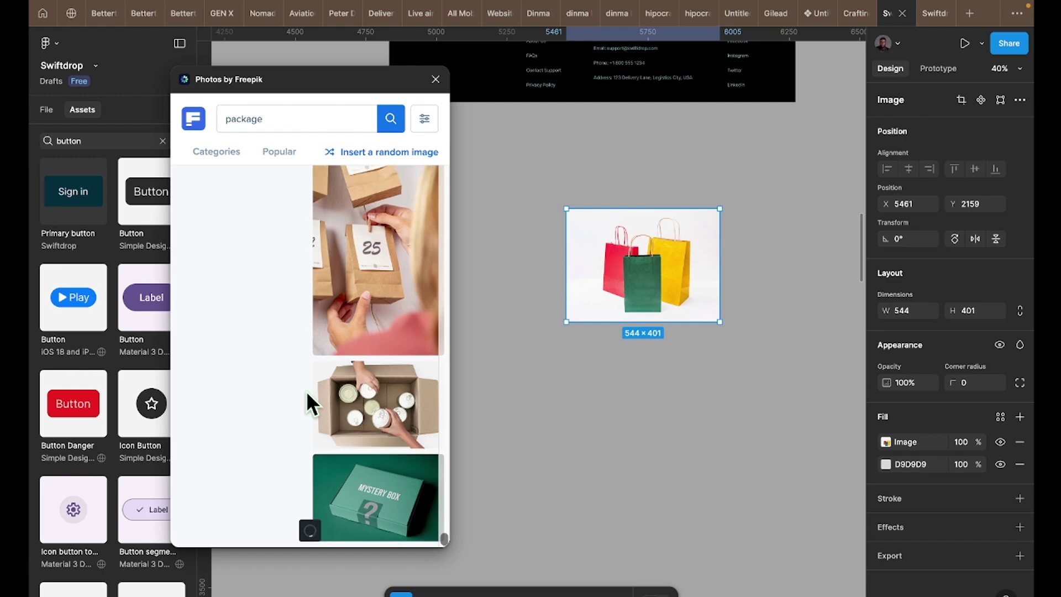
{"action": "left_click", "coordinate": [436, 79]}
- Find plugins matching "remove" and run Icons8 Background Remover's Remove background on the shopping bags image
{"action": "scroll", "coordinate": [651, 530], "scroll_direction": "right", "scroll_amount": 2}
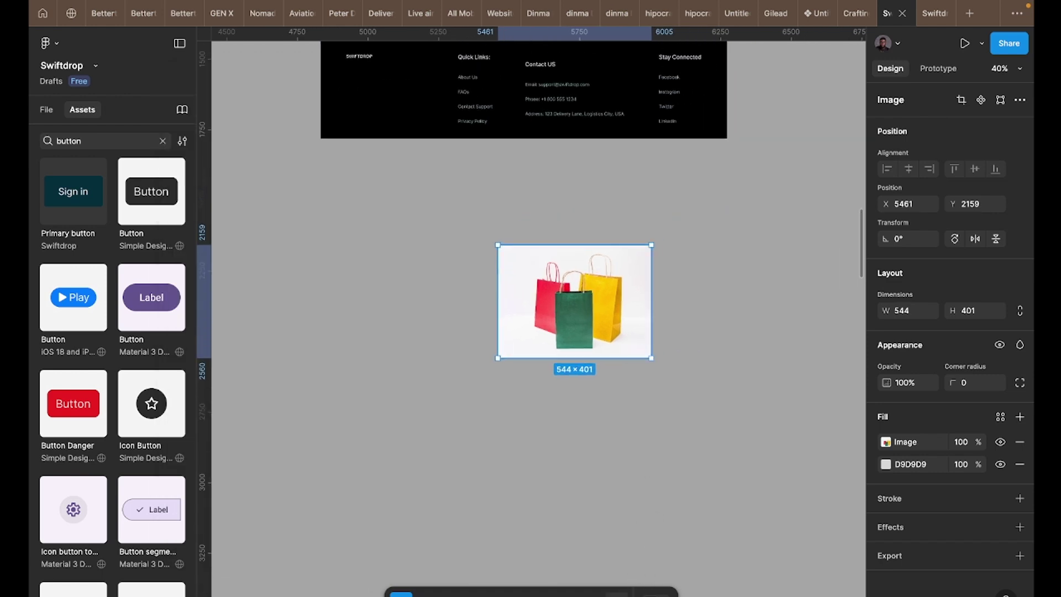
{"action": "left_click", "coordinate": [616, 593]}
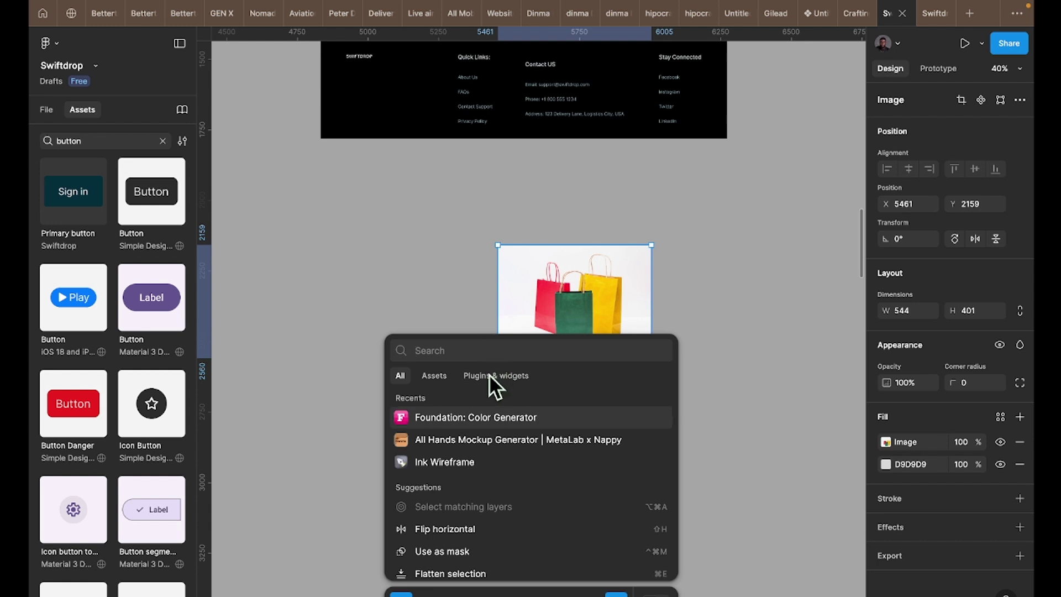
{"action": "left_click", "coordinate": [489, 375]}
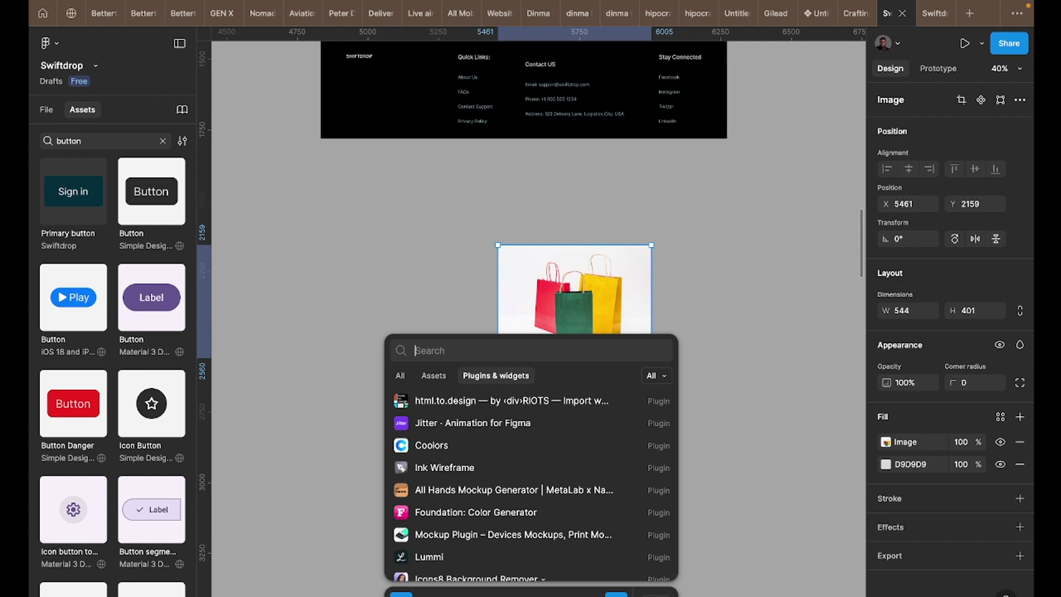
{"action": "type", "text": "remove"}
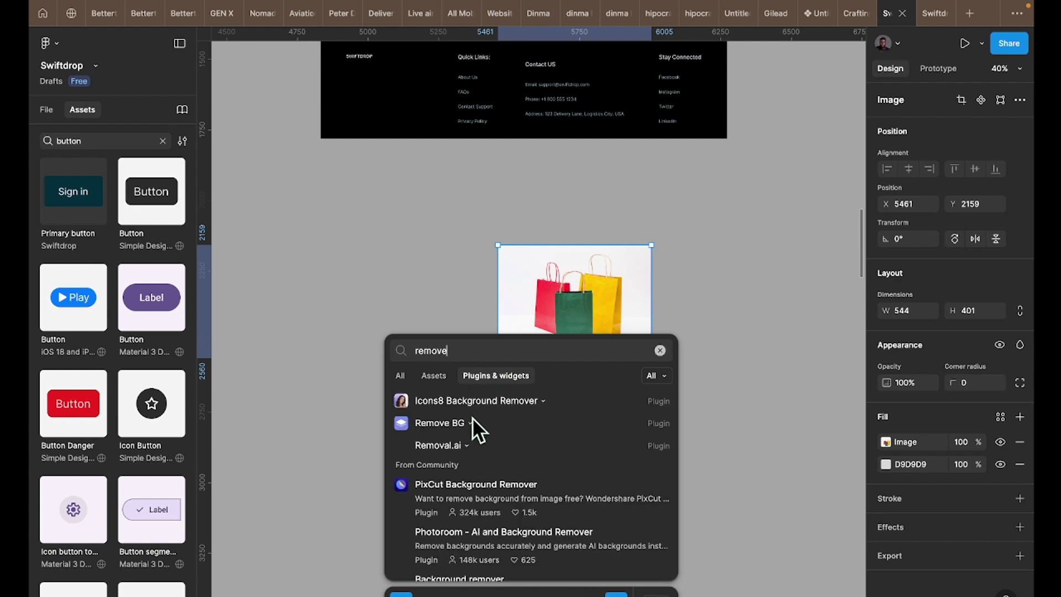
{"action": "mouse_move", "coordinate": [472, 399]}
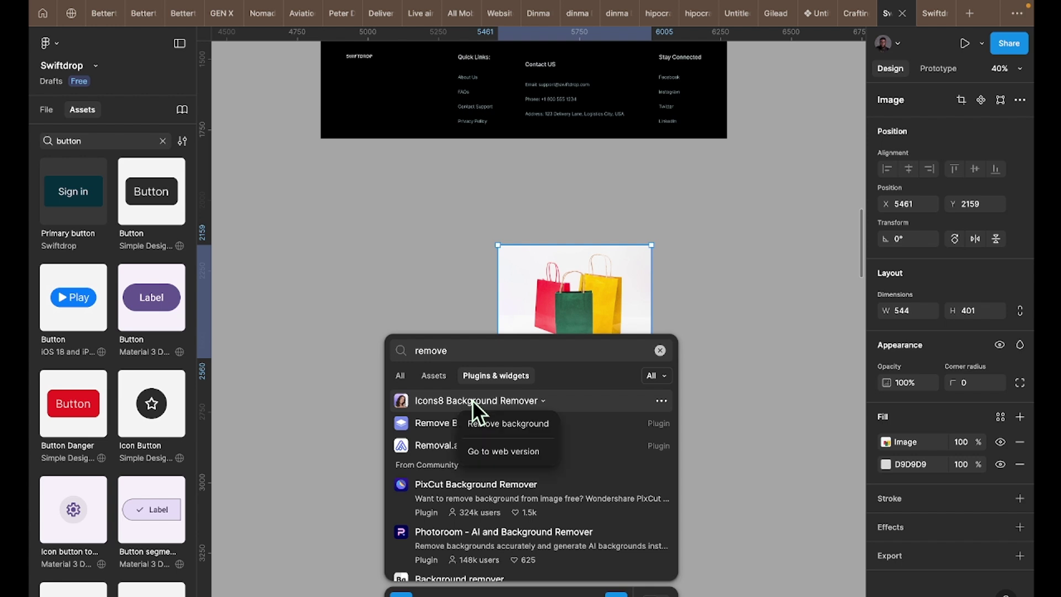
{"action": "left_click", "coordinate": [489, 426]}
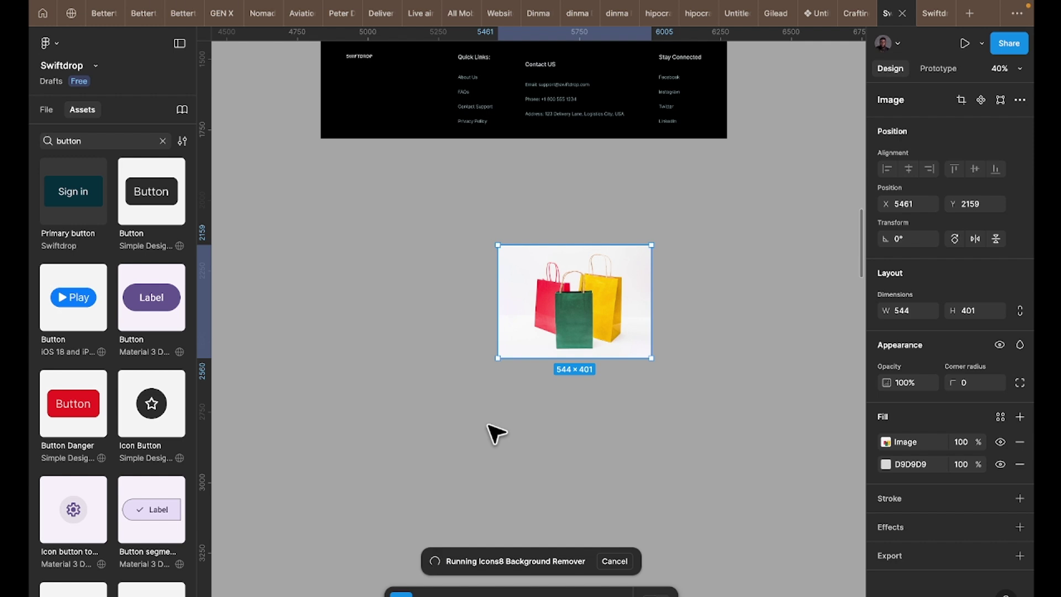
- Switch to the Swiftdrop prototype preview and examine the page from Package Pickup to the "What people say about us" testimonials
{"action": "left_click", "coordinate": [925, 18]}
{"action": "scroll", "coordinate": [750, 309], "scroll_direction": "up", "scroll_amount": 10}
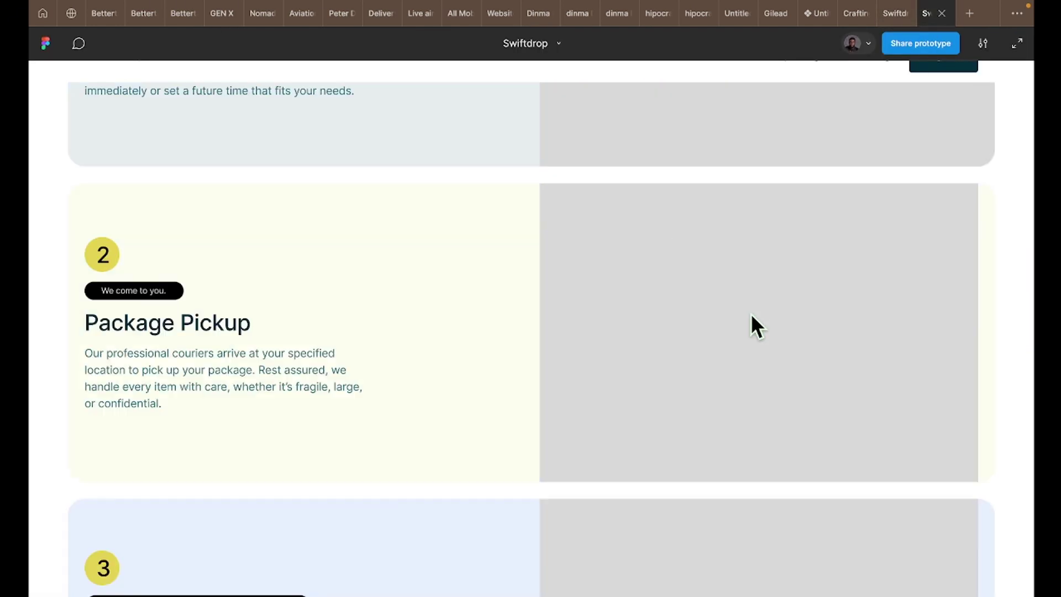
{"action": "scroll", "coordinate": [750, 314], "scroll_direction": "up", "scroll_amount": 5}
{"action": "scroll", "coordinate": [752, 322], "scroll_direction": "down", "scroll_amount": 5}
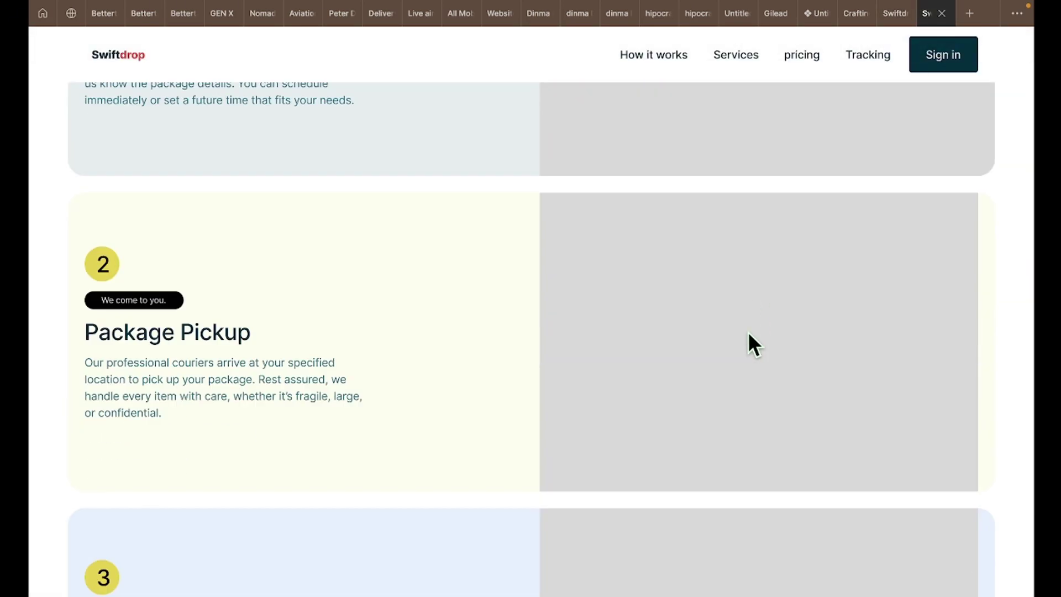
{"action": "scroll", "coordinate": [749, 334], "scroll_direction": "down", "scroll_amount": 9}
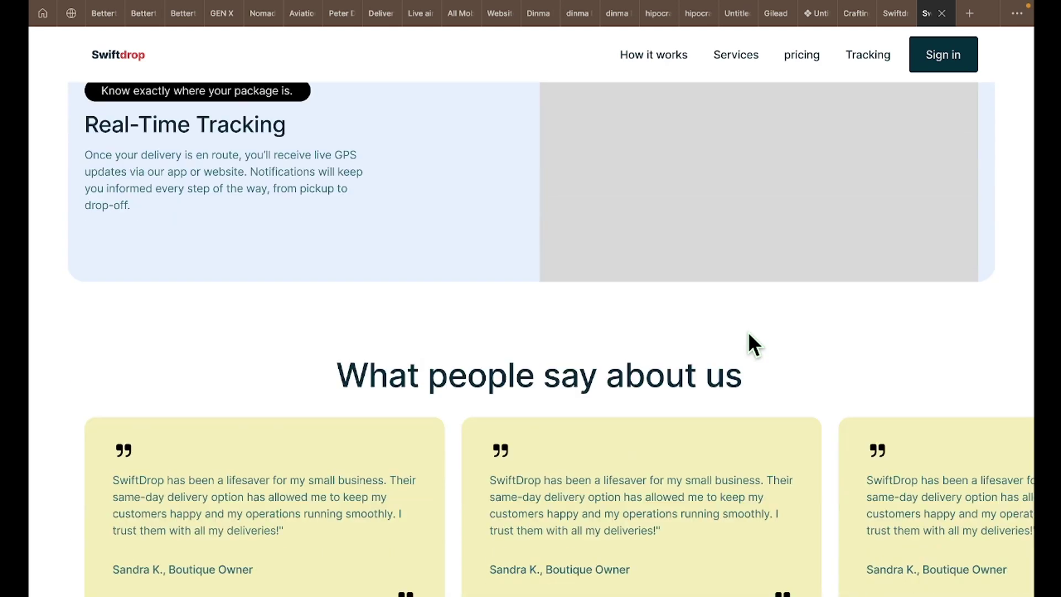
{"action": "scroll", "coordinate": [749, 335], "scroll_direction": "down", "scroll_amount": 2}
{"action": "scroll", "coordinate": [748, 339], "scroll_direction": "up", "scroll_amount": 1}
{"action": "scroll", "coordinate": [755, 343], "scroll_direction": "down", "scroll_amount": 2}
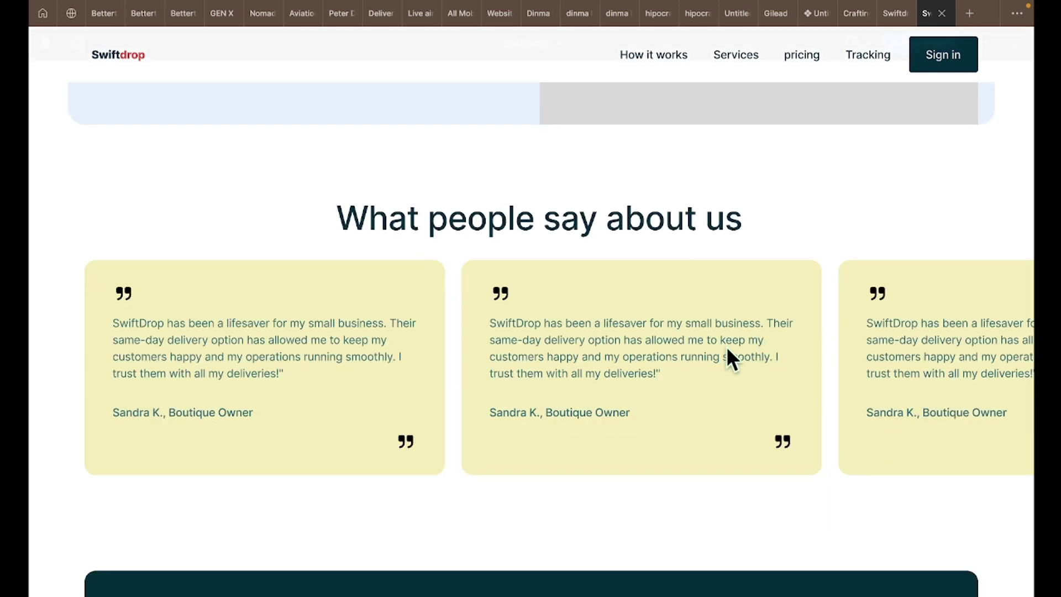
{"action": "scroll", "coordinate": [727, 350], "scroll_direction": "up", "scroll_amount": 1}
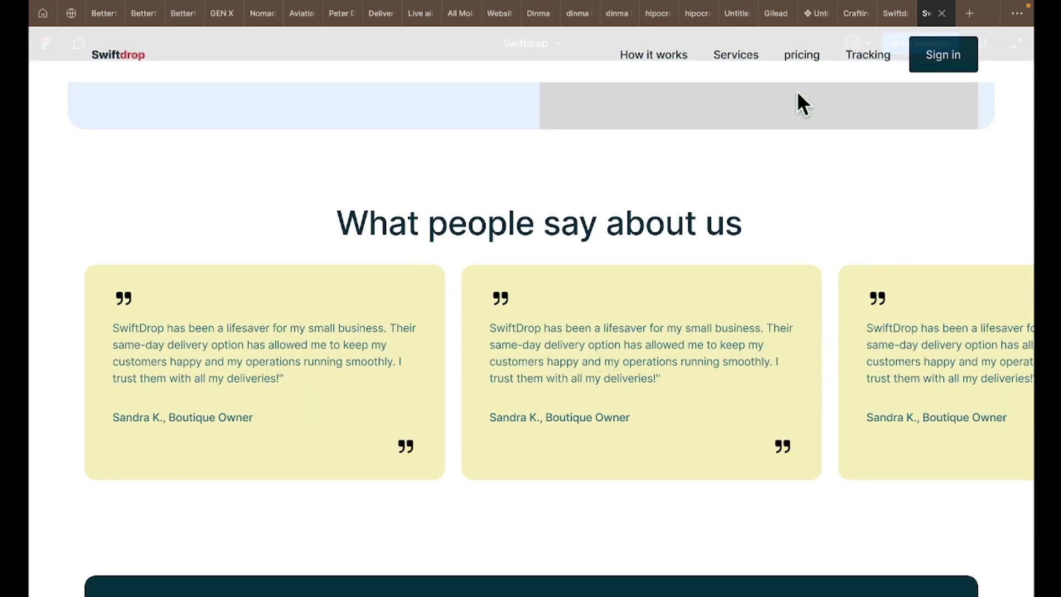
- Check the shopping bags image's scroll behaviour in the design file, and examine the prototype preview from the getting-started steps to the testimonials
{"action": "left_click", "coordinate": [887, 17]}
{"action": "scroll", "coordinate": [699, 220], "scroll_direction": "up", "scroll_amount": 10}
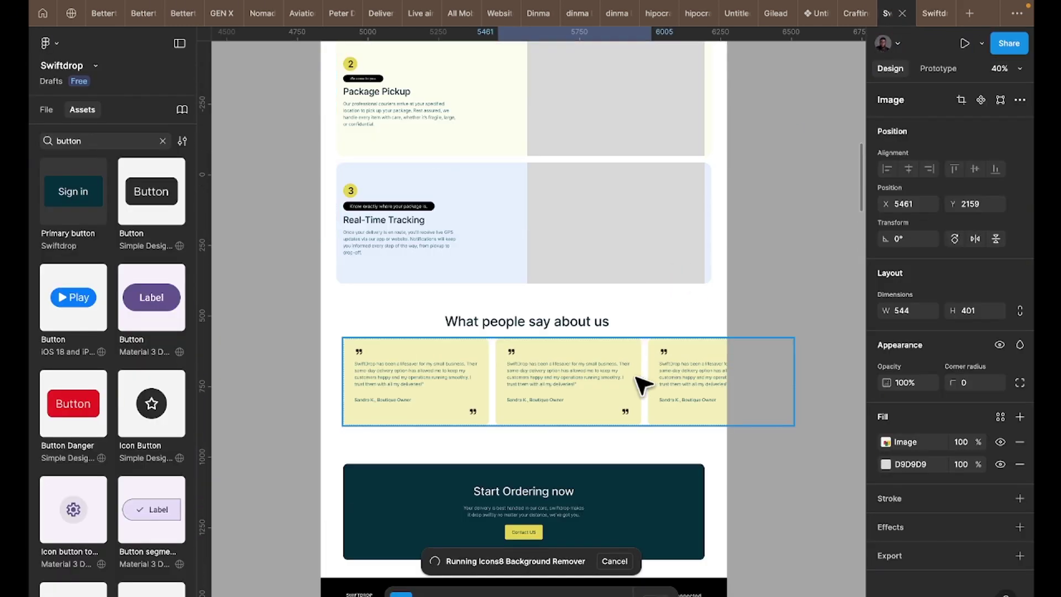
{"action": "left_click", "coordinate": [934, 68]}
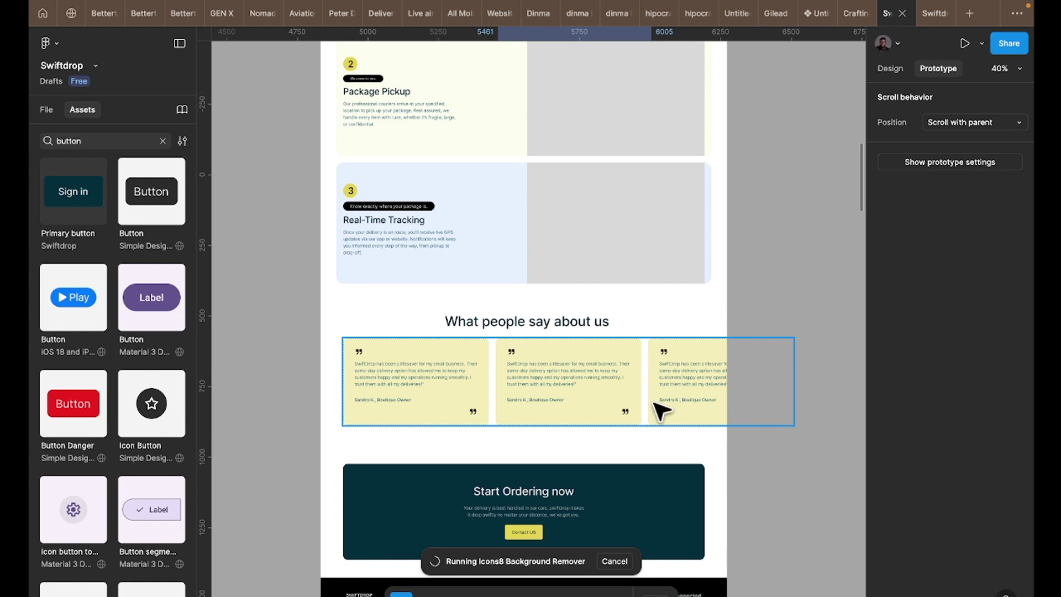
{"action": "scroll", "coordinate": [469, 559], "scroll_direction": "down", "scroll_amount": 6}
{"action": "scroll", "coordinate": [500, 539], "scroll_direction": "down", "scroll_amount": 4}
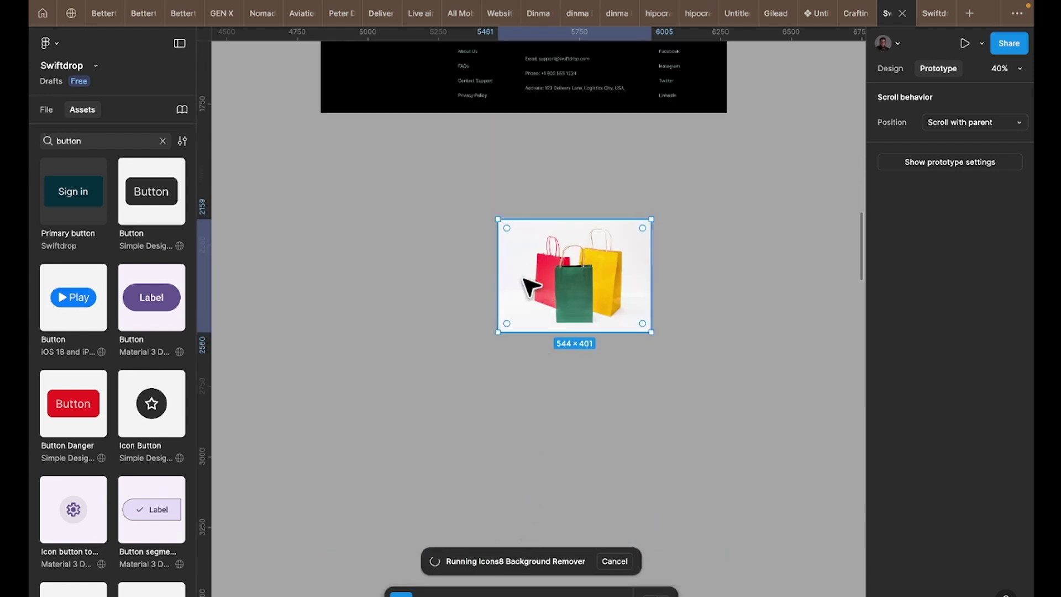
{"action": "left_click", "coordinate": [927, 19]}
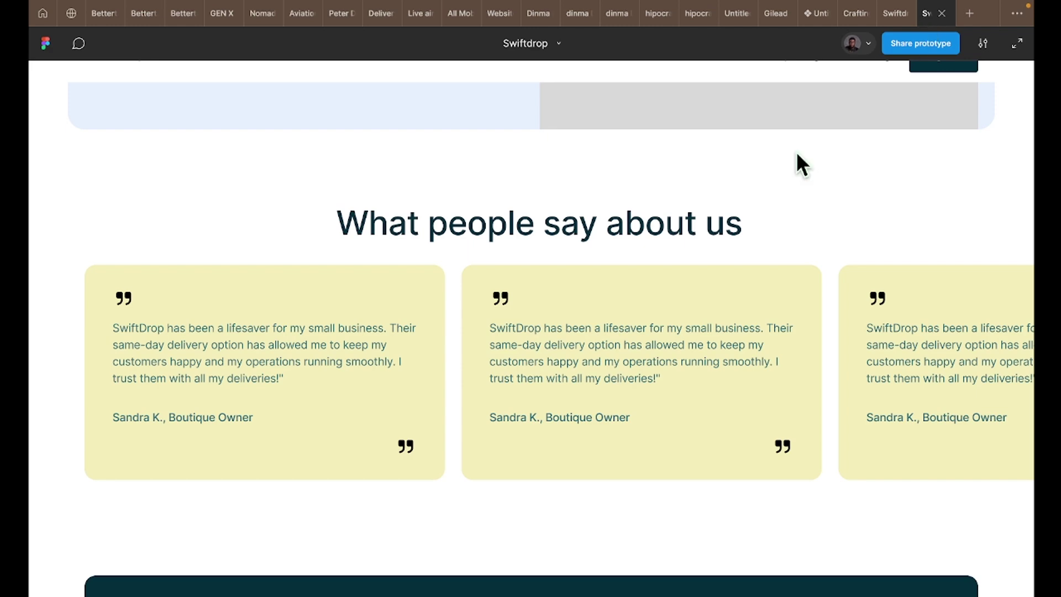
{"action": "scroll", "coordinate": [622, 258], "scroll_direction": "up", "scroll_amount": 10}
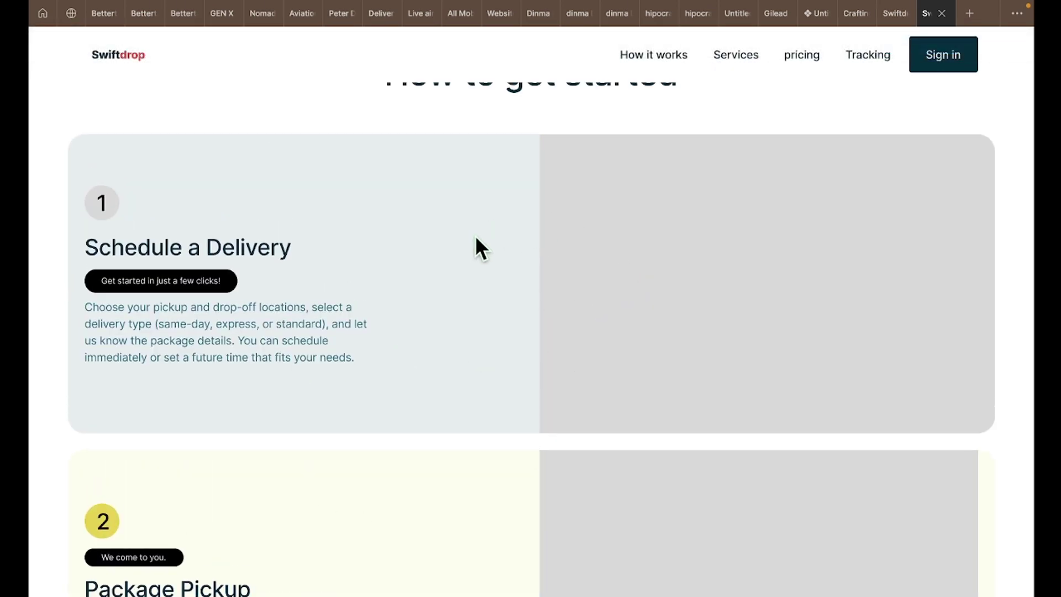
{"action": "scroll", "coordinate": [681, 188], "scroll_direction": "down", "scroll_amount": 5}
{"action": "scroll", "coordinate": [718, 216], "scroll_direction": "down", "scroll_amount": 5}
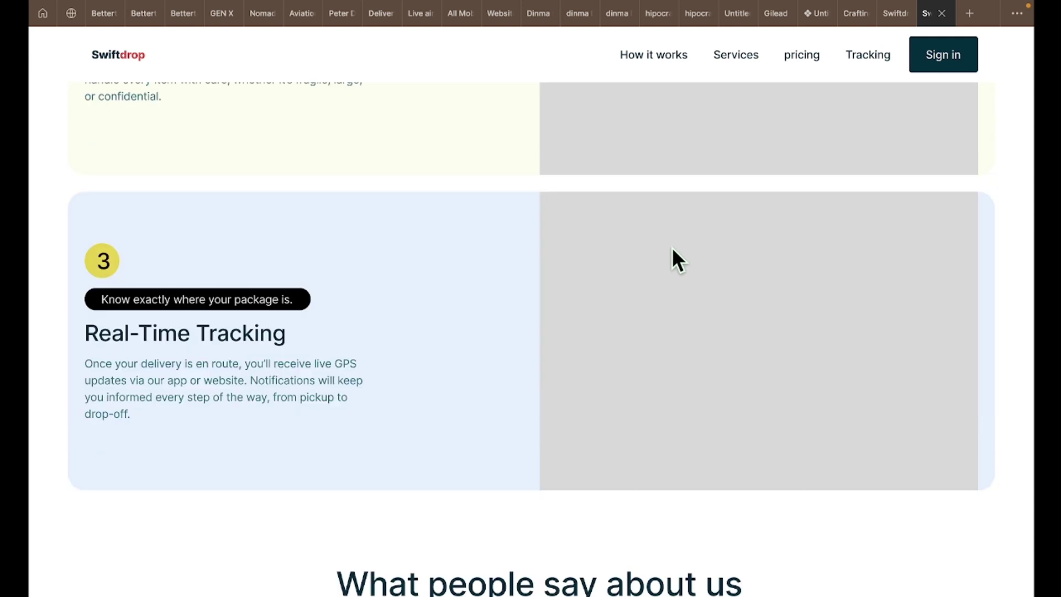
{"action": "mouse_move", "coordinate": [900, 22]}
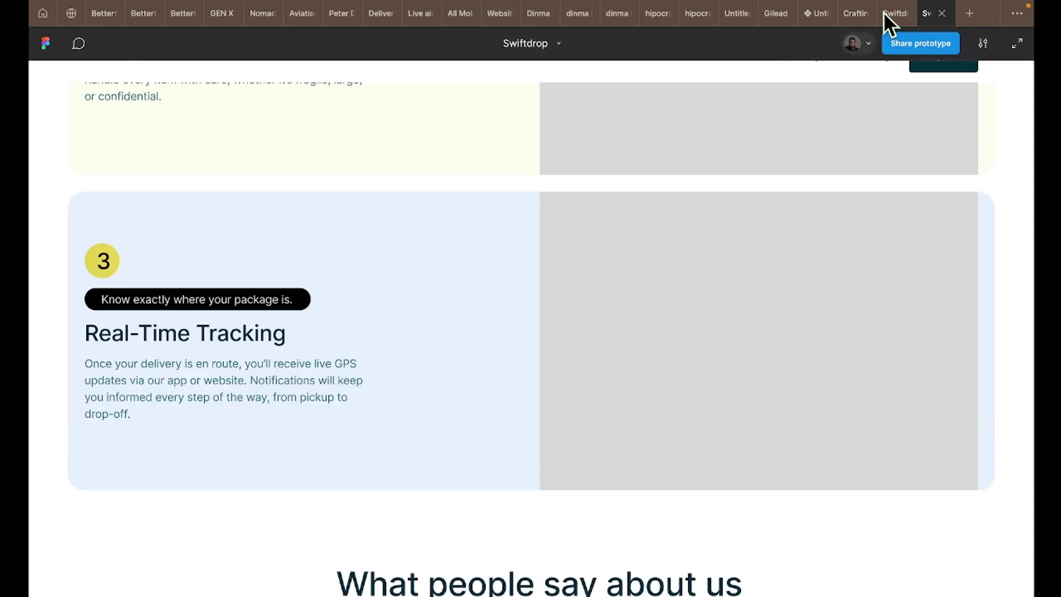
- Return to the design file and remove the grey D9D9D9 fill behind the shopping bags image
{"action": "left_click", "coordinate": [883, 11]}
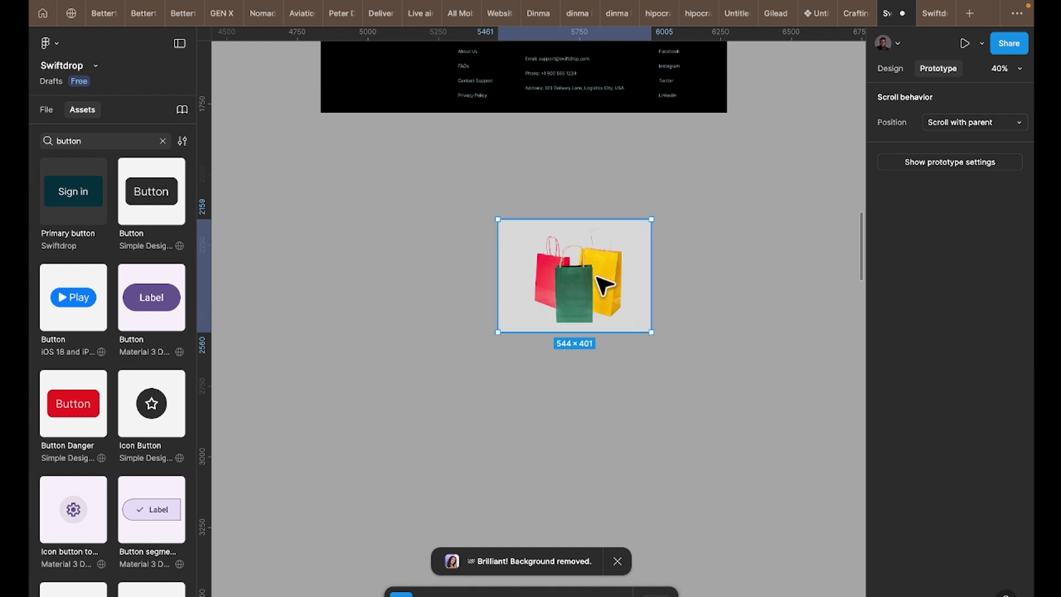
{"action": "left_click", "coordinate": [892, 68]}
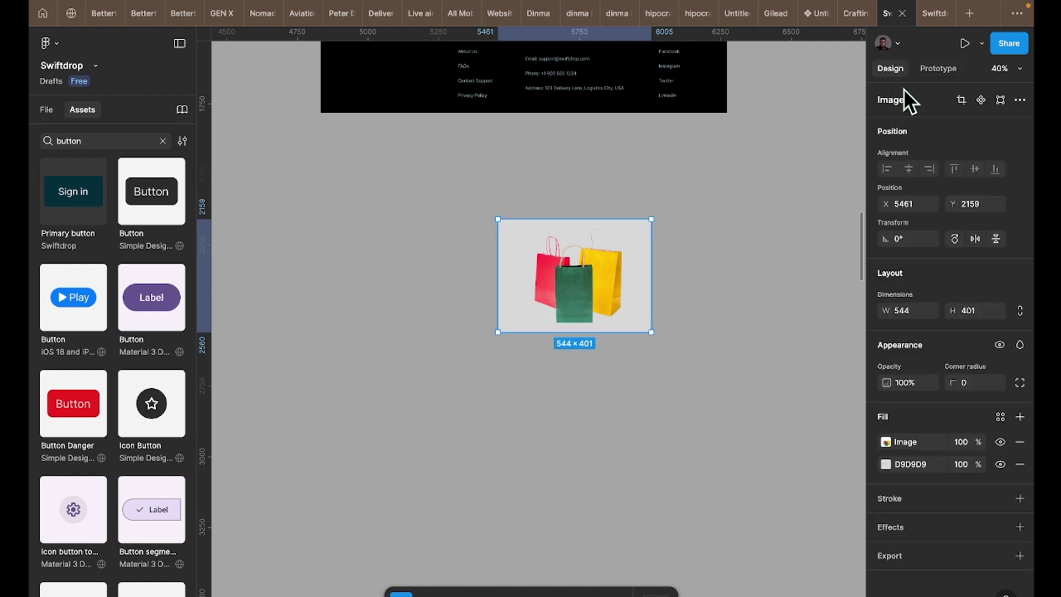
{"action": "left_click", "coordinate": [1019, 464]}
- Duplicate the shopping bags image beside the original at X 6107, Y 1959 and add a 000000 fill at 20% to the copy
{"action": "scroll", "coordinate": [608, 351], "scroll_direction": "up", "scroll_amount": 3}
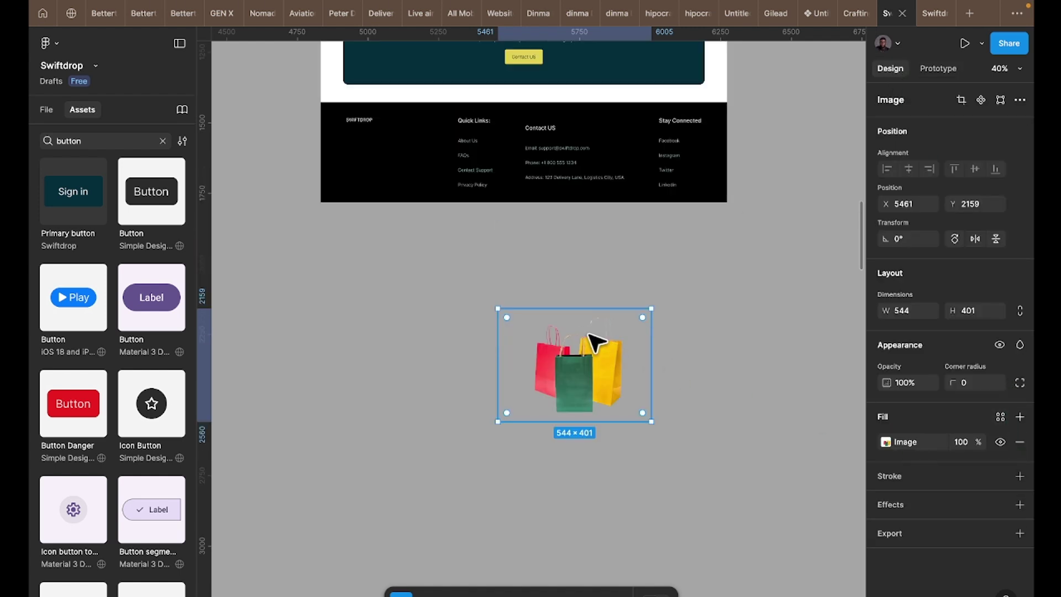
{"action": "left_click_drag", "start_coordinate": [586, 358], "coordinate": [783, 302]}
{"action": "left_click", "coordinate": [1020, 417]}
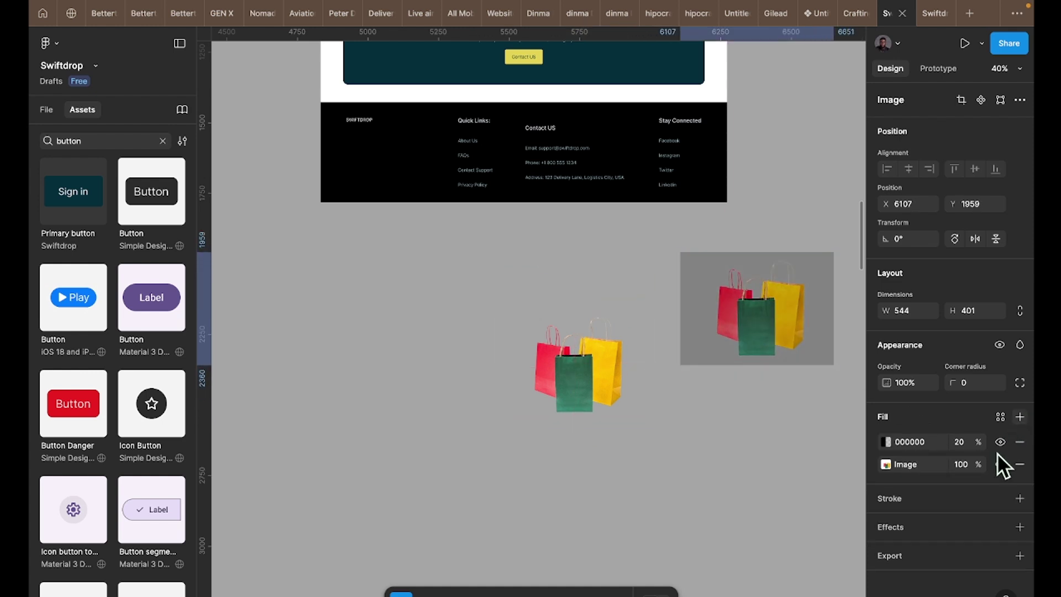
- Try to apply the Foundation/Secondary/S75 colour style to the duplicated bags image, and undo that change
{"action": "left_click", "coordinate": [998, 419]}
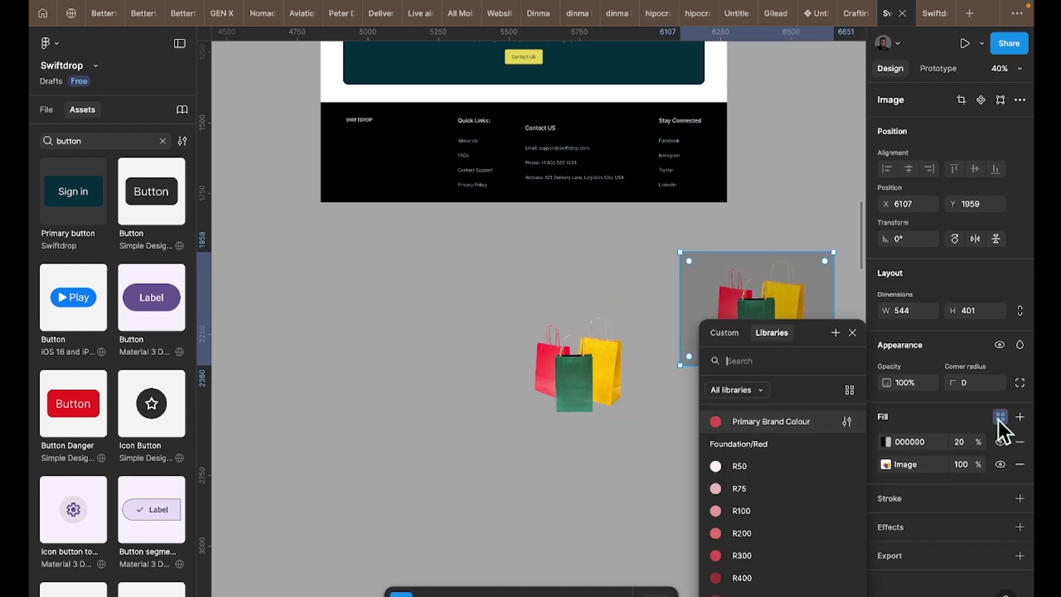
{"action": "scroll", "coordinate": [740, 515], "scroll_direction": "down", "scroll_amount": 10}
{"action": "scroll", "coordinate": [741, 516], "scroll_direction": "up", "scroll_amount": 5}
{"action": "left_click", "coordinate": [741, 503]}
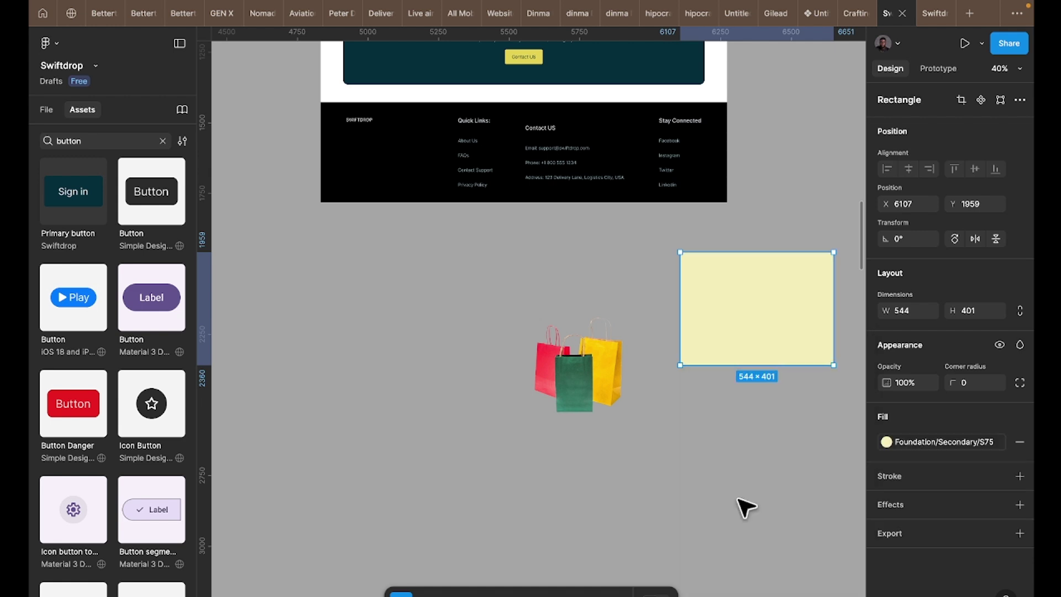
{"action": "left_click", "coordinate": [774, 433]}
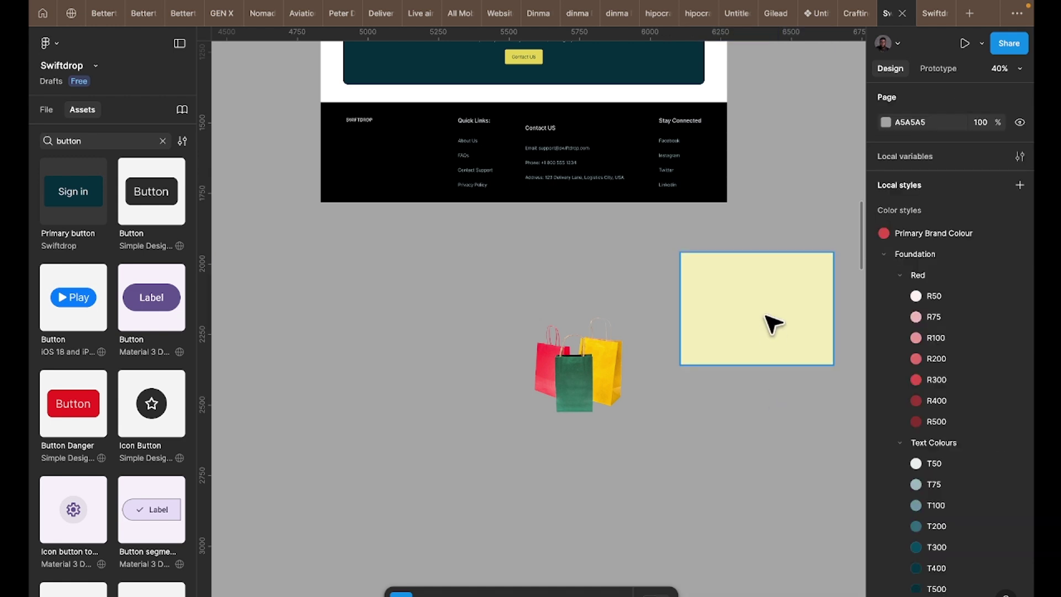
{"action": "double_click", "coordinate": [772, 323]}
{"action": "key", "text": "Escape"}
{"action": "key", "text": "Return"}
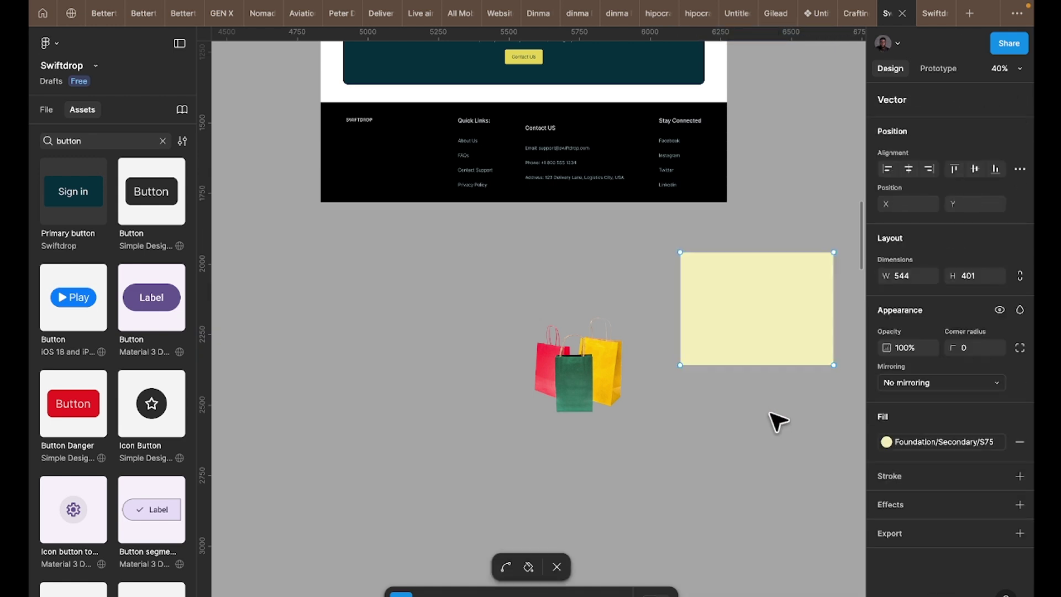
{"action": "key", "text": "Escape"}
{"action": "key", "text": "ctrl+v"}
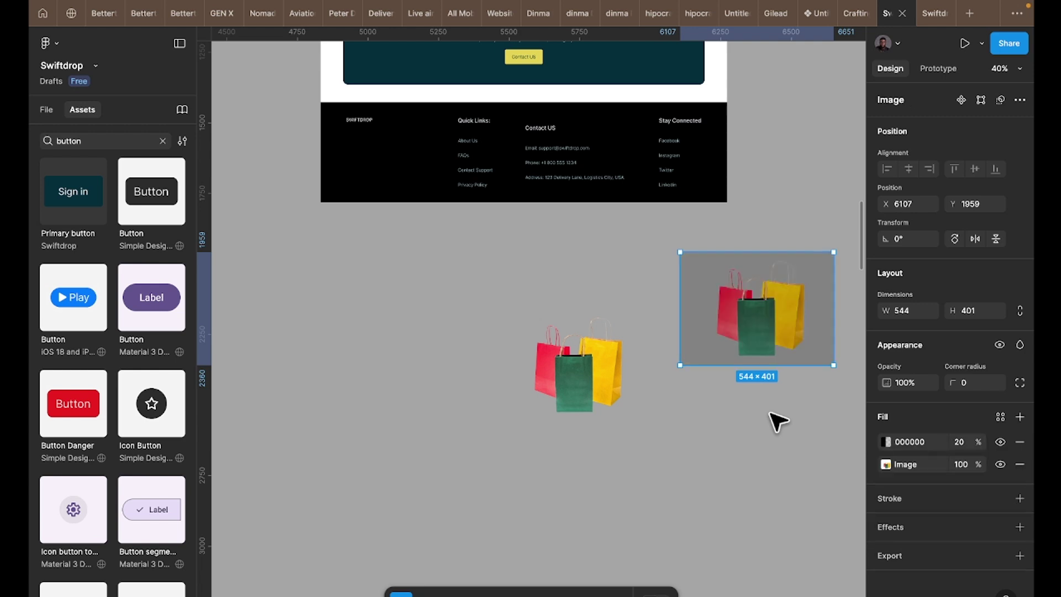
- Move the duplicate's solid fill beneath its image fill and recolour it to light yellow FFED6F at 100%
{"action": "scroll", "coordinate": [774, 414], "scroll_direction": "right", "scroll_amount": 5}
{"action": "left_click", "coordinate": [742, 344]}
{"action": "left_click", "coordinate": [654, 327]}
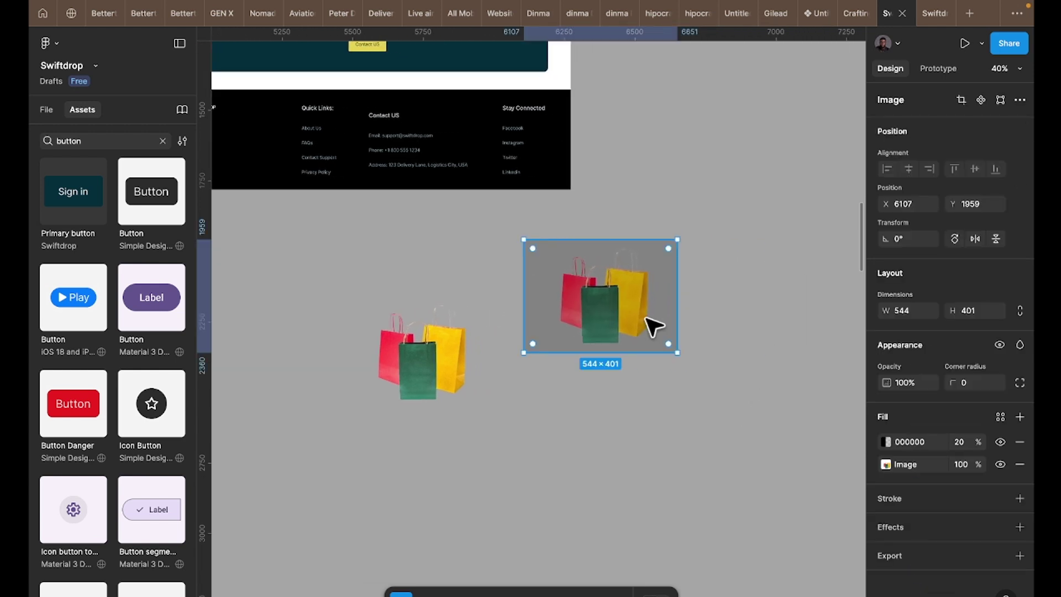
{"action": "left_click_drag", "start_coordinate": [873, 441], "coordinate": [874, 469]}
{"action": "left_click", "coordinate": [886, 464]}
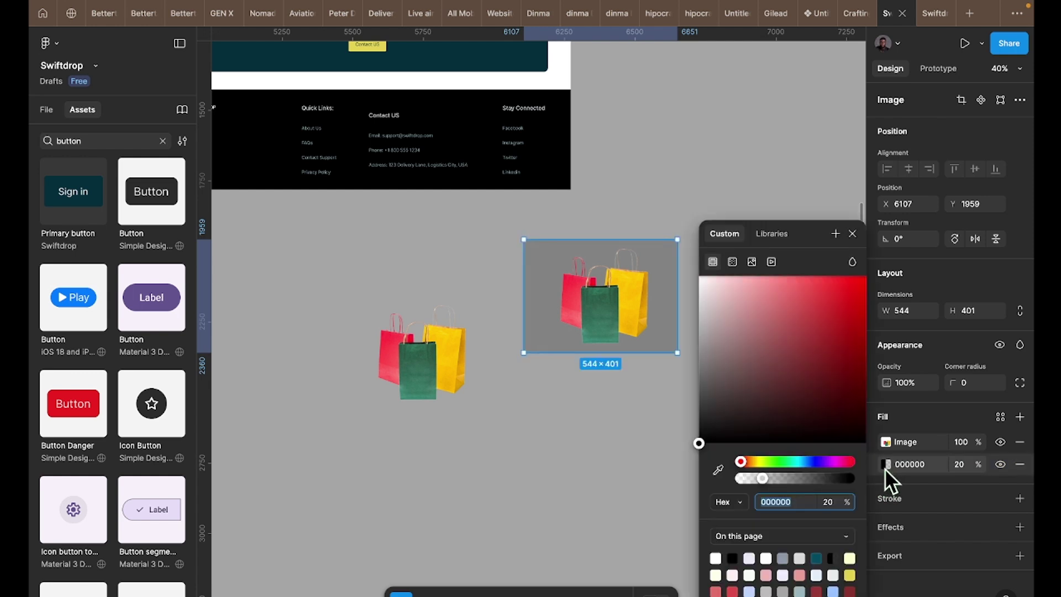
{"action": "left_click", "coordinate": [849, 576]}
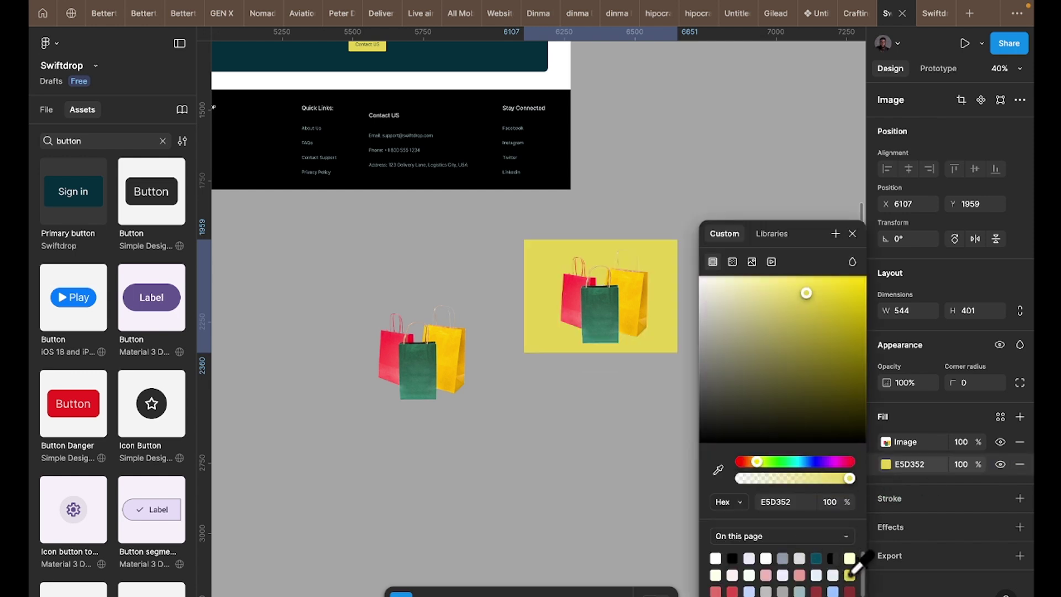
{"action": "scroll", "coordinate": [810, 575], "scroll_direction": "down", "scroll_amount": 1}
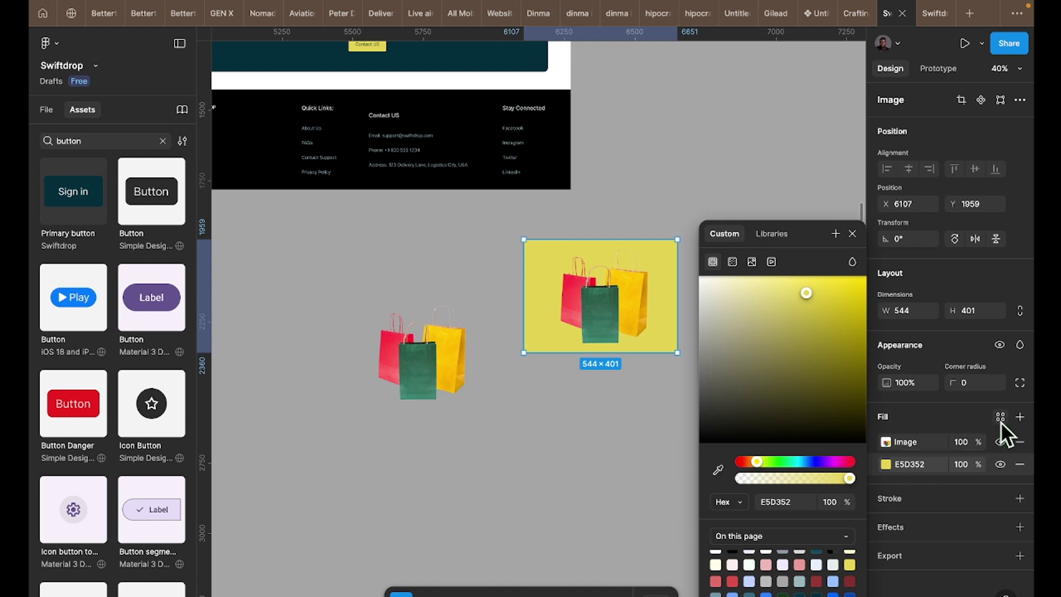
{"action": "left_click_drag", "start_coordinate": [806, 301], "coordinate": [797, 282]}
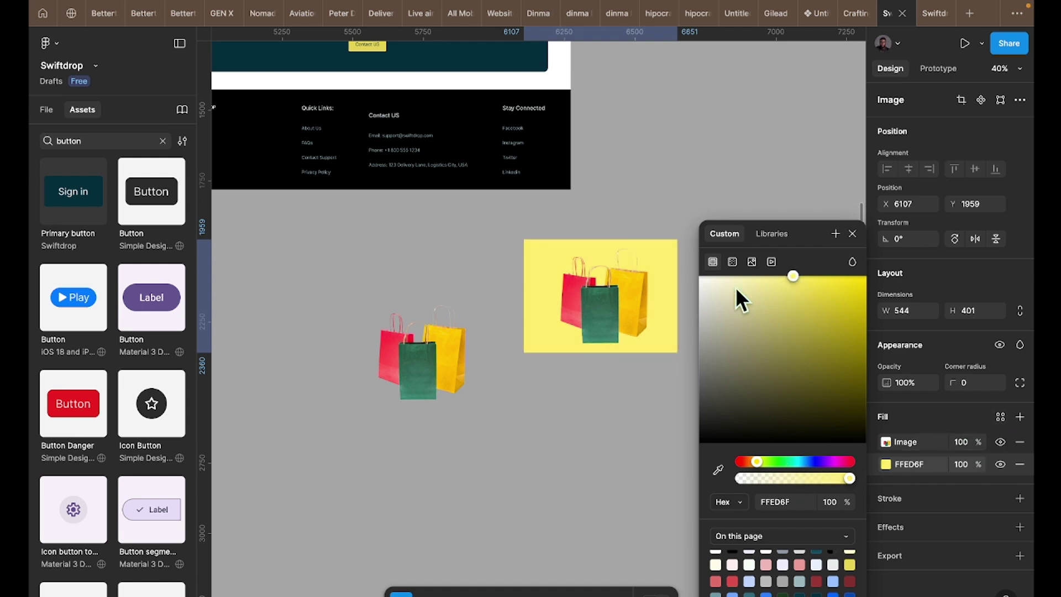
- Place the original background-free bags image inside the "Start Ordering now" frame and move that frame to X 85, Y 3569
{"action": "left_click", "coordinate": [415, 372]}
{"action": "left_click_drag", "start_coordinate": [461, 323], "coordinate": [452, 268]}
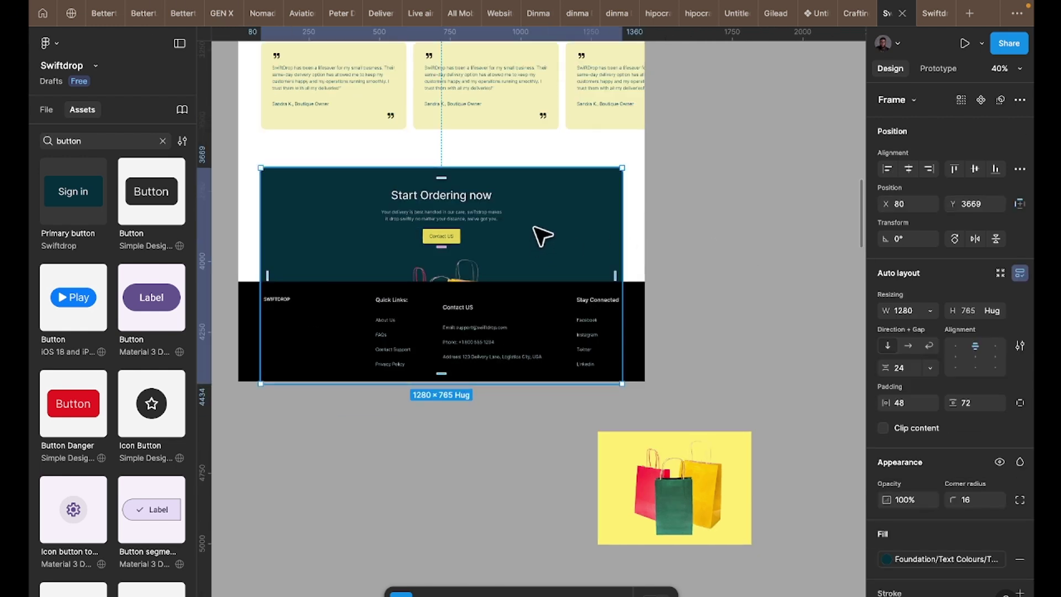
{"action": "left_click_drag", "start_coordinate": [540, 246], "coordinate": [543, 219]}
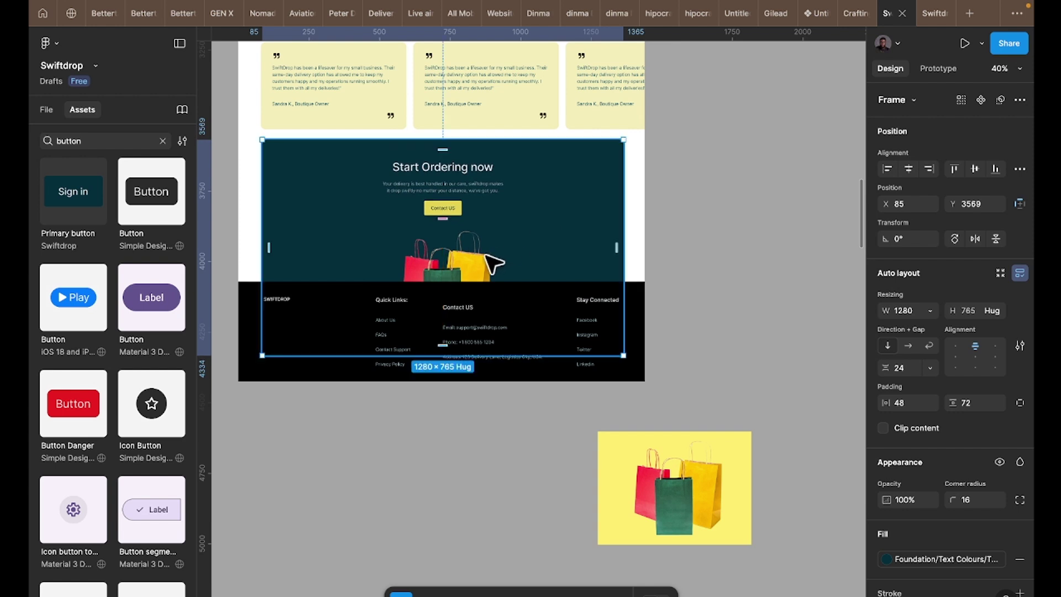
- Make the bags image ignore the section's auto layout and move it up so it overlaps the frame's lower edge
{"action": "left_click", "coordinate": [488, 266]}
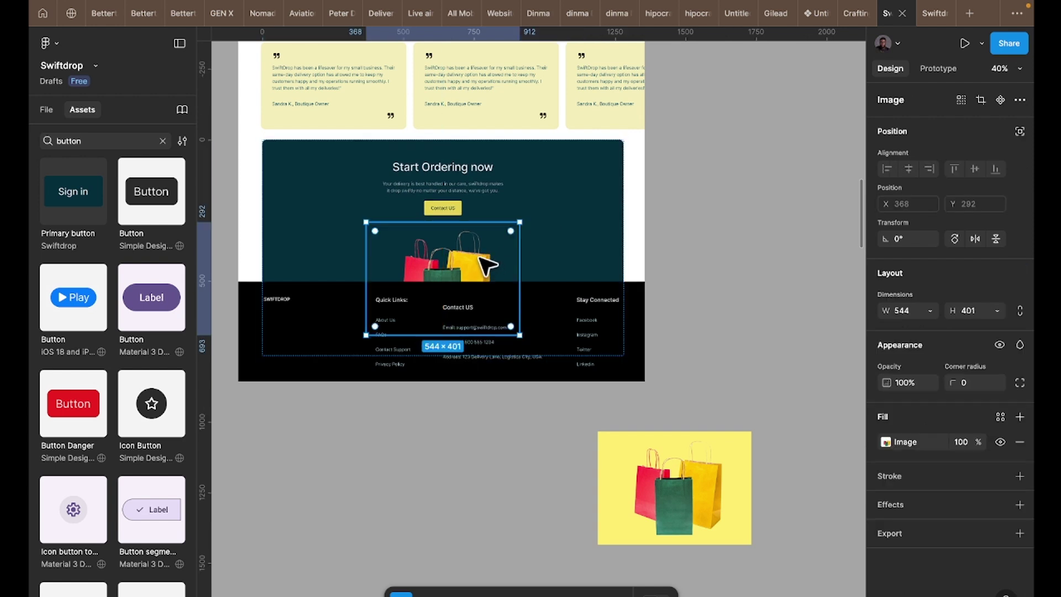
{"action": "left_click", "coordinate": [1020, 132]}
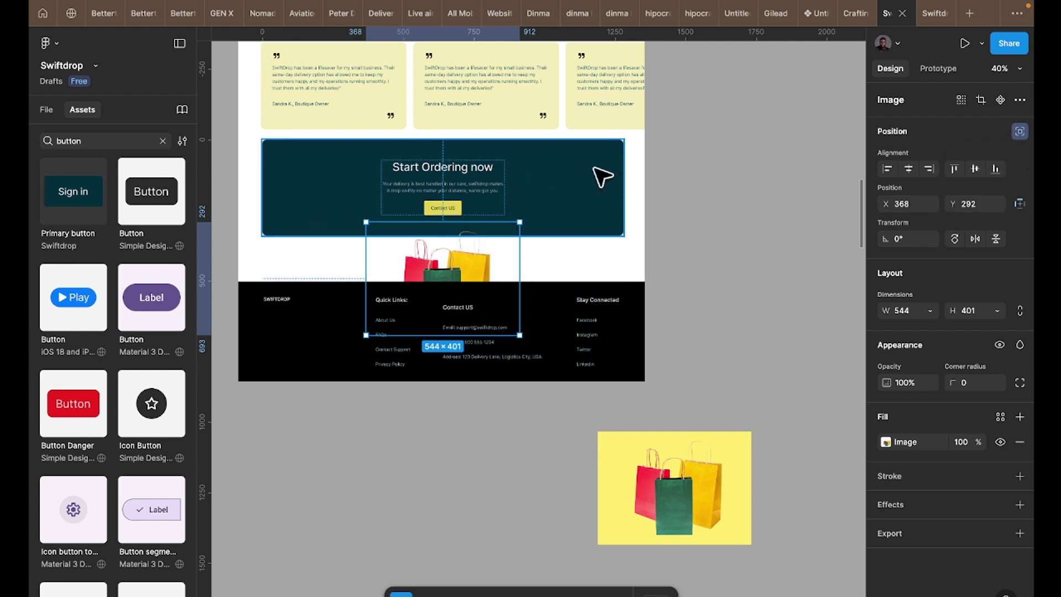
{"action": "left_click_drag", "start_coordinate": [462, 248], "coordinate": [499, 200]}
- Clip the "Start Ordering now" frame's content and place the bags in its lower right corner, with a copy in the lower left at X -82, Y 120
{"action": "left_click", "coordinate": [601, 183]}
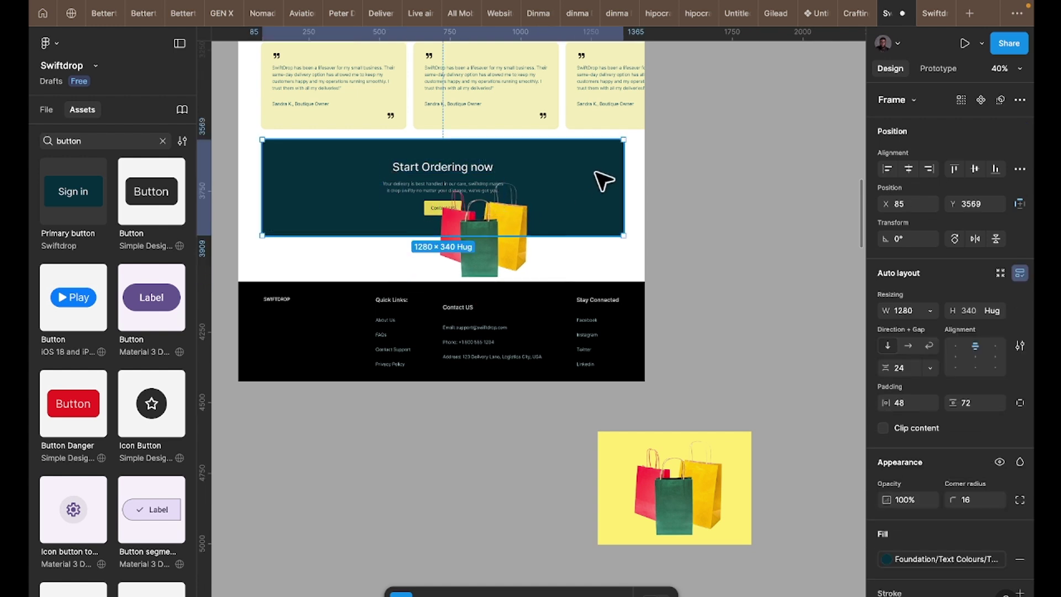
{"action": "scroll", "coordinate": [939, 370], "scroll_direction": "down", "scroll_amount": 3}
{"action": "scroll", "coordinate": [912, 409], "scroll_direction": "up", "scroll_amount": 2}
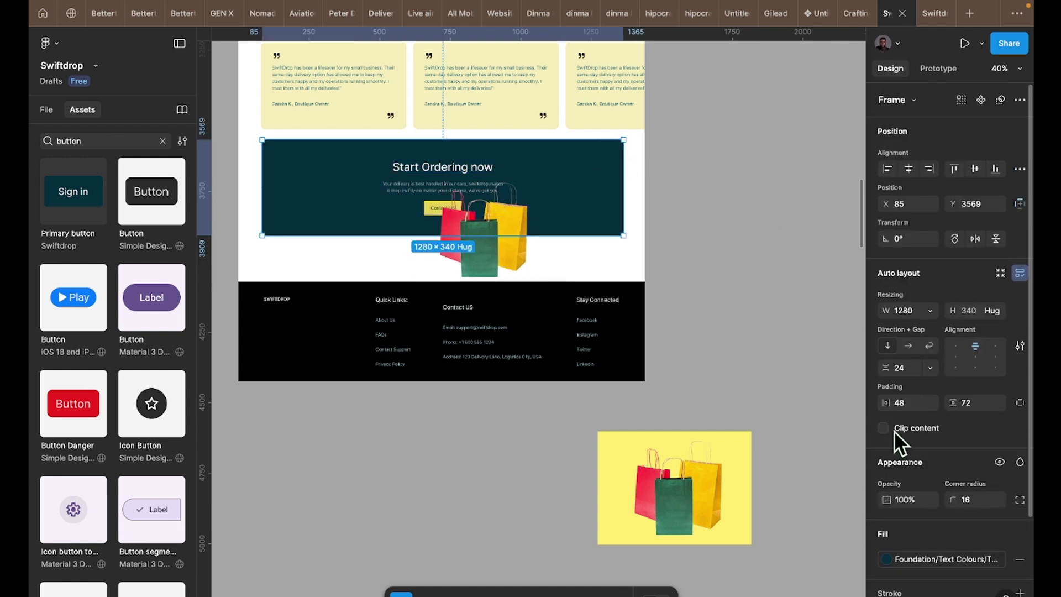
{"action": "left_click", "coordinate": [508, 222]}
{"action": "left_click_drag", "start_coordinate": [508, 222], "coordinate": [342, 218]}
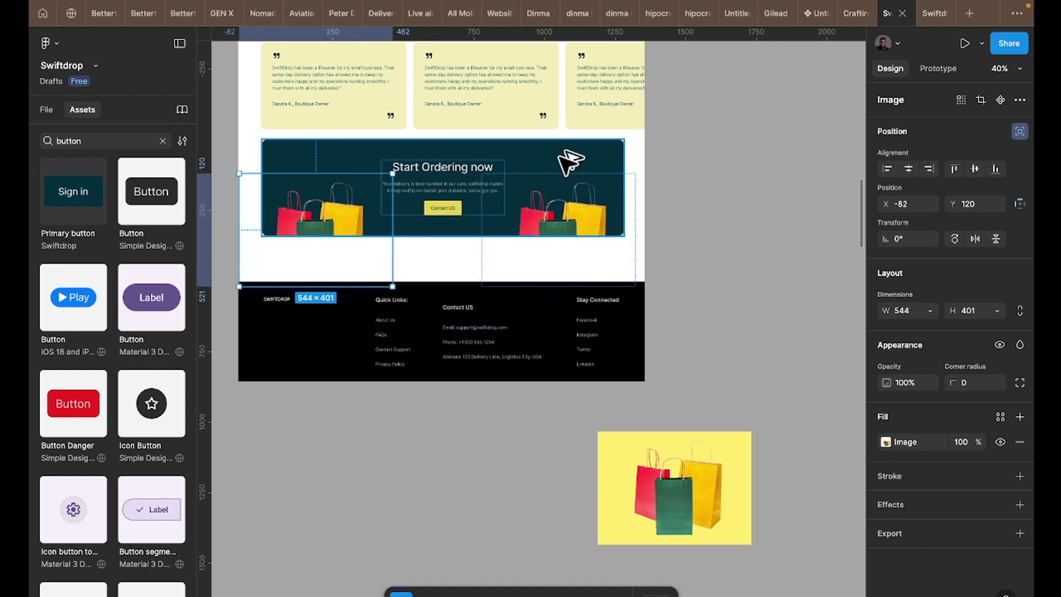
- Move the "Start Ordering now" frame down to Y 3586
{"action": "left_click", "coordinate": [571, 167]}
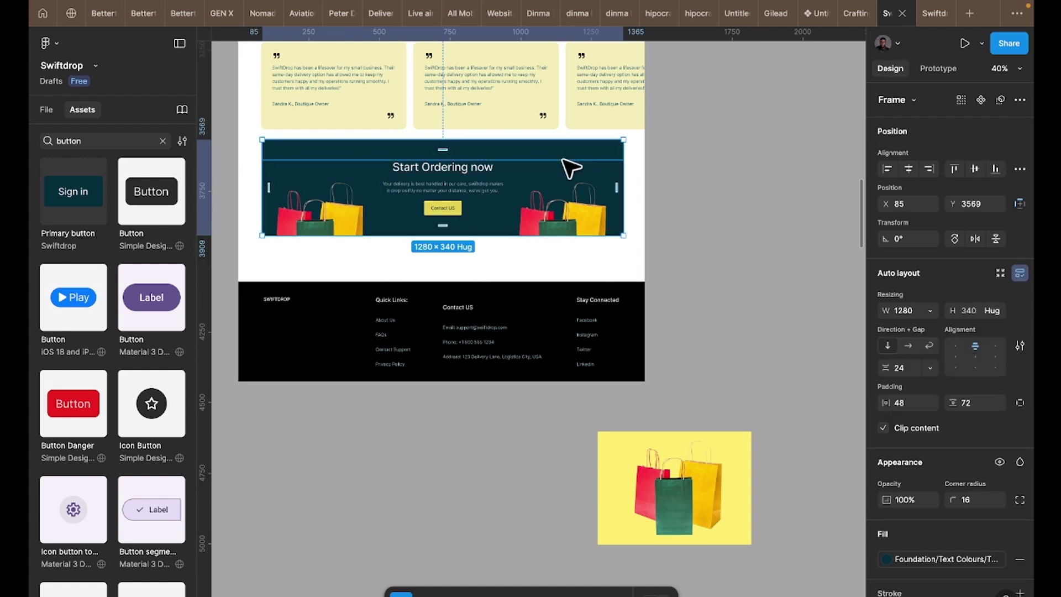
{"action": "left_click_drag", "start_coordinate": [571, 167], "coordinate": [562, 172]}
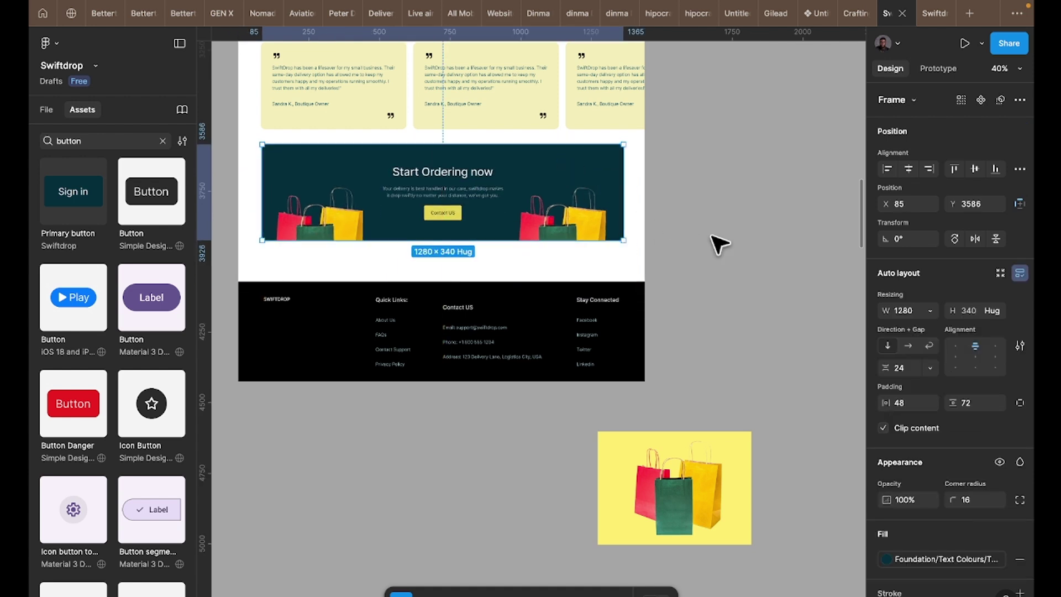
{"action": "scroll", "coordinate": [716, 248], "scroll_direction": "down", "scroll_amount": 3}
{"action": "left_click", "coordinate": [693, 315]}
{"action": "scroll", "coordinate": [697, 307], "scroll_direction": "up", "scroll_amount": 5}
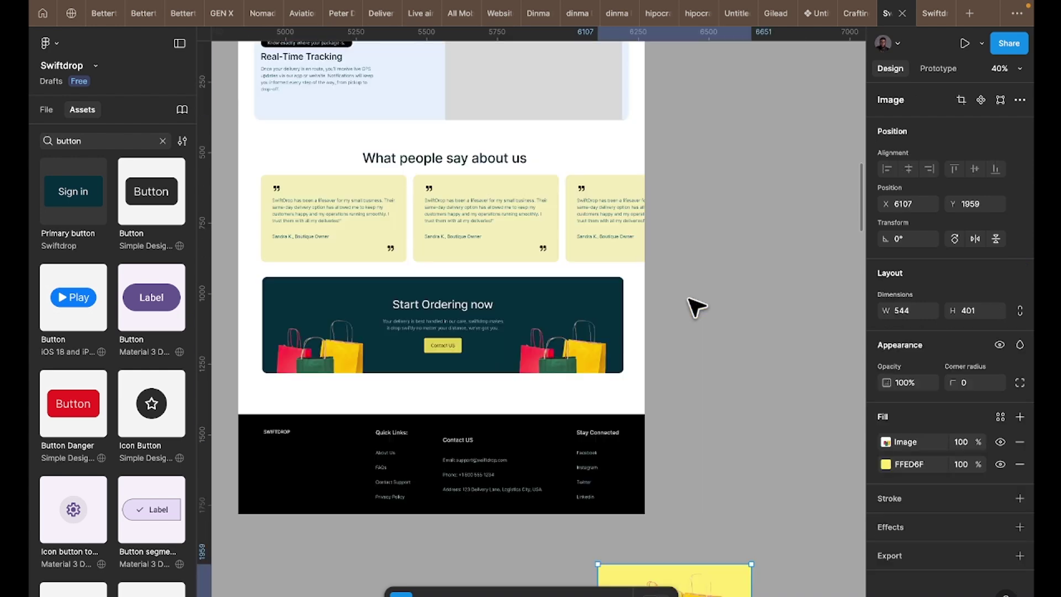
{"action": "scroll", "coordinate": [695, 301], "scroll_direction": "up", "scroll_amount": 3}
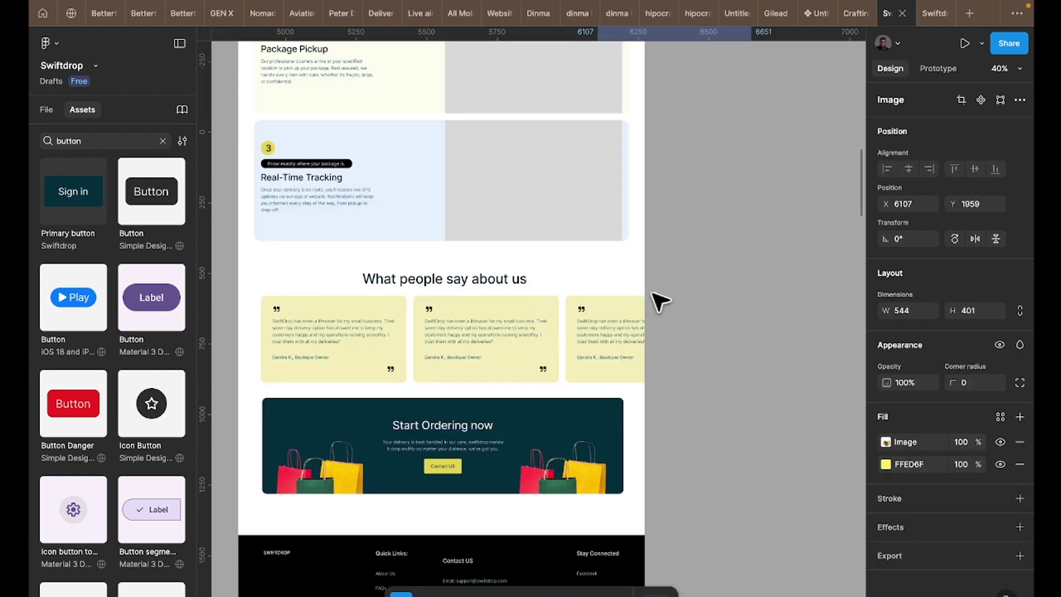
{"action": "scroll", "coordinate": [658, 301], "scroll_direction": "down", "scroll_amount": 2}
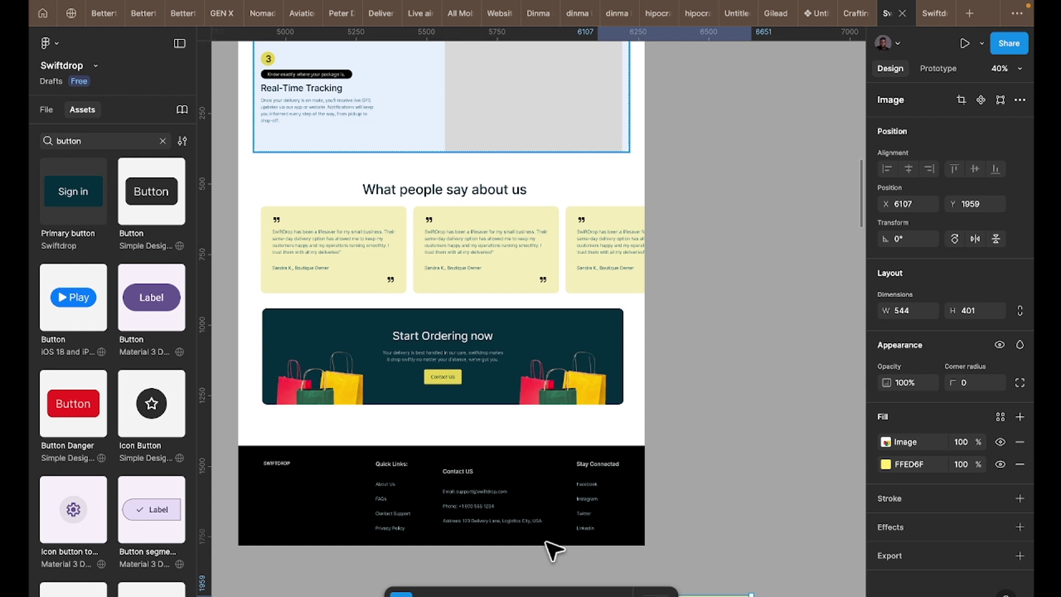
{"action": "key", "text": "super+k"}
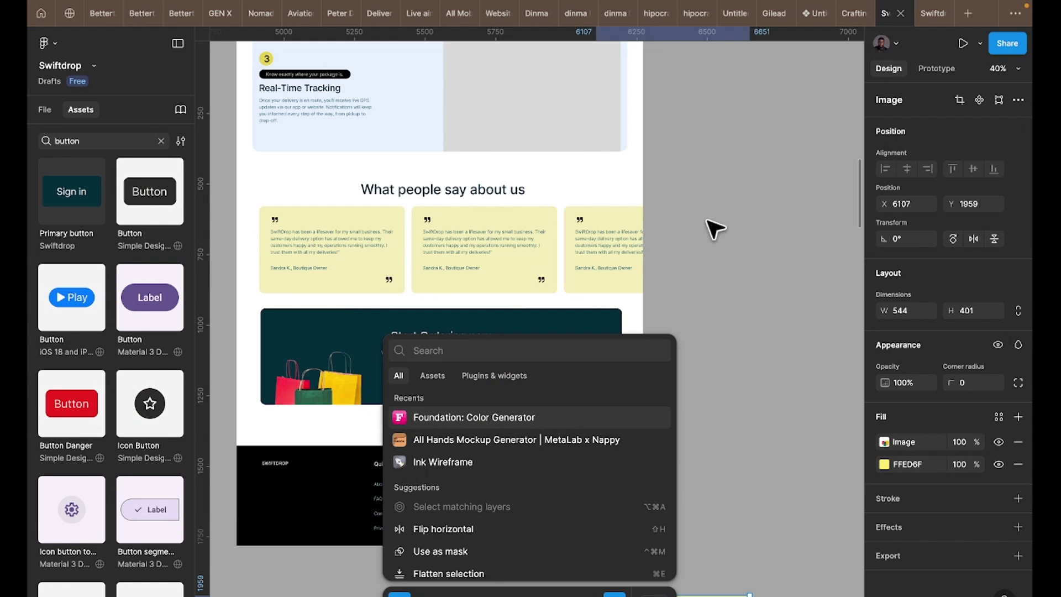
{"action": "left_click", "coordinate": [708, 221]}
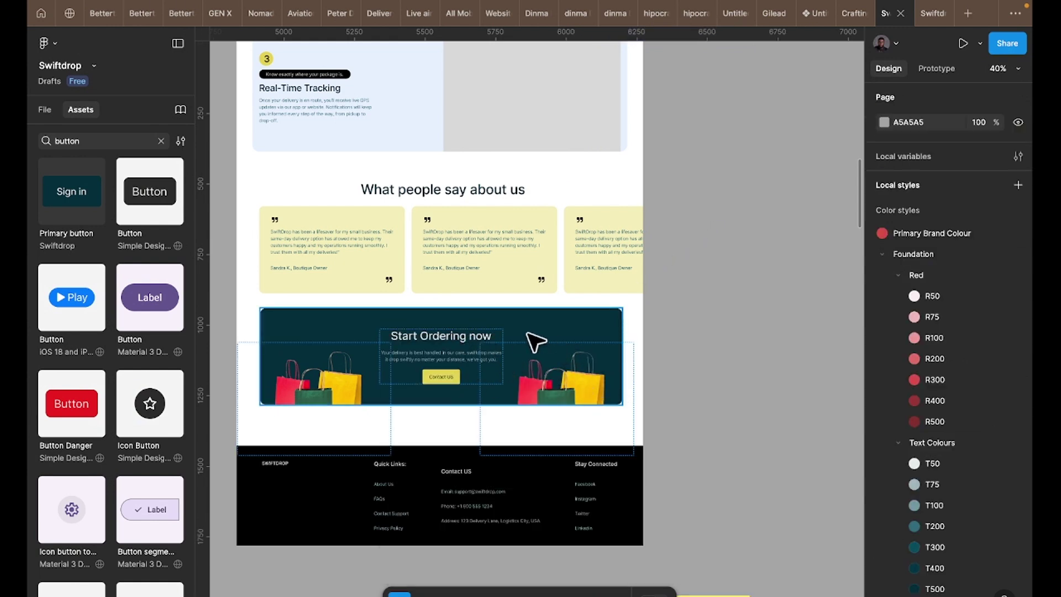
- Shift the right-hand bags image inside the "Start Ordering now" frame to X 803, Y 120
{"action": "left_click", "coordinate": [566, 348]}
{"action": "scroll", "coordinate": [691, 337], "scroll_direction": "right", "scroll_amount": 3}
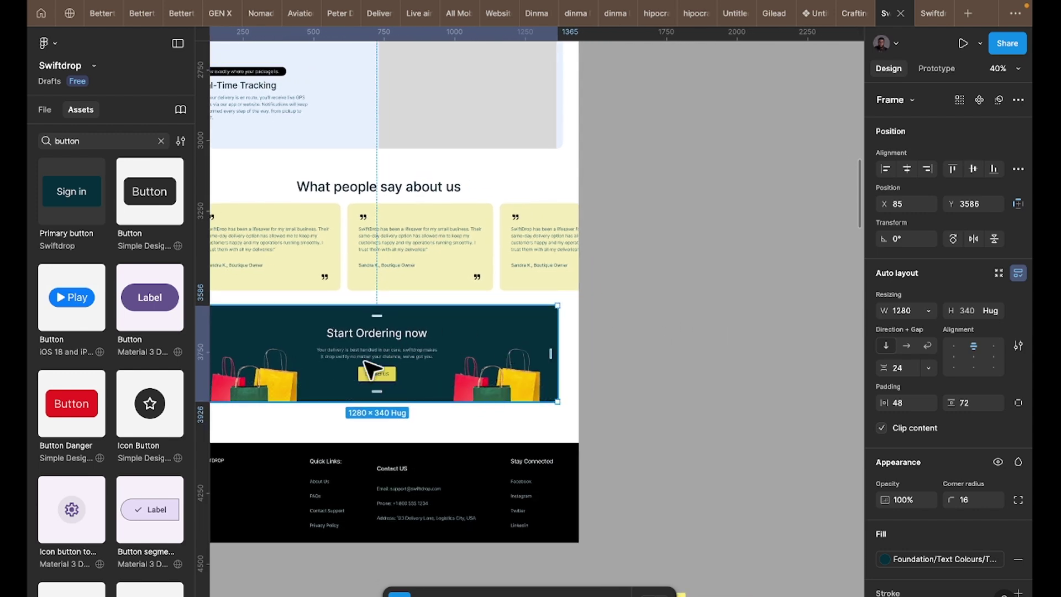
{"action": "left_click", "coordinate": [364, 344]}
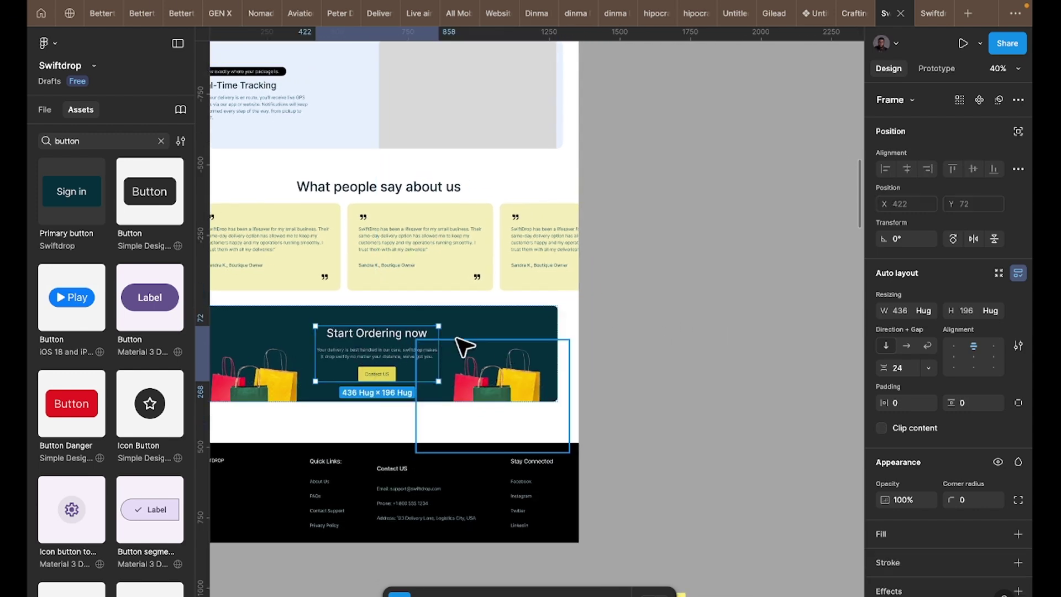
{"action": "left_click", "coordinate": [543, 332]}
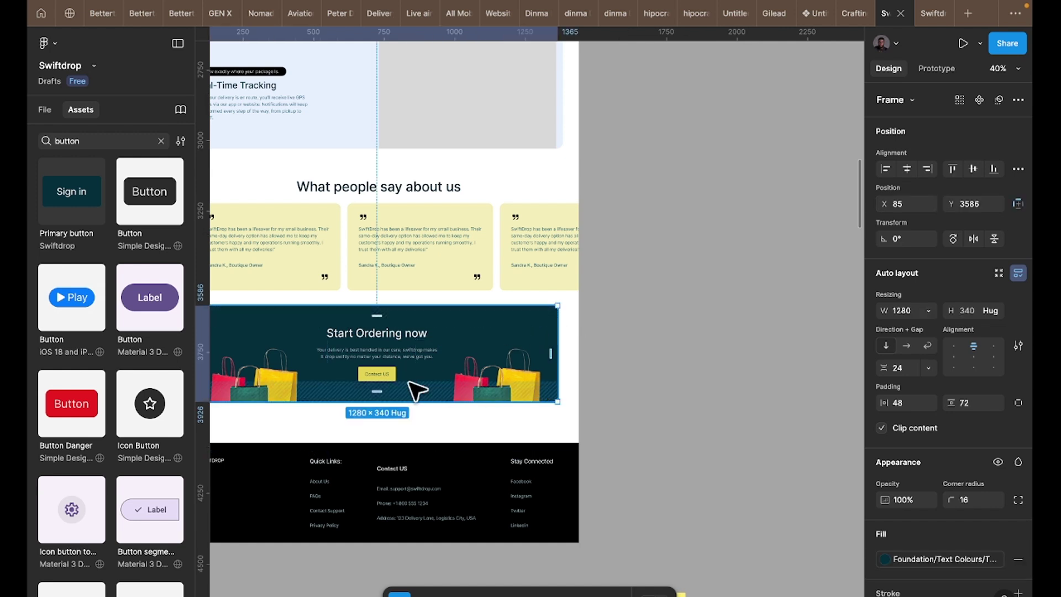
{"action": "left_click", "coordinate": [517, 383]}
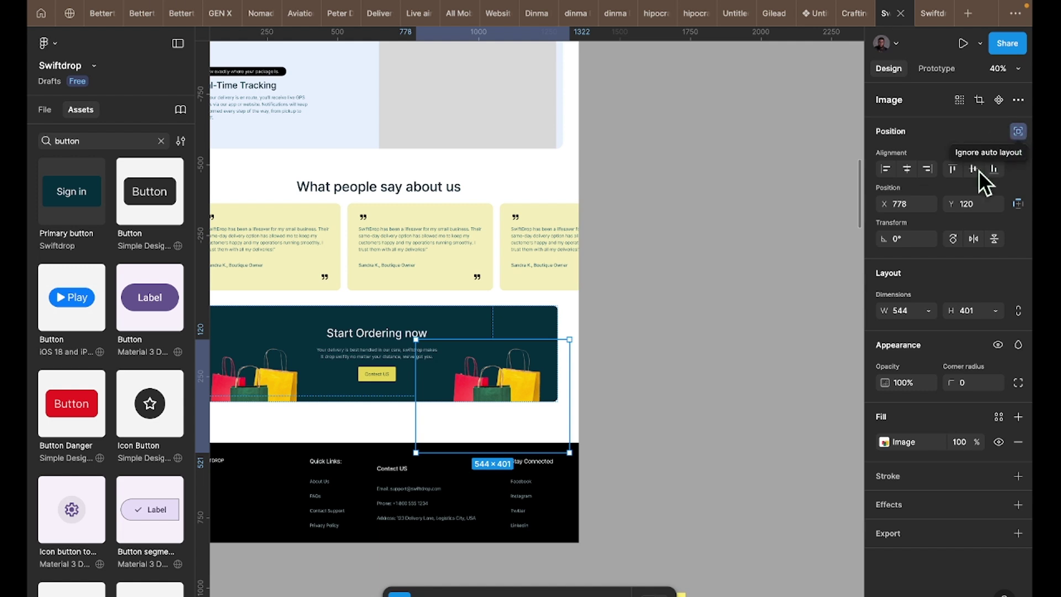
{"action": "left_click", "coordinate": [1018, 132]}
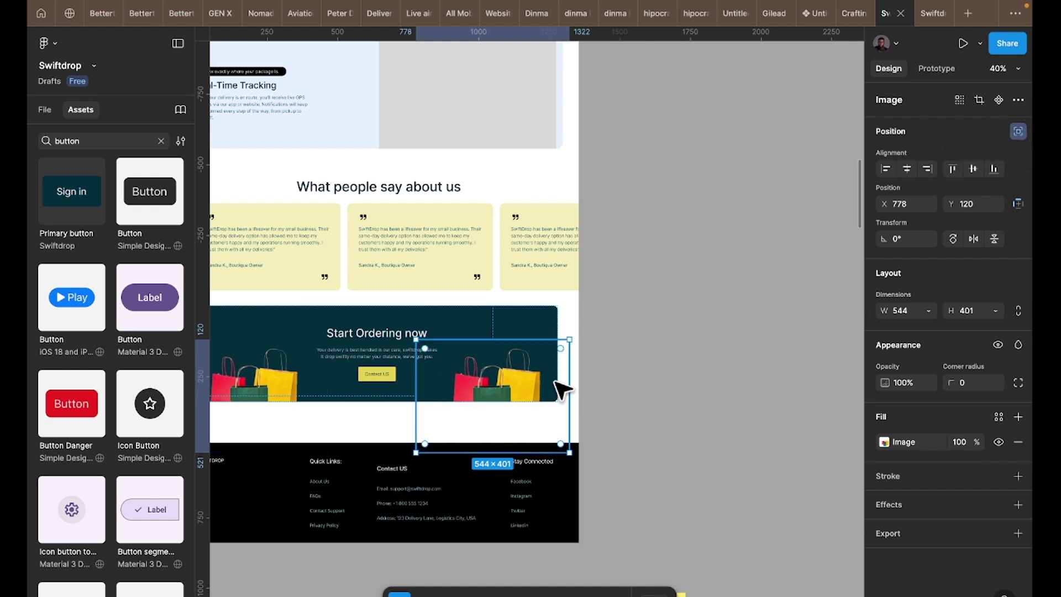
{"action": "left_click_drag", "start_coordinate": [531, 387], "coordinate": [536, 390]}
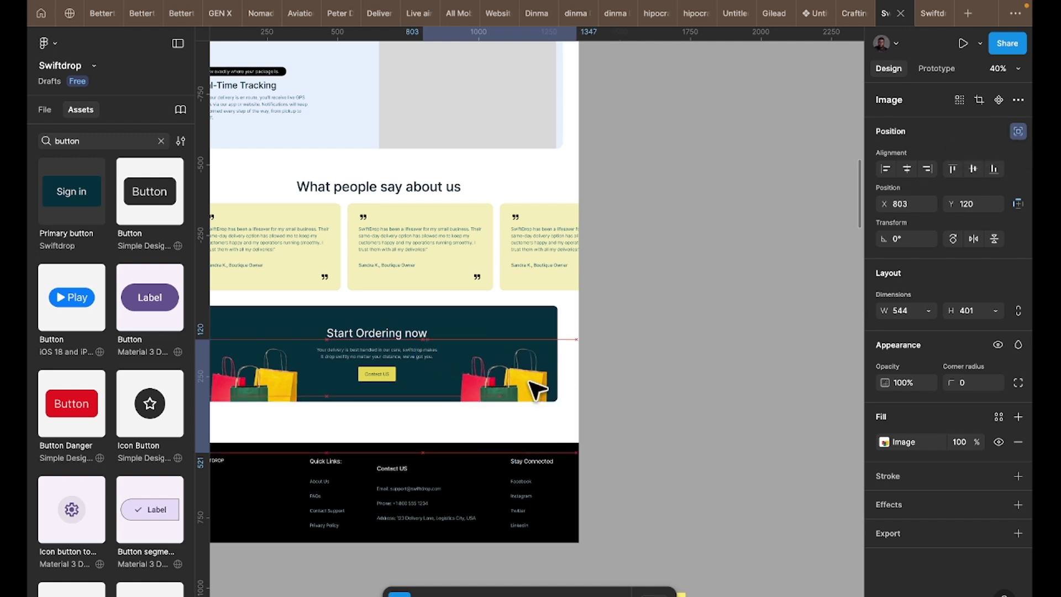
- Review the "Start Ordering now" section and its spacing to the testimonials in the prototype preview
{"action": "left_click", "coordinate": [486, 334]}
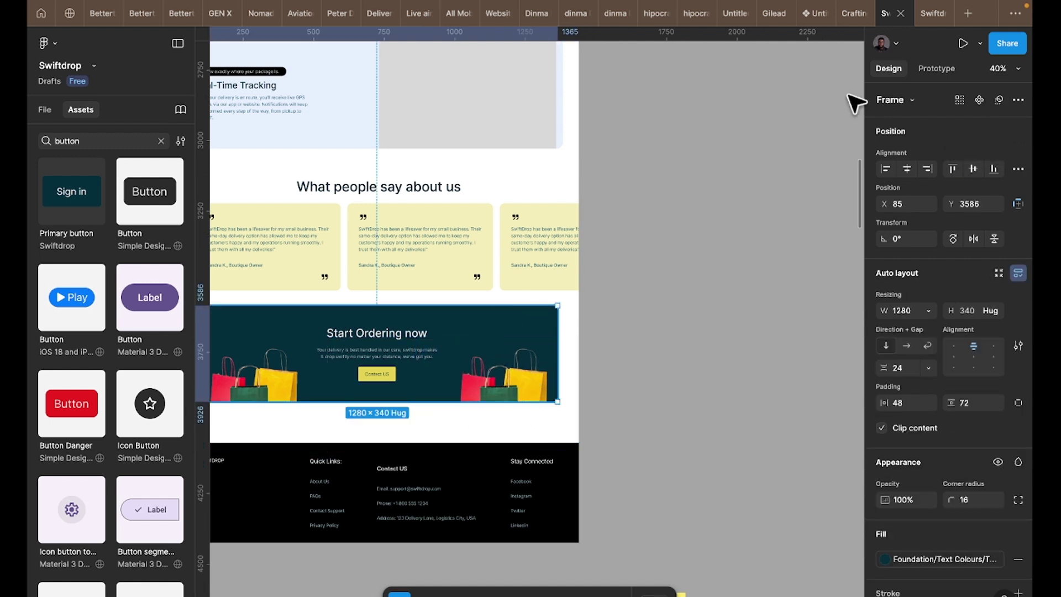
{"action": "left_click", "coordinate": [921, 14]}
{"action": "scroll", "coordinate": [667, 354], "scroll_direction": "down", "scroll_amount": 5}
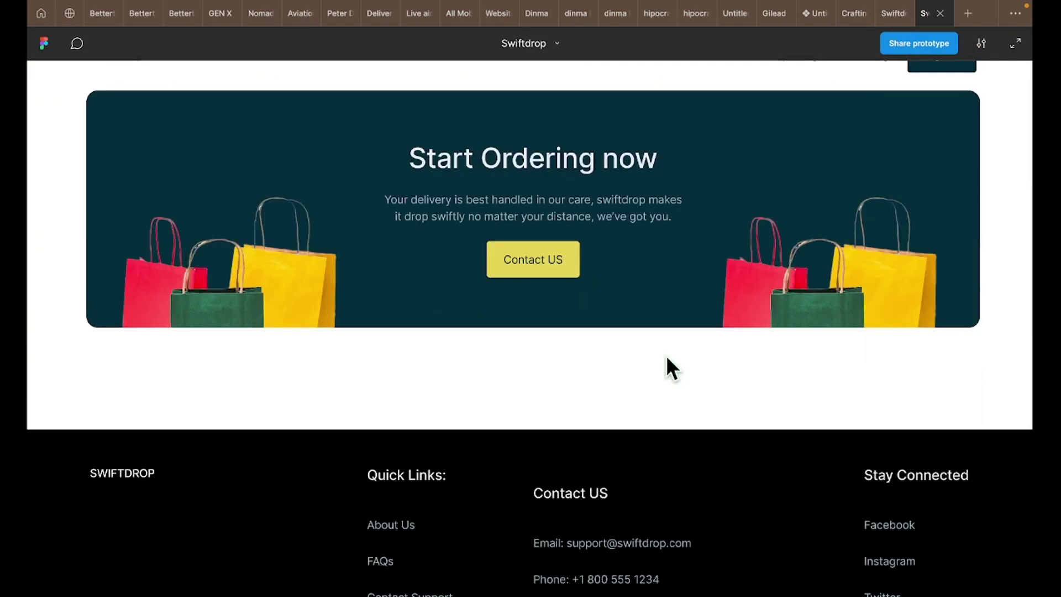
{"action": "scroll", "coordinate": [667, 358], "scroll_direction": "up", "scroll_amount": 5}
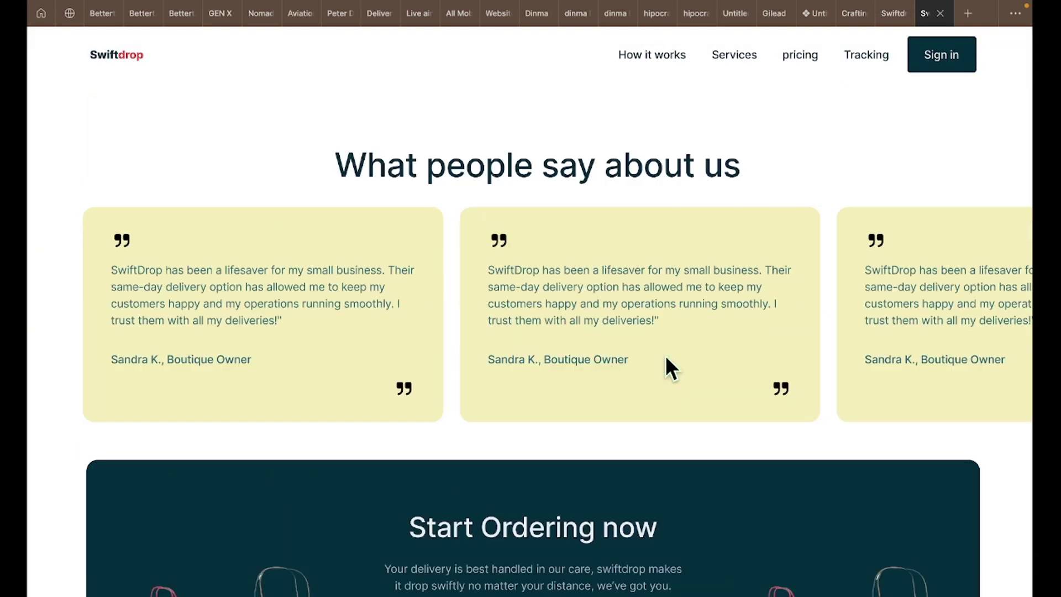
{"action": "scroll", "coordinate": [666, 357], "scroll_direction": "down", "scroll_amount": 4}
{"action": "scroll", "coordinate": [658, 363], "scroll_direction": "up", "scroll_amount": 2}
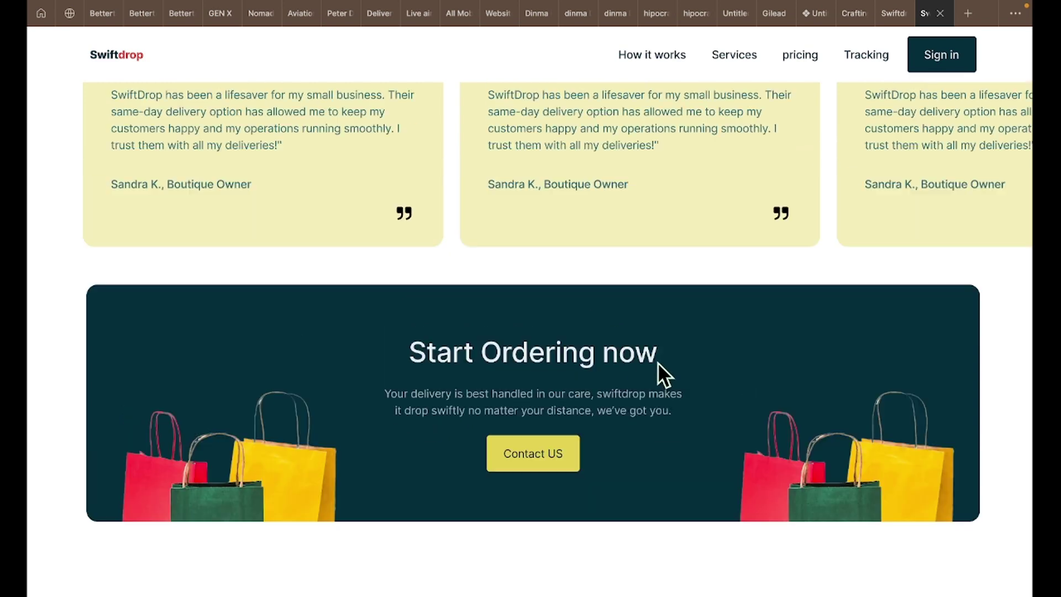
{"action": "scroll", "coordinate": [796, 249], "scroll_direction": "up", "scroll_amount": 1}
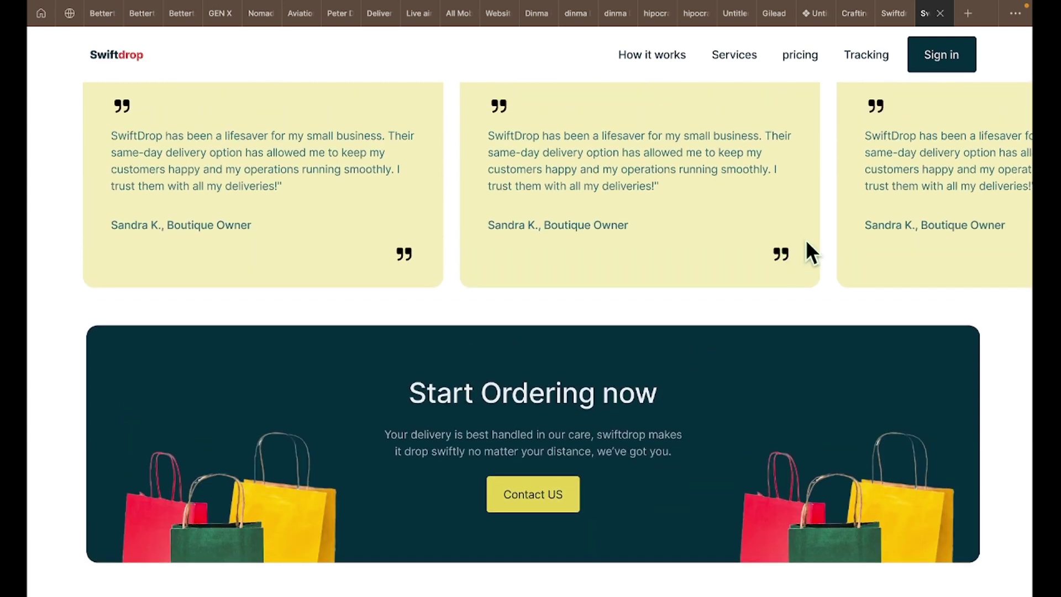
- Set the vertical padding of the "Start Ordering now" frame to 80
{"action": "left_click", "coordinate": [885, 13]}
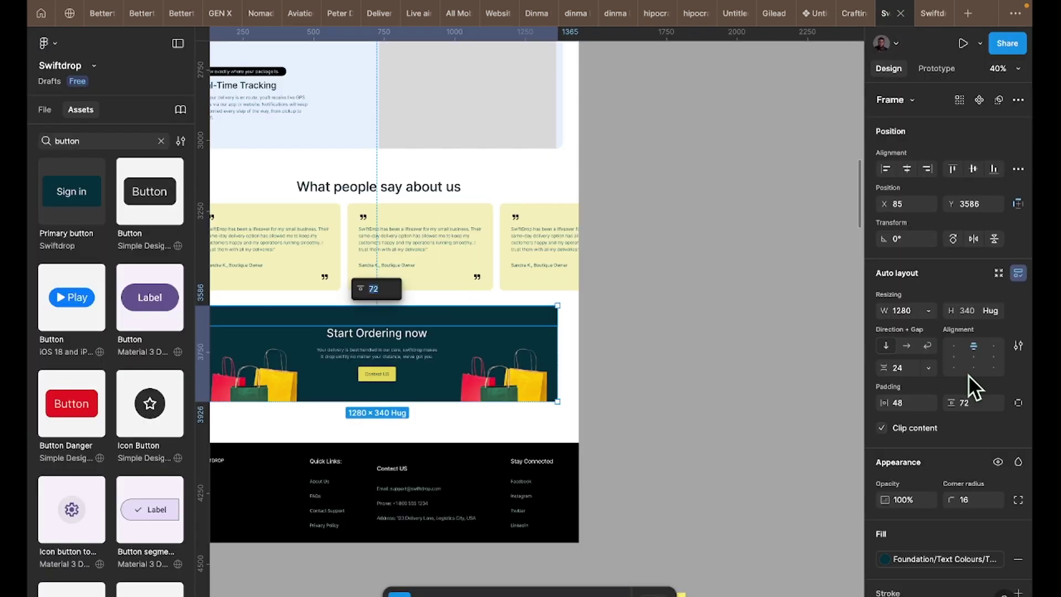
{"action": "left_click", "coordinate": [974, 404]}
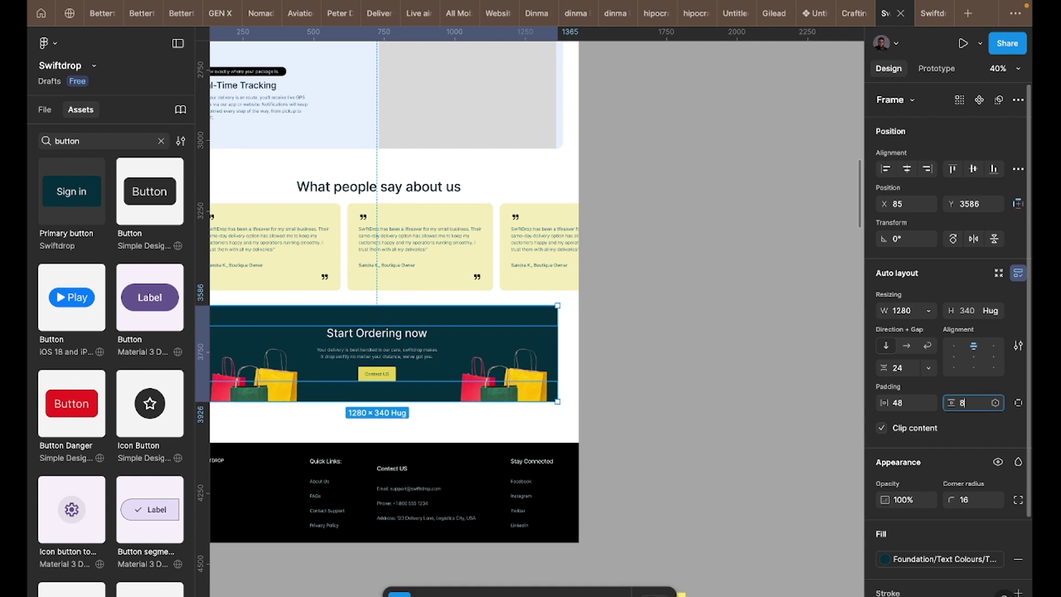
{"action": "type", "text": "80"}
{"action": "key", "text": "Return"}
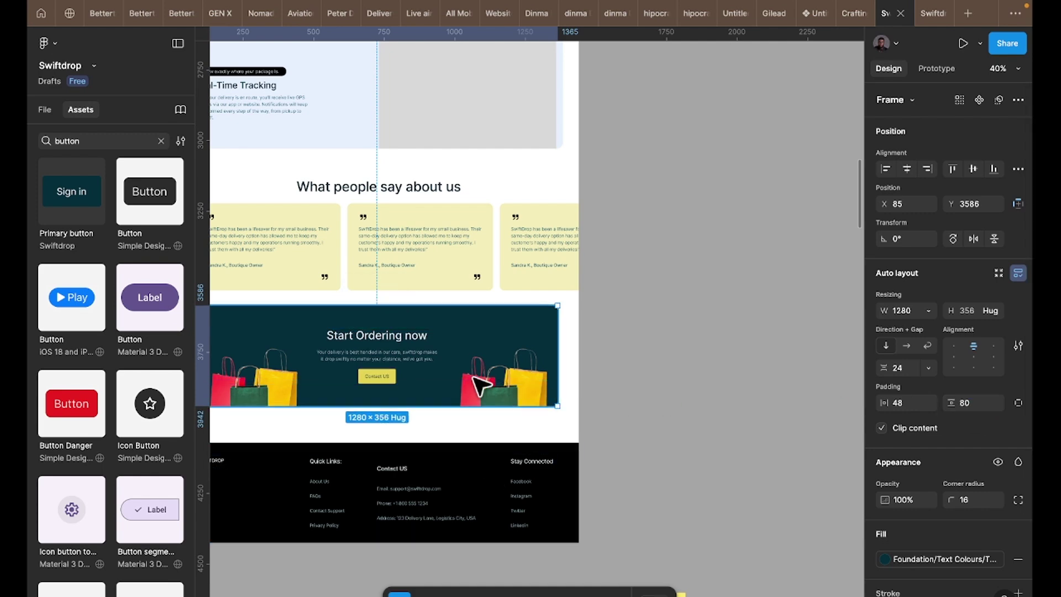
- Narrow the testimonials frame to a width of 1304 and set its prototype overflow to Horizontal
{"action": "scroll", "coordinate": [486, 332], "scroll_direction": "left", "scroll_amount": 3}
{"action": "scroll", "coordinate": [485, 332], "scroll_direction": "up", "scroll_amount": 2}
{"action": "scroll", "coordinate": [529, 319], "scroll_direction": "up", "scroll_amount": 1}
{"action": "scroll", "coordinate": [529, 319], "scroll_direction": "left", "scroll_amount": 1}
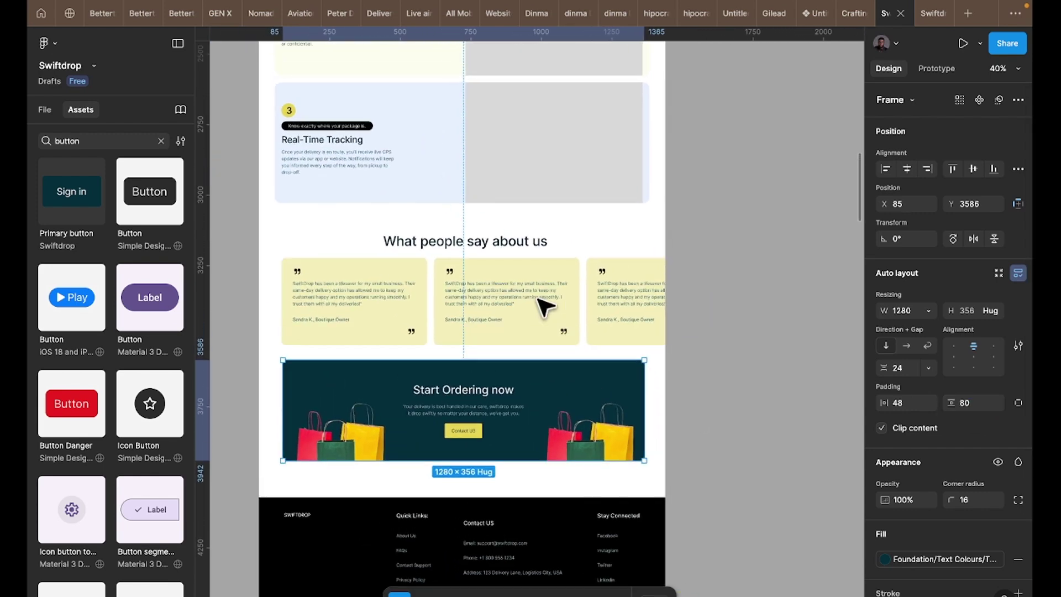
{"action": "left_click", "coordinate": [544, 305]}
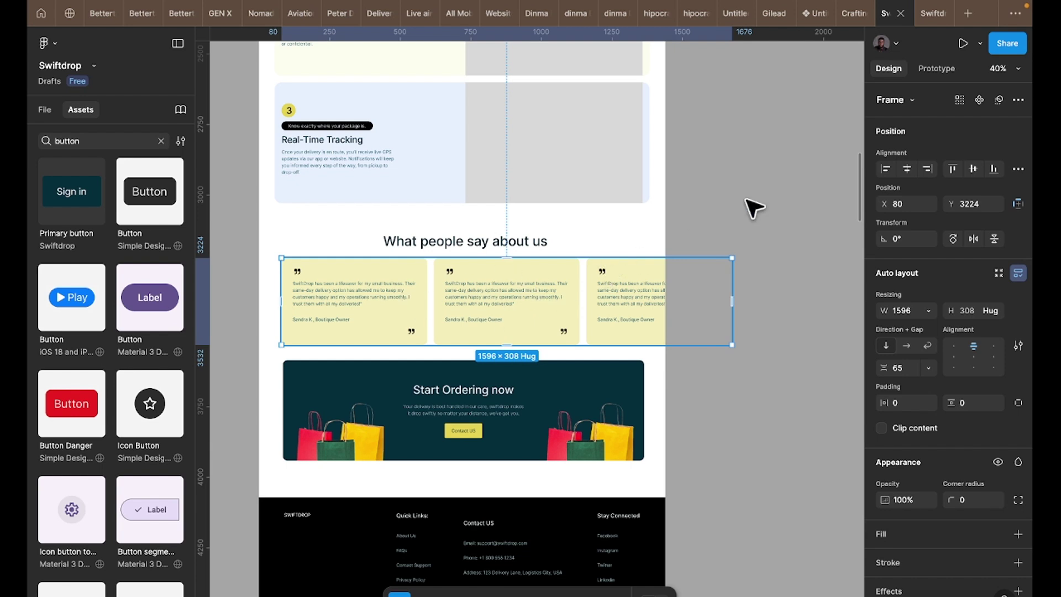
{"action": "left_click", "coordinate": [941, 68]}
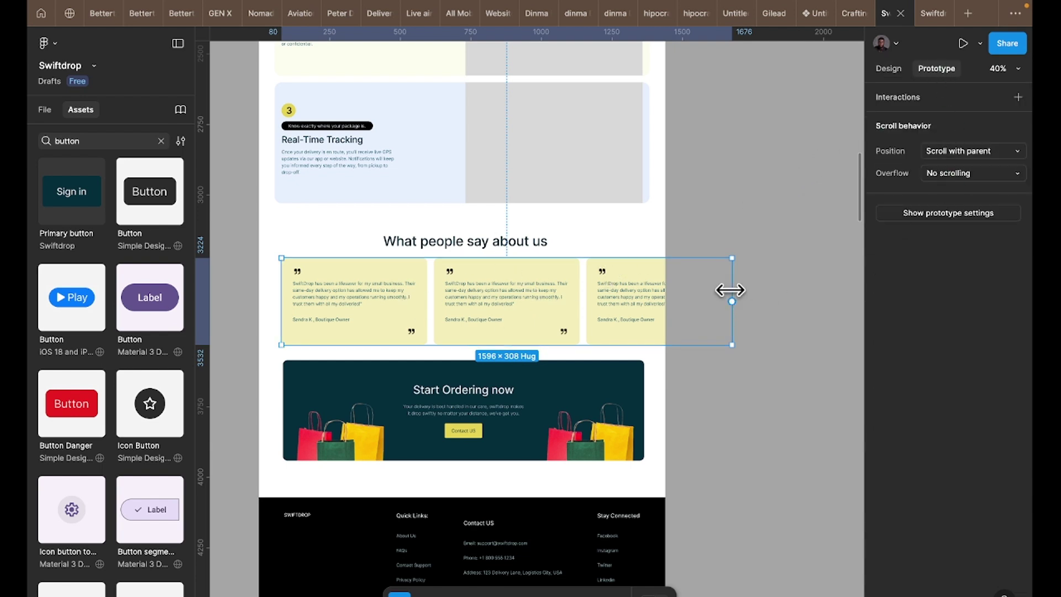
{"action": "left_click_drag", "start_coordinate": [732, 286], "coordinate": [648, 287]}
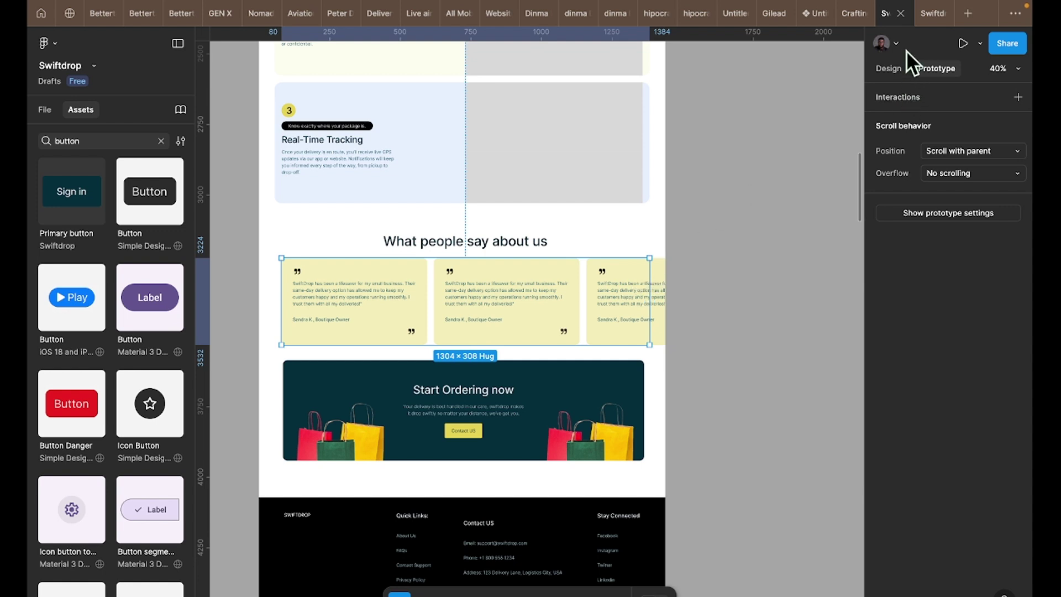
{"action": "left_click", "coordinate": [947, 174]}
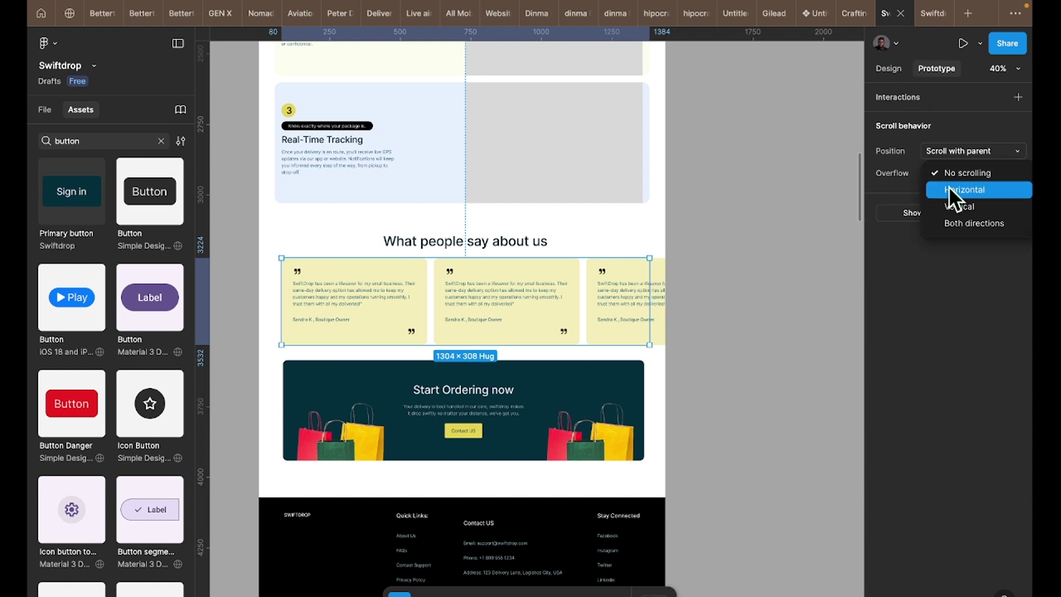
{"action": "left_click", "coordinate": [951, 191]}
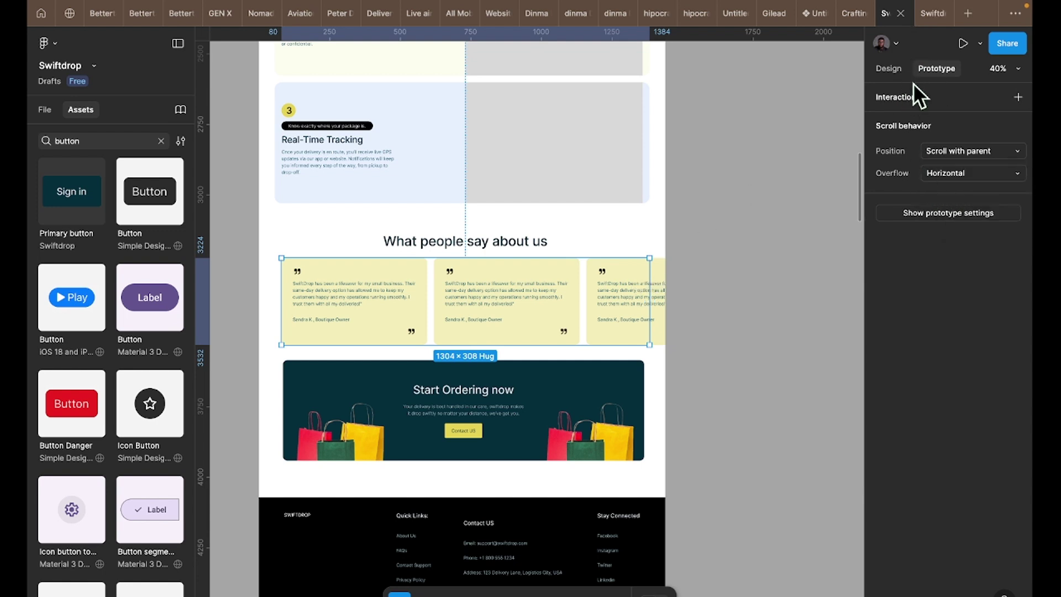
- Test the horizontal scrolling of the testimonial cards in the prototype preview
{"action": "left_click", "coordinate": [935, 15]}
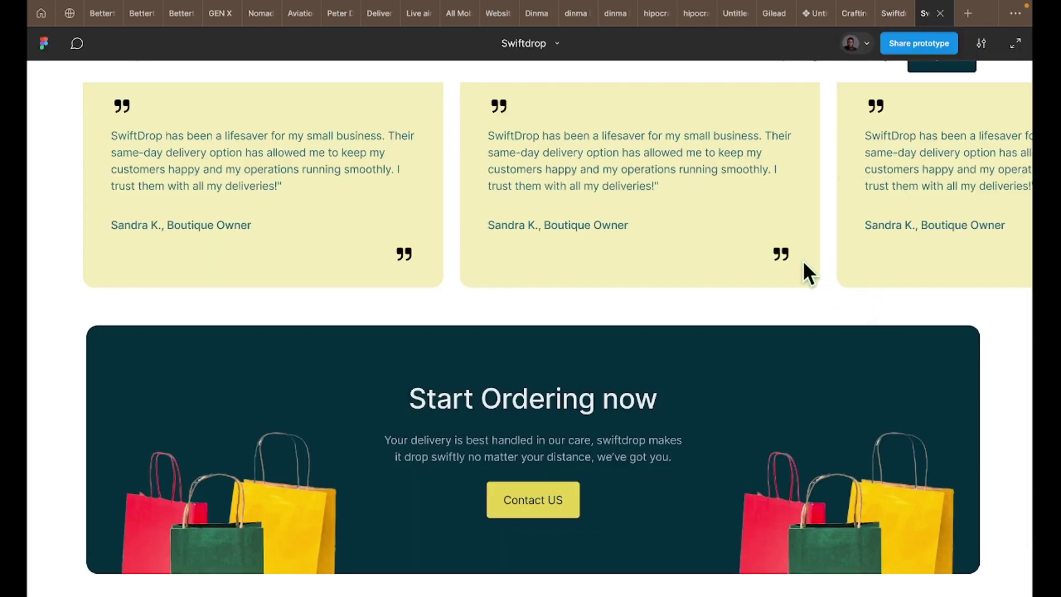
{"action": "scroll", "coordinate": [804, 261], "scroll_direction": "up", "scroll_amount": 4}
{"action": "scroll", "coordinate": [903, 398], "scroll_direction": "right", "scroll_amount": 3}
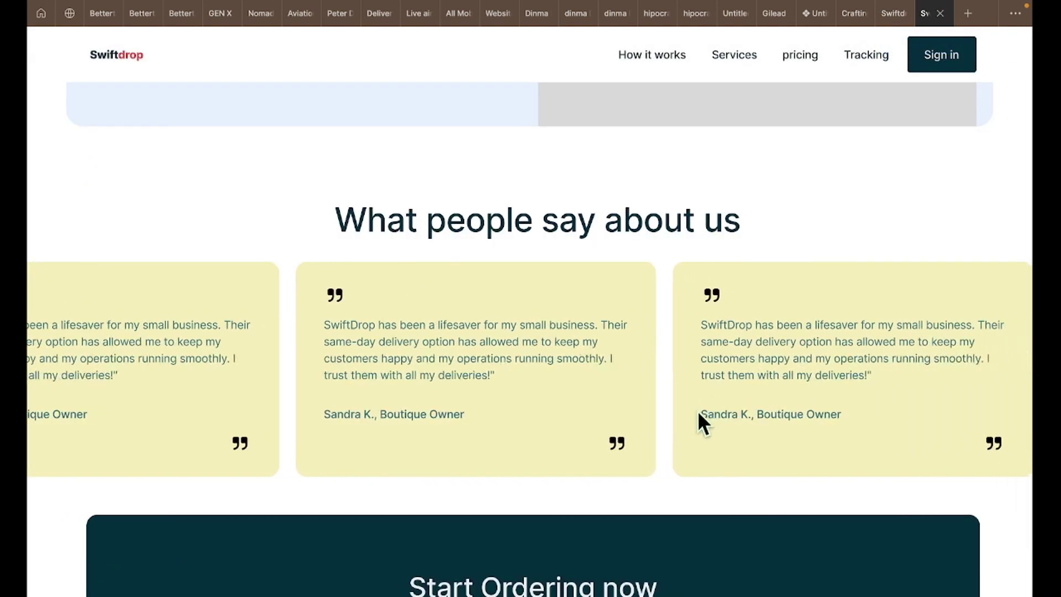
{"action": "scroll", "coordinate": [633, 419], "scroll_direction": "right", "scroll_amount": 3}
{"action": "scroll", "coordinate": [530, 420], "scroll_direction": "left", "scroll_amount": 2}
{"action": "scroll", "coordinate": [663, 398], "scroll_direction": "right", "scroll_amount": 4}
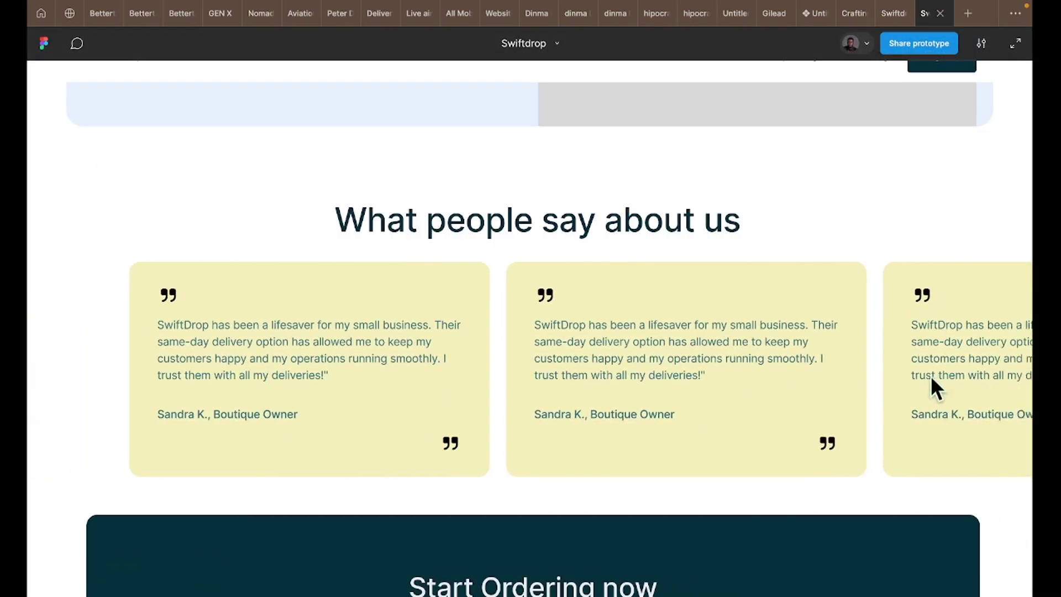
- Inspect the testimonial cards that extend beyond the page edge and recheck the row in the prototype preview
{"action": "left_click", "coordinate": [881, 14]}
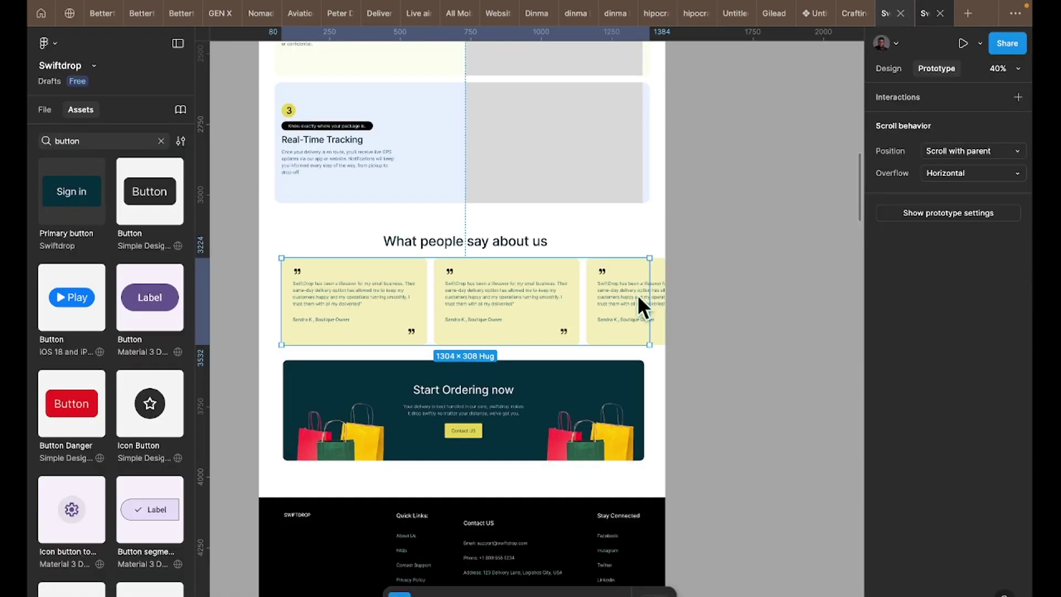
{"action": "double_click", "coordinate": [603, 308]}
{"action": "double_click", "coordinate": [609, 316]}
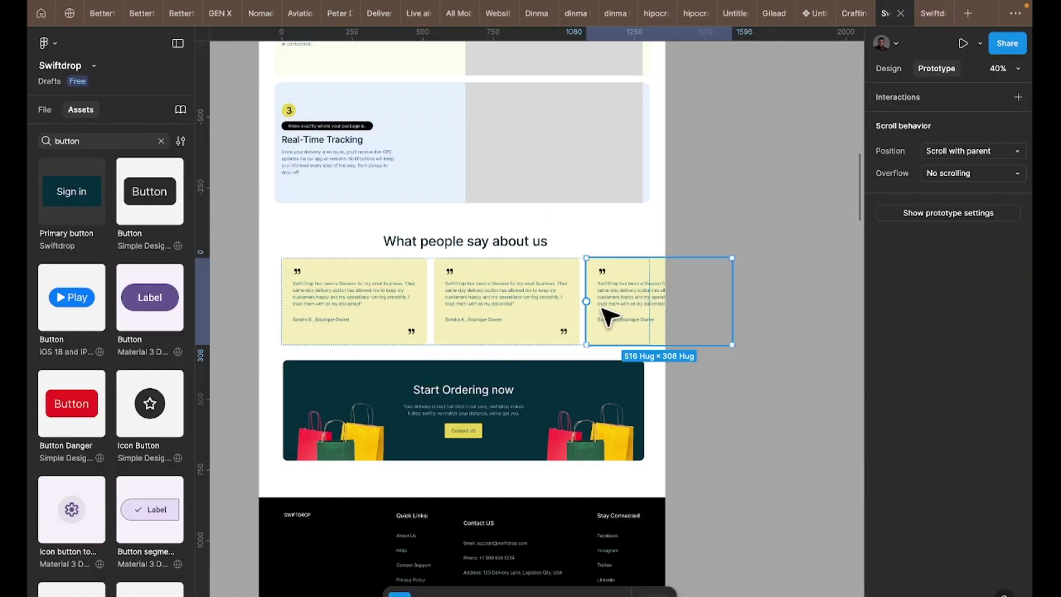
{"action": "key", "text": "Tab"}
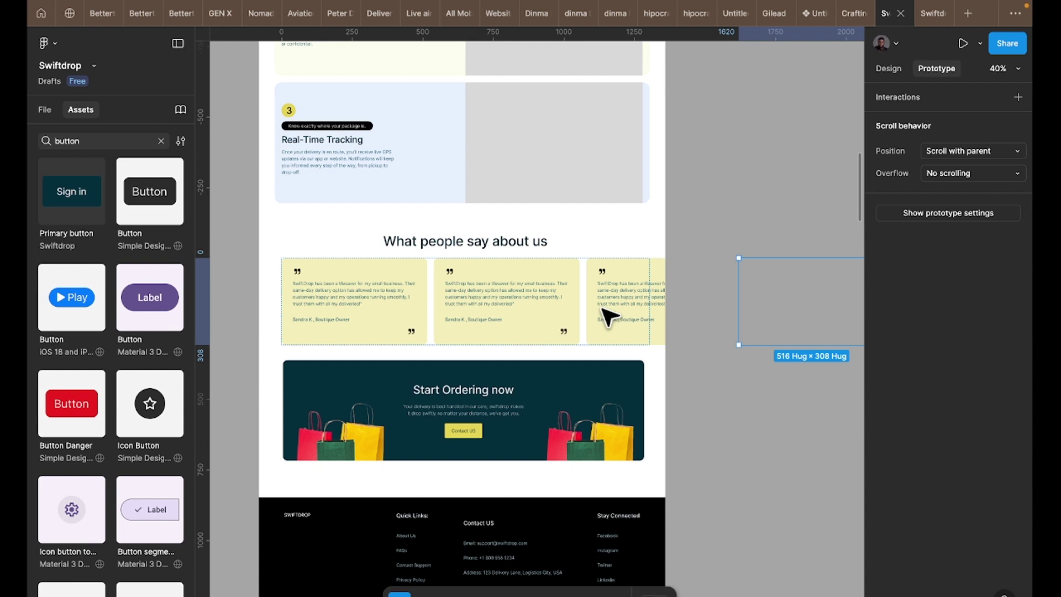
{"action": "key", "text": "Tab"}
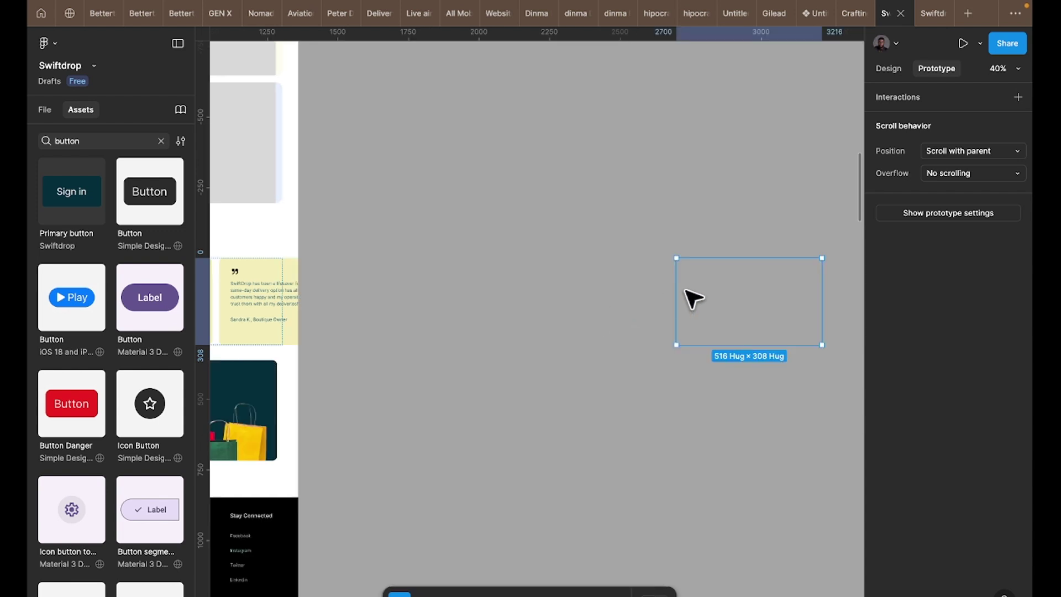
{"action": "left_click", "coordinate": [923, 18]}
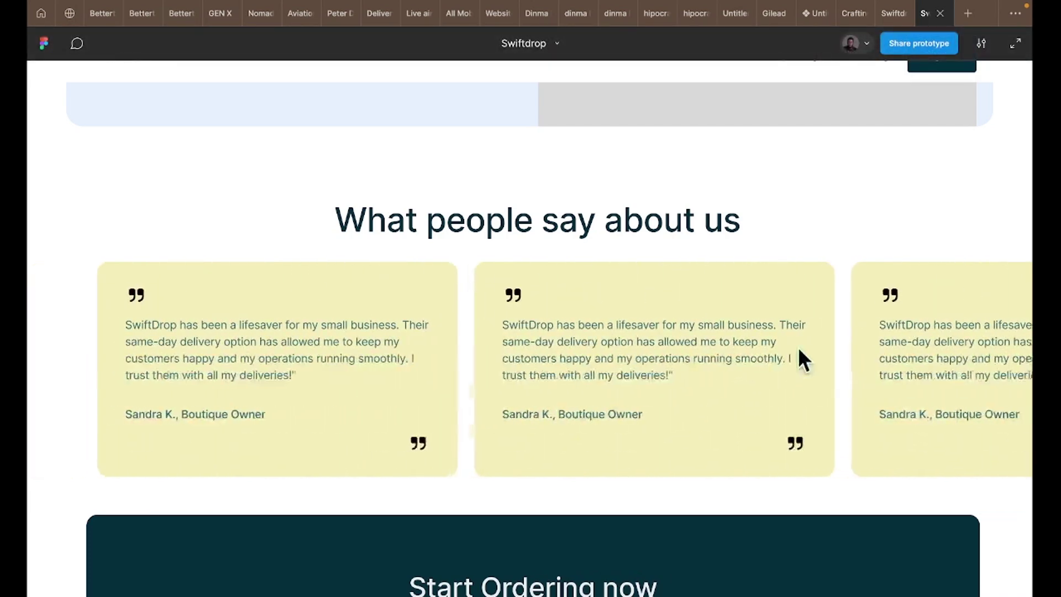
{"action": "scroll", "coordinate": [798, 354], "scroll_direction": "up", "scroll_amount": 1}
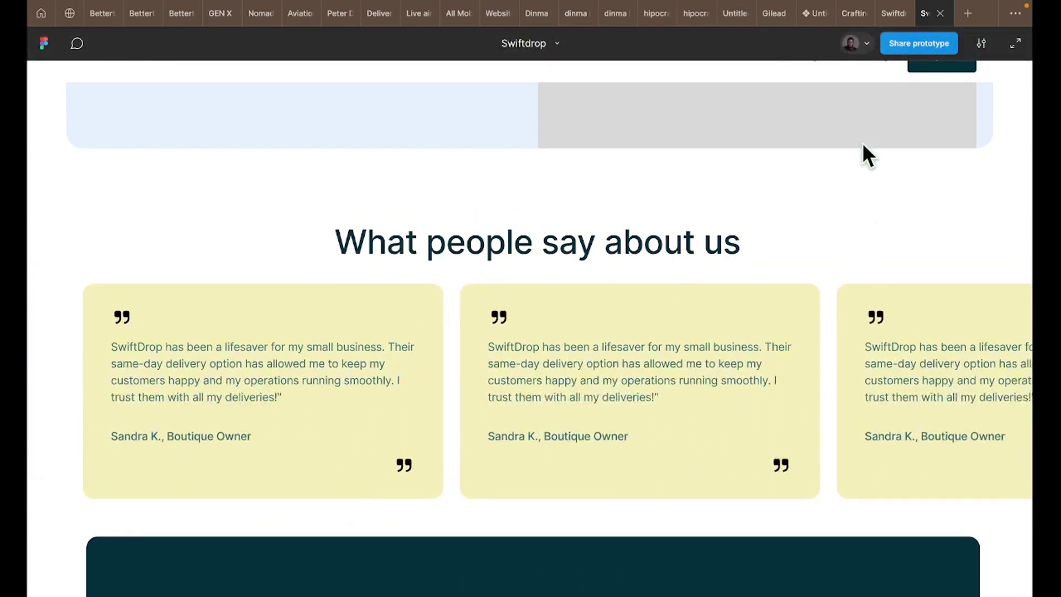
- Examine the grey image placeholders in the "How to get started" section and the photos available around the page frame
{"action": "left_click", "coordinate": [885, 19]}
{"action": "scroll", "coordinate": [599, 294], "scroll_direction": "up", "scroll_amount": 5}
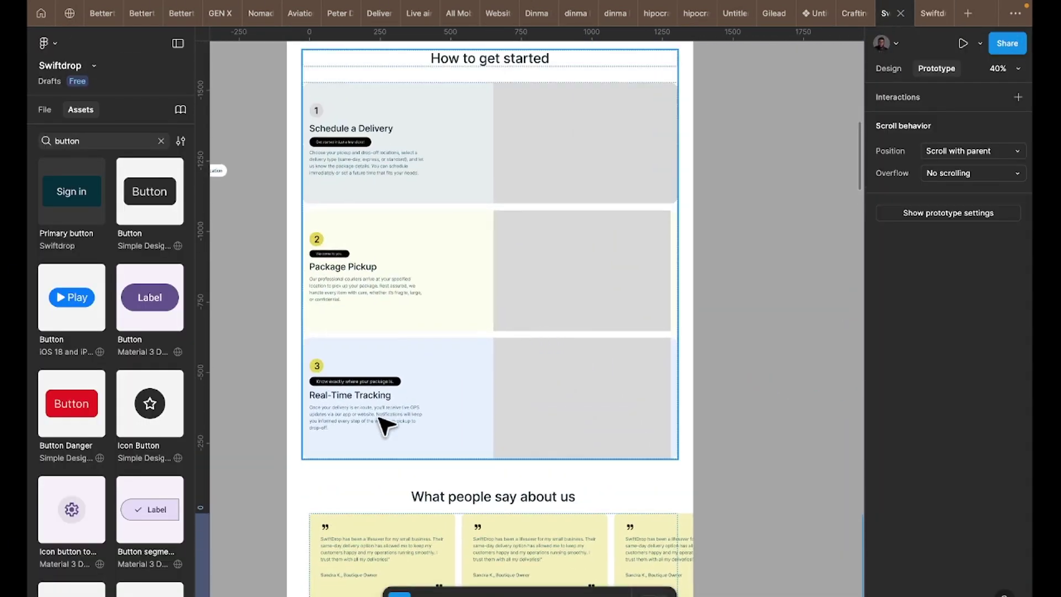
{"action": "left_click", "coordinate": [634, 397]}
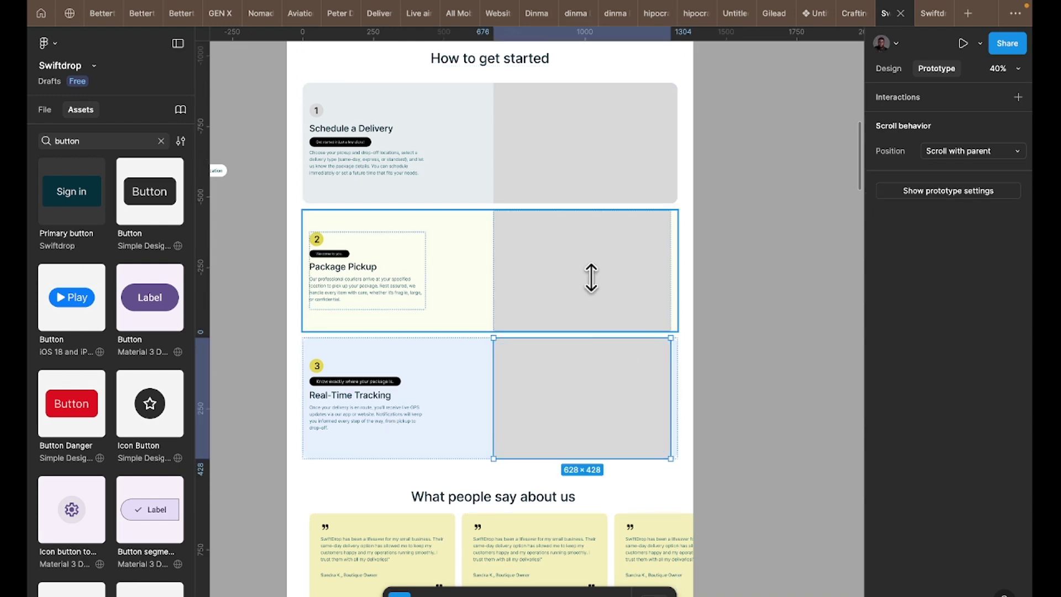
{"action": "left_click", "coordinate": [598, 281]}
{"action": "left_click", "coordinate": [611, 161]}
{"action": "scroll", "coordinate": [628, 257], "scroll_direction": "up", "scroll_amount": 10}
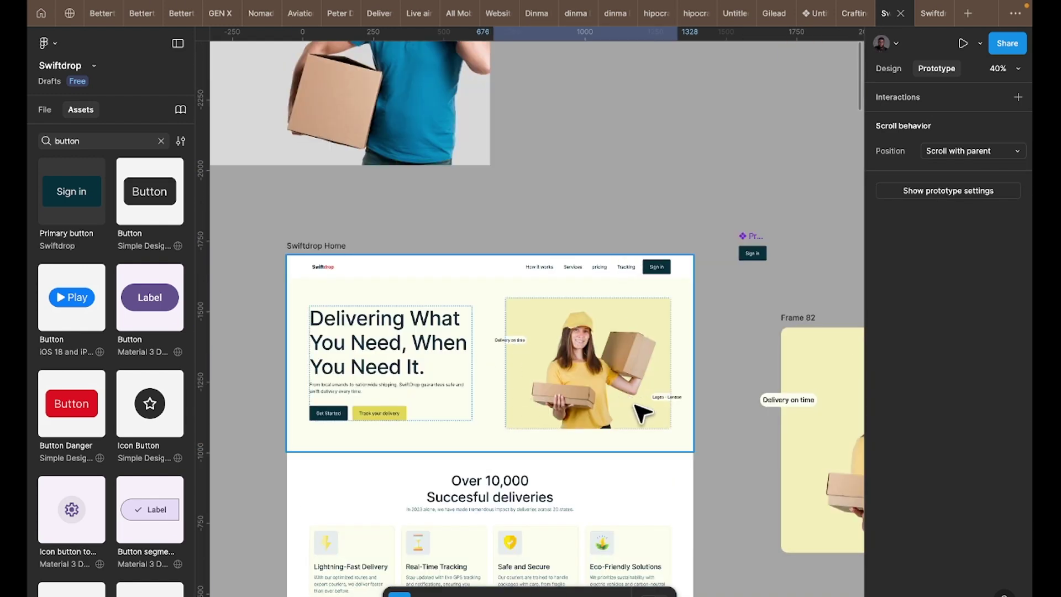
{"action": "scroll", "coordinate": [581, 387], "scroll_direction": "up", "scroll_amount": 4}
{"action": "scroll", "coordinate": [581, 384], "scroll_direction": "down", "scroll_amount": 3}
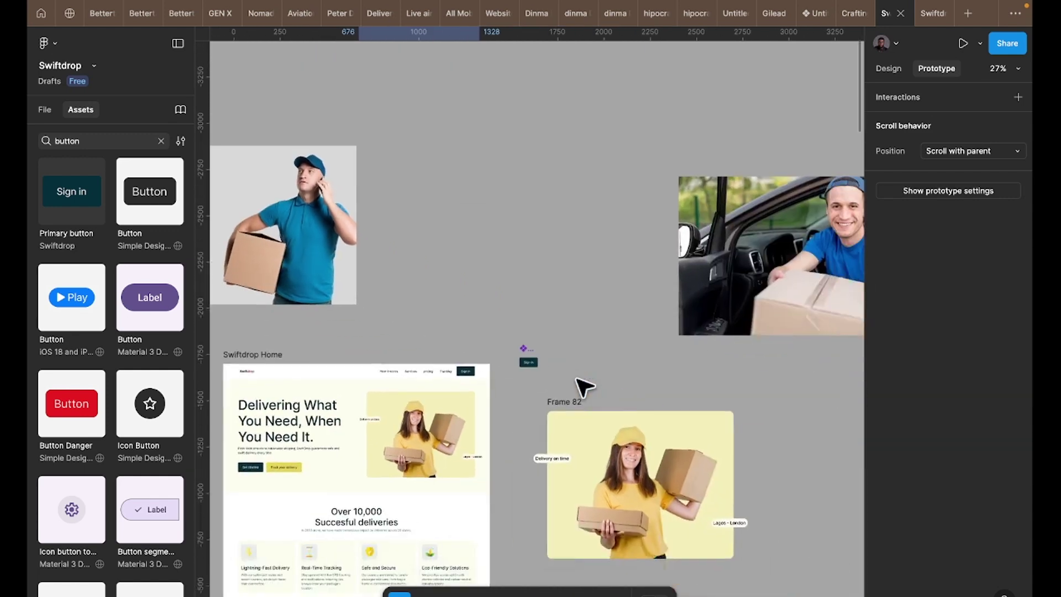
- Move the photo of the driver in the car down beside the "How to get started" section, about 240 px from the Swiftdrop Home frame
{"action": "left_click", "coordinate": [759, 265]}
{"action": "scroll", "coordinate": [768, 264], "scroll_direction": "down", "scroll_amount": 3}
{"action": "scroll", "coordinate": [773, 263], "scroll_direction": "down", "scroll_amount": 2}
{"action": "scroll", "coordinate": [774, 262], "scroll_direction": "right", "scroll_amount": 2}
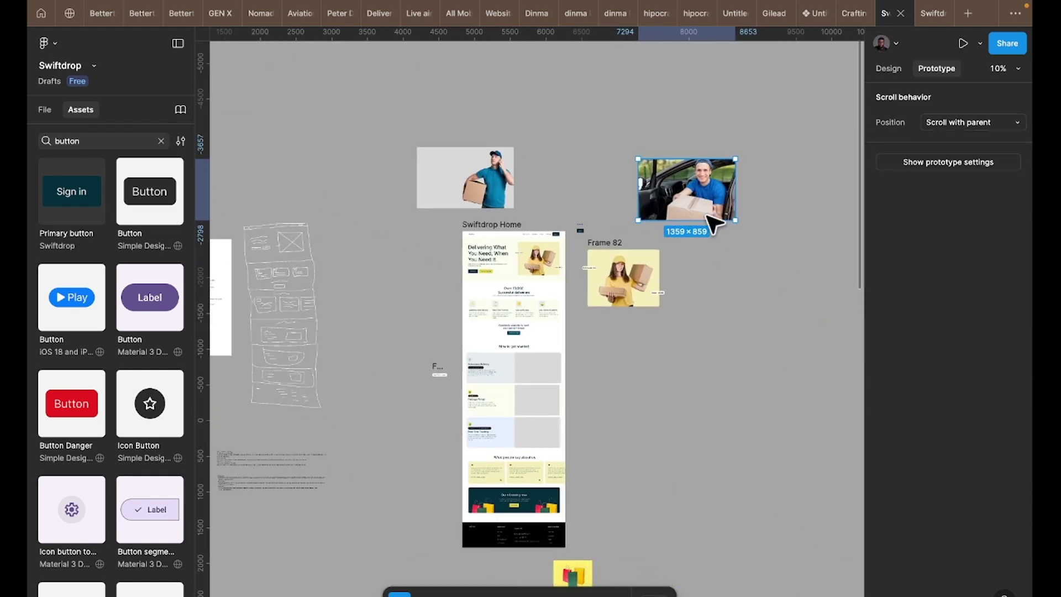
{"action": "left_click_drag", "start_coordinate": [701, 205], "coordinate": [645, 440]}
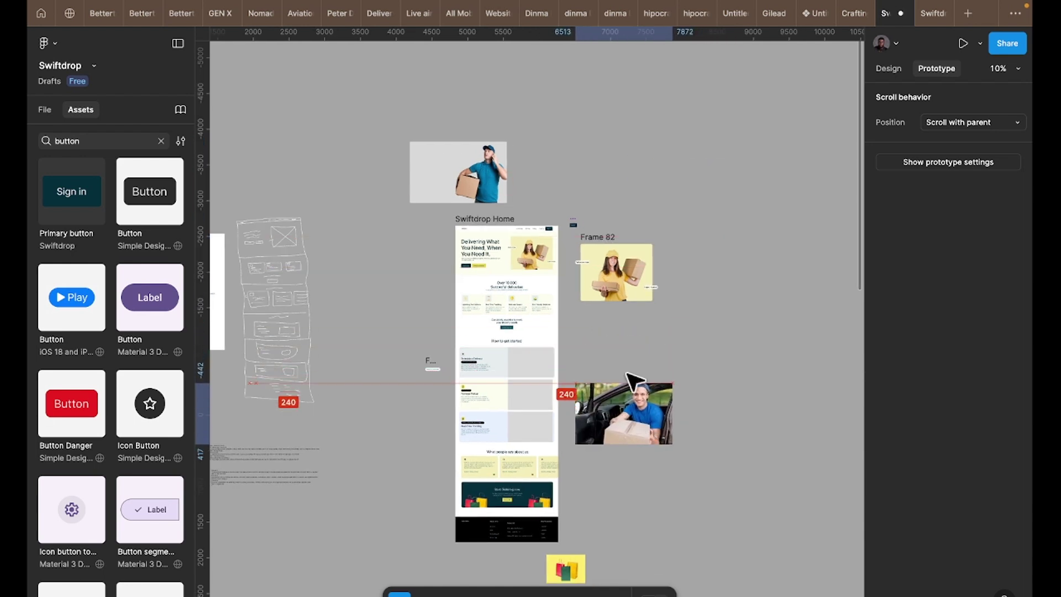
- Duplicate Frame 82, the framed photo of the woman holding boxes, and place the copy beside the driver photo
{"action": "left_click_drag", "start_coordinate": [594, 238], "coordinate": [687, 365]}
{"action": "left_click", "coordinate": [607, 238]}
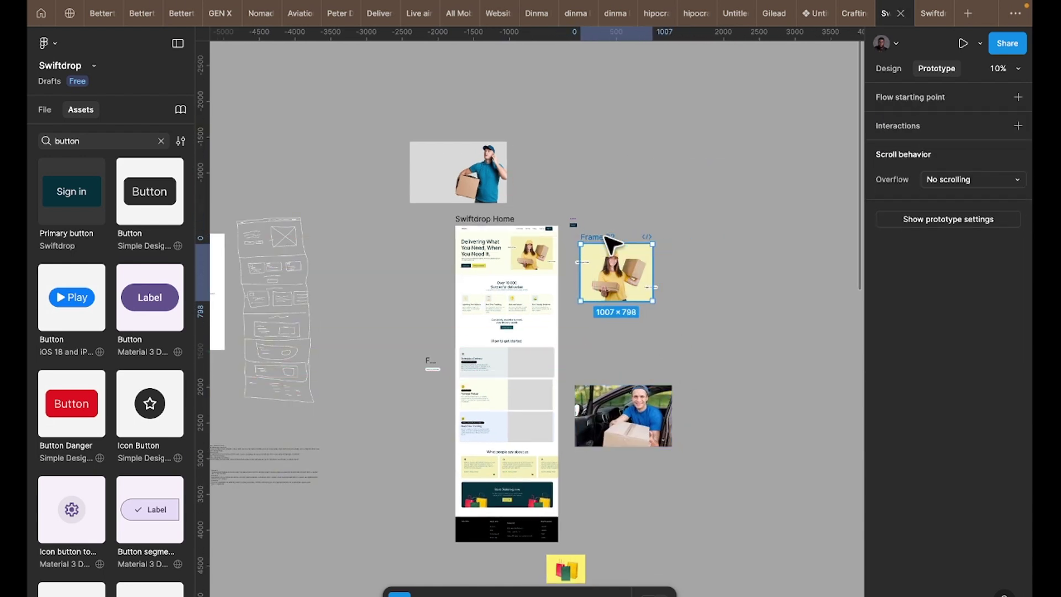
{"action": "left_click", "coordinate": [717, 359]}
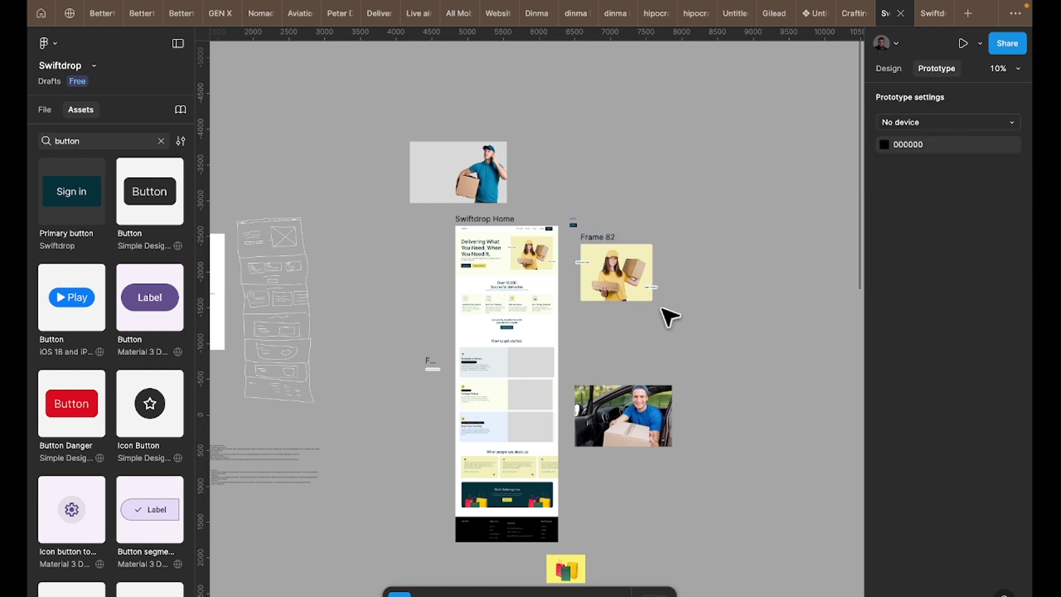
{"action": "left_click", "coordinate": [601, 237]}
{"action": "left_click", "coordinate": [594, 234]}
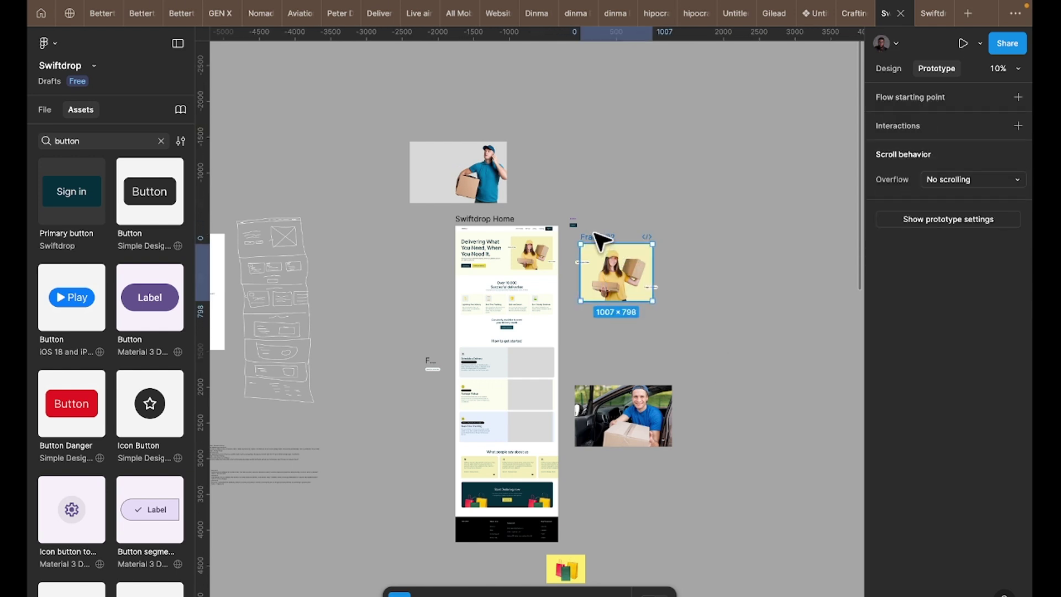
{"action": "left_click_drag", "start_coordinate": [599, 240], "coordinate": [697, 354]}
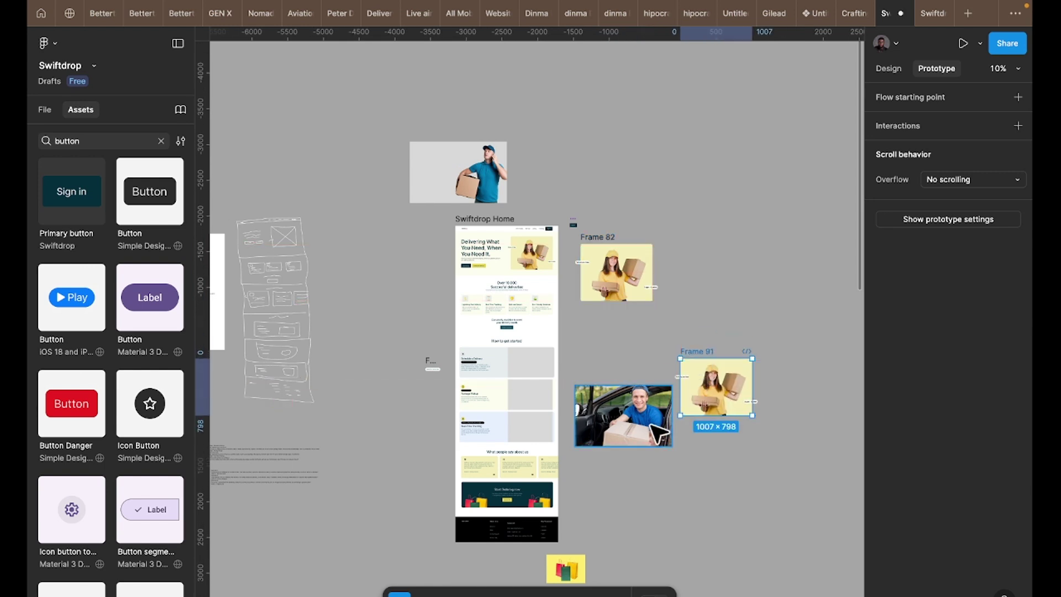
- Delete the woman's photo from the duplicated frame and place the driver photo in it instead
{"action": "left_click", "coordinate": [727, 383]}
{"action": "key", "text": "Delete"}
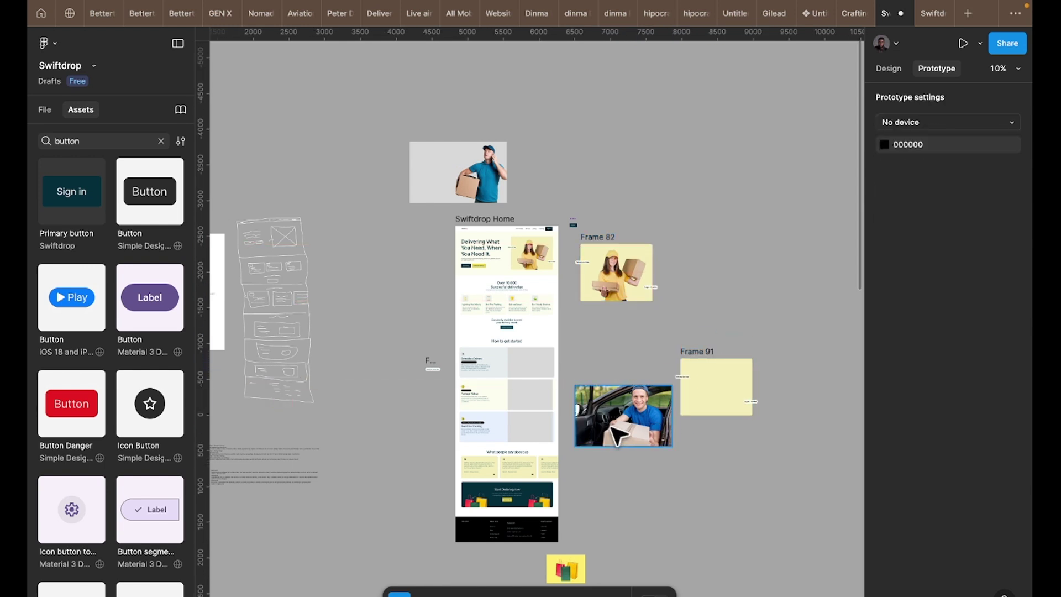
{"action": "left_click", "coordinate": [612, 435]}
{"action": "left_click_drag", "start_coordinate": [612, 431], "coordinate": [697, 405]}
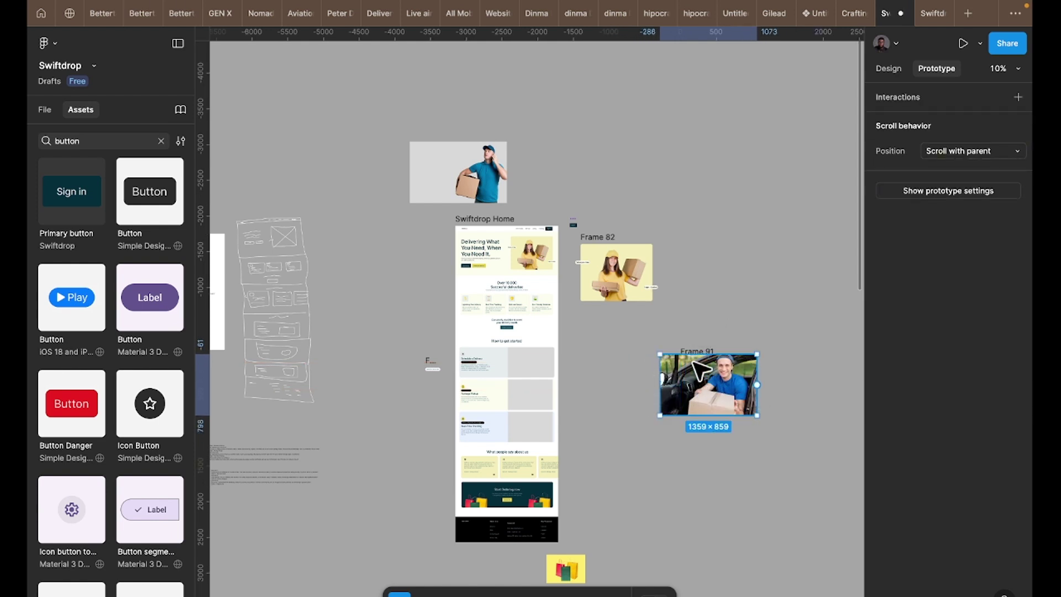
- Turn on Clip content for Frame 91 so the driver photo is cropped to the frame
{"action": "scroll", "coordinate": [708, 378], "scroll_direction": "right", "scroll_amount": 2}
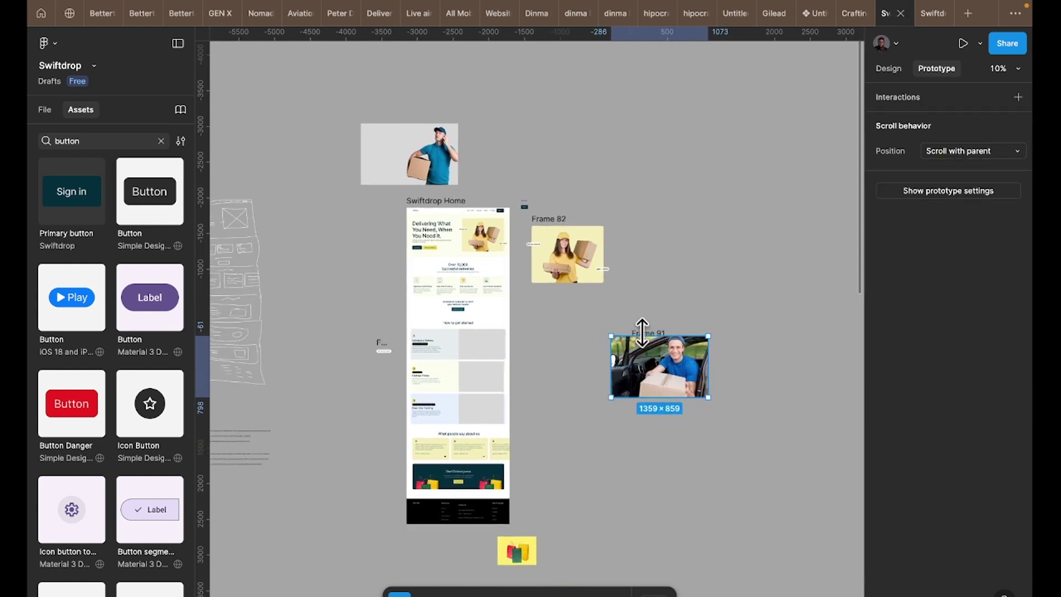
{"action": "scroll", "coordinate": [643, 332], "scroll_direction": "up", "scroll_amount": 3}
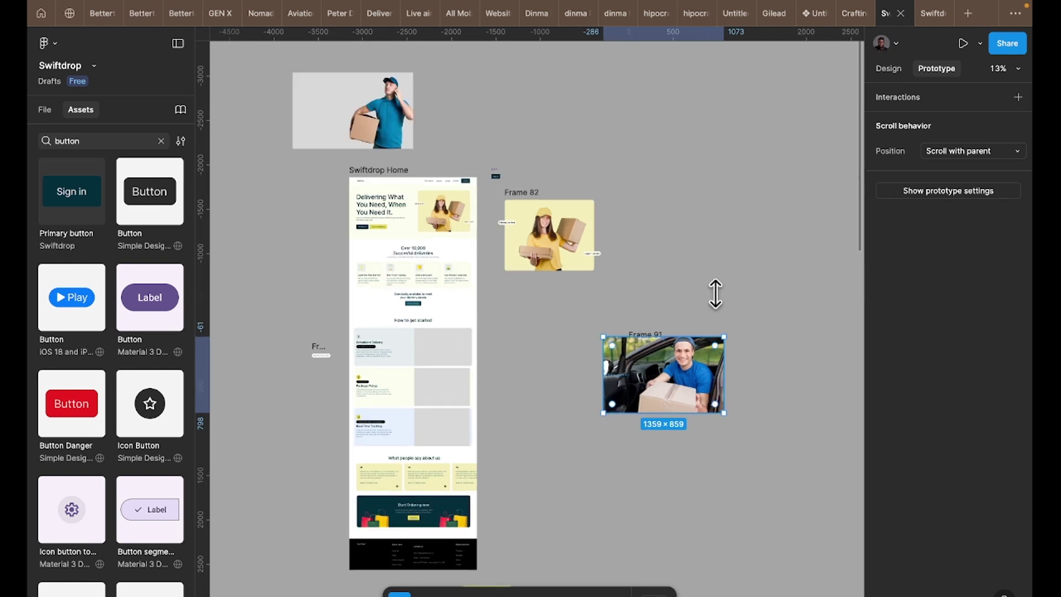
{"action": "scroll", "coordinate": [674, 303], "scroll_direction": "up", "scroll_amount": 1}
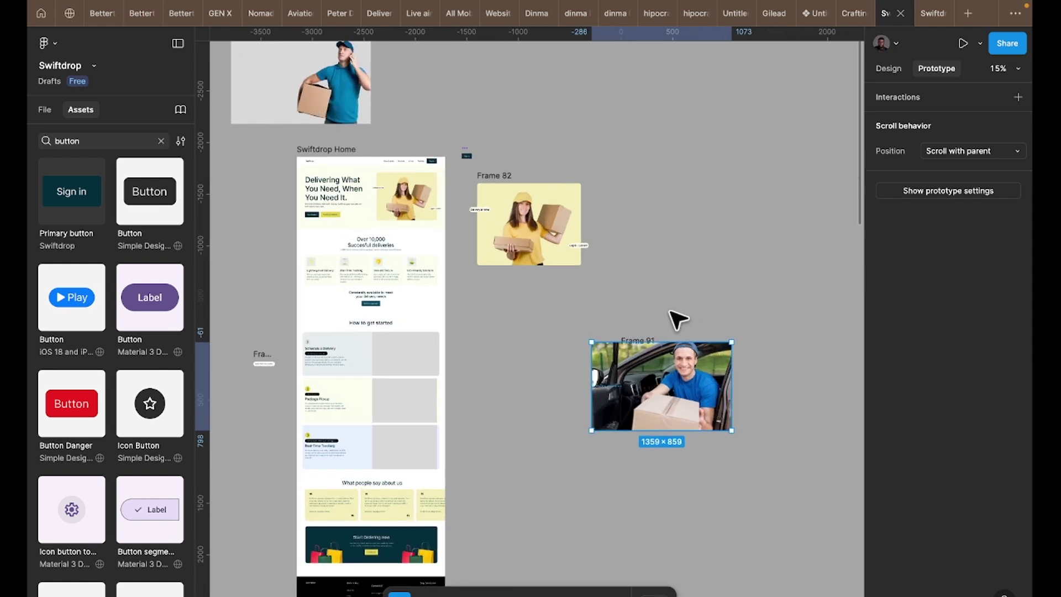
{"action": "key", "text": "Escape"}
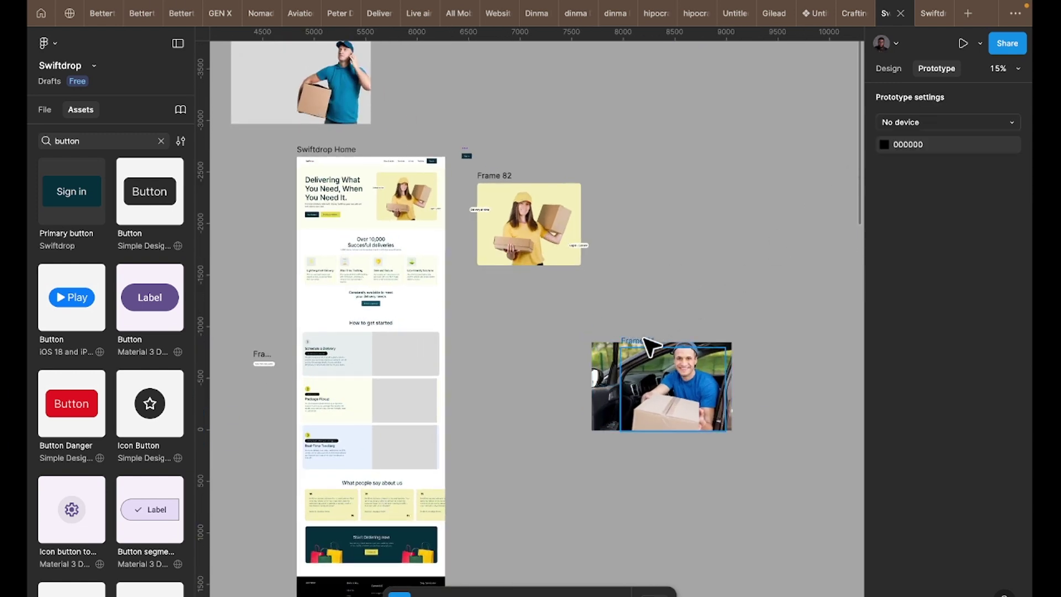
{"action": "left_click", "coordinate": [887, 69]}
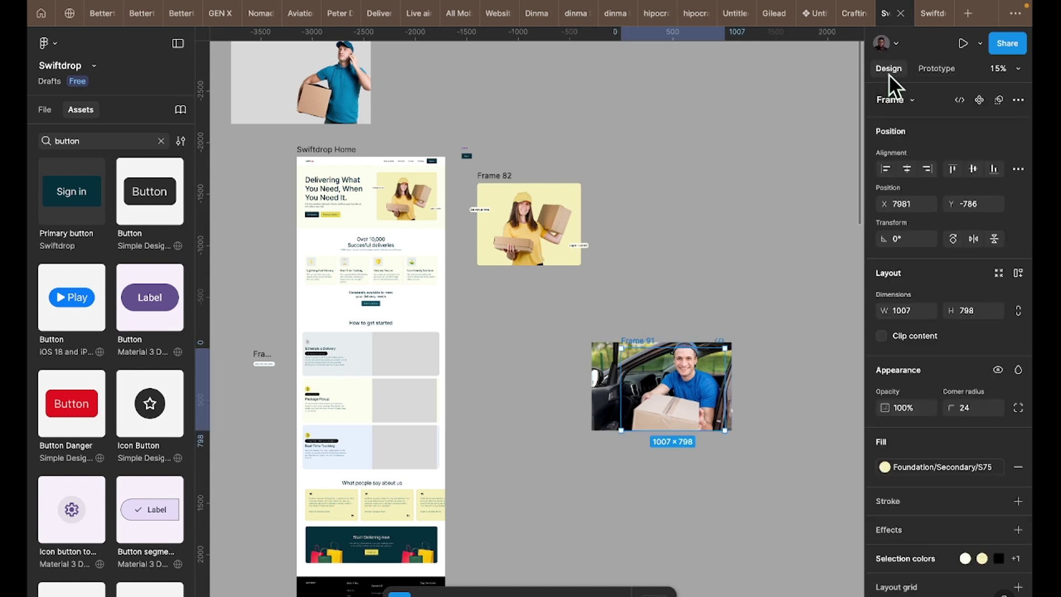
{"action": "left_click", "coordinate": [882, 336]}
{"action": "scroll", "coordinate": [719, 380], "scroll_direction": "up", "scroll_amount": 2}
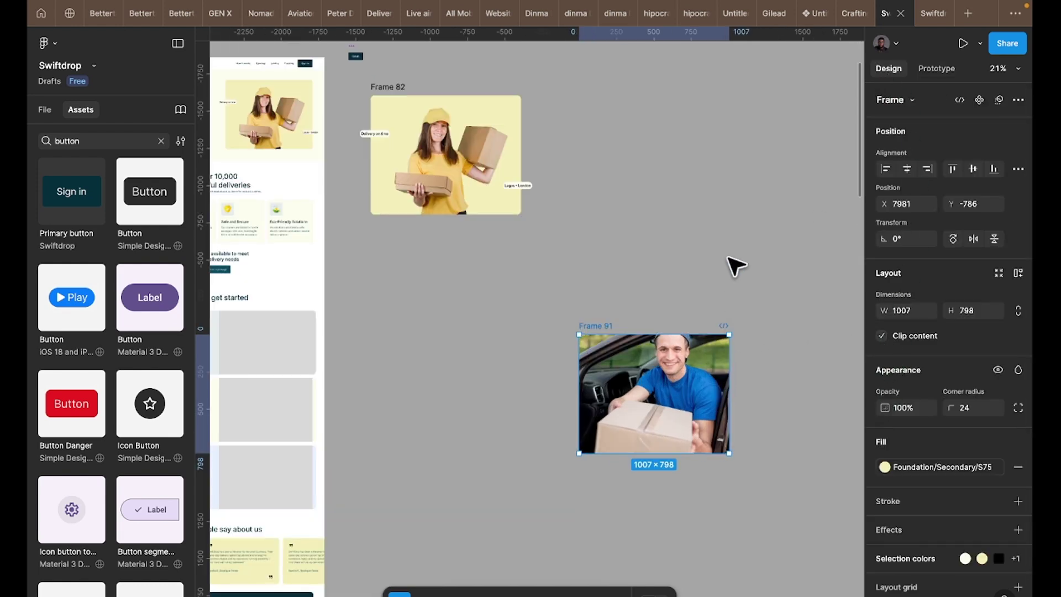
{"action": "left_click", "coordinate": [740, 270]}
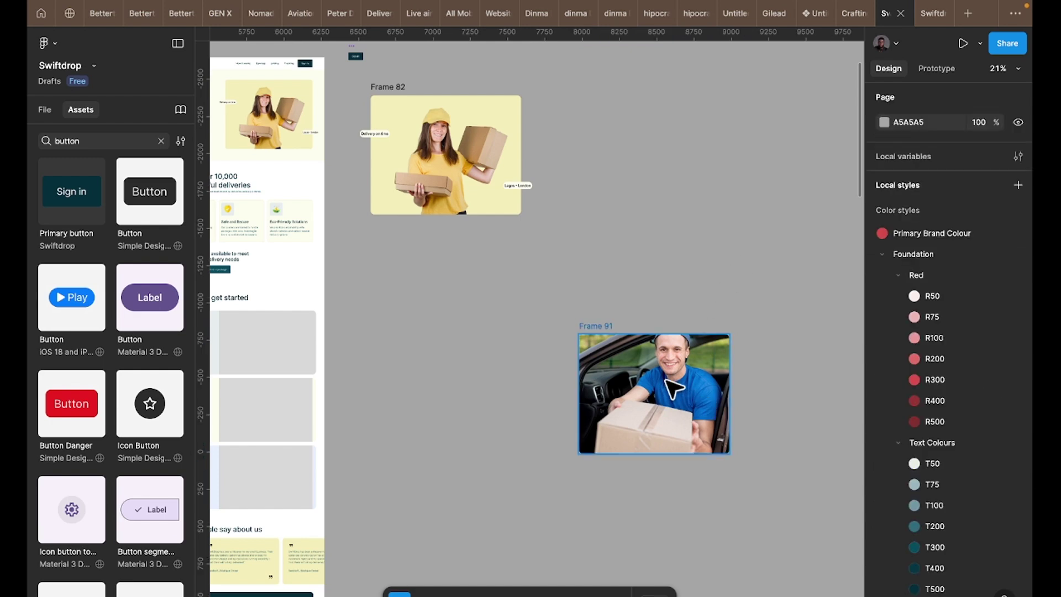
- Reposition the driver photo inside Frame 91 and enlarge it to about 1574 × 995
{"action": "double_click", "coordinate": [672, 387]}
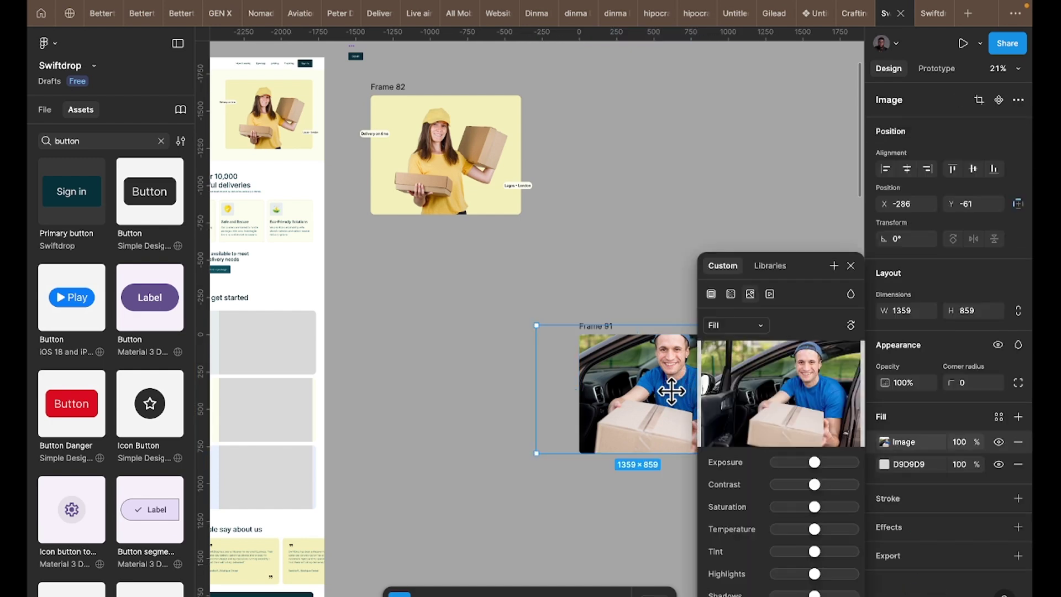
{"action": "left_click_drag", "start_coordinate": [663, 400], "coordinate": [660, 407]}
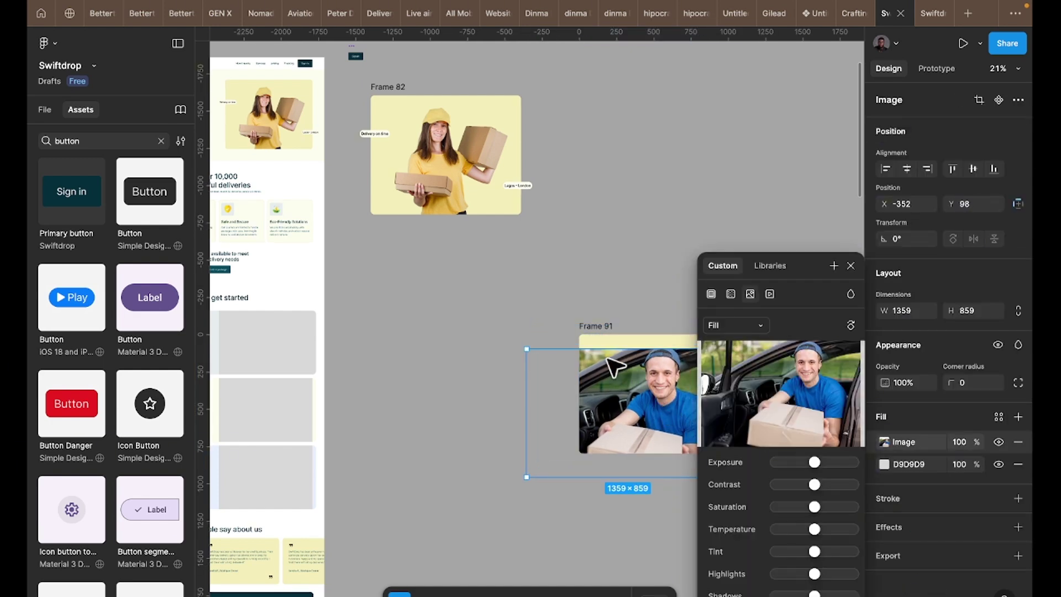
{"action": "left_click_drag", "start_coordinate": [516, 339], "coordinate": [497, 328]}
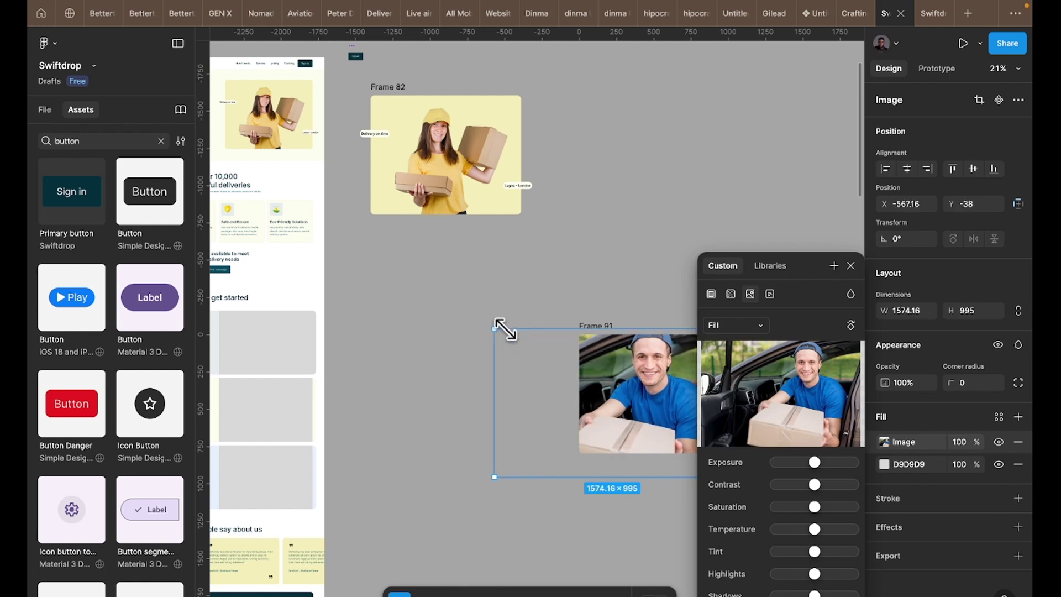
{"action": "left_click", "coordinate": [669, 253]}
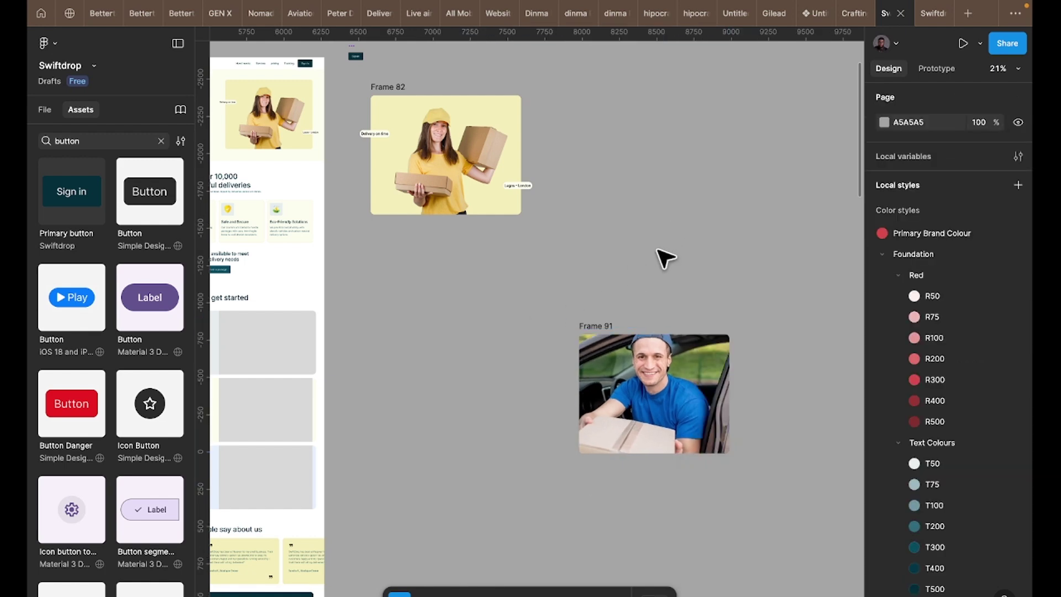
- Copy Frame 91 and use Paste to replace on the grey placeholder in the Package Pickup card
{"action": "left_click", "coordinate": [603, 325]}
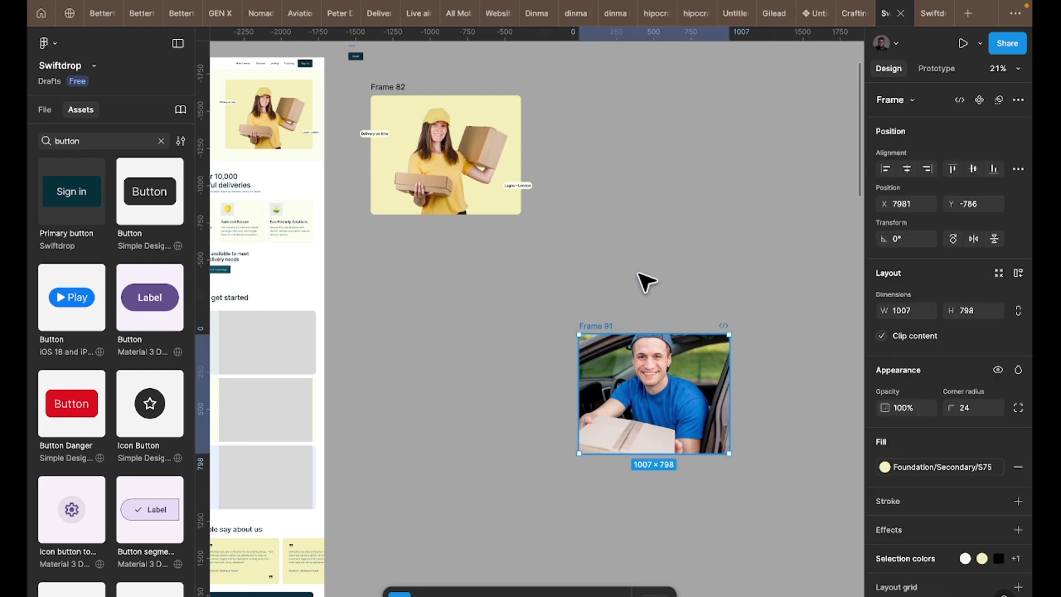
{"action": "right_click", "coordinate": [609, 330]}
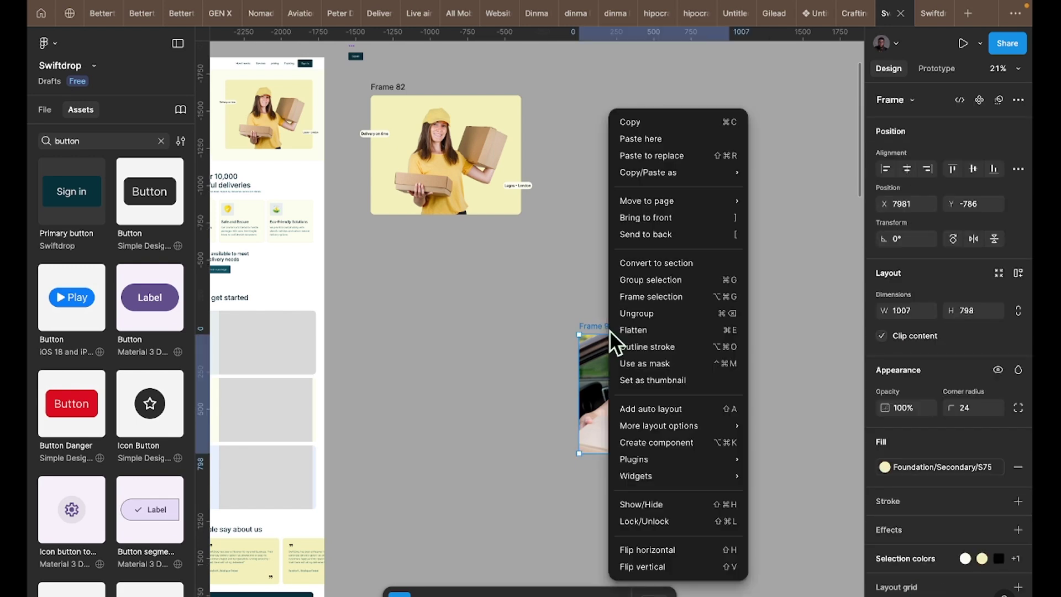
{"action": "left_click", "coordinate": [600, 183]}
{"action": "scroll", "coordinate": [408, 384], "scroll_direction": "left", "scroll_amount": 5}
{"action": "scroll", "coordinate": [407, 384], "scroll_direction": "down", "scroll_amount": 2}
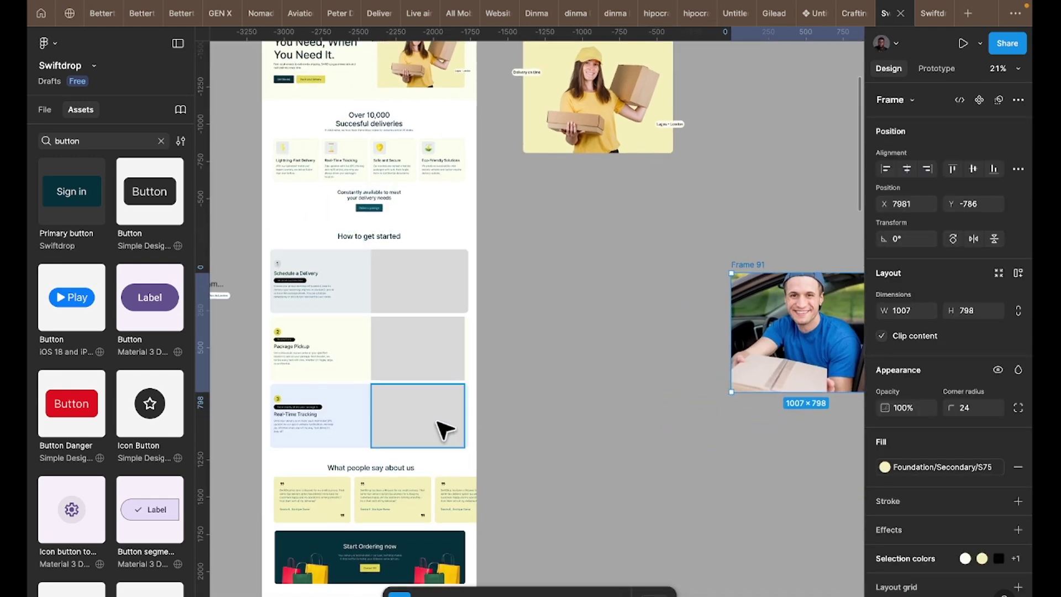
{"action": "left_click", "coordinate": [434, 354]}
{"action": "right_click", "coordinate": [428, 360]}
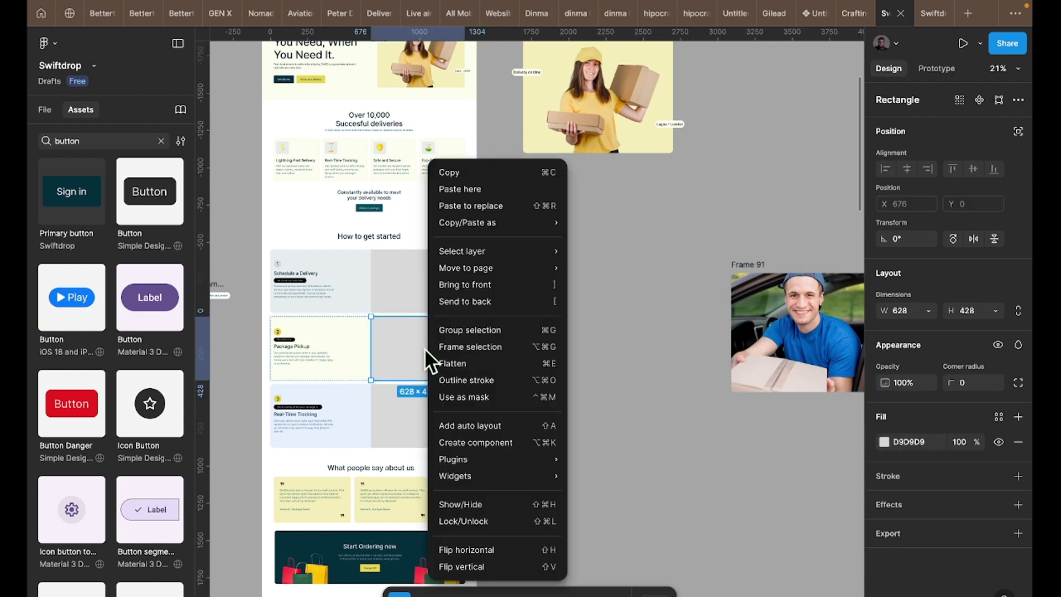
{"action": "left_click", "coordinate": [499, 205]}
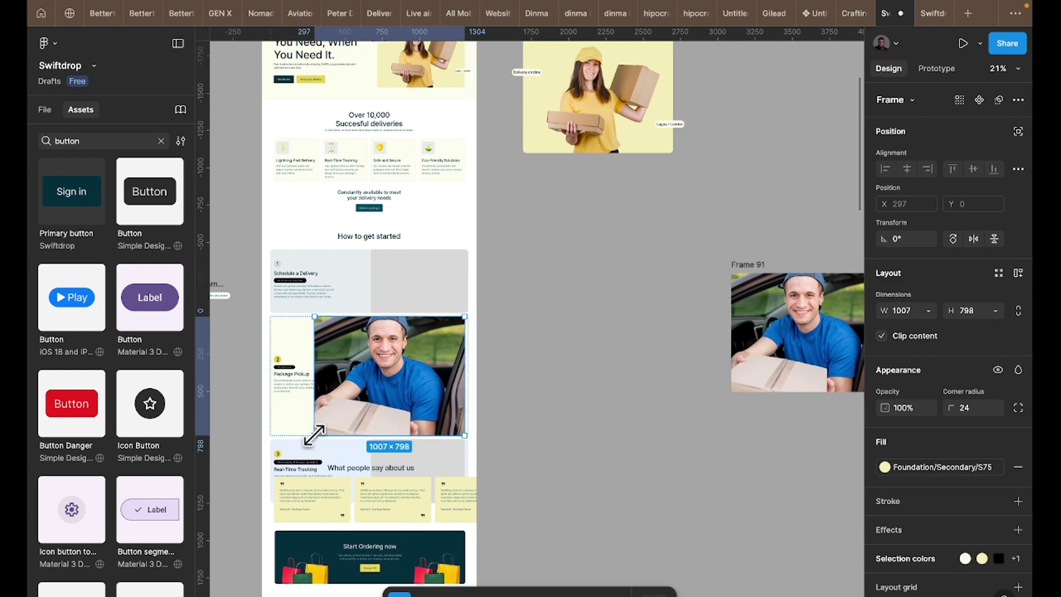
- Scale the pasted driver photo frame in the Package Pickup card down to 577 × 458
{"action": "left_click_drag", "start_coordinate": [314, 436], "coordinate": [341, 390]}
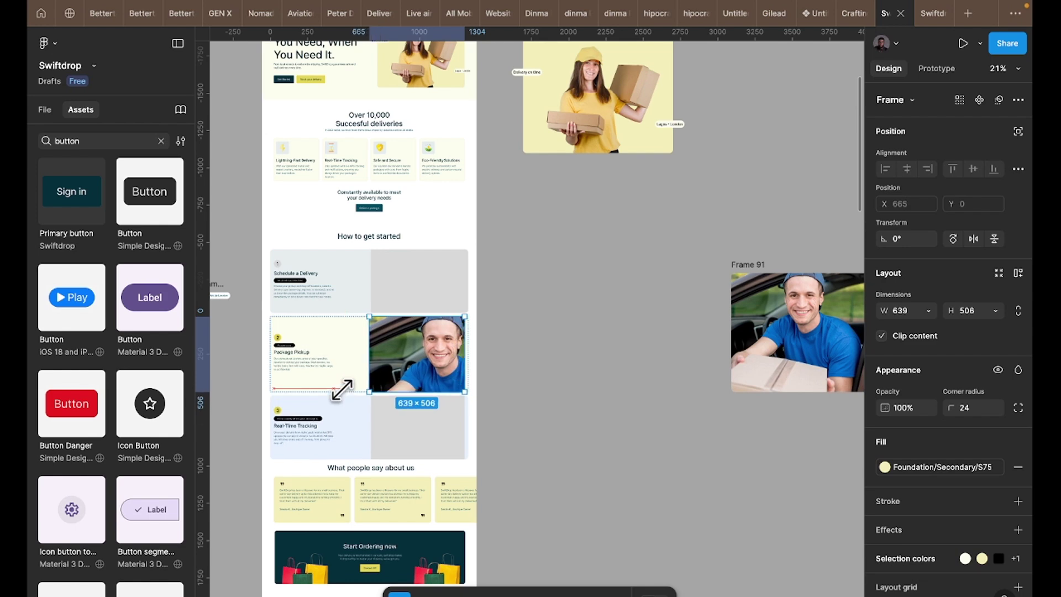
{"action": "left_click_drag", "start_coordinate": [342, 389], "coordinate": [381, 408]}
{"action": "scroll", "coordinate": [343, 388], "scroll_direction": "up", "scroll_amount": 5}
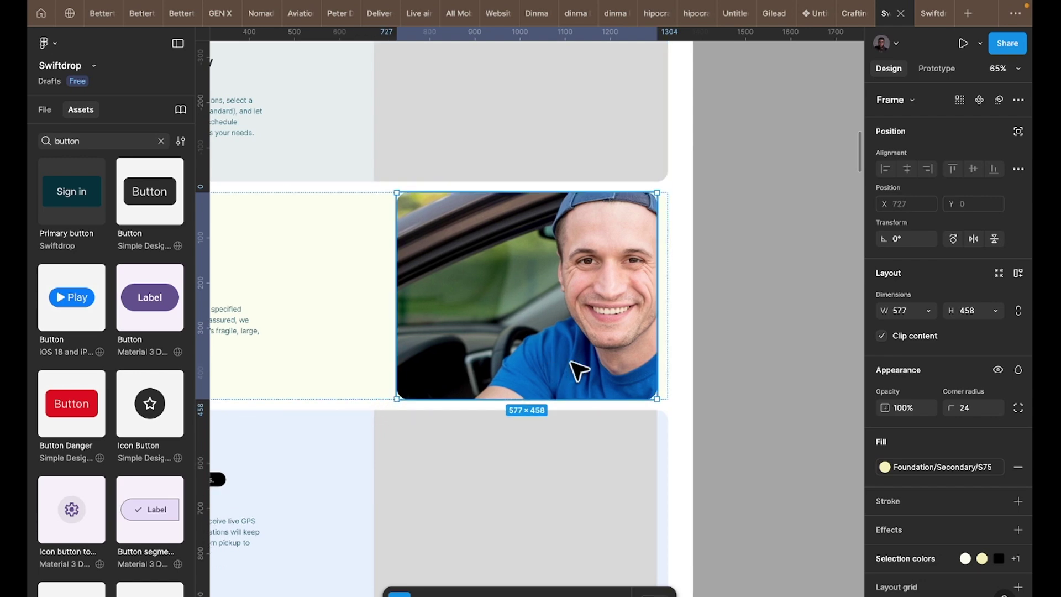
{"action": "scroll", "coordinate": [576, 372], "scroll_direction": "down", "scroll_amount": 3}
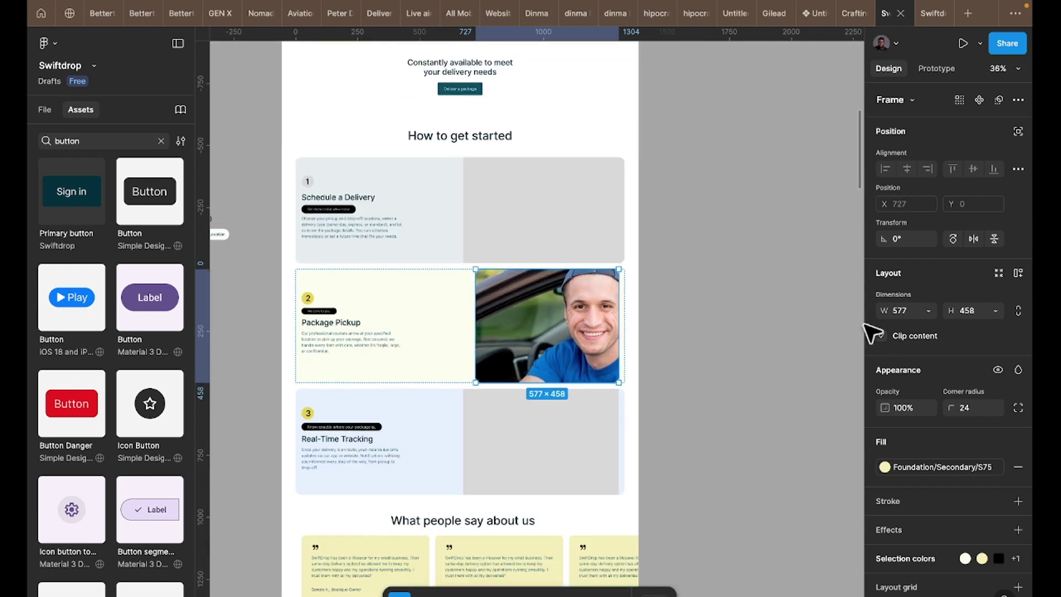
- Try taking the driver photo out of auto layout and setting the Package Pickup card's width to Hug contents
{"action": "left_click", "coordinate": [1018, 131]}
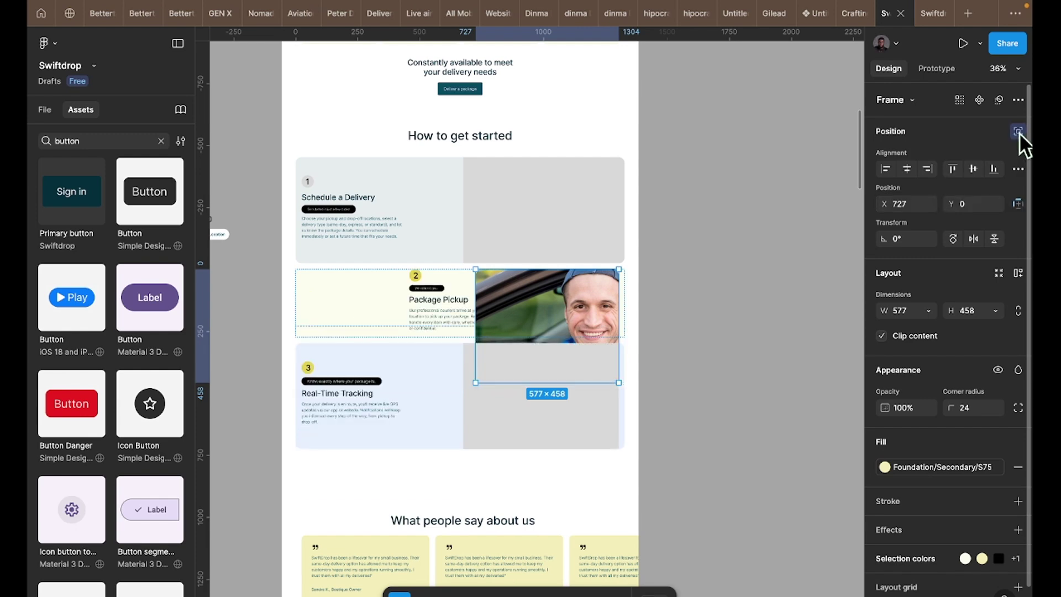
{"action": "key", "text": "ctrl+z"}
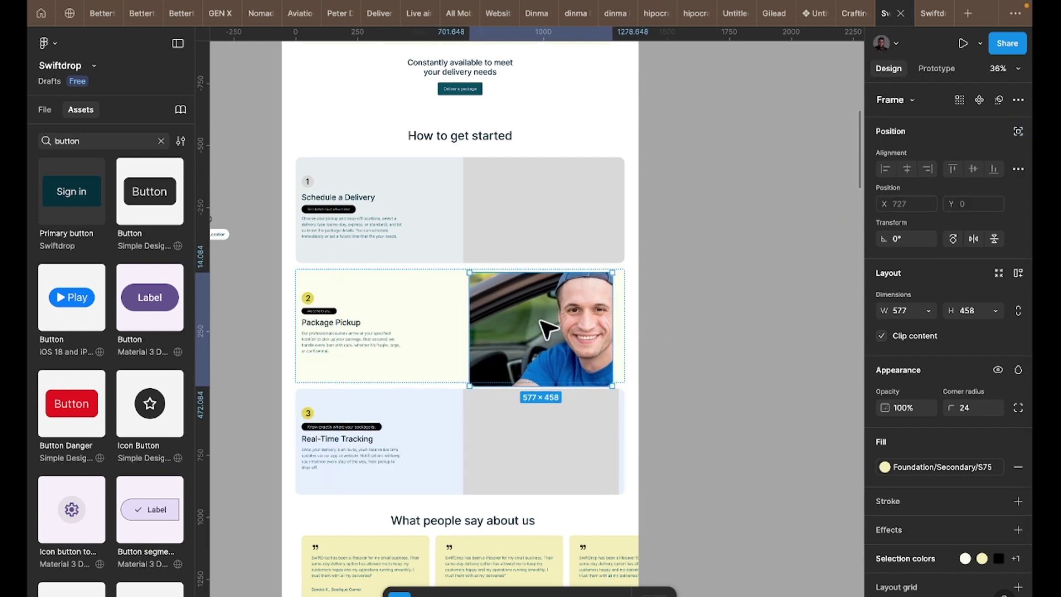
{"action": "left_click", "coordinate": [442, 337]}
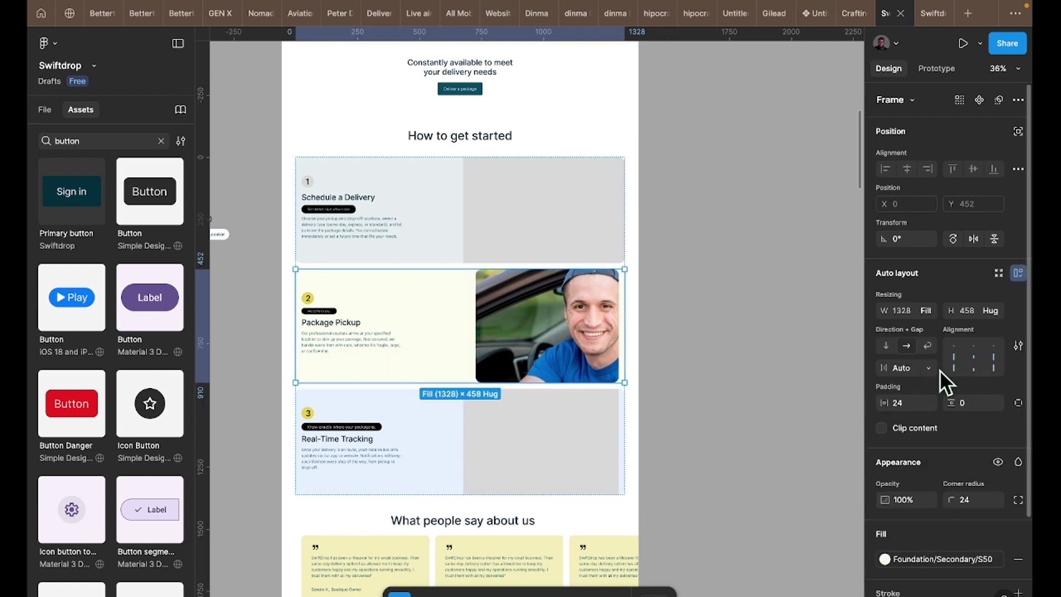
{"action": "left_click", "coordinate": [929, 311]}
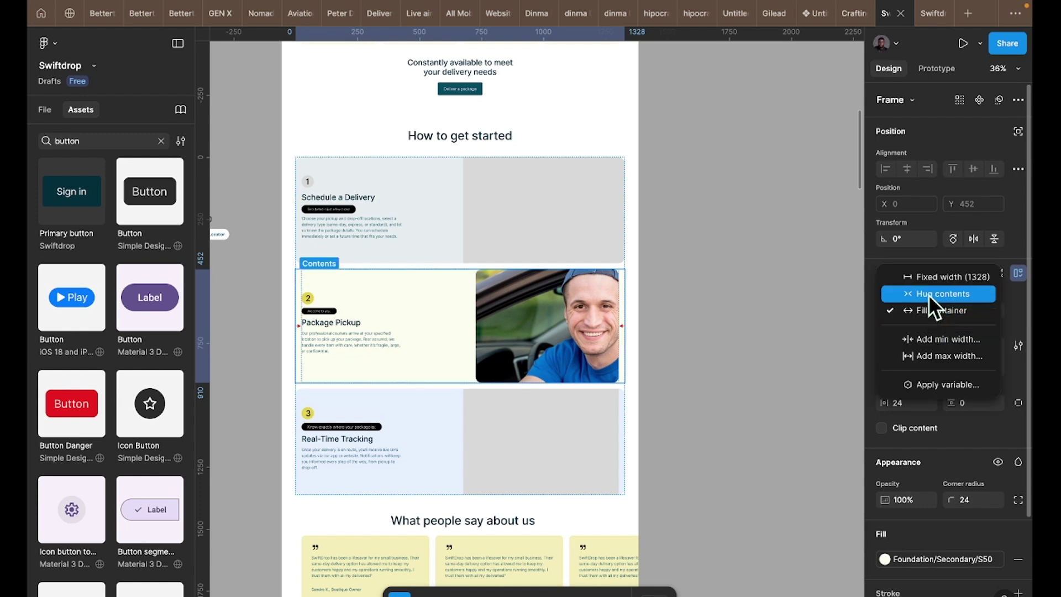
{"action": "left_click", "coordinate": [928, 294]}
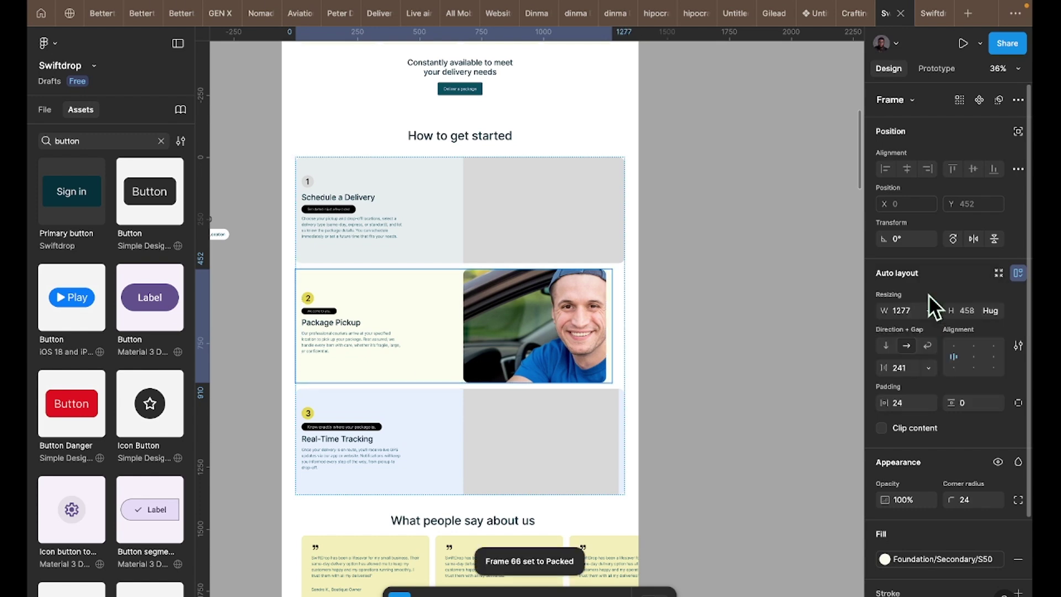
{"action": "key", "text": "ctrl+z"}
- Set the Package Pickup card's auto layout gap to 241 and align its contents to the middle right
{"action": "left_click", "coordinate": [930, 367]}
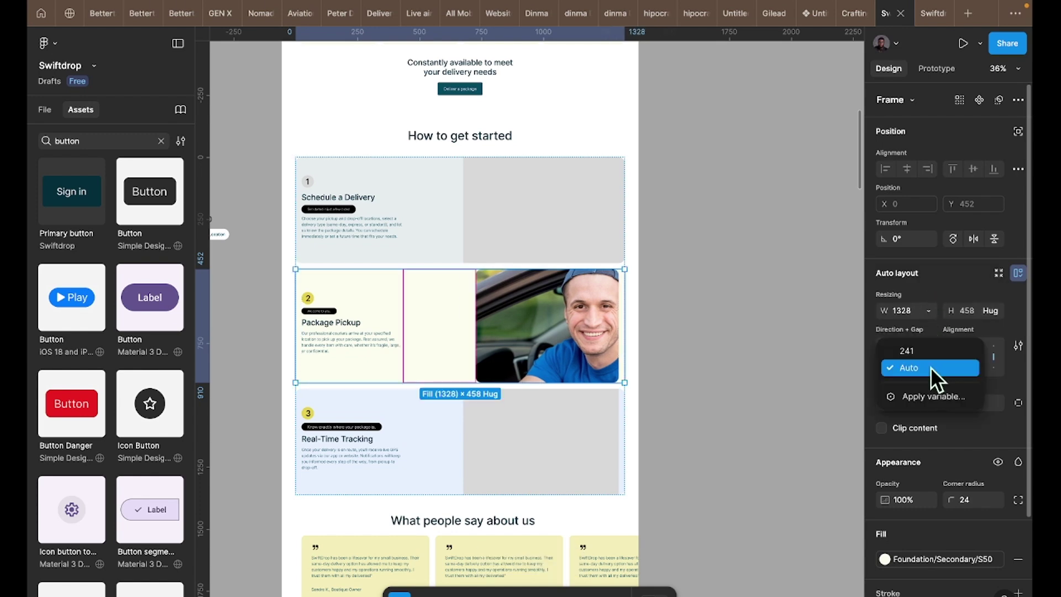
{"action": "left_click", "coordinate": [921, 350]}
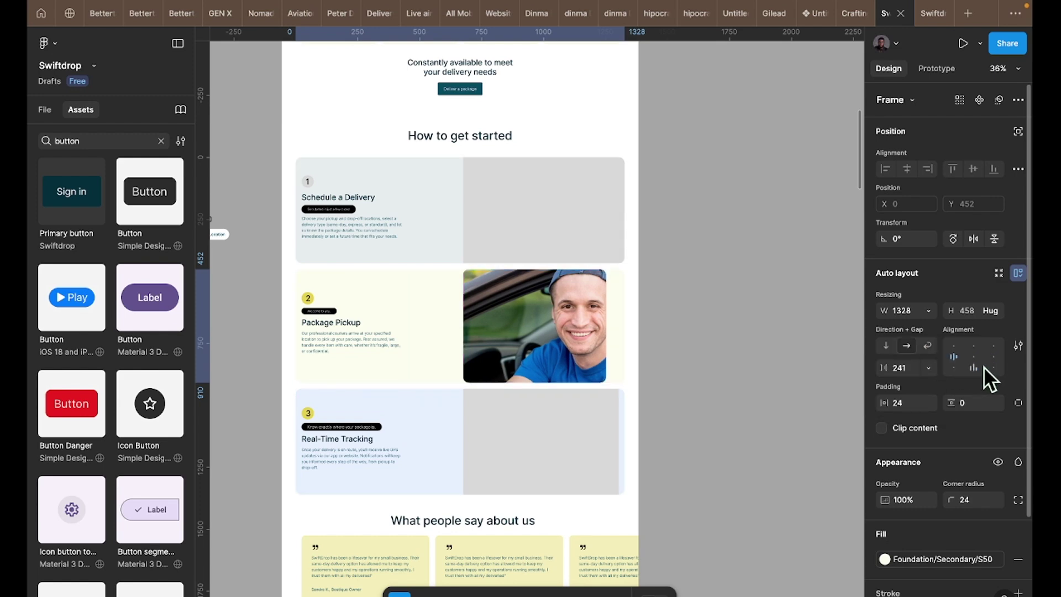
{"action": "left_click", "coordinate": [994, 357]}
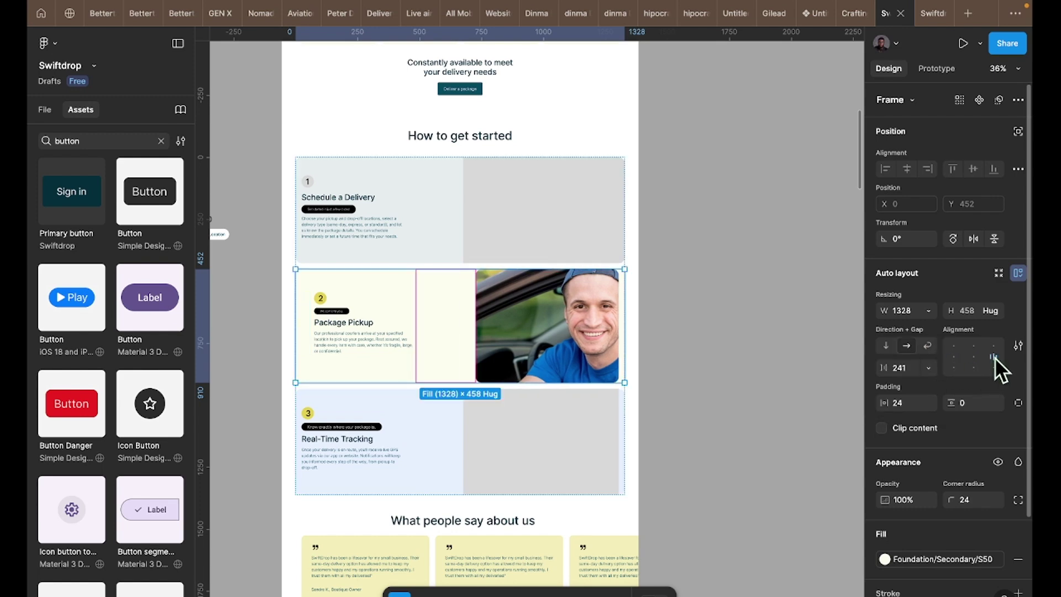
- Try to shift the driver photo's frame closer to the outer edge of the Package Pickup card
{"action": "left_click", "coordinate": [547, 353]}
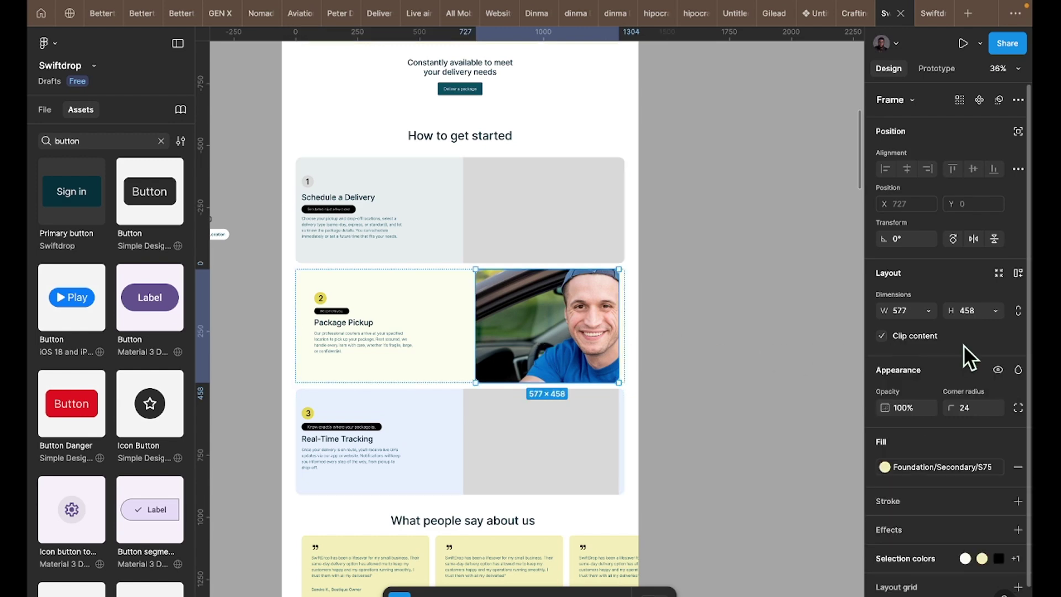
{"action": "left_click_drag", "start_coordinate": [621, 347], "coordinate": [630, 356]}
{"action": "key", "text": "ctrl+z"}
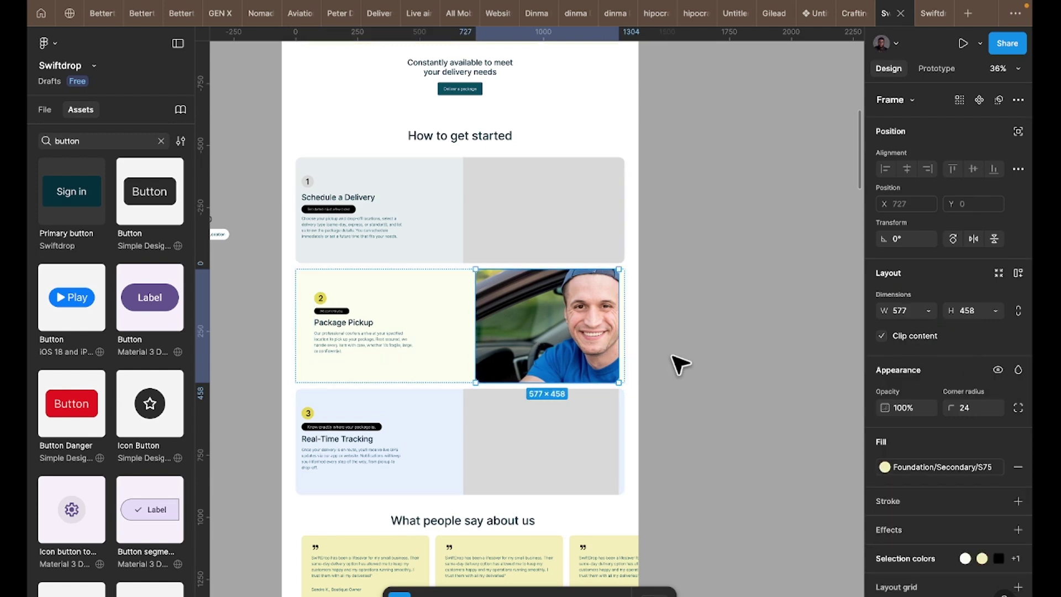
- Select the grey image placeholder in the Schedule a Delivery card and launch the Unsplash plugin
{"action": "left_click", "coordinate": [683, 368]}
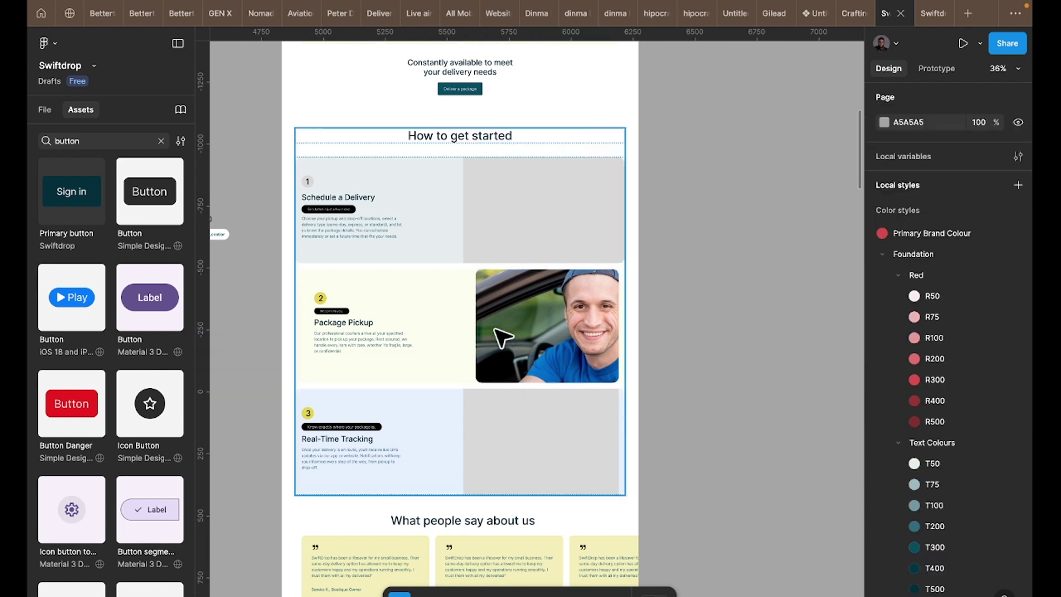
{"action": "left_click", "coordinate": [380, 231]}
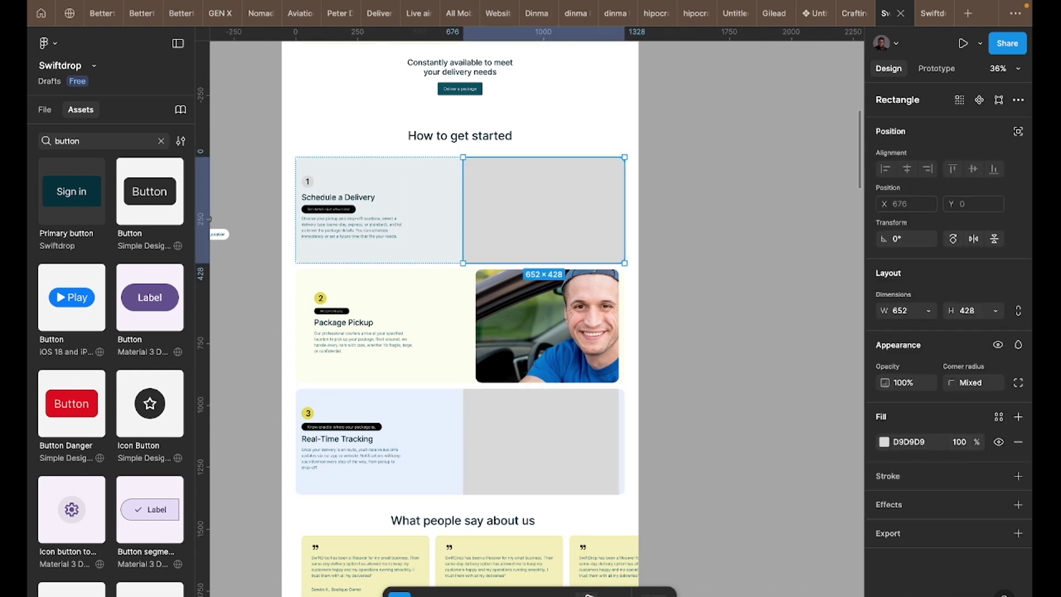
{"action": "key", "text": "super+k"}
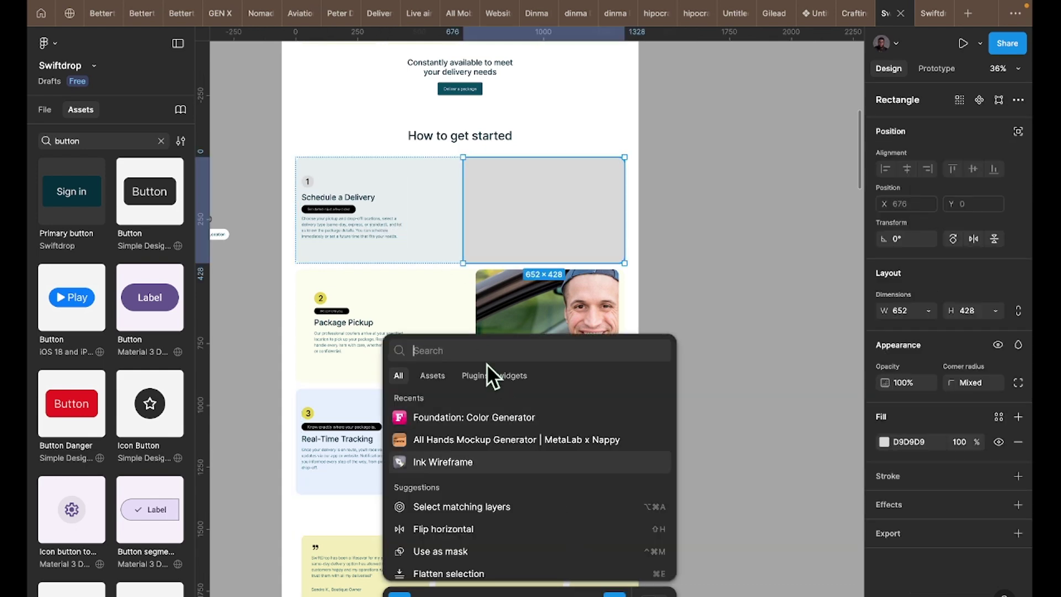
{"action": "type", "text": "unsplash"}
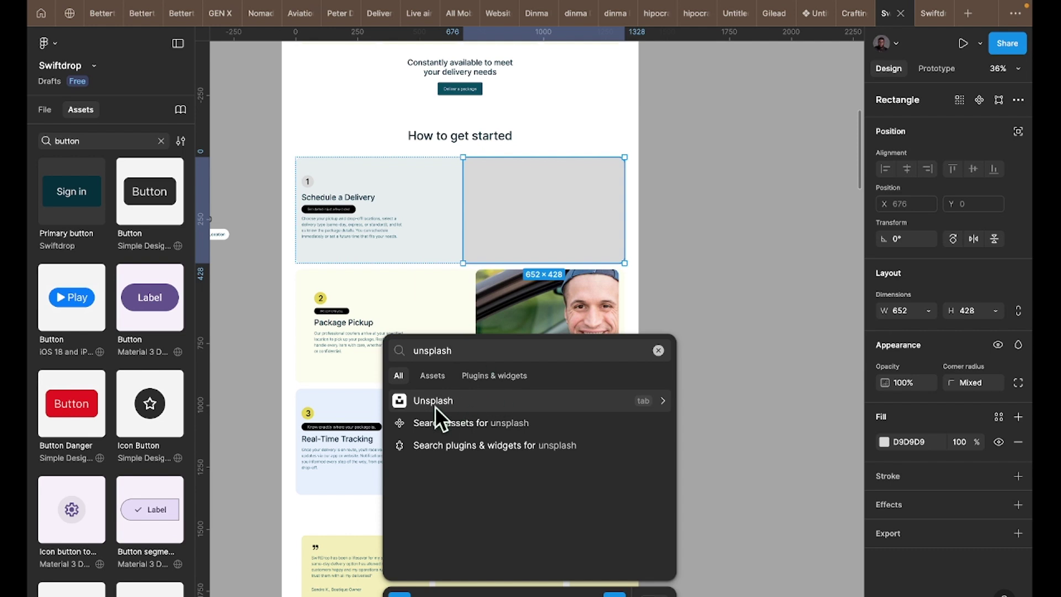
{"action": "left_click", "coordinate": [436, 407]}
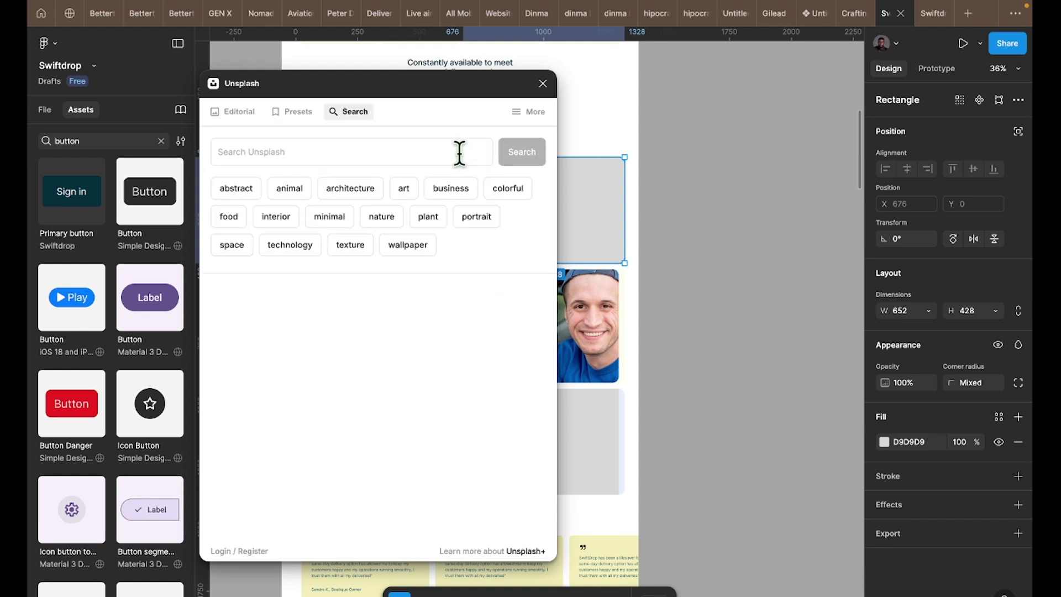
- Search Unsplash for "making an order" and look through the photos for one suited to the Schedule a Delivery card
{"action": "left_click", "coordinate": [459, 153]}
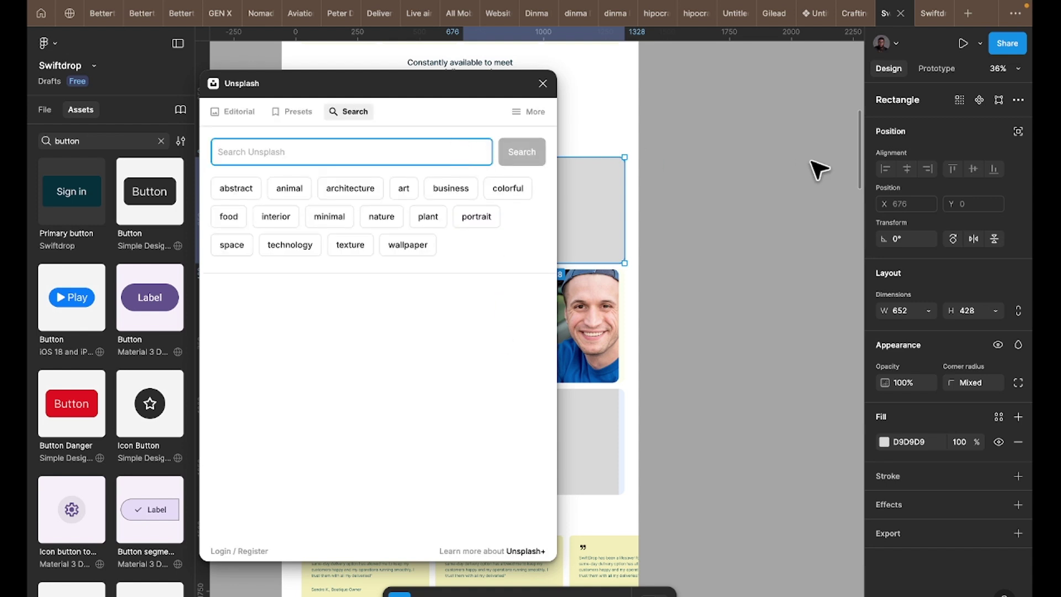
{"action": "scroll", "coordinate": [817, 168], "scroll_direction": "left", "scroll_amount": 5}
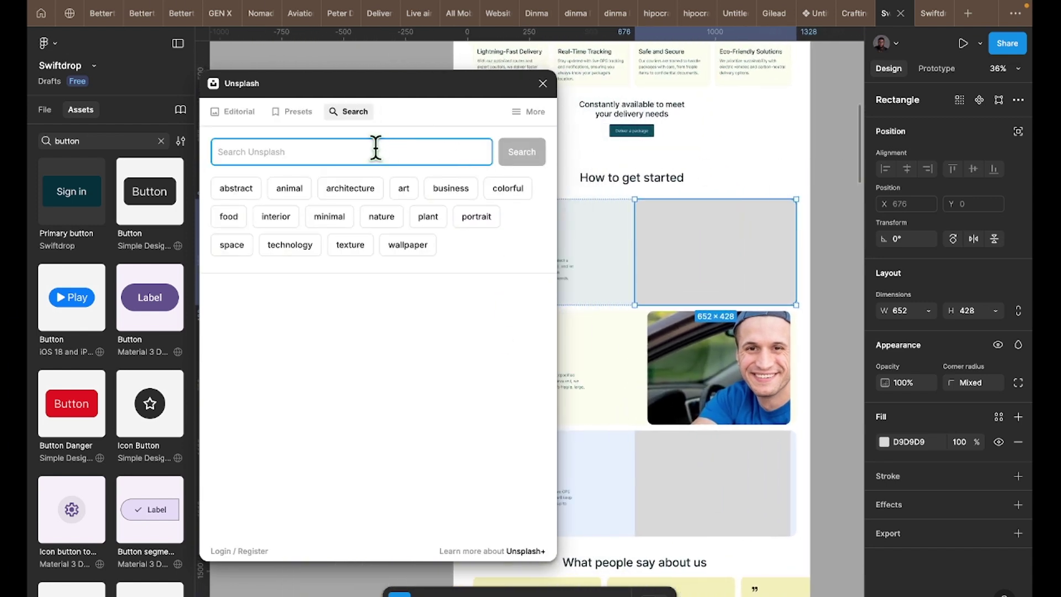
{"action": "type", "text": "making an order"}
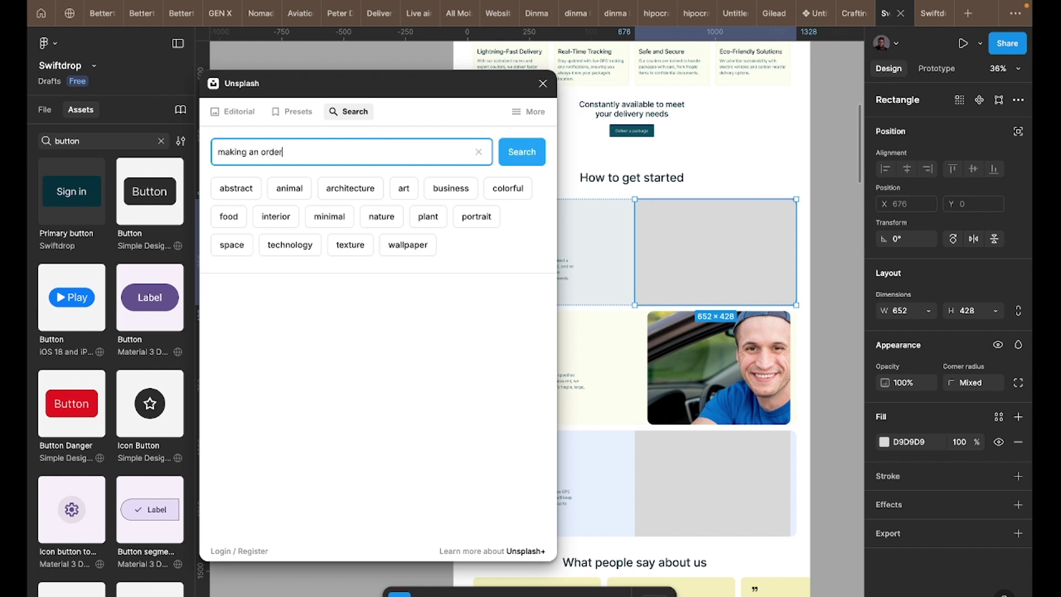
{"action": "key", "text": "Return"}
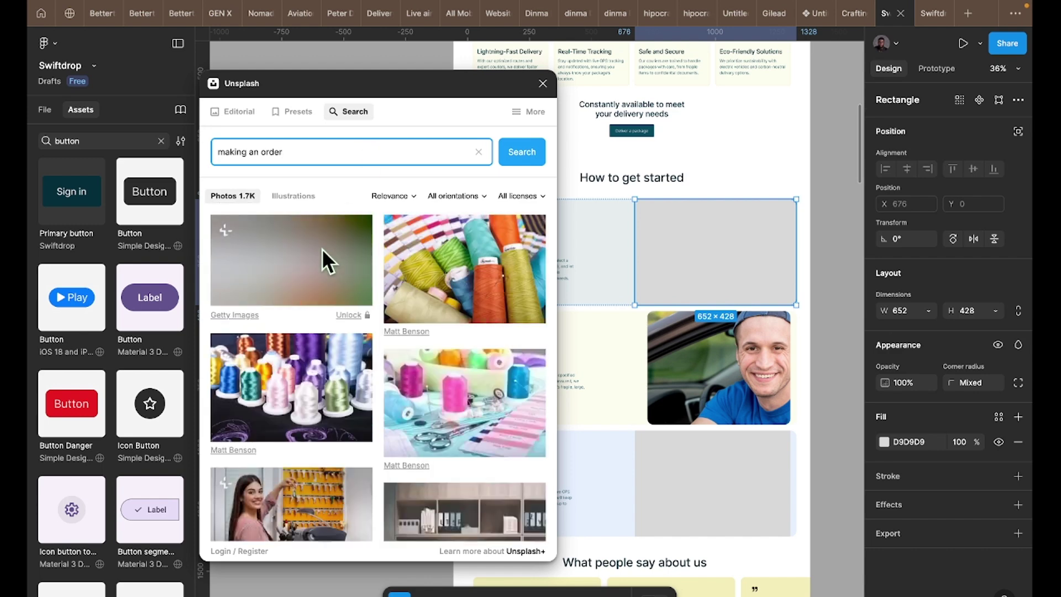
{"action": "scroll", "coordinate": [321, 354], "scroll_direction": "down", "scroll_amount": 5}
{"action": "scroll", "coordinate": [375, 298], "scroll_direction": "up", "scroll_amount": 3}
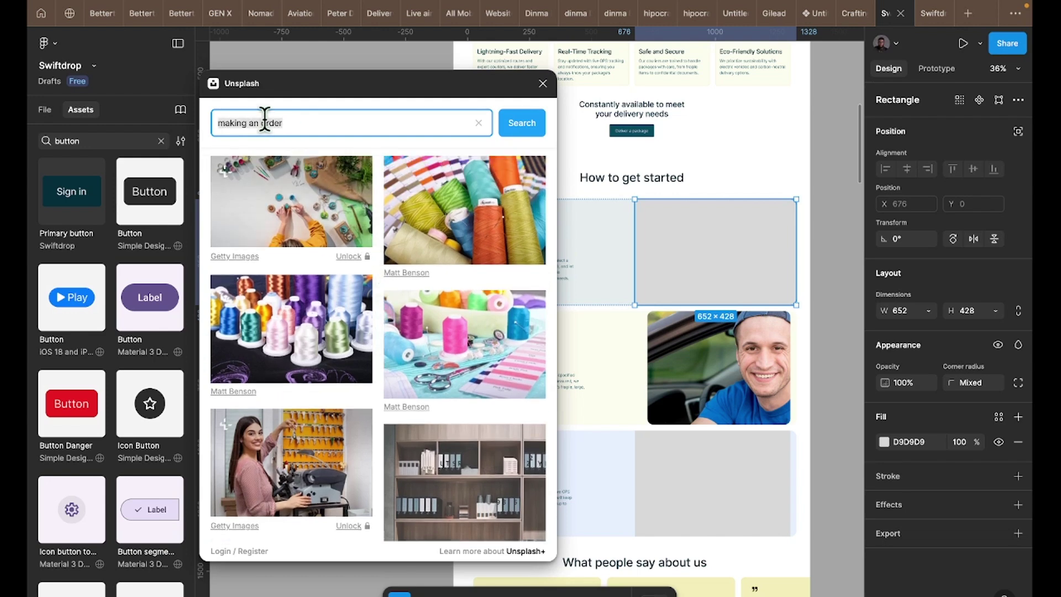
- Search Unsplash for "using a phone" and fill the Schedule a Delivery placeholder with the photo of watch-wearing hands holding a phone
{"action": "type", "text": "using a phone"}
{"action": "key", "text": "Return"}
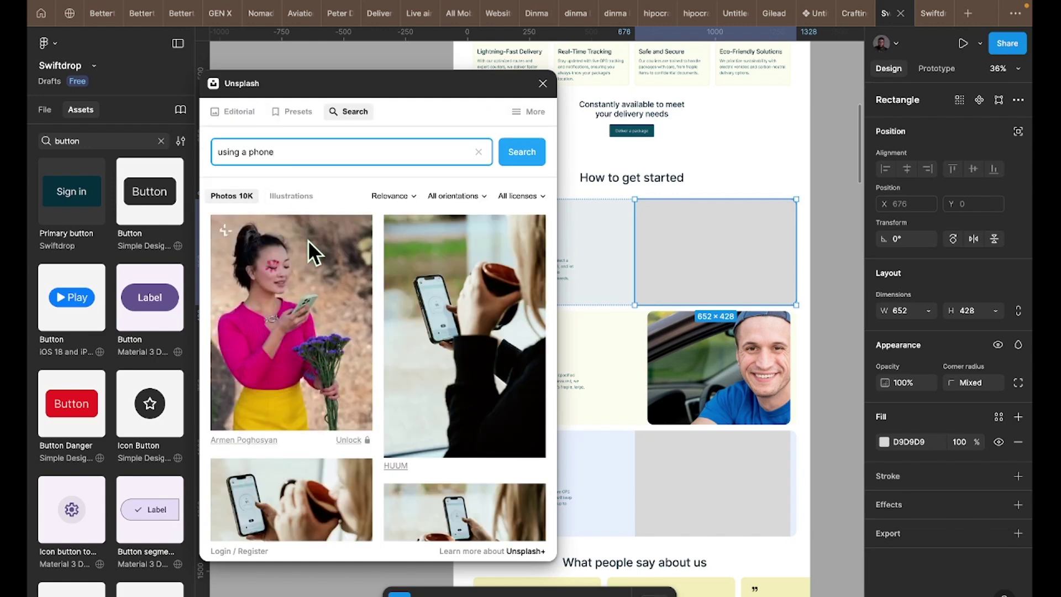
{"action": "scroll", "coordinate": [409, 376], "scroll_direction": "down", "scroll_amount": 5}
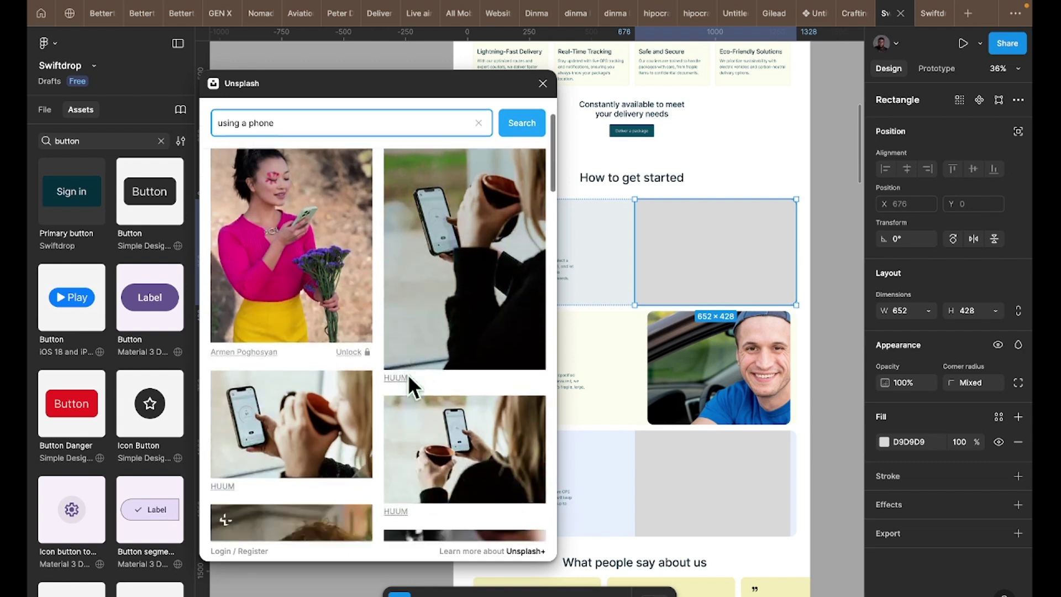
{"action": "scroll", "coordinate": [408, 373], "scroll_direction": "down", "scroll_amount": 4}
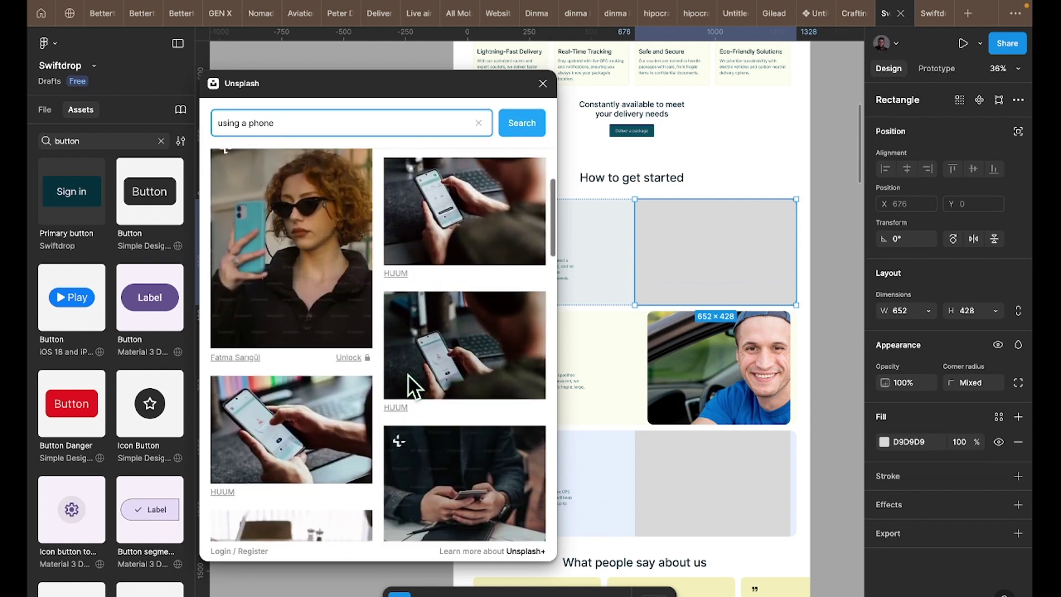
{"action": "scroll", "coordinate": [297, 400], "scroll_direction": "down", "scroll_amount": 3}
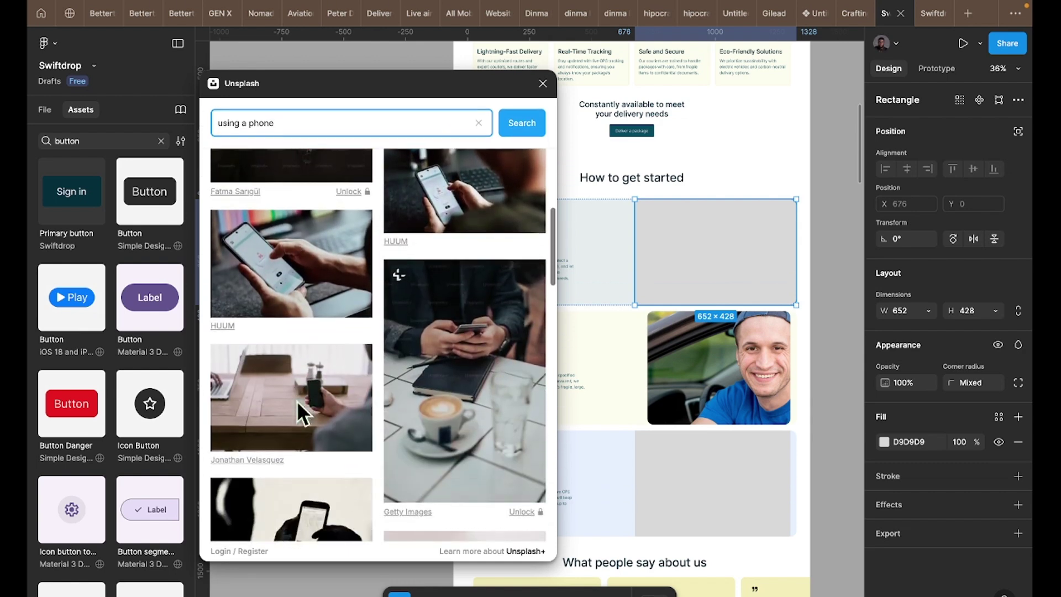
{"action": "scroll", "coordinate": [389, 439], "scroll_direction": "down", "scroll_amount": 6}
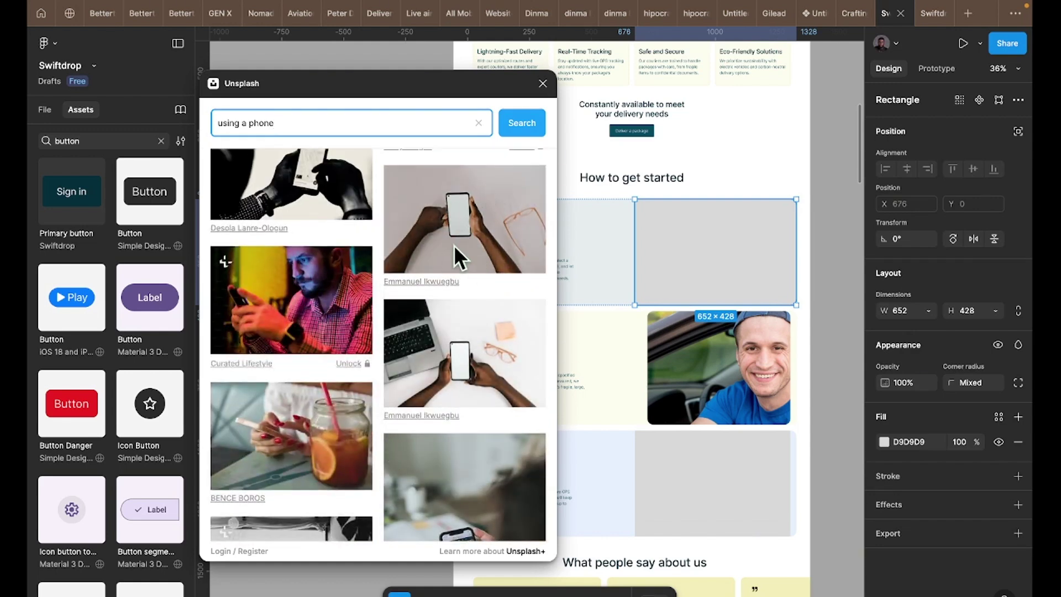
{"action": "scroll", "coordinate": [403, 425], "scroll_direction": "down", "scroll_amount": 4}
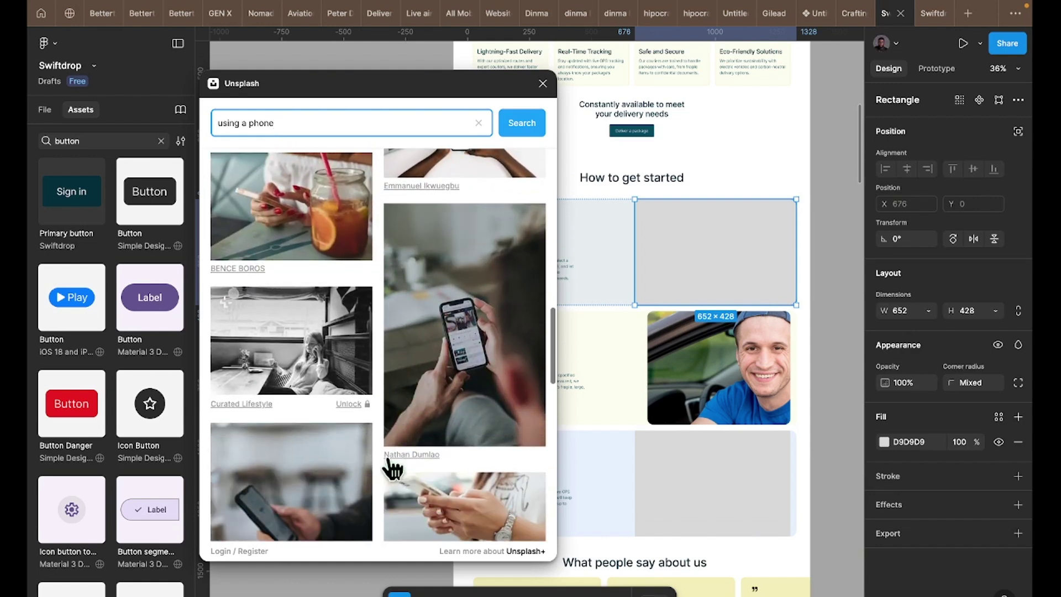
{"action": "scroll", "coordinate": [388, 464], "scroll_direction": "down", "scroll_amount": 4}
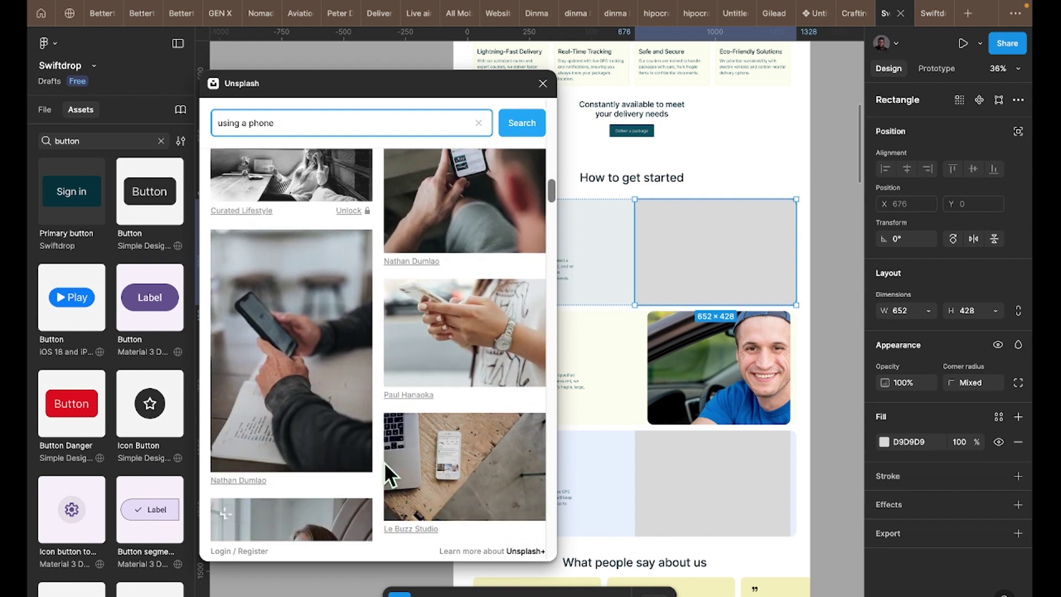
{"action": "left_click", "coordinate": [483, 333]}
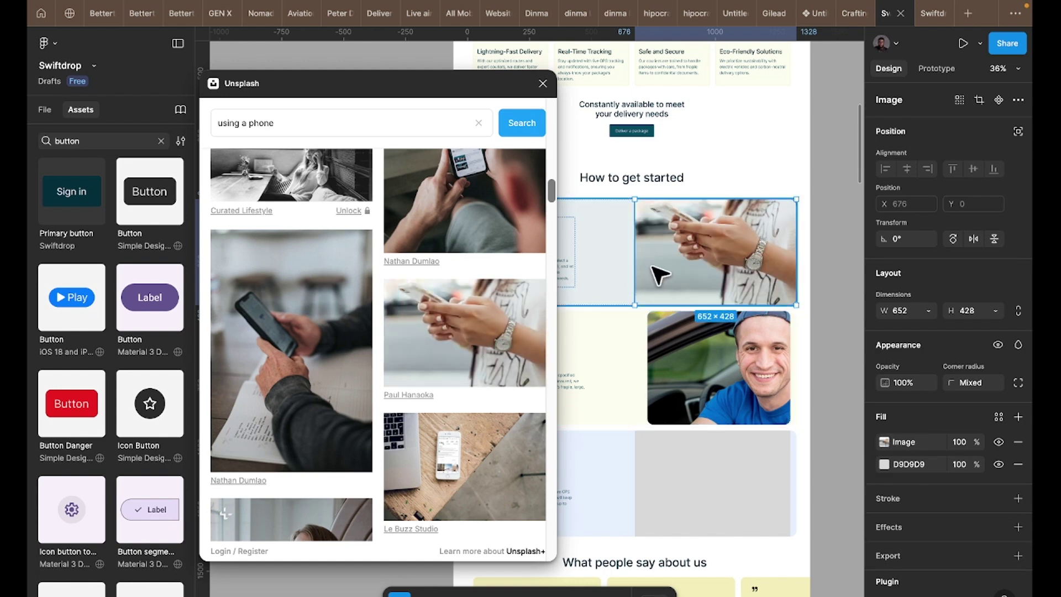
- Select the grey image placeholder in the Real-Time Tracking card and search Unsplash for "Track delivery"
{"action": "left_click", "coordinate": [666, 481]}
{"action": "left_click", "coordinate": [671, 489]}
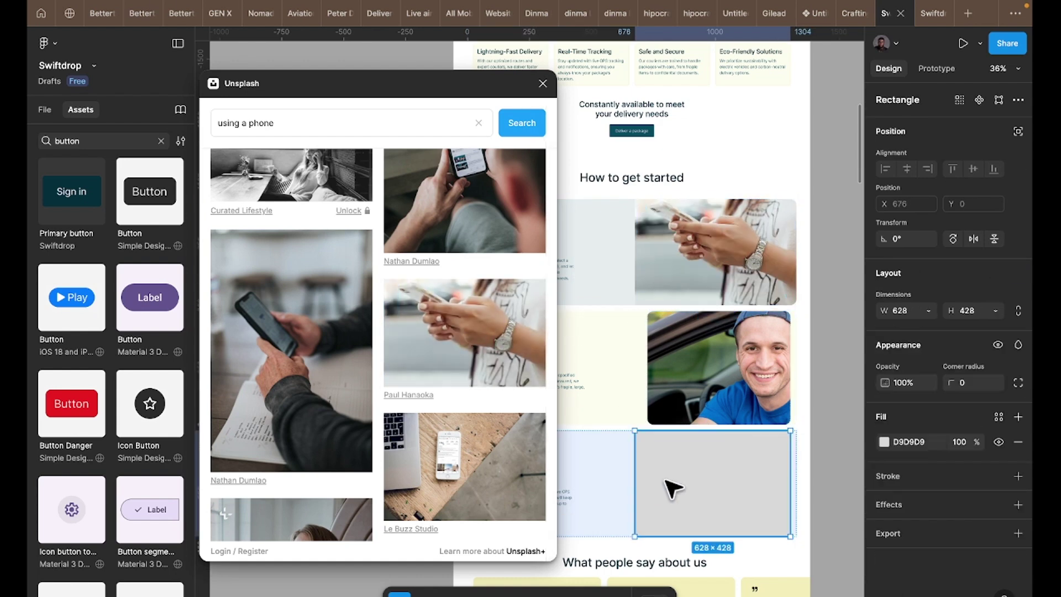
{"action": "scroll", "coordinate": [671, 491], "scroll_direction": "left", "scroll_amount": 4}
{"action": "scroll", "coordinate": [671, 490], "scroll_direction": "down", "scroll_amount": 2}
{"action": "left_click", "coordinate": [298, 120]}
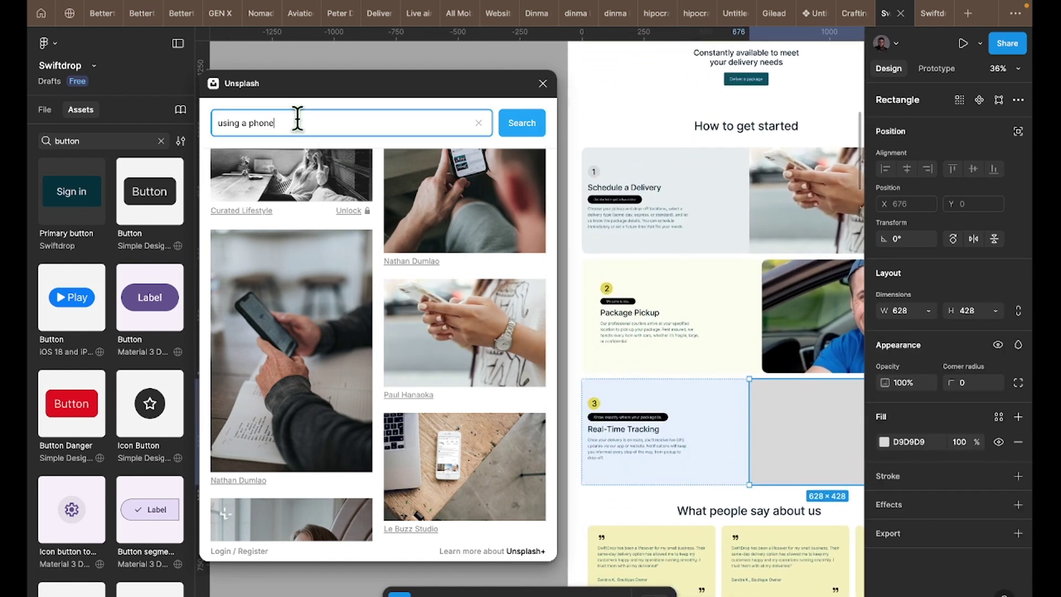
{"action": "key", "text": "ctrl+a"}
{"action": "type", "text": "Tra"}
{"action": "key", "text": "Return"}
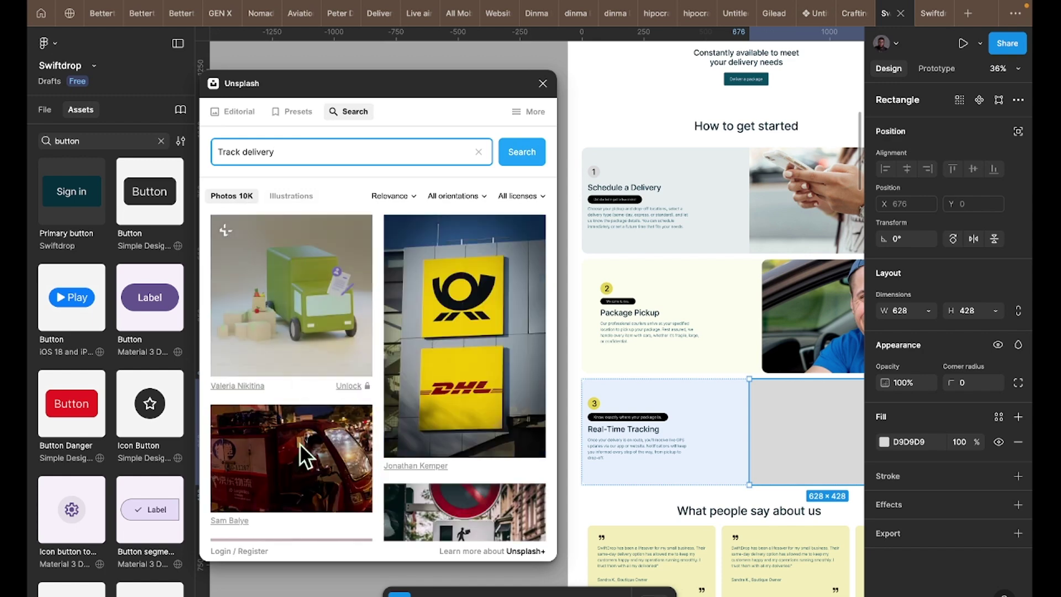
- Examine the "Track delivery" photos for an image that illustrates the Real-Time Tracking card
{"action": "scroll", "coordinate": [299, 444], "scroll_direction": "down", "scroll_amount": 5}
{"action": "scroll", "coordinate": [300, 444], "scroll_direction": "down", "scroll_amount": 5}
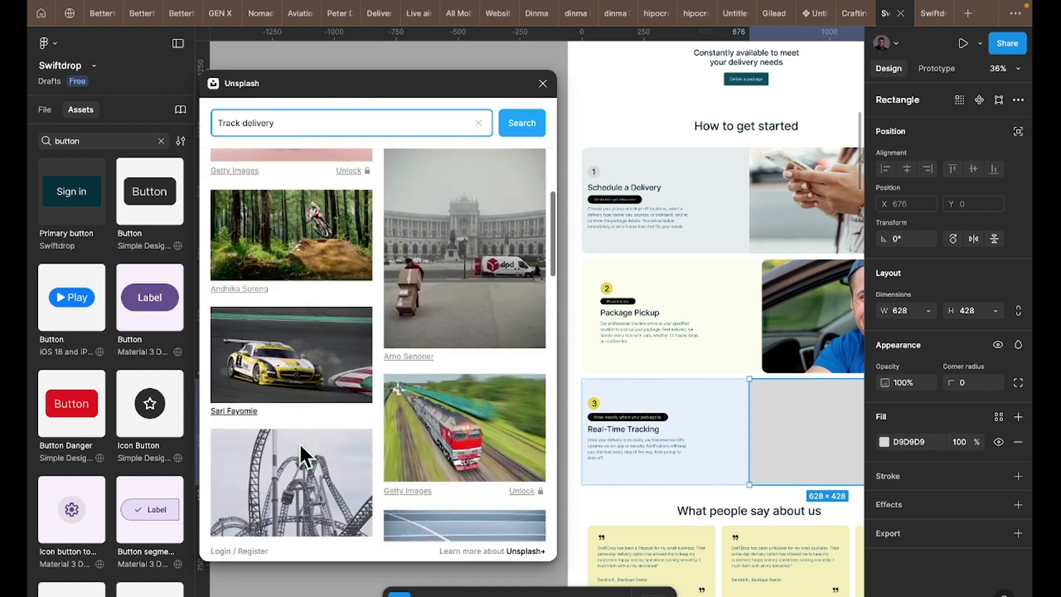
{"action": "scroll", "coordinate": [380, 444], "scroll_direction": "down", "scroll_amount": 4}
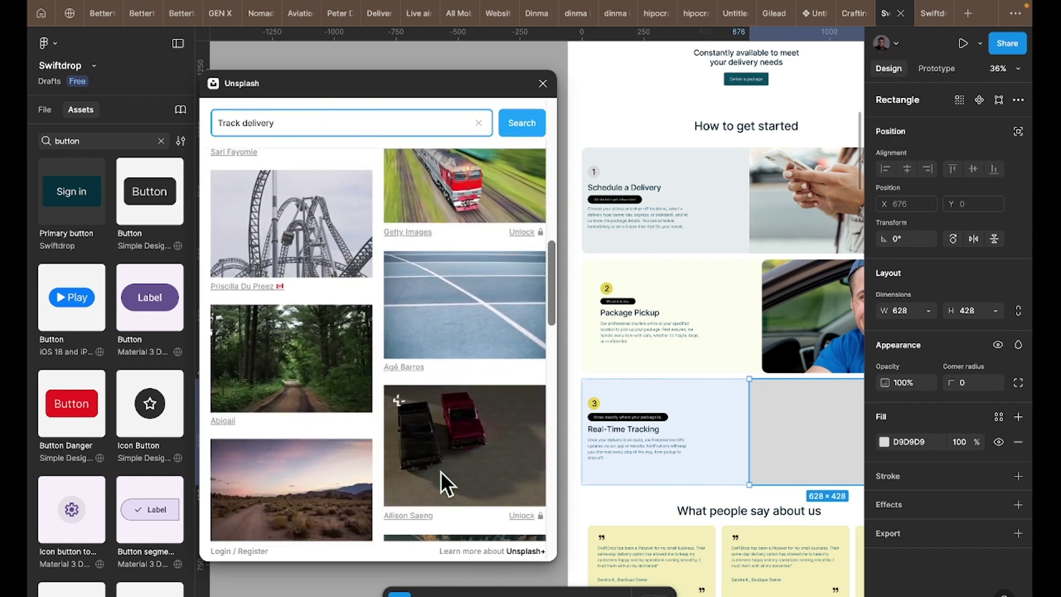
{"action": "scroll", "coordinate": [440, 471], "scroll_direction": "down", "scroll_amount": 5}
{"action": "scroll", "coordinate": [440, 471], "scroll_direction": "down", "scroll_amount": 6}
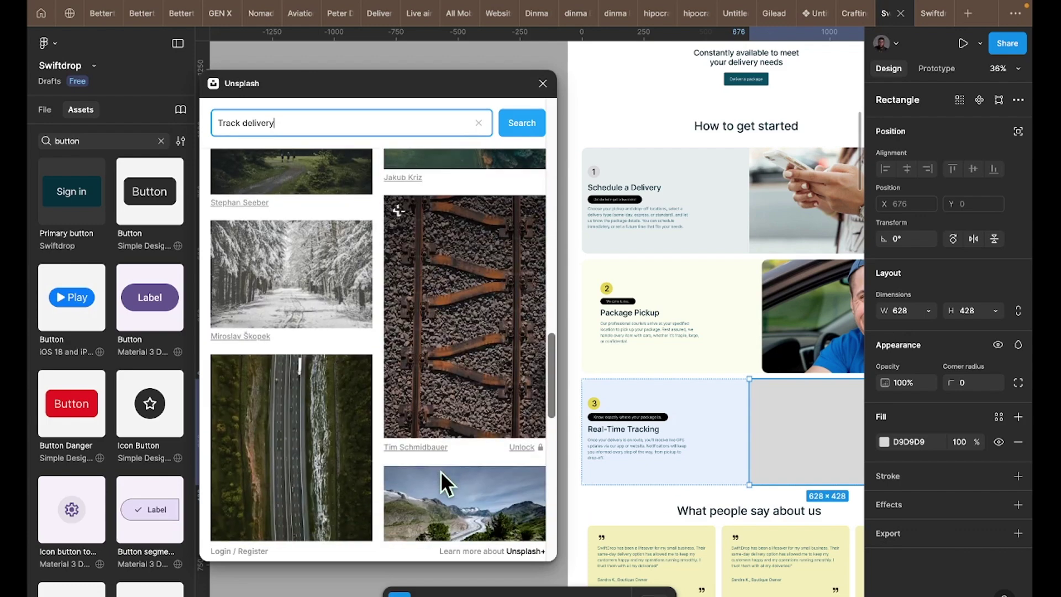
{"action": "scroll", "coordinate": [440, 471], "scroll_direction": "down", "scroll_amount": 3}
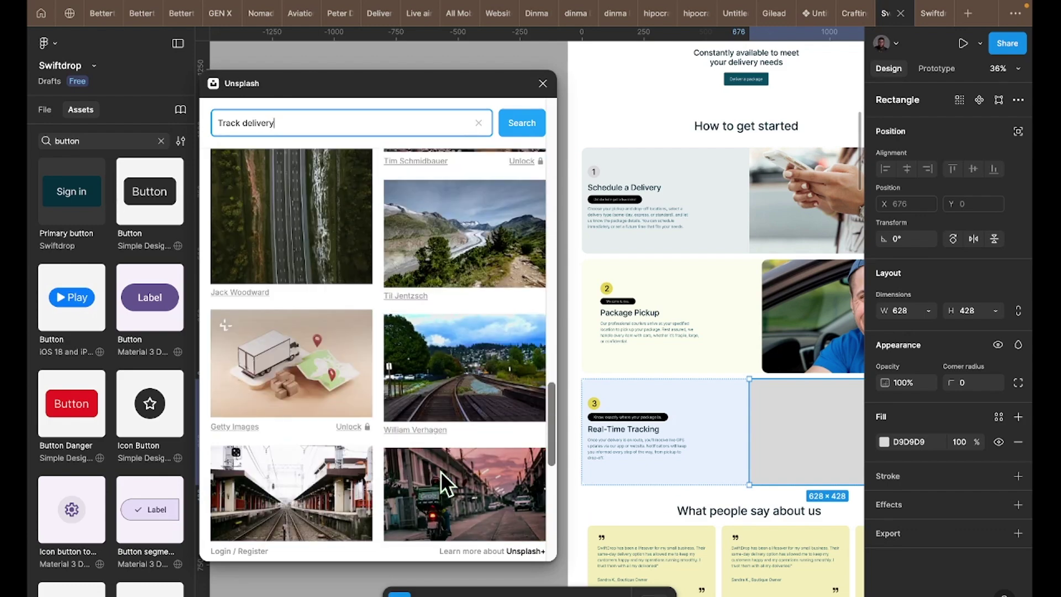
{"action": "scroll", "coordinate": [440, 471], "scroll_direction": "down", "scroll_amount": 5}
{"action": "scroll", "coordinate": [440, 471], "scroll_direction": "down", "scroll_amount": 5}
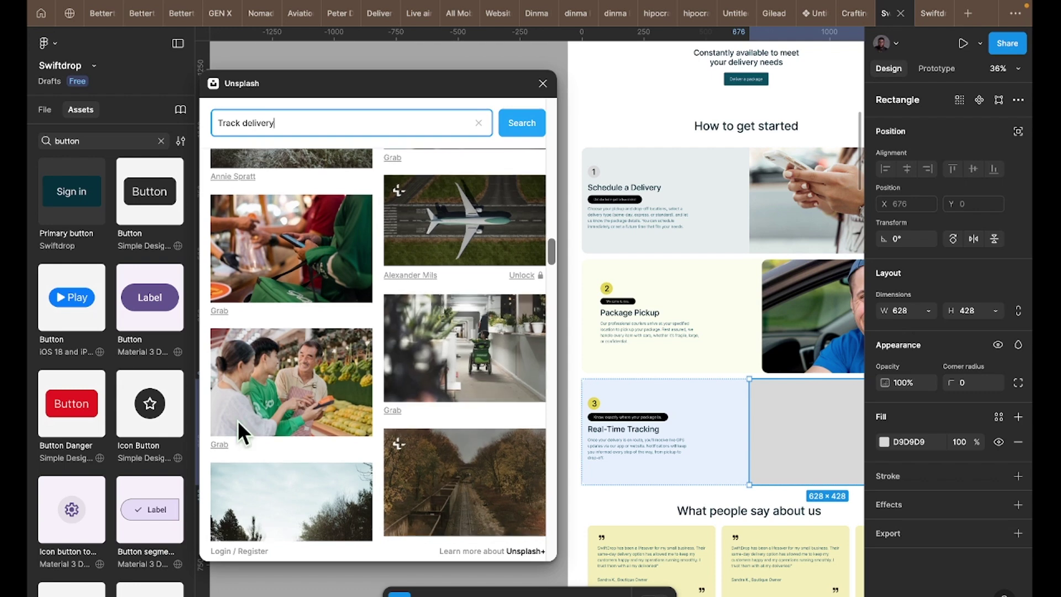
{"action": "scroll", "coordinate": [414, 432], "scroll_direction": "down", "scroll_amount": 2}
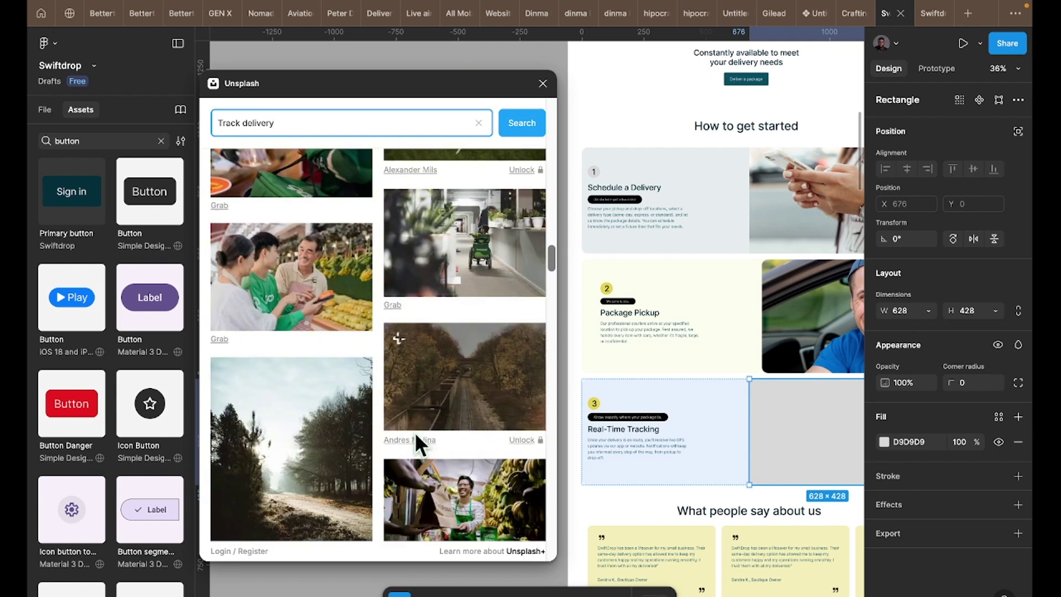
{"action": "scroll", "coordinate": [415, 433], "scroll_direction": "down", "scroll_amount": 2}
{"action": "scroll", "coordinate": [415, 433], "scroll_direction": "down", "scroll_amount": 7}
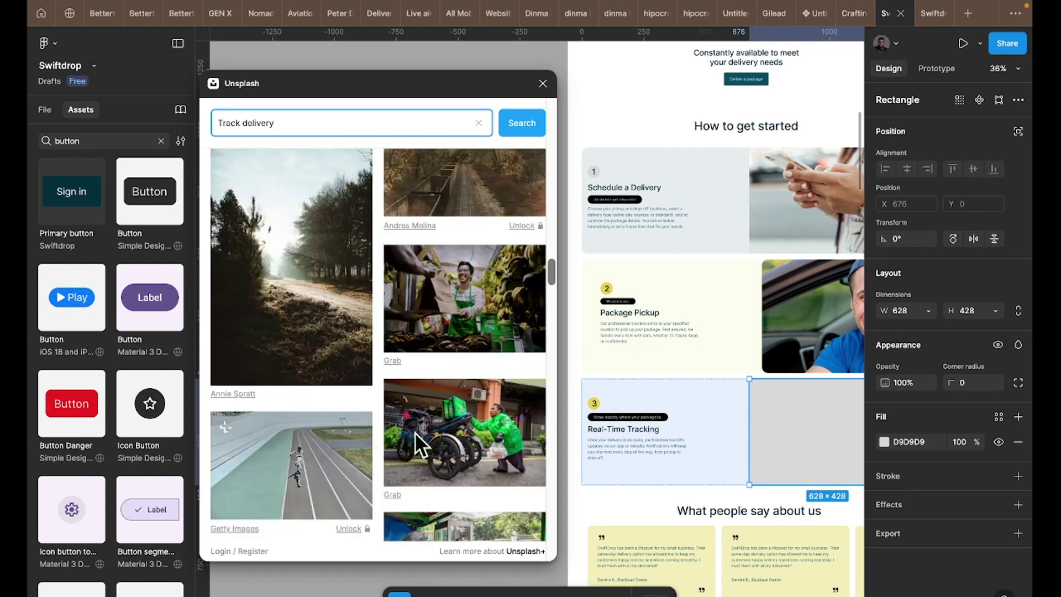
{"action": "scroll", "coordinate": [415, 432], "scroll_direction": "down", "scroll_amount": 15}
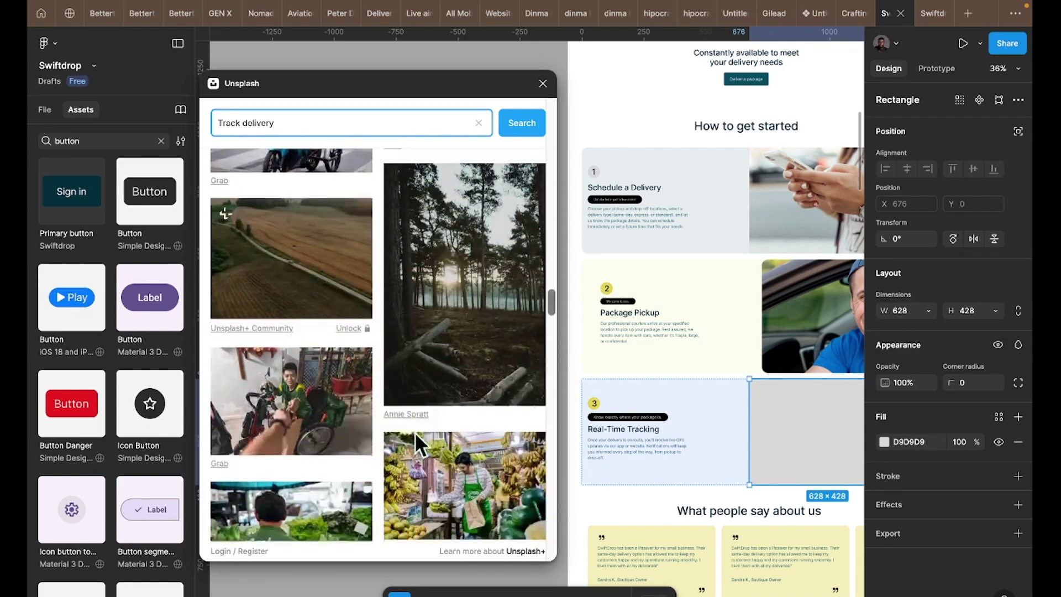
{"action": "scroll", "coordinate": [415, 432], "scroll_direction": "down", "scroll_amount": 10}
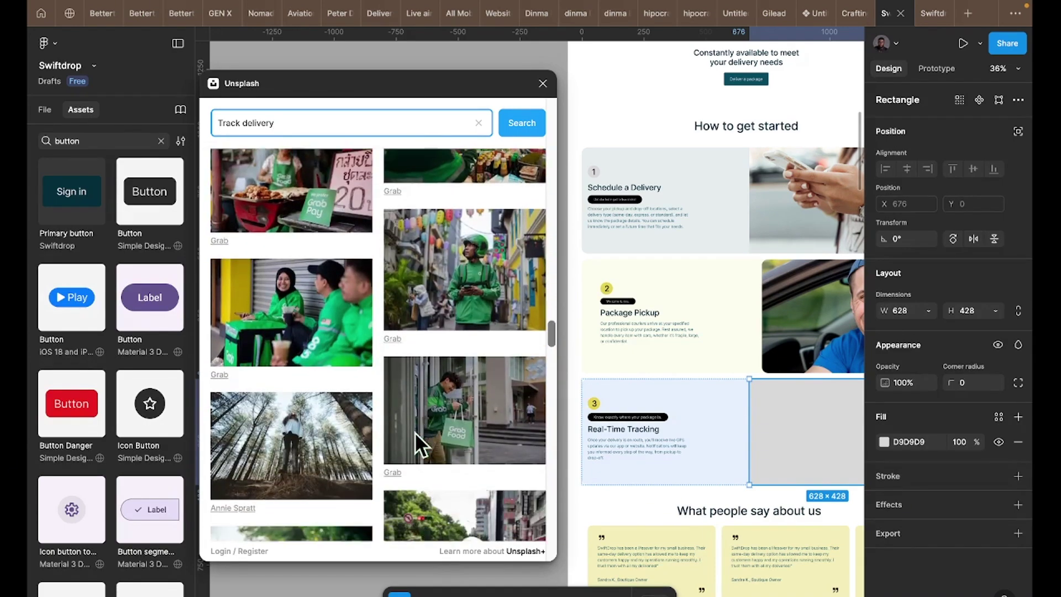
{"action": "scroll", "coordinate": [415, 432], "scroll_direction": "down", "scroll_amount": 4}
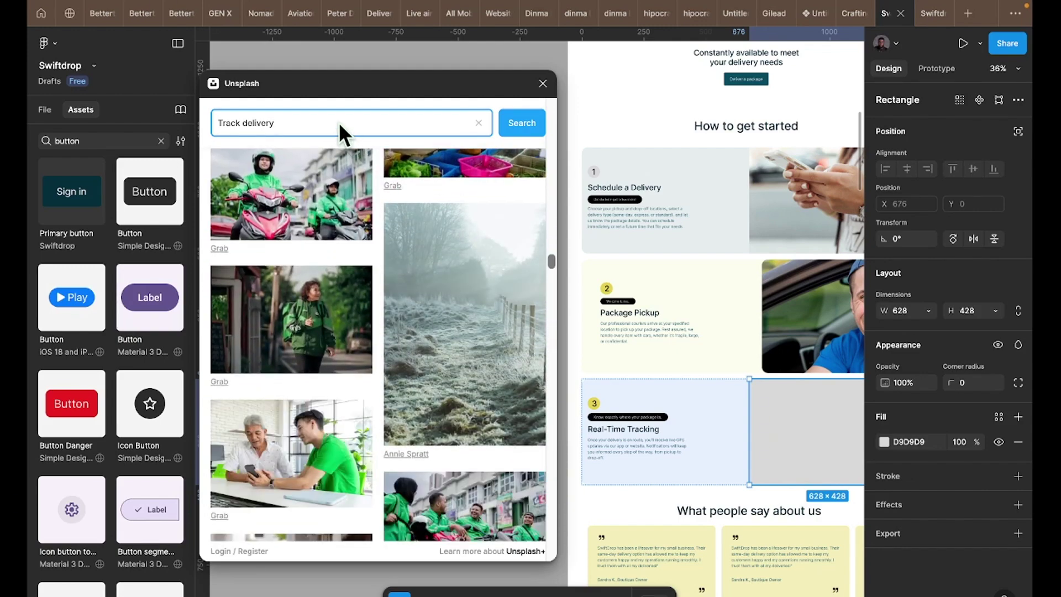
- Search Unsplash for "tracking" and look through the photos for one suited to the Real-Time Tracking card
{"action": "triple_click", "coordinate": [338, 122]}
{"action": "type", "text": "tracking"}
{"action": "key", "text": "Return"}
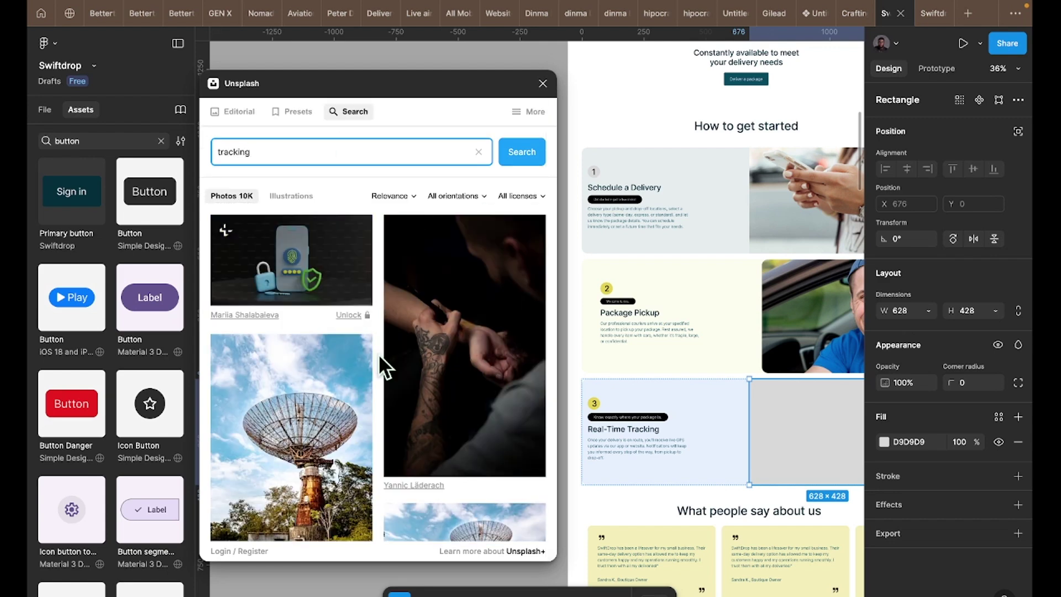
{"action": "scroll", "coordinate": [393, 380], "scroll_direction": "down", "scroll_amount": 6}
{"action": "scroll", "coordinate": [393, 381], "scroll_direction": "down", "scroll_amount": 10}
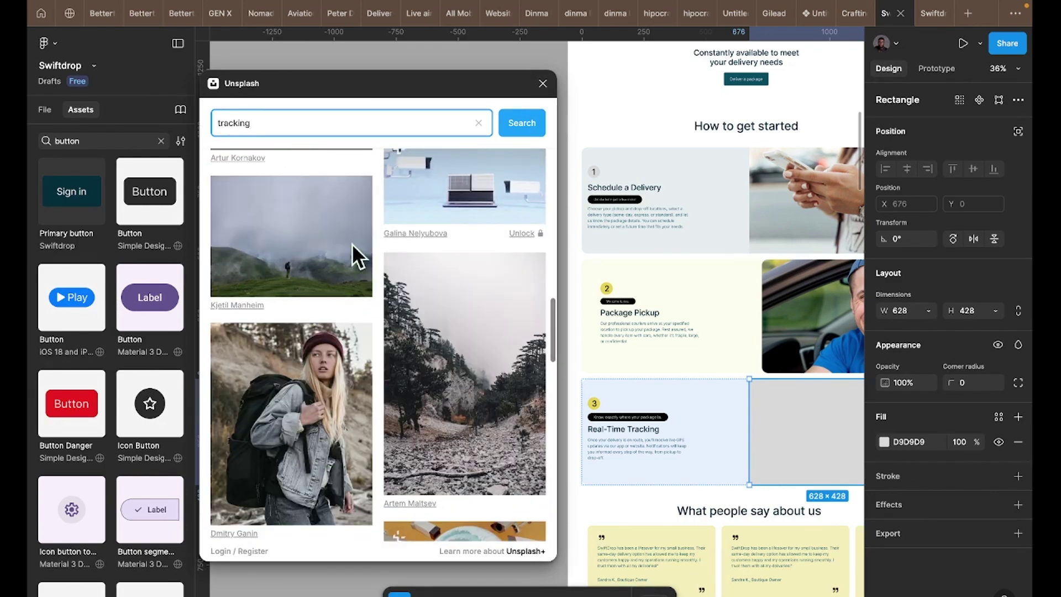
{"action": "scroll", "coordinate": [369, 399], "scroll_direction": "up", "scroll_amount": 4}
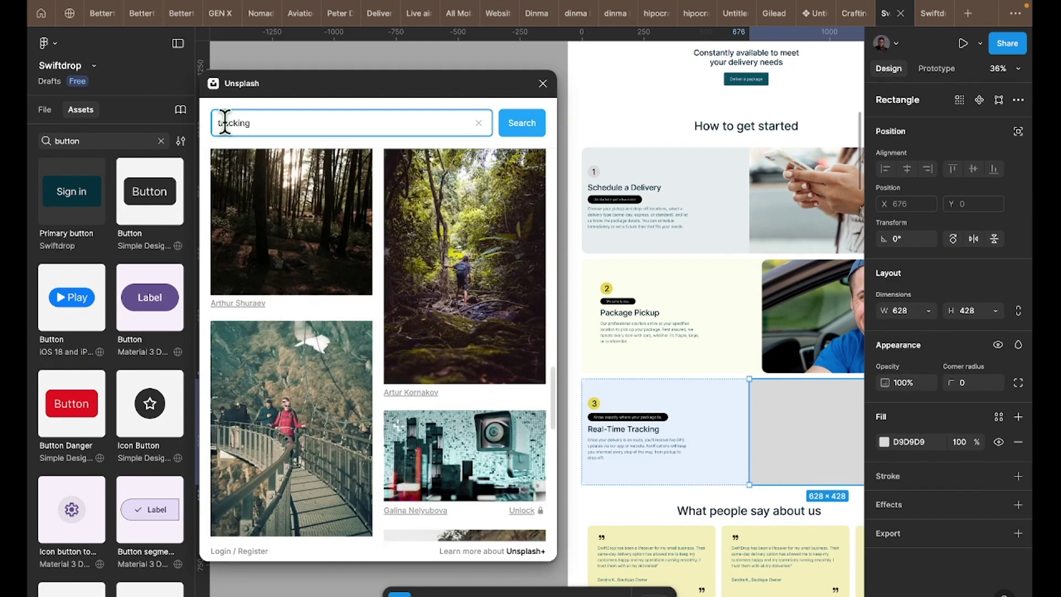
- Search Unsplash for "Map" and look through the photos for one suited to the Real-Time Tracking card
{"action": "type", "text": "Map"}
{"action": "key", "text": "Return"}
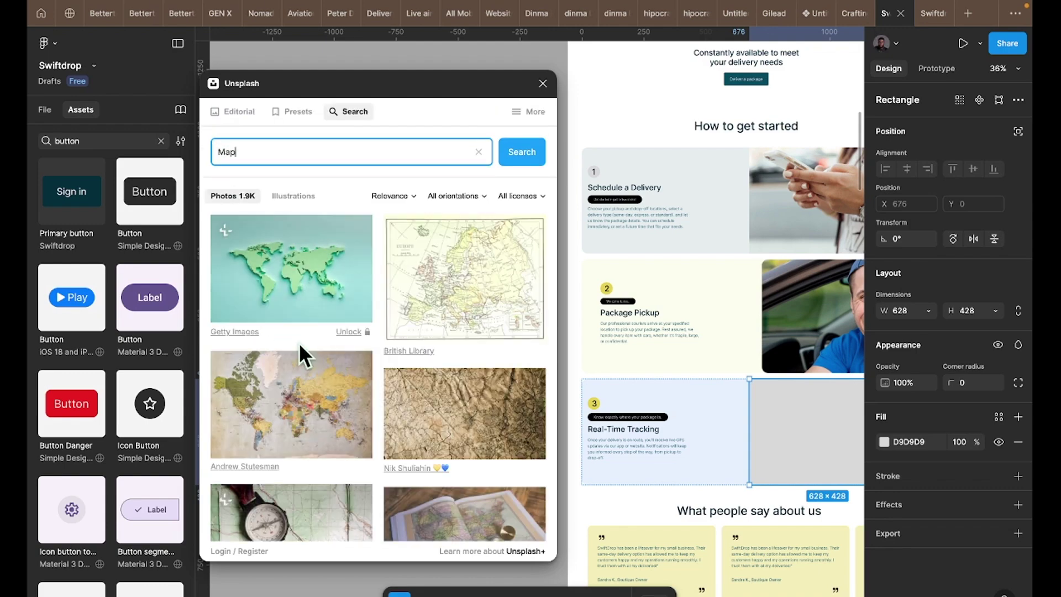
{"action": "scroll", "coordinate": [324, 410], "scroll_direction": "down", "scroll_amount": 10}
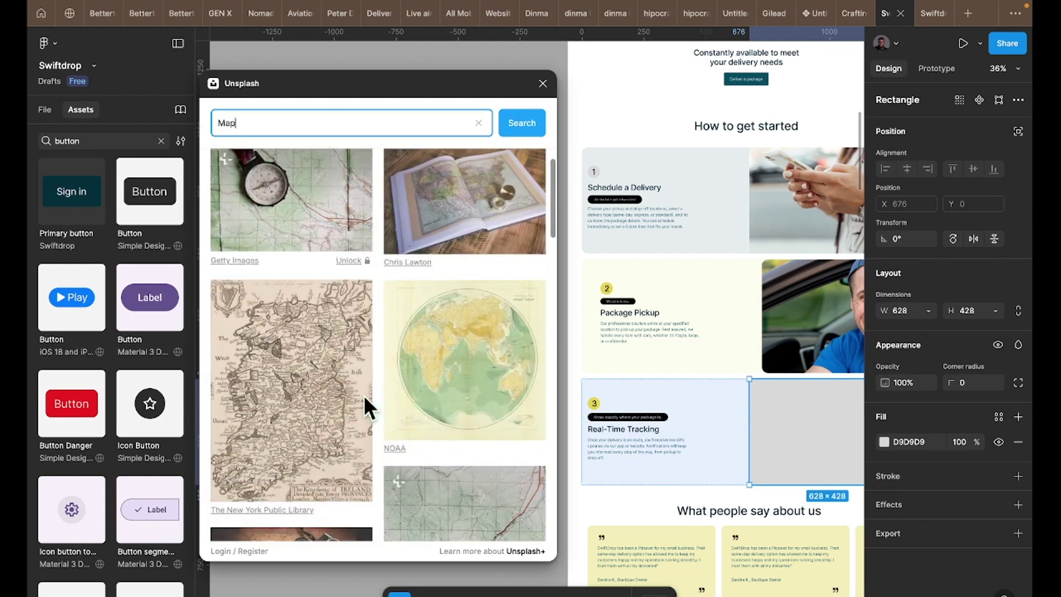
{"action": "scroll", "coordinate": [363, 395], "scroll_direction": "down", "scroll_amount": 10}
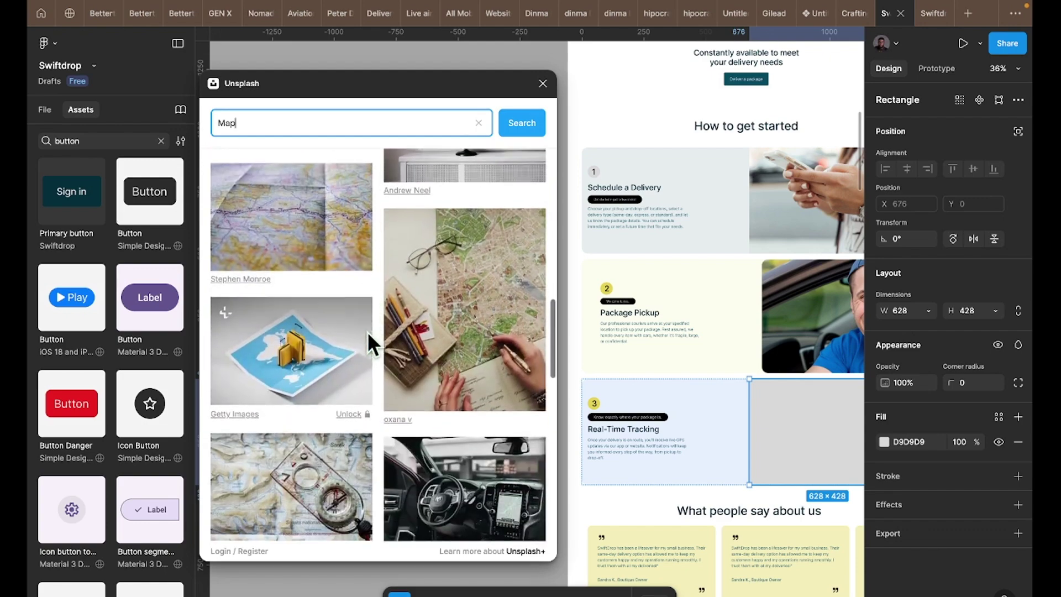
{"action": "scroll", "coordinate": [354, 427], "scroll_direction": "down", "scroll_amount": 10}
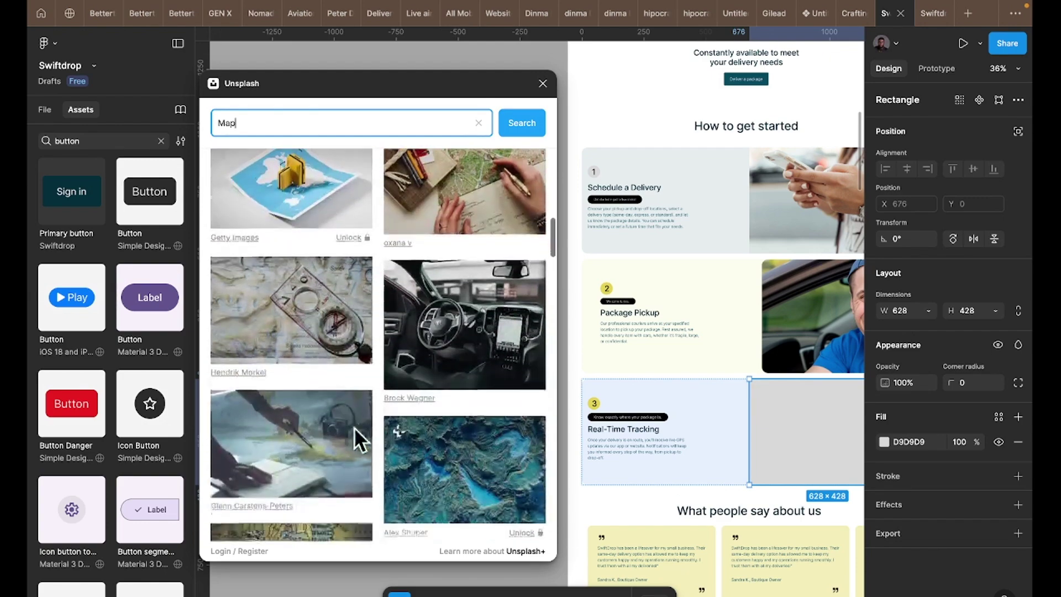
{"action": "scroll", "coordinate": [355, 430], "scroll_direction": "down", "scroll_amount": 10}
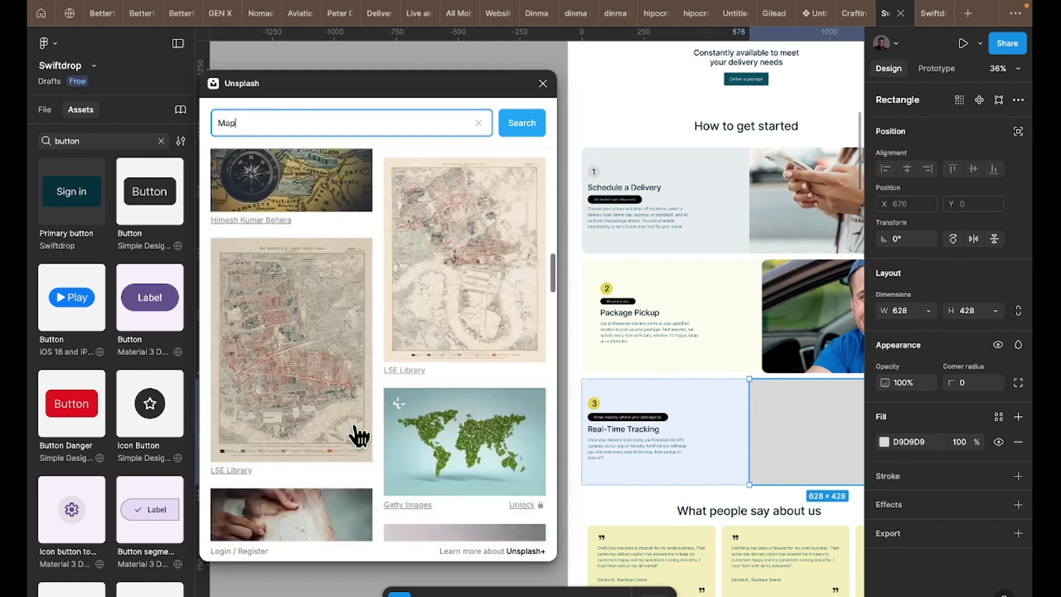
{"action": "scroll", "coordinate": [354, 425], "scroll_direction": "down", "scroll_amount": 5}
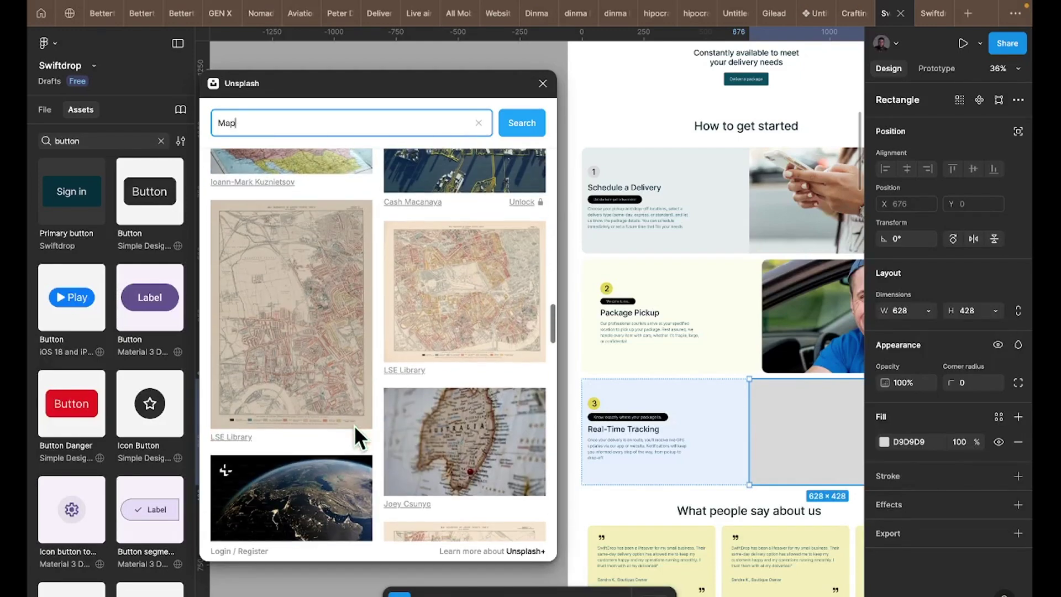
{"action": "scroll", "coordinate": [399, 314], "scroll_direction": "down", "scroll_amount": 10}
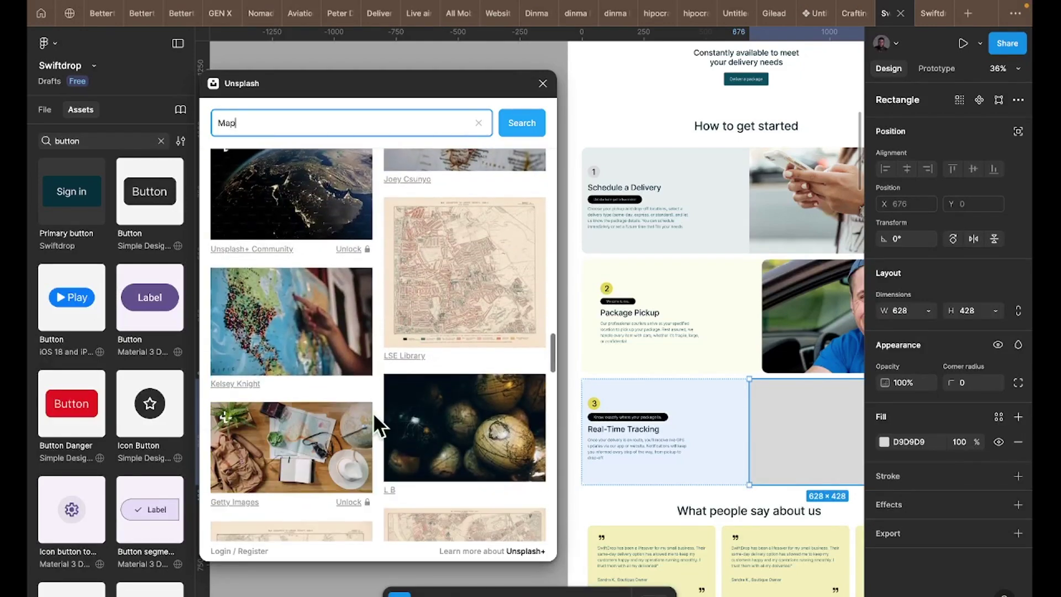
{"action": "scroll", "coordinate": [372, 413], "scroll_direction": "down", "scroll_amount": 10}
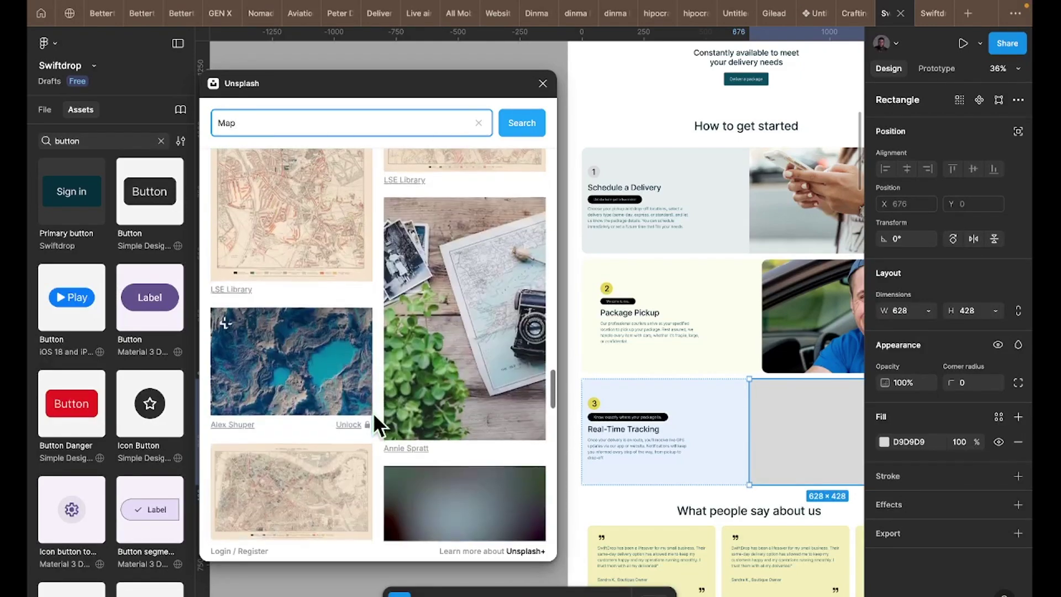
{"action": "scroll", "coordinate": [373, 413], "scroll_direction": "down", "scroll_amount": 10}
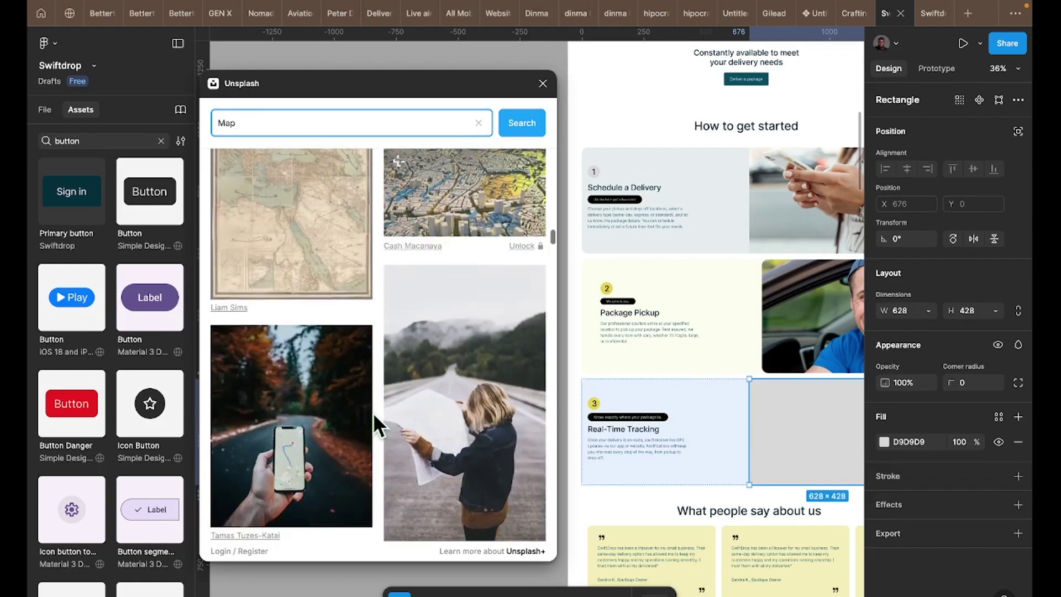
- Fill the Real-Time Tracking placeholder with the photo of a hand holding a phone map on a forest road, and close Unsplash
{"action": "scroll", "coordinate": [374, 413], "scroll_direction": "up", "scroll_amount": 5}
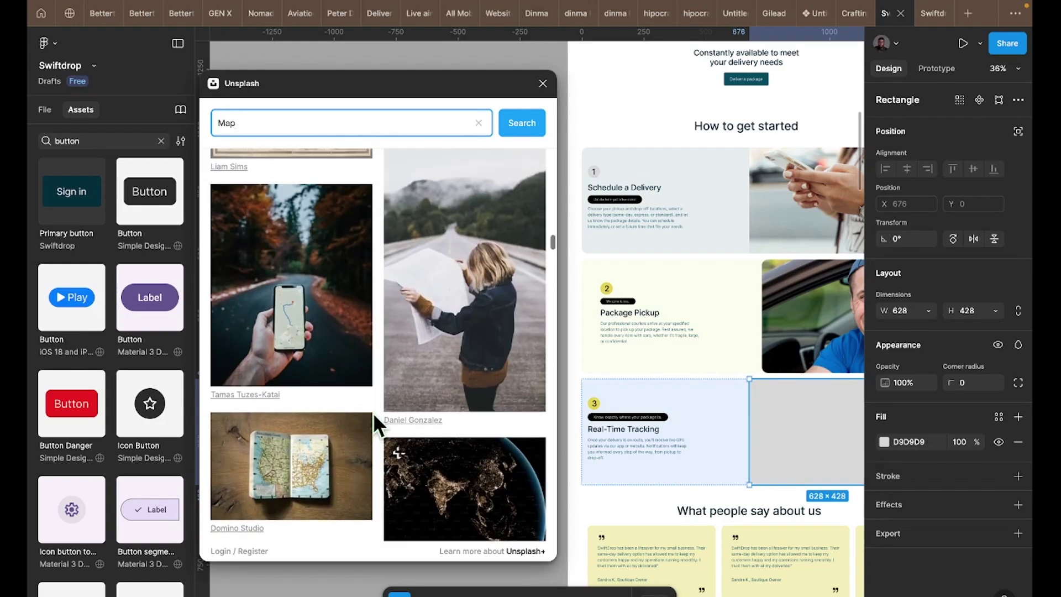
{"action": "left_click", "coordinate": [323, 308]}
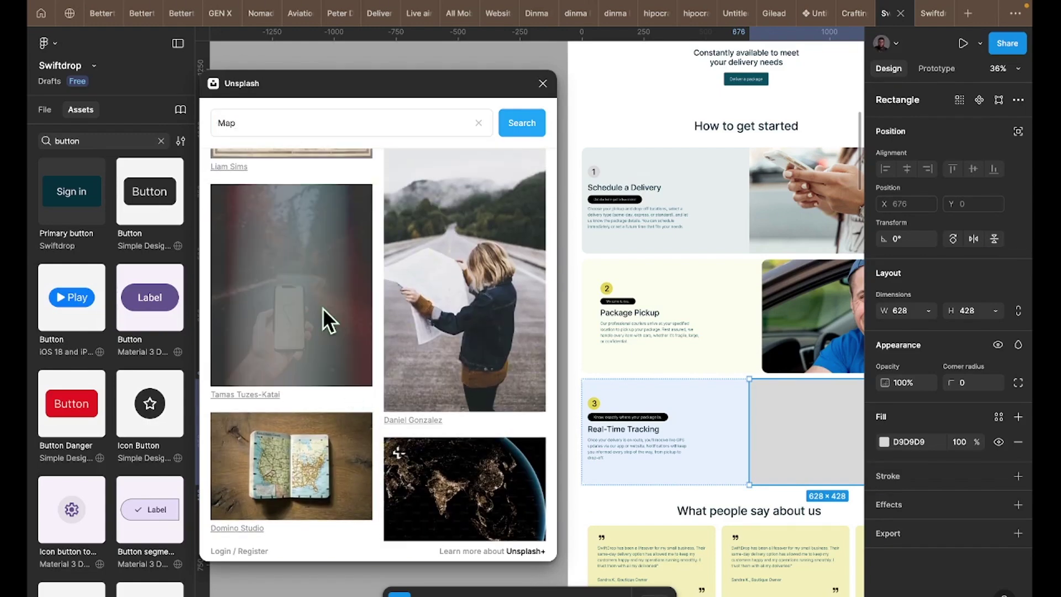
{"action": "scroll", "coordinate": [382, 446], "scroll_direction": "down", "scroll_amount": 5}
{"action": "scroll", "coordinate": [383, 445], "scroll_direction": "down", "scroll_amount": 4}
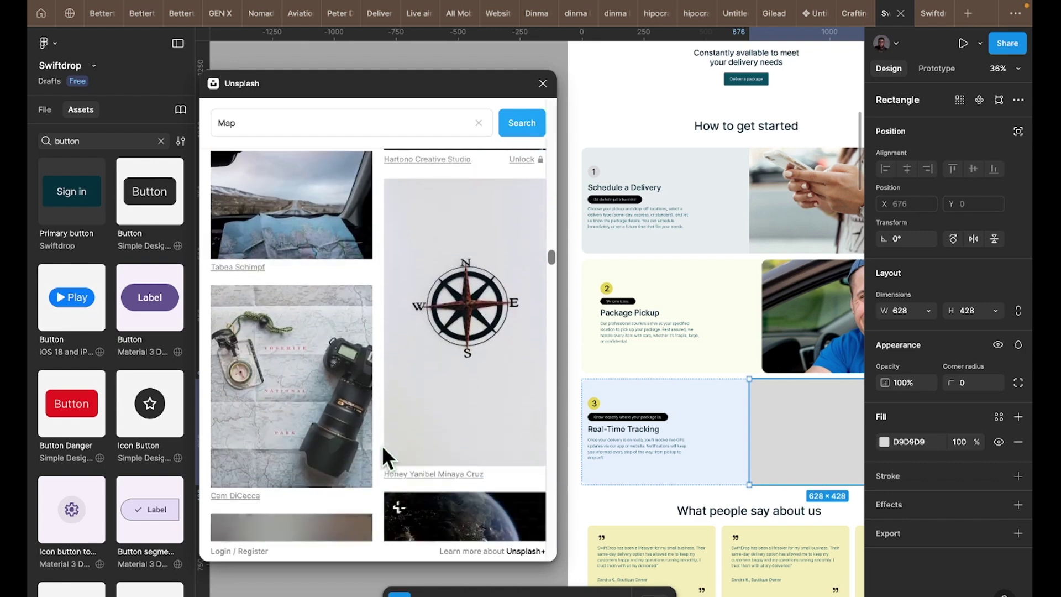
{"action": "scroll", "coordinate": [383, 446], "scroll_direction": "down", "scroll_amount": 2}
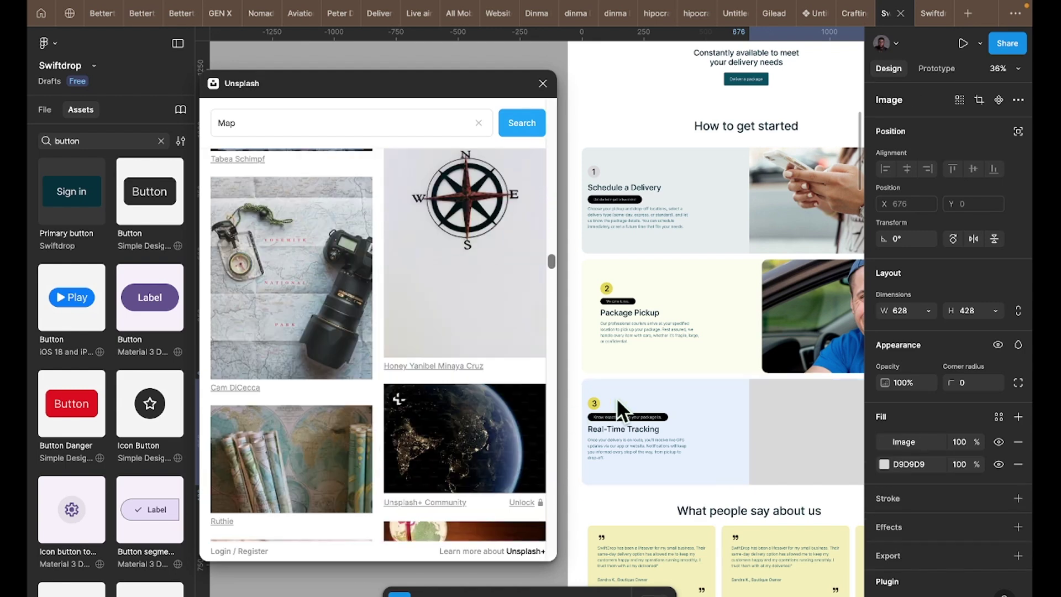
{"action": "left_click", "coordinate": [701, 410]}
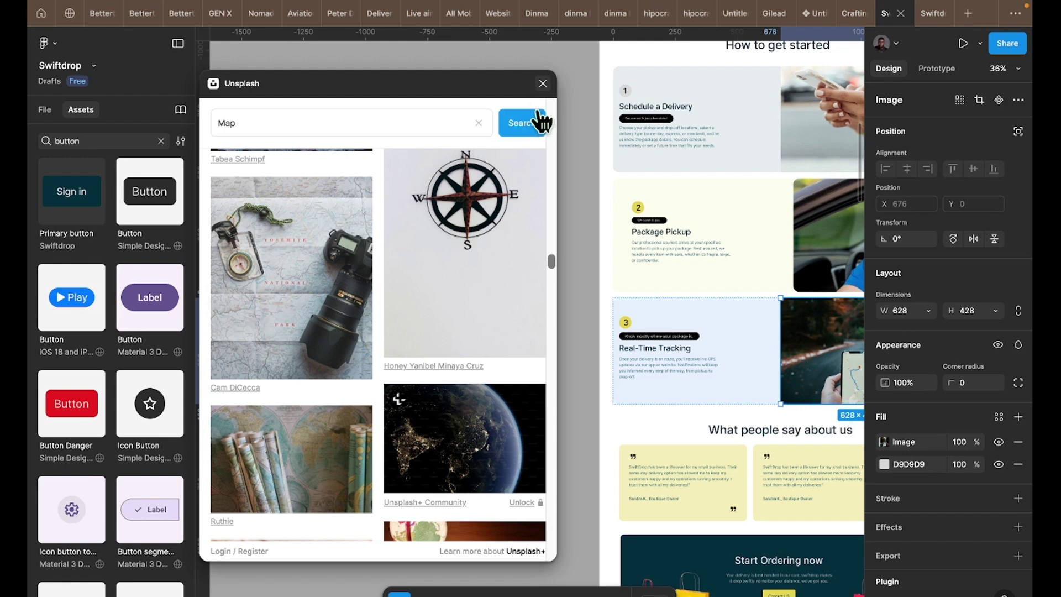
{"action": "left_click", "coordinate": [542, 88]}
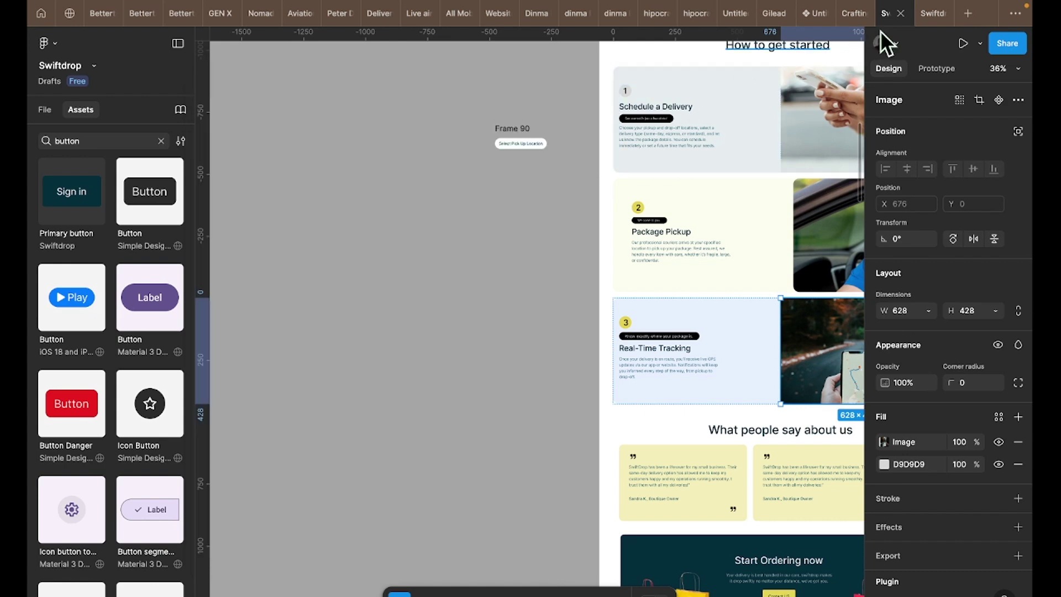
- Switch to the Swiftdrop prototype preview and review the landing page from the hero section through the three "How to get started" cards
{"action": "mouse_move", "coordinate": [926, 16]}
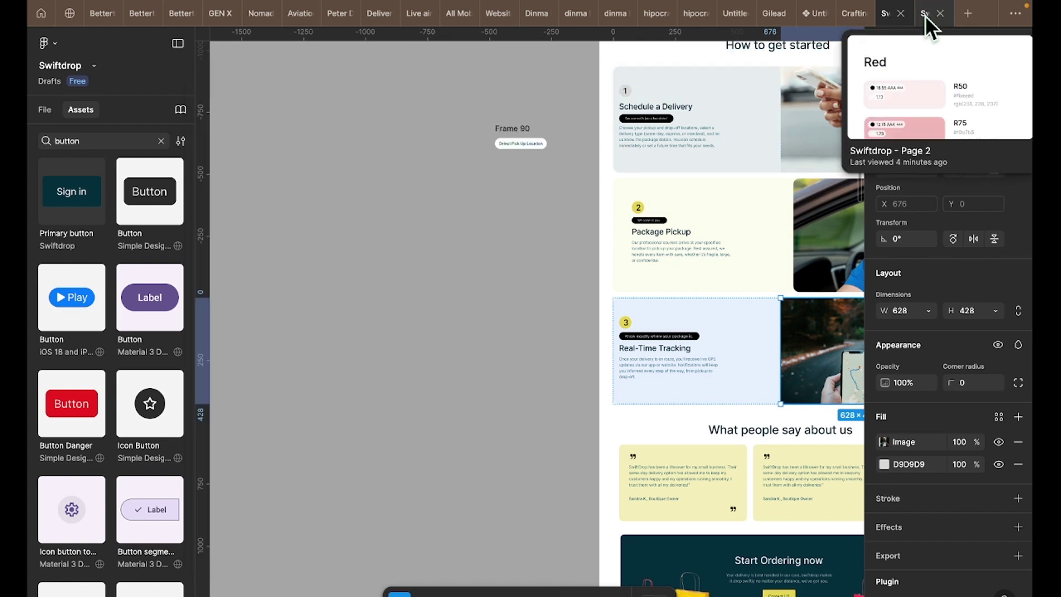
{"action": "left_click", "coordinate": [924, 14]}
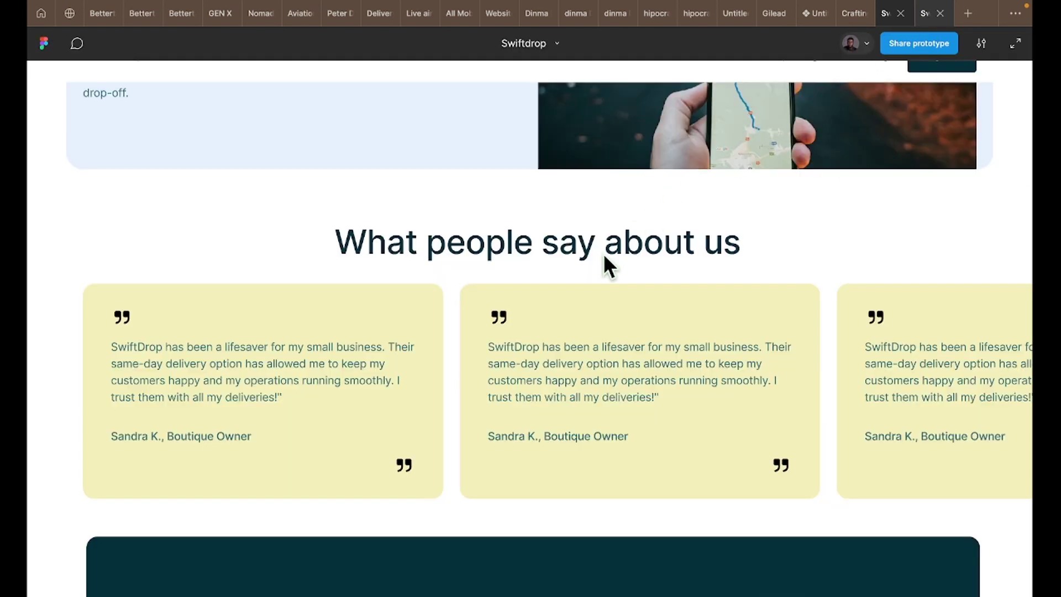
{"action": "scroll", "coordinate": [602, 254], "scroll_direction": "up", "scroll_amount": 10}
{"action": "scroll", "coordinate": [602, 254], "scroll_direction": "up", "scroll_amount": 15}
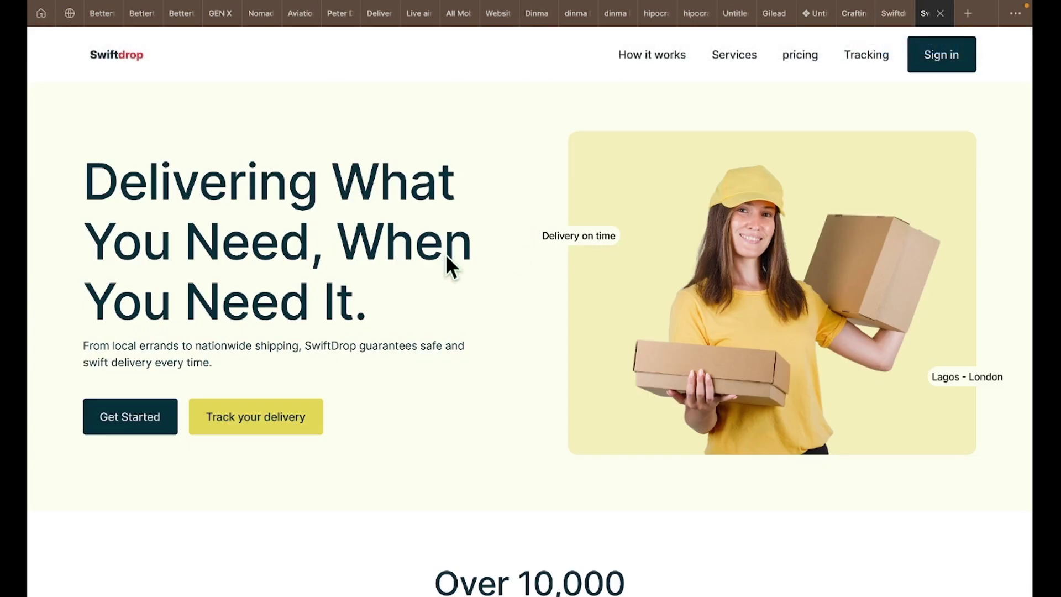
{"action": "scroll", "coordinate": [478, 349], "scroll_direction": "down", "scroll_amount": 7}
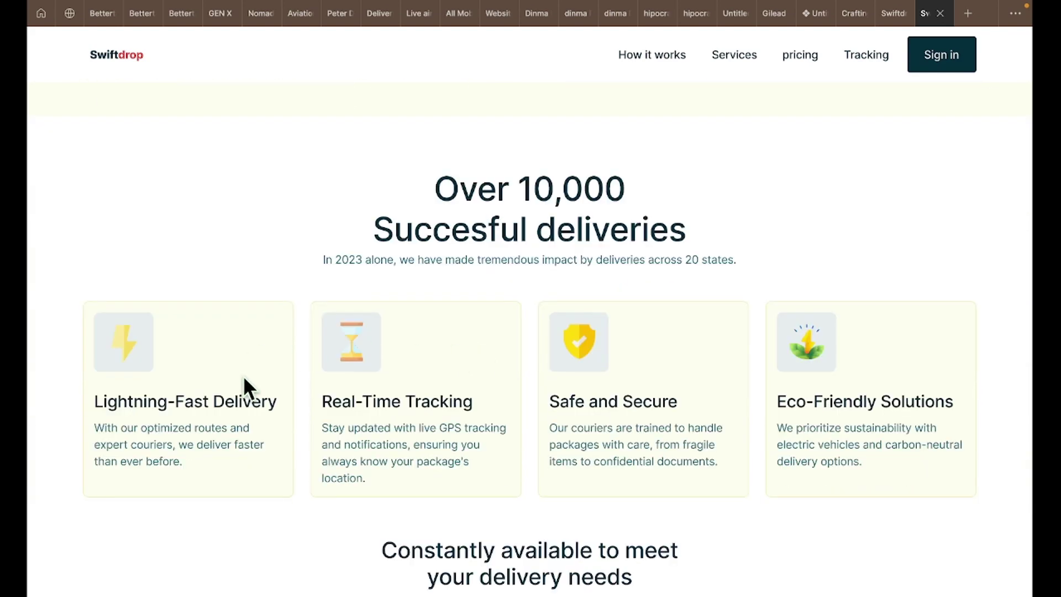
{"action": "scroll", "coordinate": [251, 380], "scroll_direction": "down", "scroll_amount": 10}
{"action": "scroll", "coordinate": [254, 381], "scroll_direction": "down", "scroll_amount": 8}
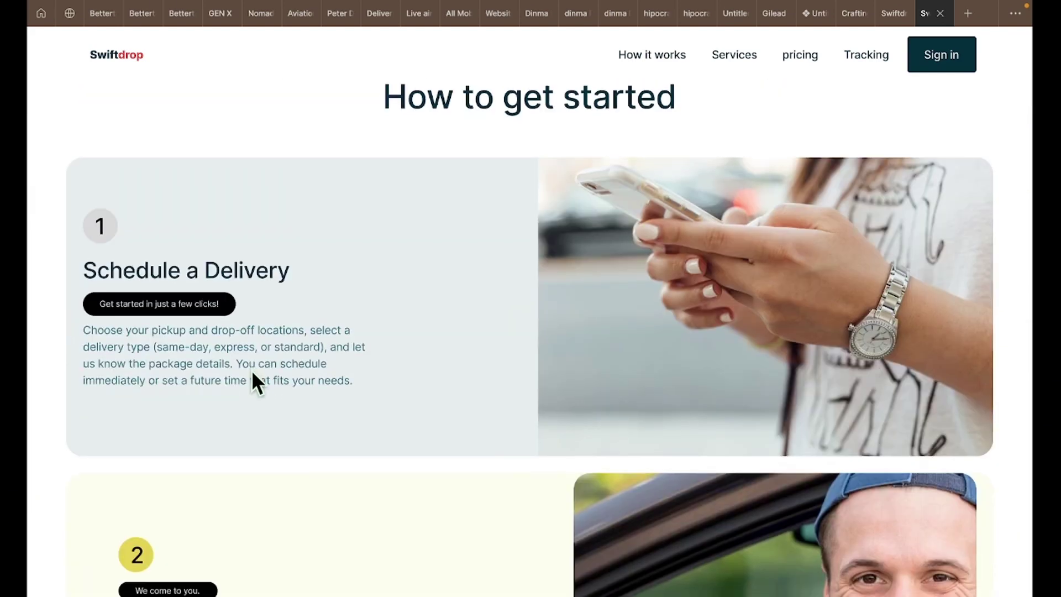
{"action": "scroll", "coordinate": [721, 251], "scroll_direction": "down", "scroll_amount": 15}
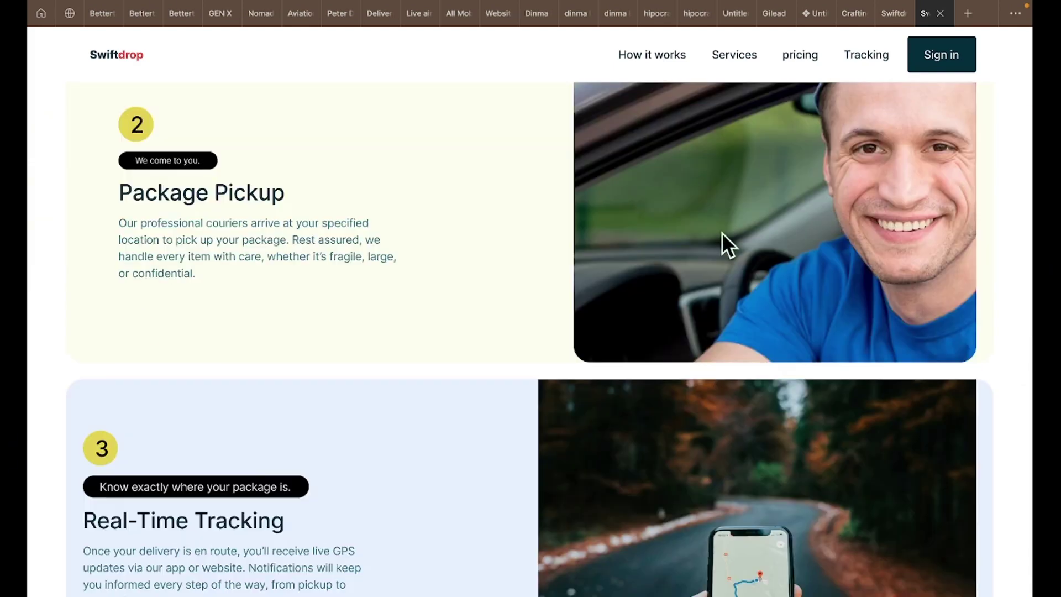
{"action": "scroll", "coordinate": [722, 238], "scroll_direction": "up", "scroll_amount": 15}
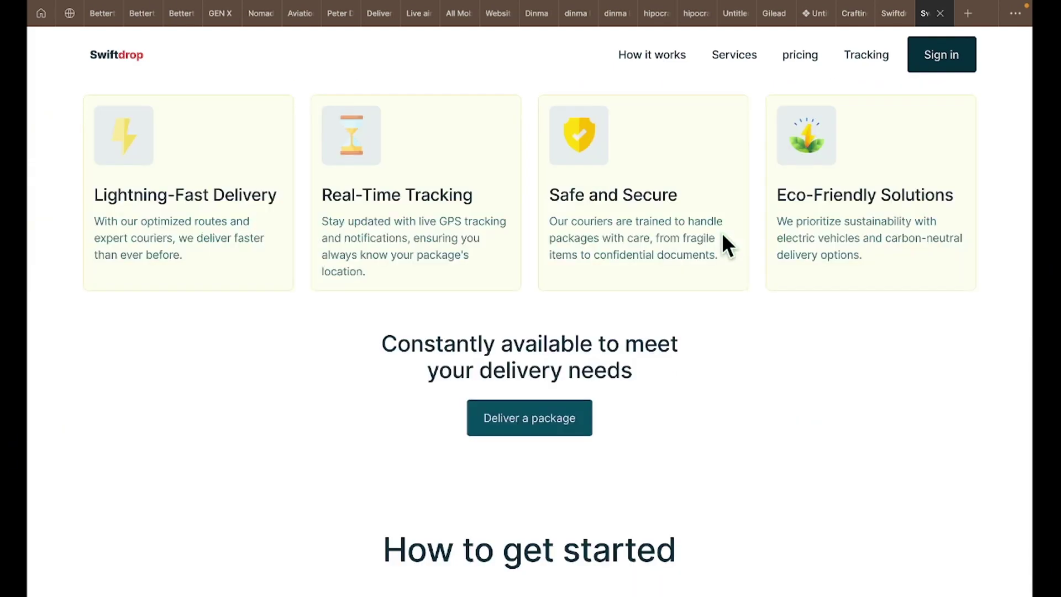
{"action": "scroll", "coordinate": [480, 399], "scroll_direction": "down", "scroll_amount": 1}
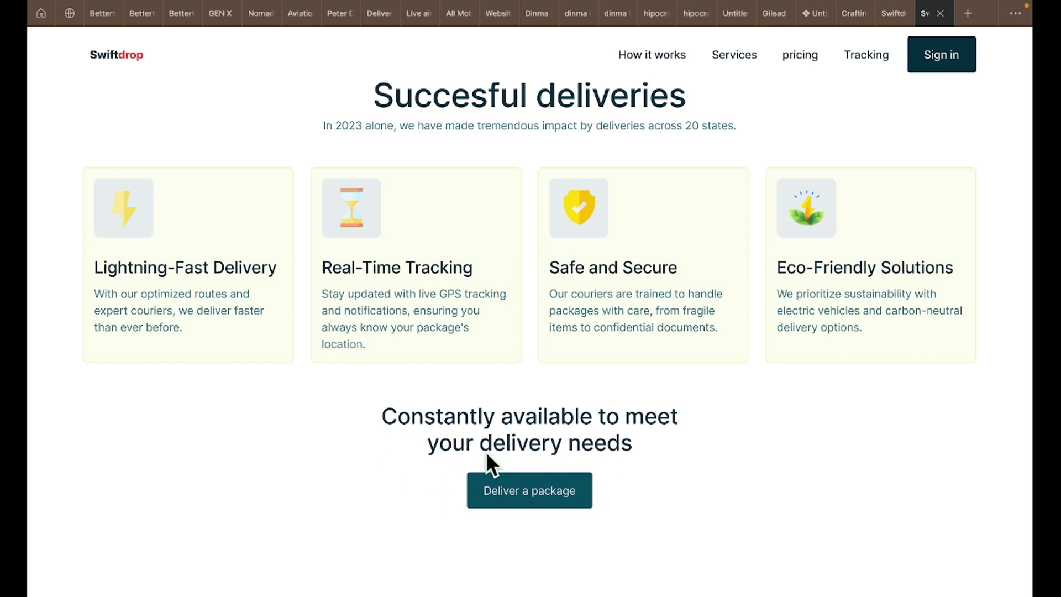
{"action": "scroll", "coordinate": [592, 420], "scroll_direction": "down", "scroll_amount": 5}
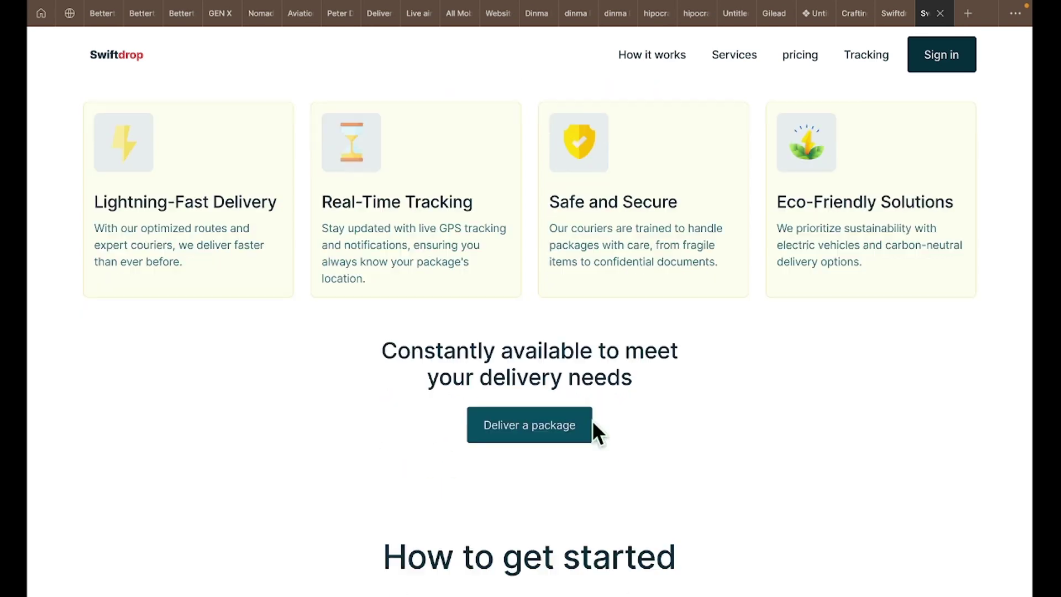
{"action": "scroll", "coordinate": [573, 401], "scroll_direction": "up", "scroll_amount": 14}
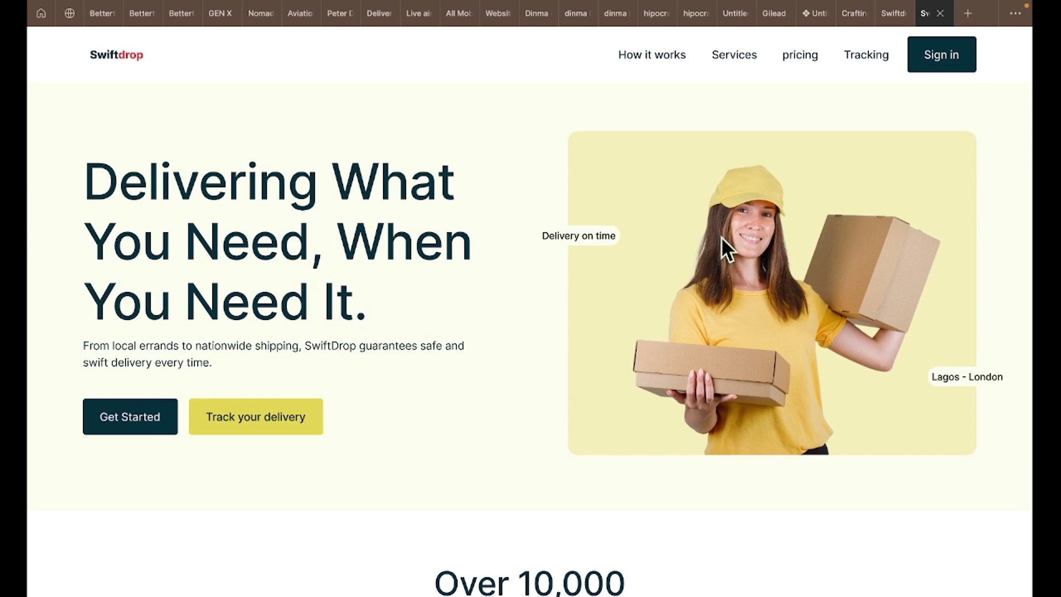
- Return to the Swiftdrop design file and examine the home page's sections from the hero area to the footer
{"action": "left_click", "coordinate": [883, 15]}
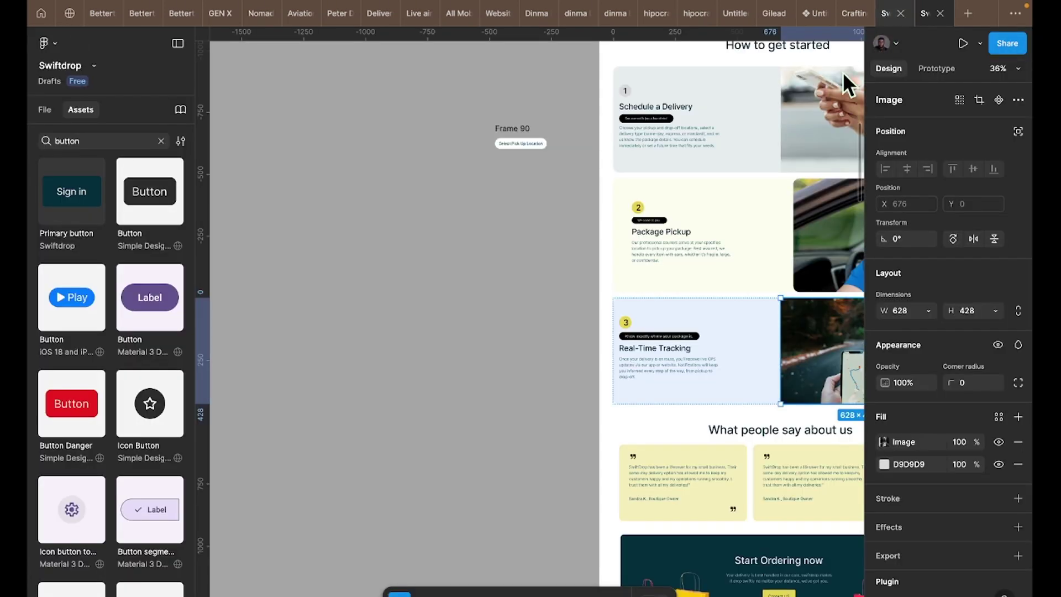
{"action": "scroll", "coordinate": [796, 162], "scroll_direction": "up", "scroll_amount": 10}
{"action": "scroll", "coordinate": [796, 161], "scroll_direction": "right", "scroll_amount": 3}
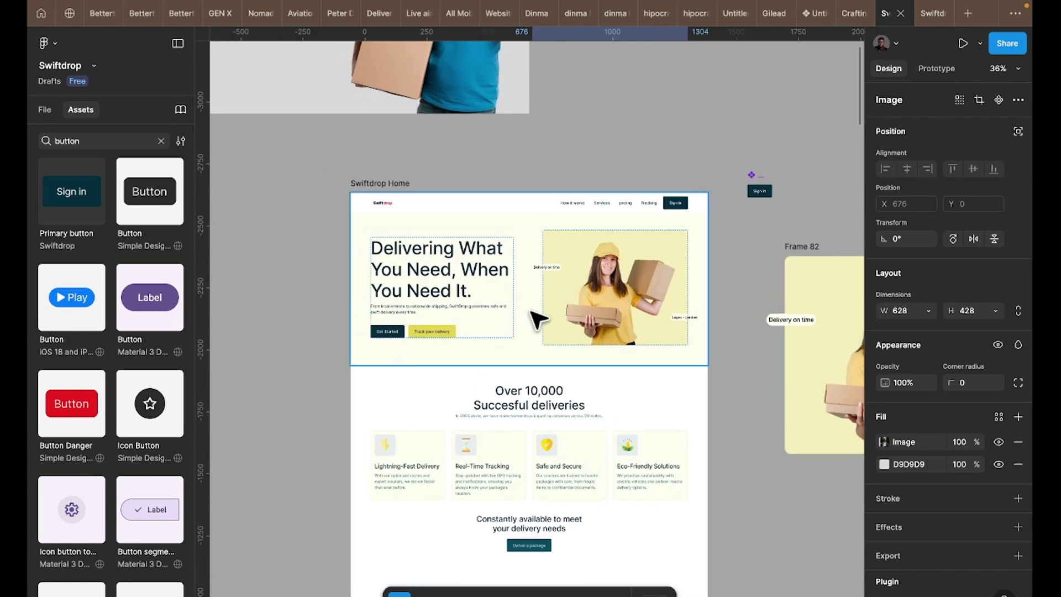
{"action": "scroll", "coordinate": [535, 319], "scroll_direction": "down", "scroll_amount": 1}
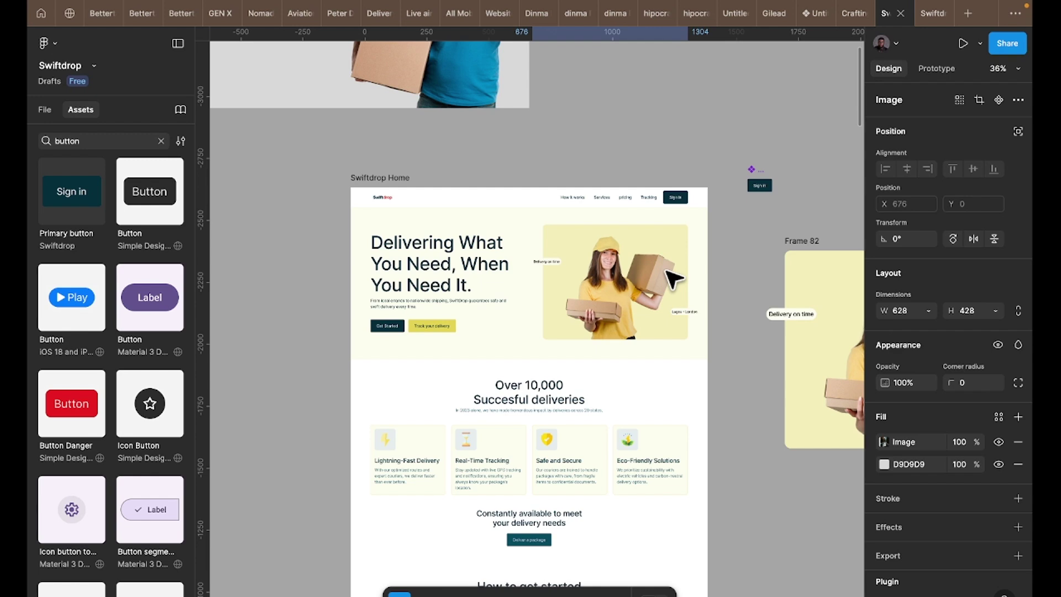
{"action": "scroll", "coordinate": [621, 379], "scroll_direction": "down", "scroll_amount": 5}
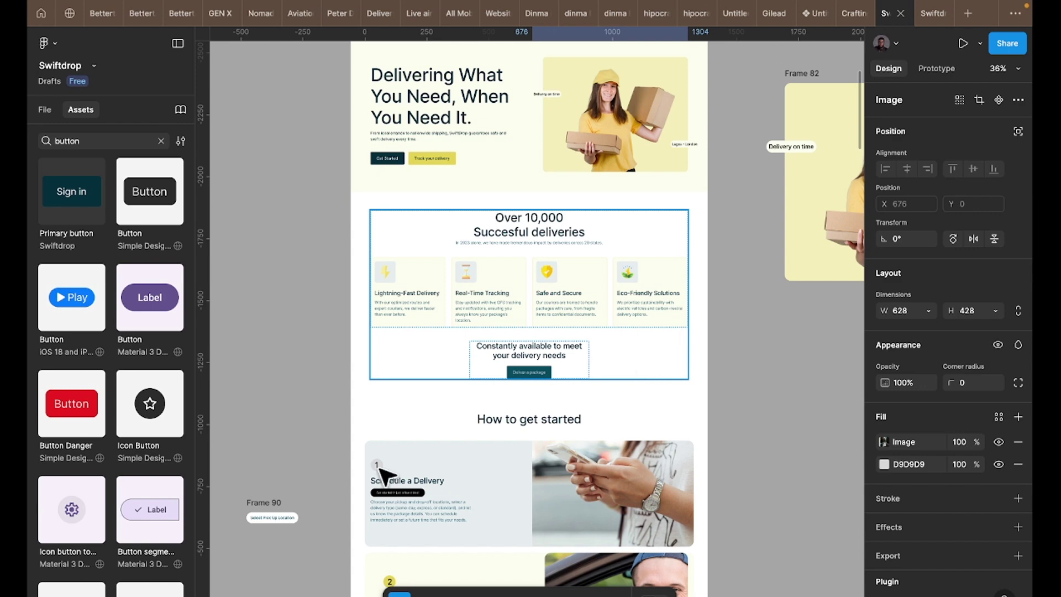
{"action": "scroll", "coordinate": [381, 478], "scroll_direction": "down", "scroll_amount": 2}
{"action": "left_click", "coordinate": [393, 409]}
{"action": "scroll", "coordinate": [398, 359], "scroll_direction": "down", "scroll_amount": 8}
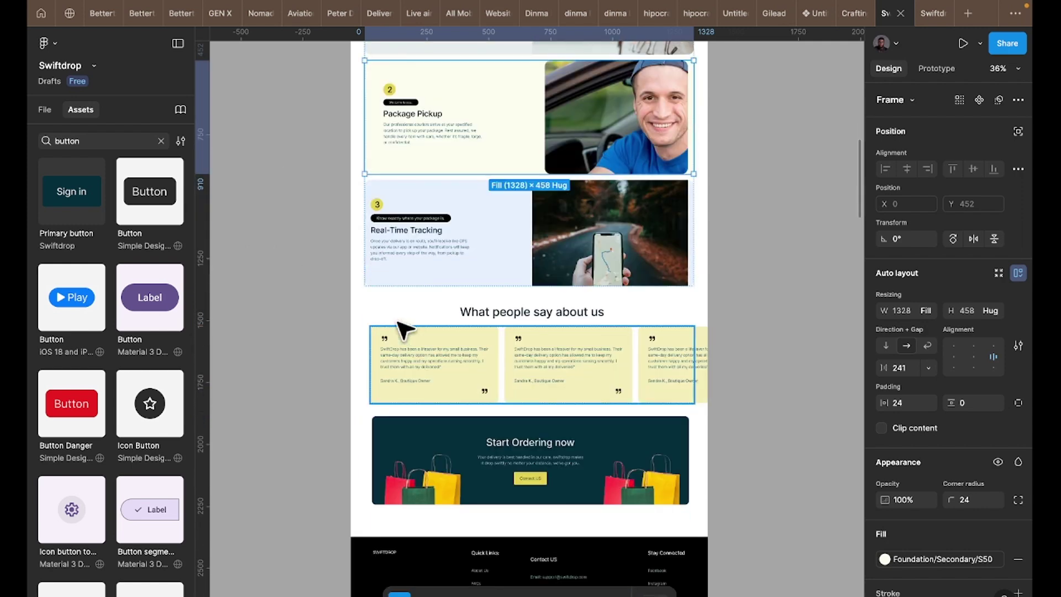
{"action": "scroll", "coordinate": [450, 285], "scroll_direction": "up", "scroll_amount": 6}
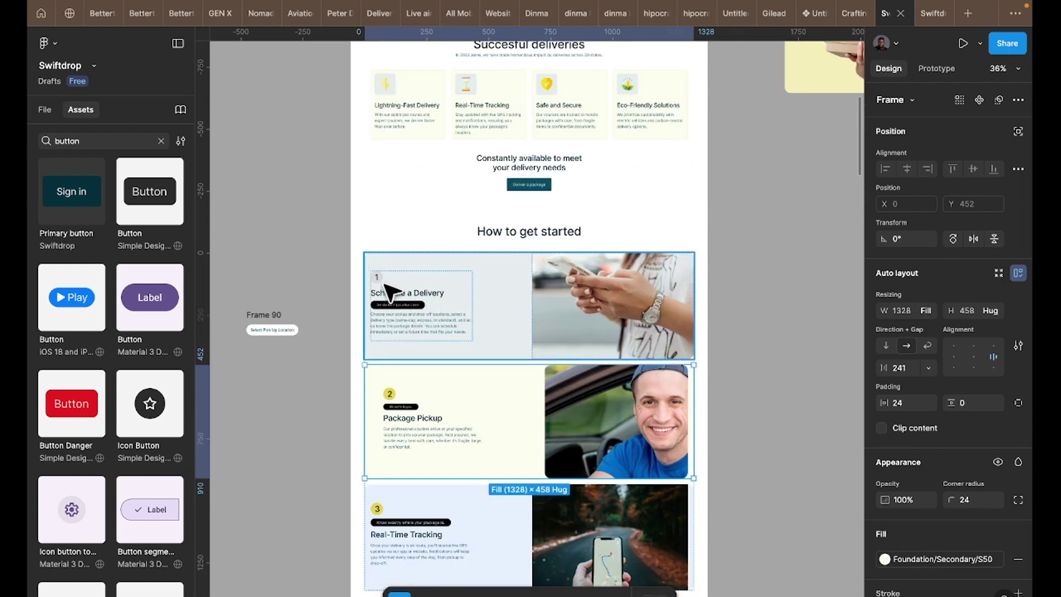
- Recolor the grey circle behind the number 1 in the Schedule a Delivery card to yellow FFED6F
{"action": "left_click", "coordinate": [381, 283]}
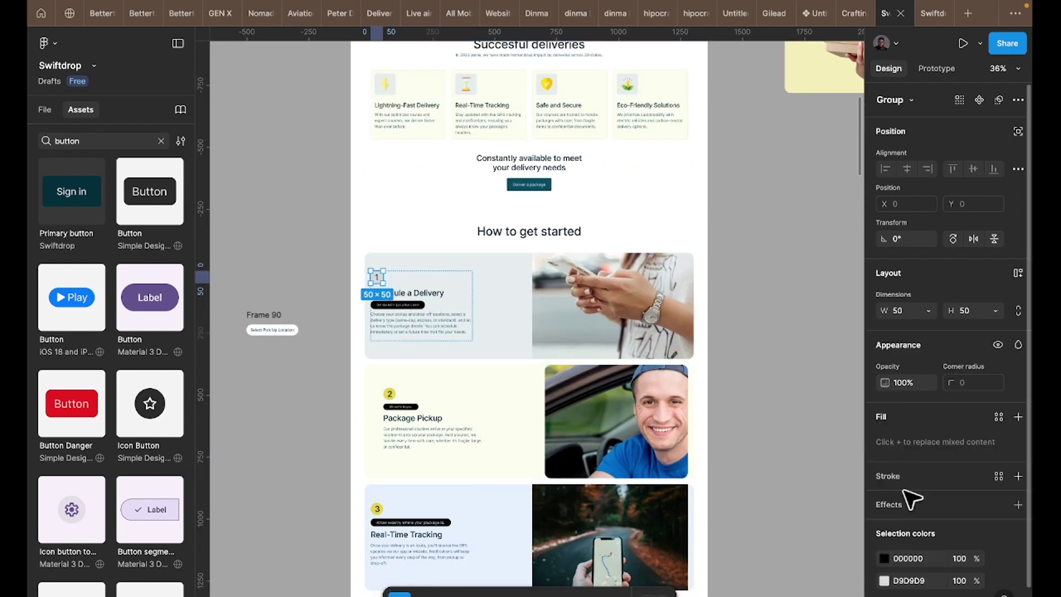
{"action": "scroll", "coordinate": [907, 514], "scroll_direction": "down", "scroll_amount": 1}
{"action": "left_click", "coordinate": [884, 544]}
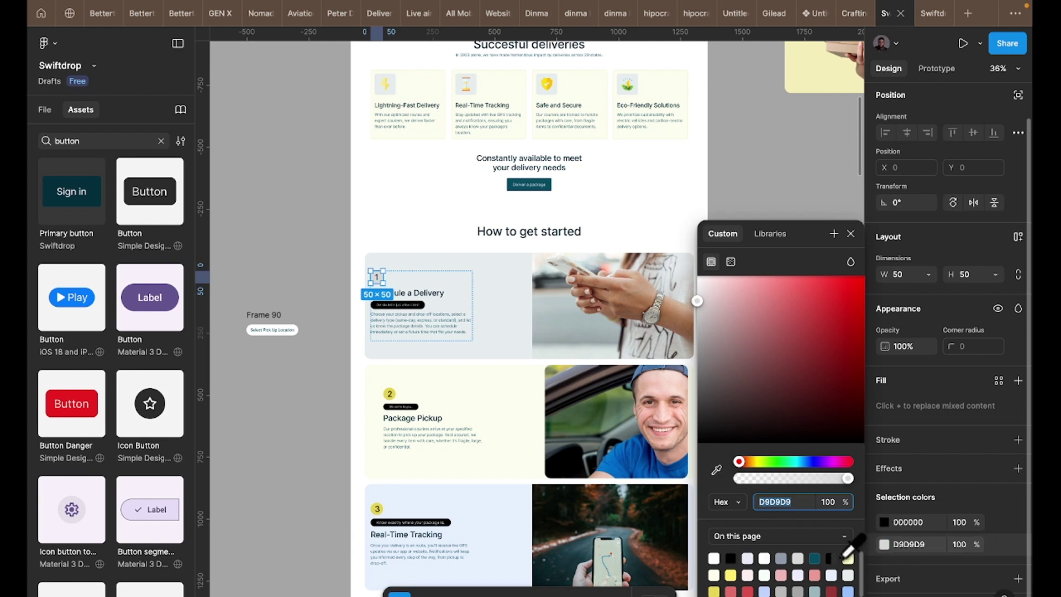
{"action": "left_click", "coordinate": [730, 575]}
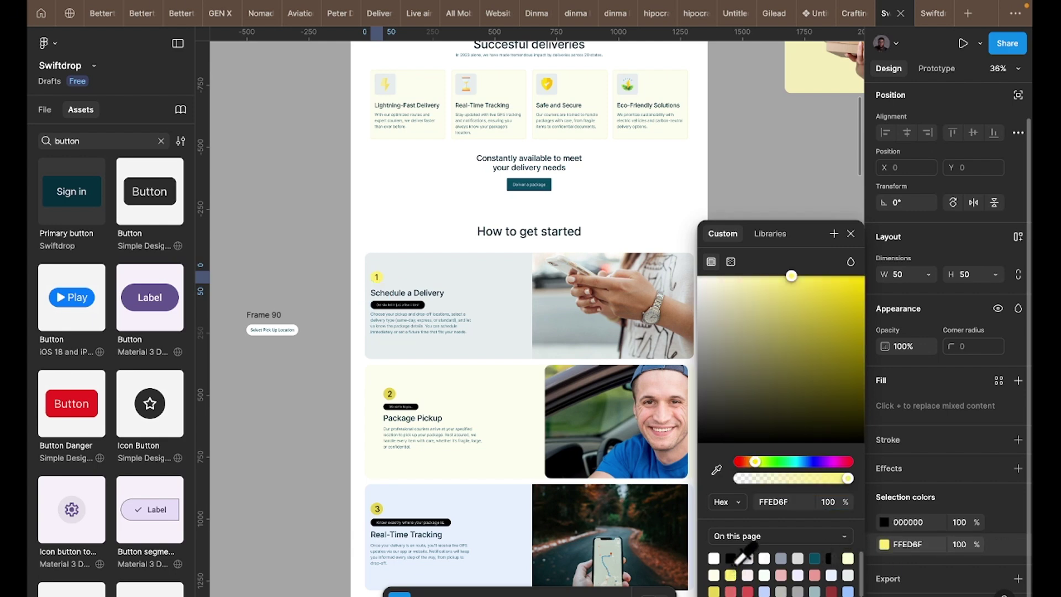
{"action": "left_click", "coordinate": [504, 409]}
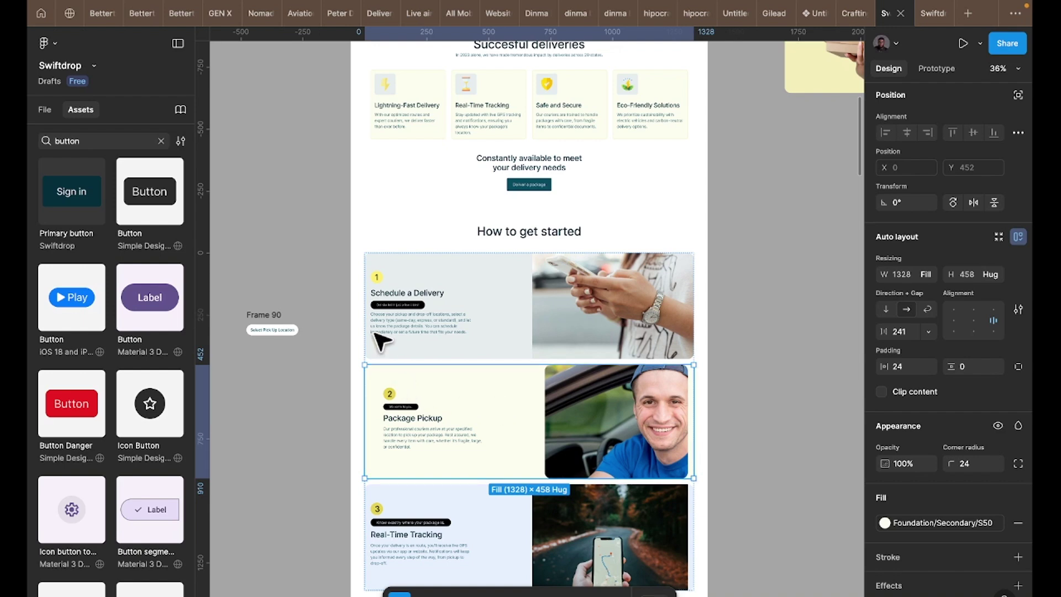
- Set the horizontal gap between the text and the photo in the Package Pickup card to Auto
{"action": "left_click", "coordinate": [929, 331]}
{"action": "left_click", "coordinate": [926, 347]}
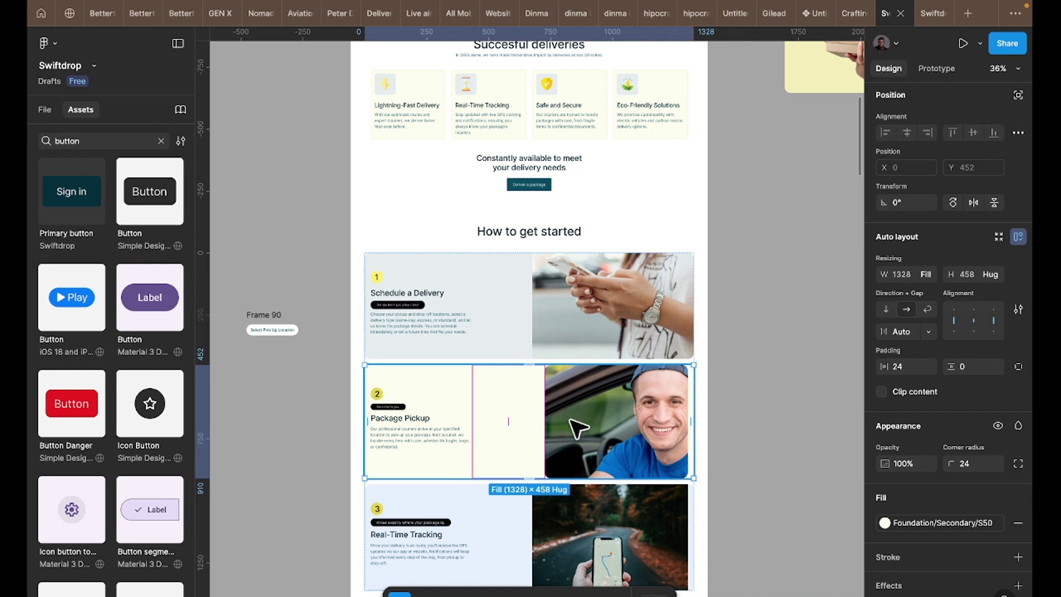
- Examine the home page's layout from the Package Pickup card to the footer, and from the hero section back to the "How to get started" cards
{"action": "scroll", "coordinate": [575, 431], "scroll_direction": "down", "scroll_amount": 3}
{"action": "scroll", "coordinate": [514, 422], "scroll_direction": "down", "scroll_amount": 3}
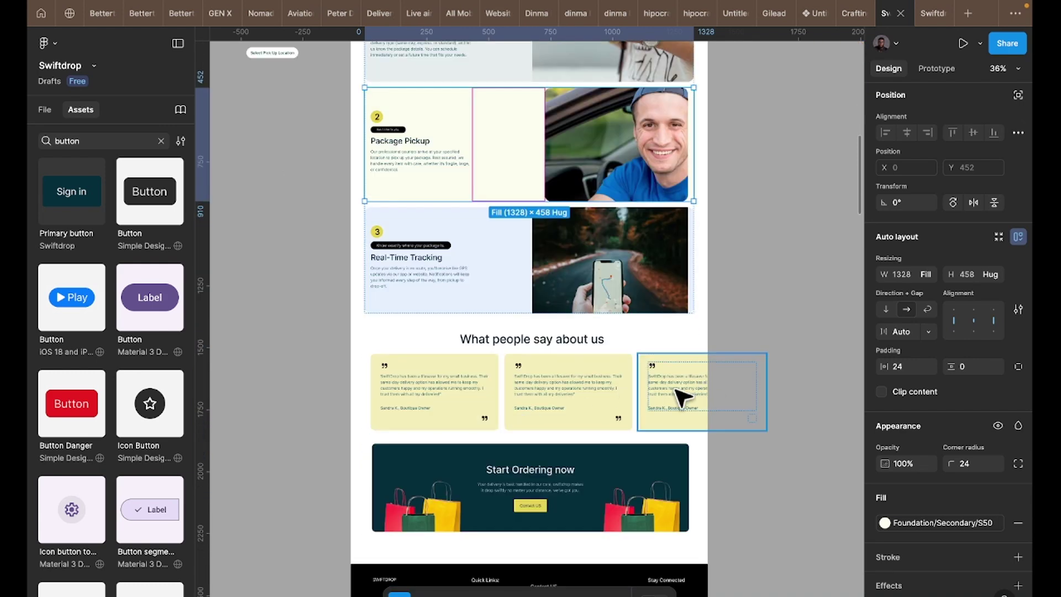
{"action": "scroll", "coordinate": [544, 491], "scroll_direction": "down", "scroll_amount": 3}
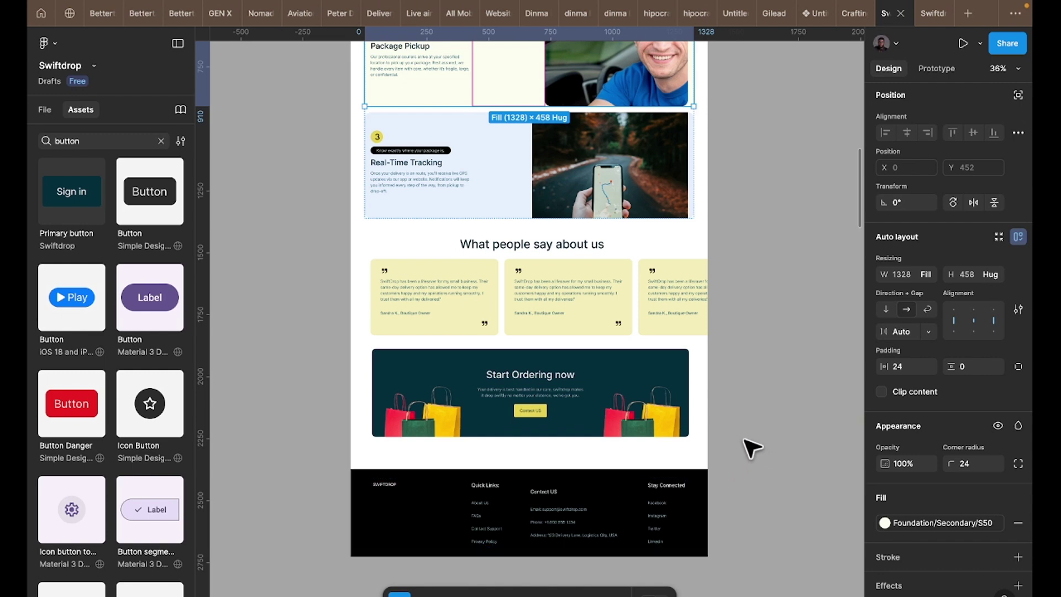
{"action": "scroll", "coordinate": [658, 448], "scroll_direction": "up", "scroll_amount": 3}
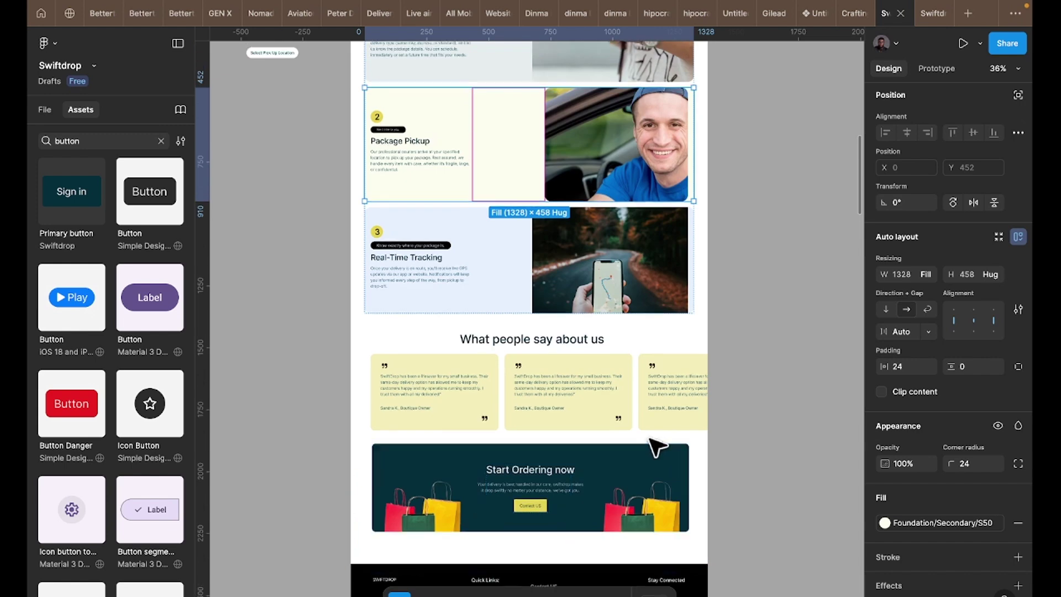
{"action": "scroll", "coordinate": [652, 441], "scroll_direction": "up", "scroll_amount": 20}
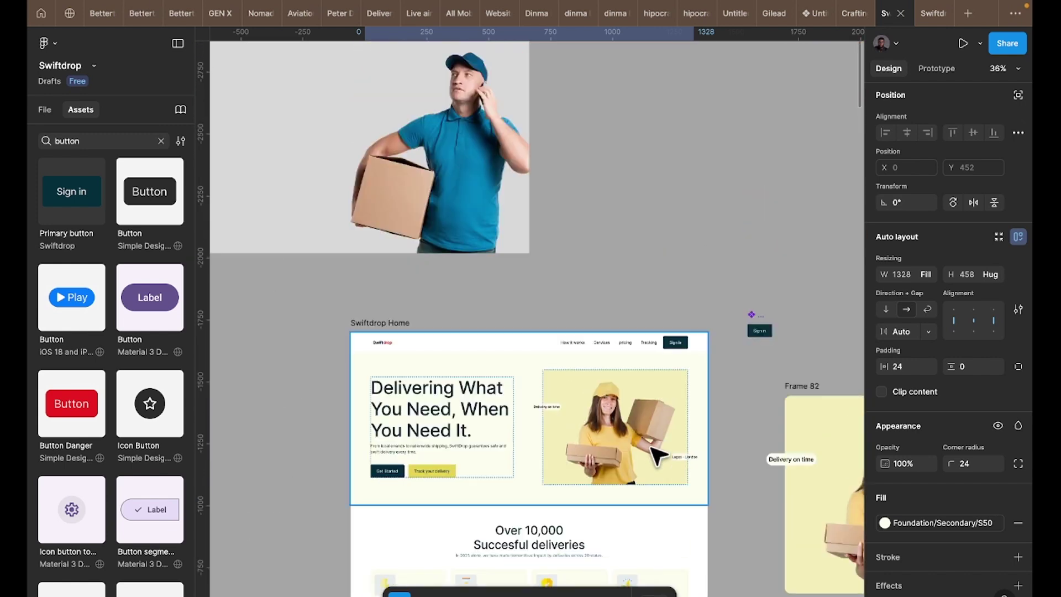
{"action": "scroll", "coordinate": [649, 464], "scroll_direction": "down", "scroll_amount": 3}
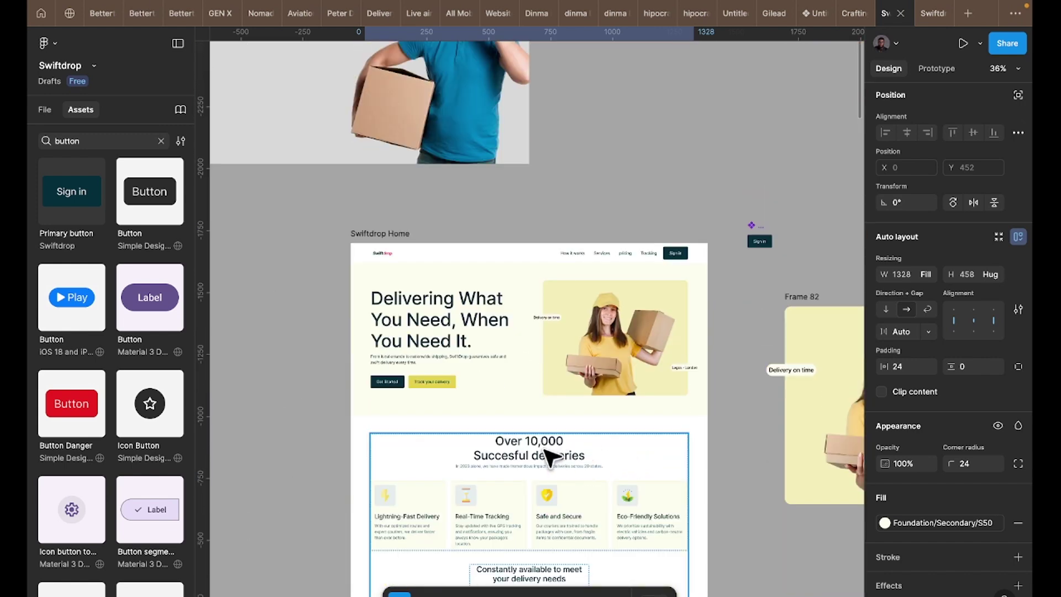
{"action": "scroll", "coordinate": [705, 425], "scroll_direction": "down", "scroll_amount": 10}
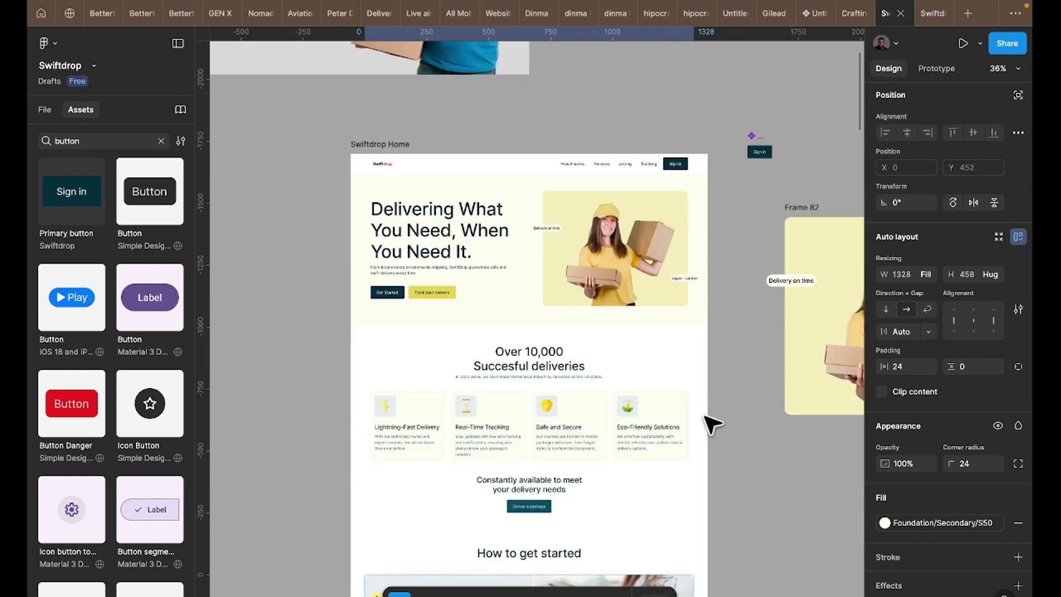
{"action": "mouse_move", "coordinate": [655, 587]}
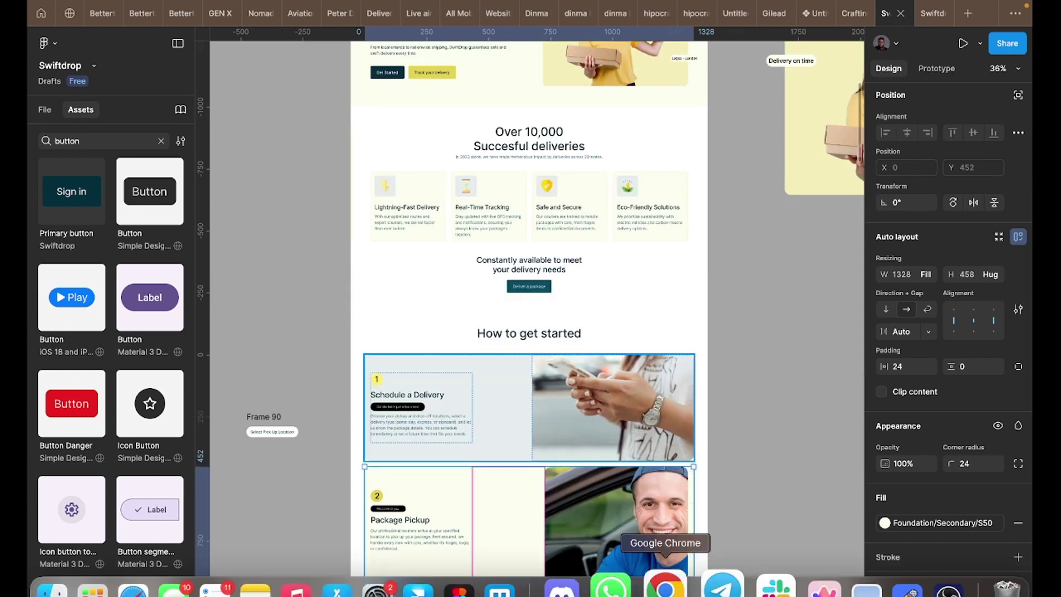